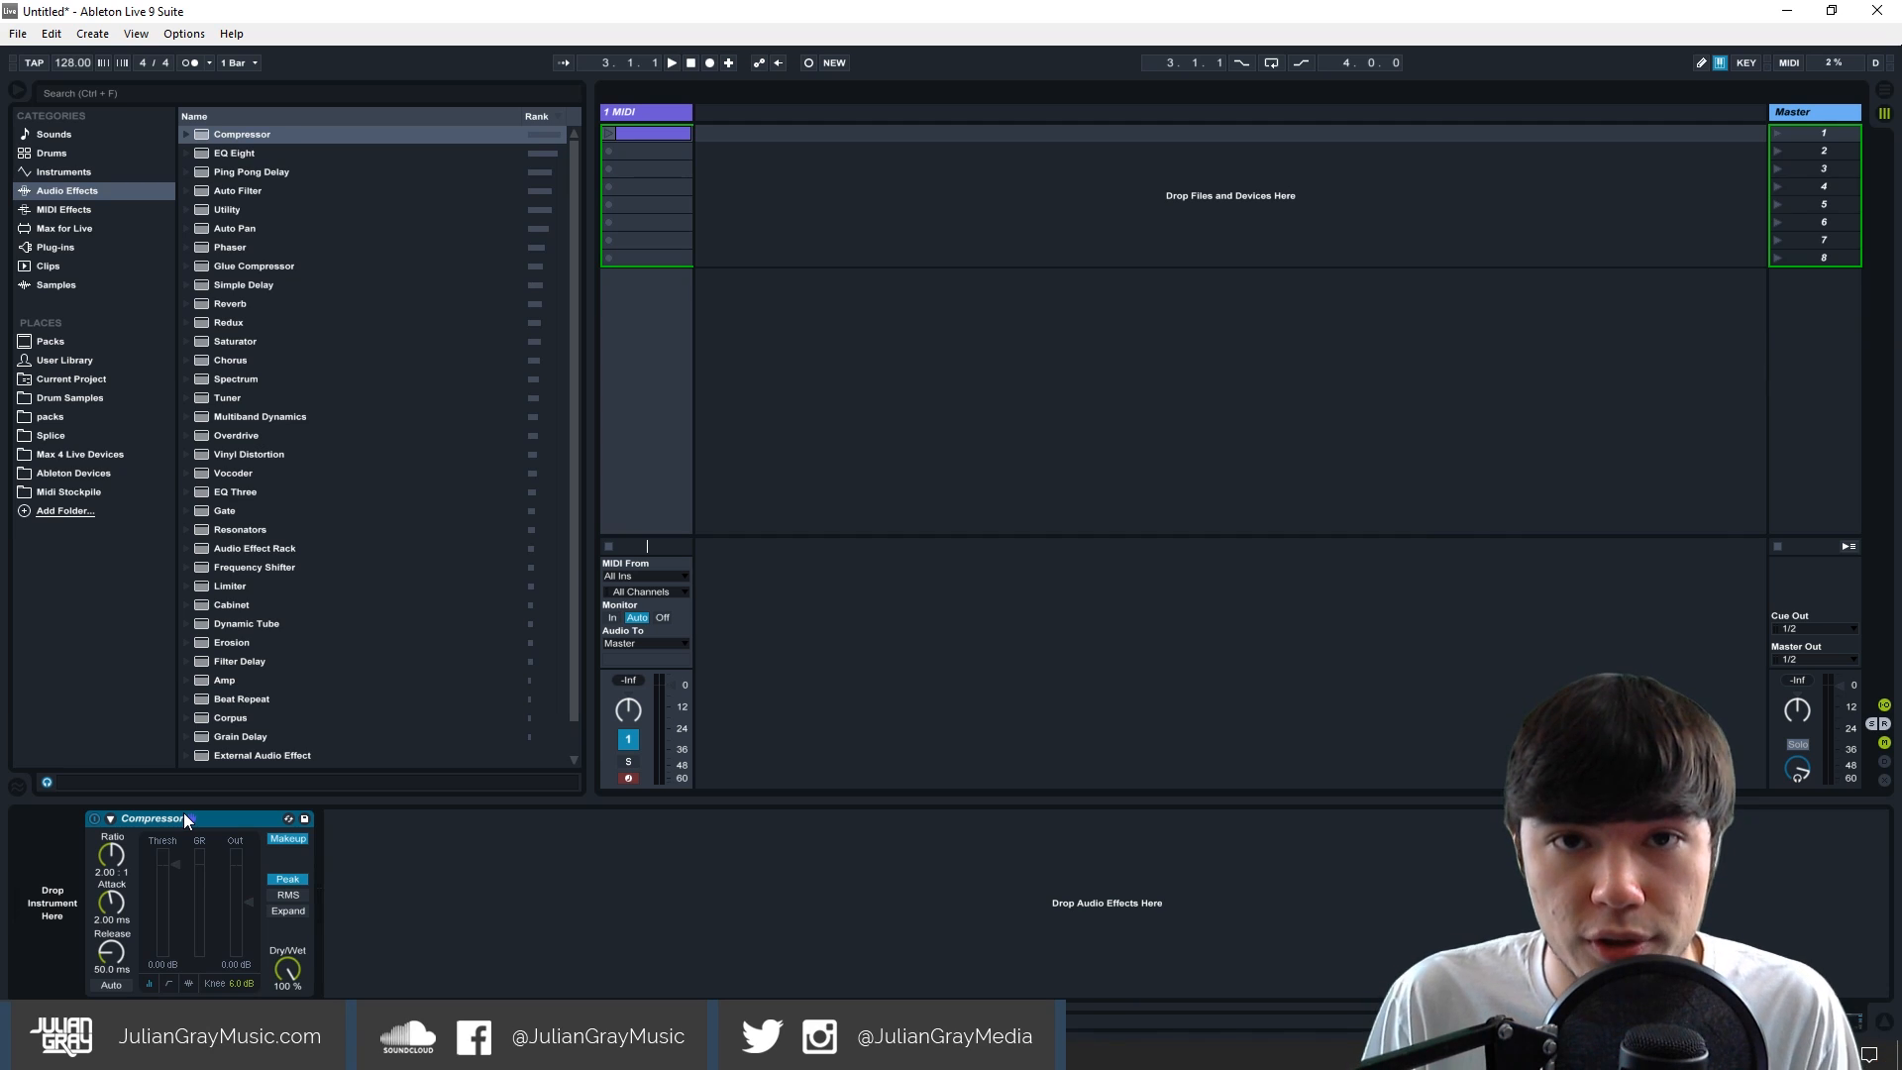
Play the Rain Verse vocal clip from the beginning in the Arrangement View and stop it after the loud phrase.
click(1433, 242)
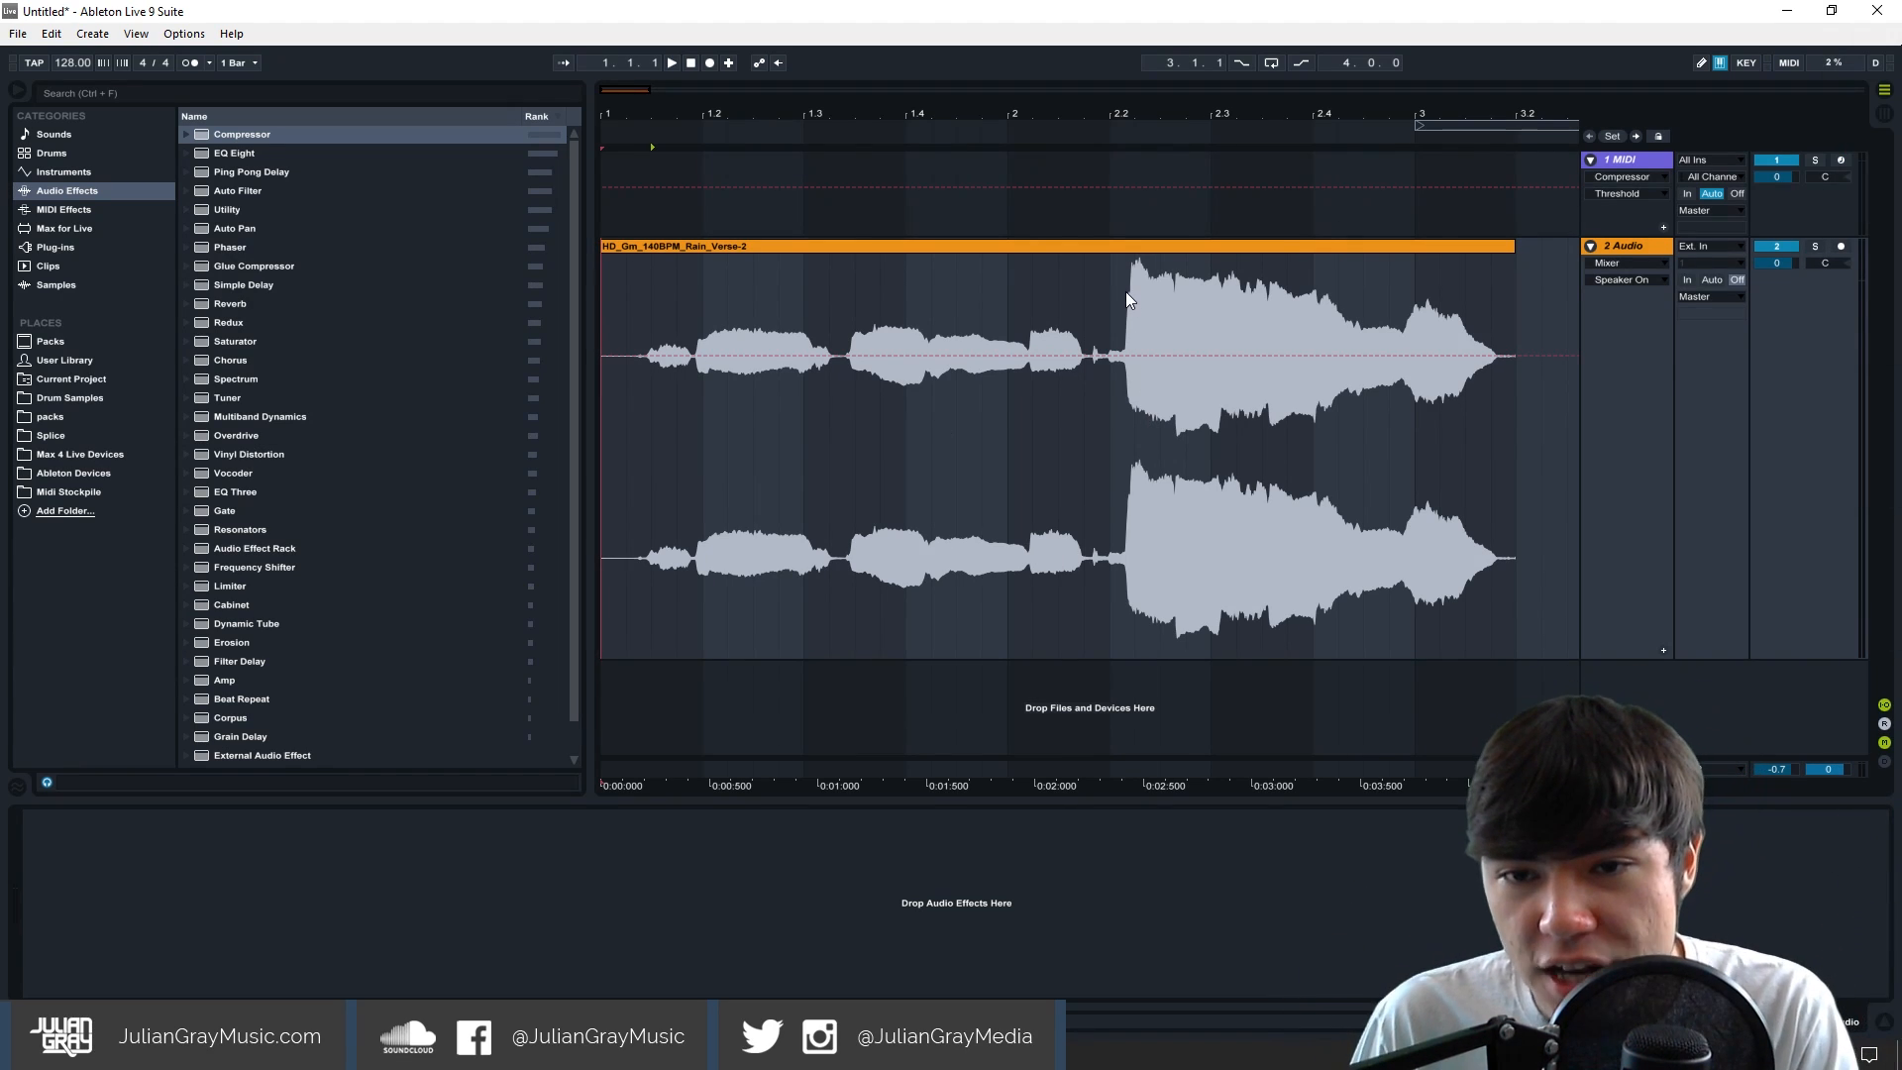
drag(1114, 297, 1505, 303)
click(1505, 303)
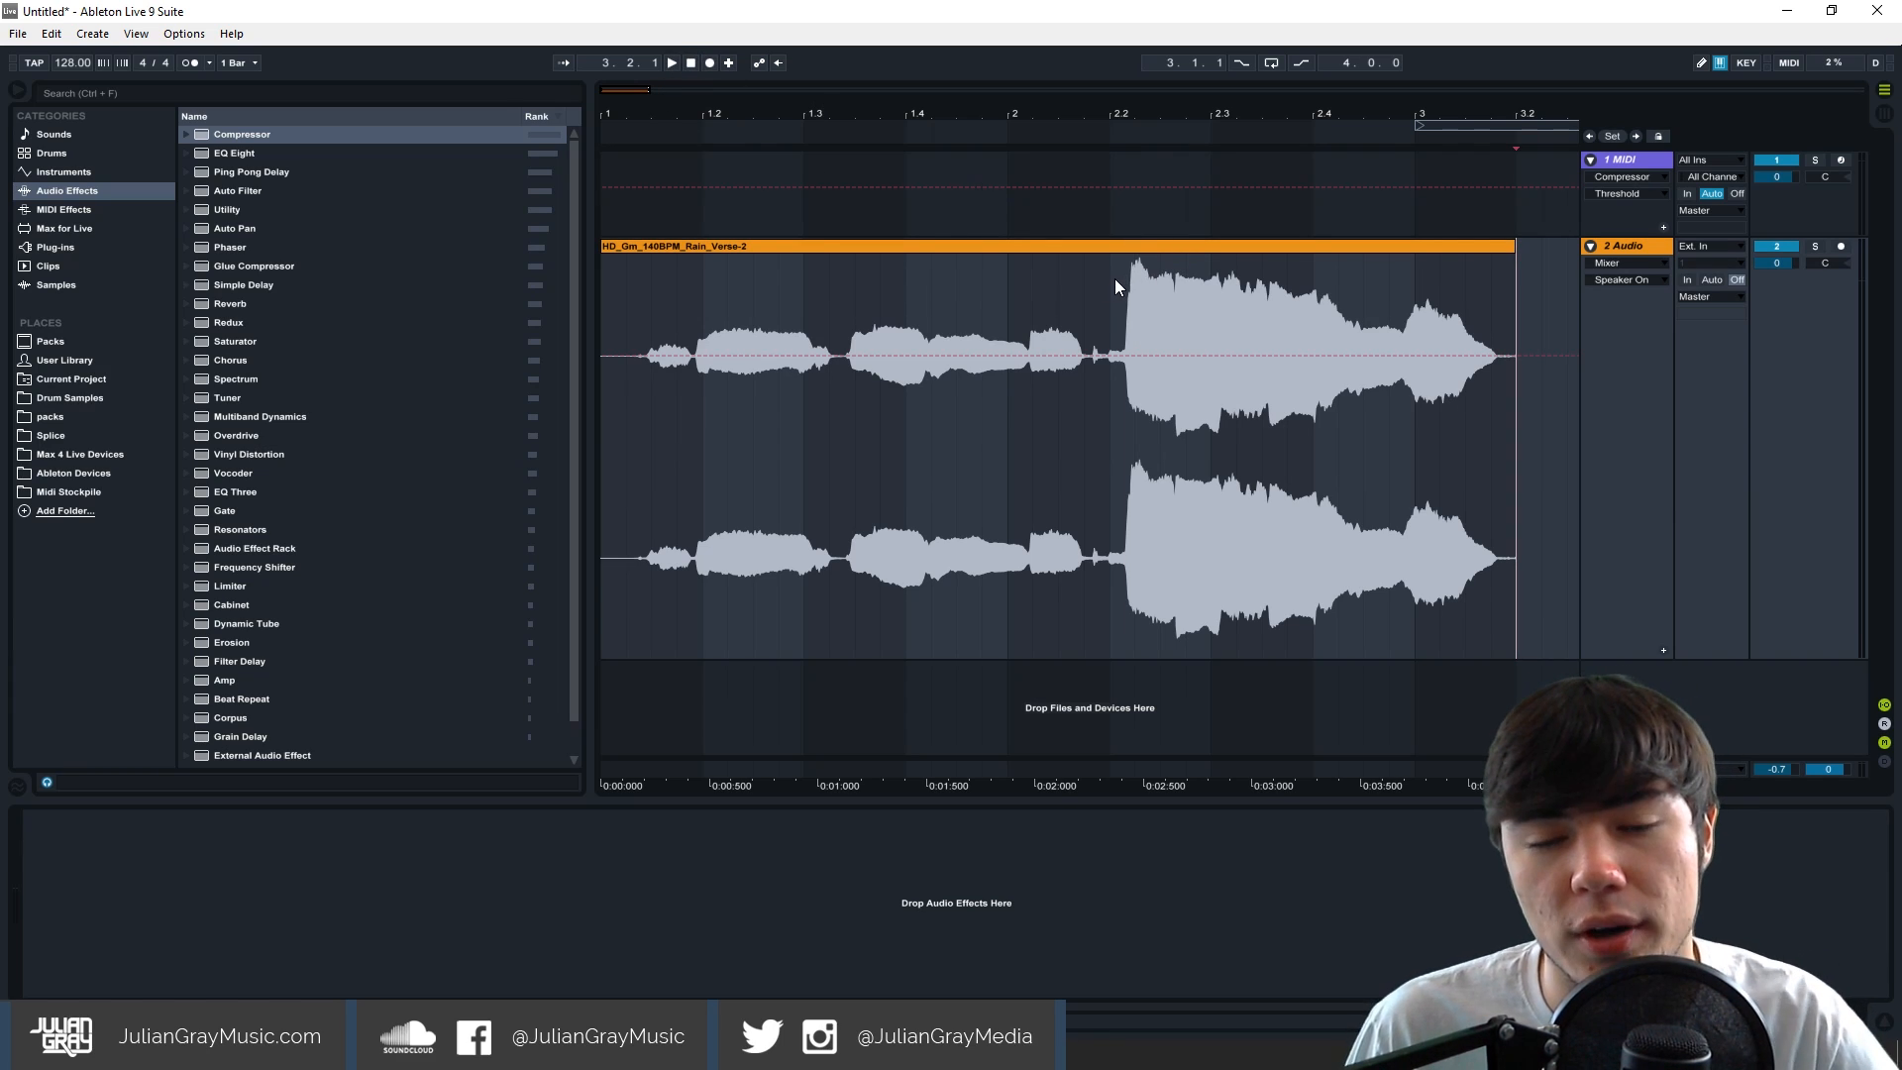
click(692, 63)
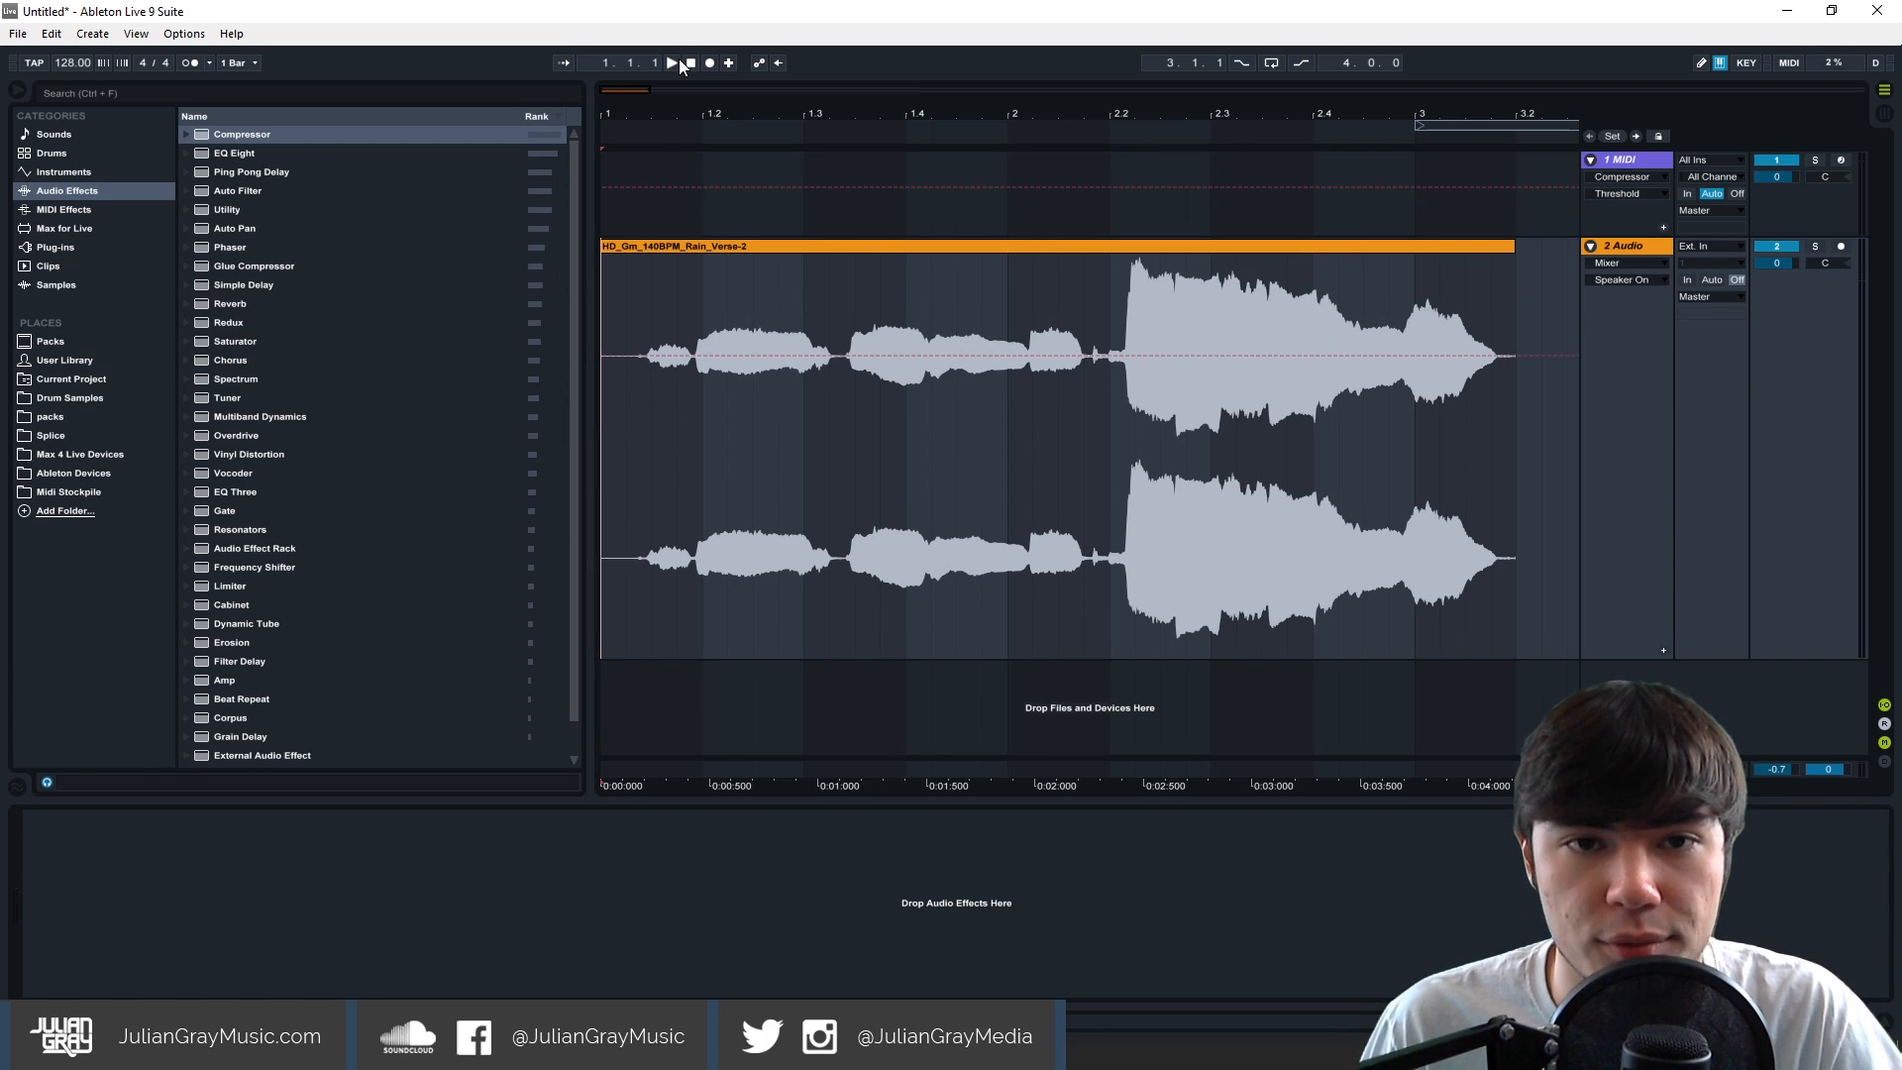
click(678, 61)
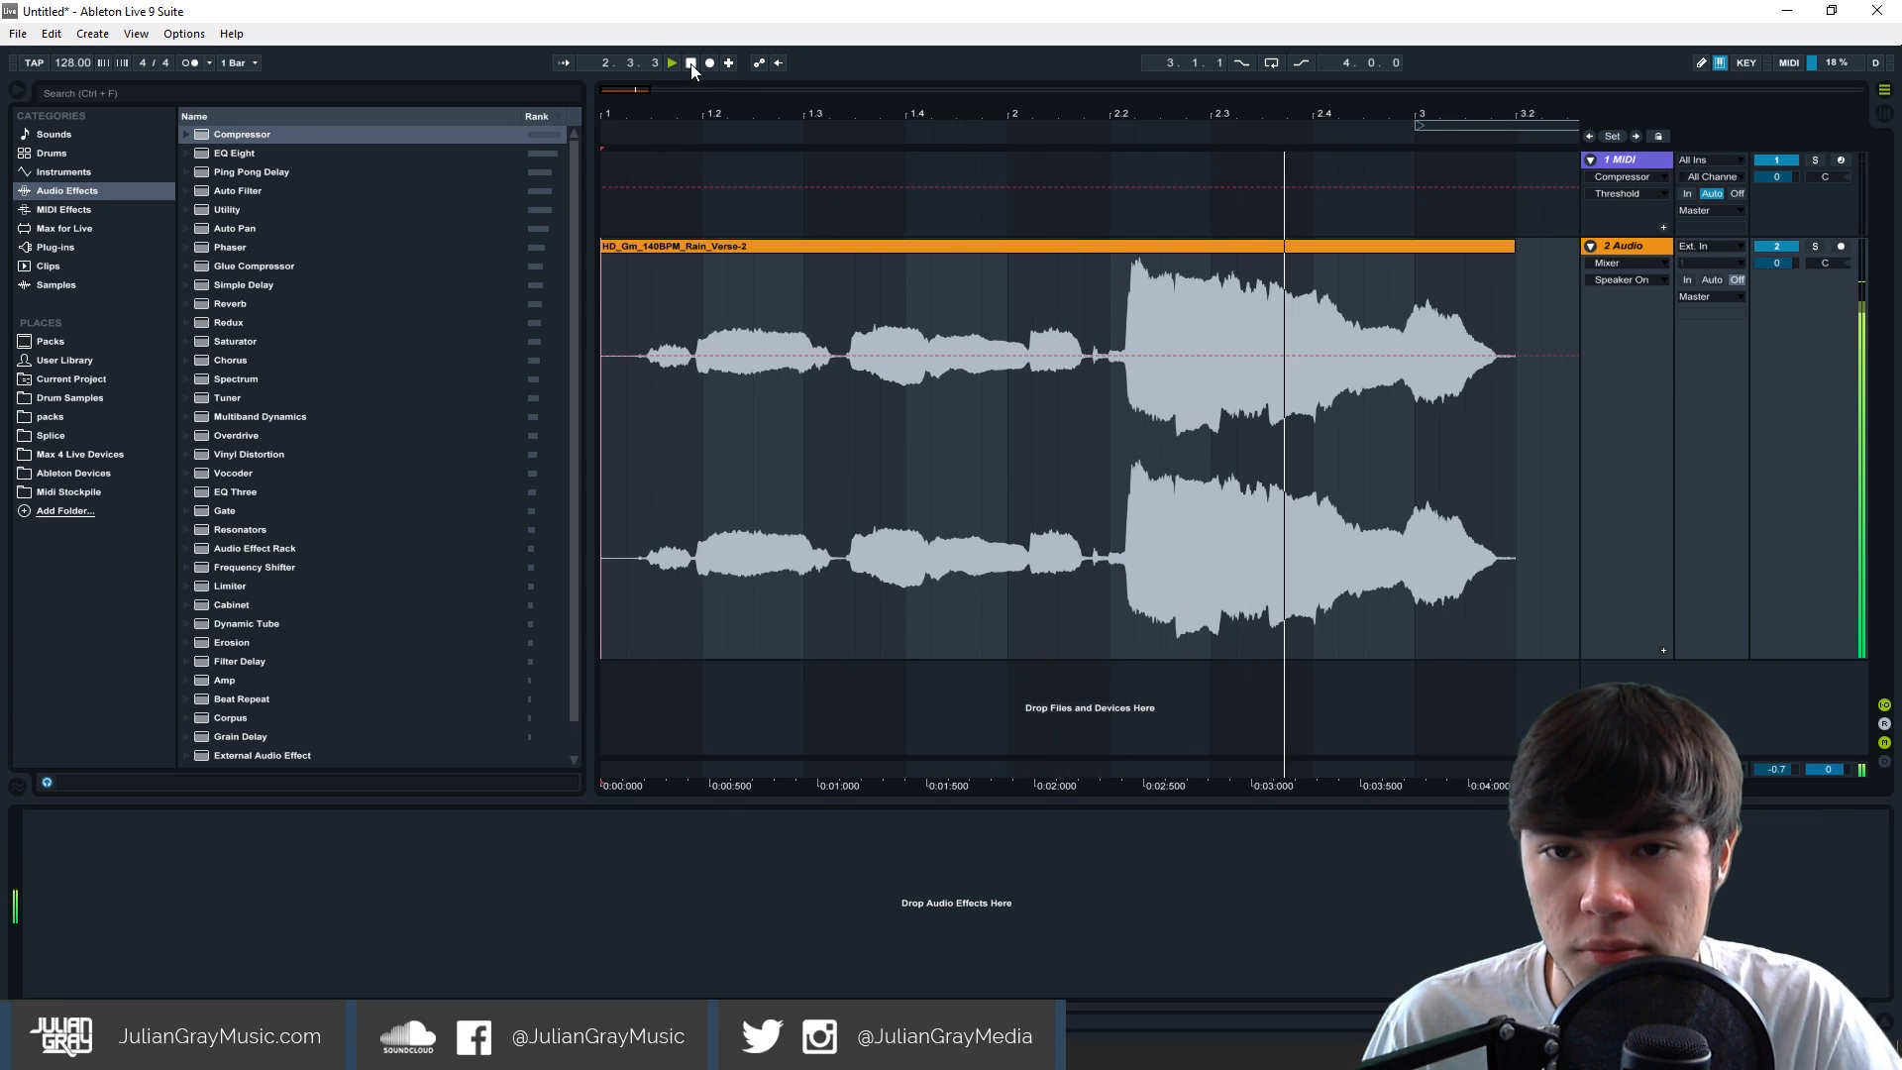
click(691, 64)
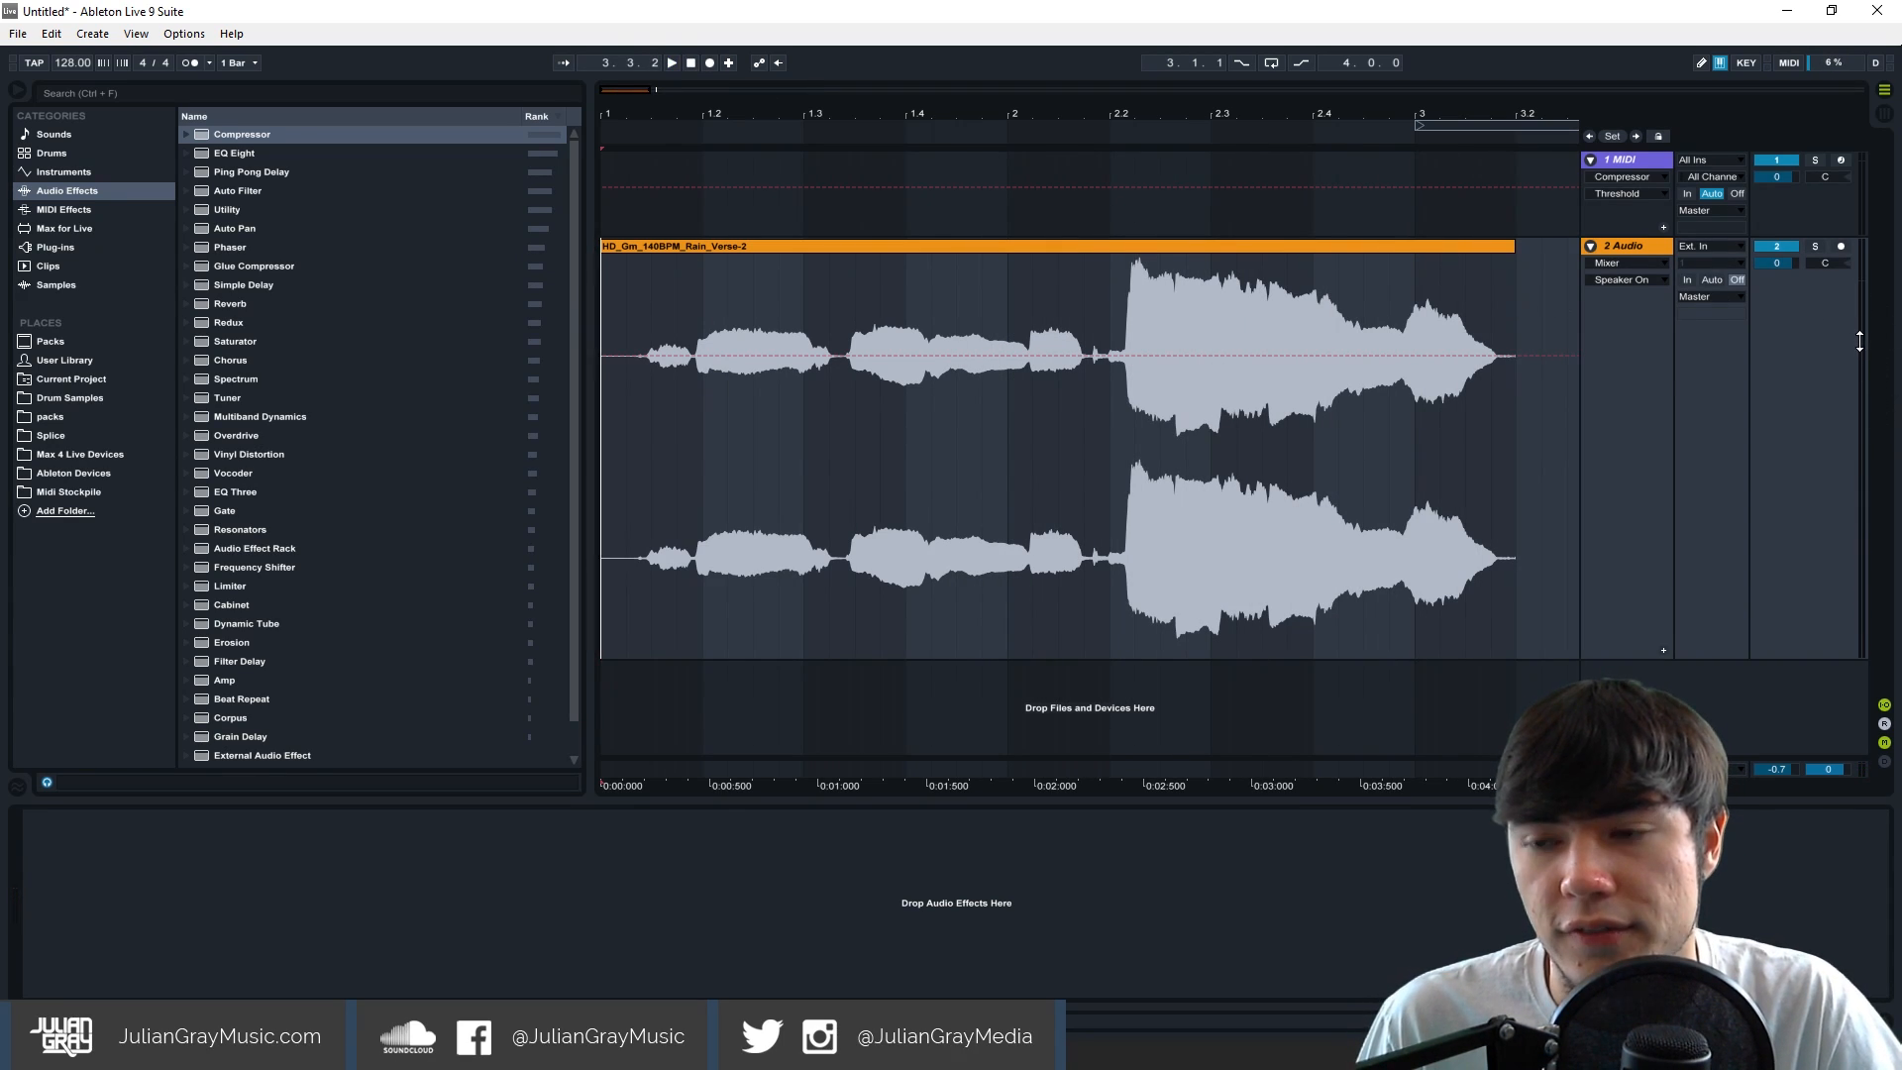
Replay the vocal clip from the beginning in the Session View to check the Master track's level meter.
click(1888, 90)
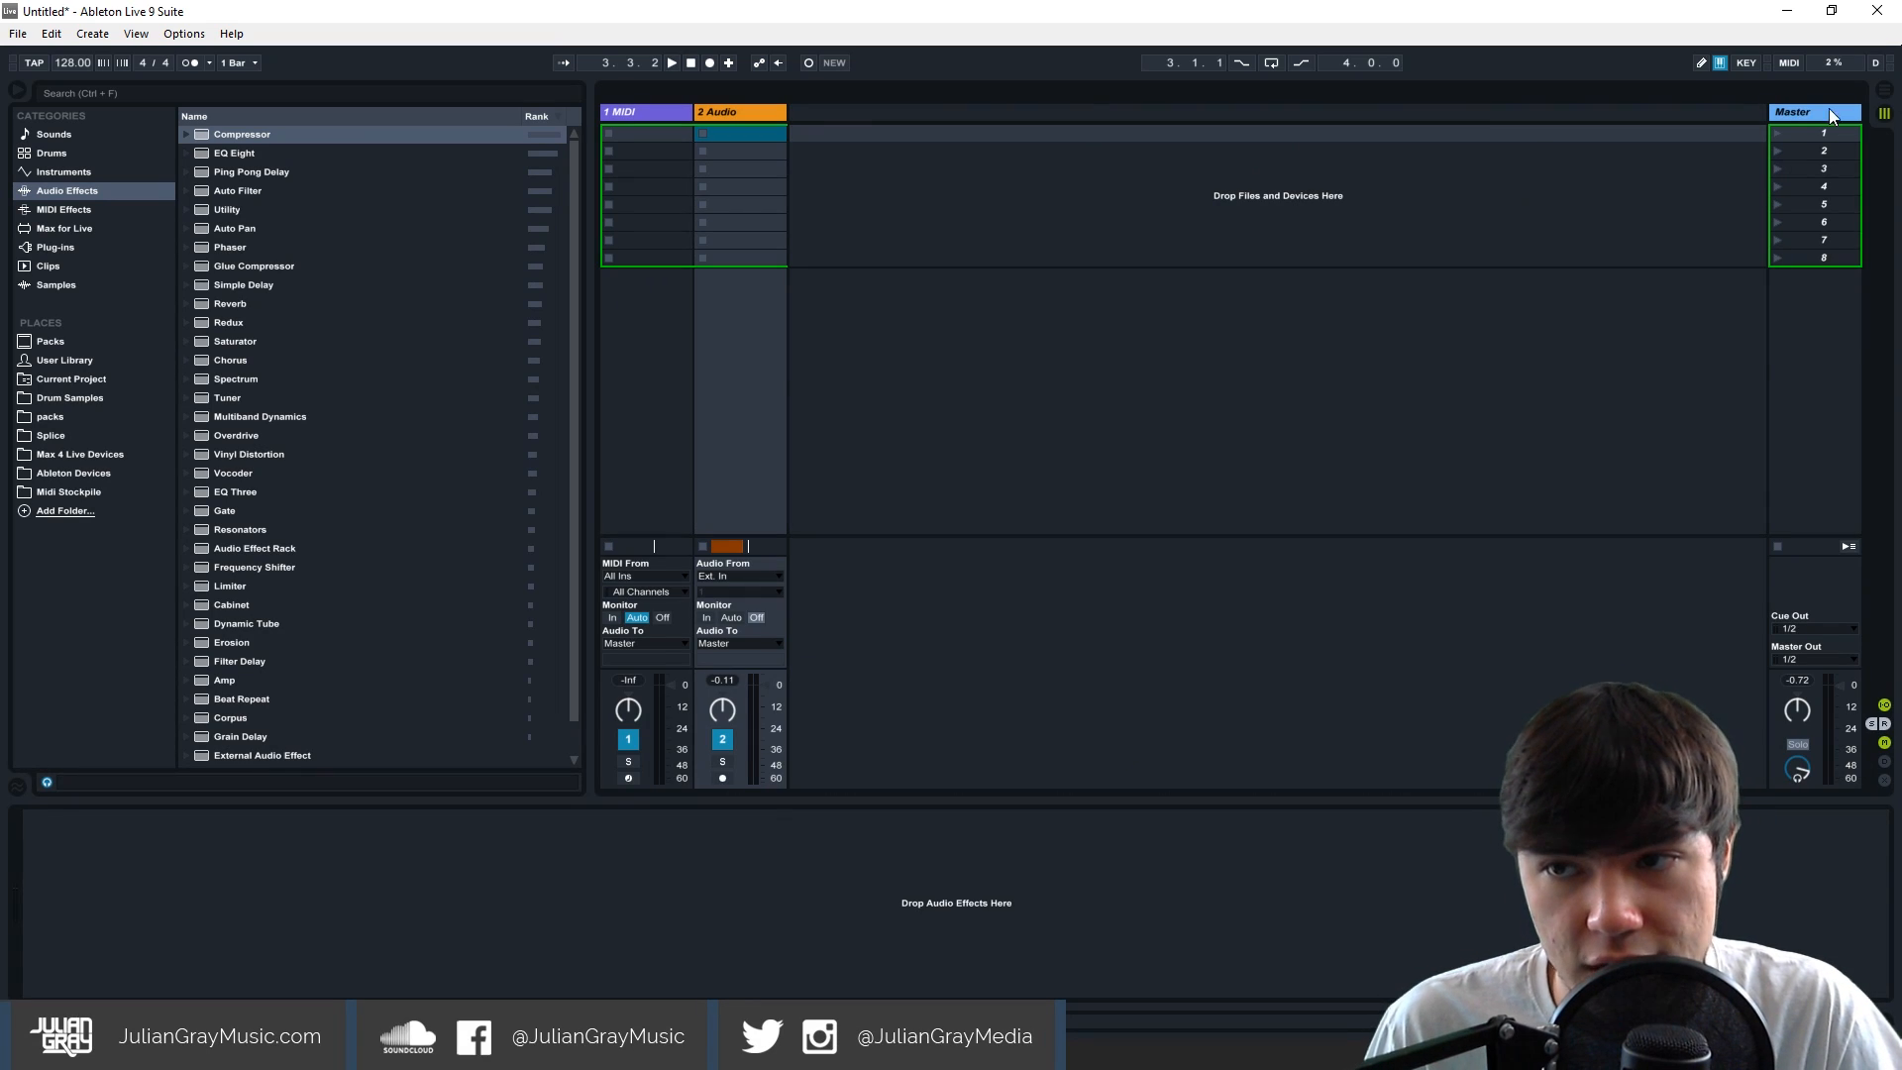
key(Tab)
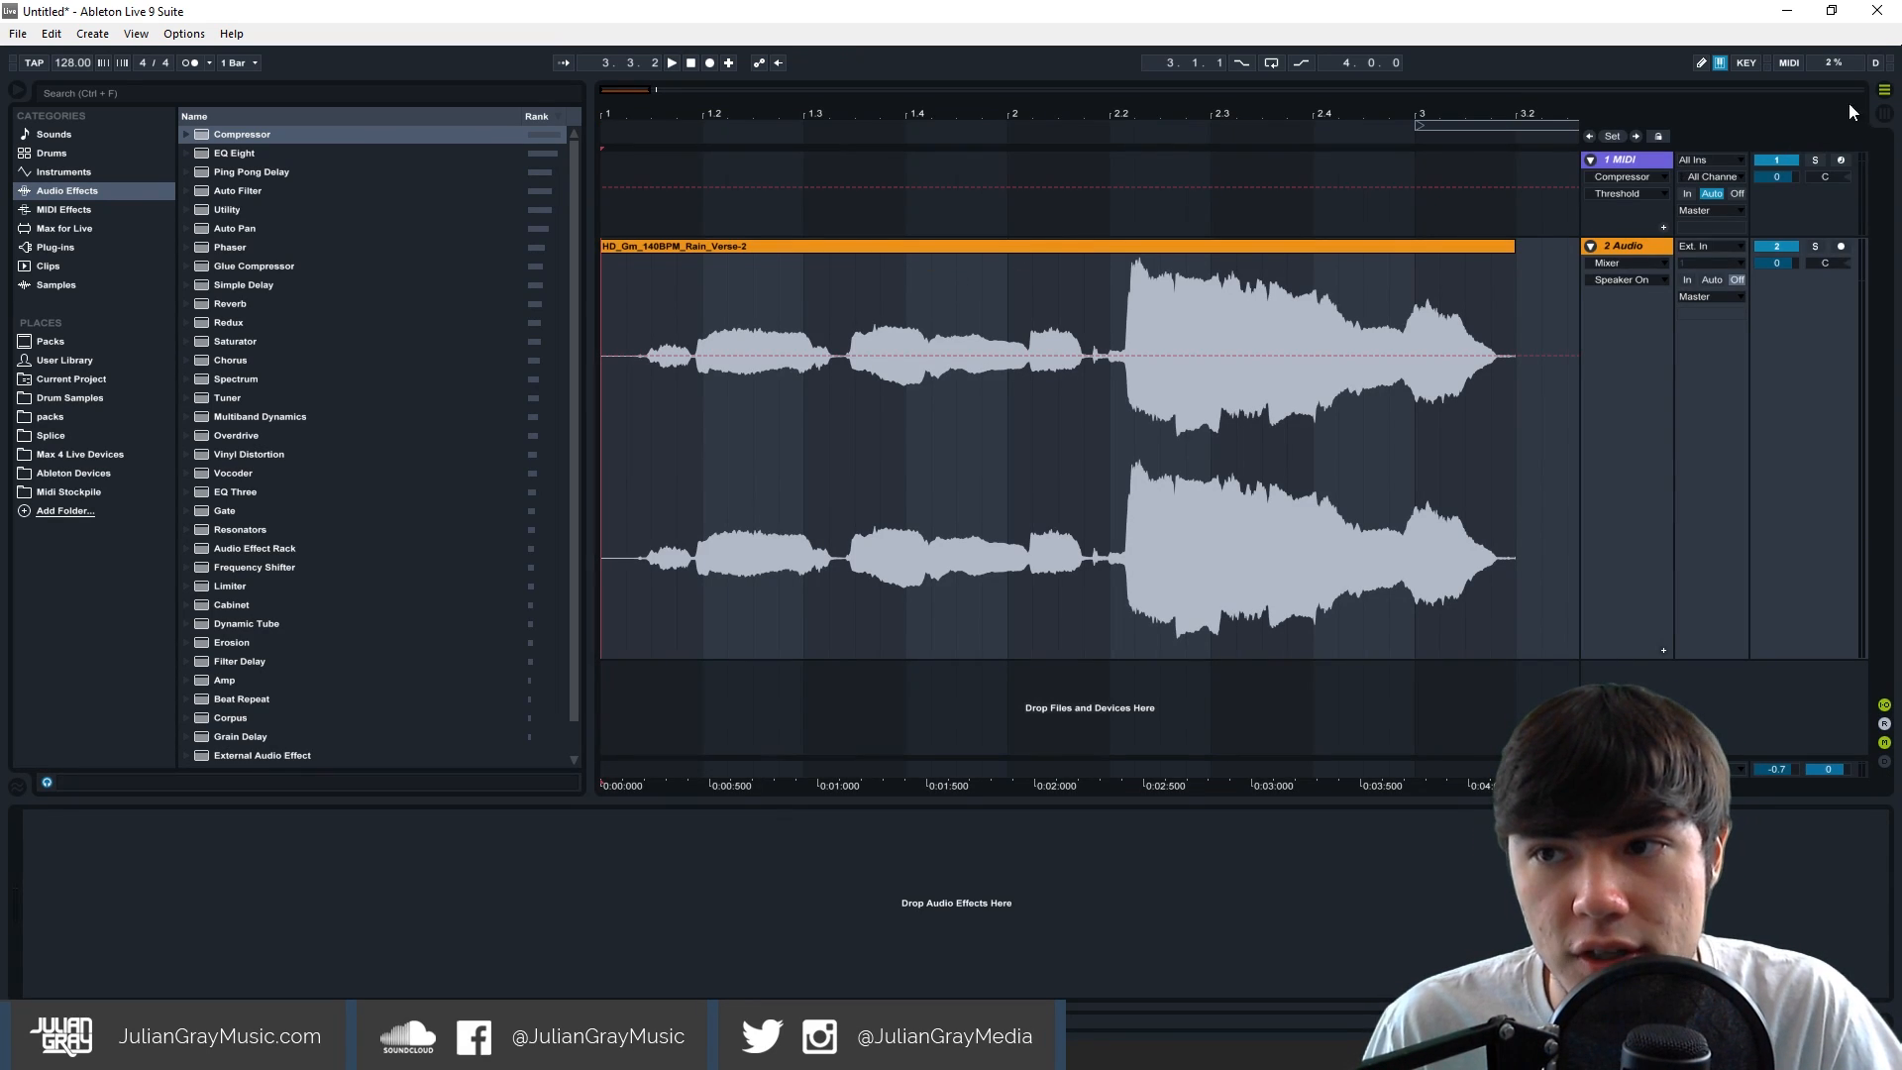
key(Tab)
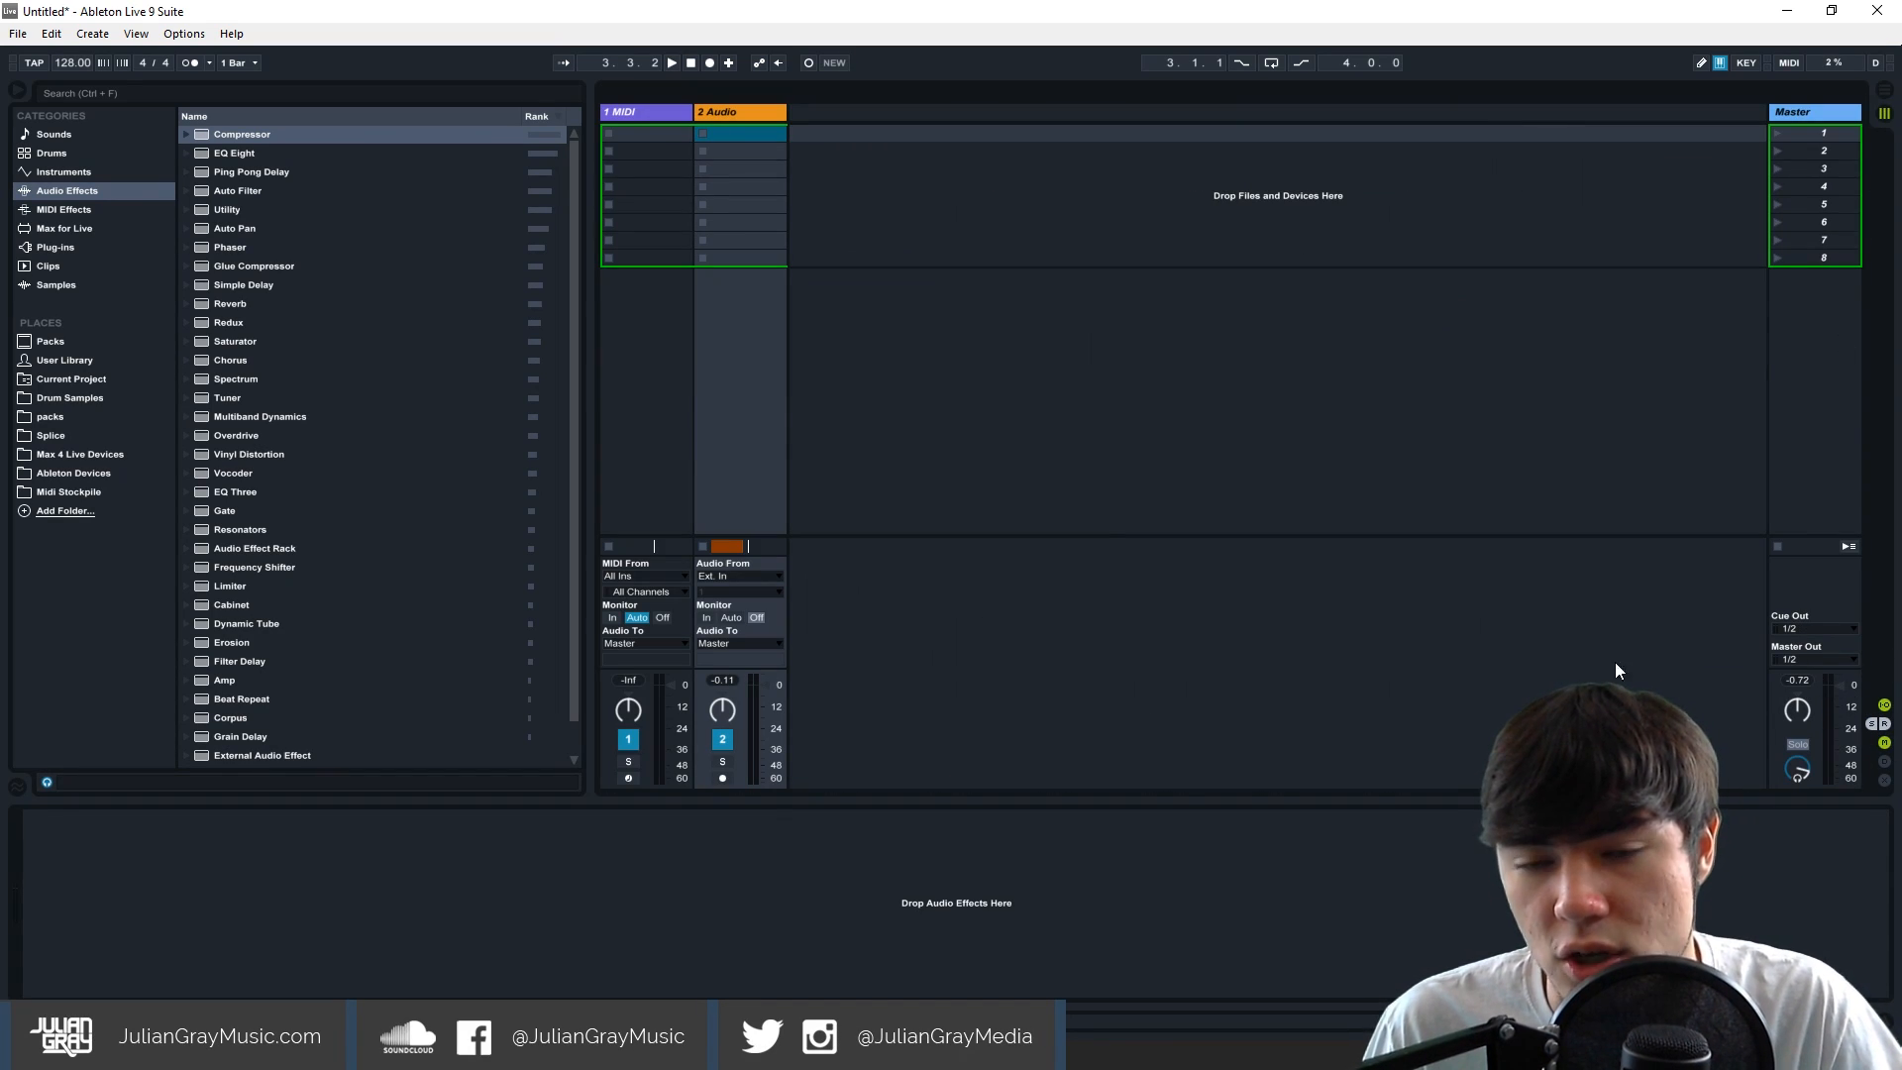
click(693, 64)
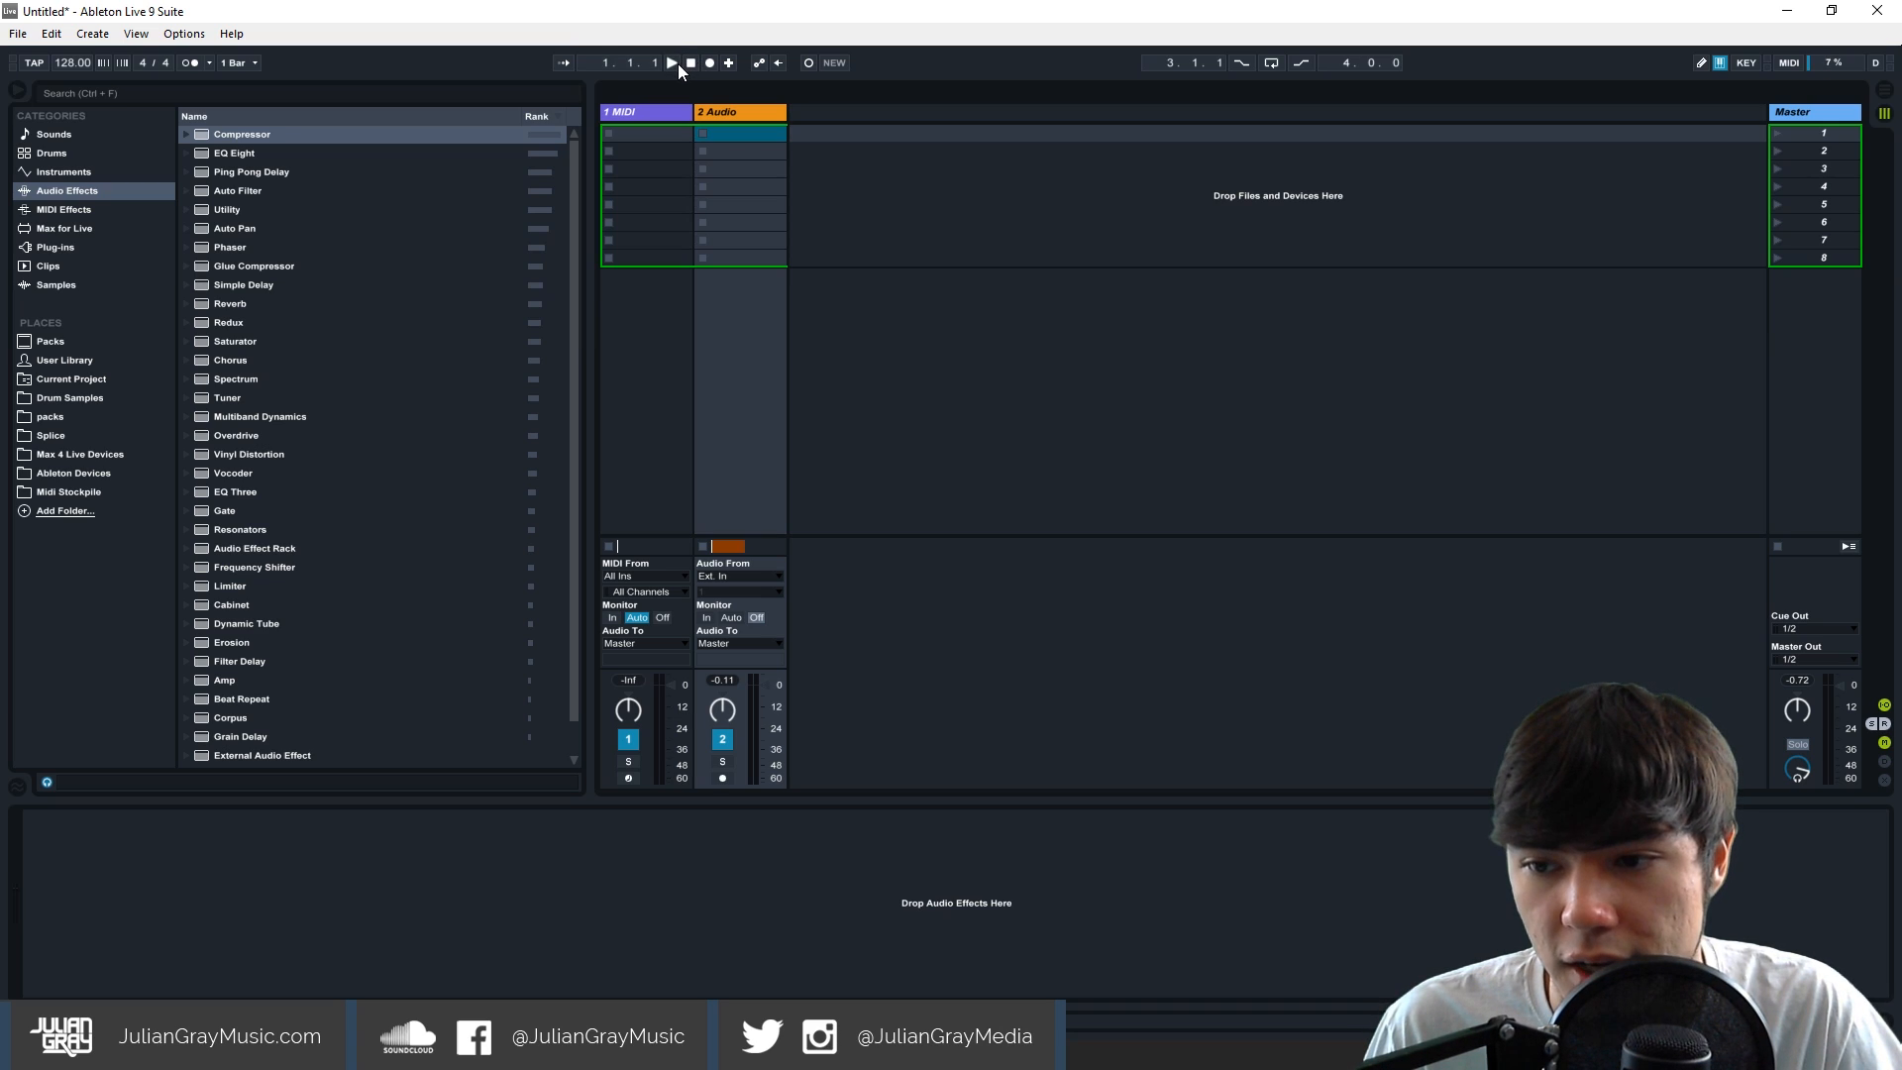
click(673, 63)
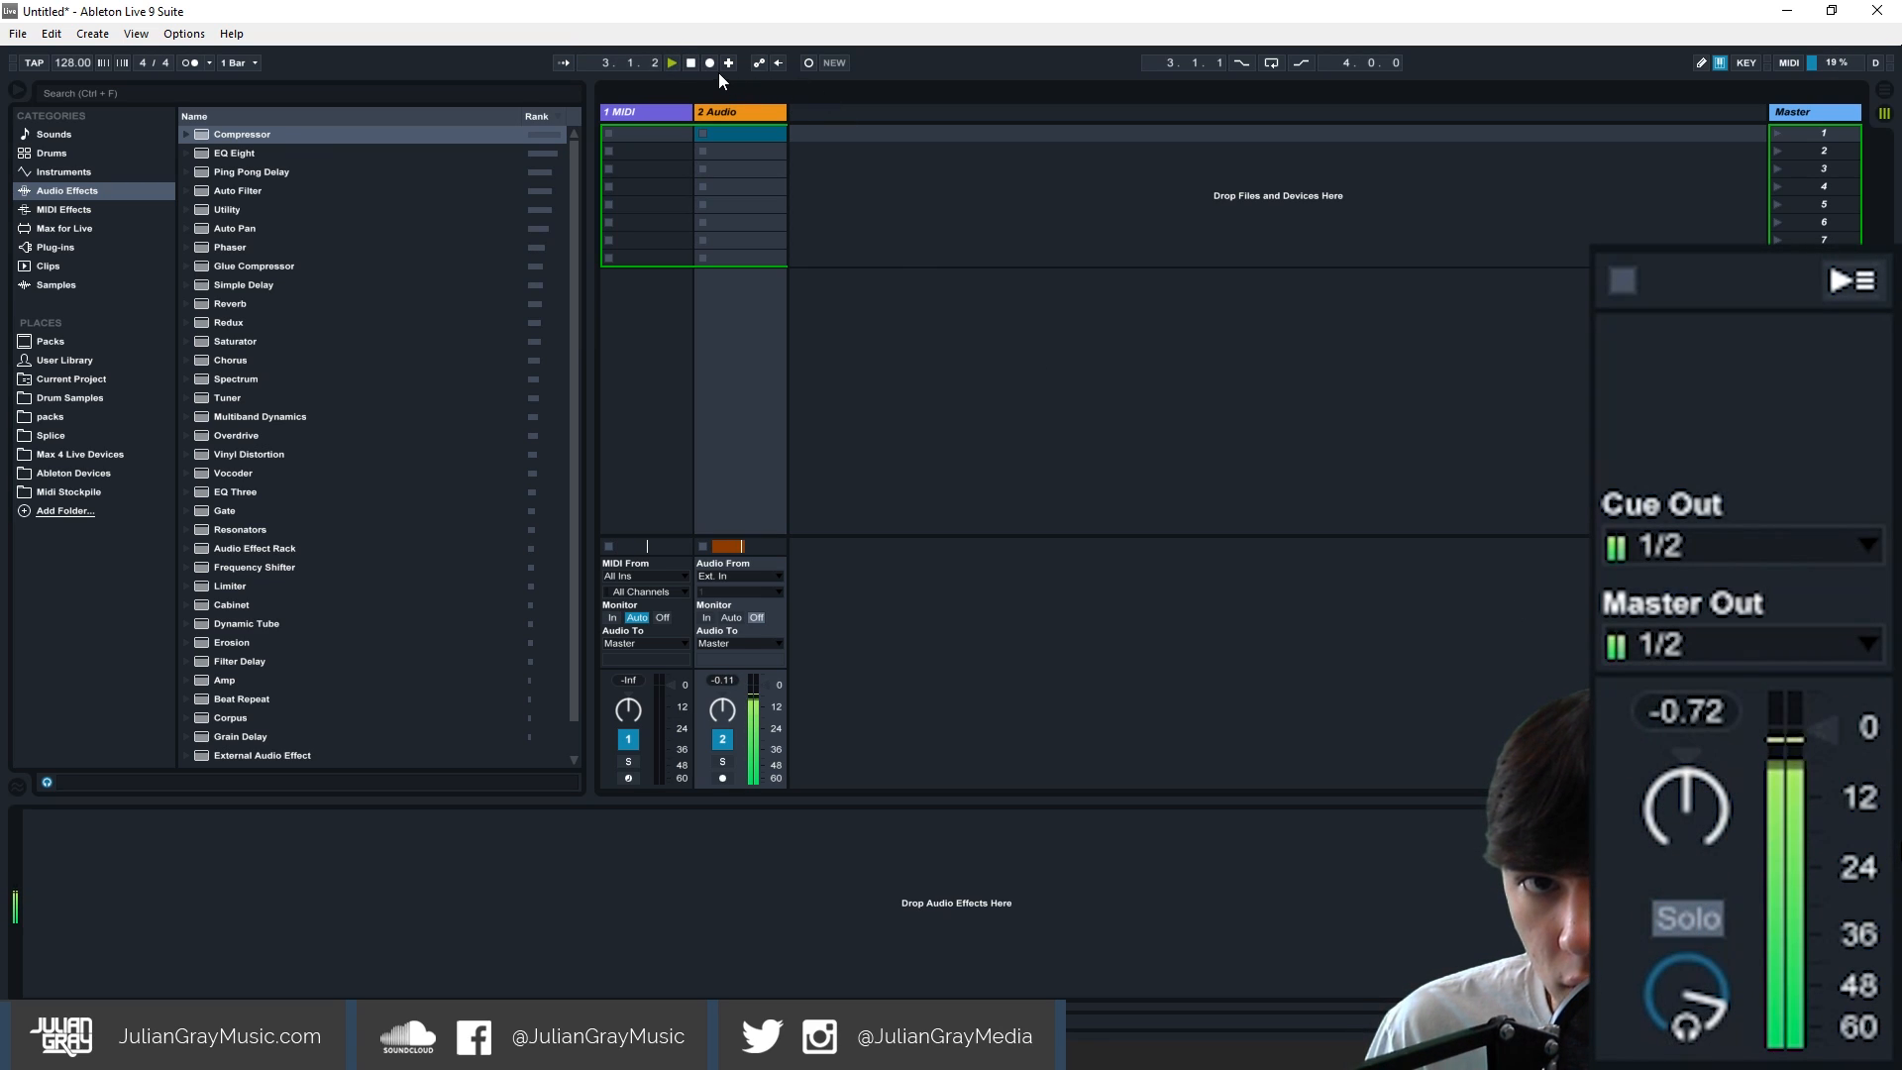
click(692, 63)
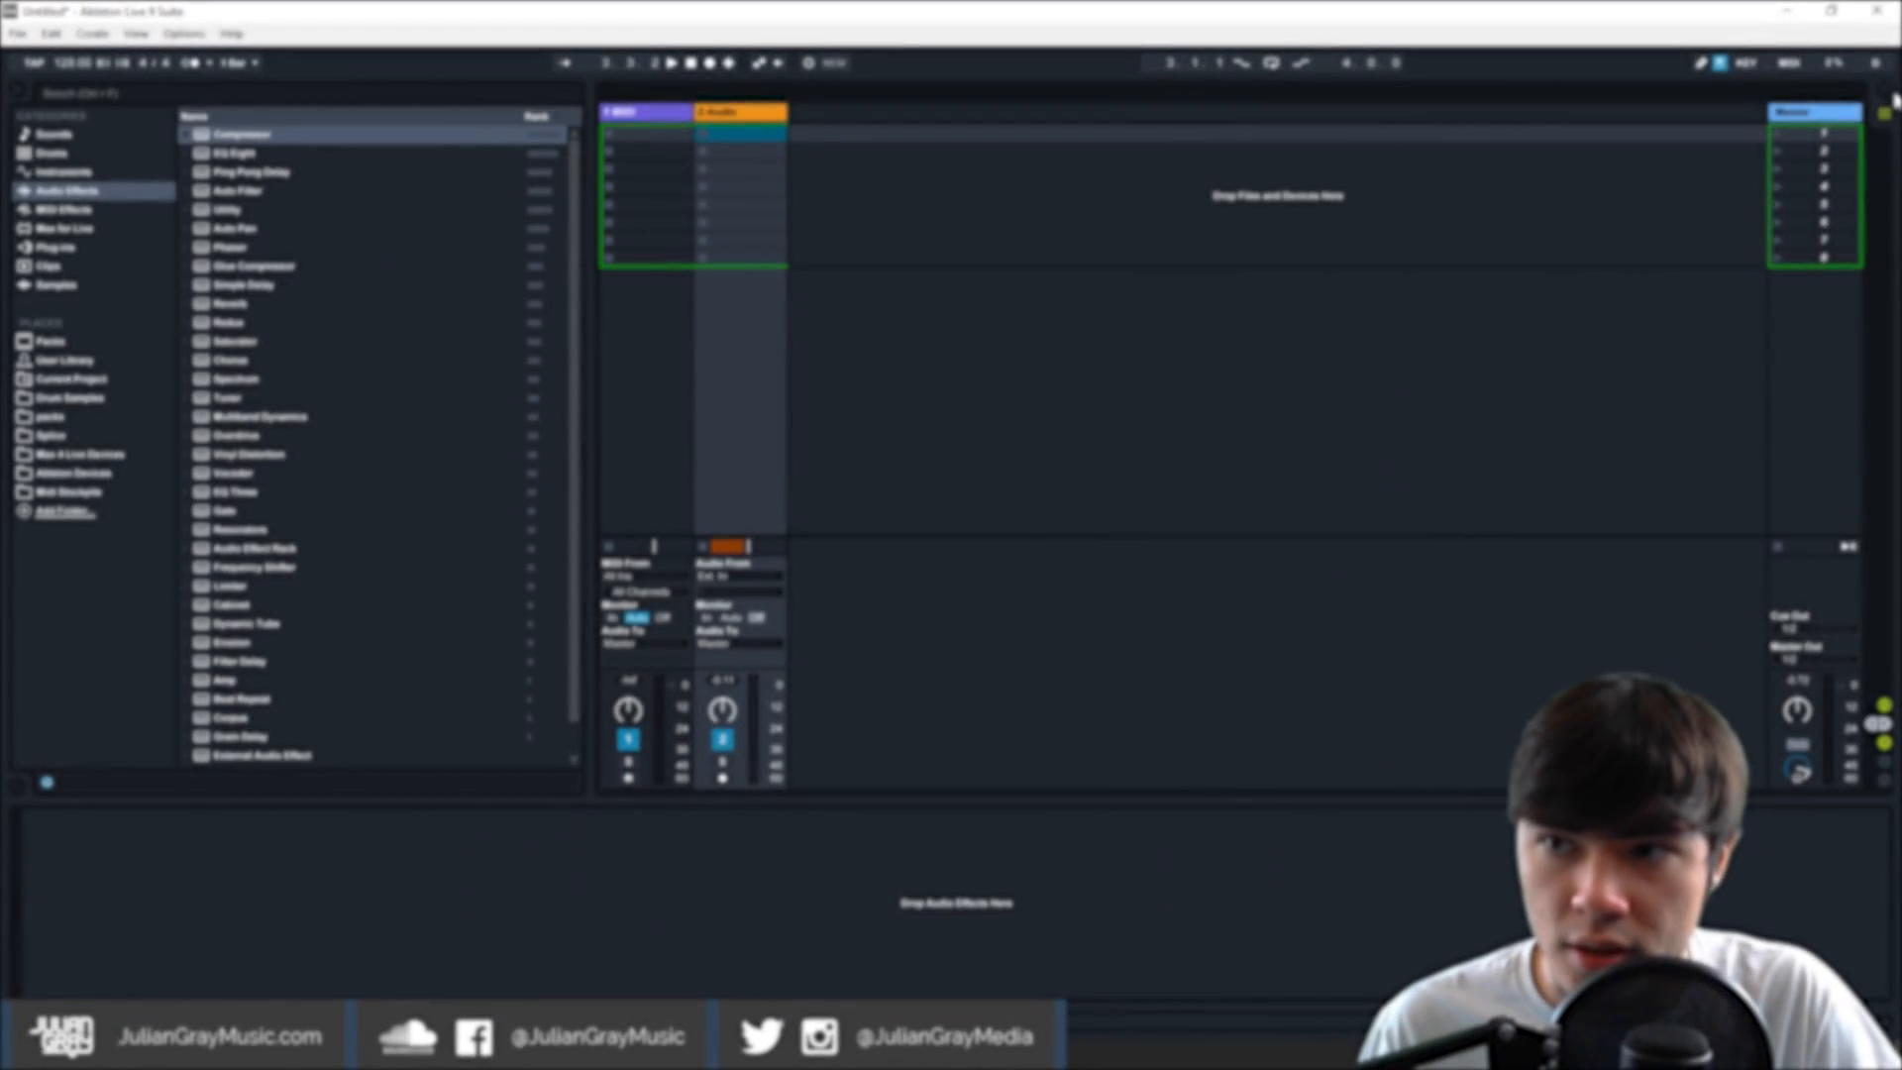
Examine the loud phrase's onset near 2.2 in the Arrangement View and show the Audio track's Track Volume automation.
click(1885, 91)
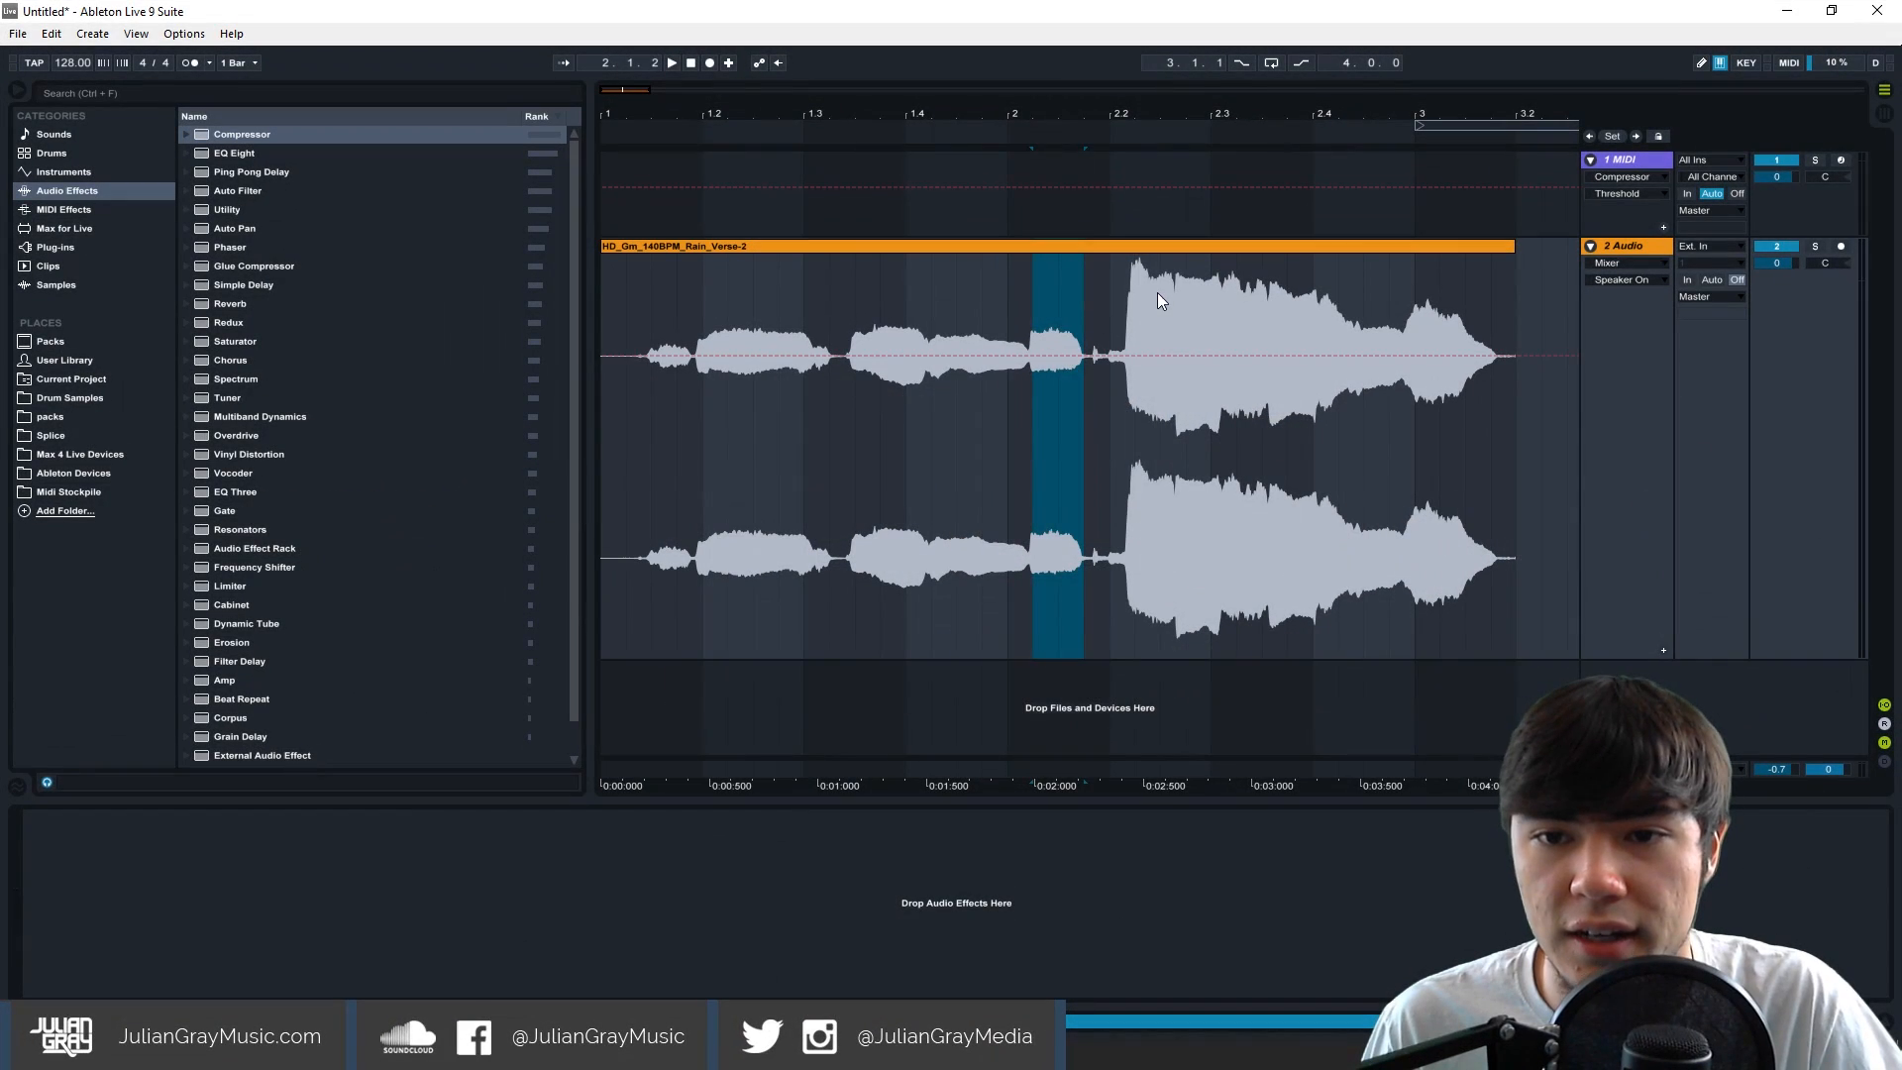
click(1157, 293)
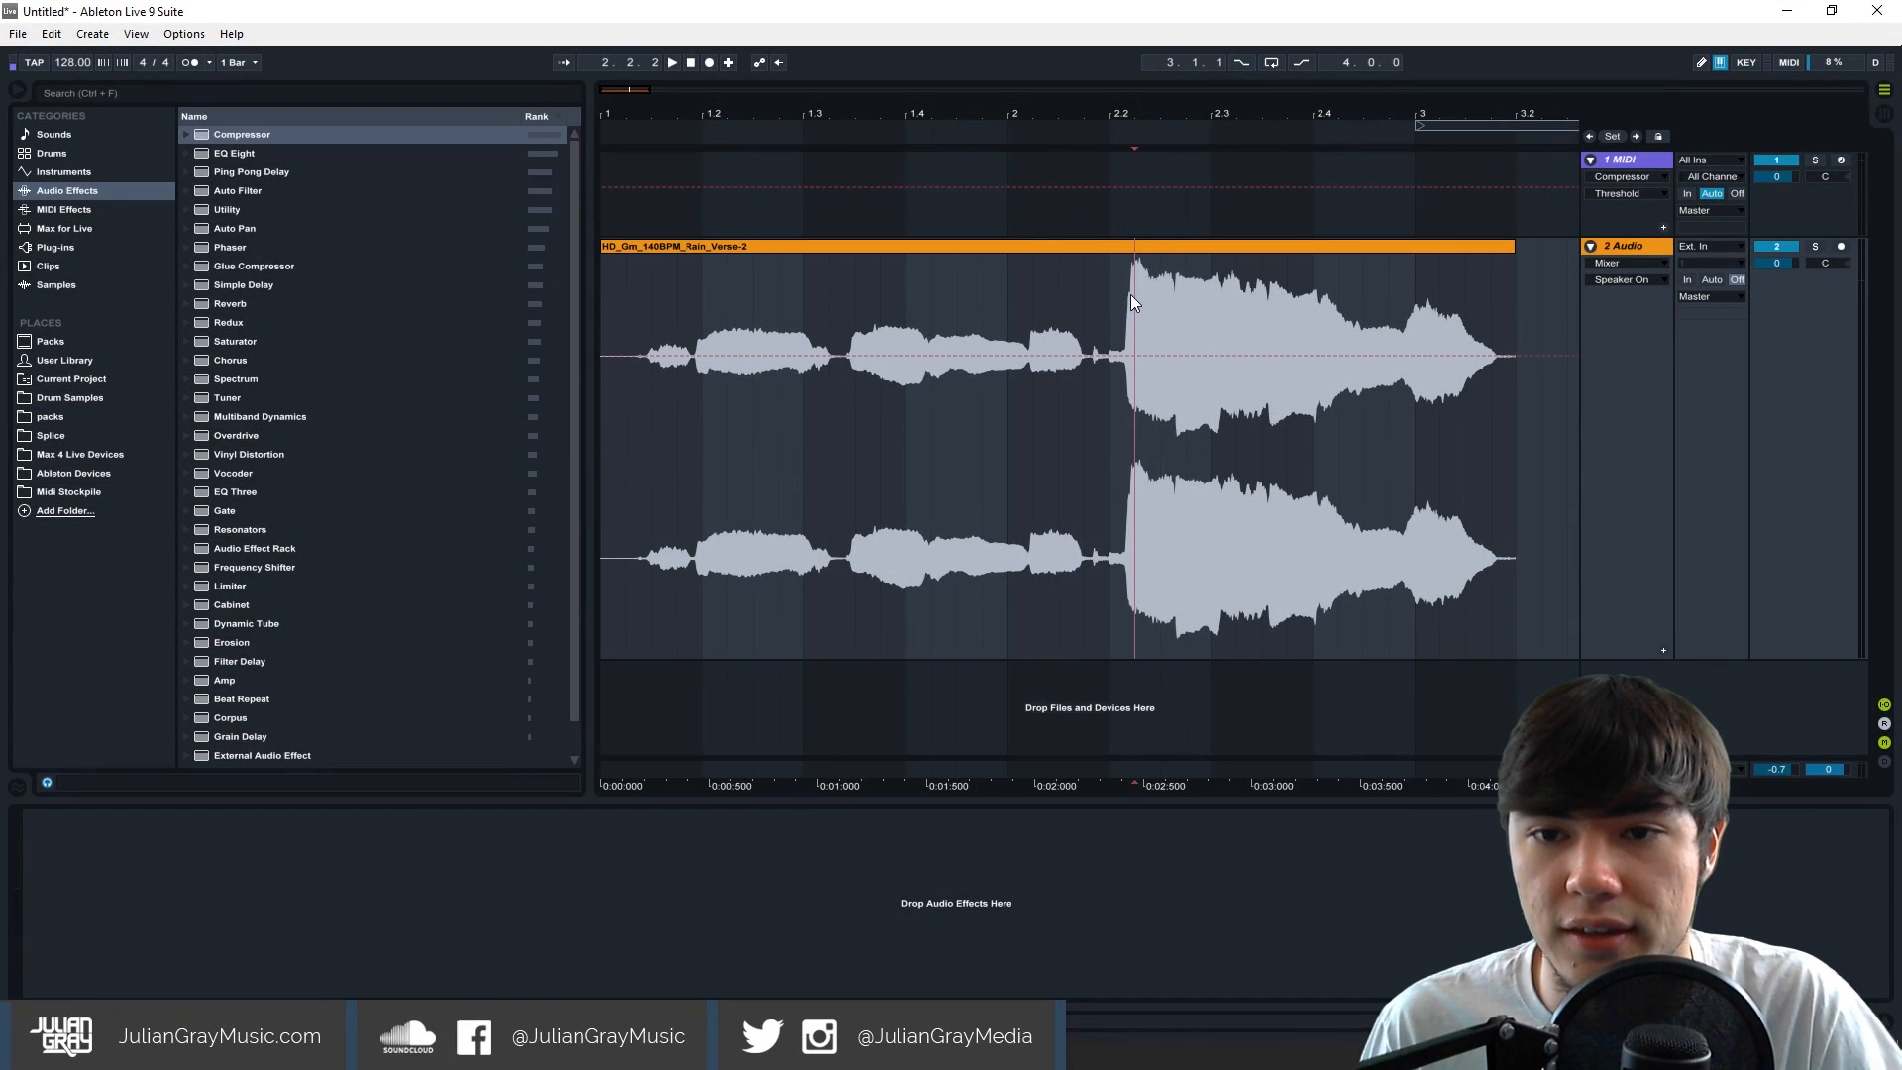
mouse_move(1131, 294)
mouse_down()
mouse_move(1420, 337)
mouse_move(1131, 323)
mouse_up()
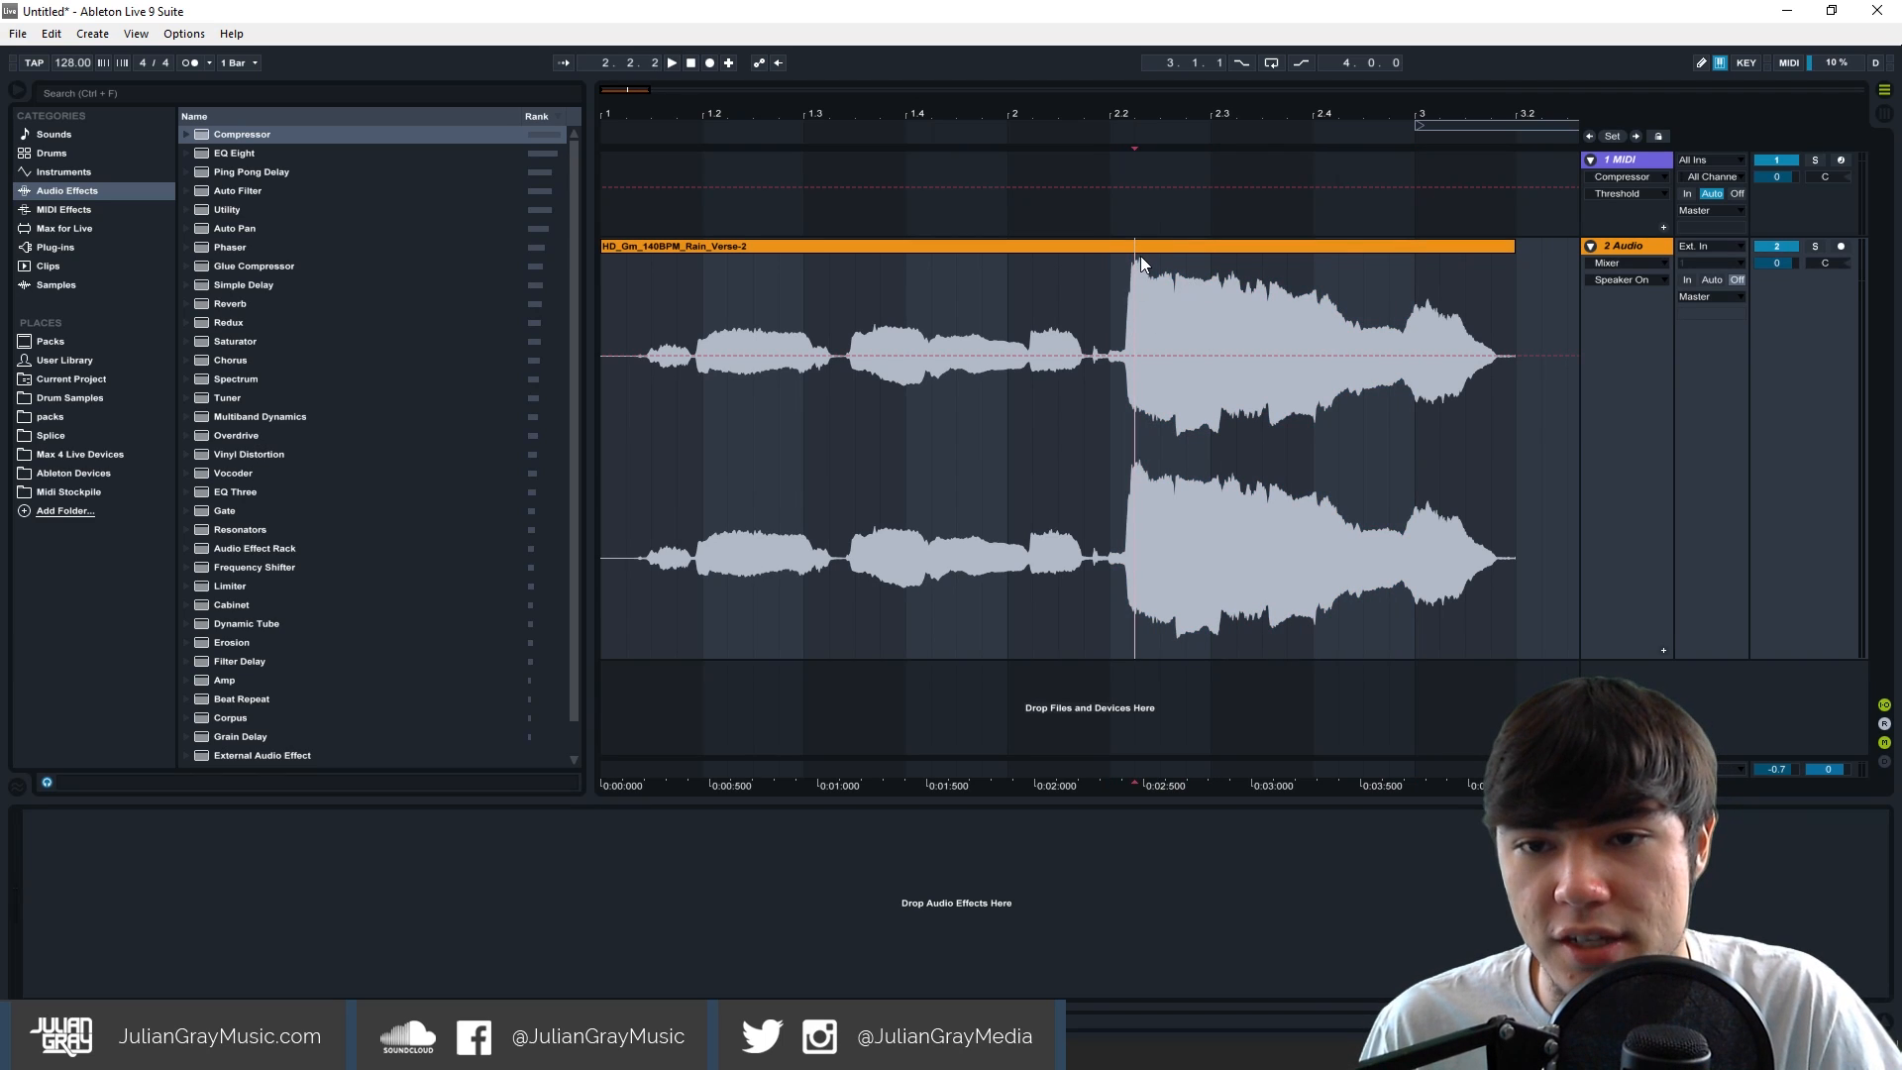
mouse_move(1139, 258)
mouse_down()
mouse_move(1108, 274)
mouse_move(1139, 289)
mouse_up()
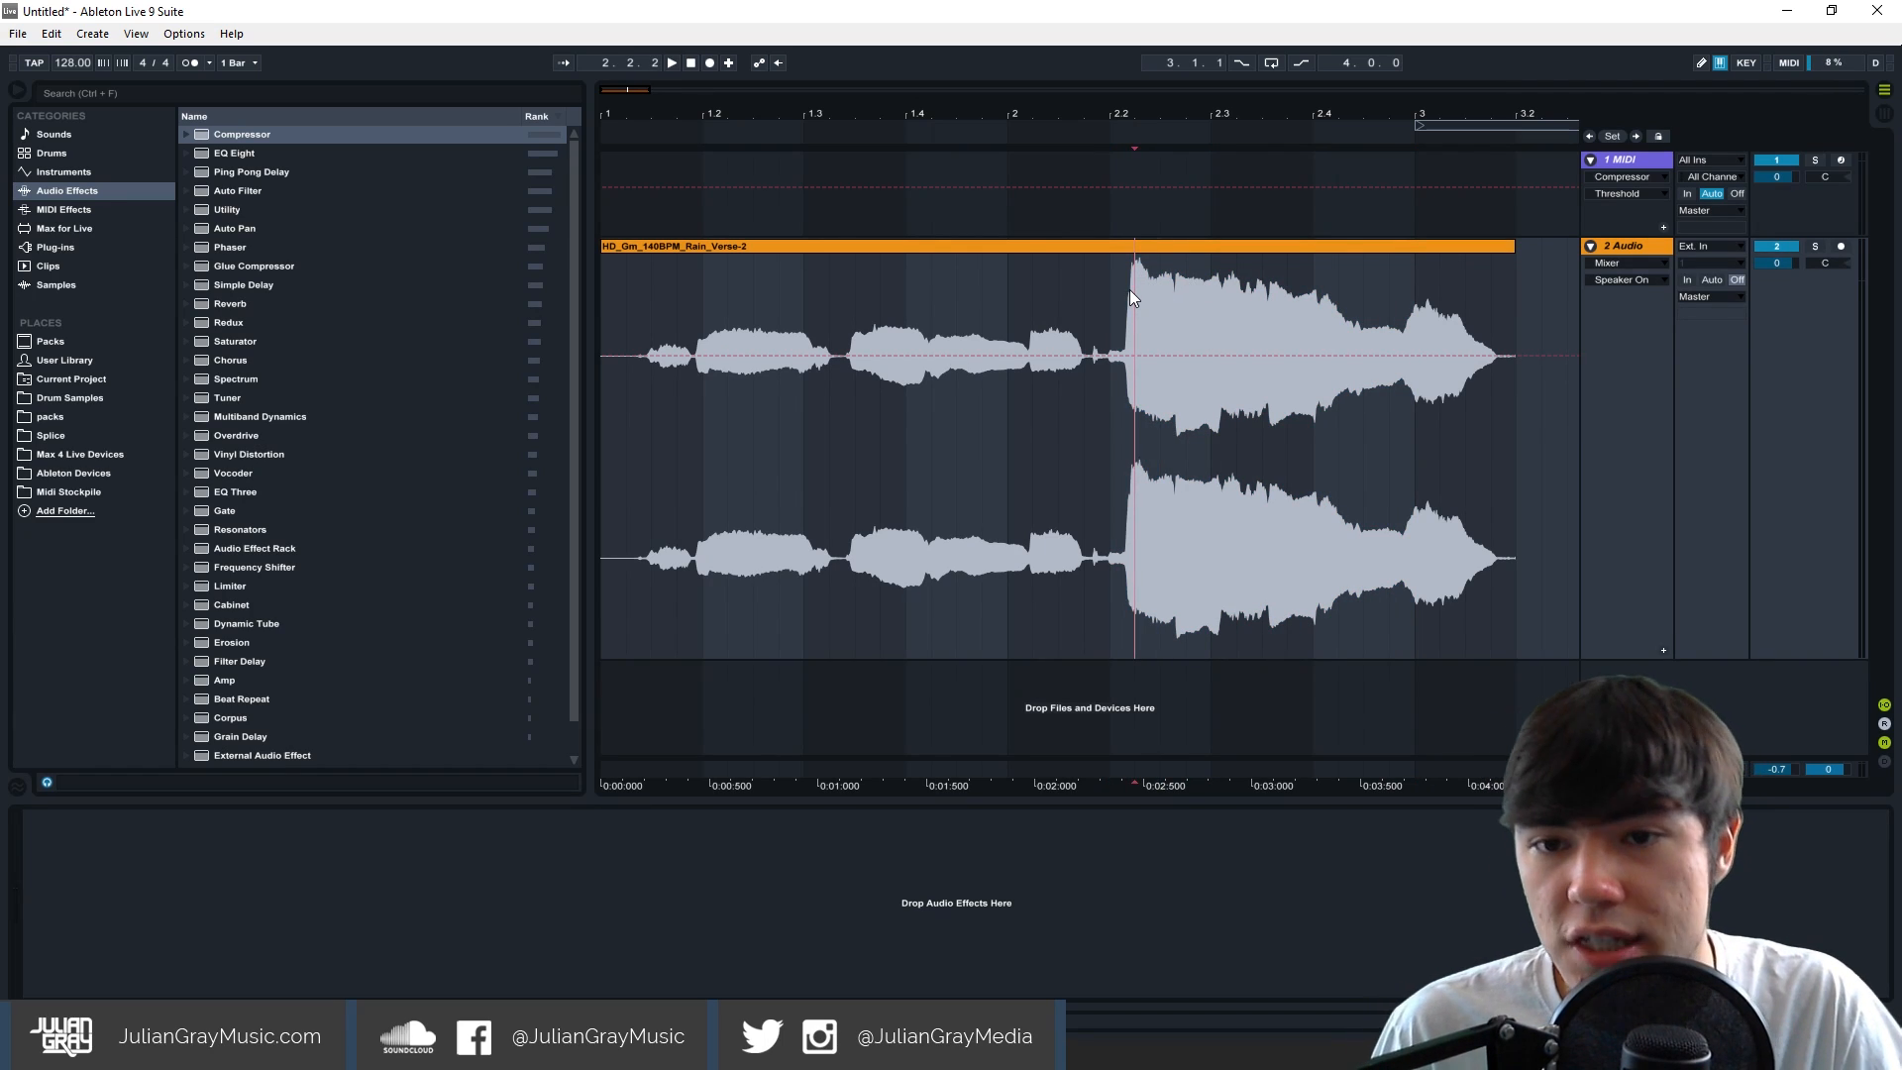
click(1107, 287)
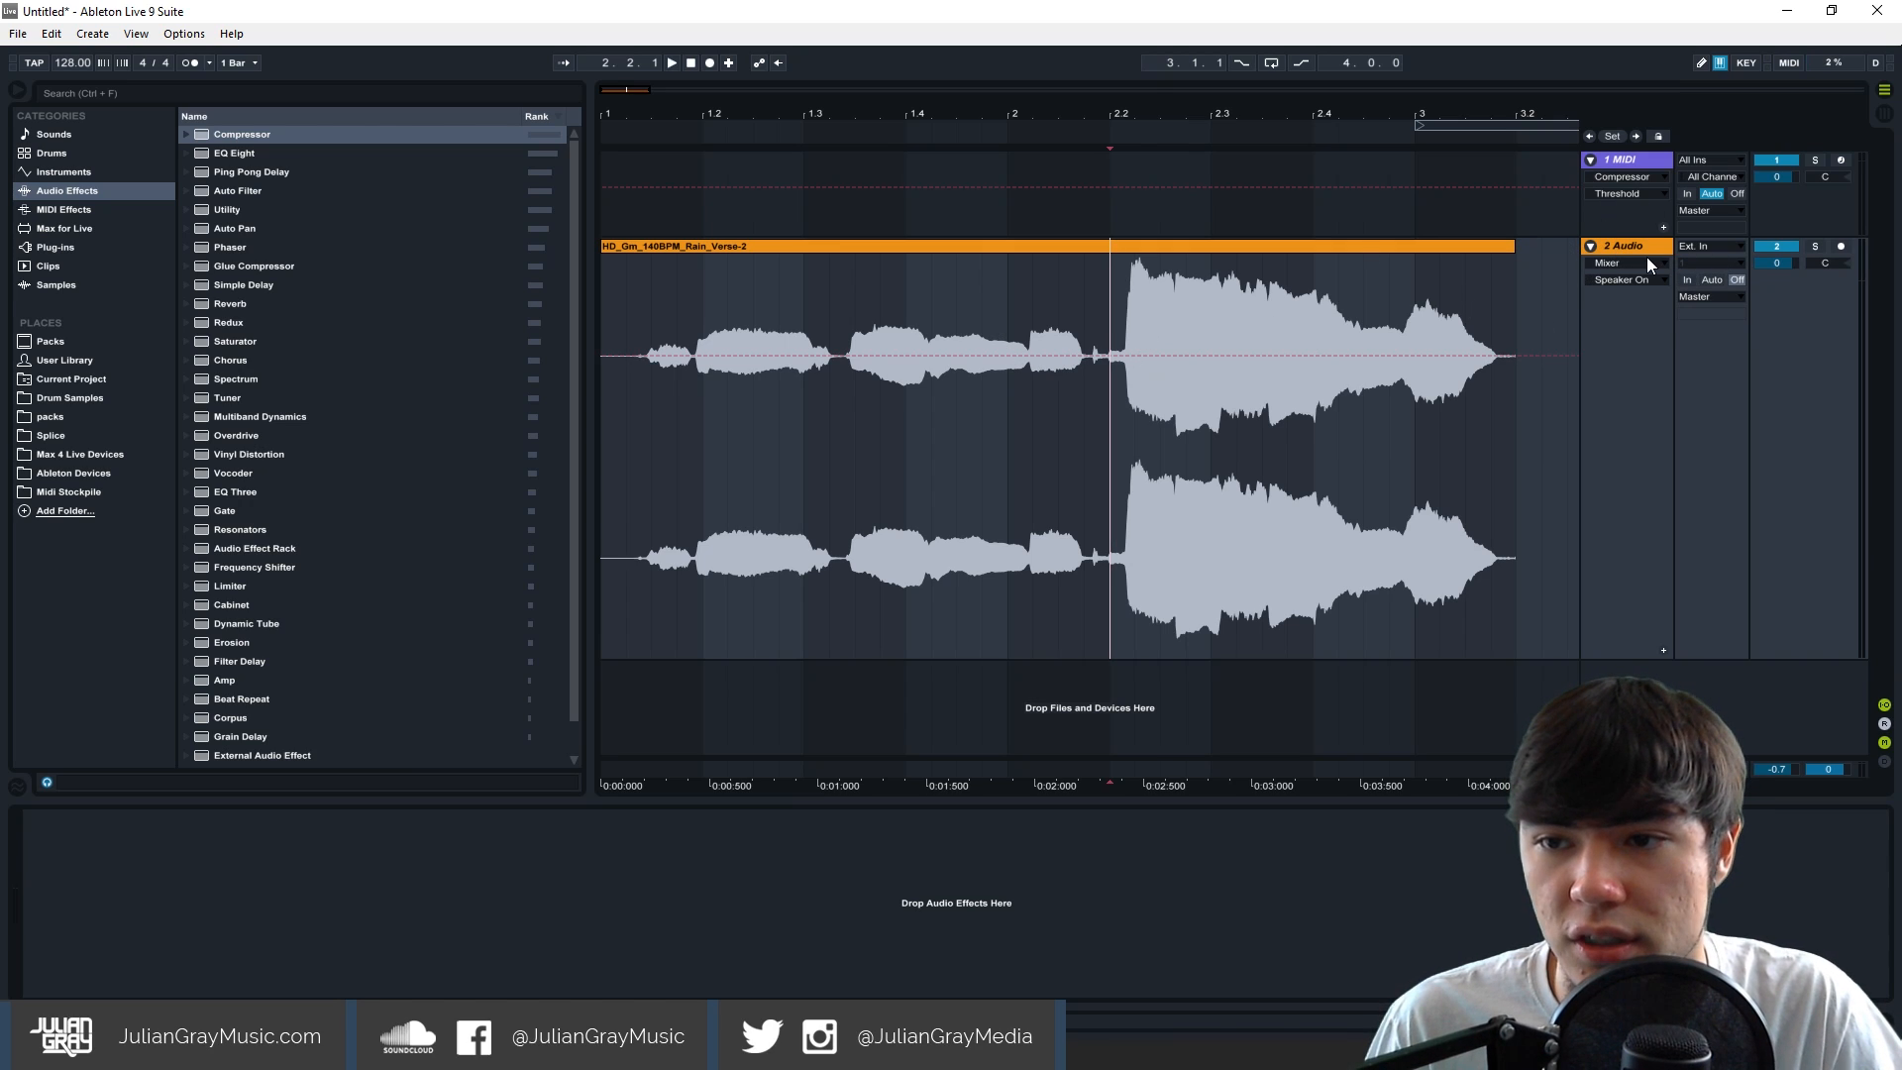
click(1624, 279)
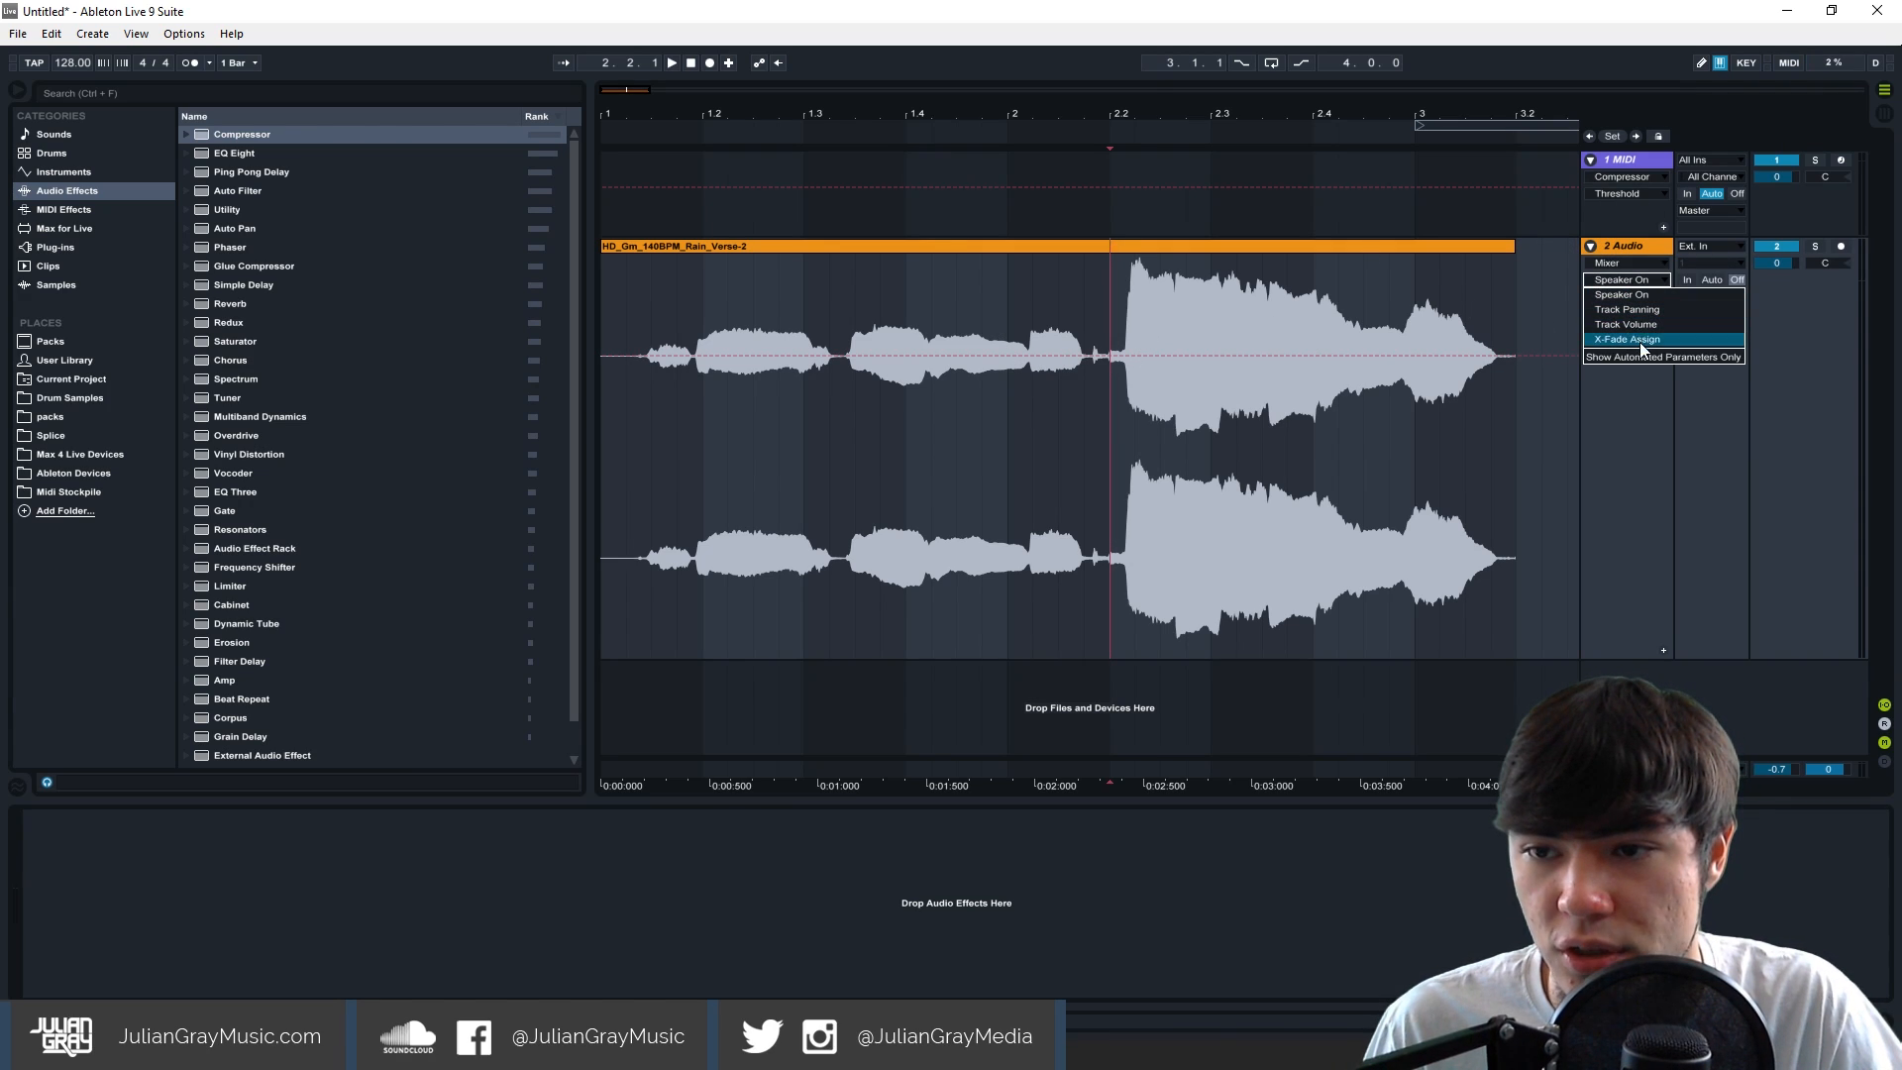
click(1625, 324)
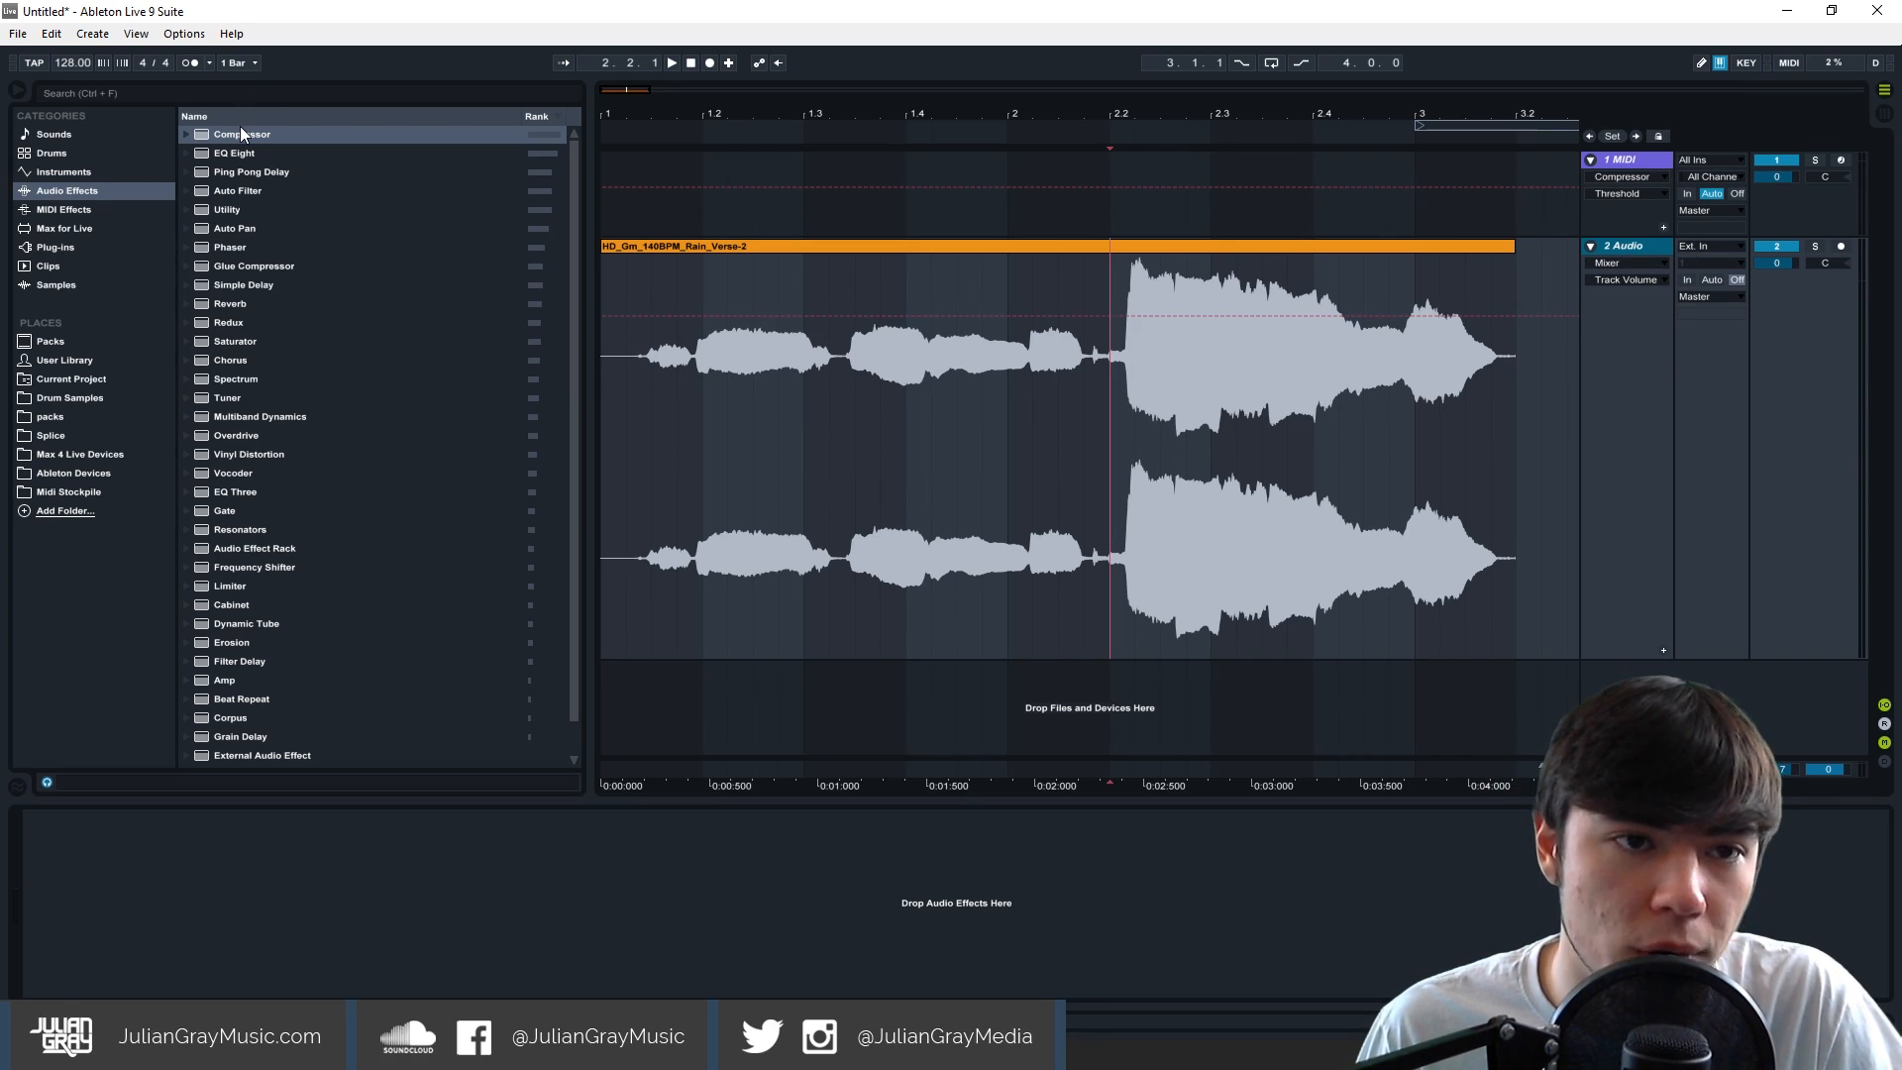
Add a Compressor to the Audio track and set its threshold to -9 dB.
drag(229, 132, 339, 906)
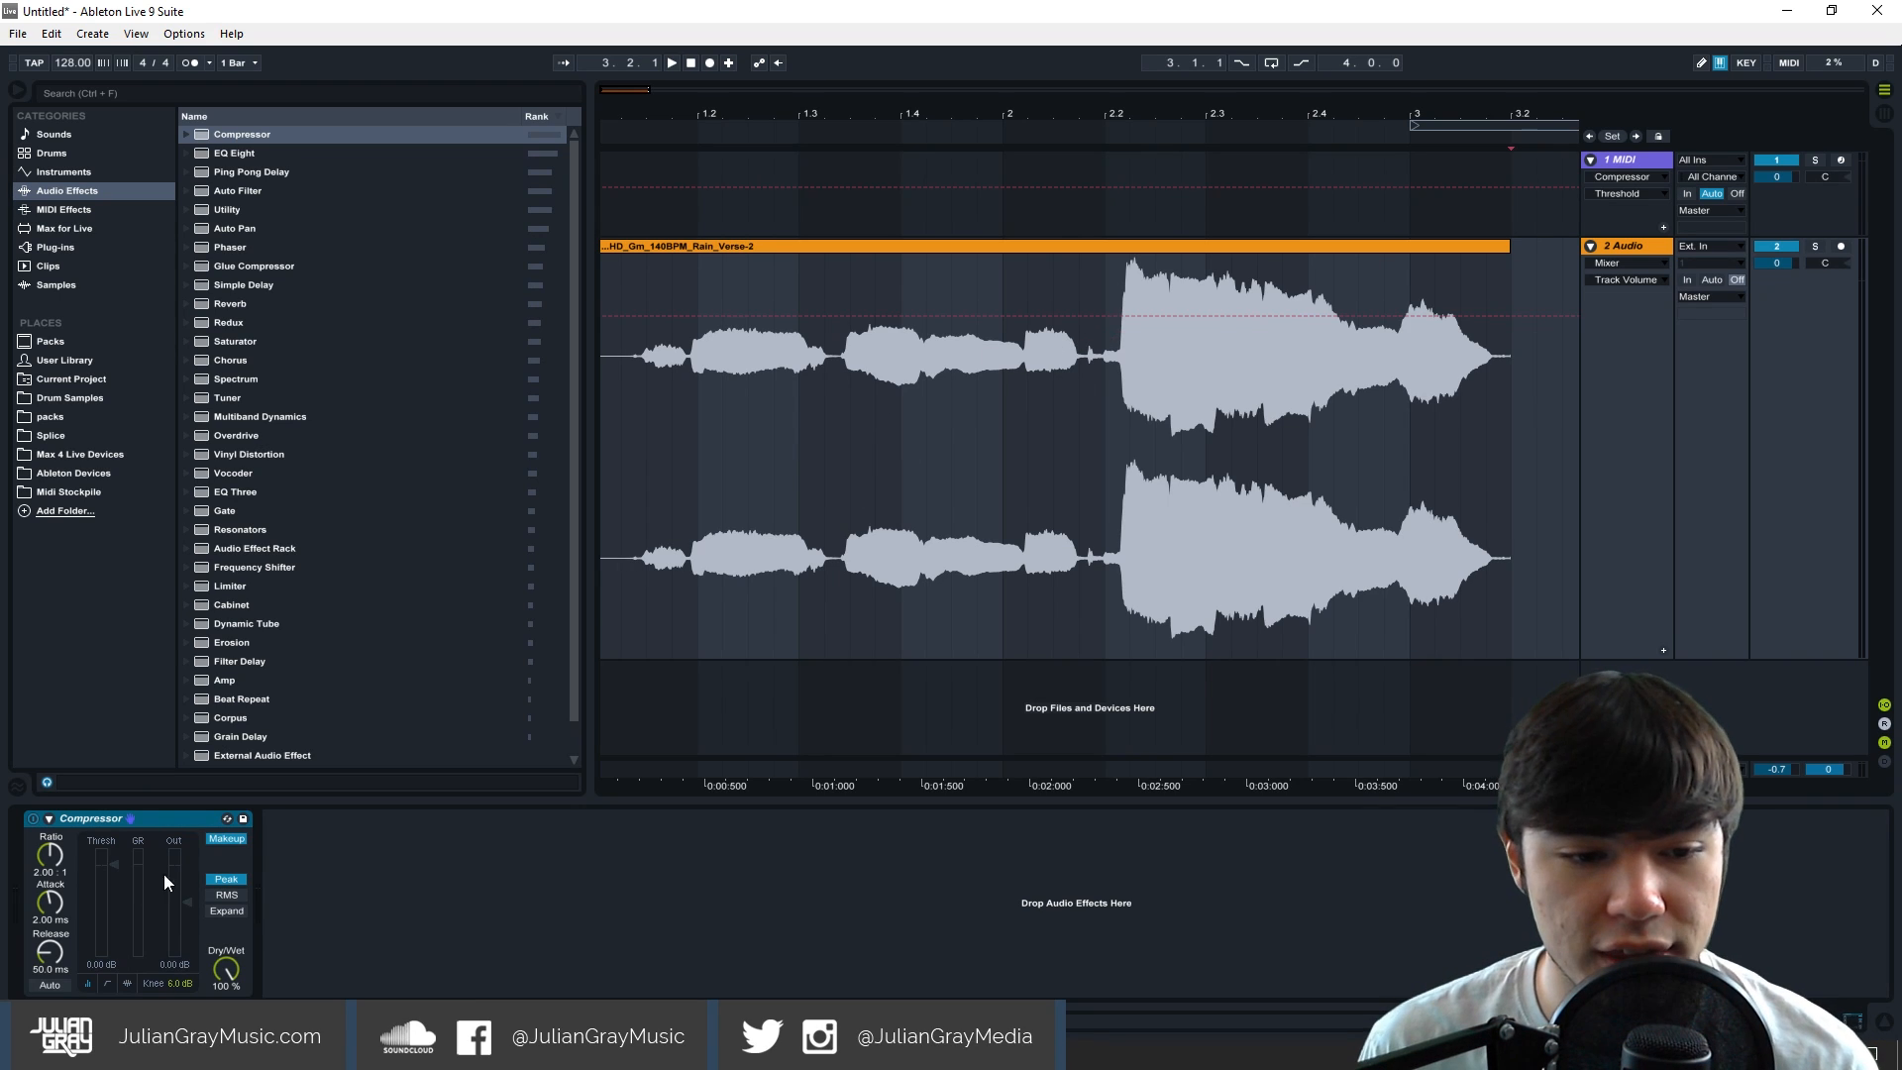
click(1116, 390)
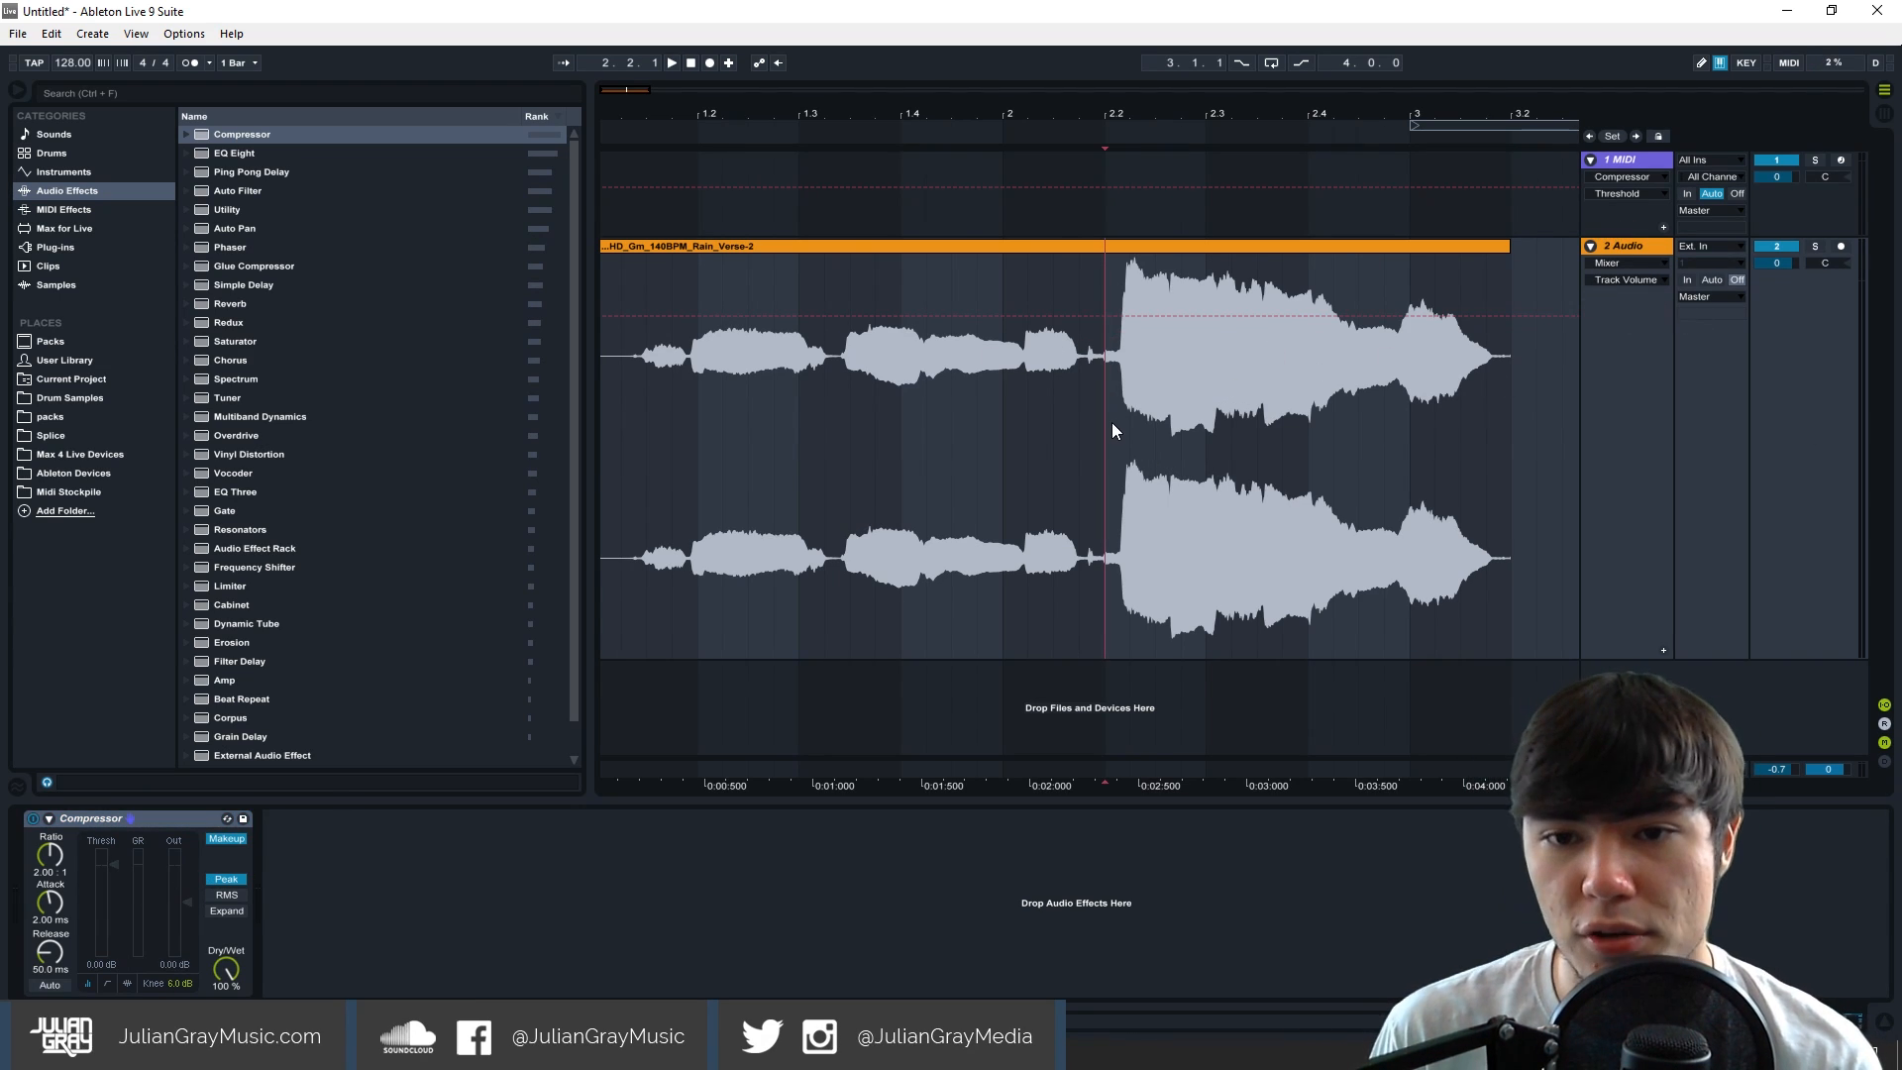
drag(1111, 424, 845, 424)
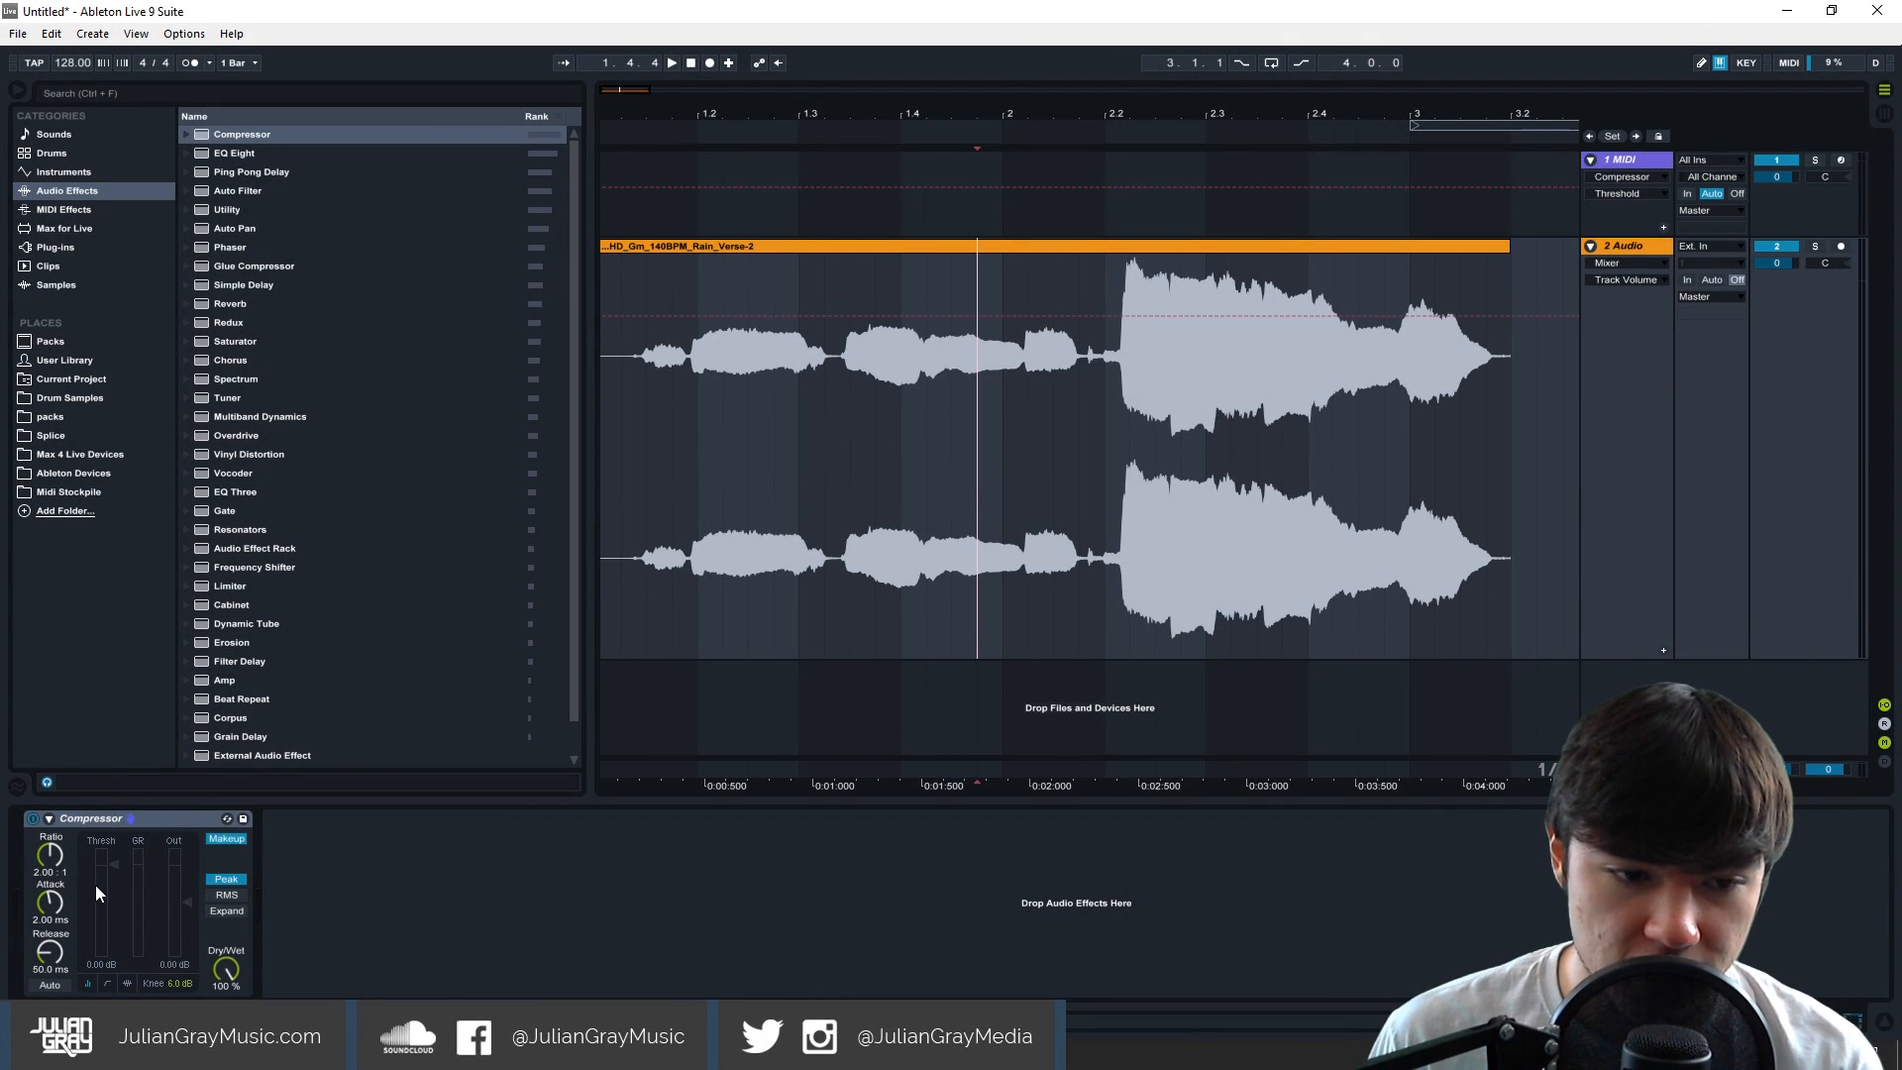
click(100, 966)
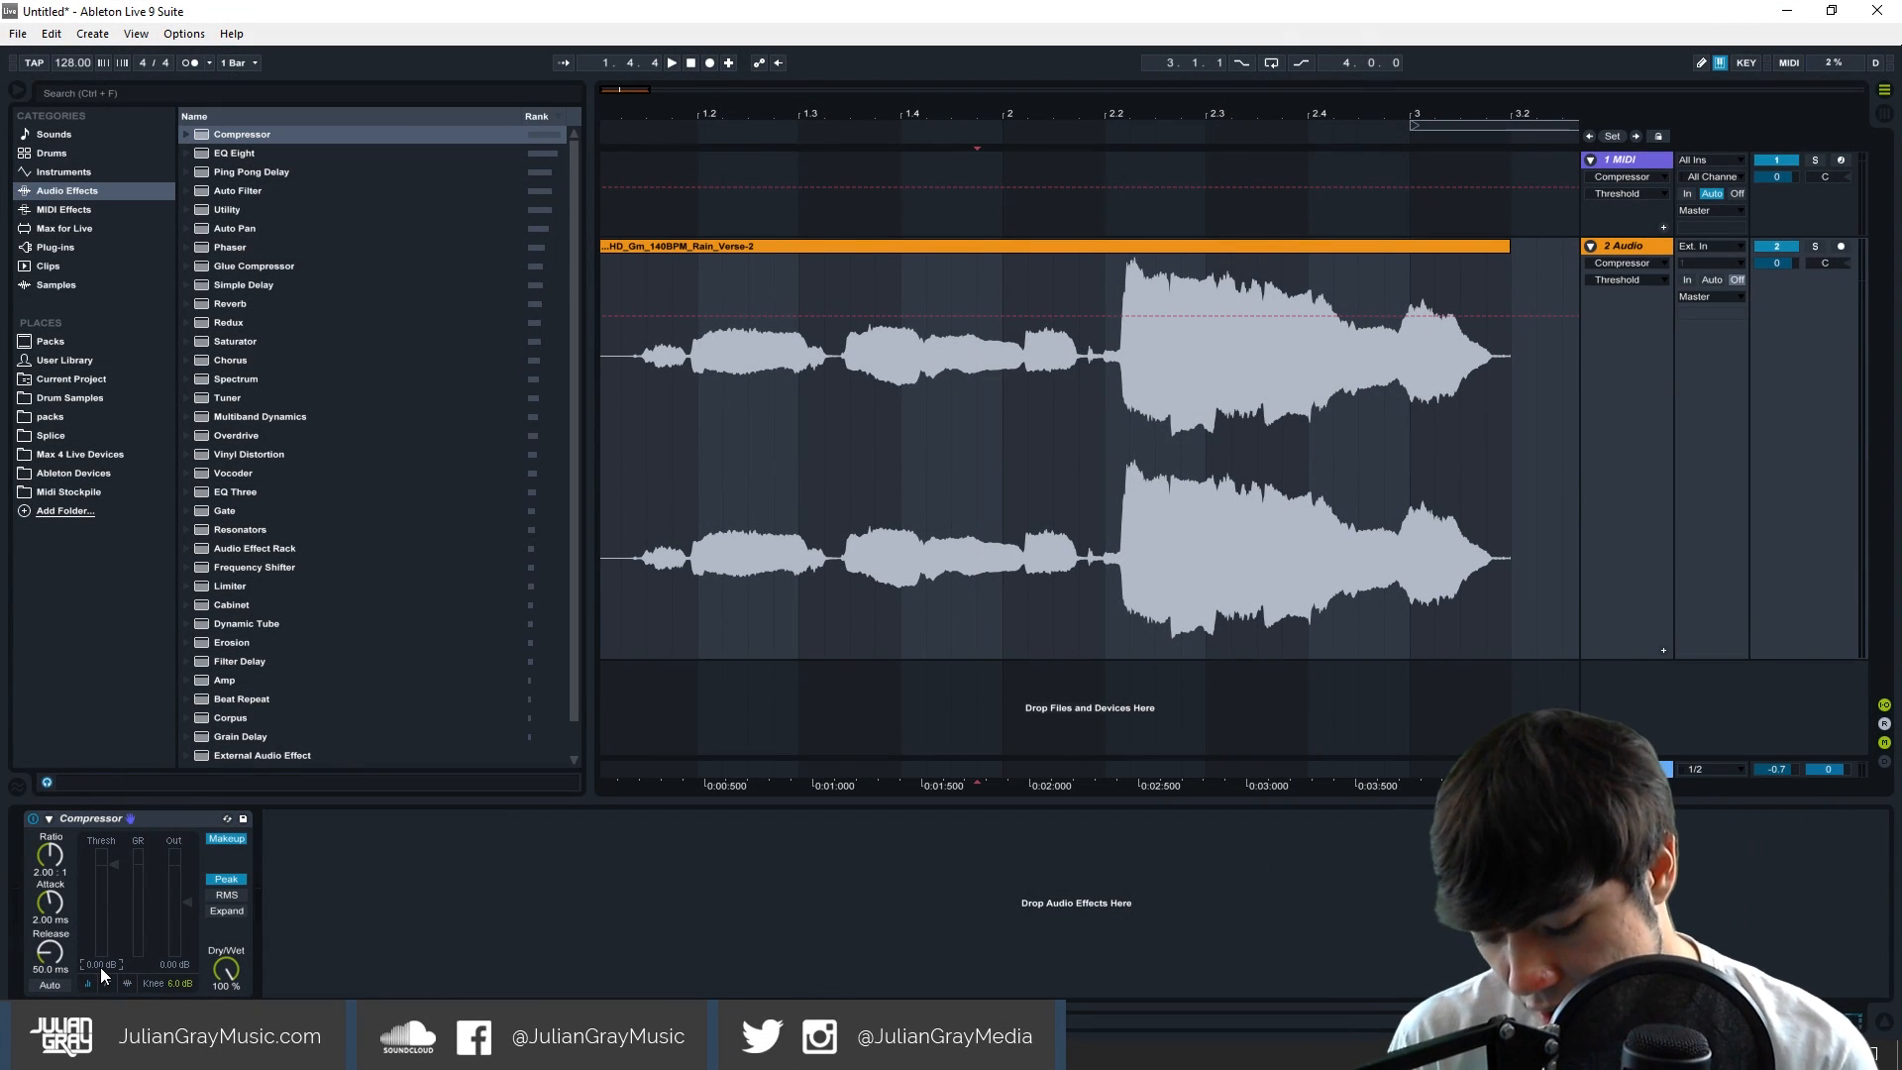
drag(99, 967, 87, 966)
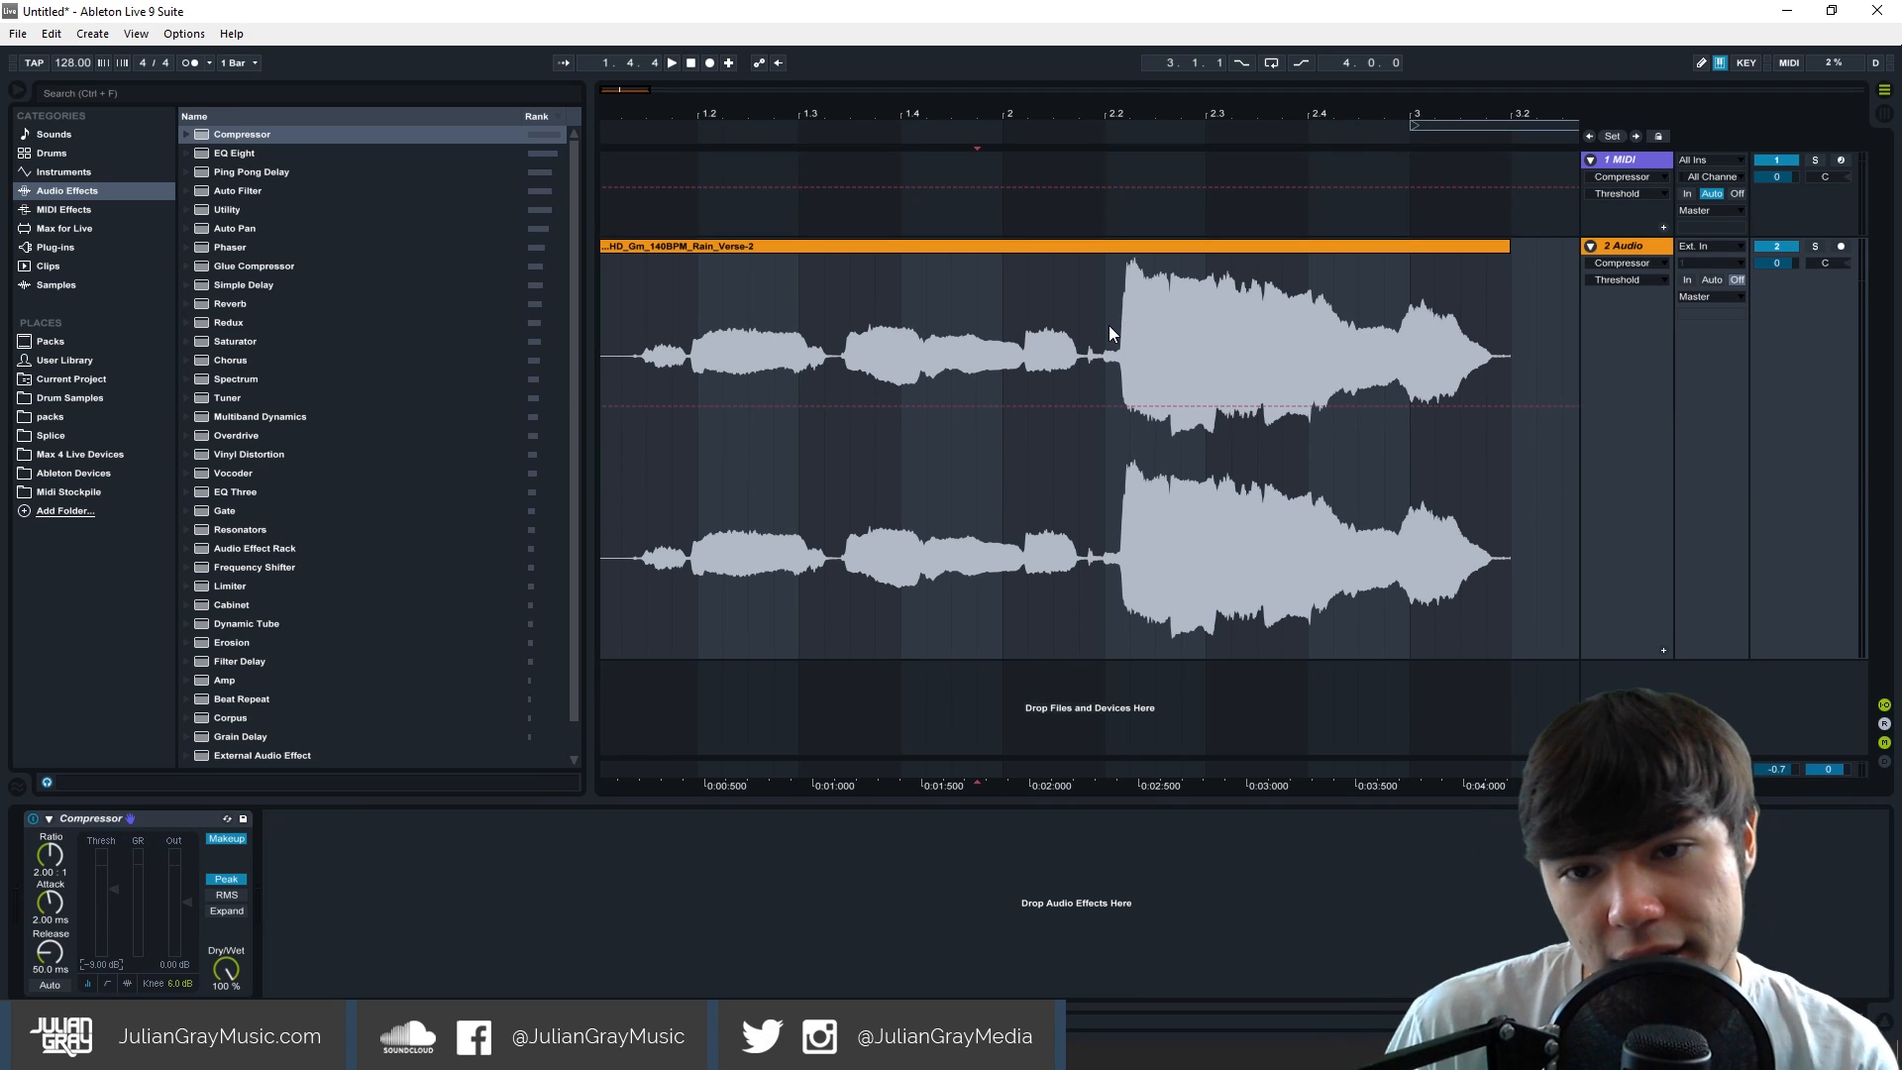
Set the Compressor's ratio to inf:1, attack to 0.01 ms and knee to 0.0 dB, and turn off Makeup.
mouse_move(1080, 337)
mouse_down()
mouse_move(787, 413)
mouse_move(698, 361)
mouse_move(1129, 335)
mouse_move(1081, 343)
mouse_up()
click(699, 362)
click(1080, 343)
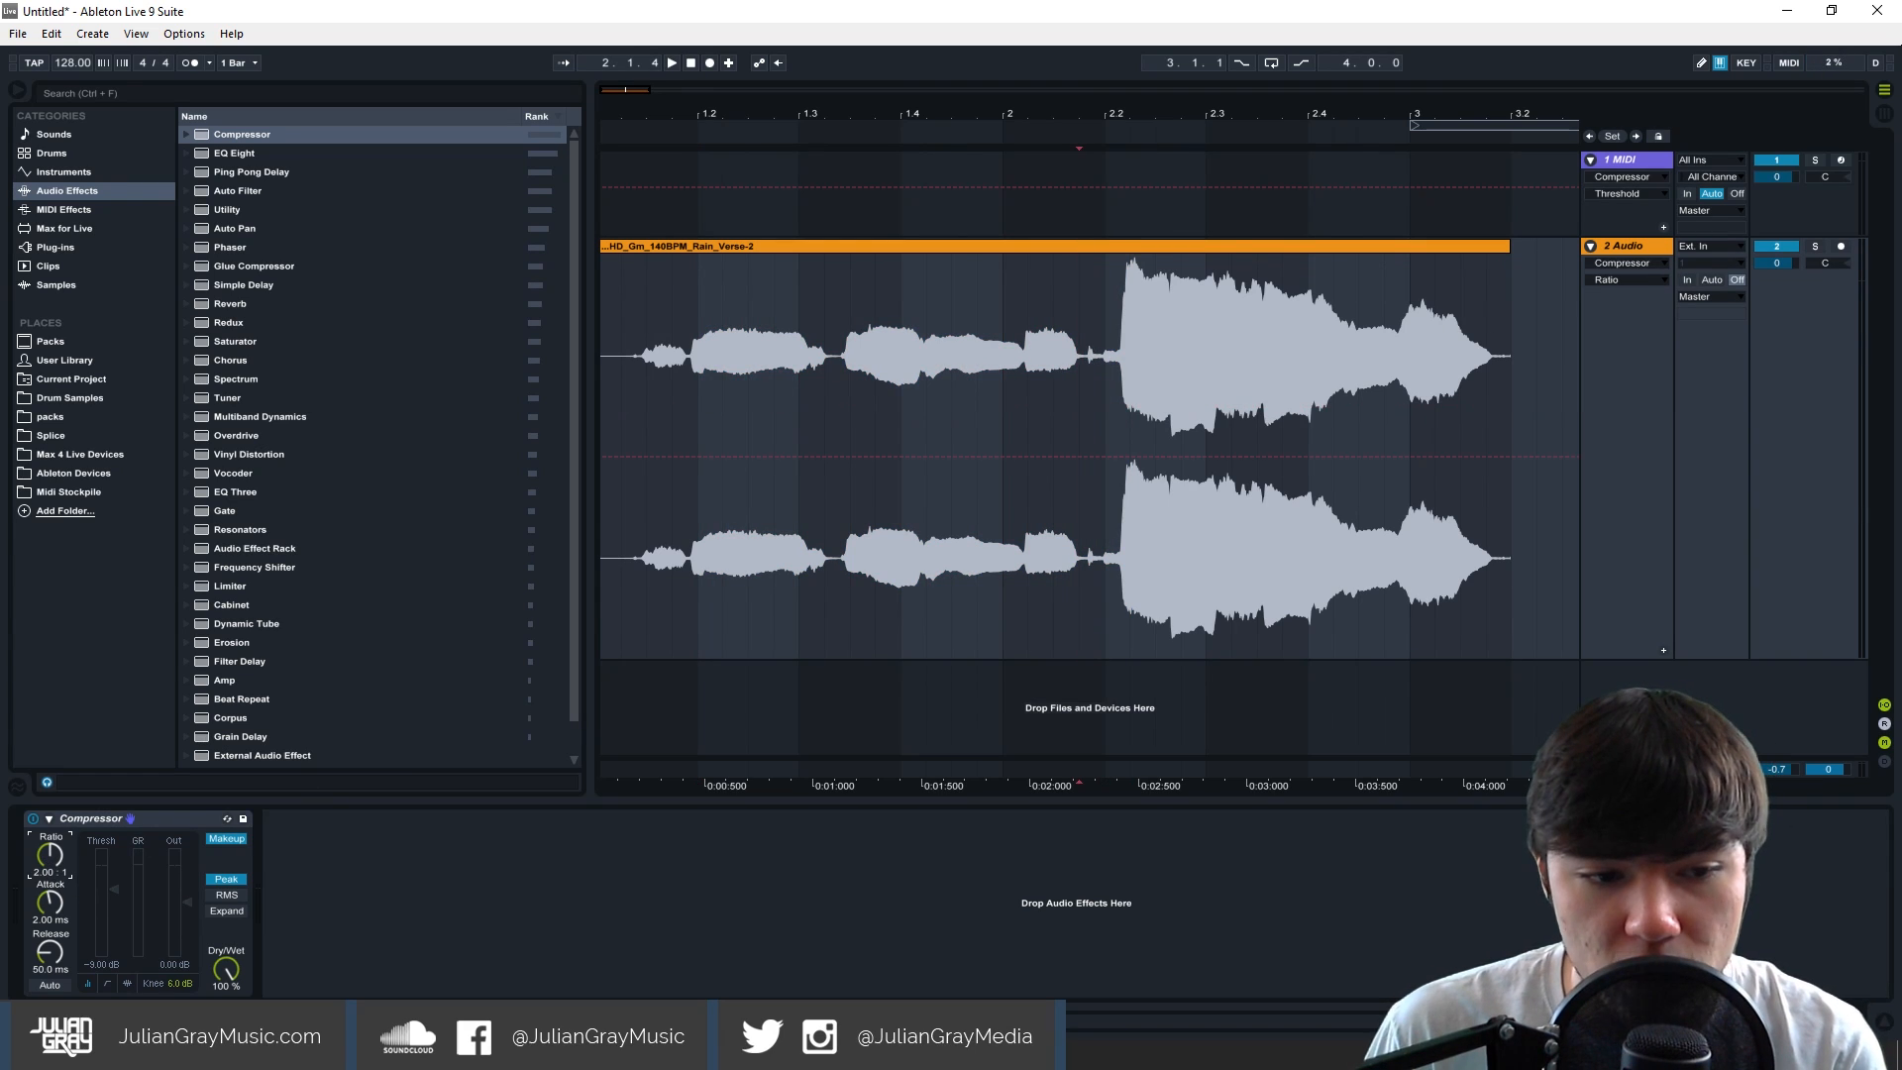
drag(50, 853, 43, 789)
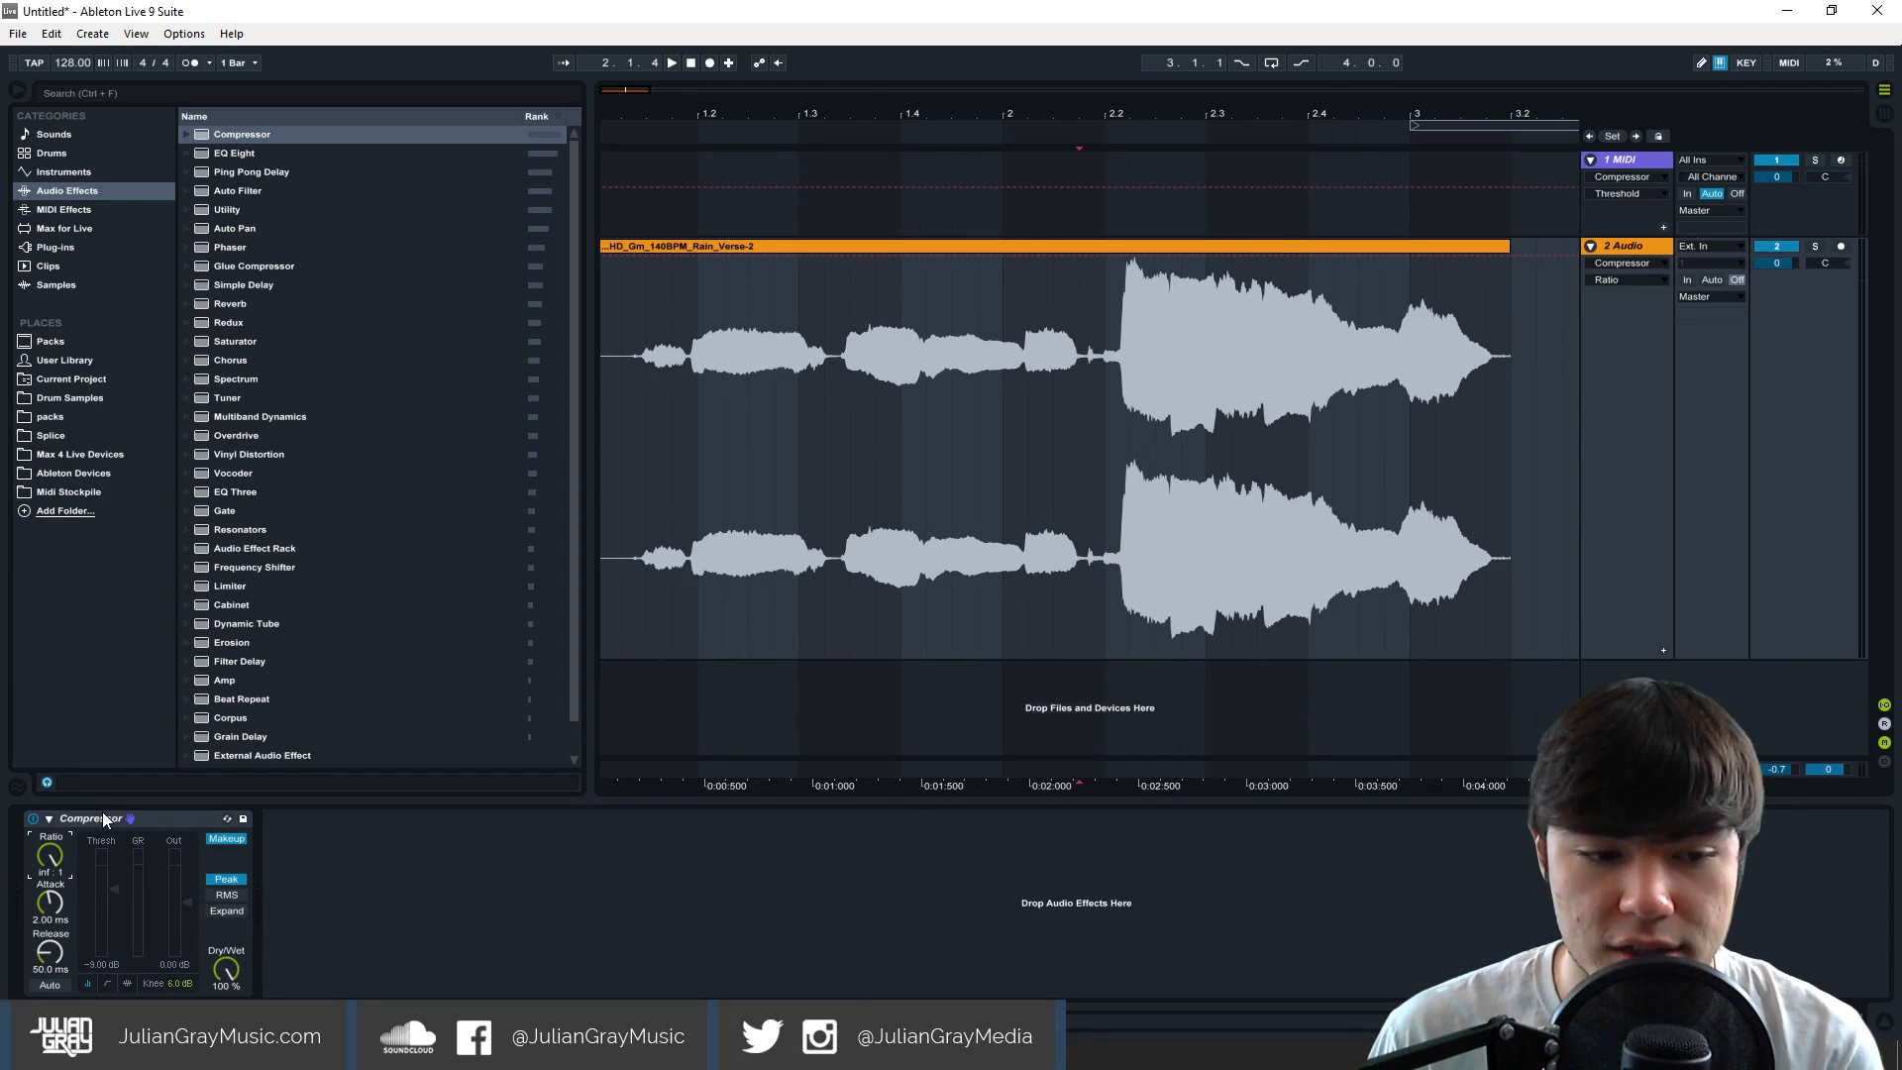
drag(50, 901, 26, 921)
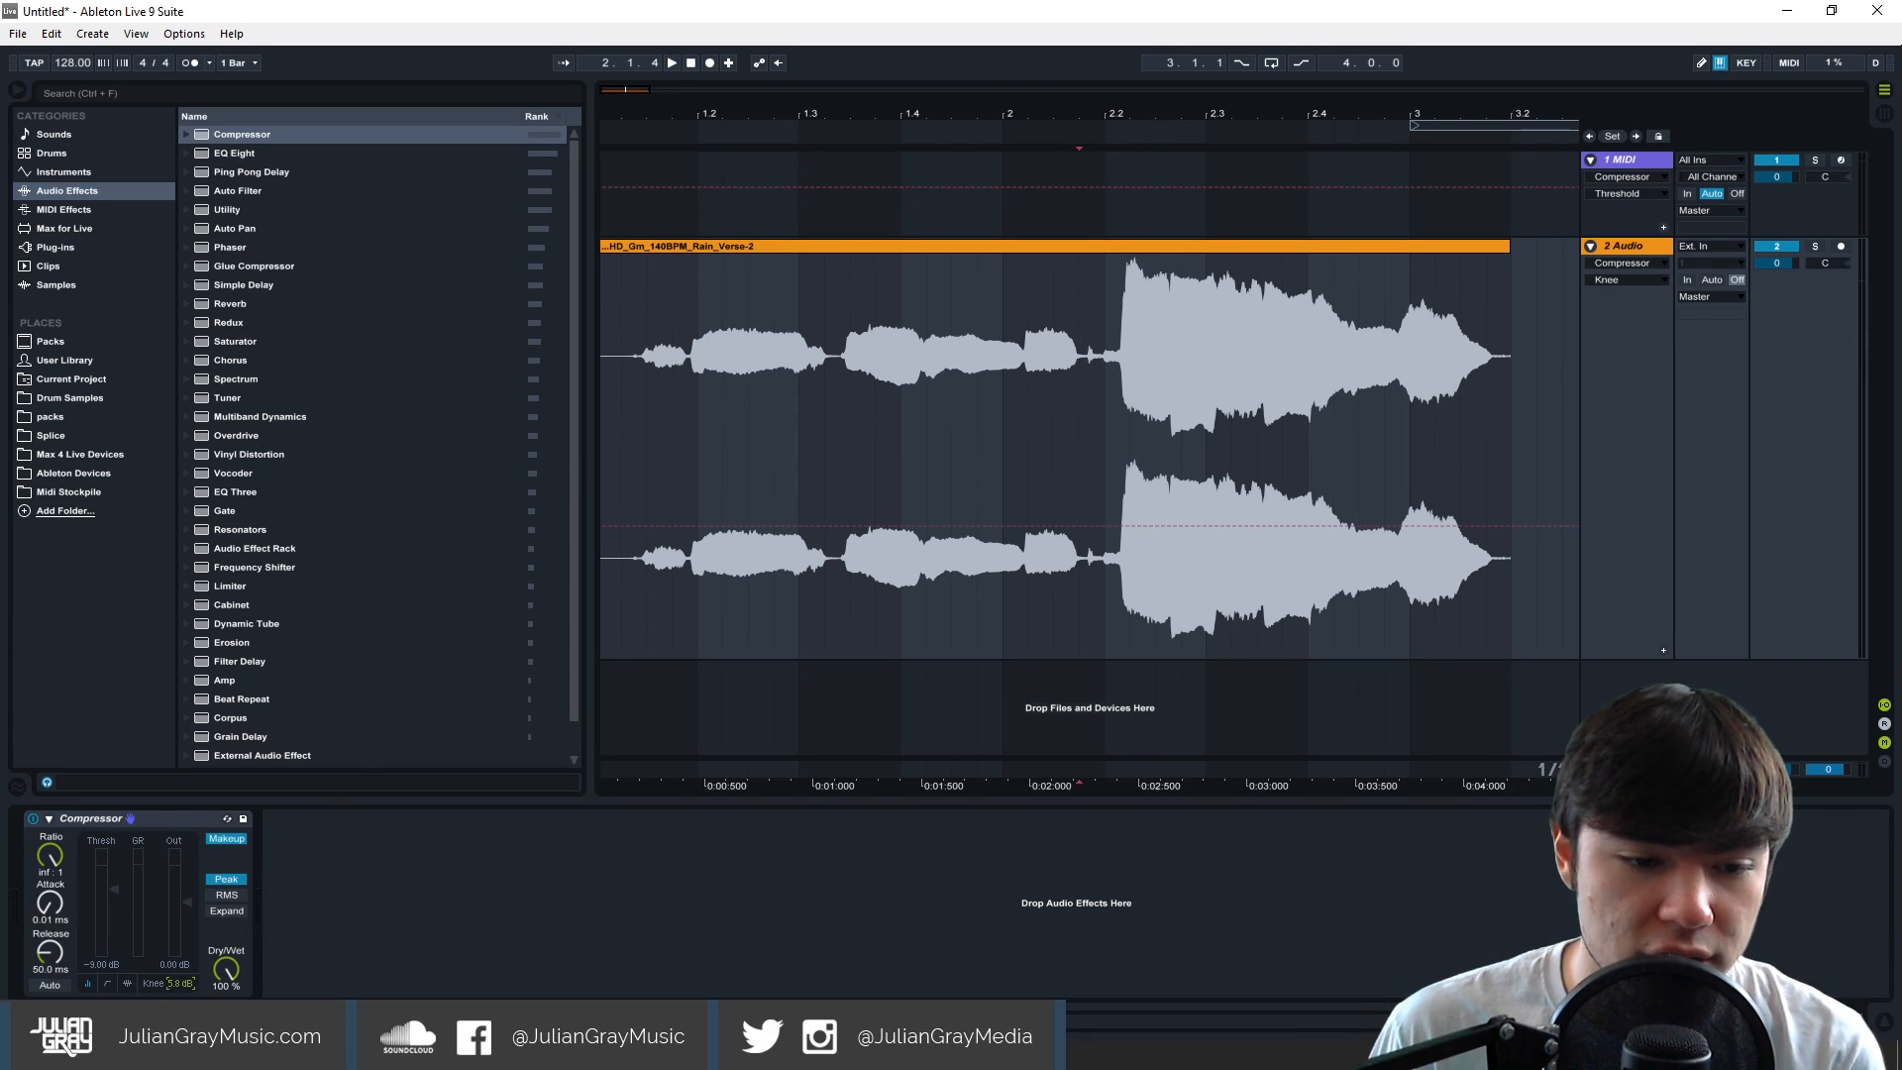
click(227, 839)
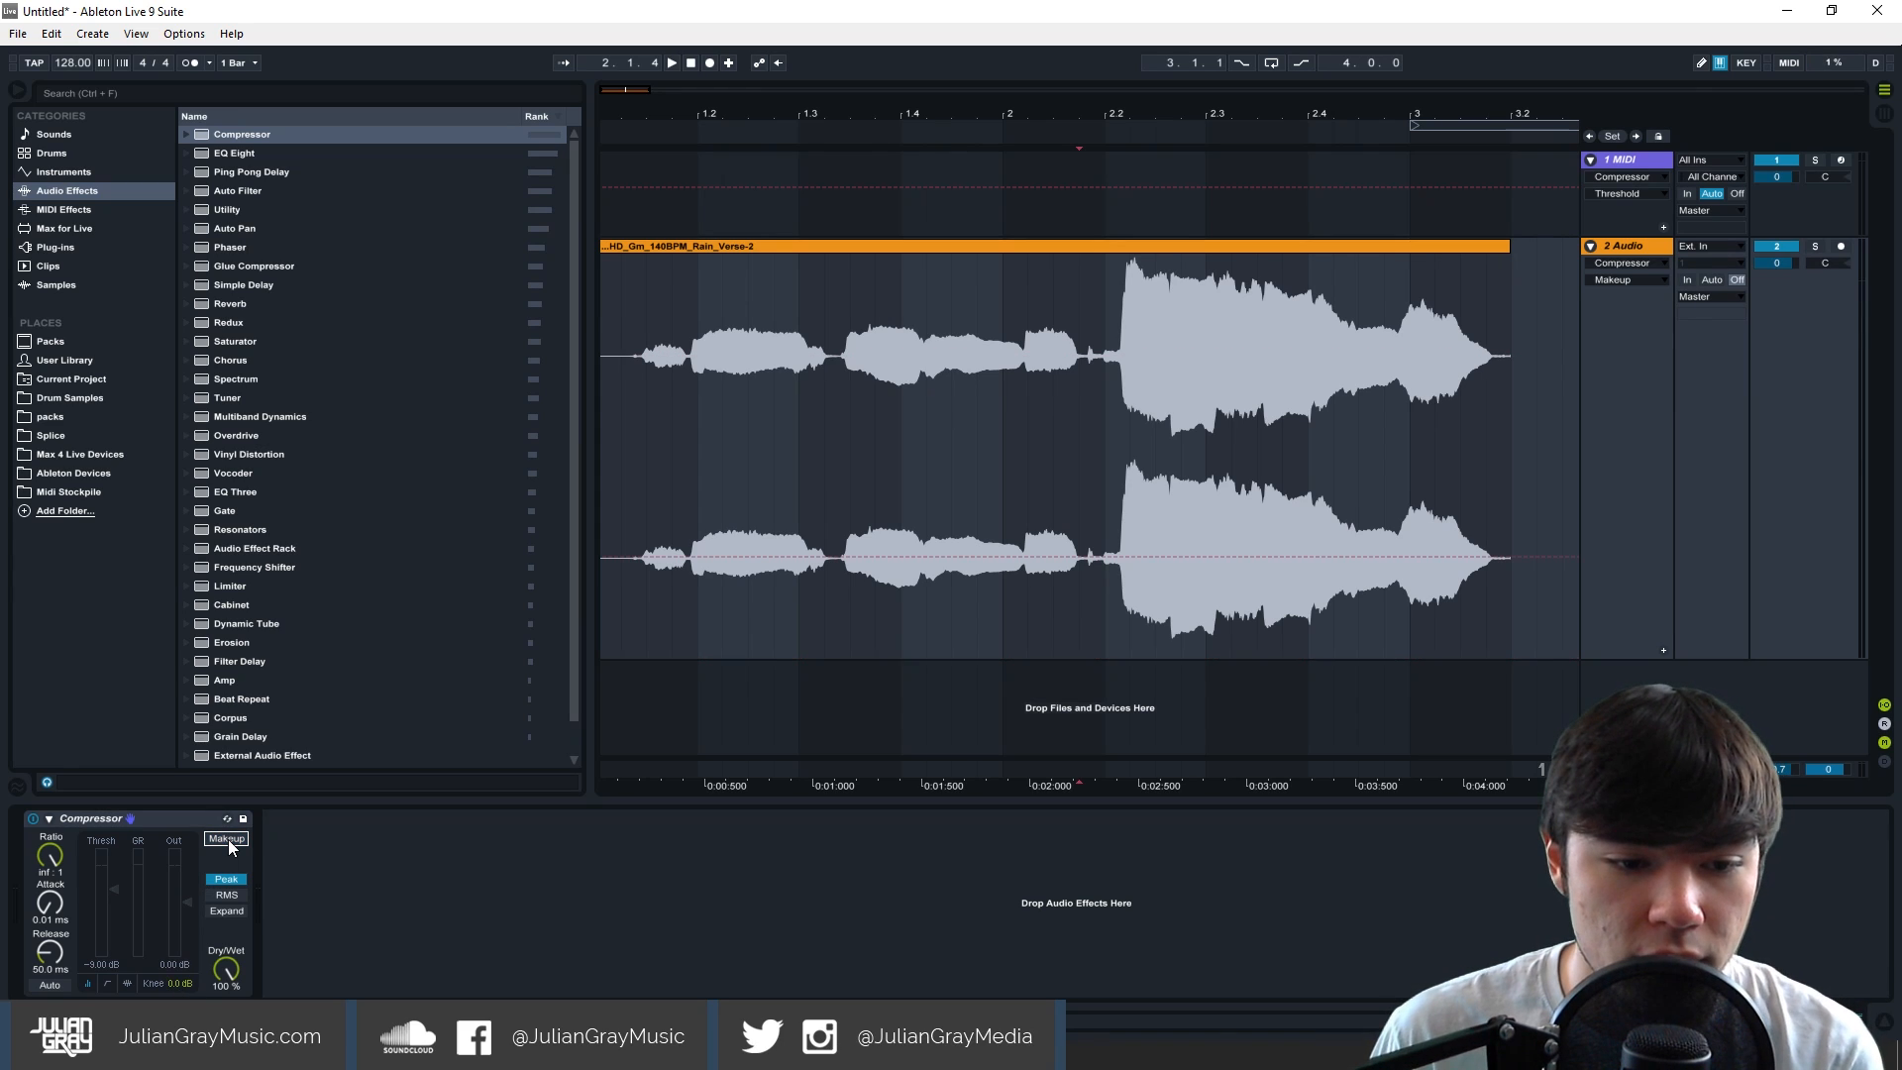
Freeze the Audio track and flatten it to render the compression into the vocal clip.
right_click(1642, 258)
click(1708, 371)
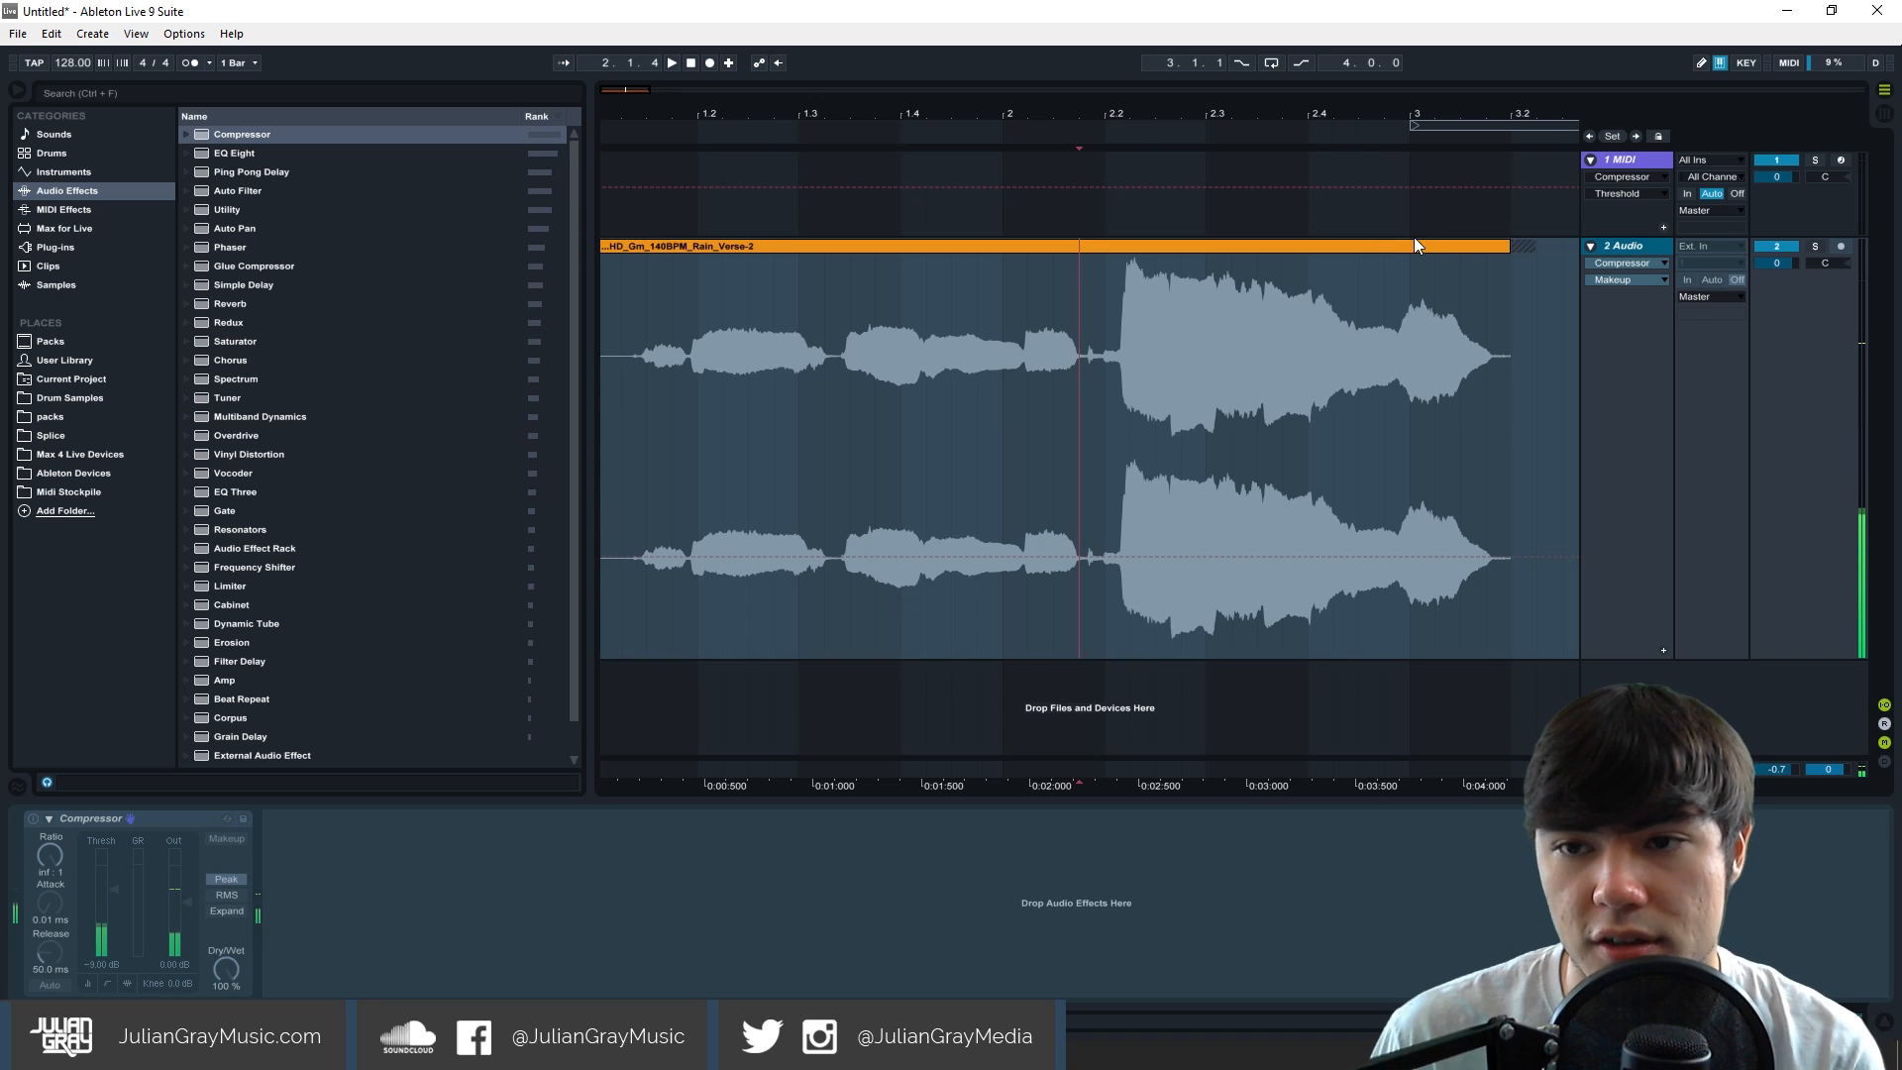
right_click(1409, 244)
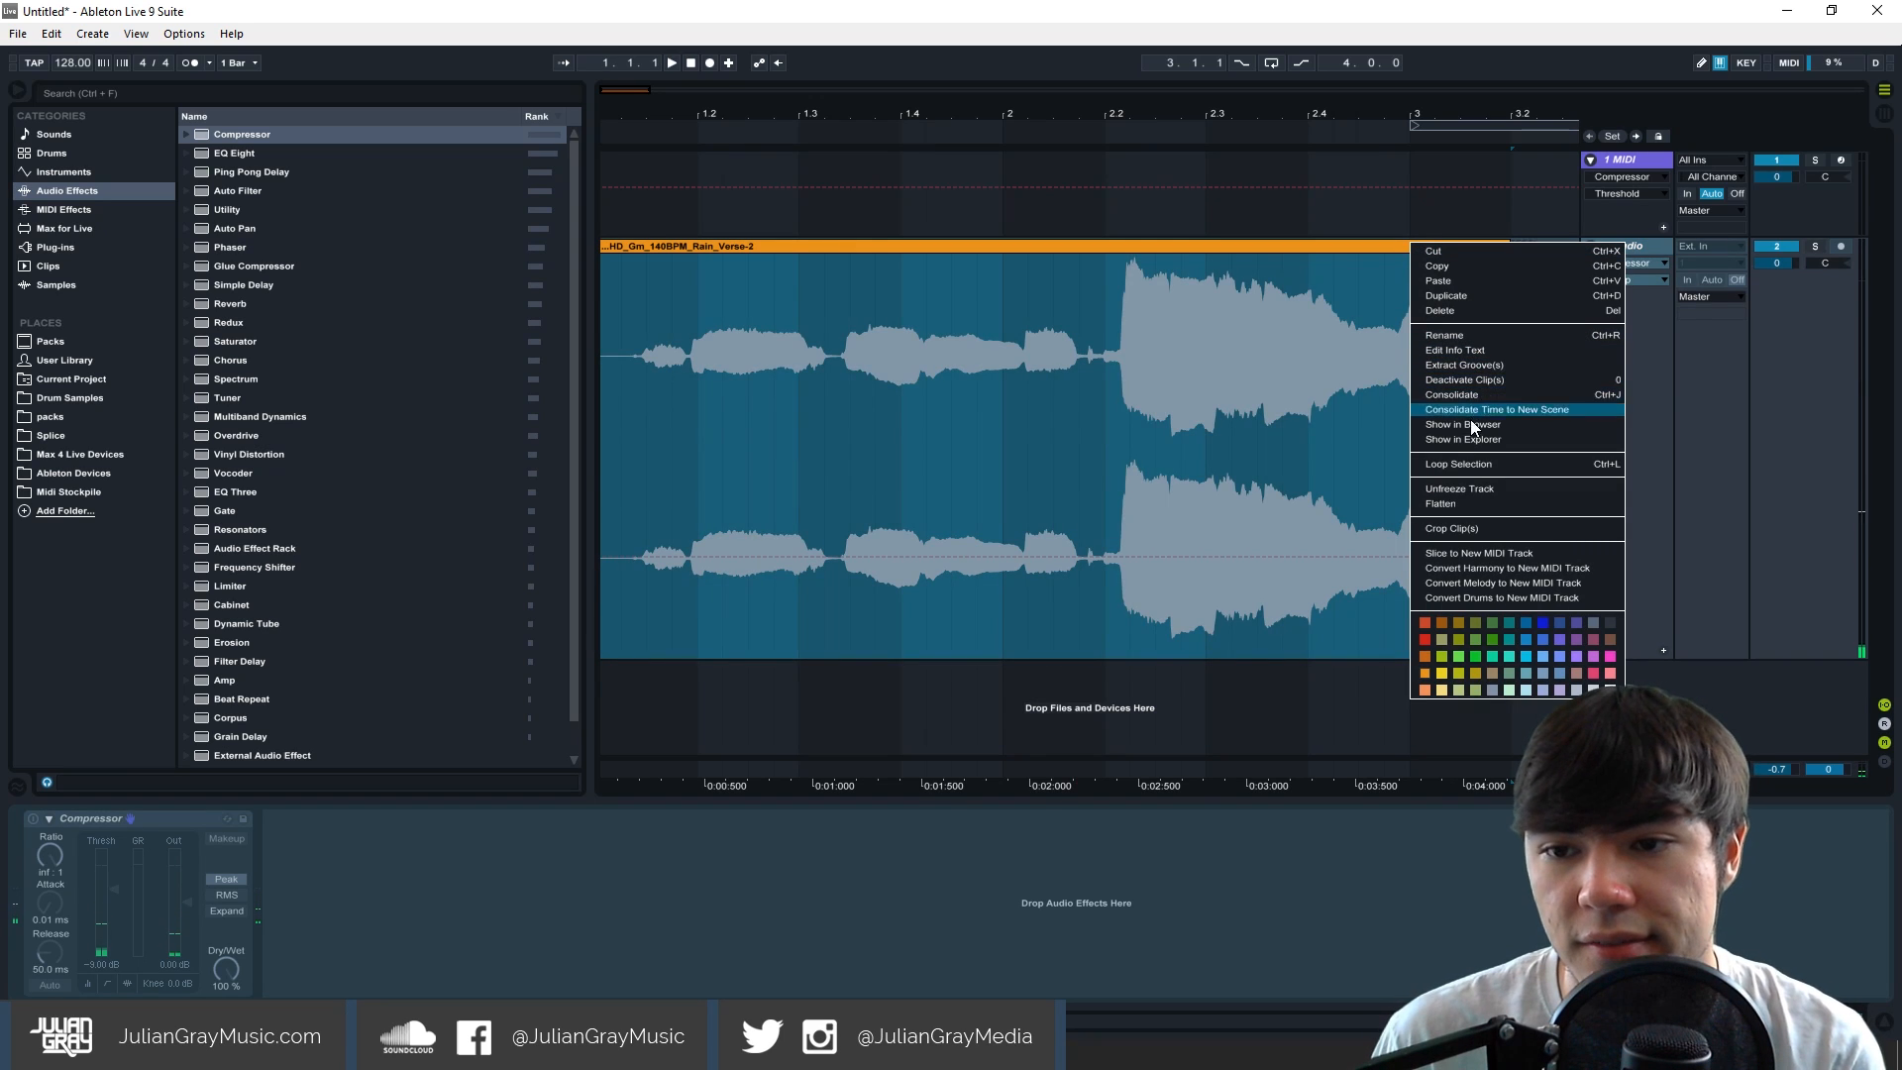
click(1440, 503)
Examine the flattened clip's waveform, comparing the compressed loud phrase from 2.2 onward with the quieter phrases before it.
click(1104, 462)
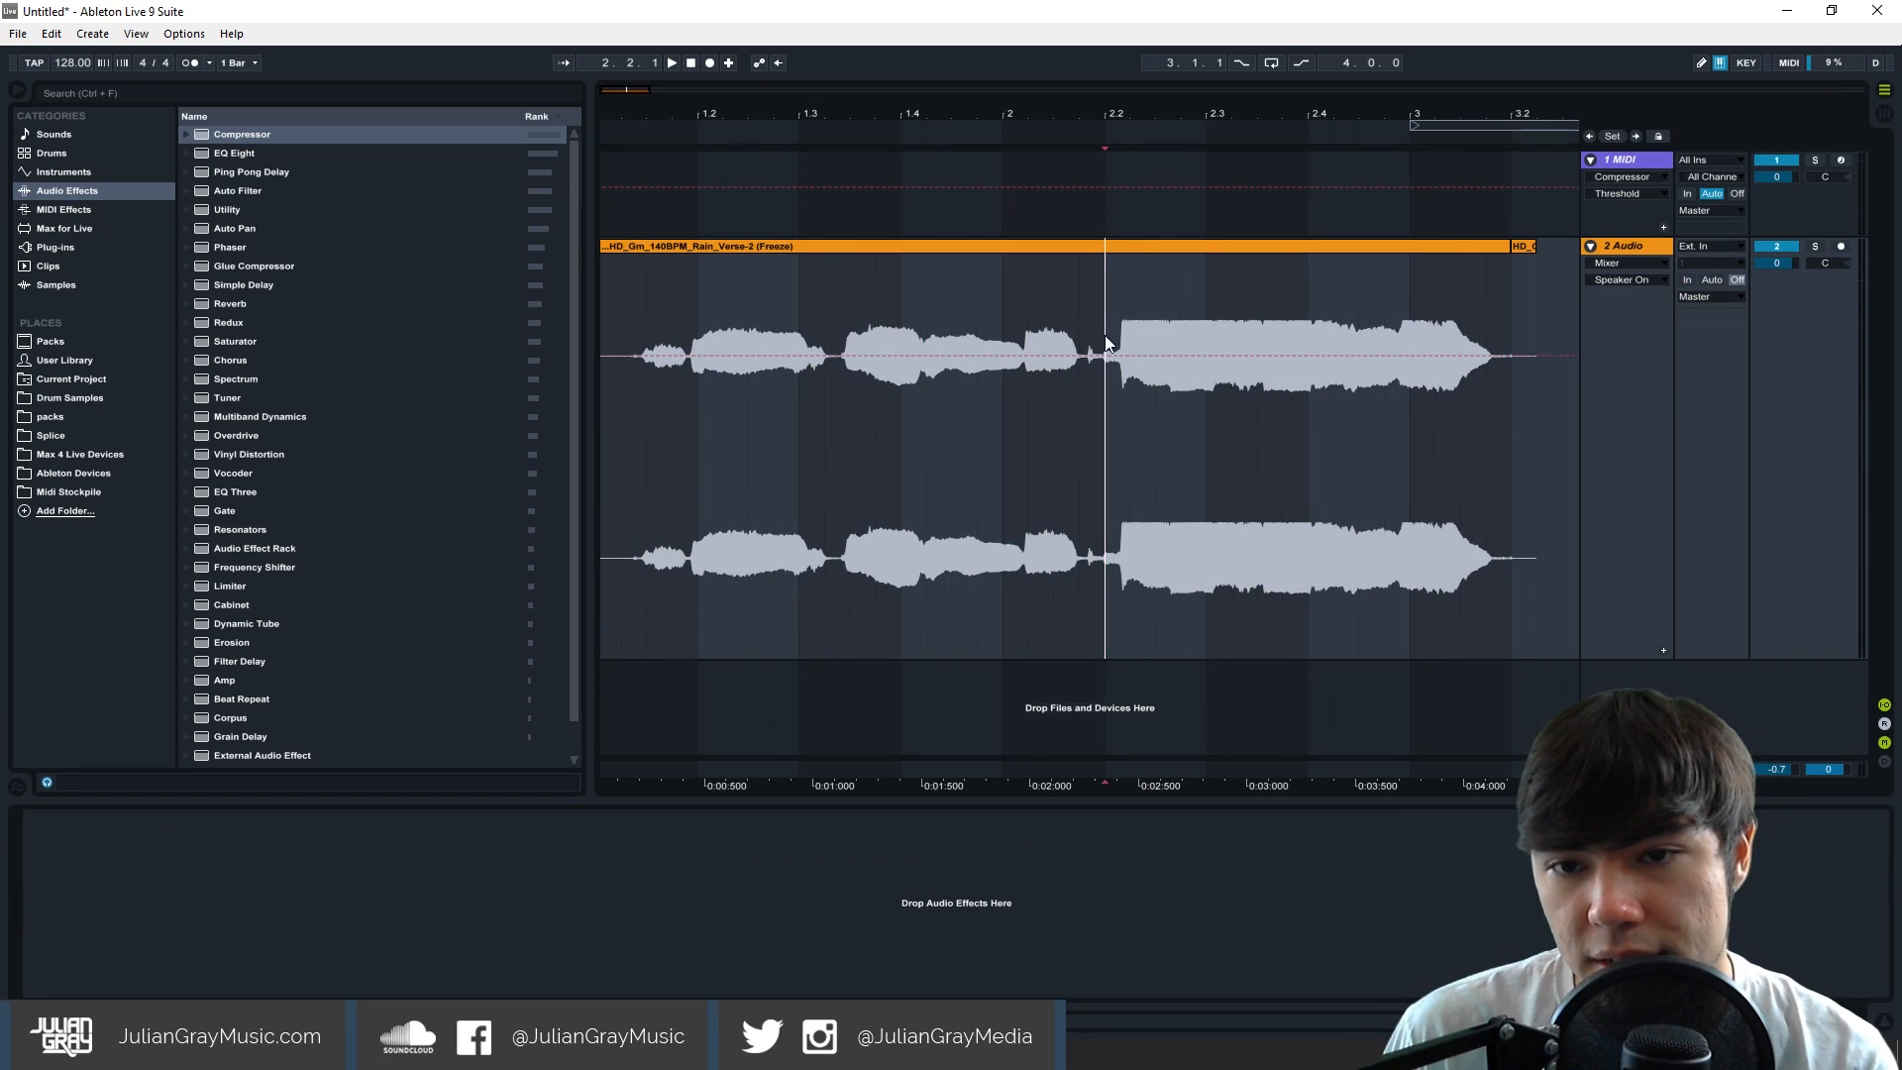
drag(1104, 337, 1513, 325)
click(1512, 325)
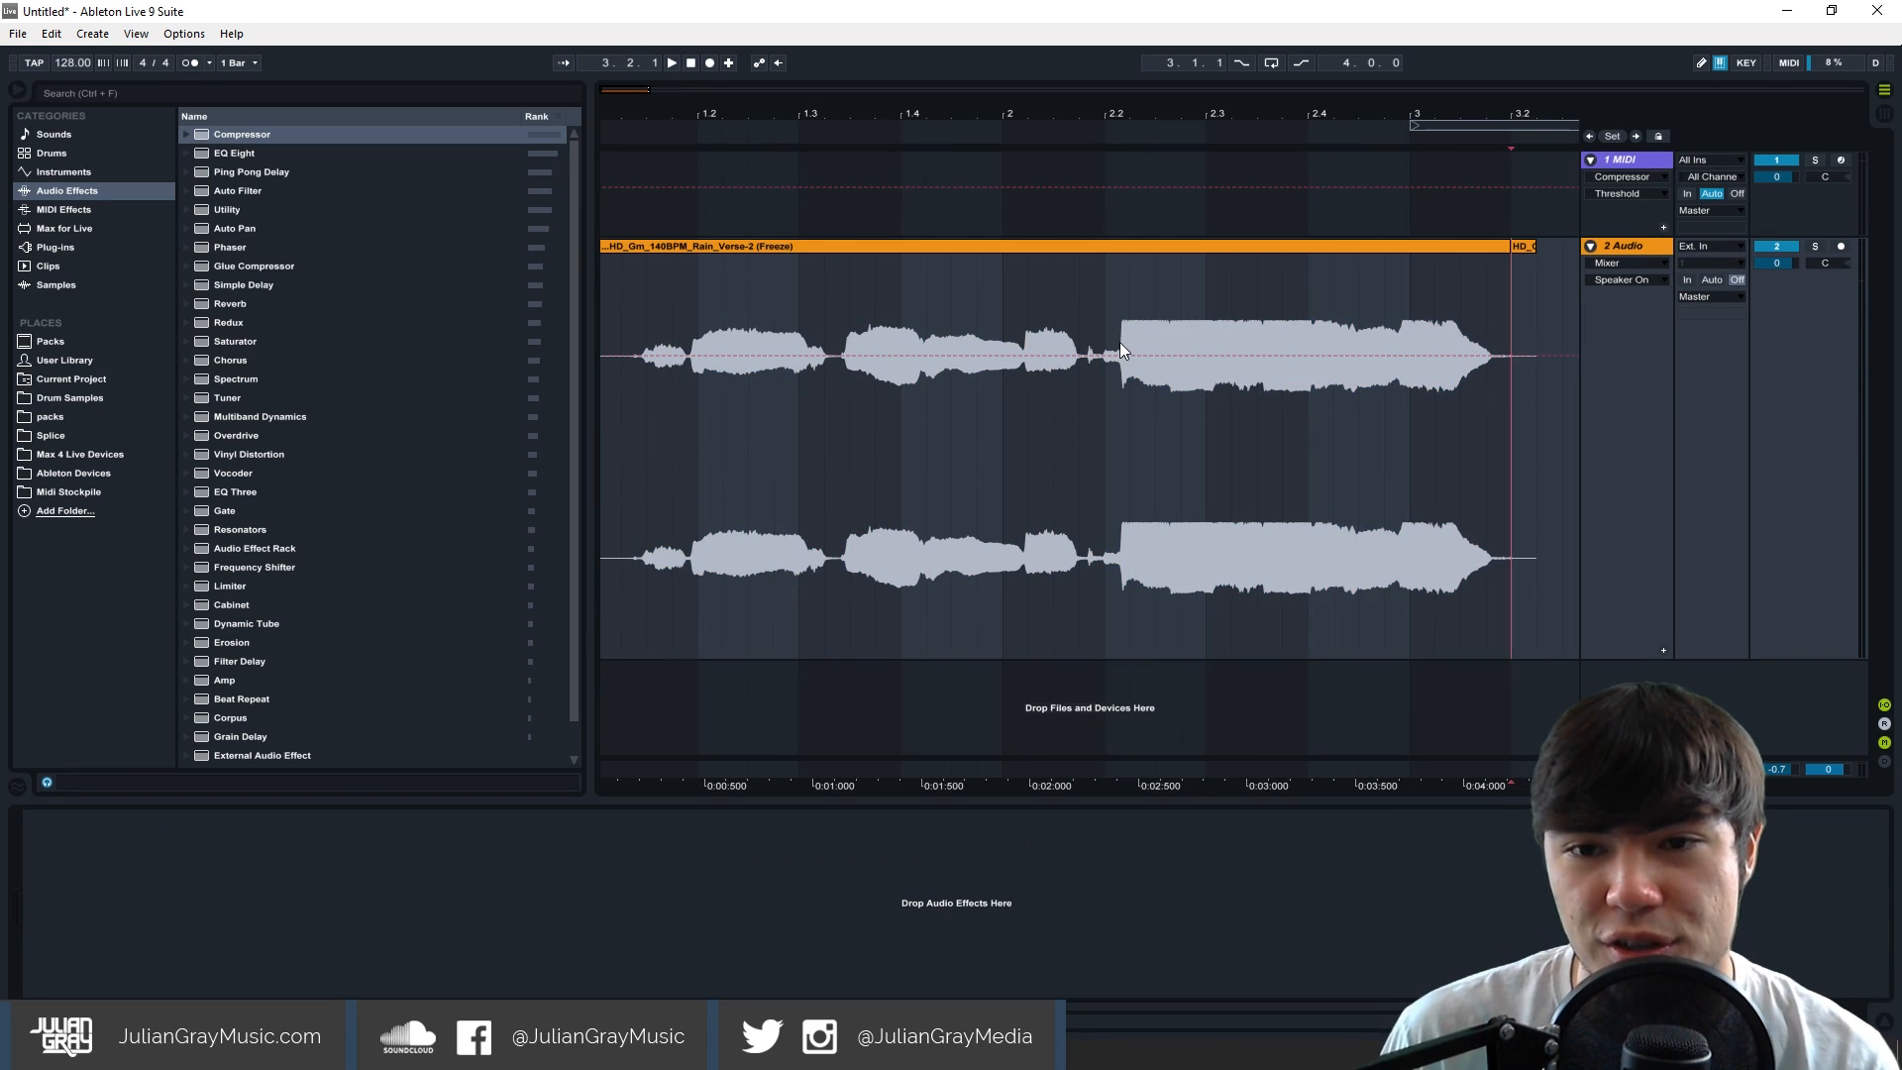
drag(1121, 331, 866, 372)
click(855, 328)
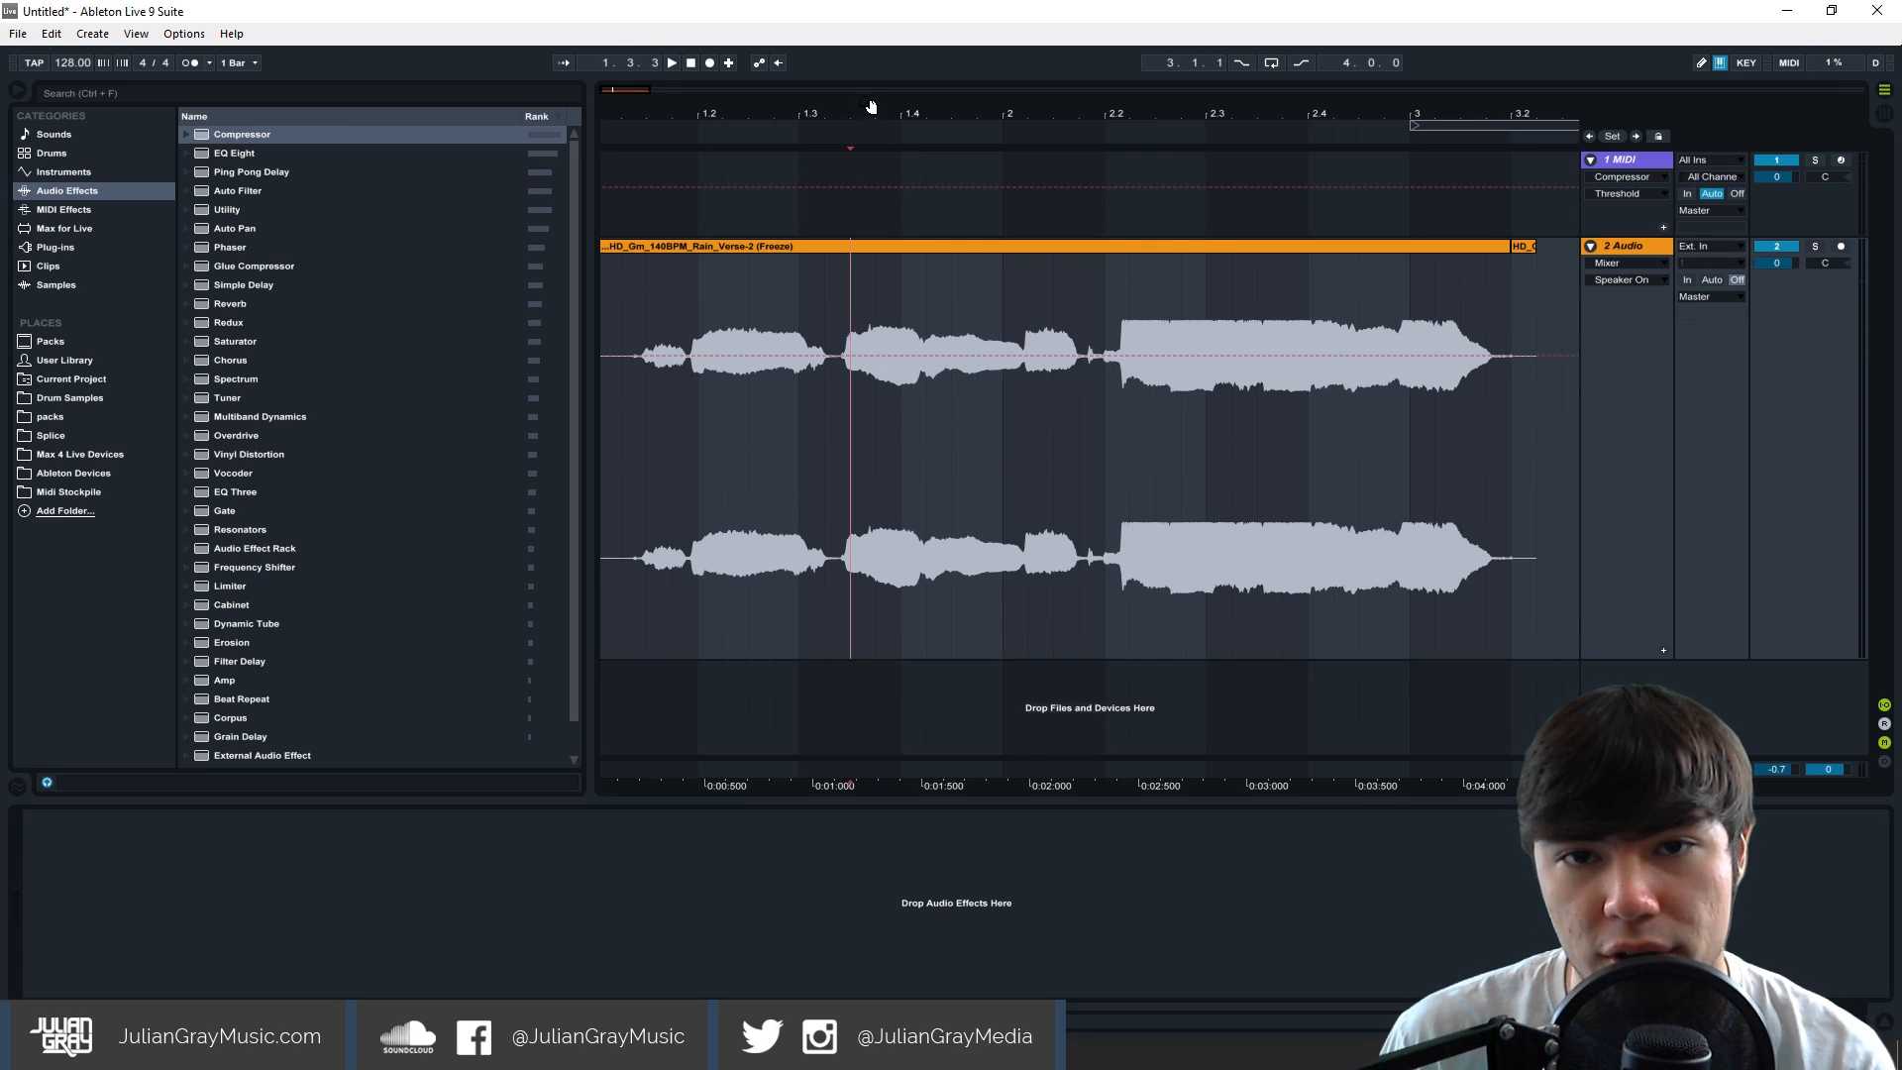
mouse_move(871, 106)
mouse_down()
mouse_move(983, 323)
mouse_move(1447, 330)
mouse_up()
click(1448, 330)
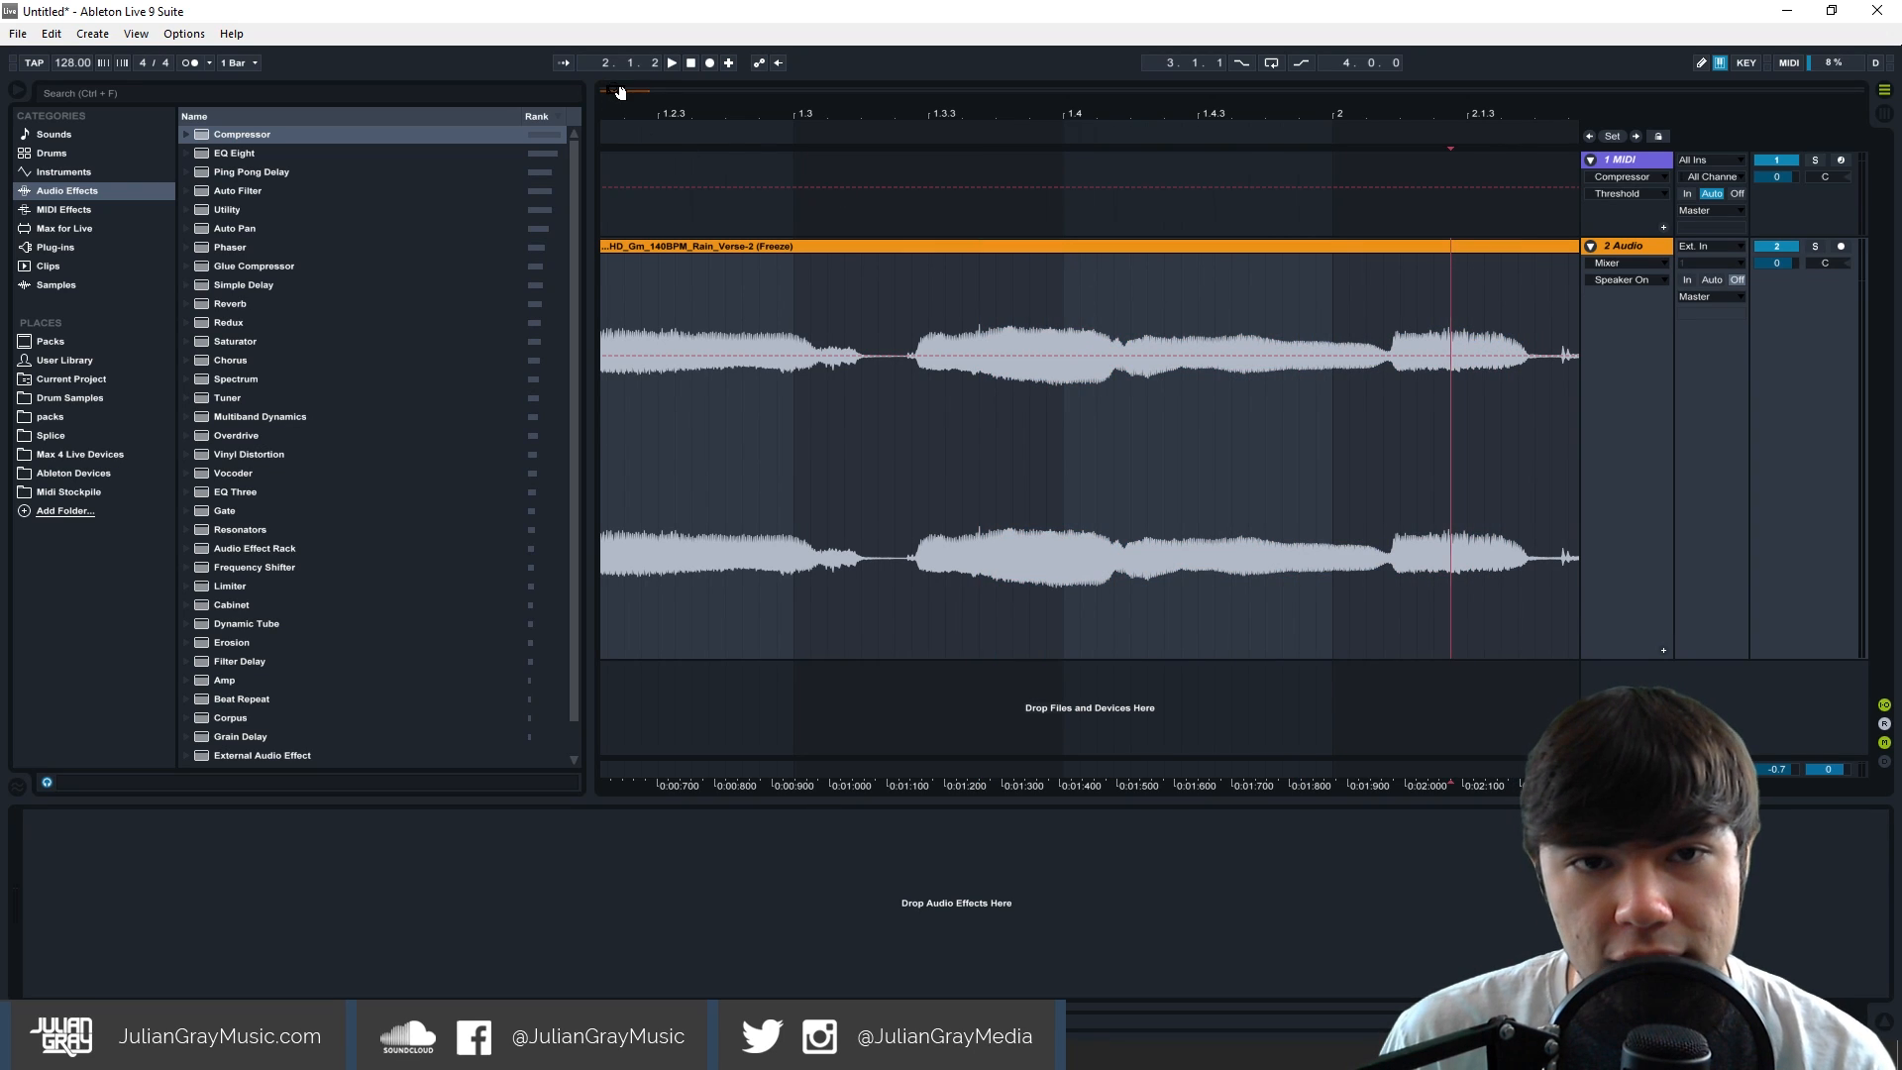
mouse_move(620, 93)
mouse_down()
mouse_move(646, 50)
mouse_move(628, 33)
mouse_up()
click(1067, 324)
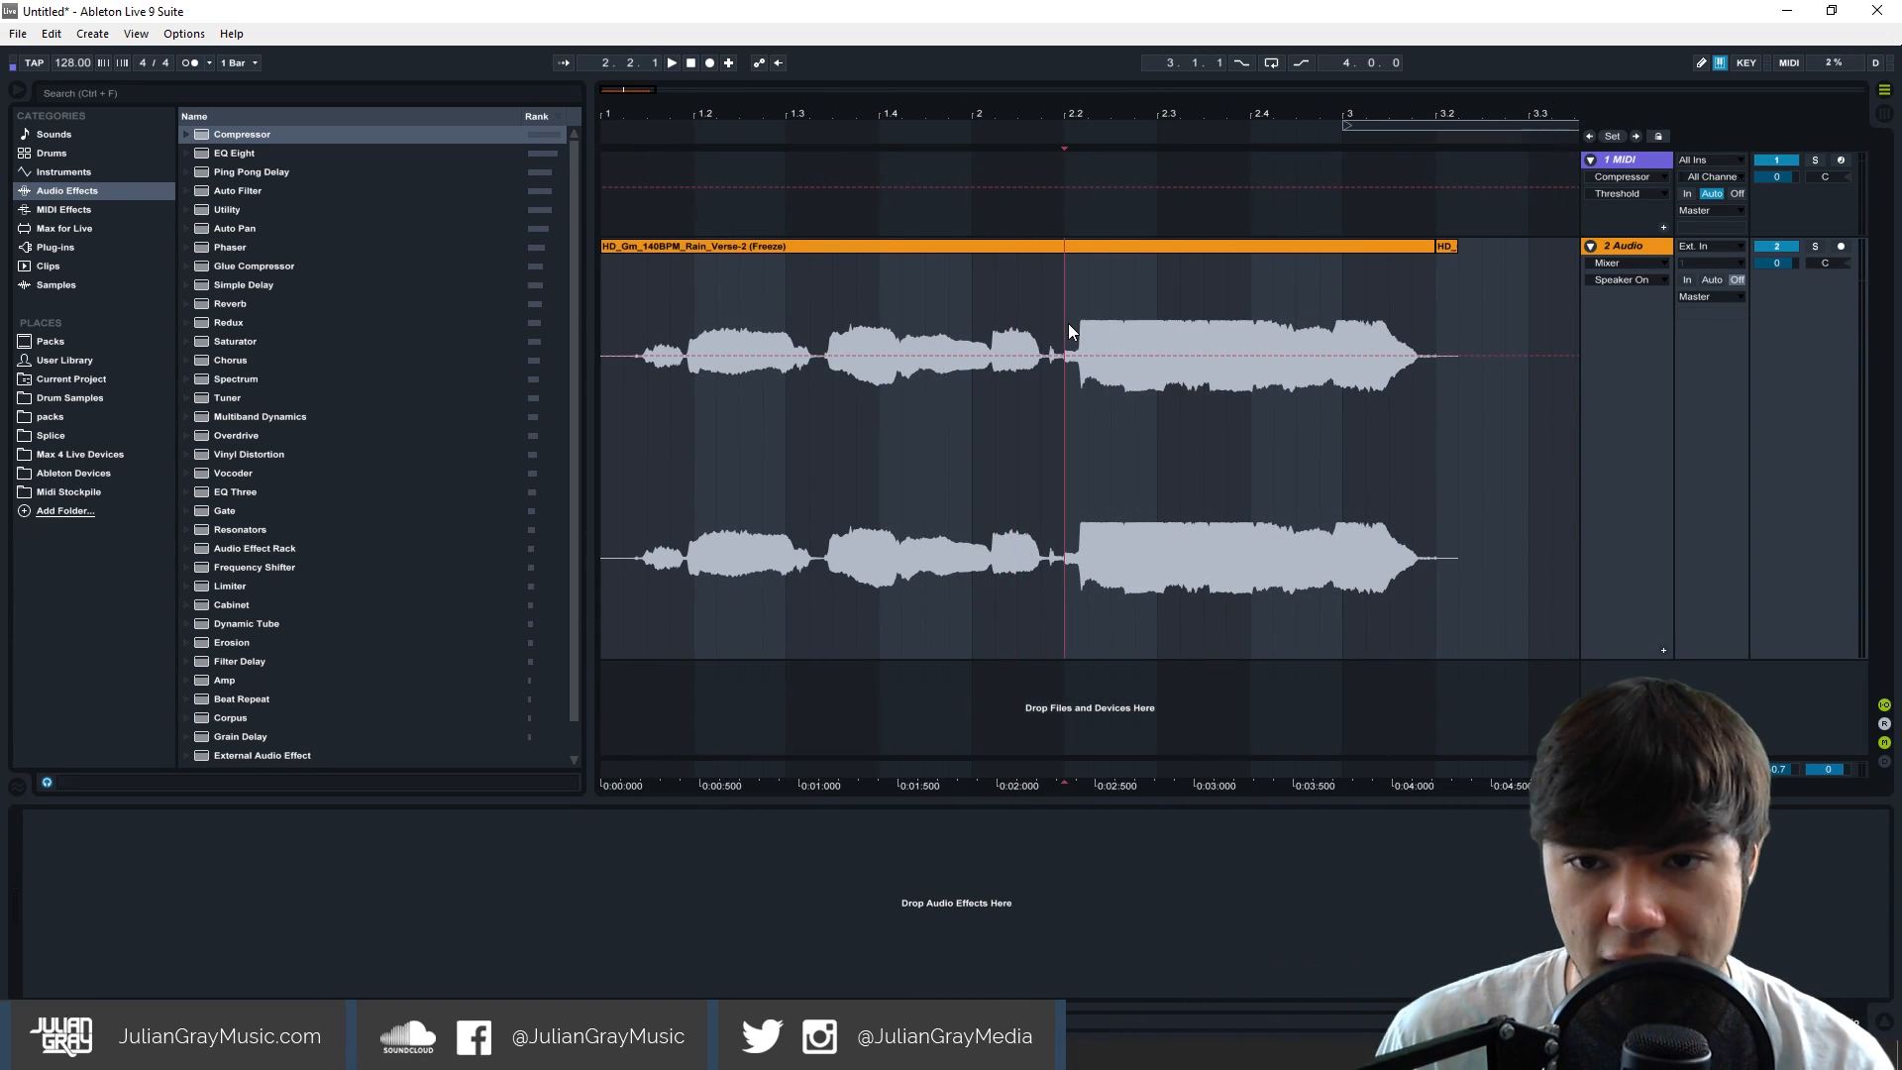
drag(1067, 323, 1426, 319)
click(1424, 318)
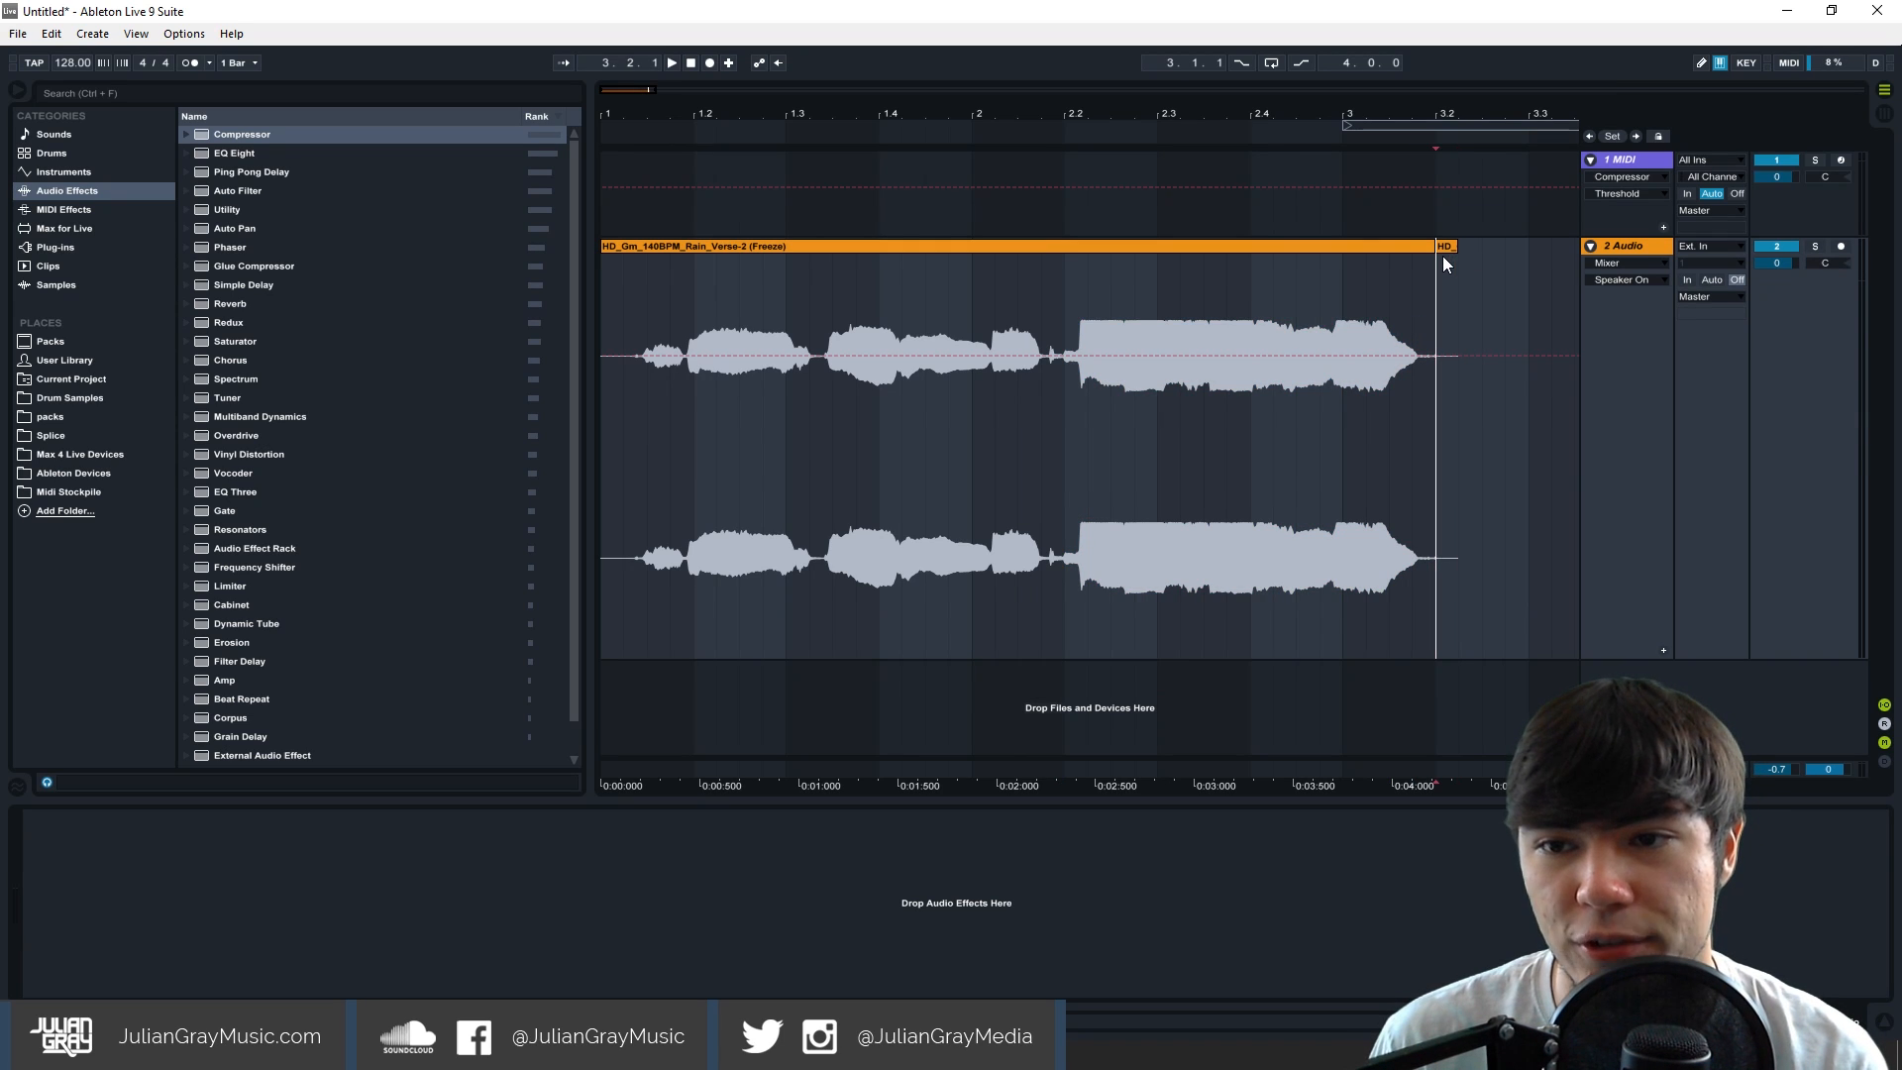
Undo the flattening and freezing of the Audio track to bring back the uncompressed vocal clip and its Compressor.
click(1442, 254)
click(1410, 307)
drag(1064, 317, 1441, 293)
click(1424, 297)
click(1054, 341)
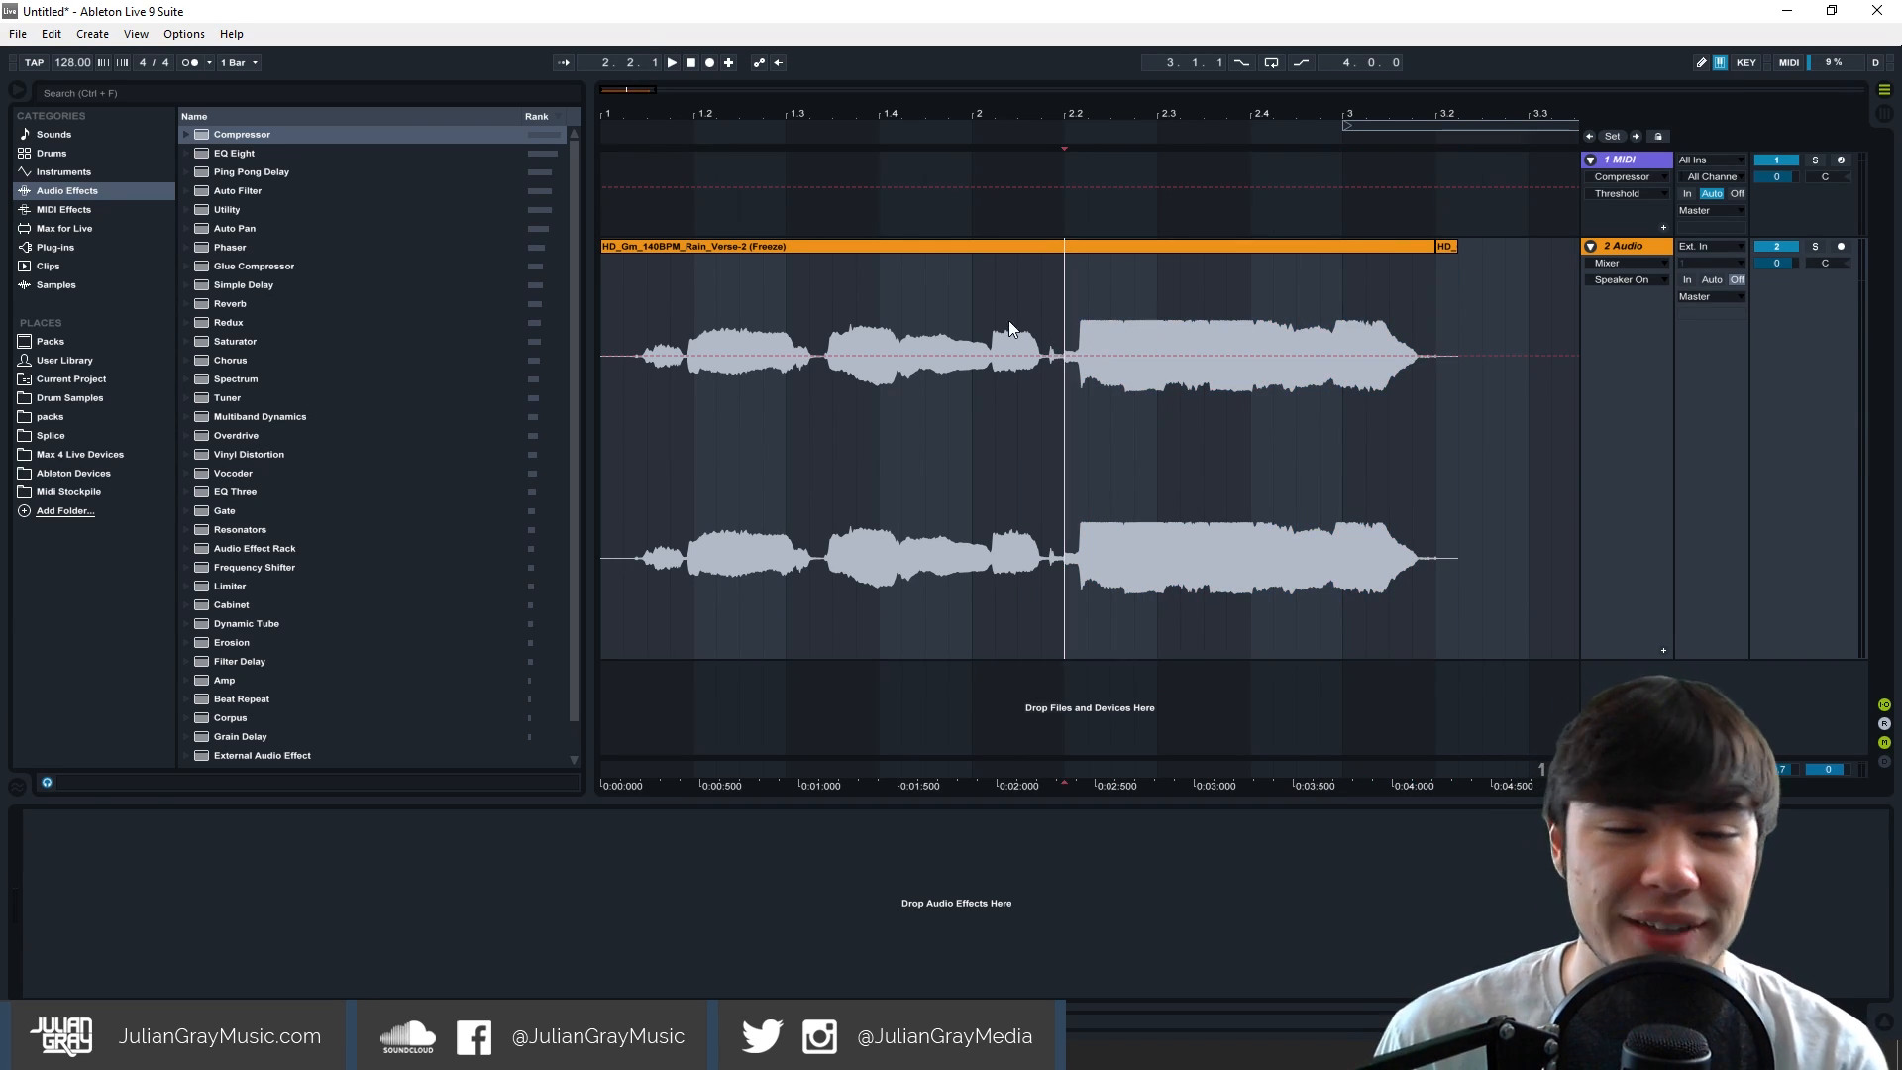
click(52, 33)
mouse_move(87, 38)
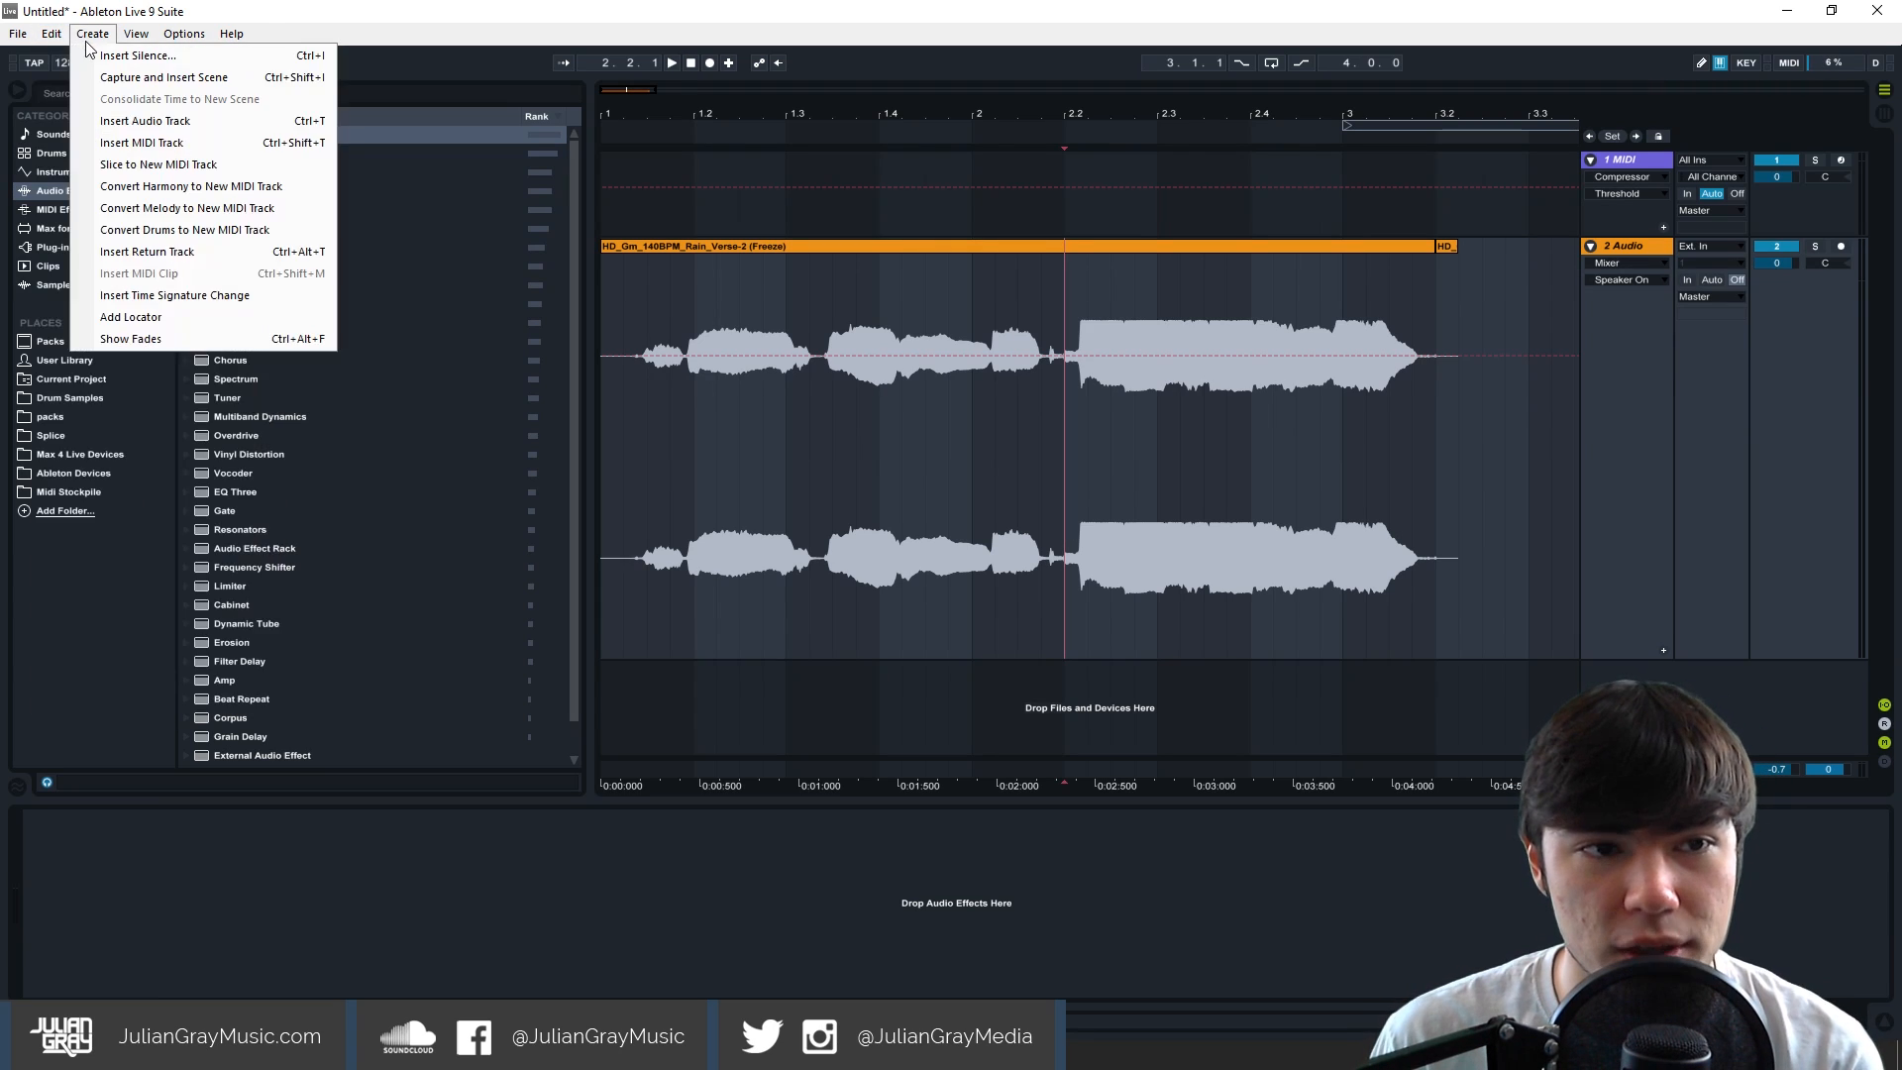
click(80, 49)
click(52, 32)
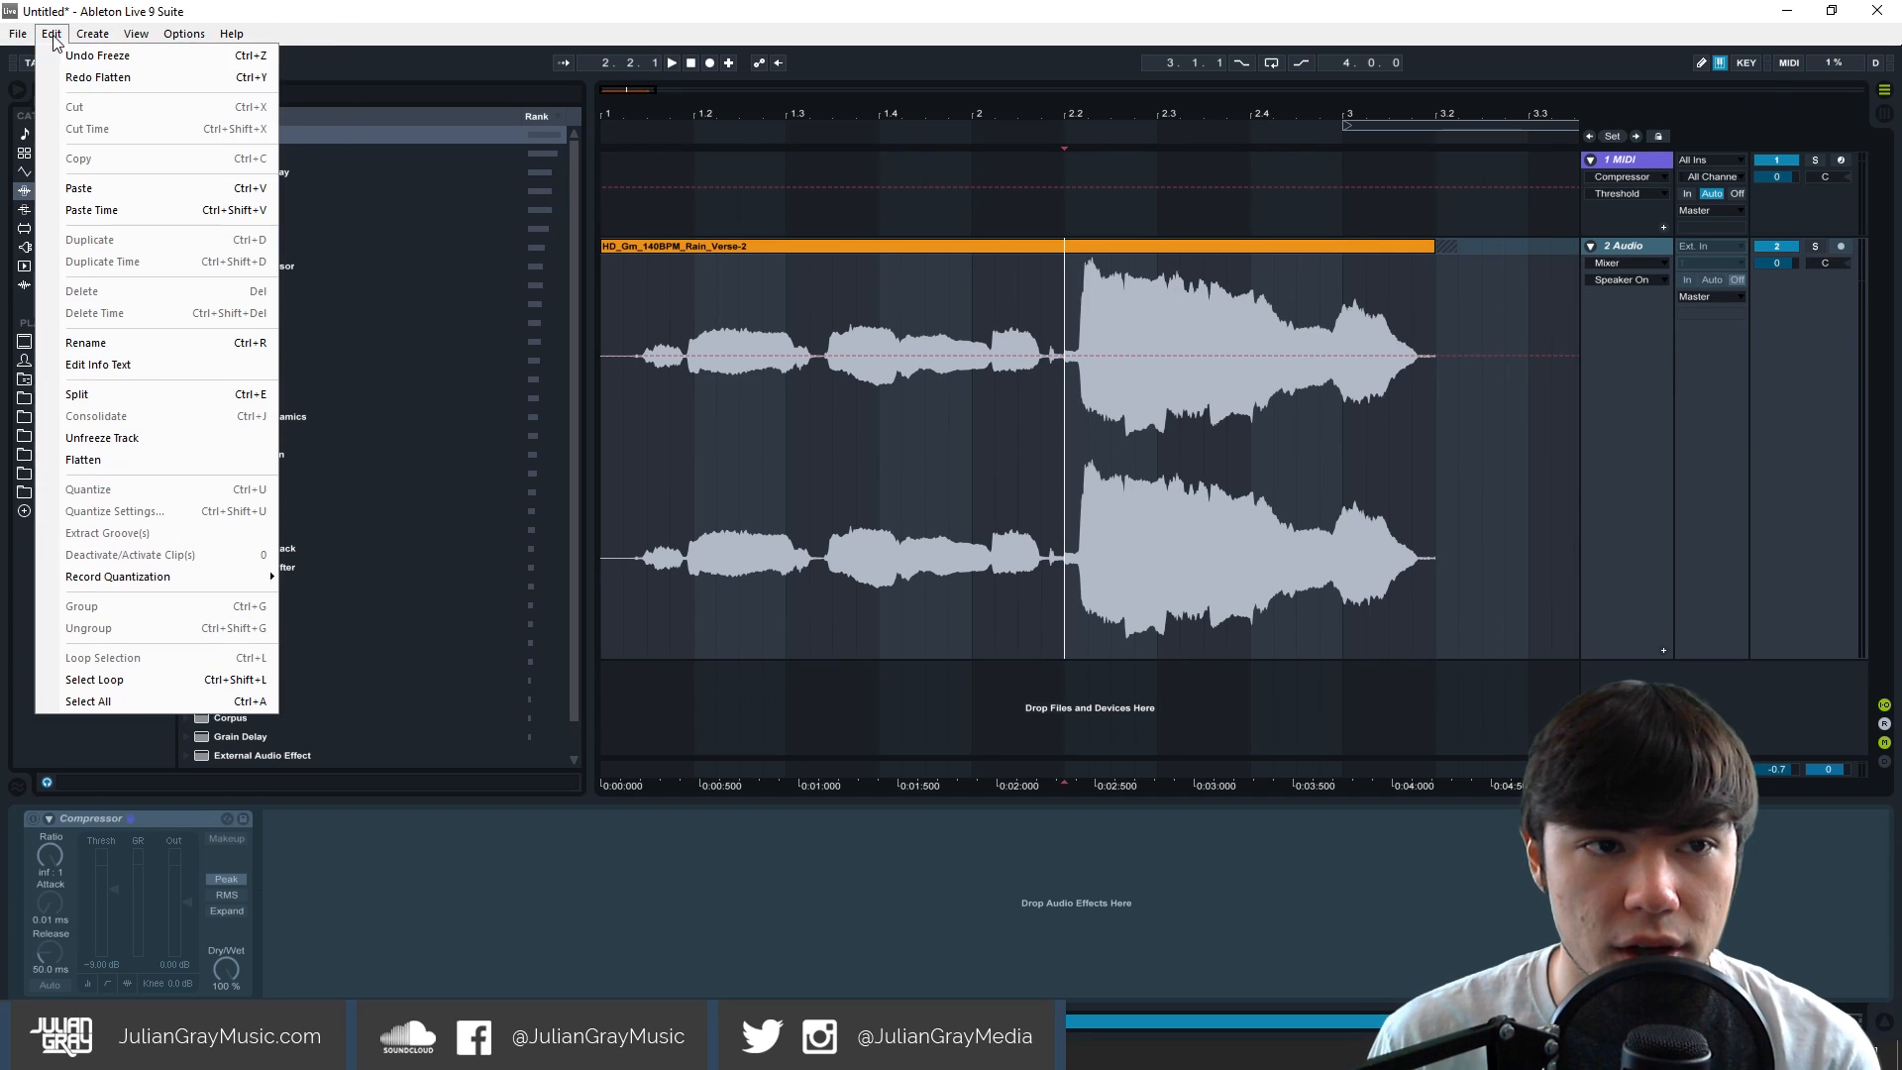
click(75, 54)
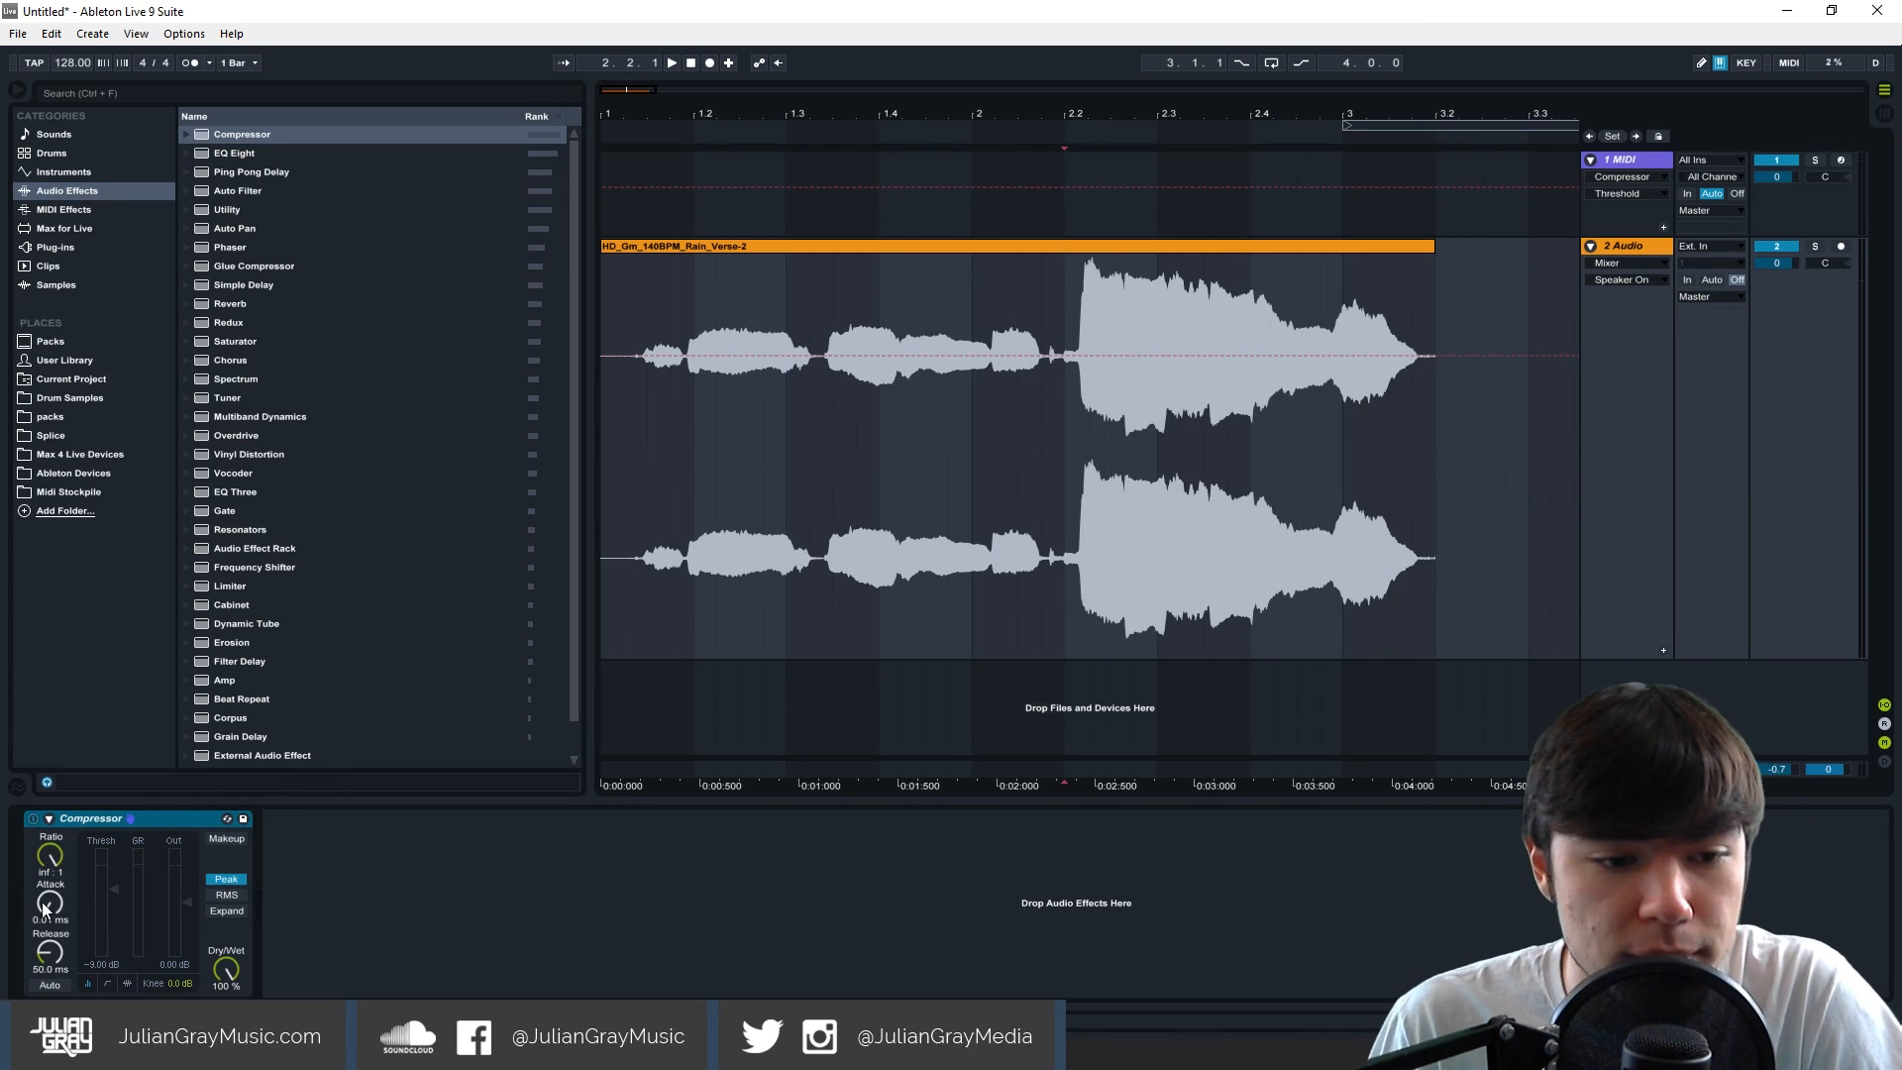
Lower the Compressor's ratio to 2.29:1 and highlight the loud phrase of the vocal clip from 2.2 onward.
click(42, 854)
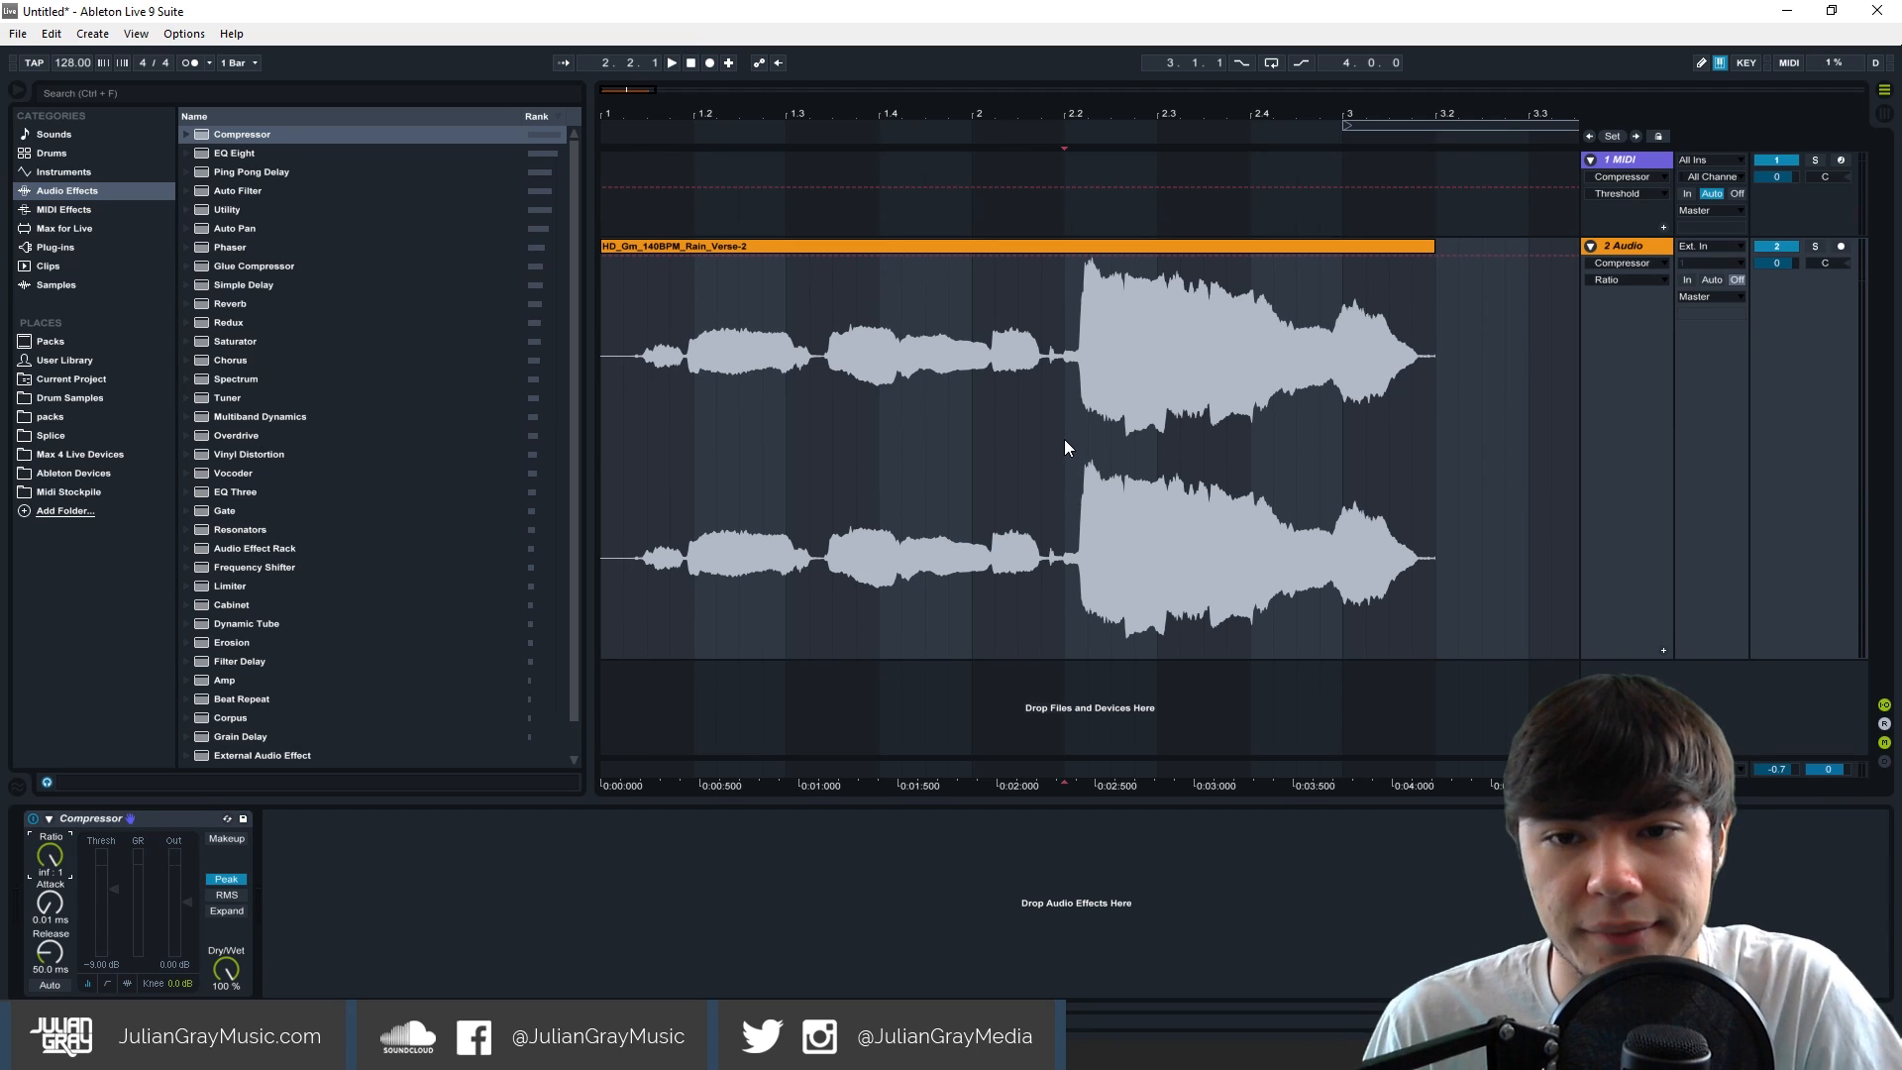
drag(43, 854, 43, 892)
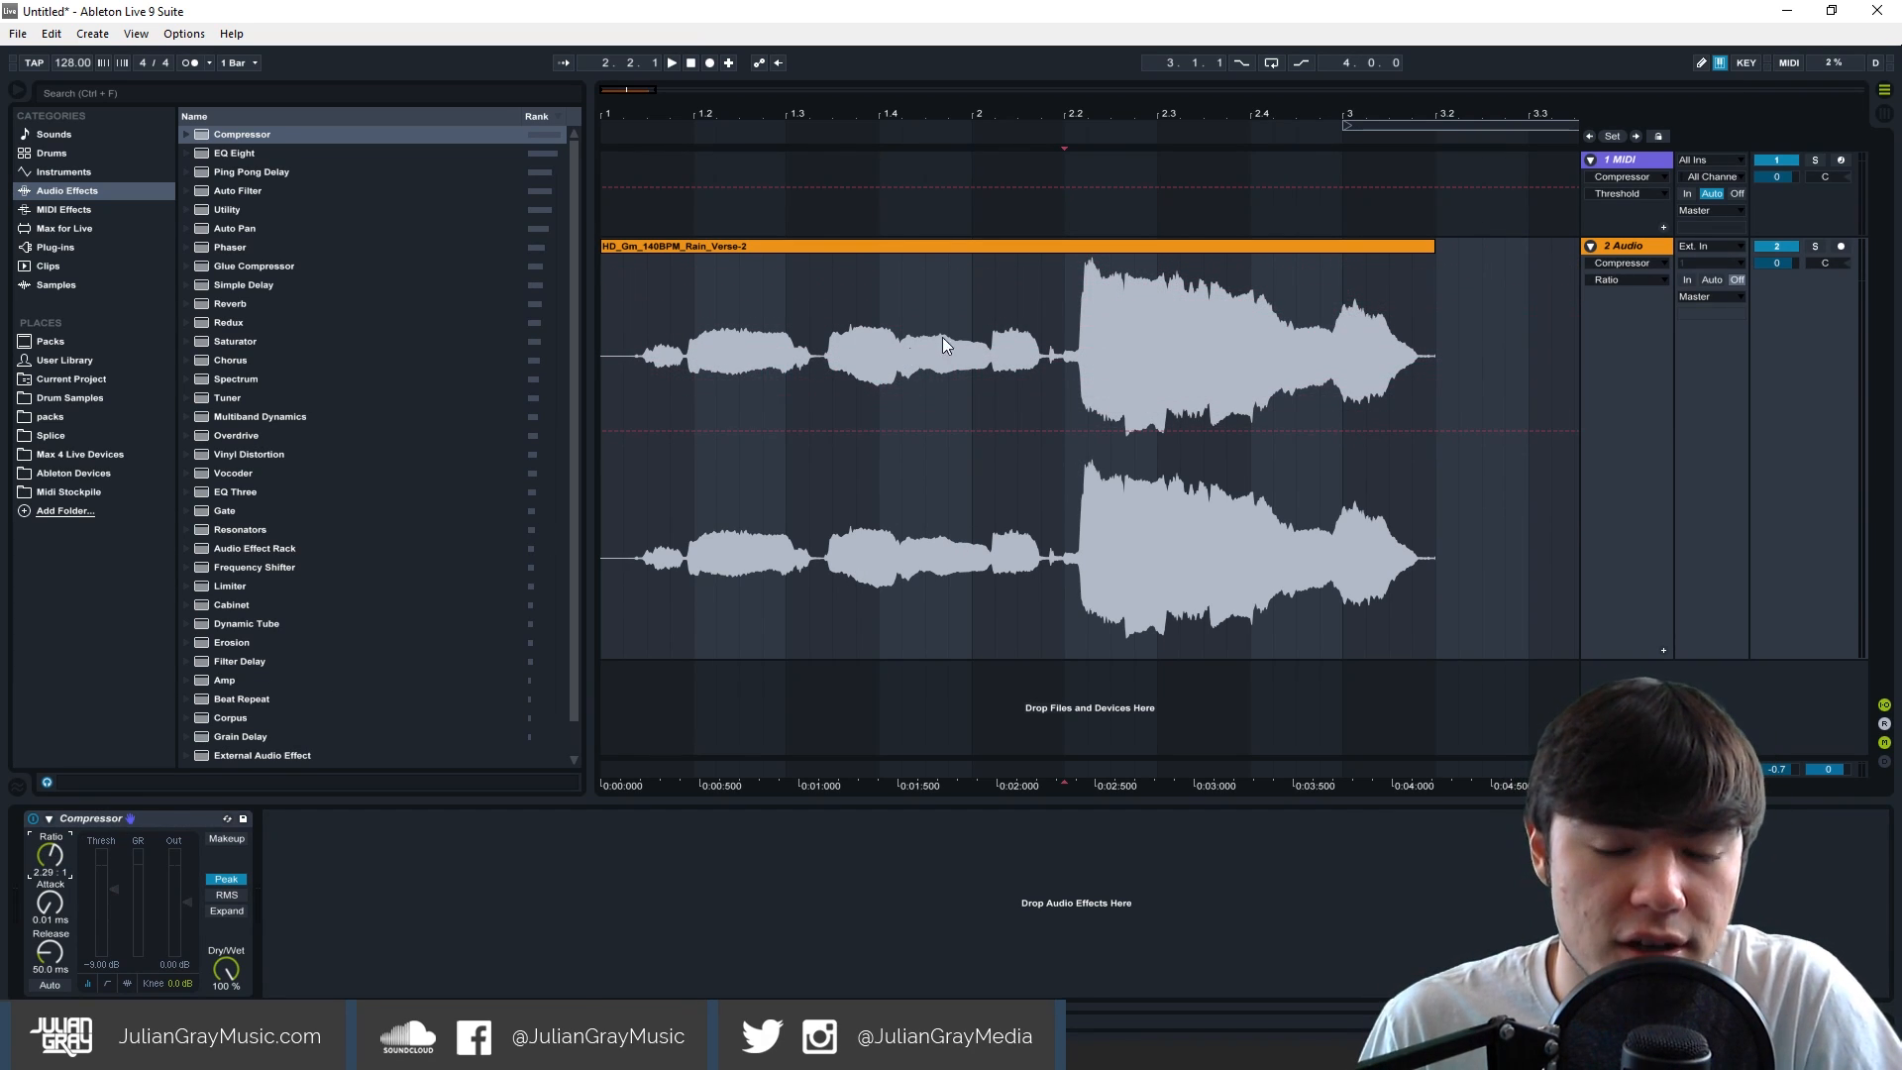
drag(1067, 334, 1456, 330)
click(1456, 330)
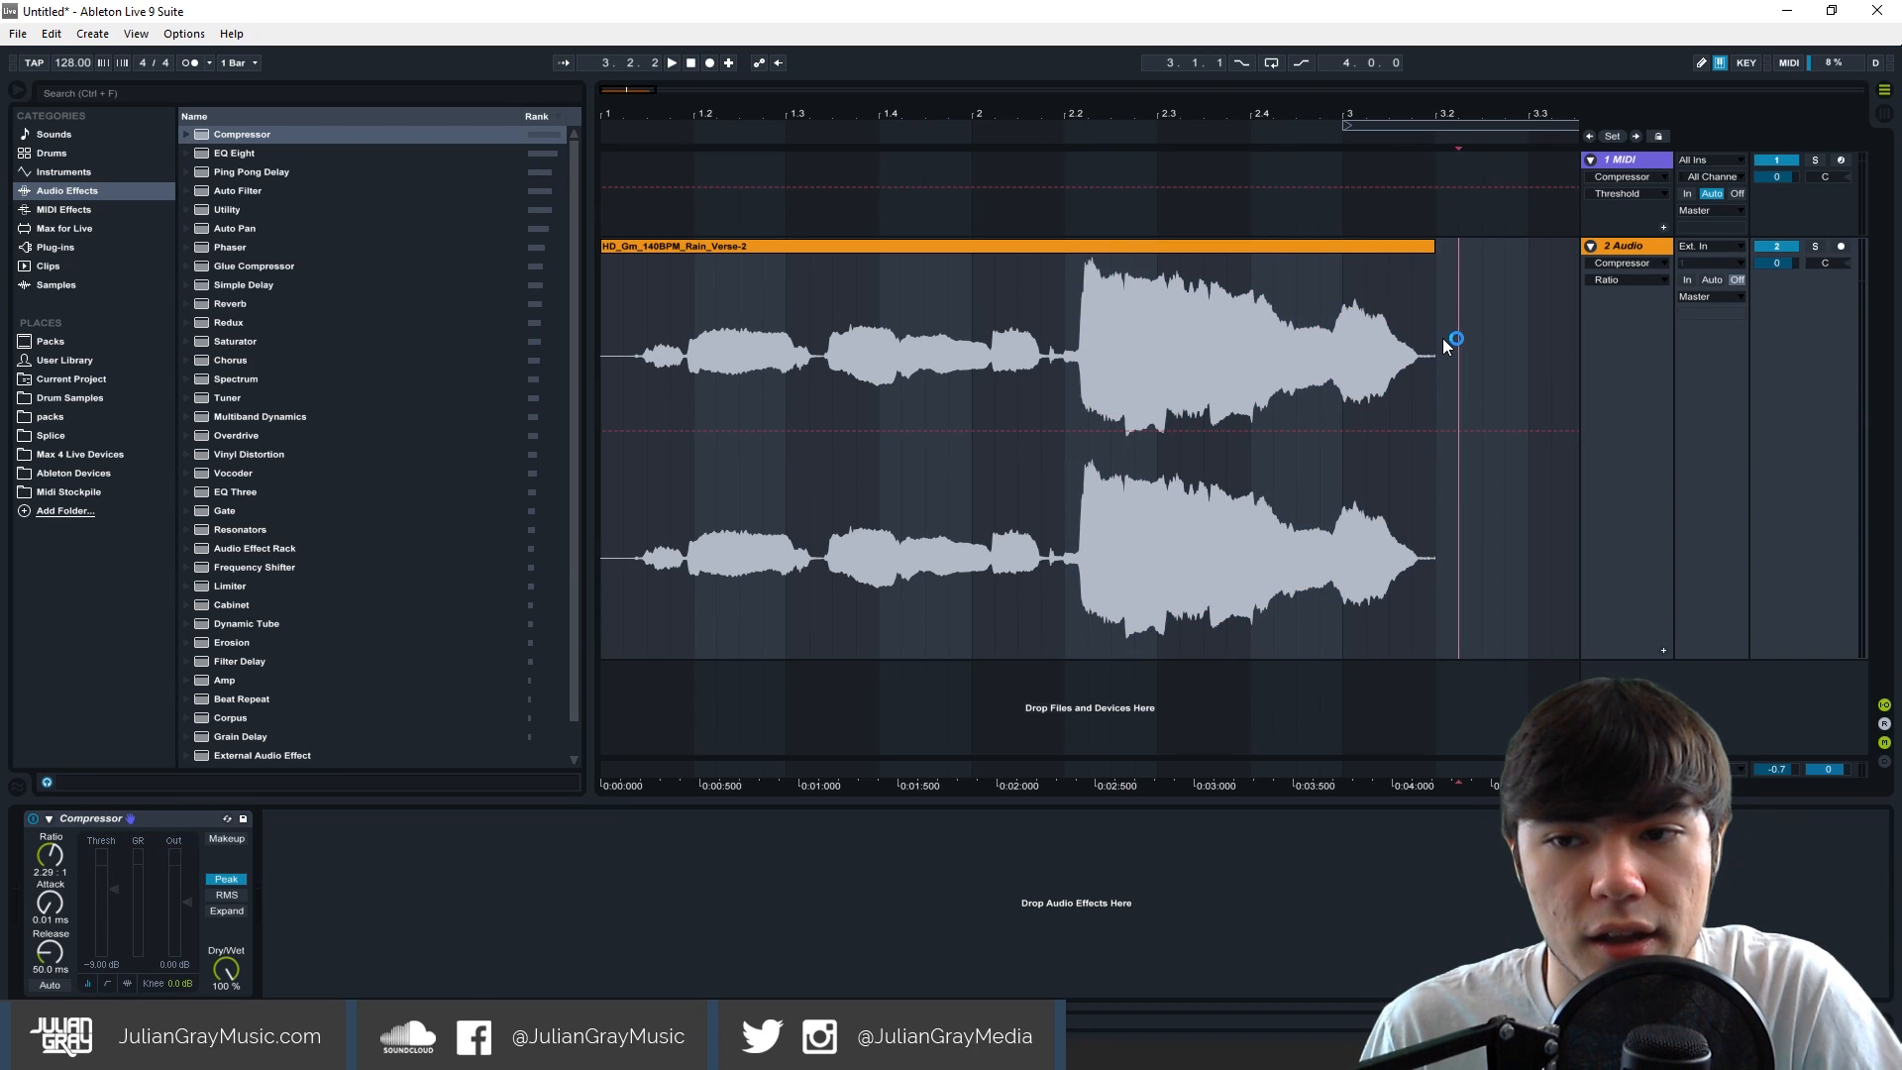
Reduce the Compressor's ratio to 1.00:1, raise it slightly to 1.01:1 and highlight the loud phrase from 2.2 to 3.2.
drag(43, 861, 43, 857)
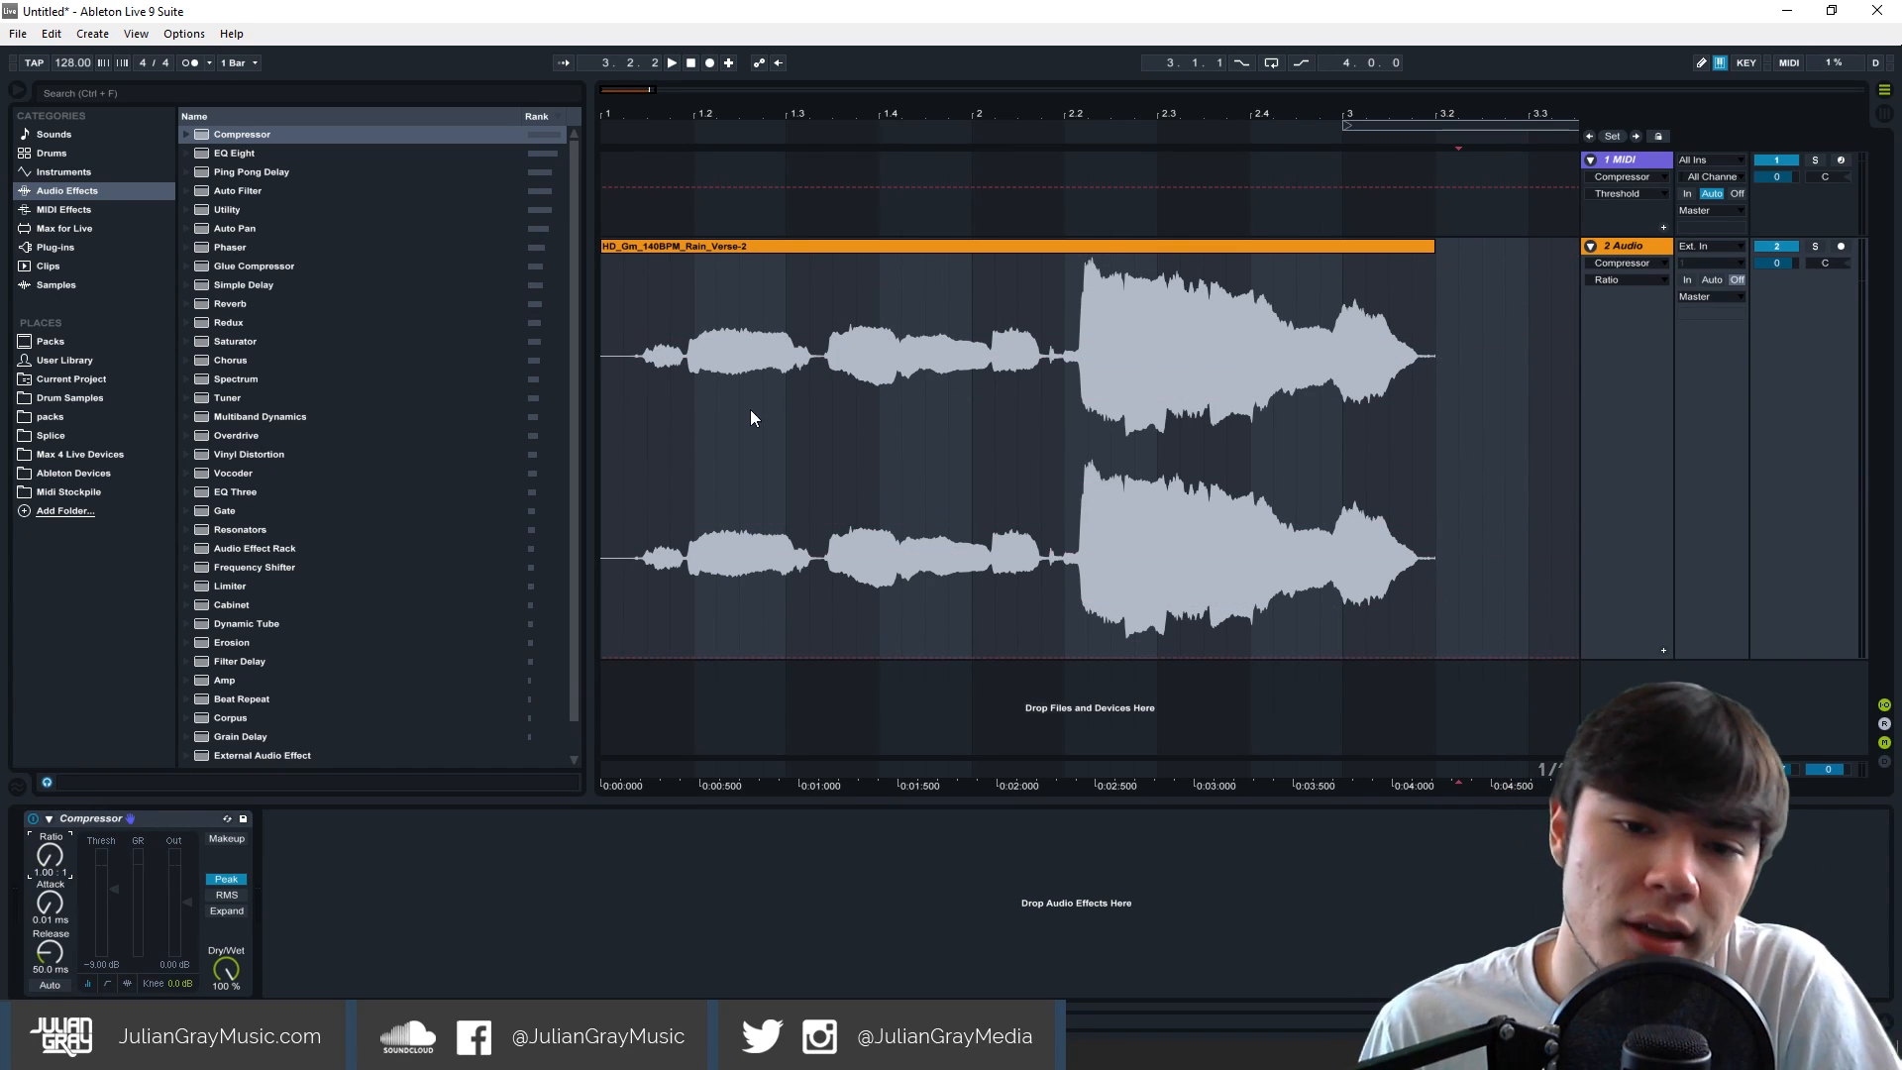
click(672, 443)
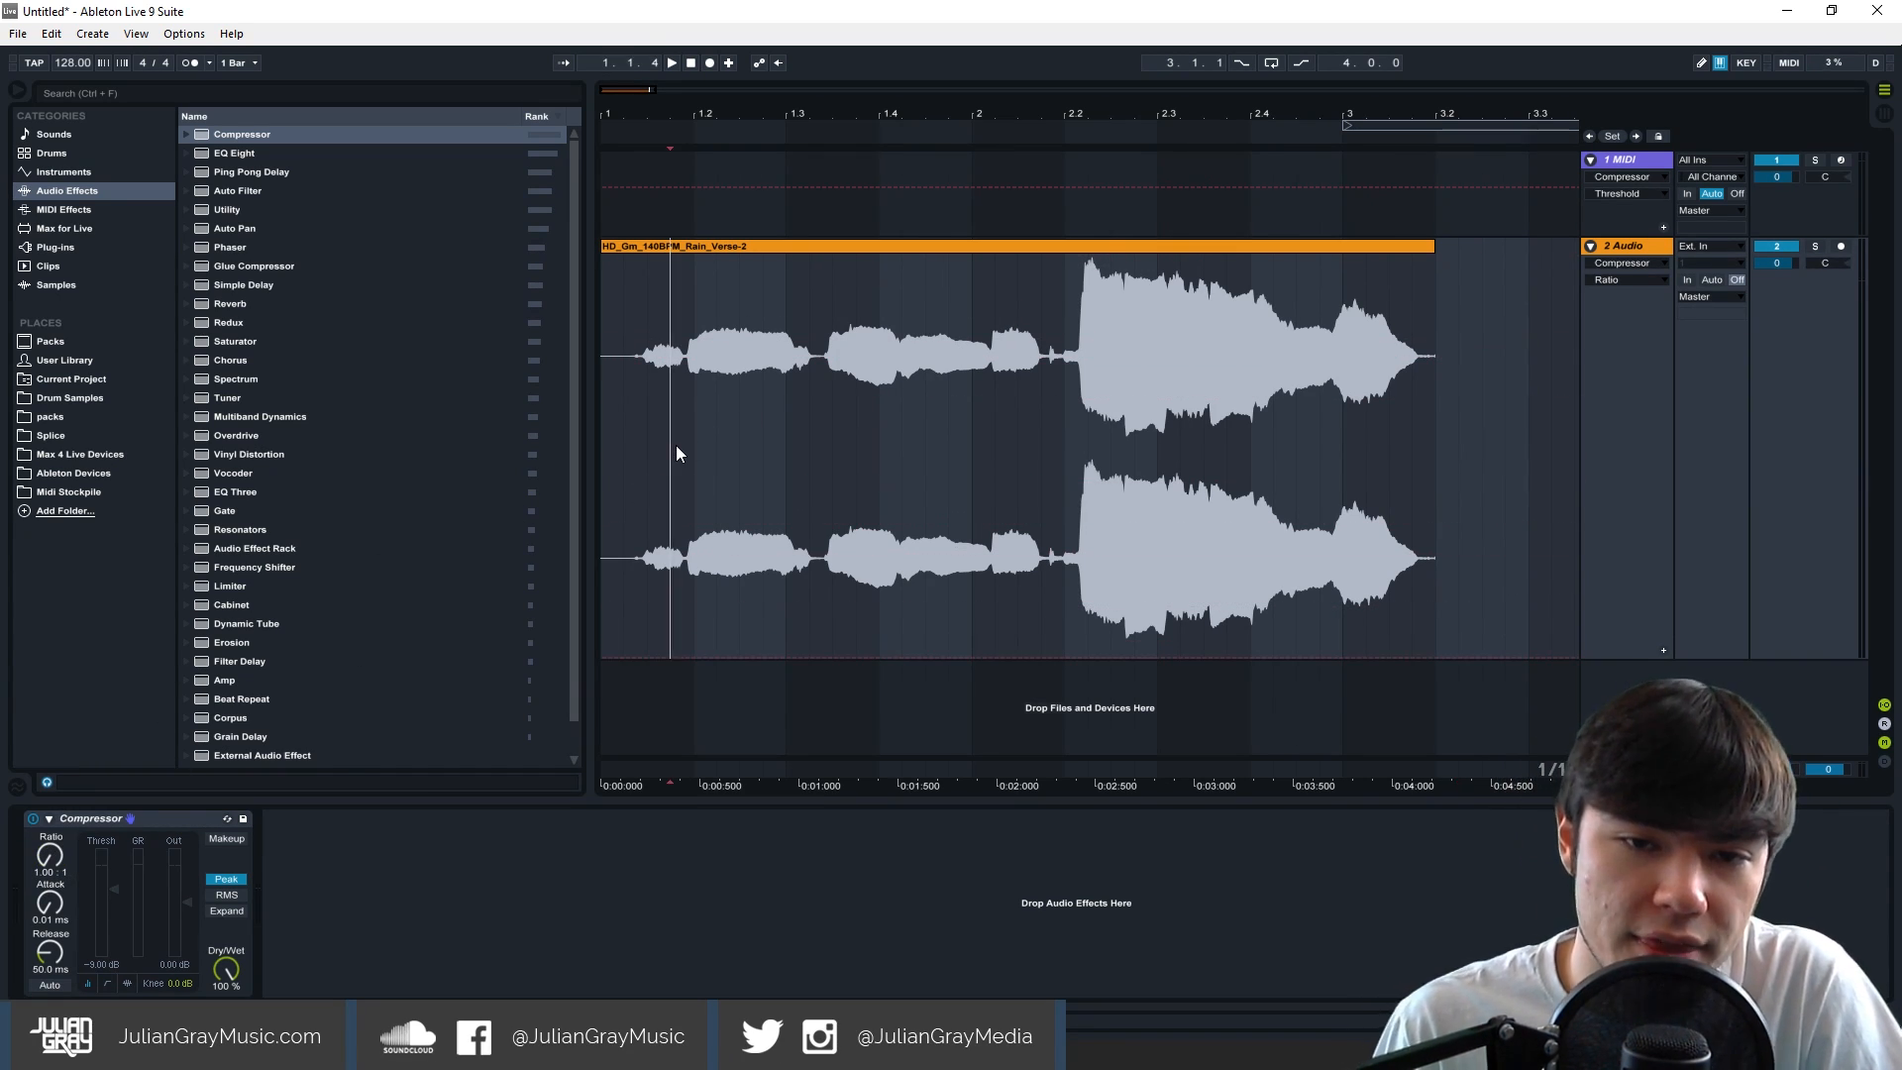
click(56, 873)
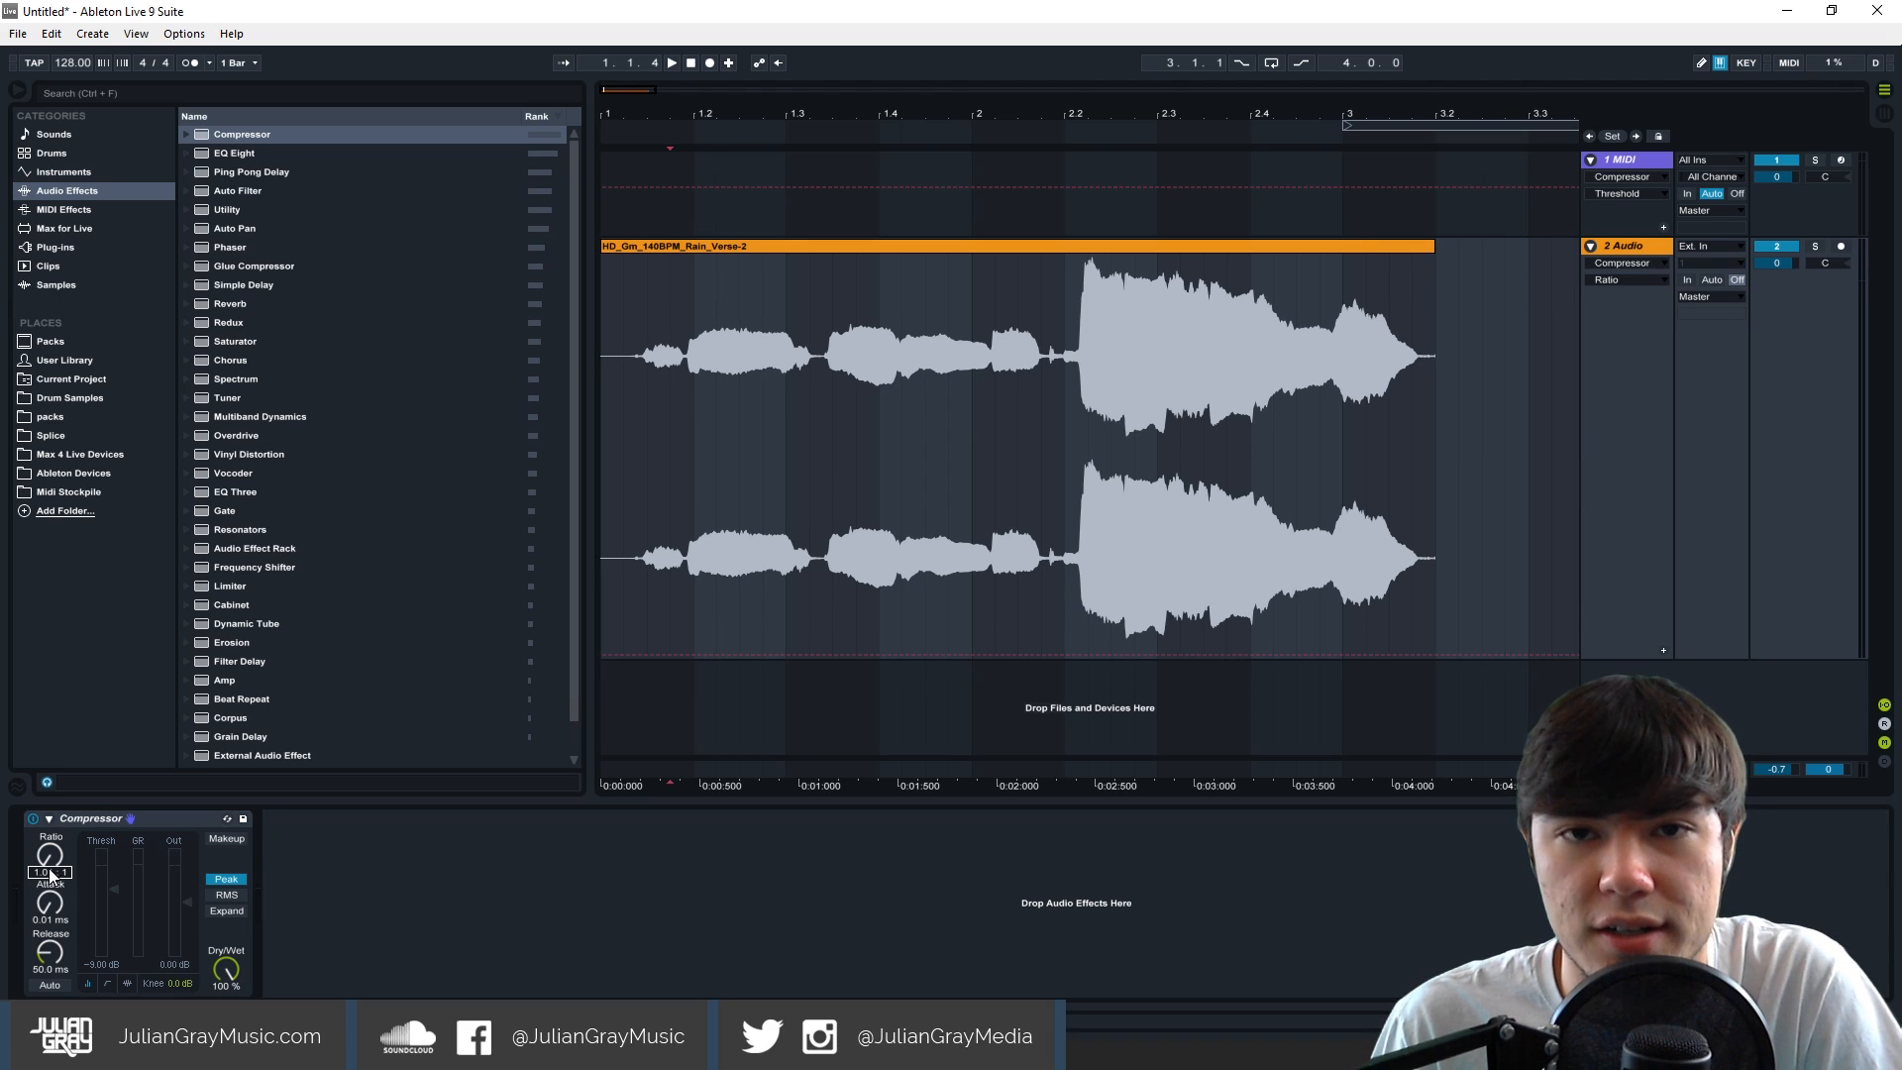
click(1087, 406)
click(1042, 396)
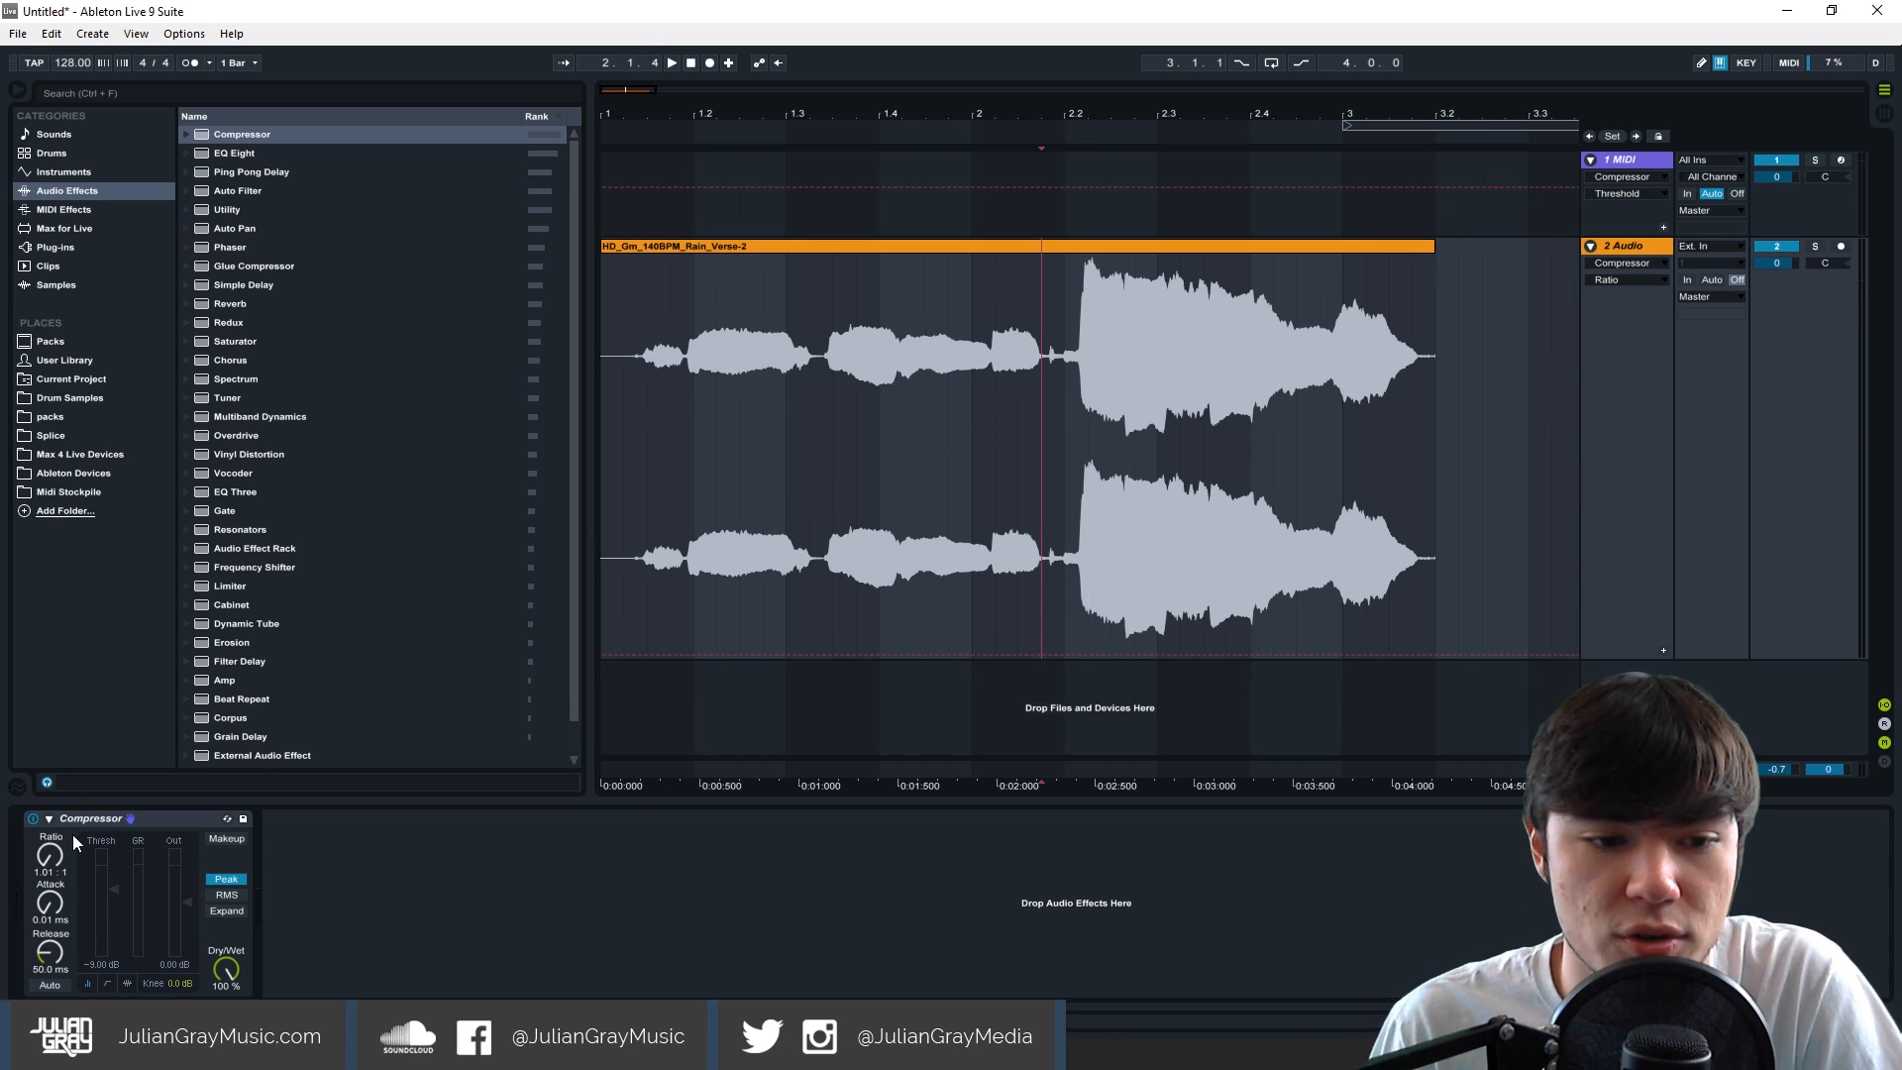
click(62, 874)
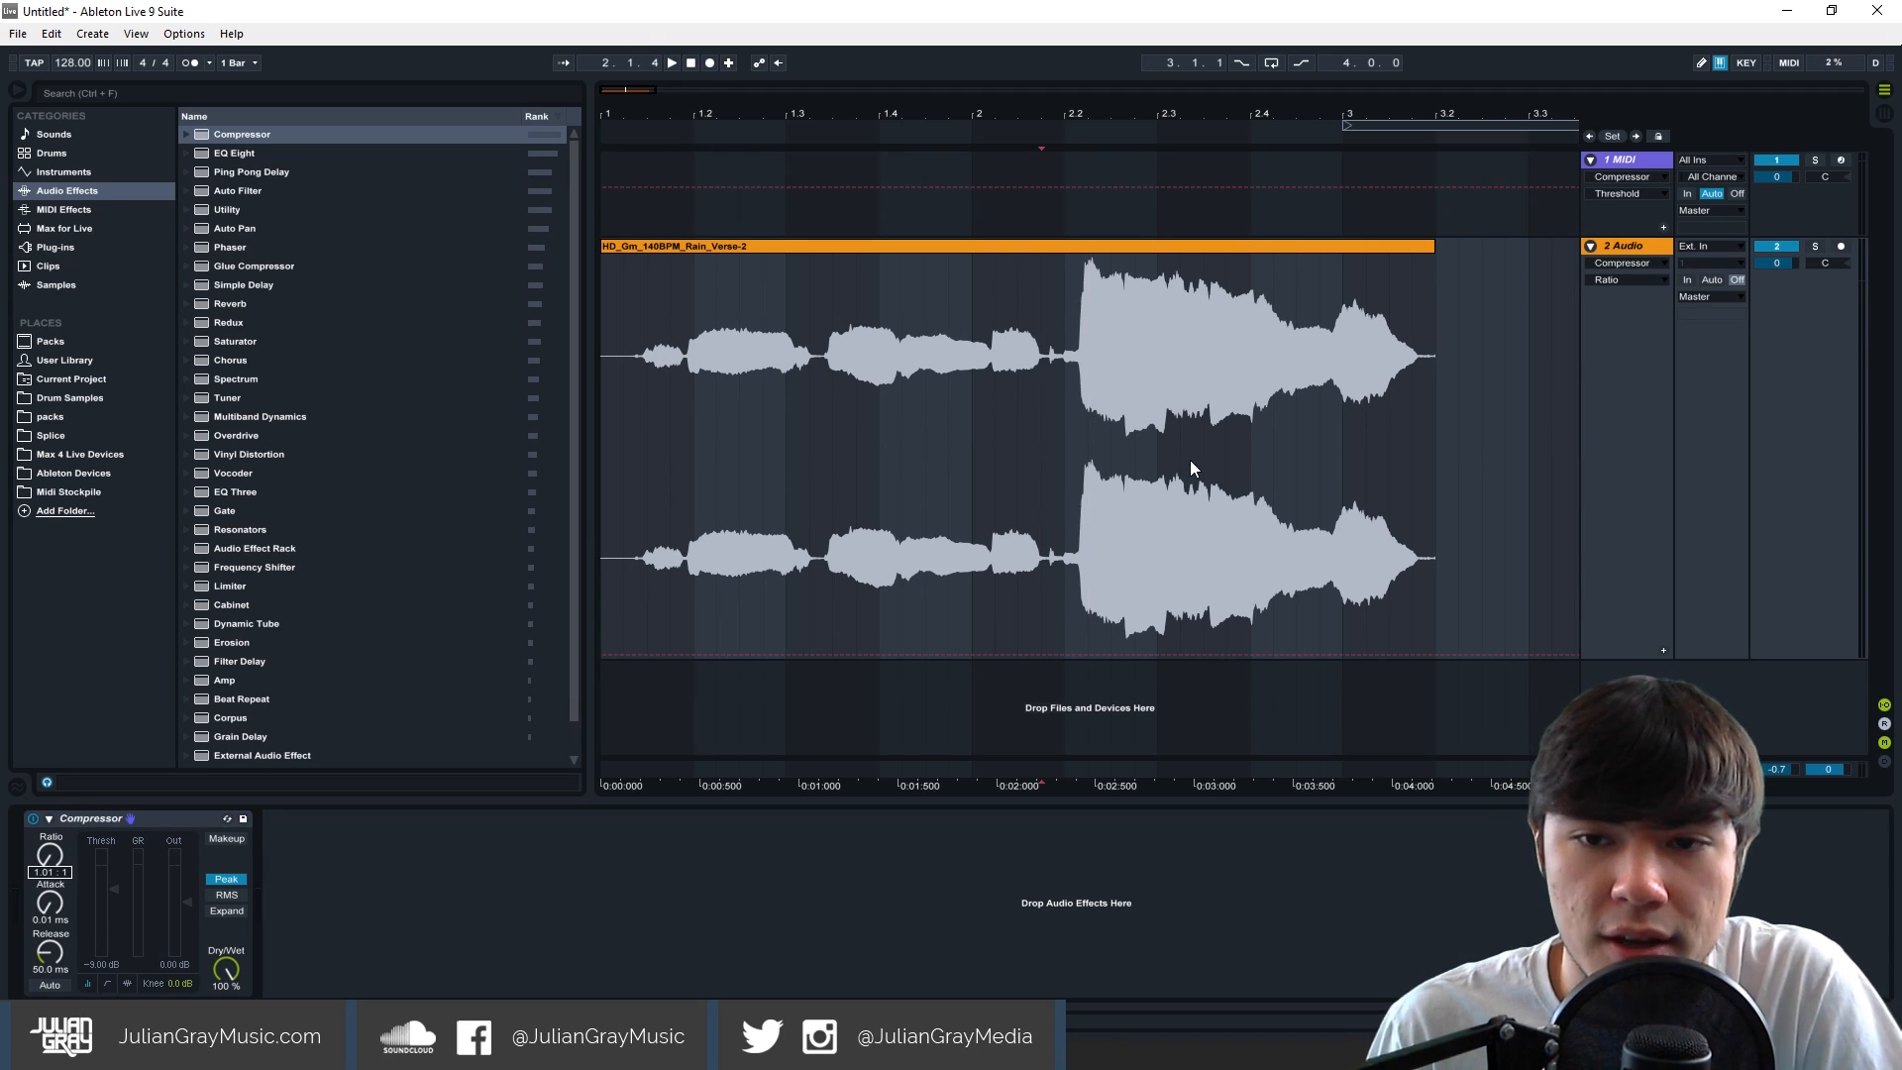
click(1077, 379)
click(1052, 348)
click(1065, 340)
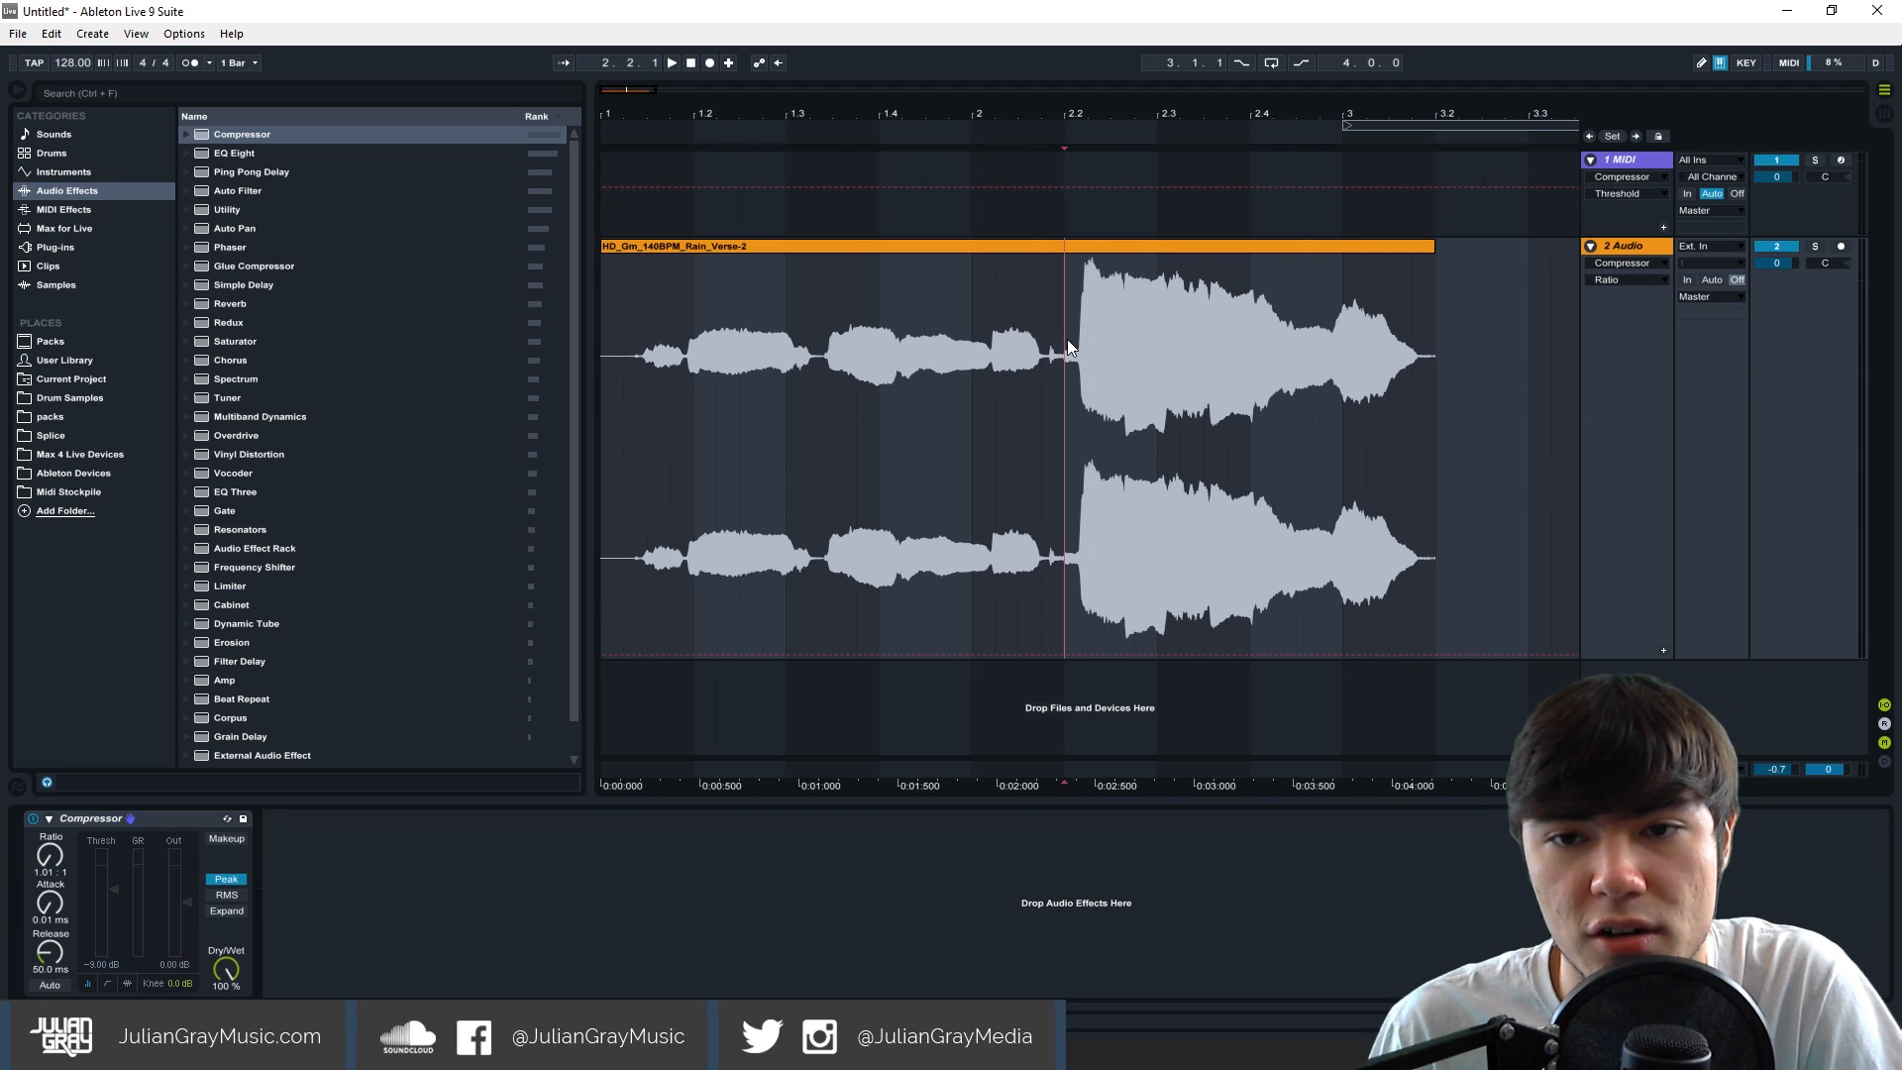
mouse_move(1067, 339)
mouse_down()
mouse_move(1274, 282)
mouse_move(1472, 313)
mouse_up()
click(1429, 325)
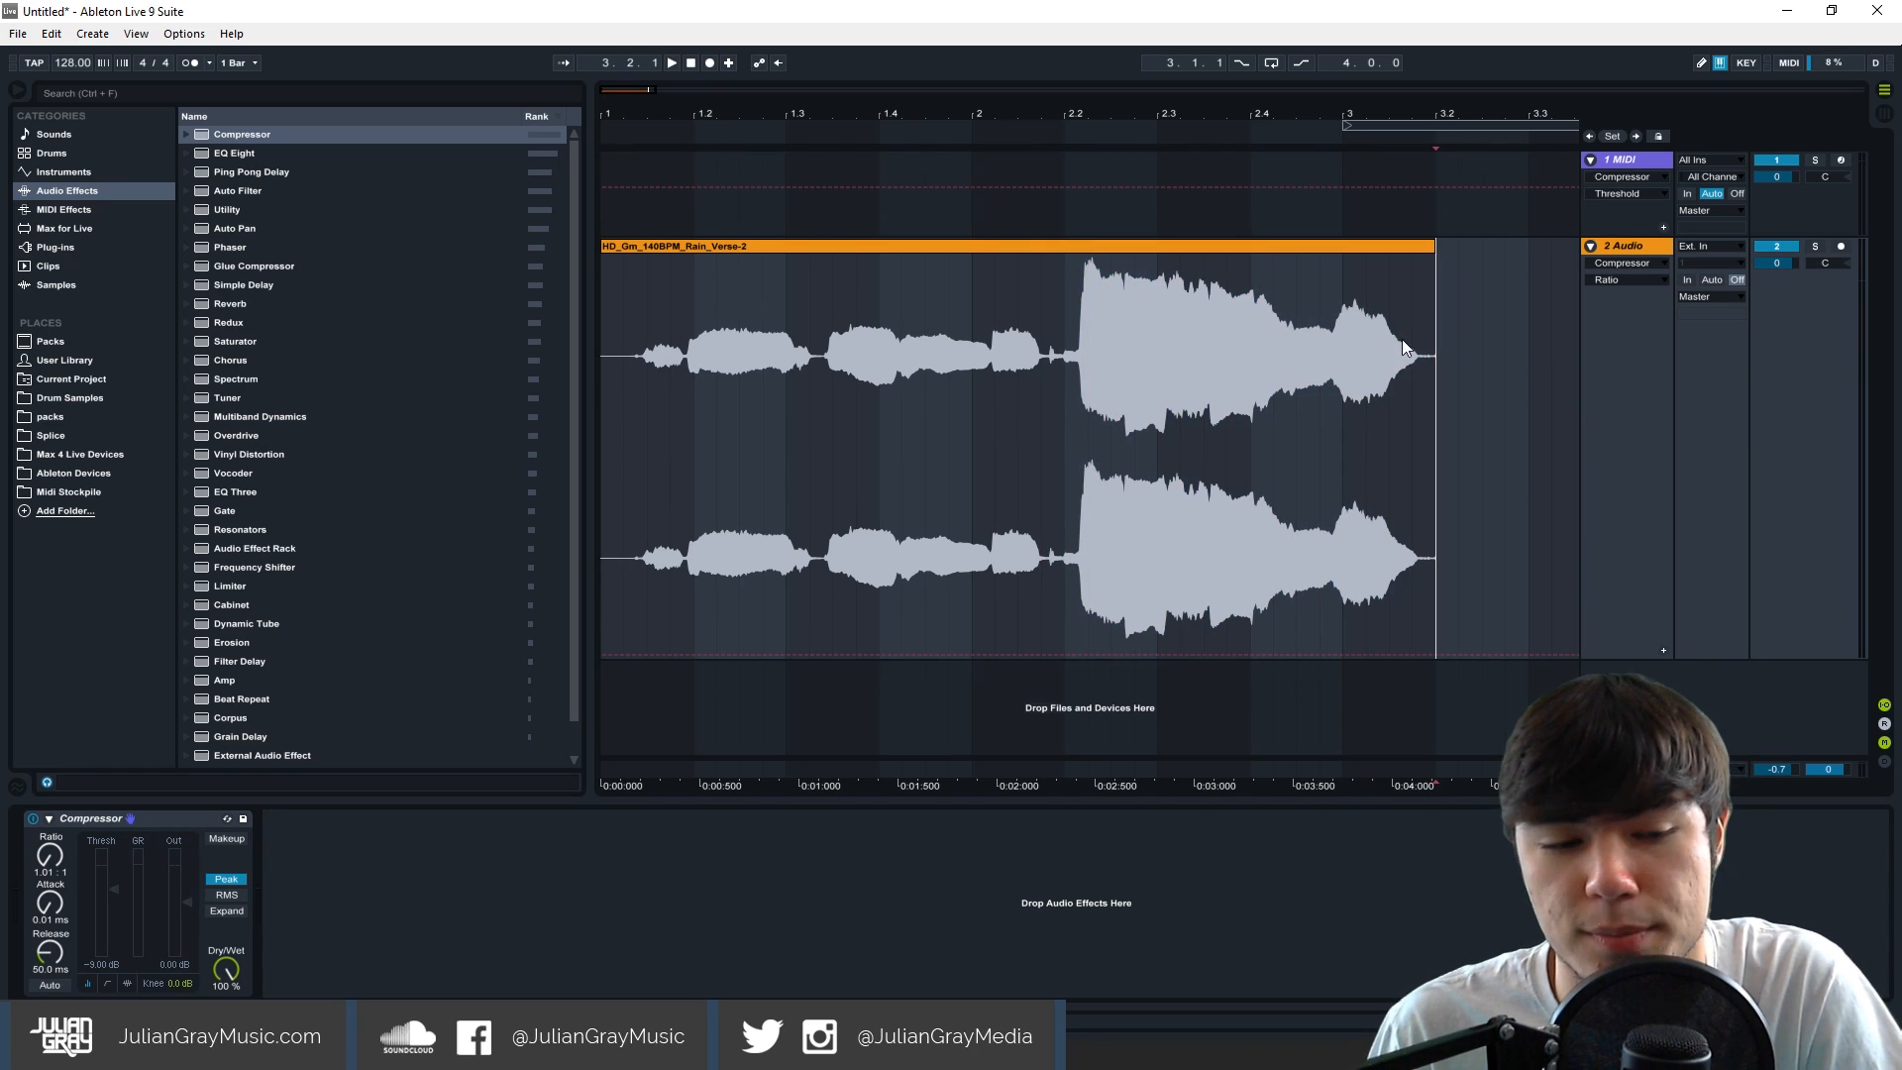
Raise the Compressor's ratio through 1.13:1 and 2.10:1, settling on 2.00:1.
click(50, 855)
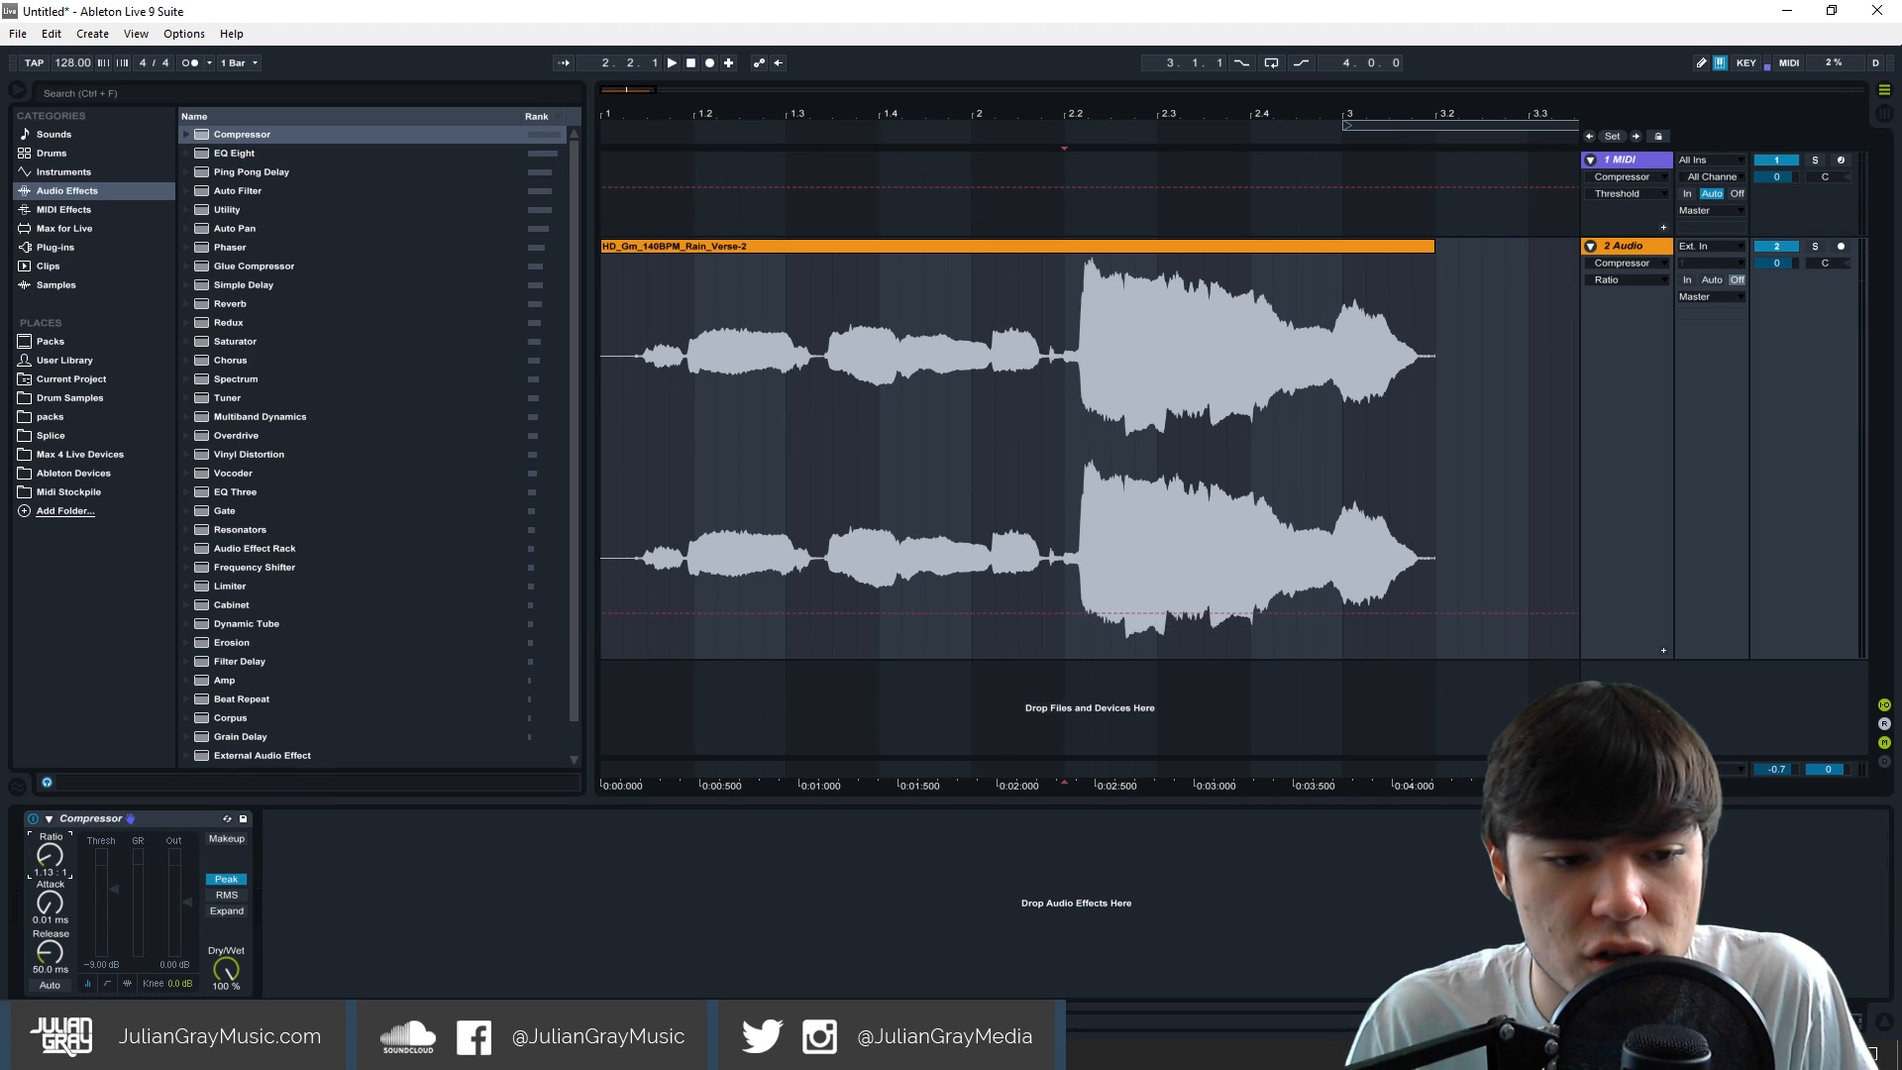
drag(50, 855, 50, 802)
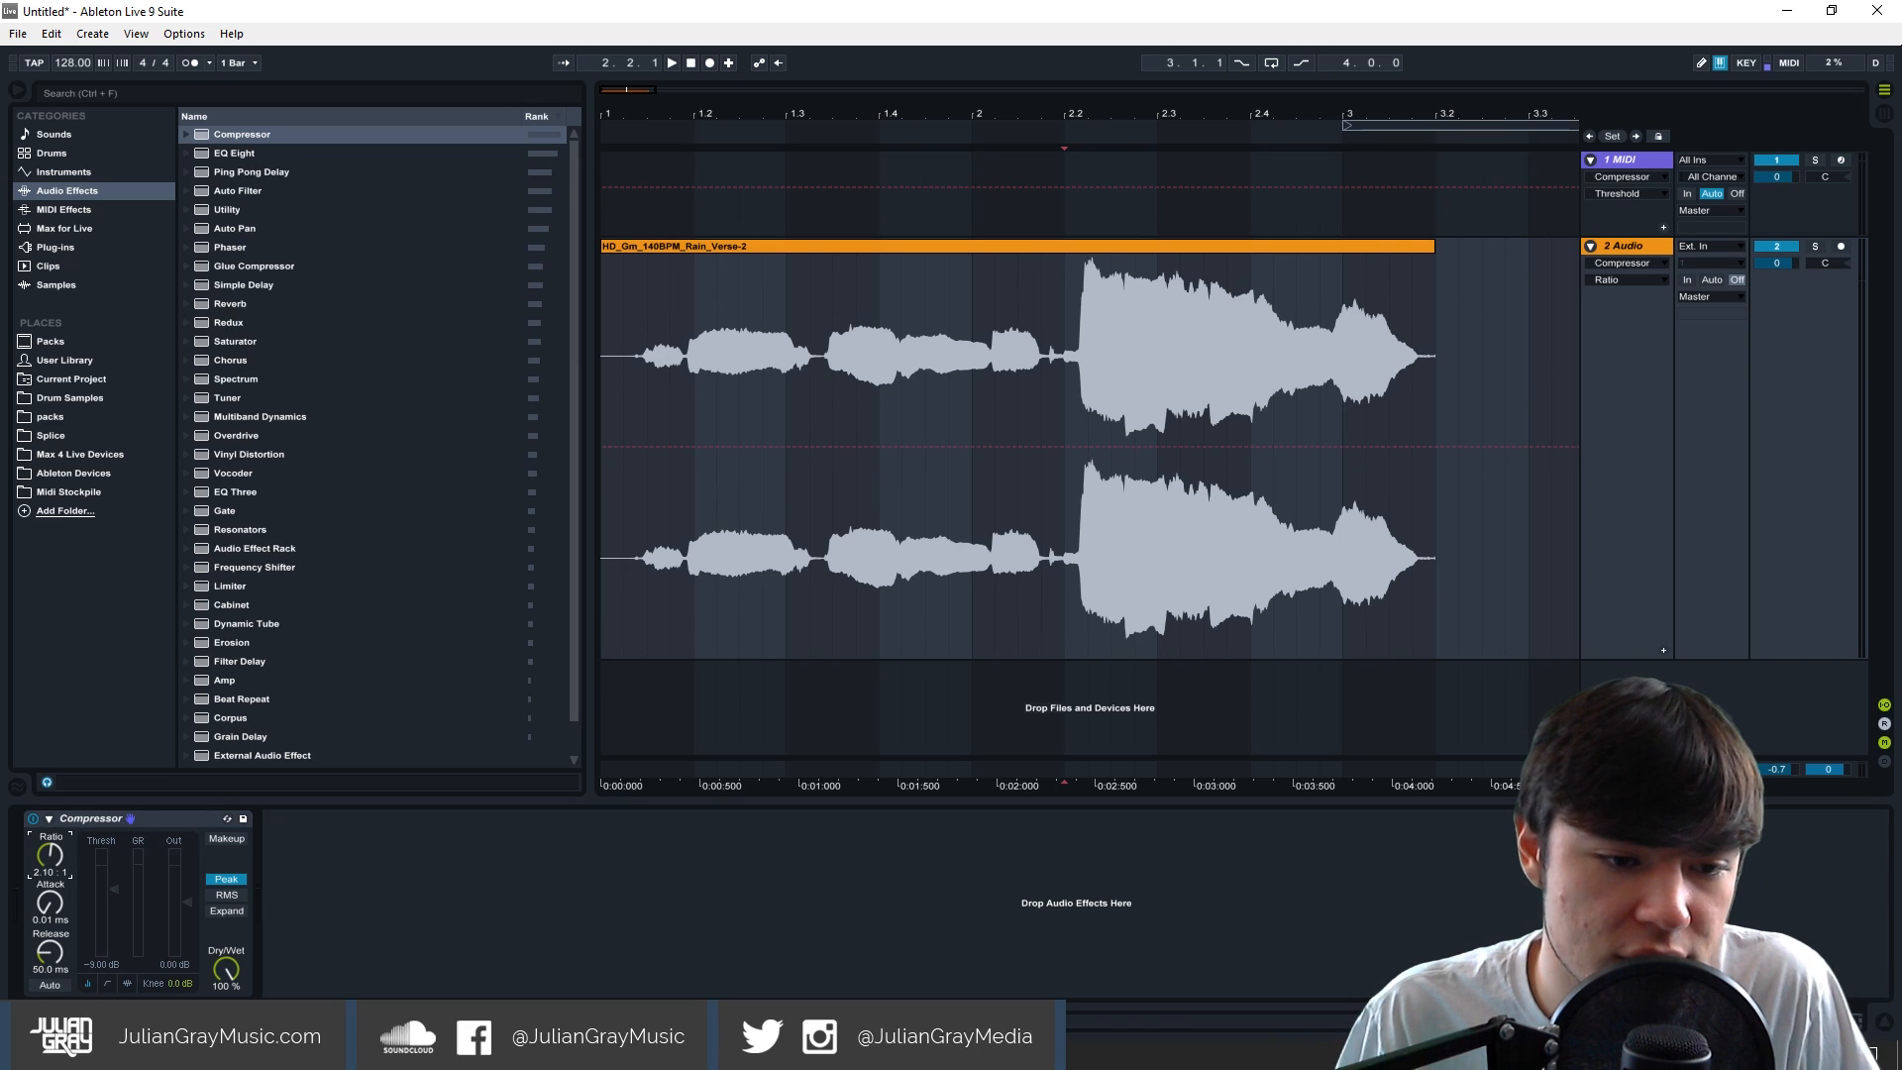
drag(49, 855, 50, 819)
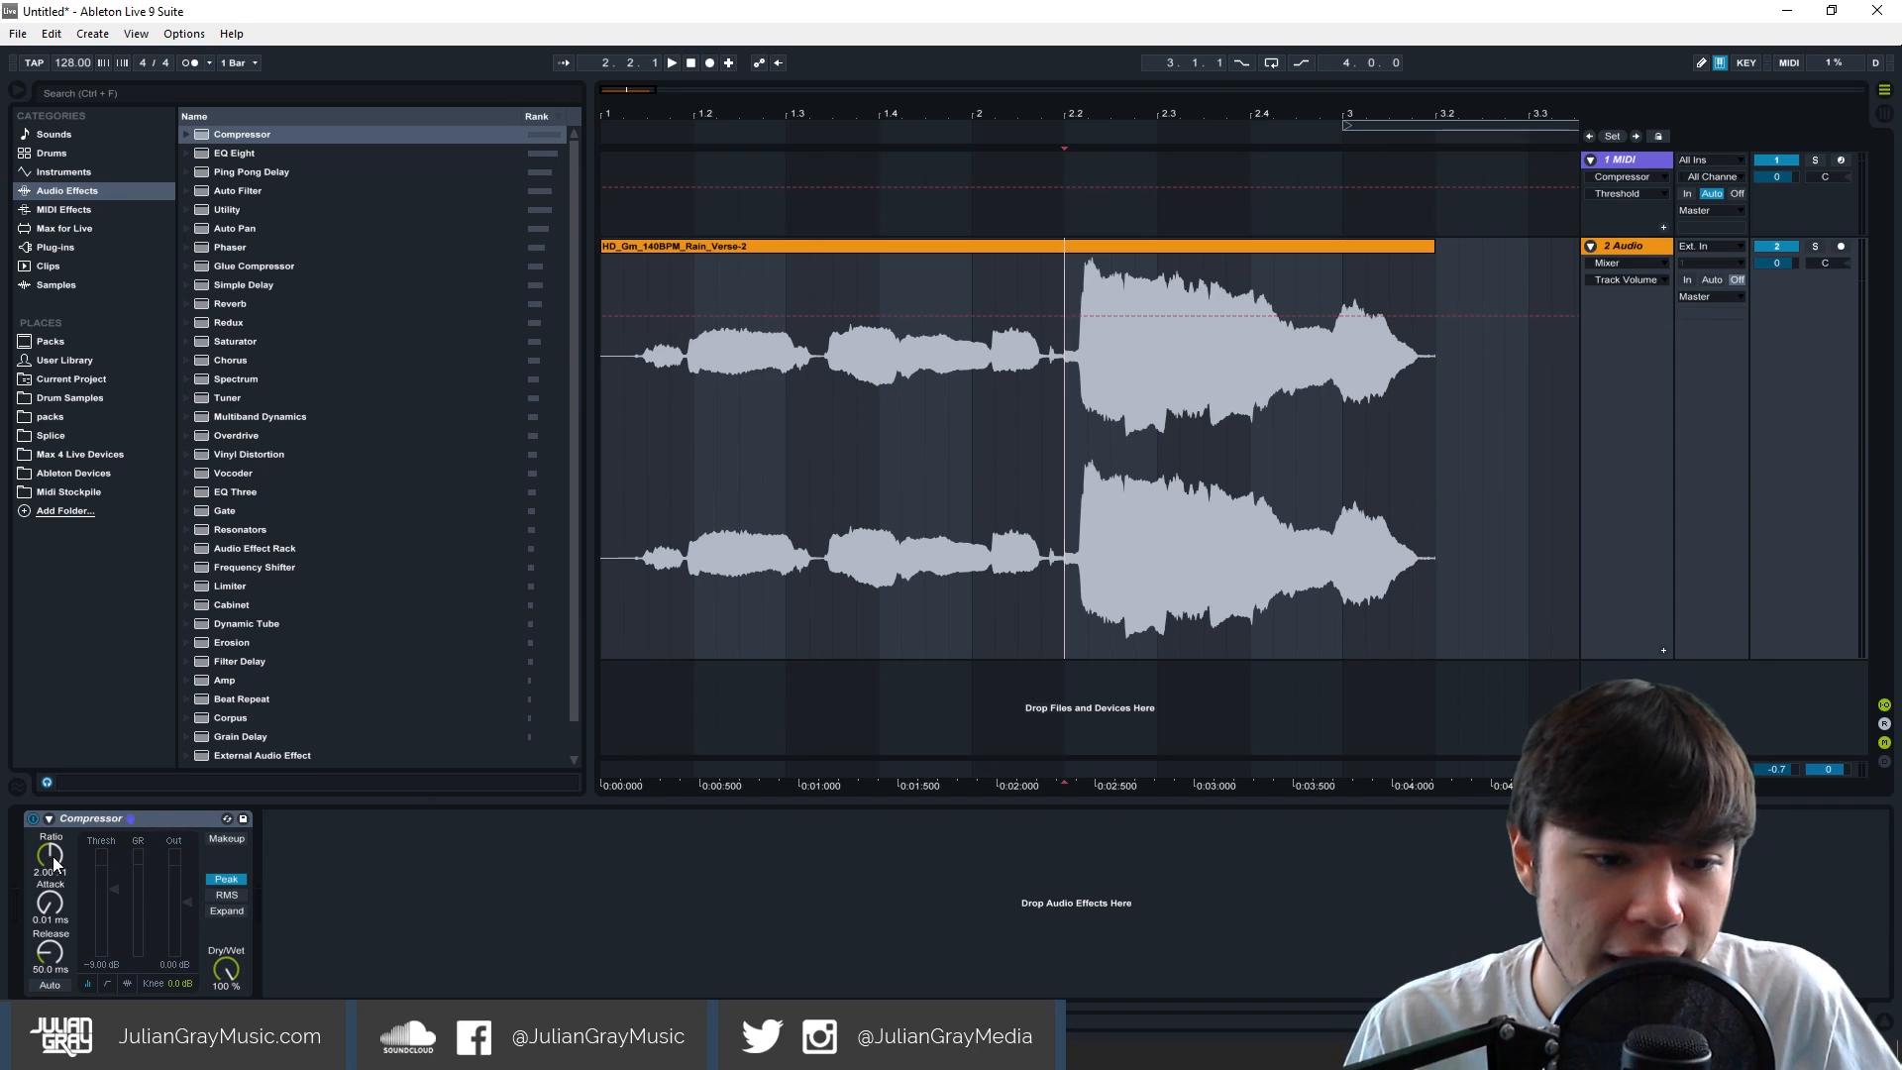
Return the Compressor's ratio to inf:1 and highlight the loud phrase of the clip from 2.2 to the clip's end.
drag(52, 856, 226, 387)
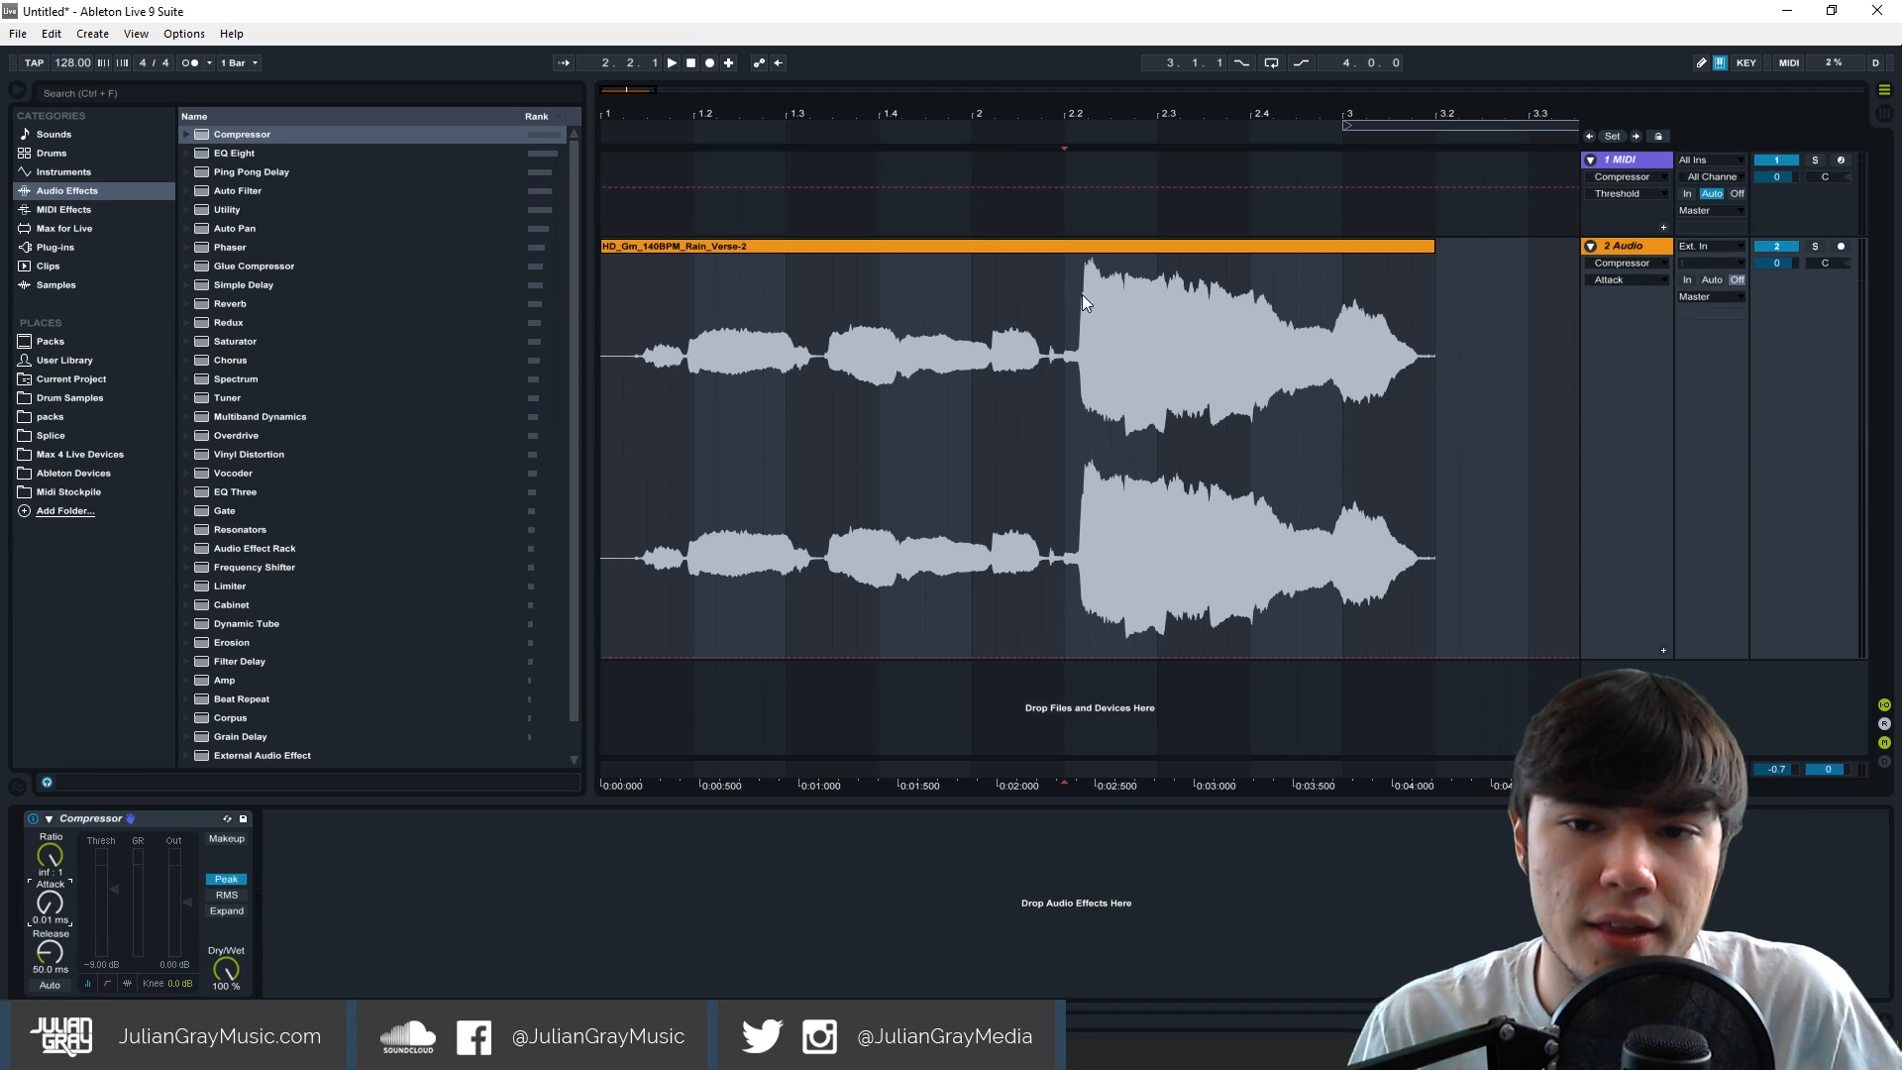
mouse_move(1062, 325)
mouse_down()
mouse_move(1520, 317)
mouse_move(1442, 343)
mouse_up()
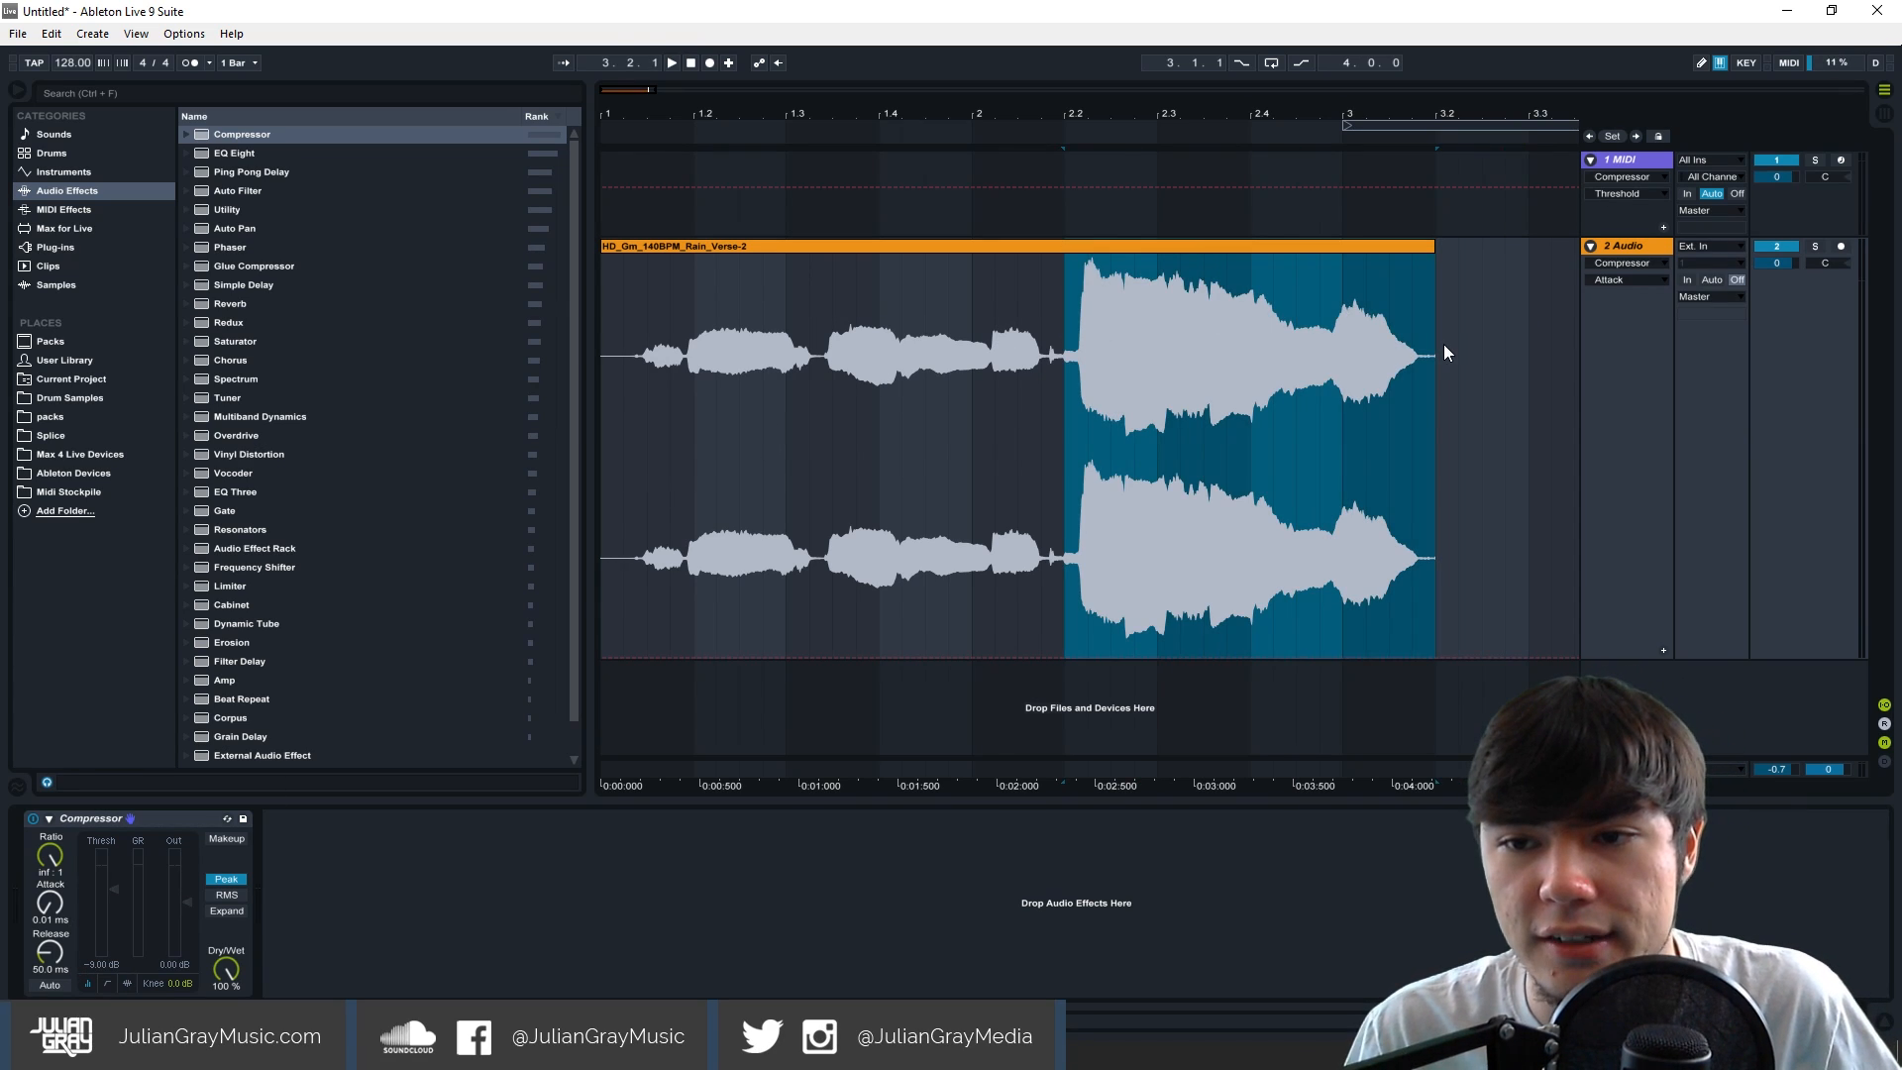
click(1438, 345)
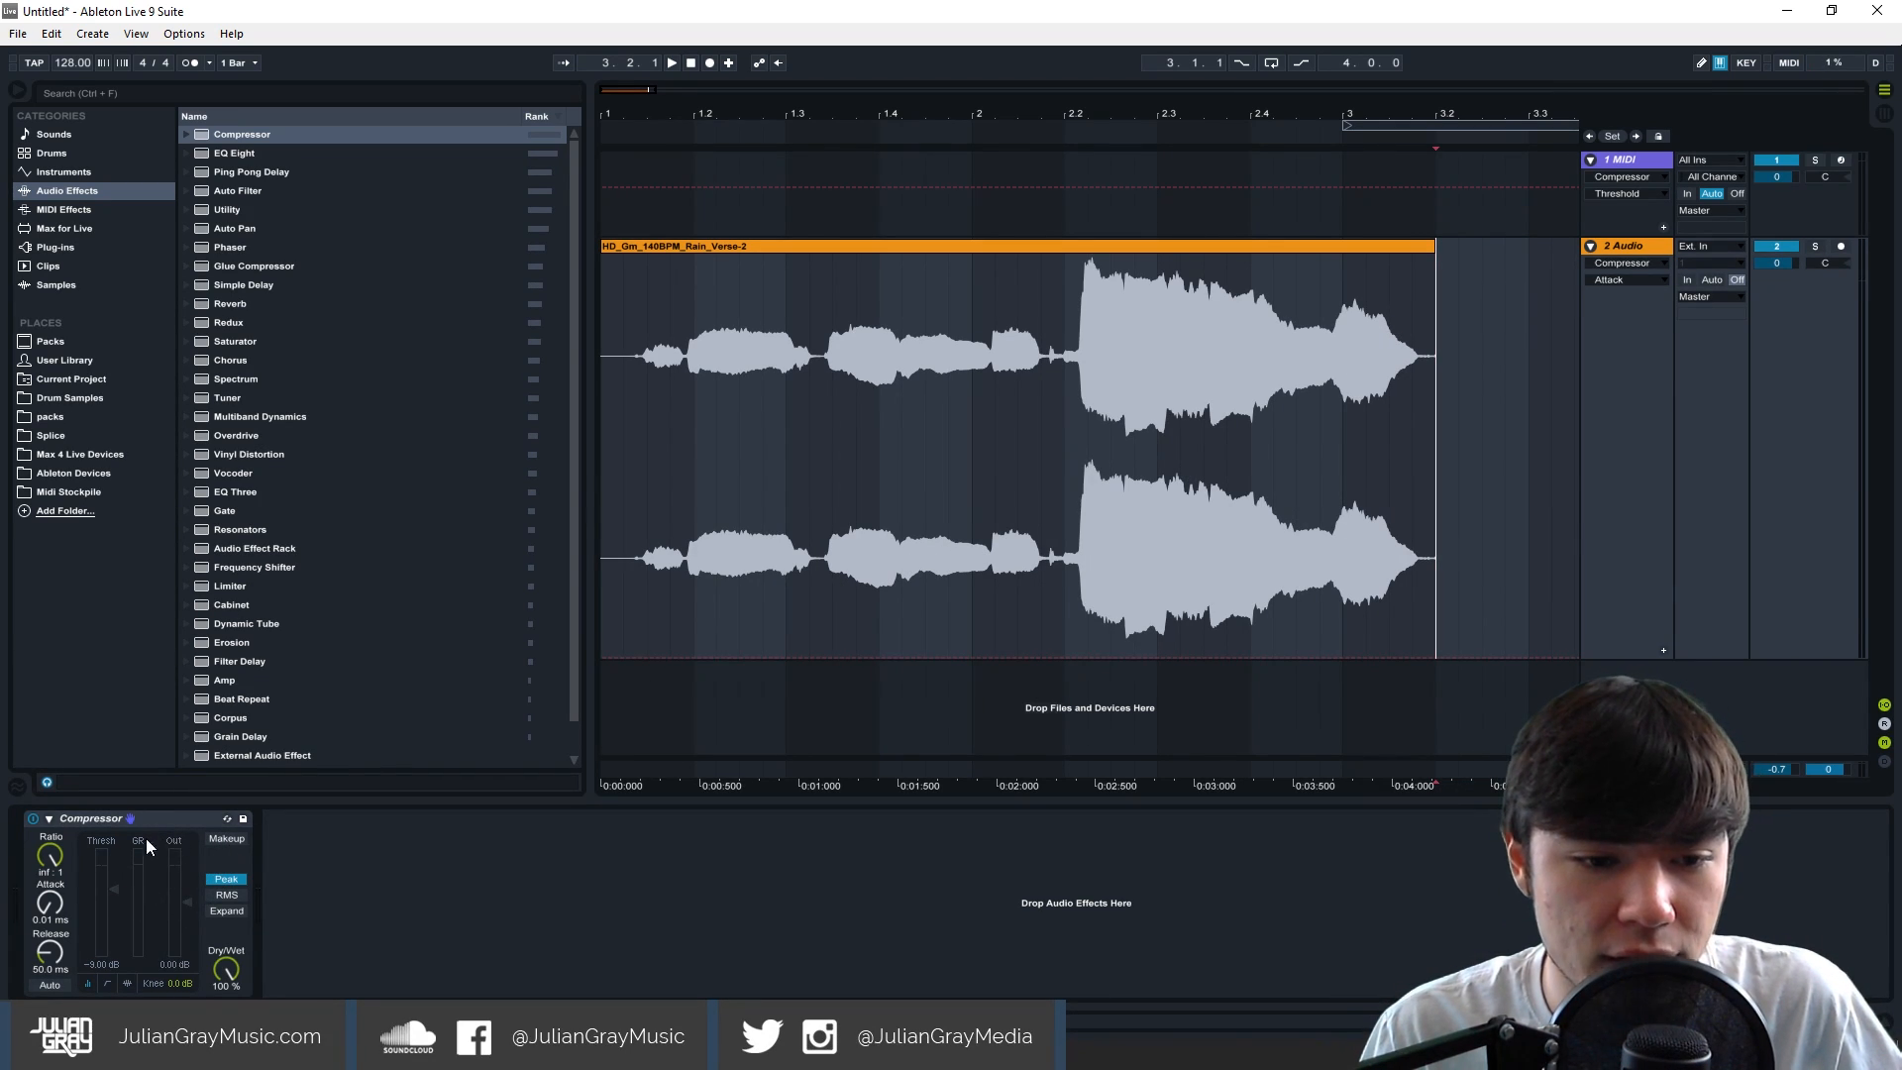
click(182, 903)
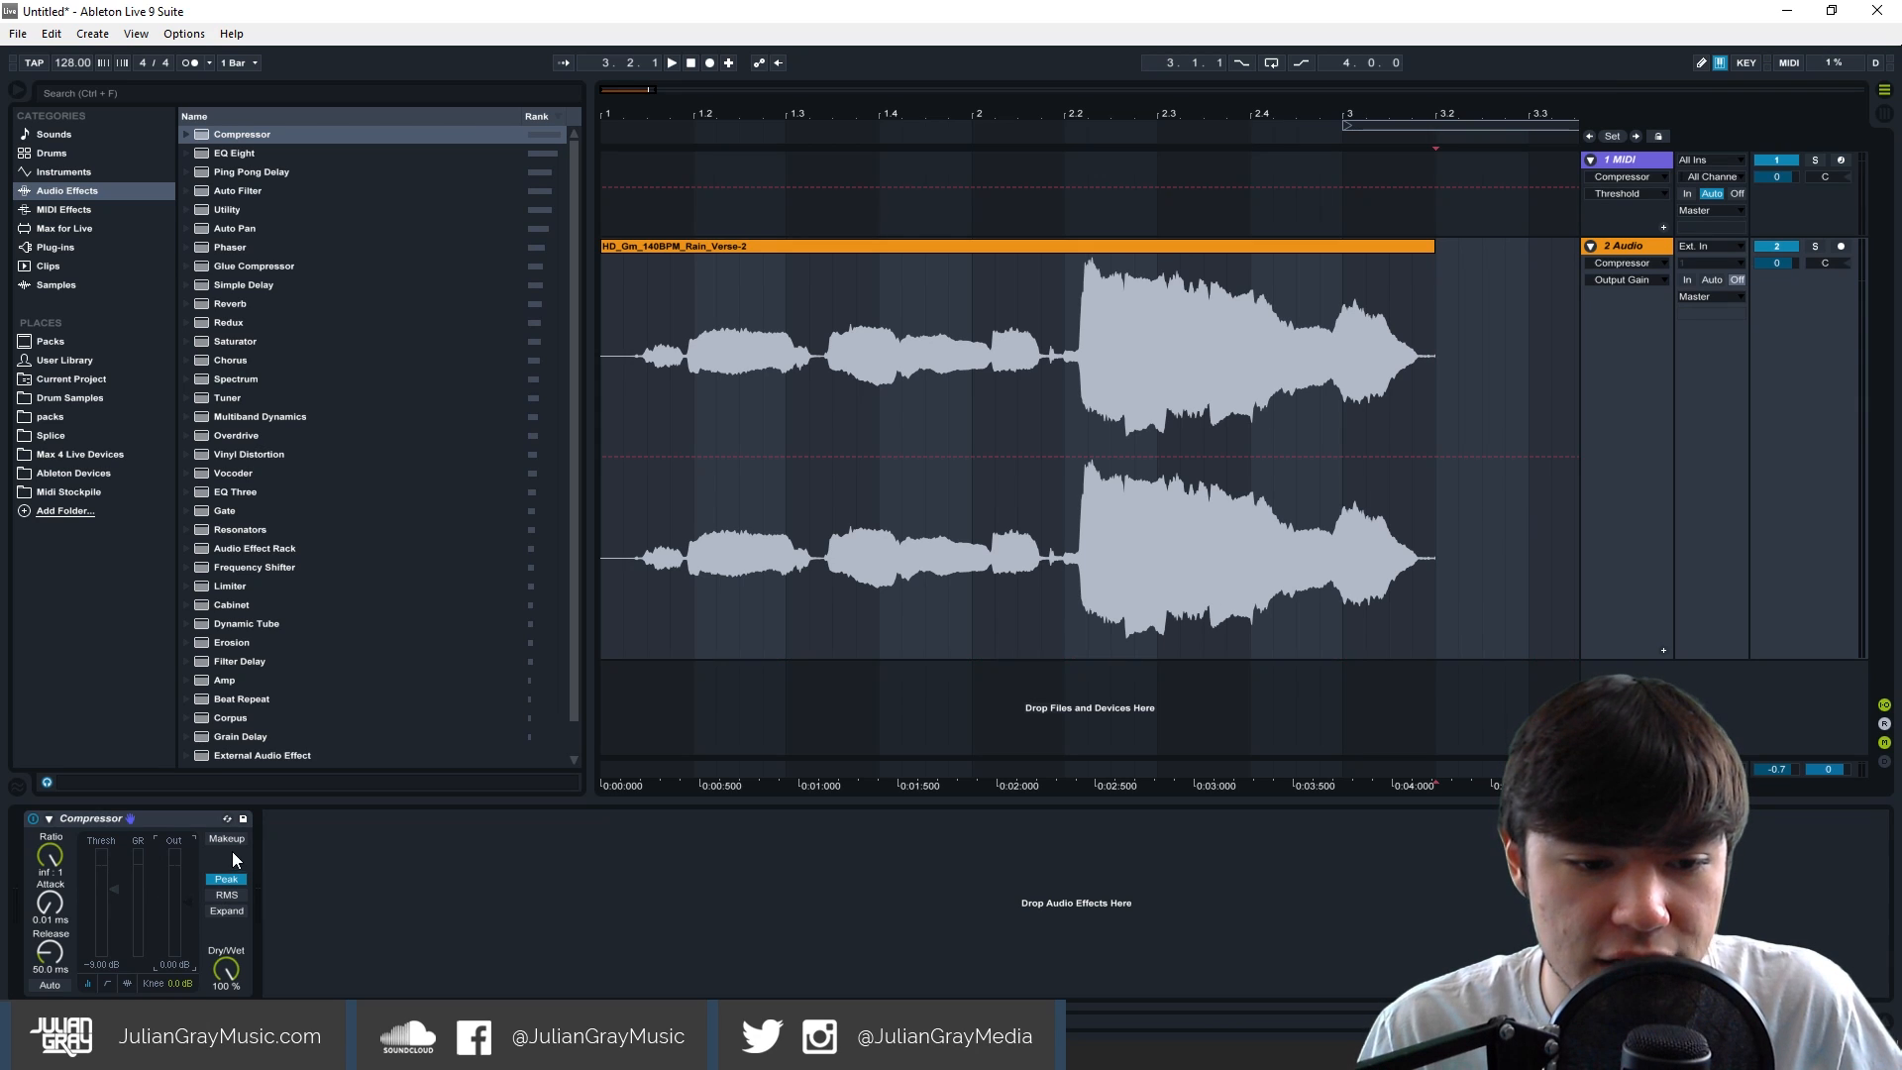
click(1054, 315)
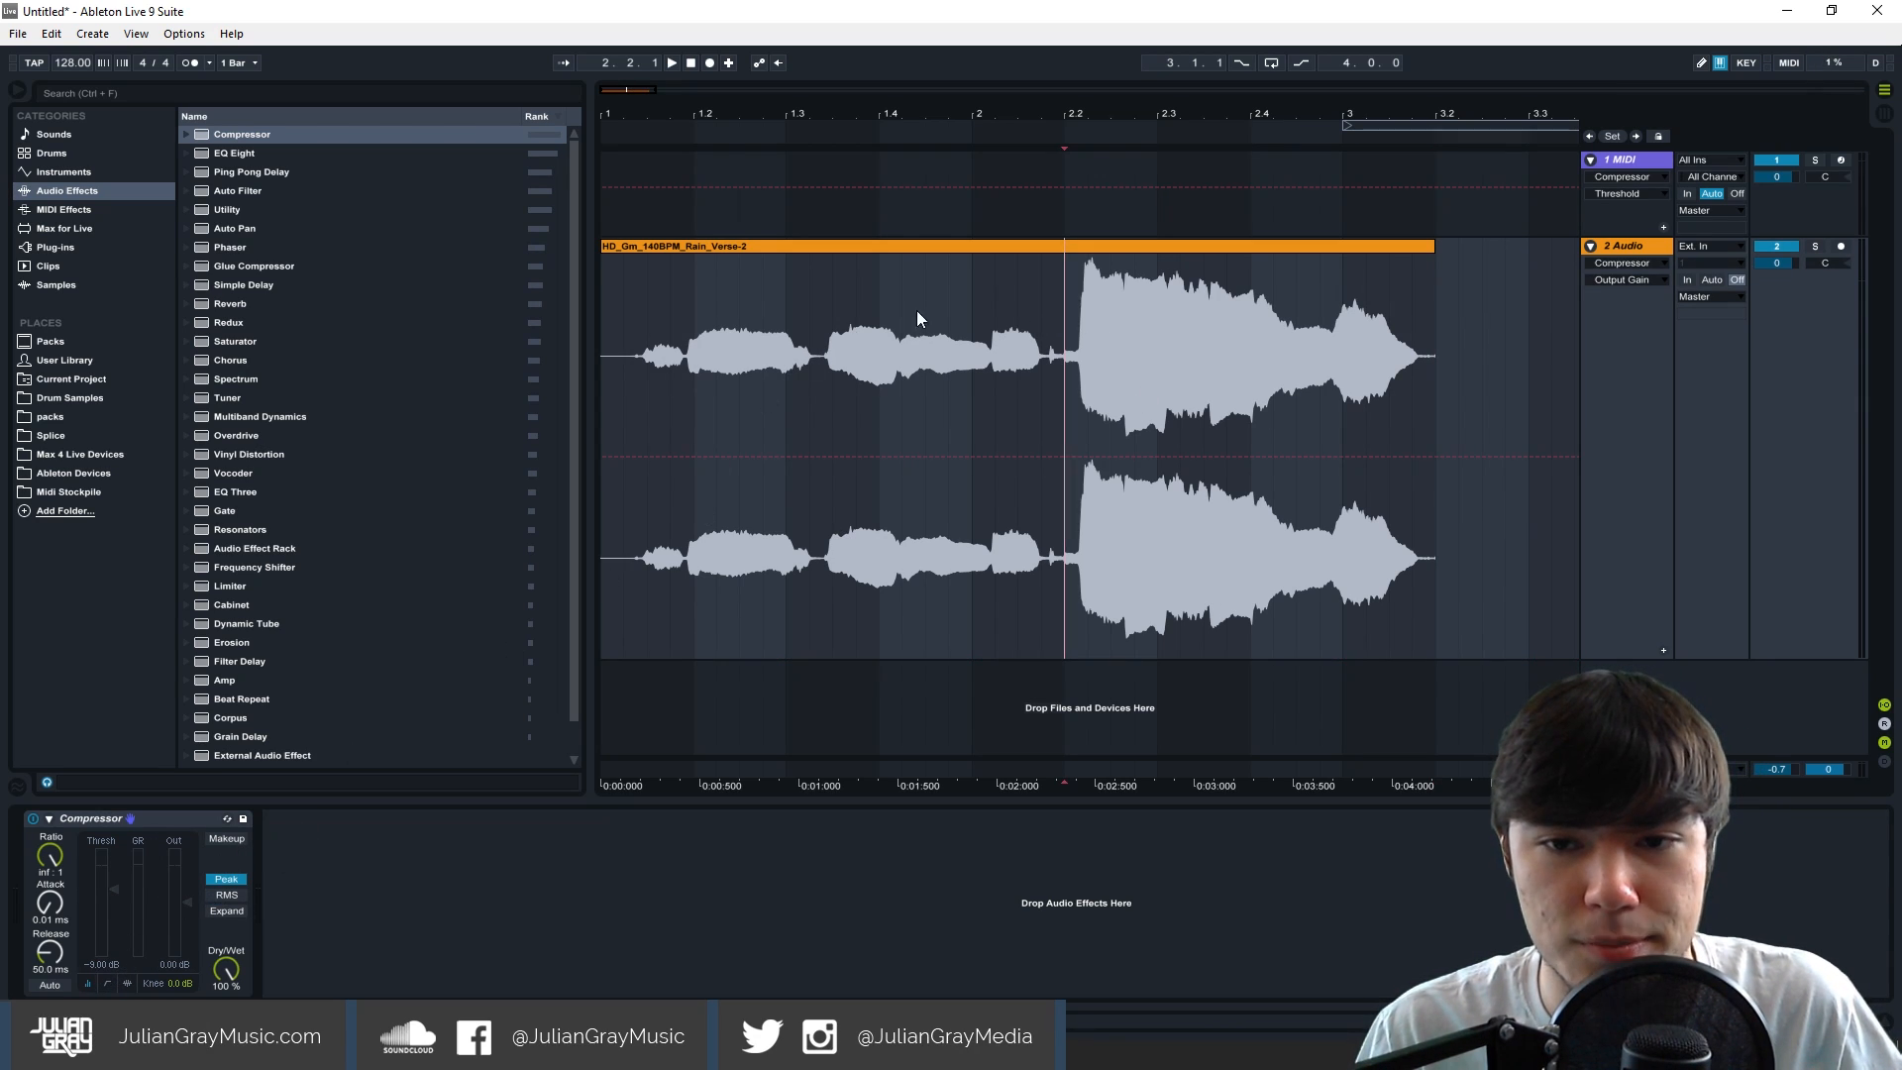
drag(1061, 329, 1489, 301)
click(1489, 301)
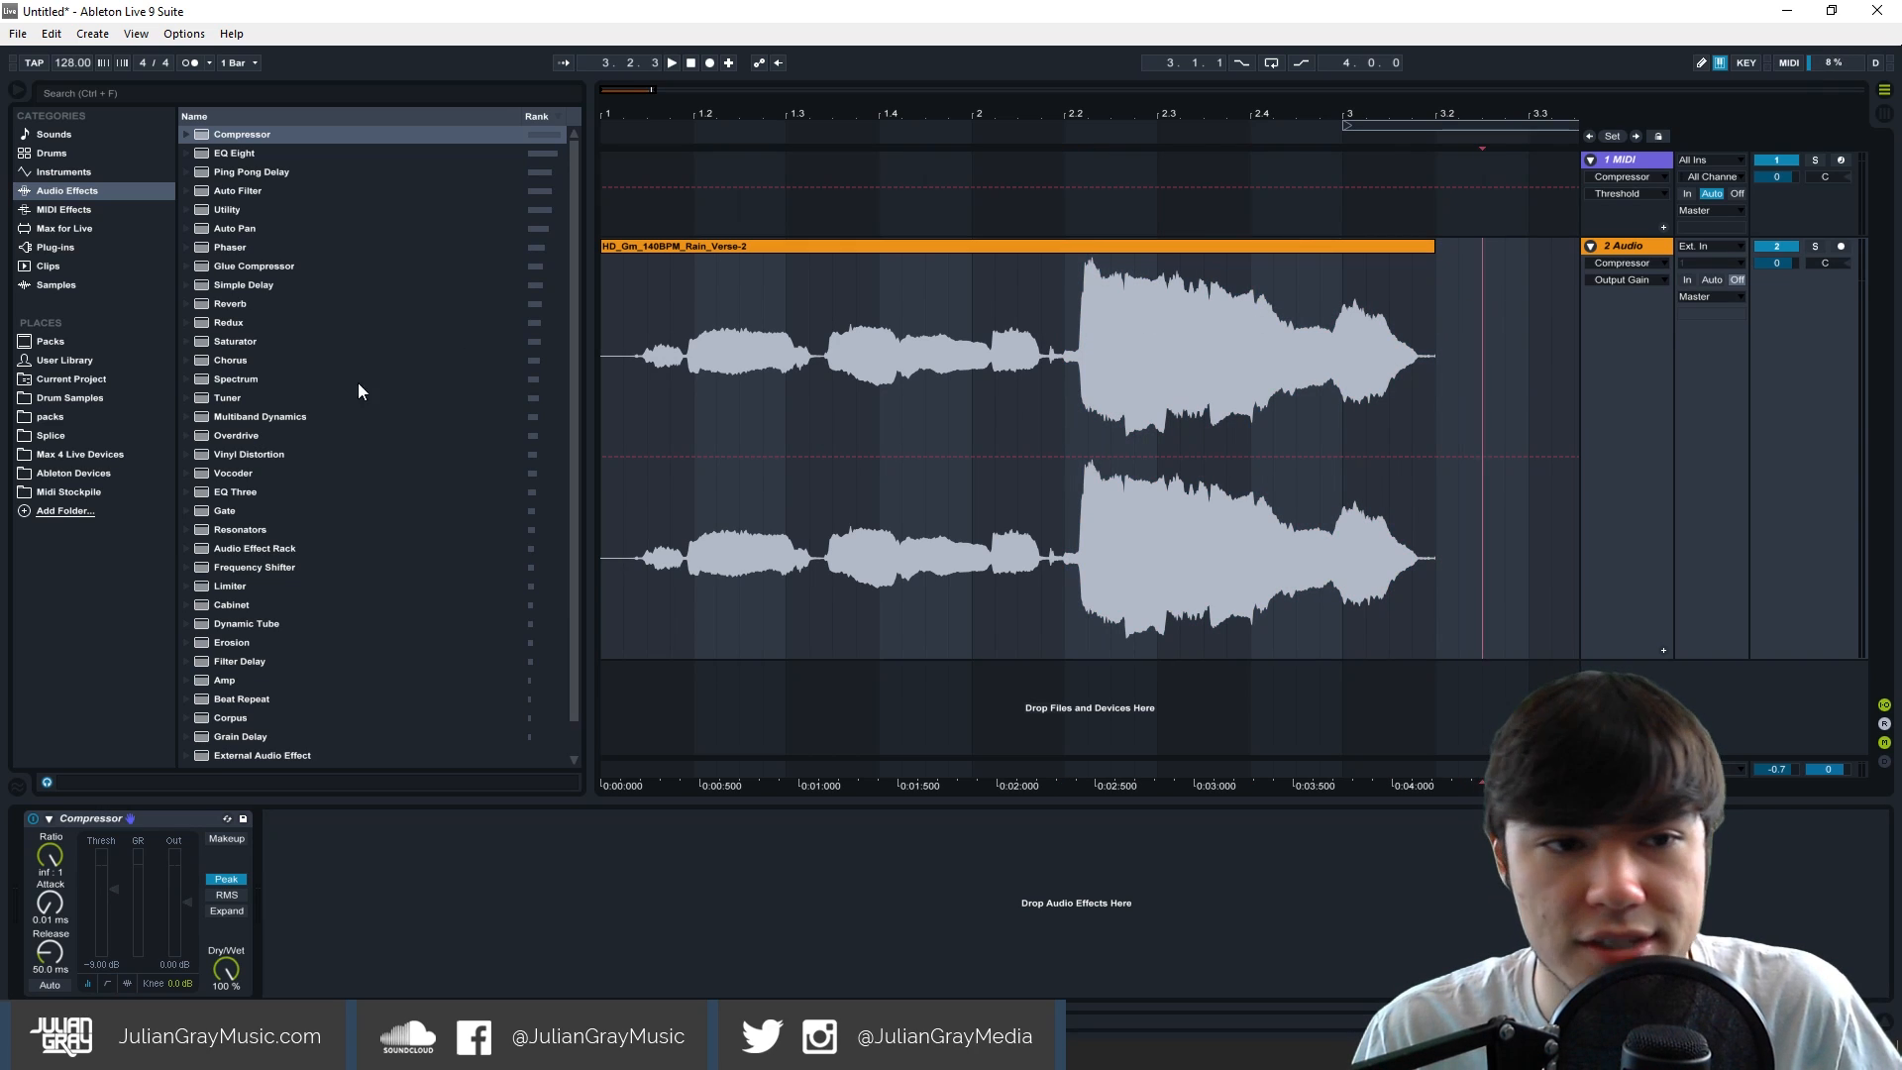
Freeze and flatten the Audio track to render the inf:1 compression and highlight the compressed phrase from 2.2 to 3.2.
right_click(1227, 241)
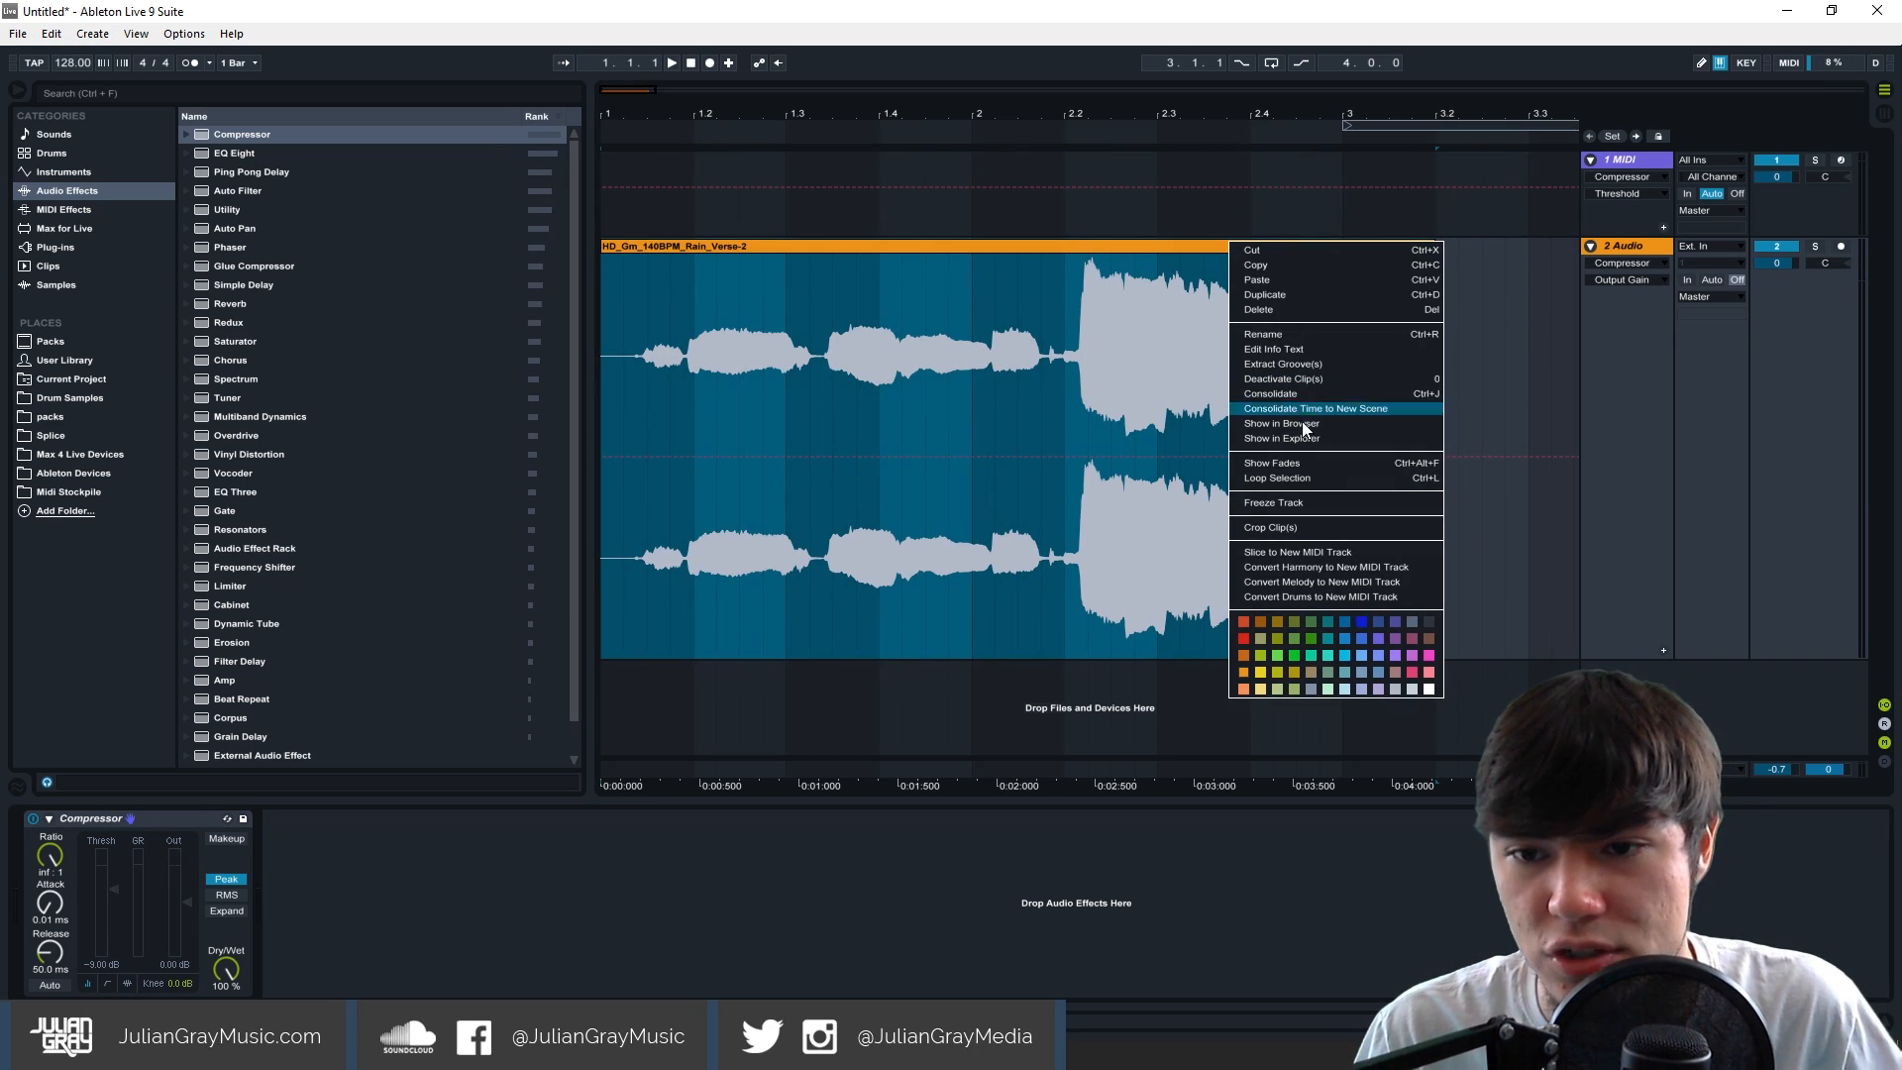
click(1292, 505)
right_click(1363, 245)
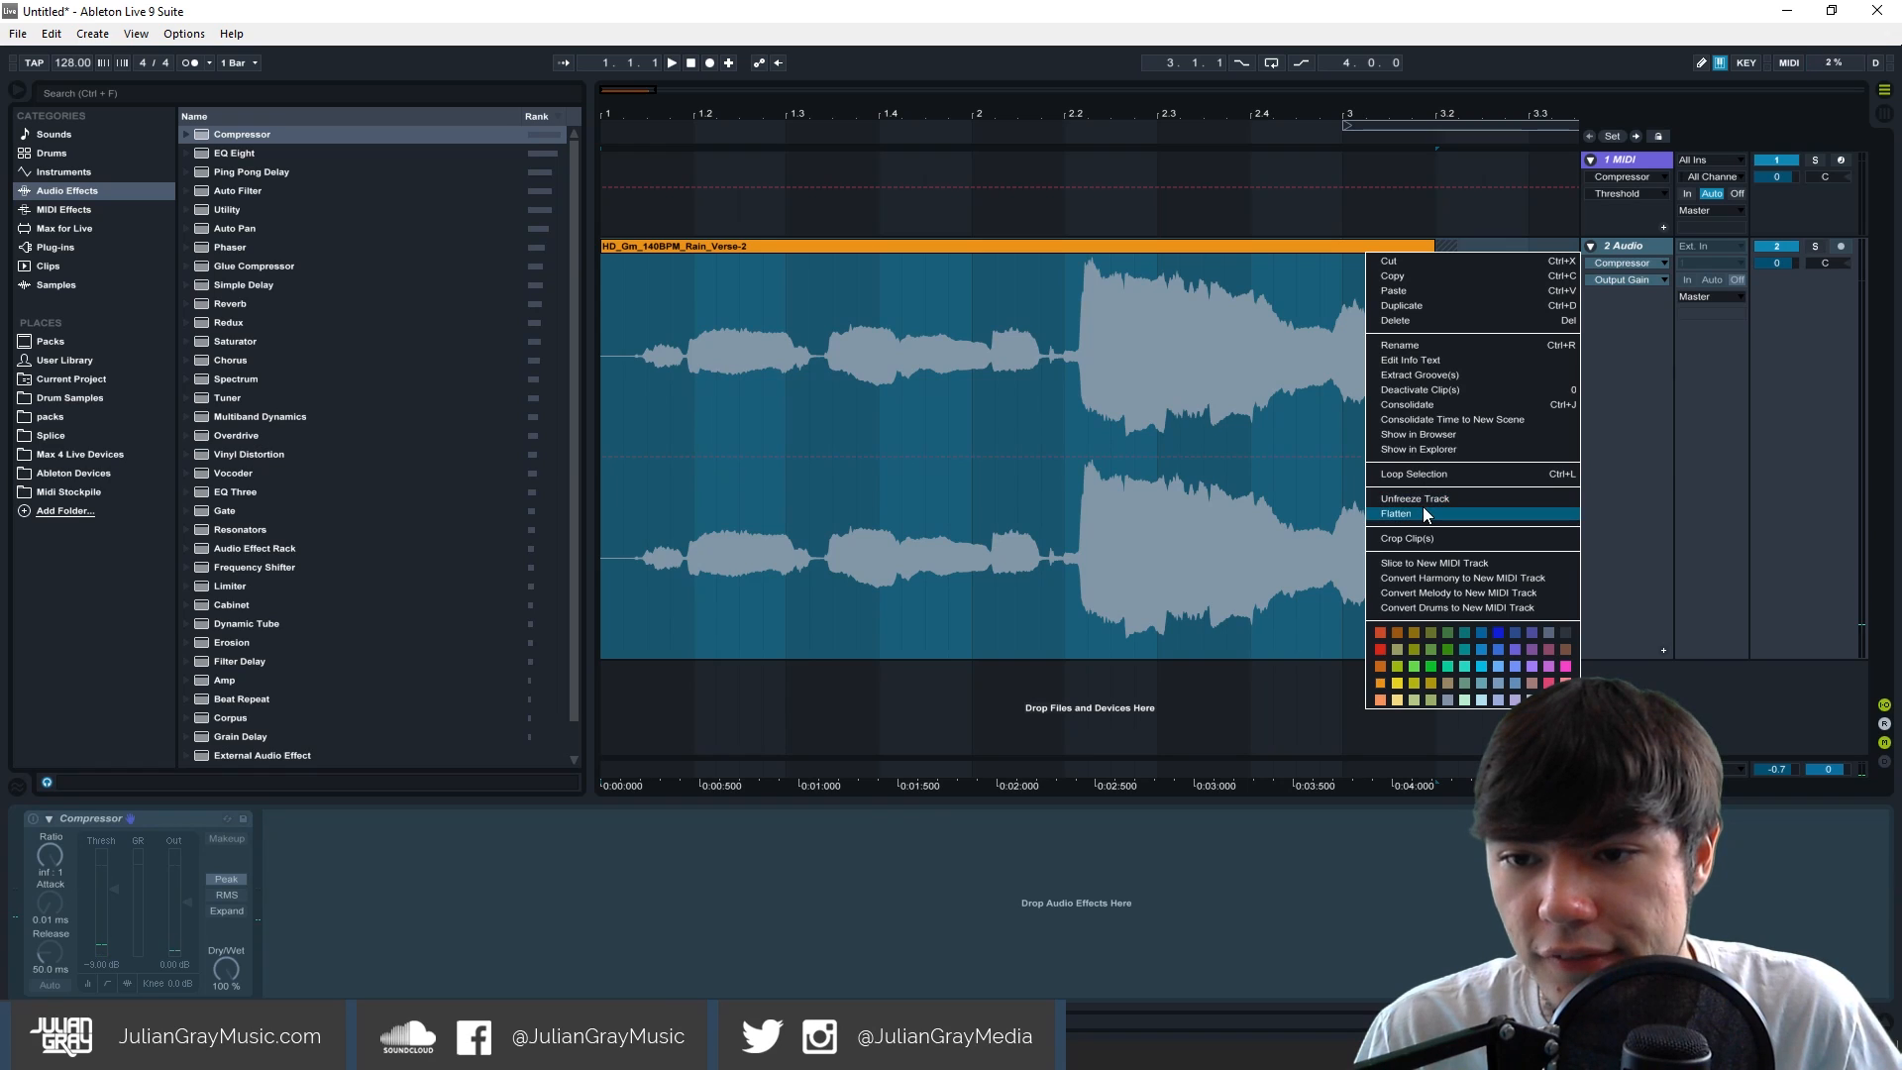
click(1425, 513)
drag(1072, 329, 1430, 318)
click(1430, 318)
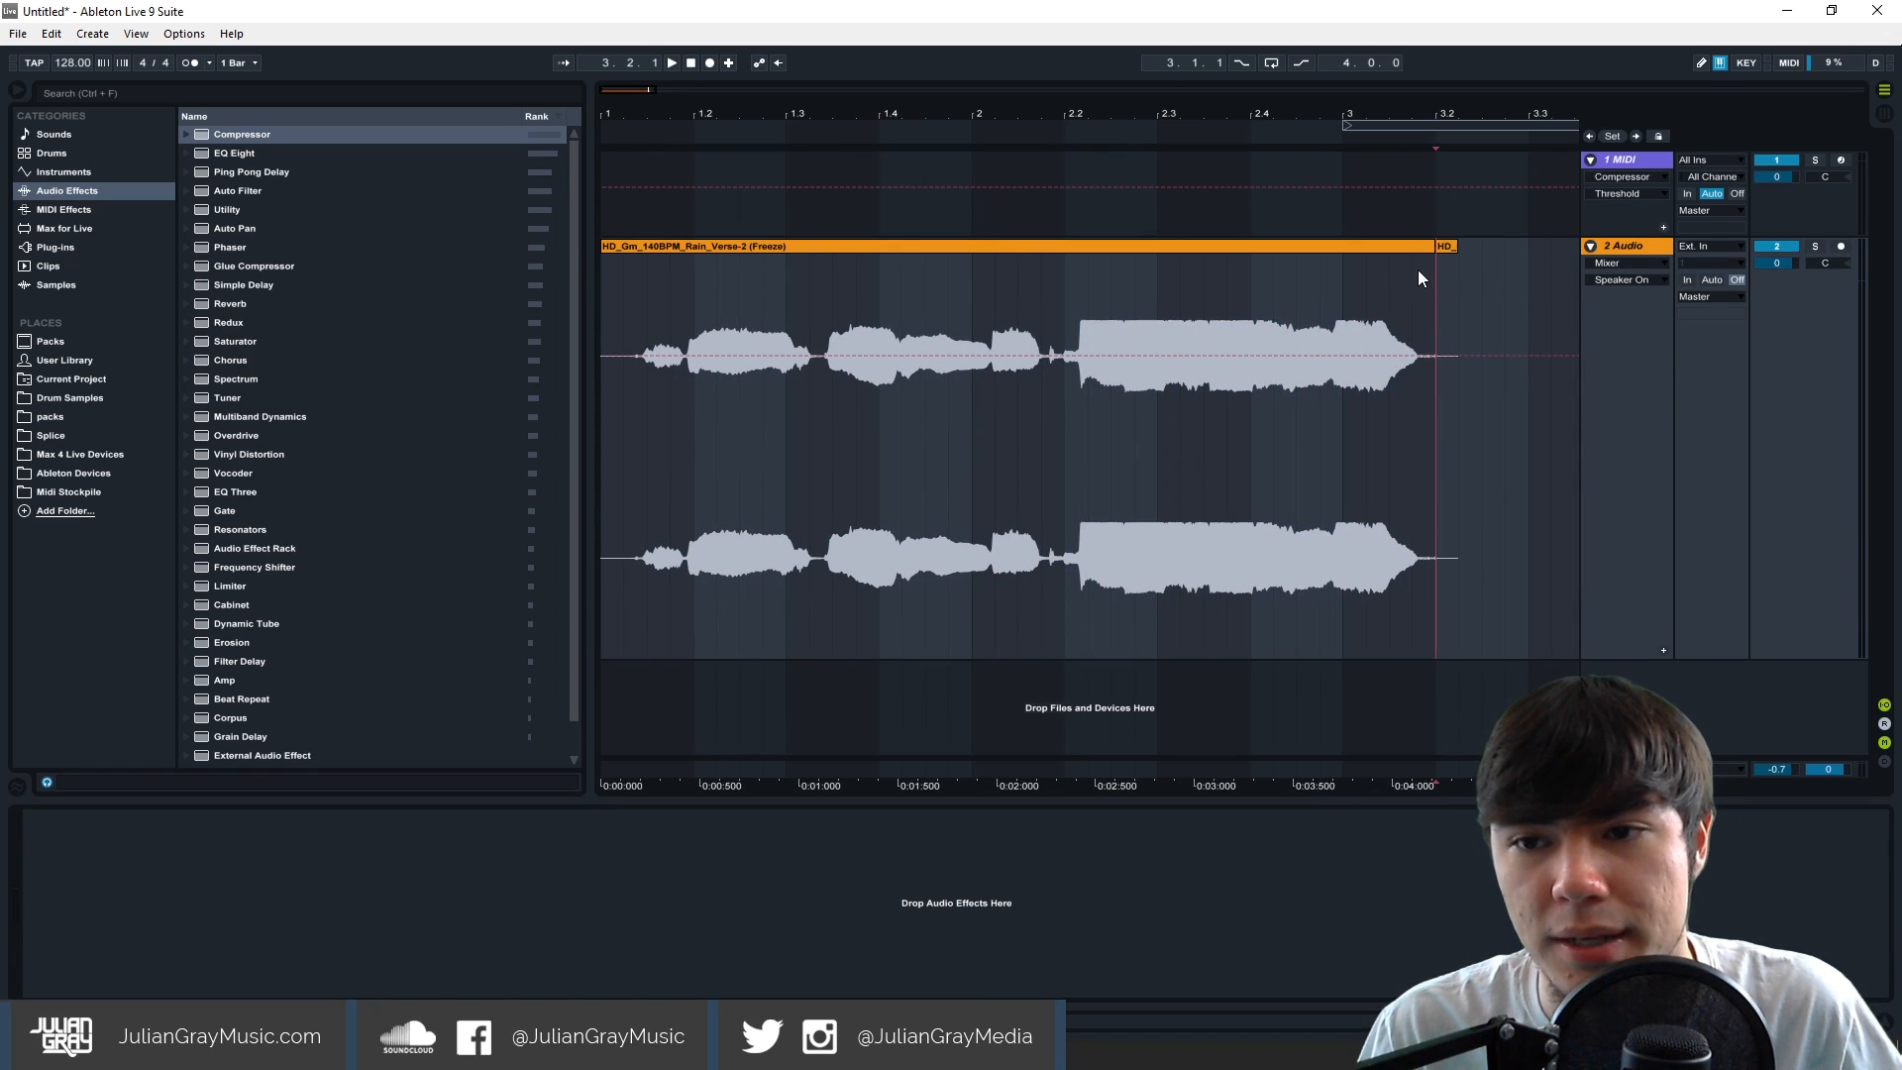
Undo the latest flatten and freeze of the Audio track to restore the editable Compressor.
right_click(1408, 247)
key(Escape)
click(56, 37)
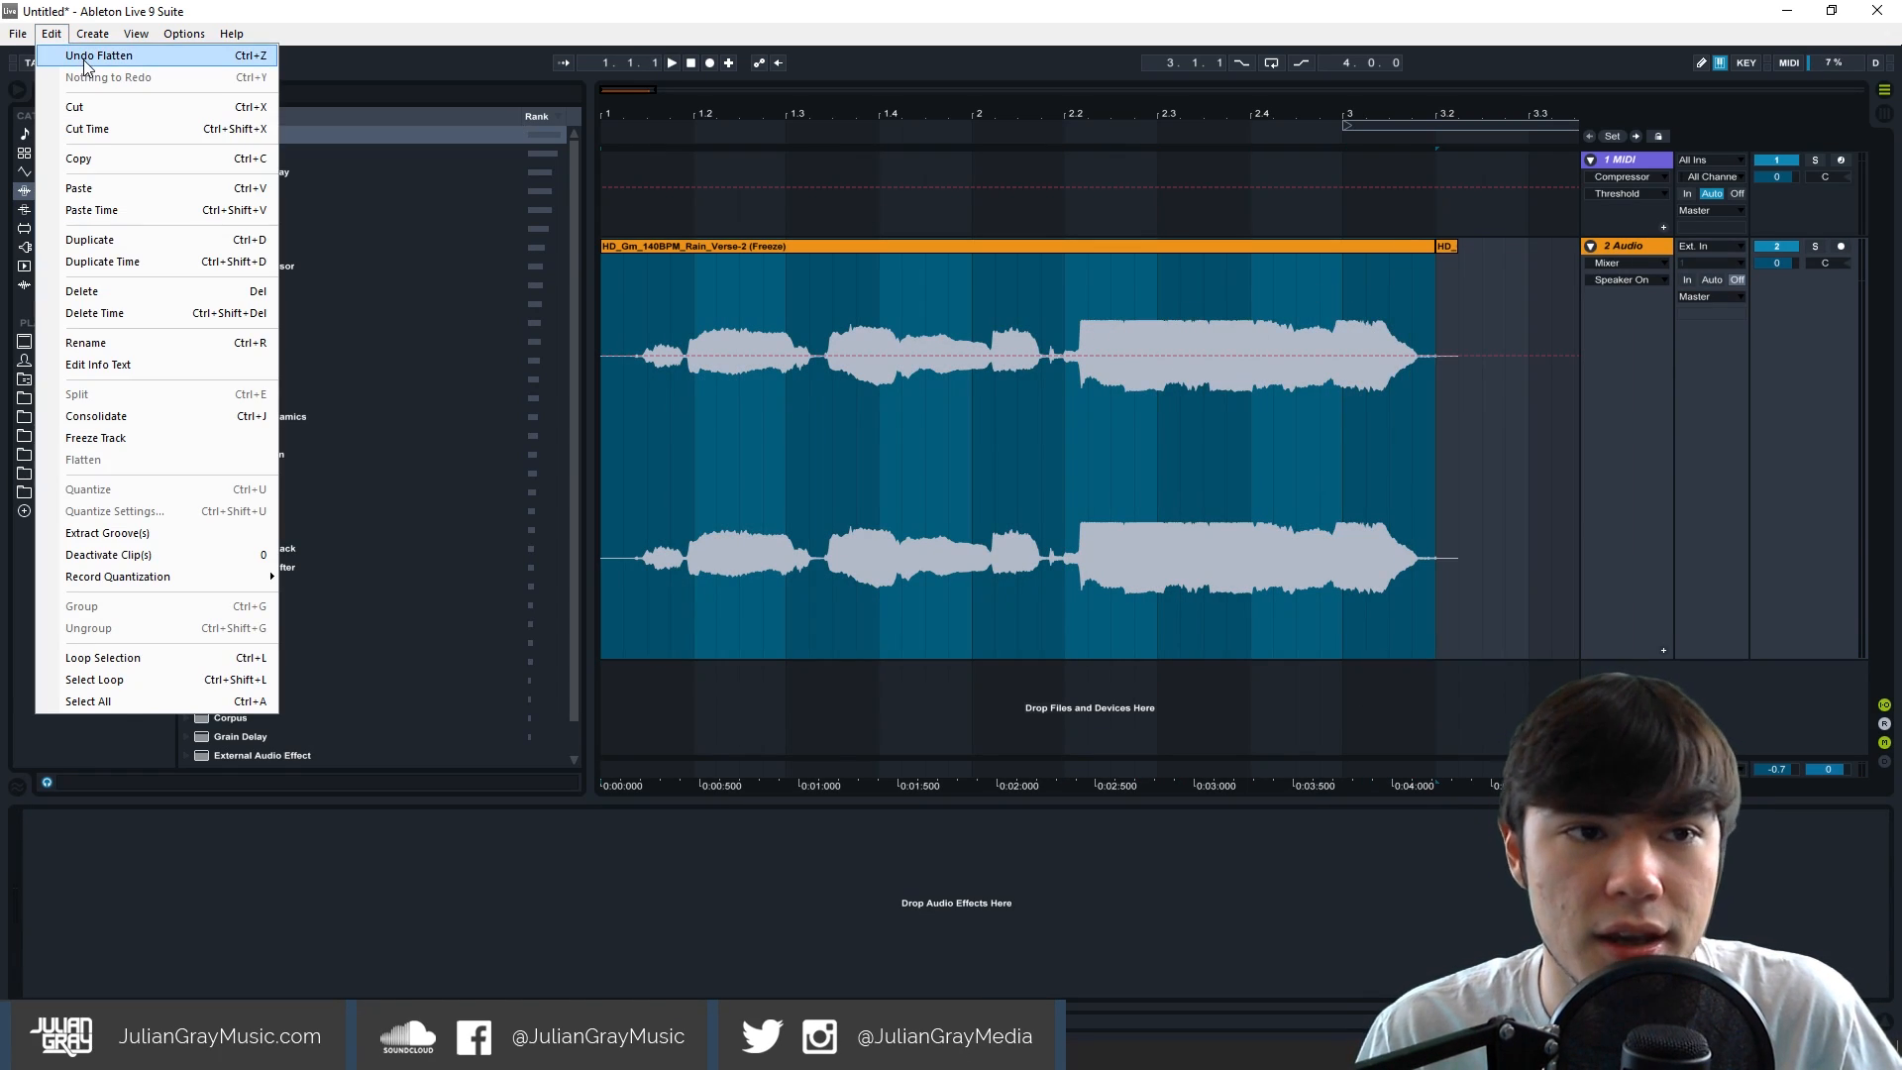
click(89, 55)
click(52, 34)
click(71, 61)
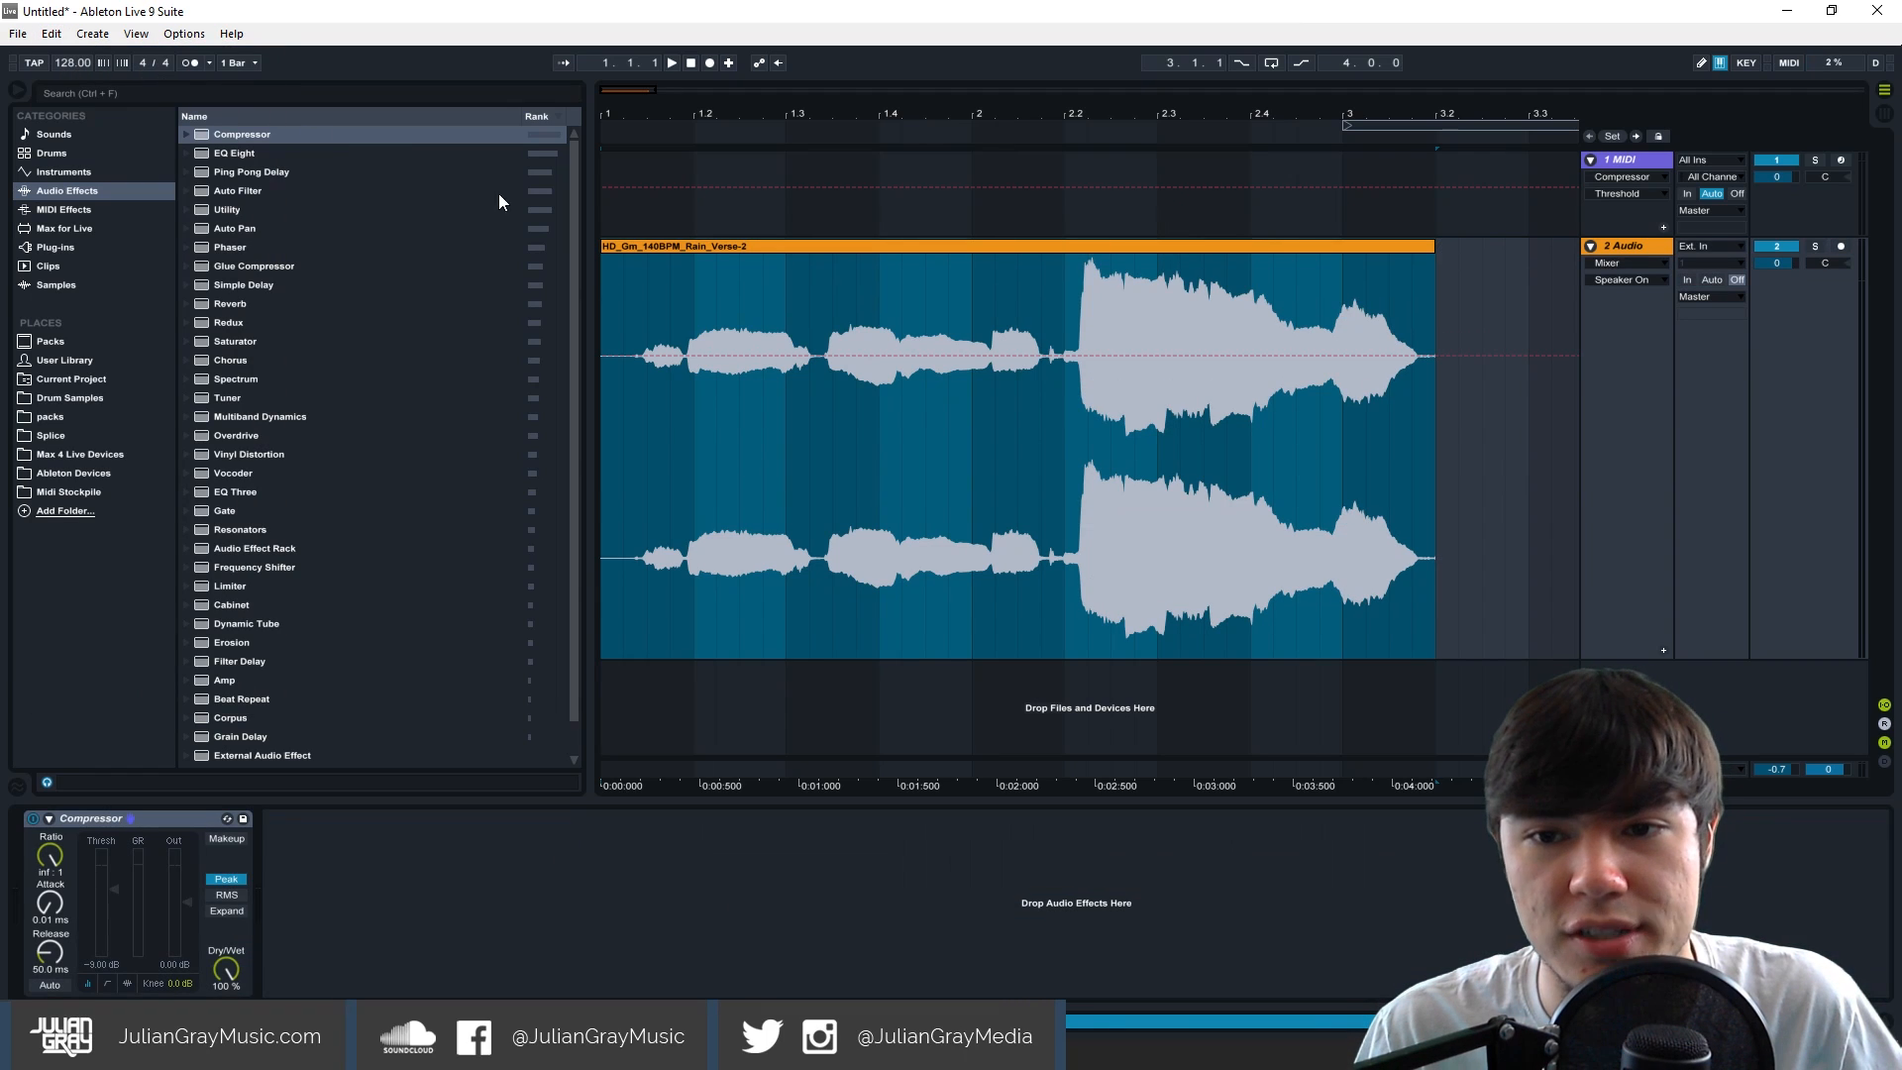
Turn on the Compressor's Makeup and raise its output gain to 4.95 dB.
click(1111, 319)
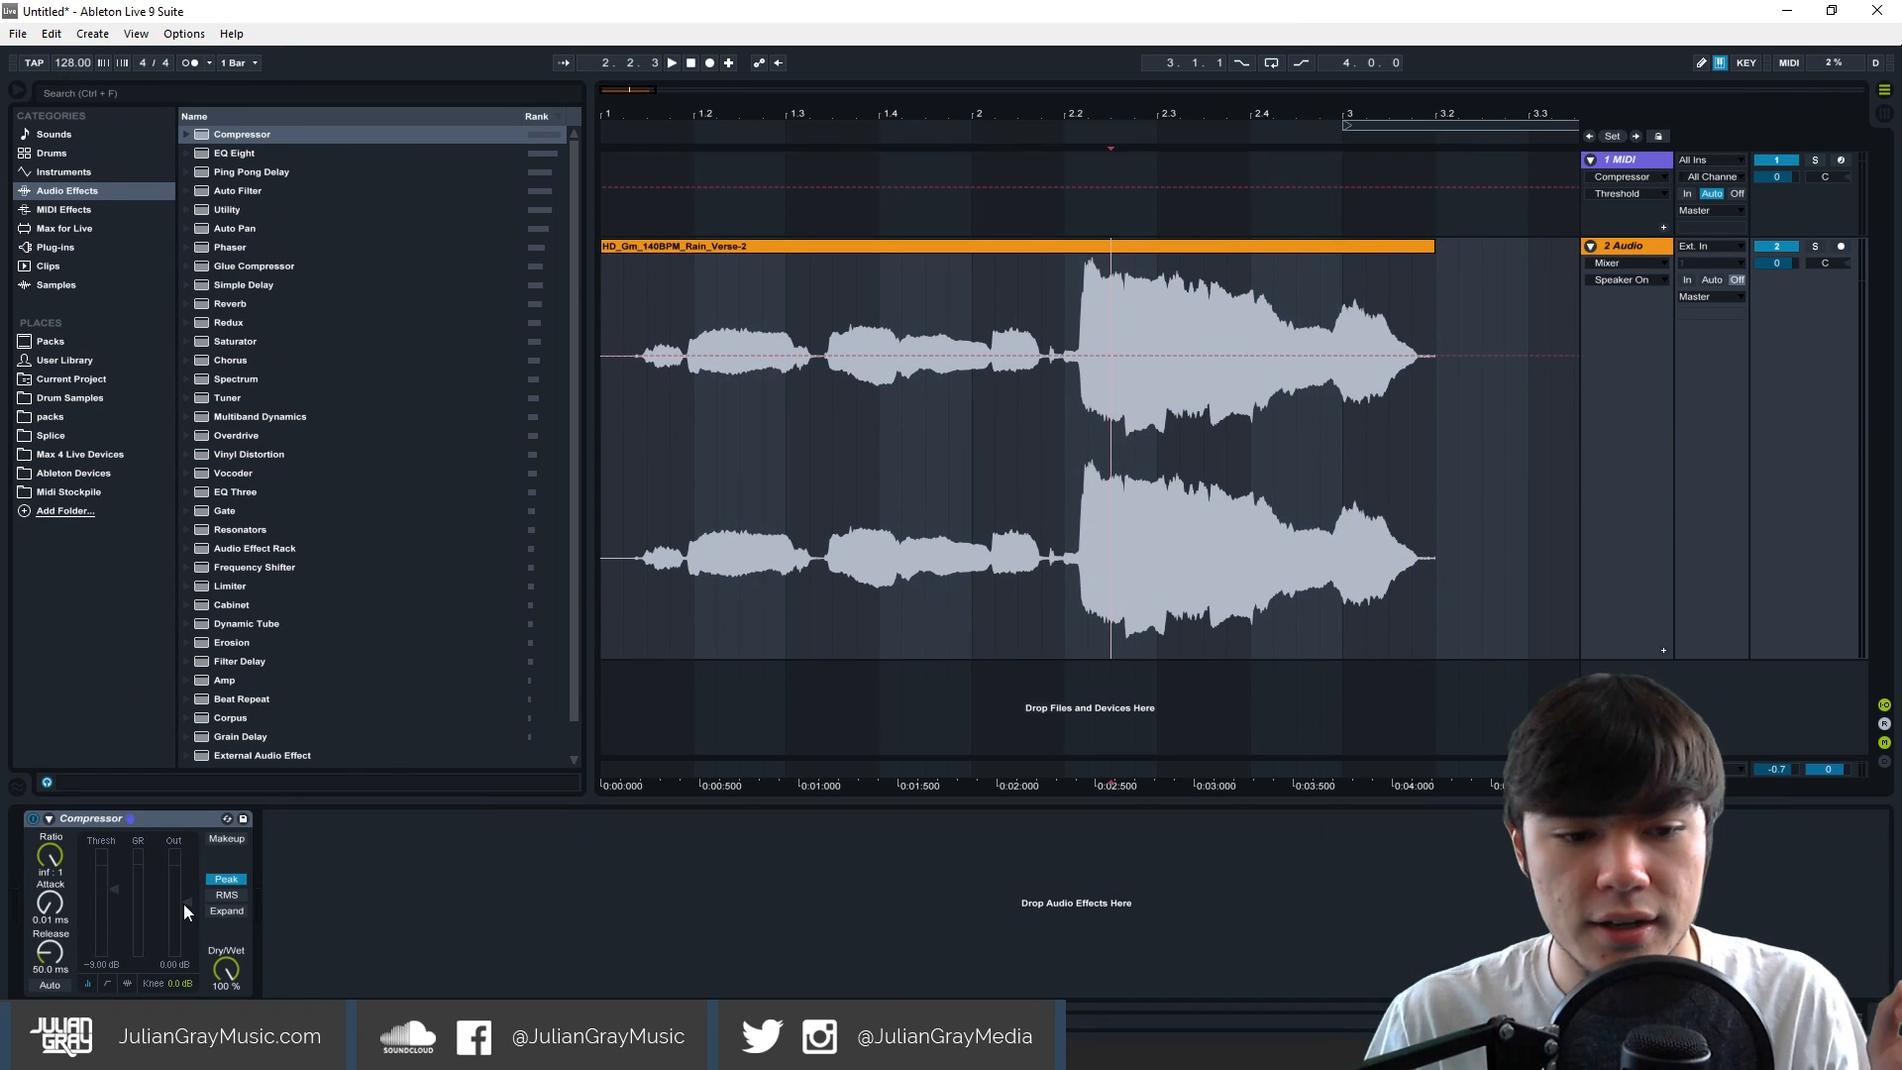
click(227, 839)
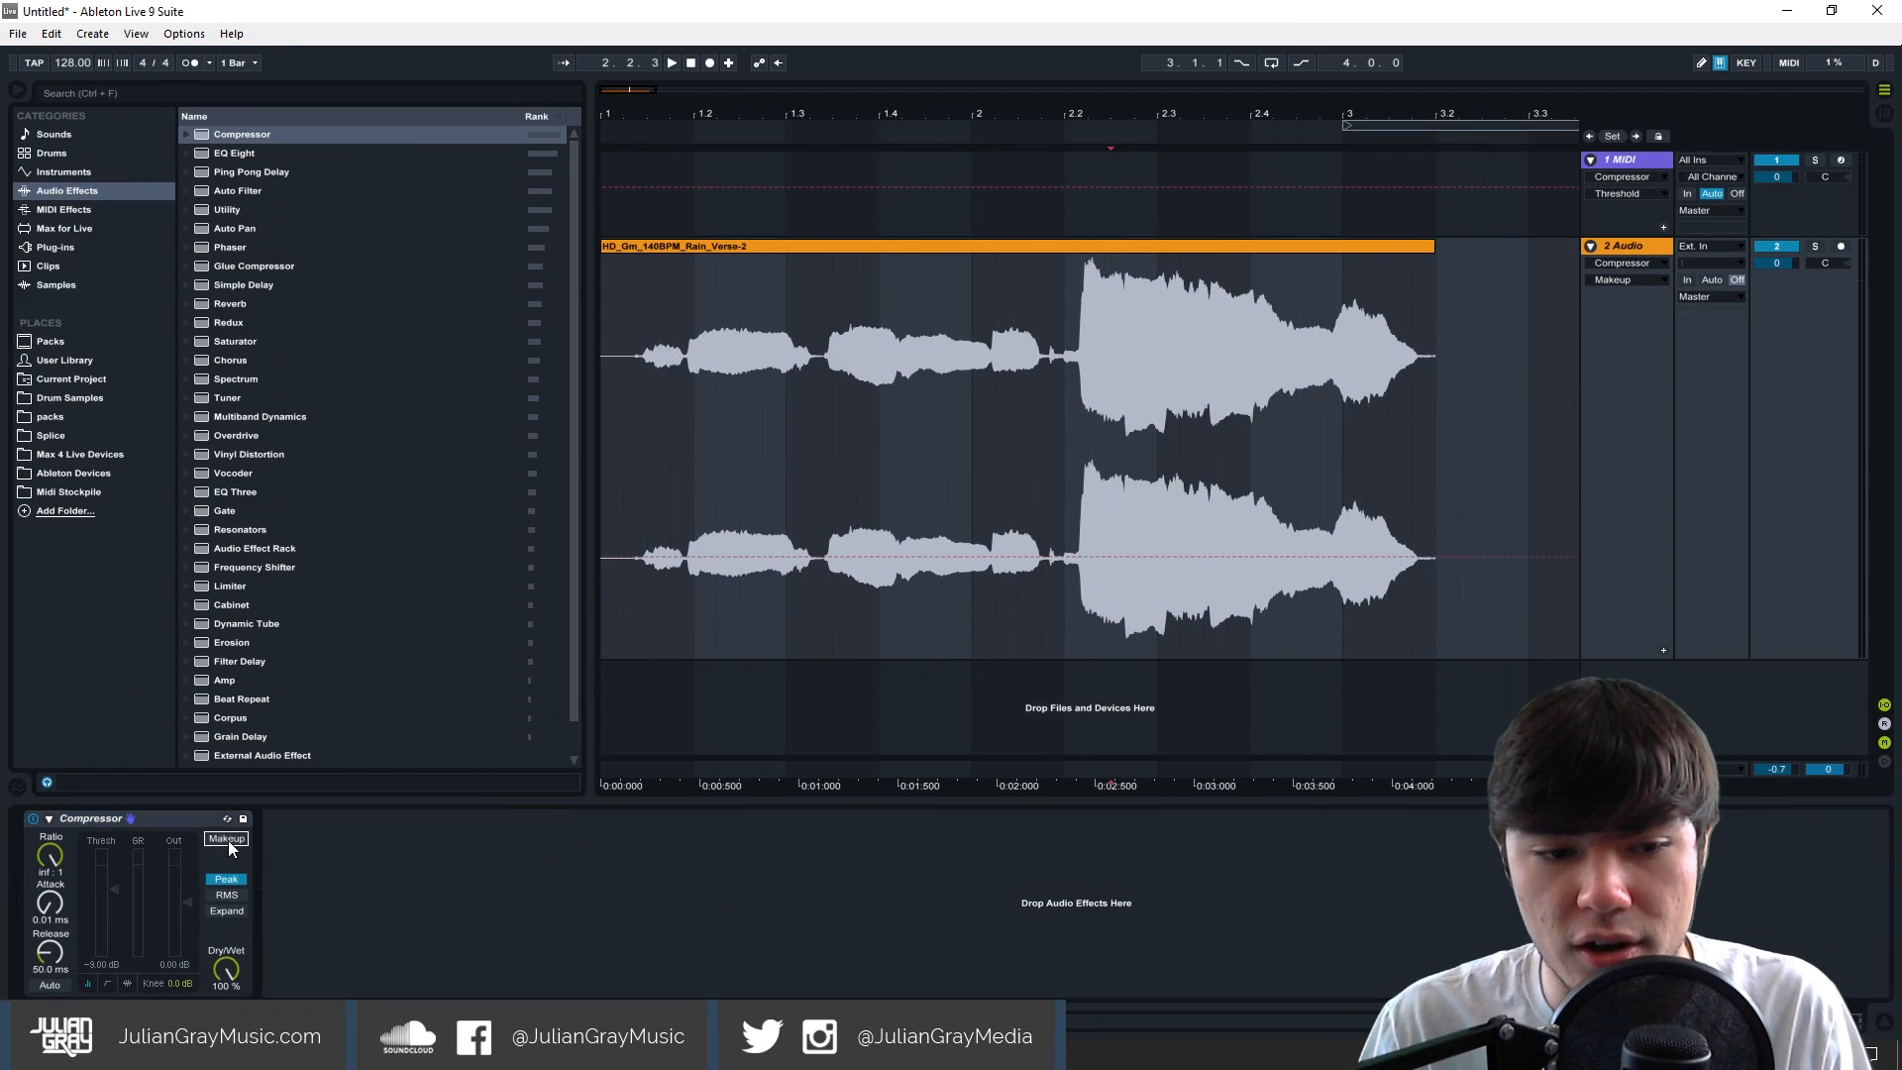
drag(182, 906, 182, 897)
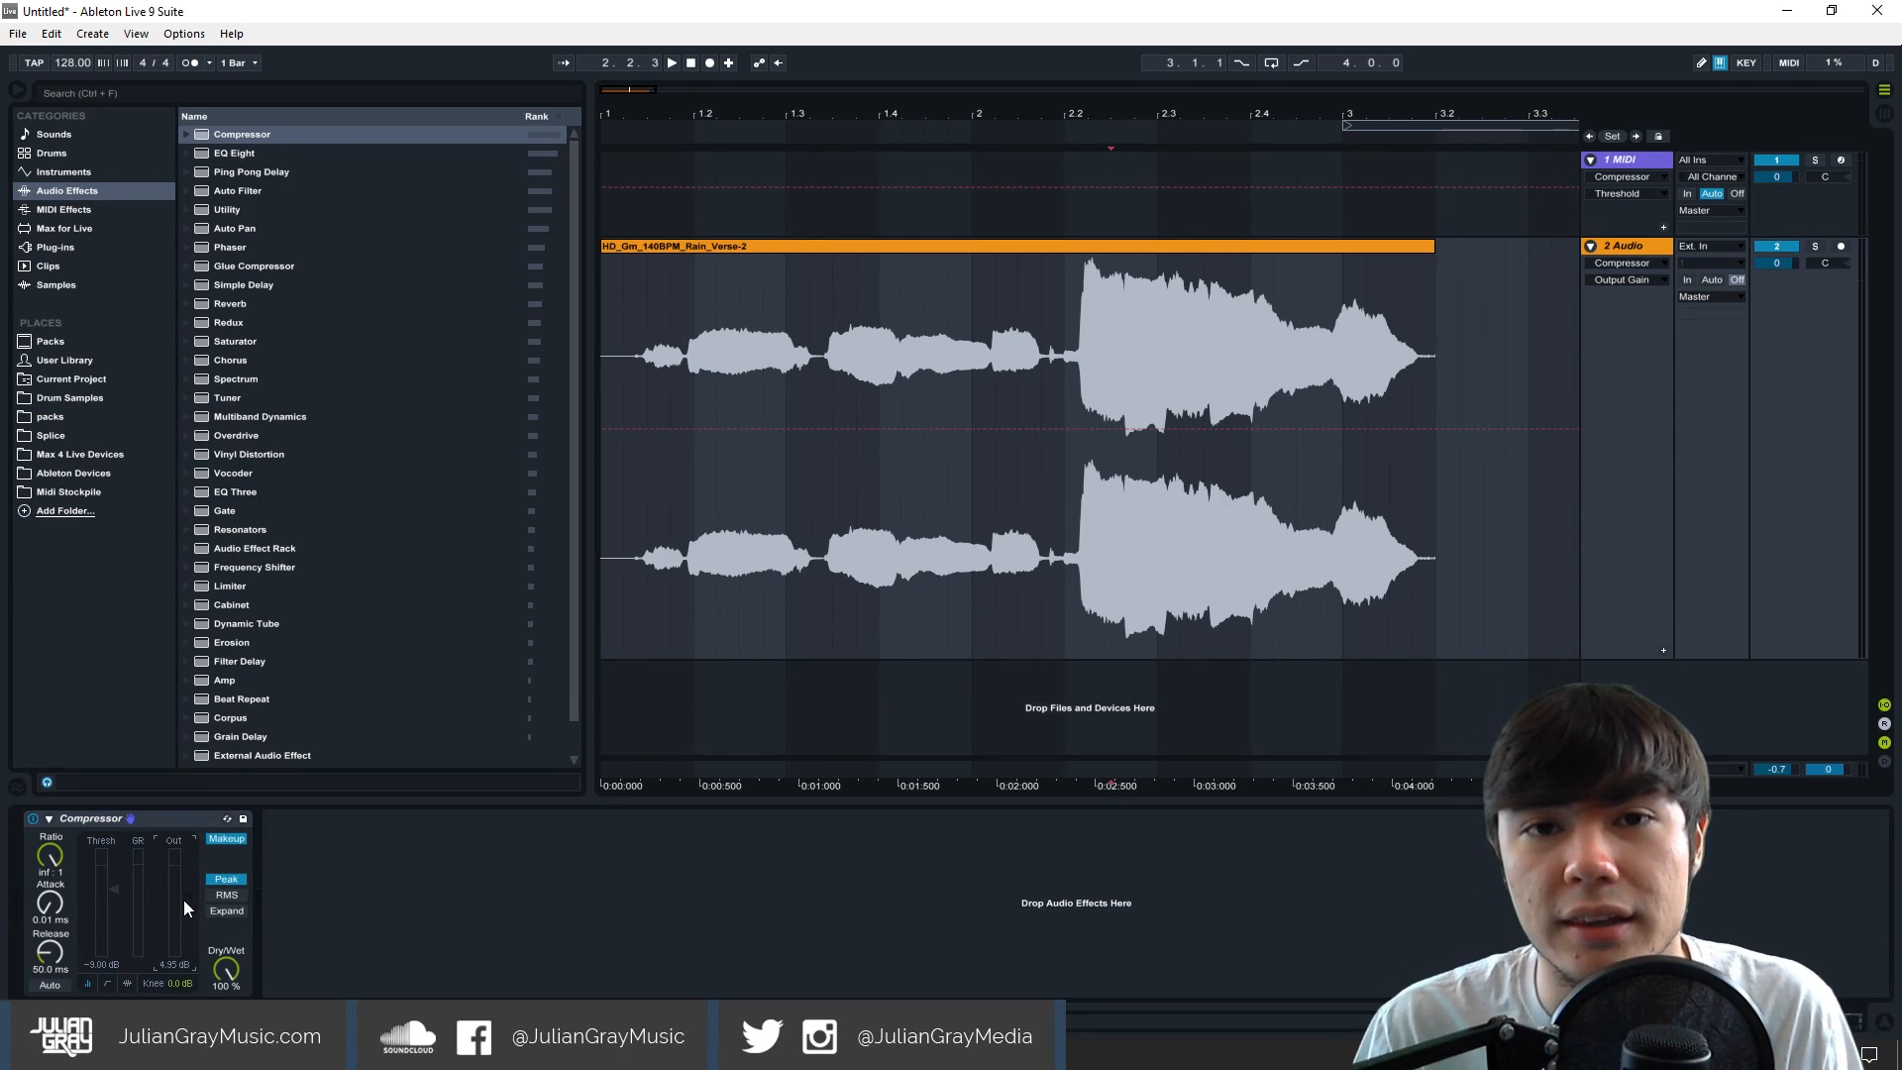
Increase the Compressor's output gain to 8.00 dB and highlight the loud phrase of the vocal clip from 2.2 to 3.2.
click(1086, 252)
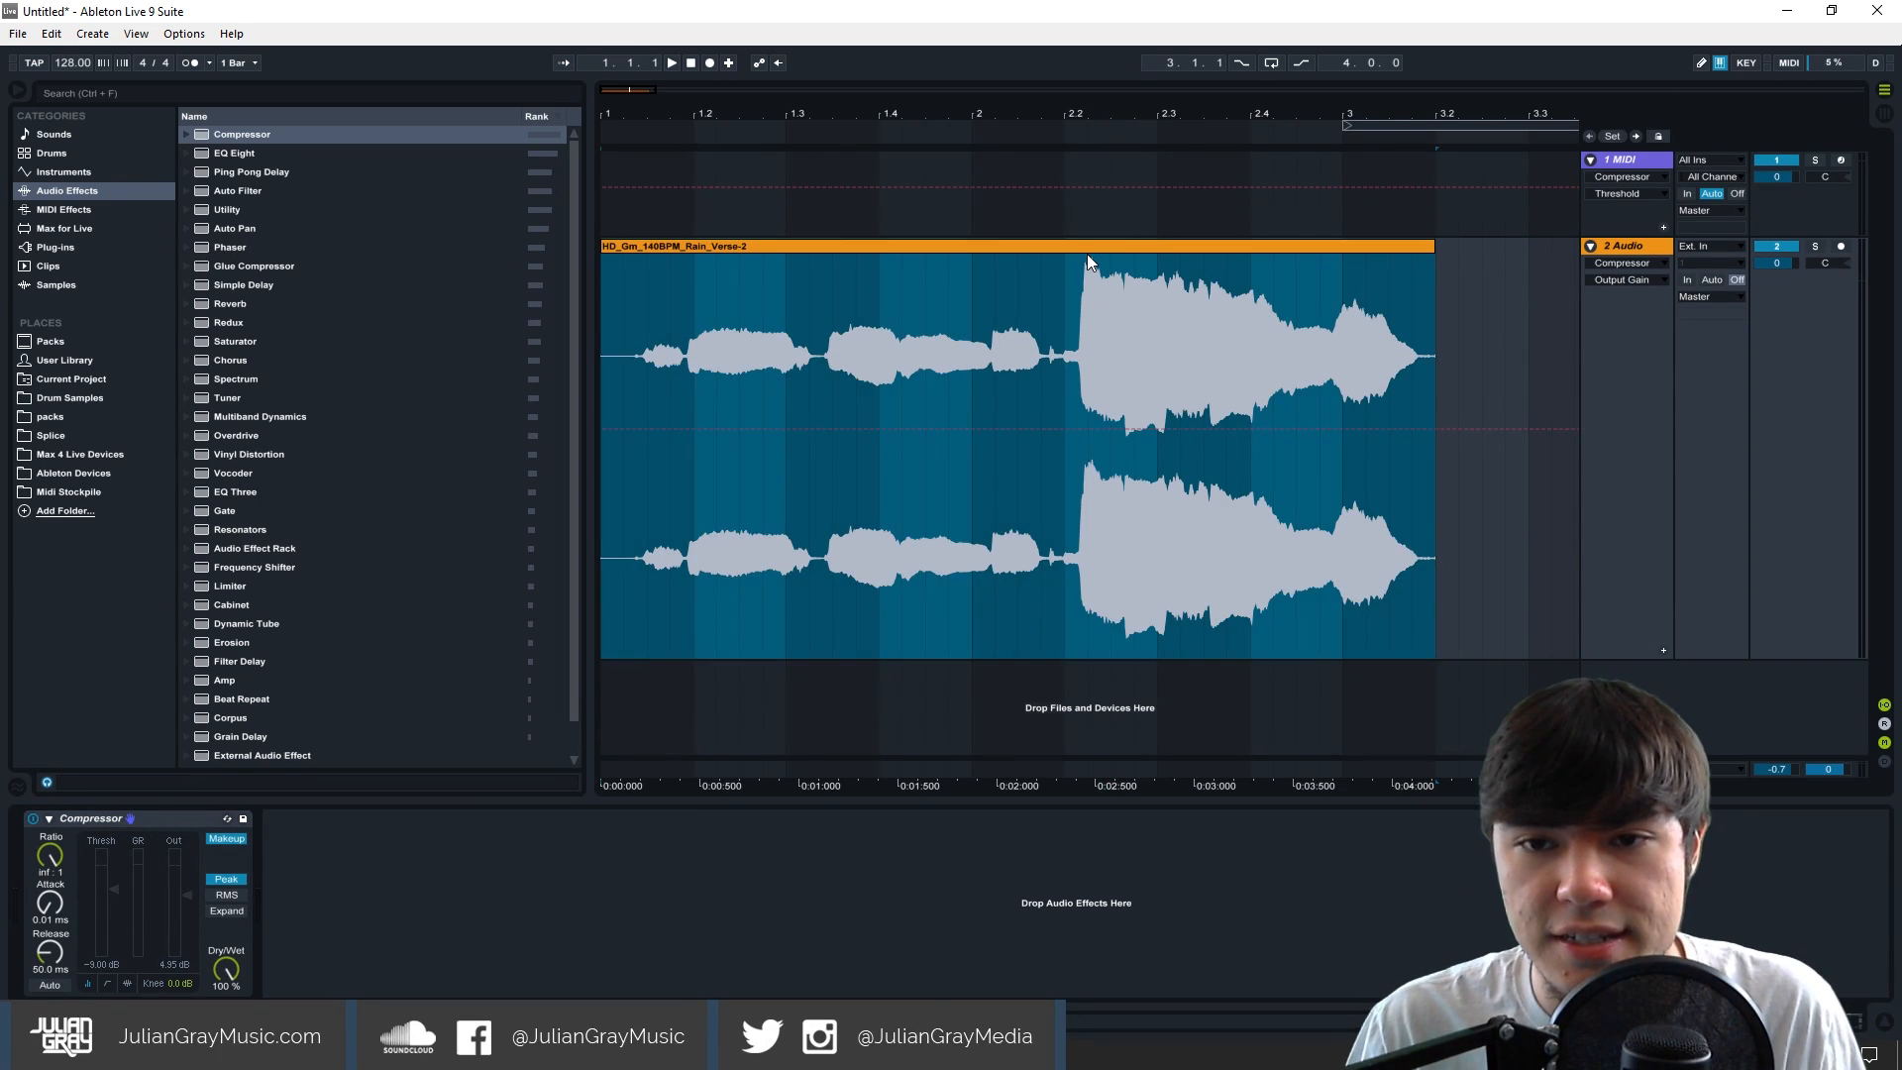
click(1083, 269)
click(1101, 270)
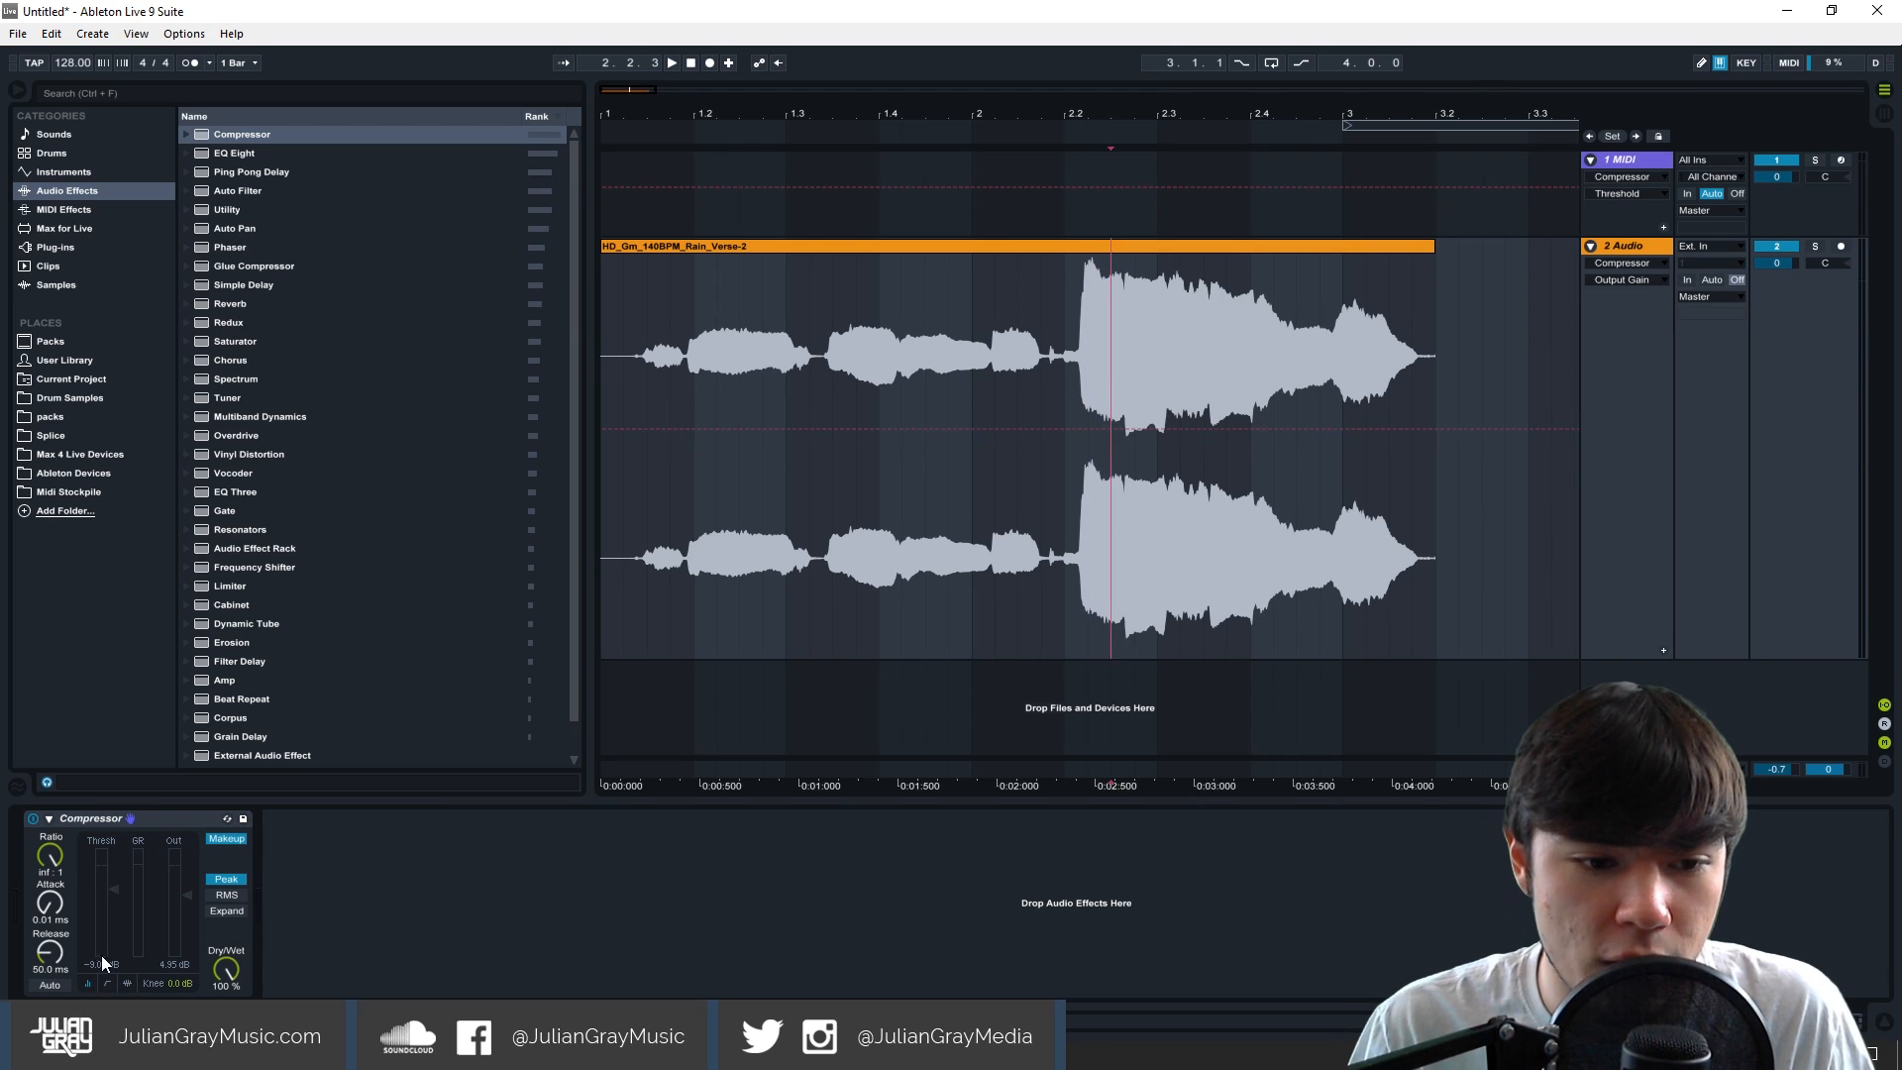
click(1040, 390)
drag(1067, 266, 1429, 276)
click(1432, 275)
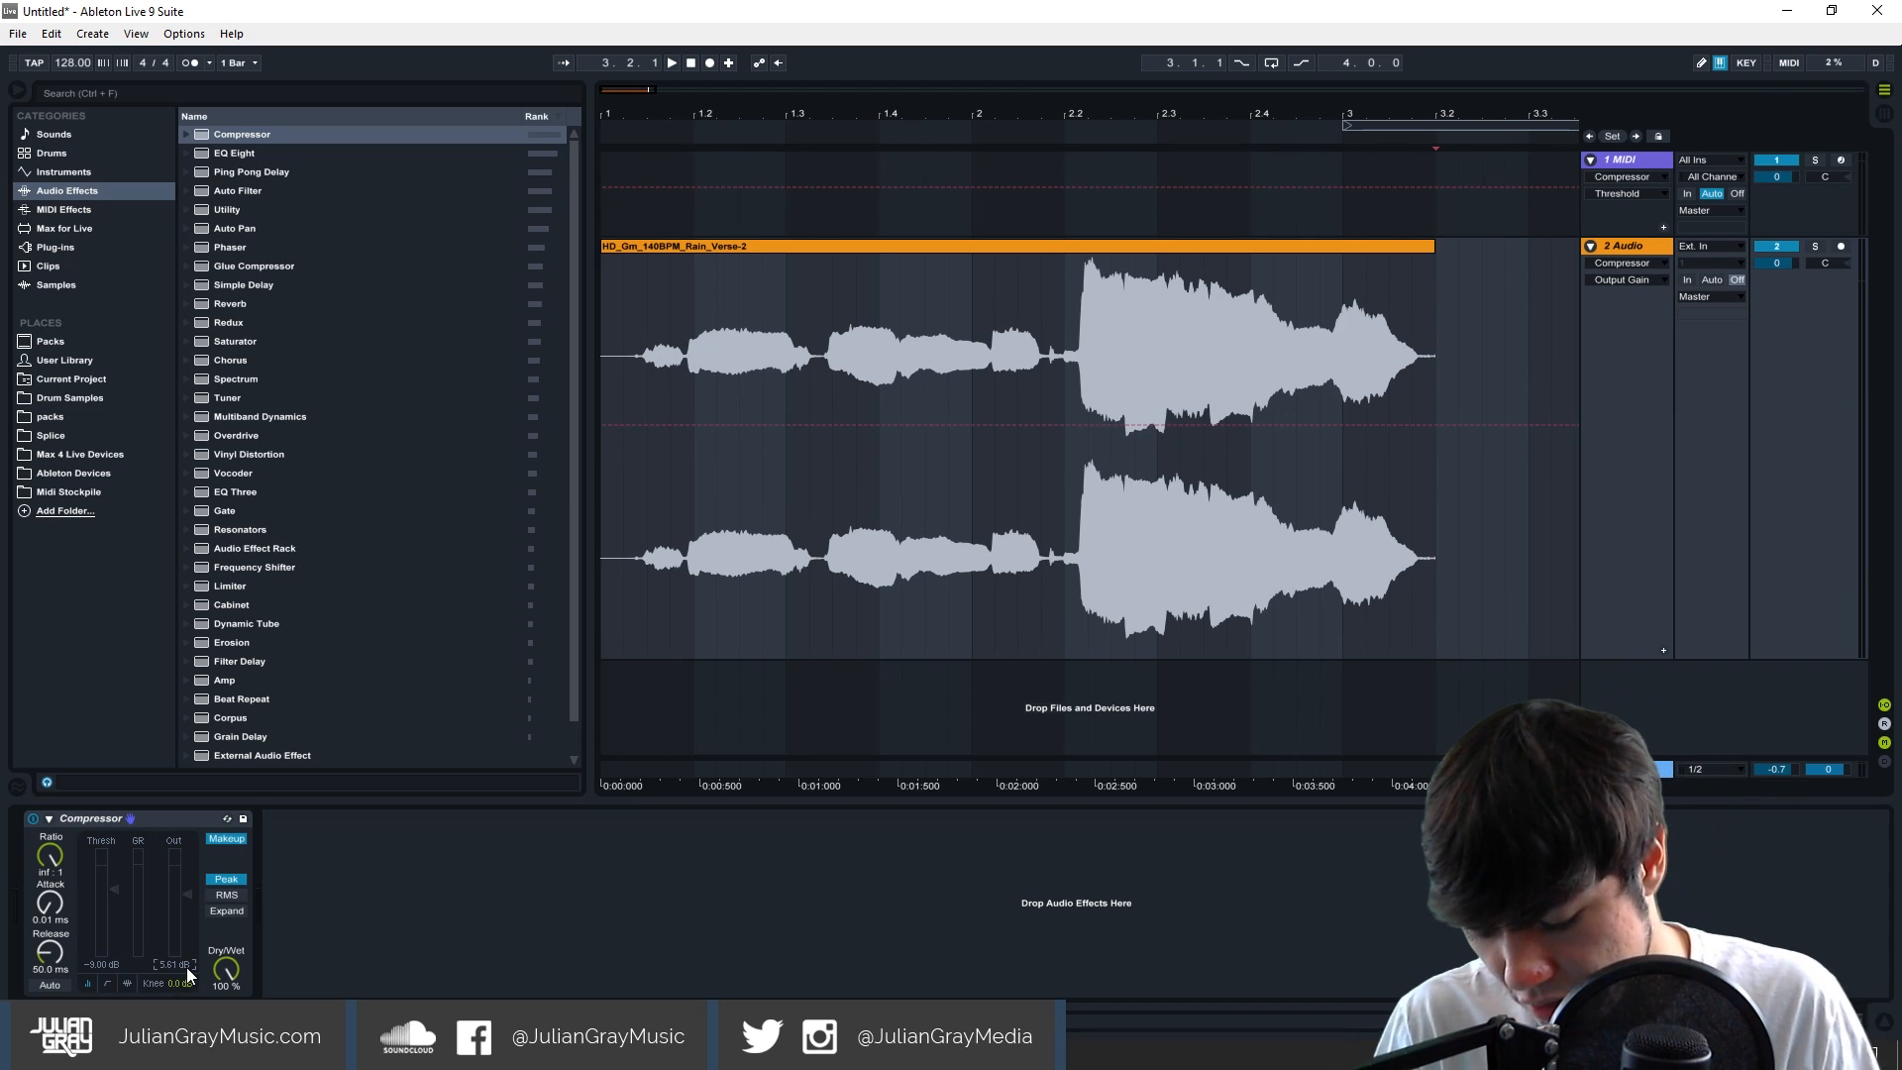
drag(1066, 327, 1440, 323)
click(1438, 324)
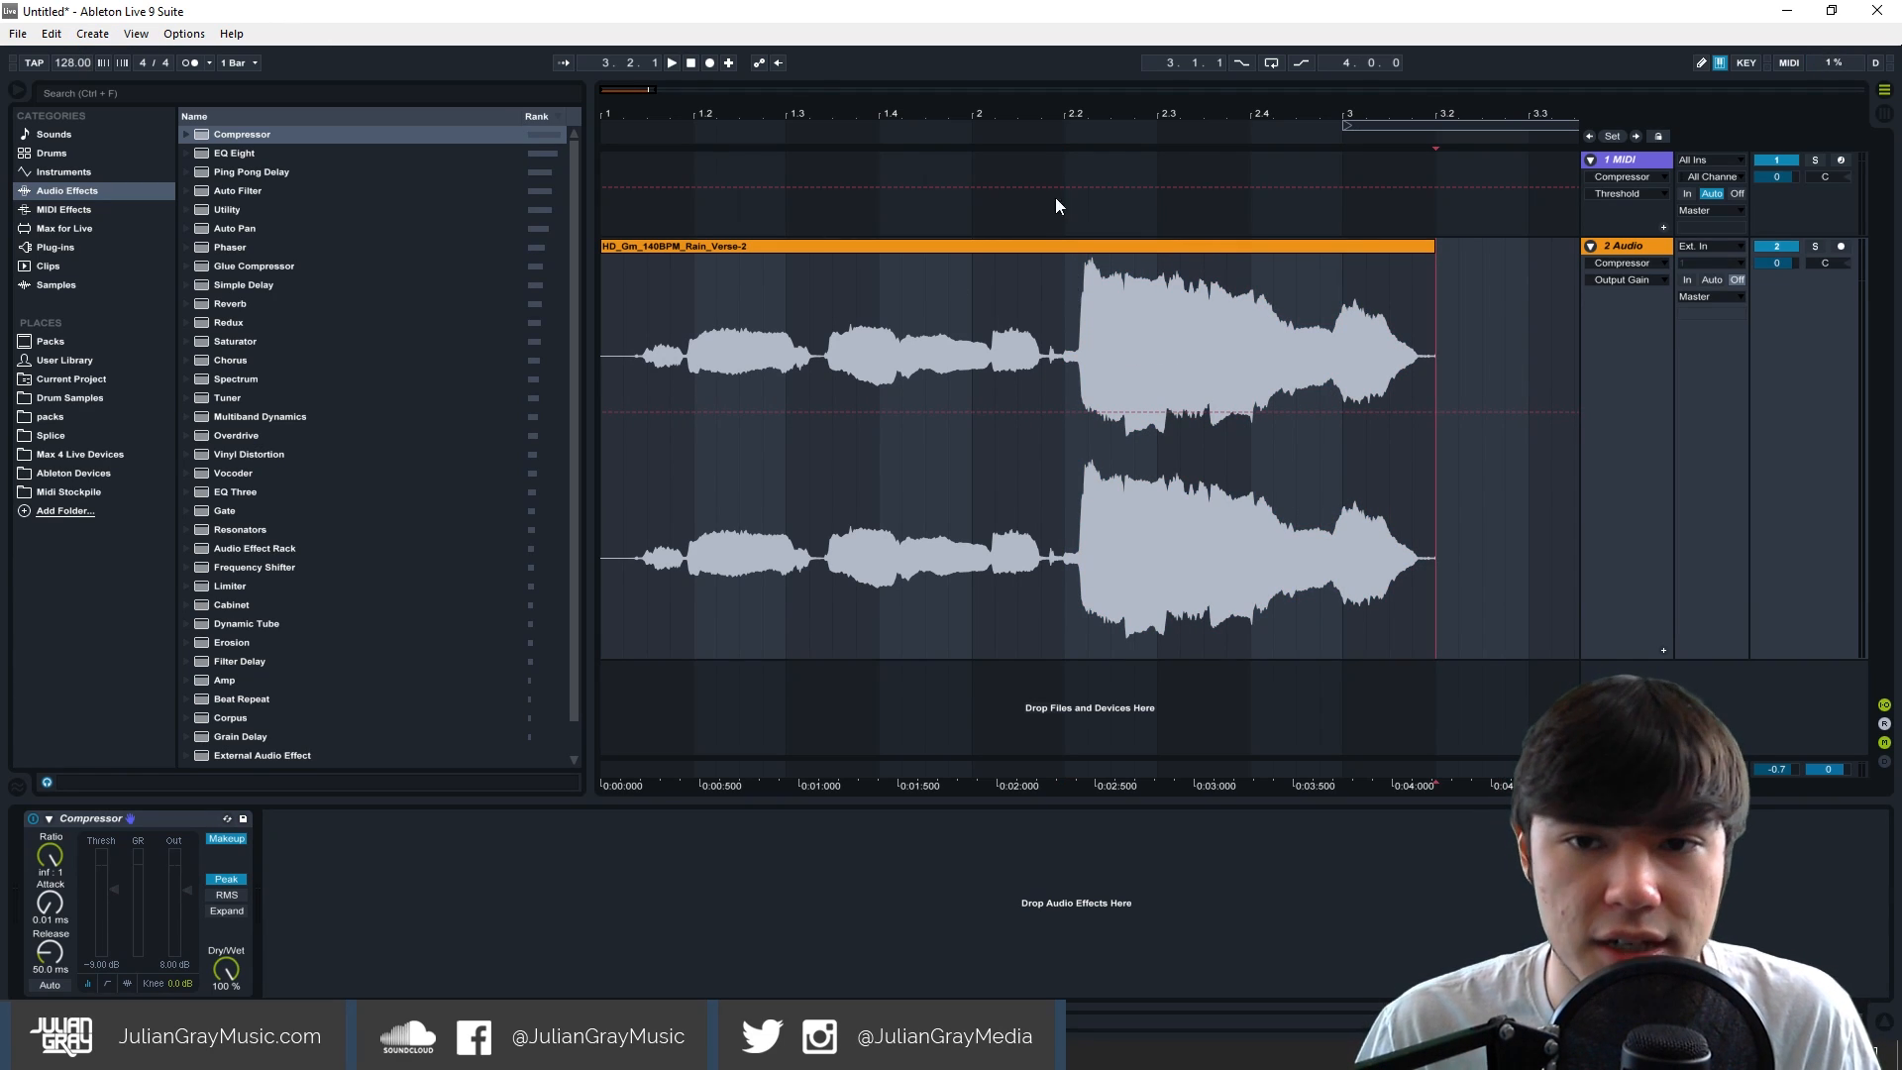
Freeze and flatten the Audio track to render the vocal with Makeup on, and check the loud phrase starting at 2.2.
right_click(1045, 248)
click(1090, 511)
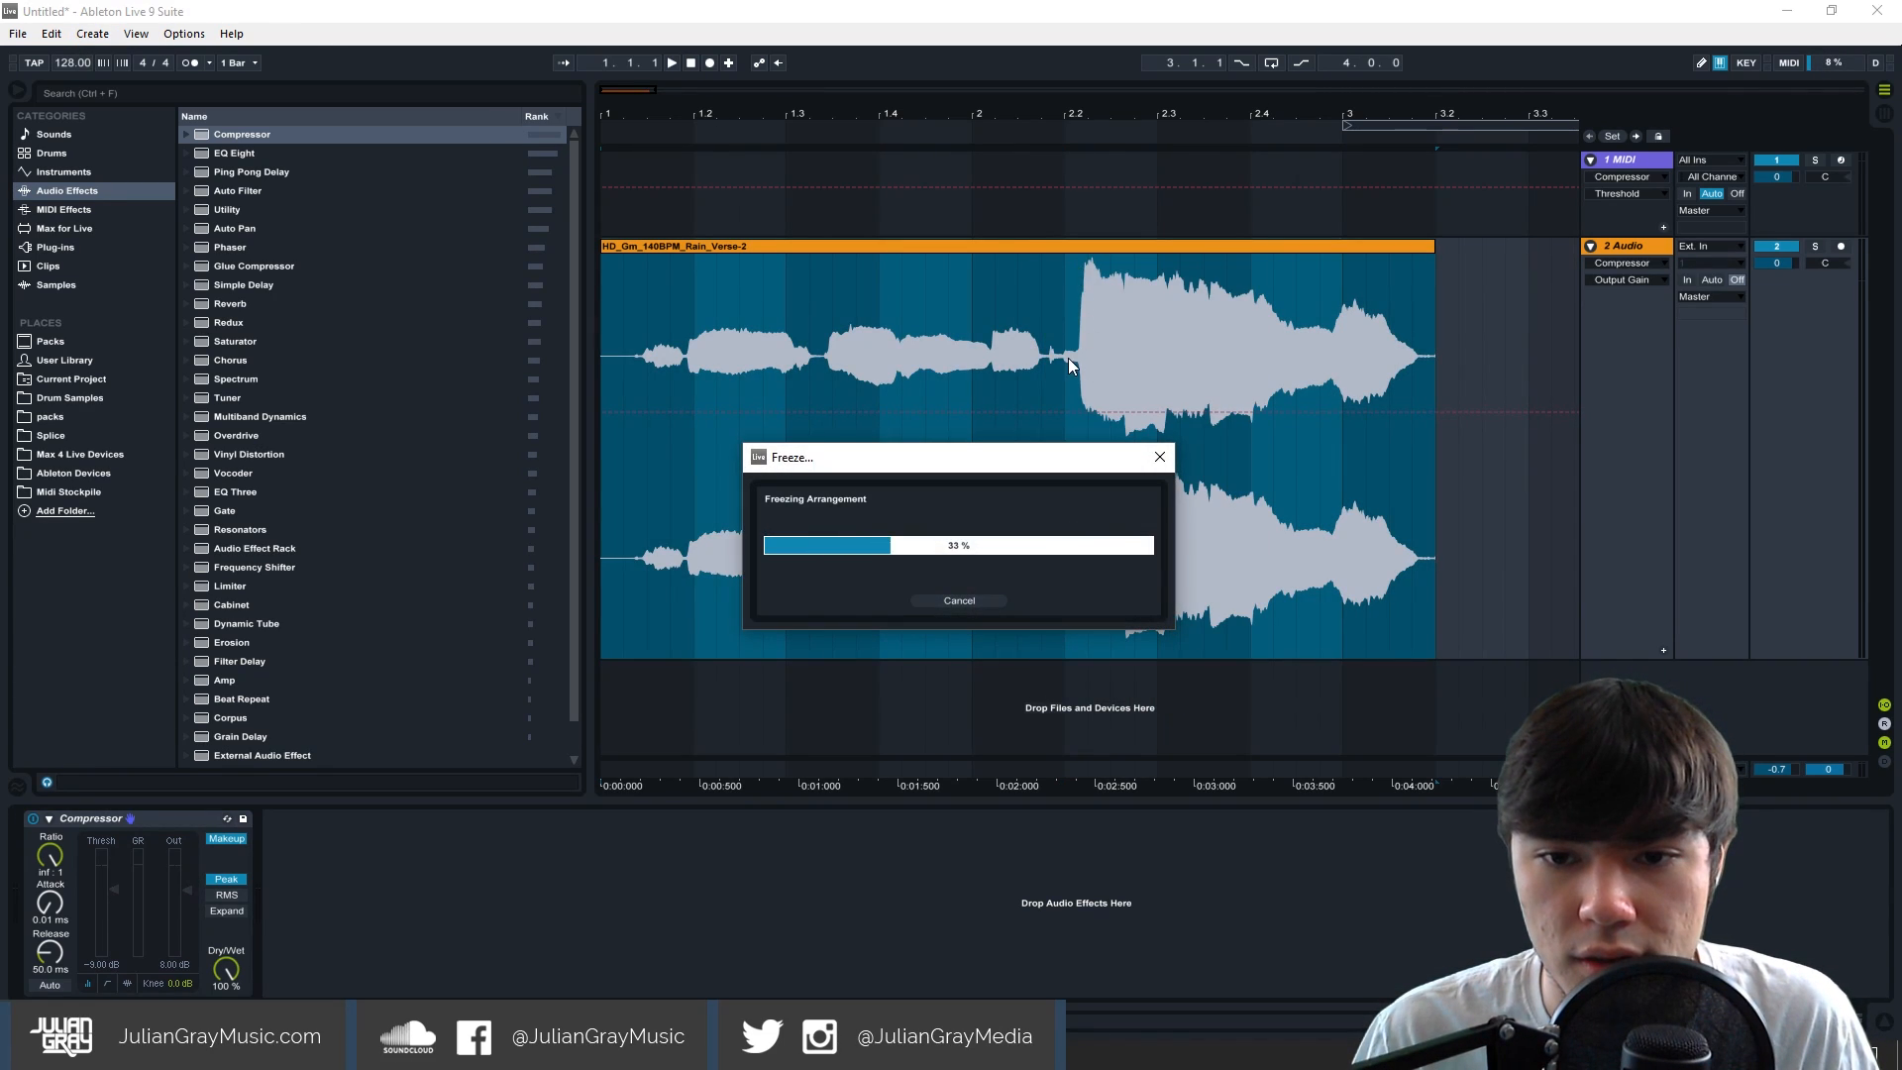
right_click(1141, 252)
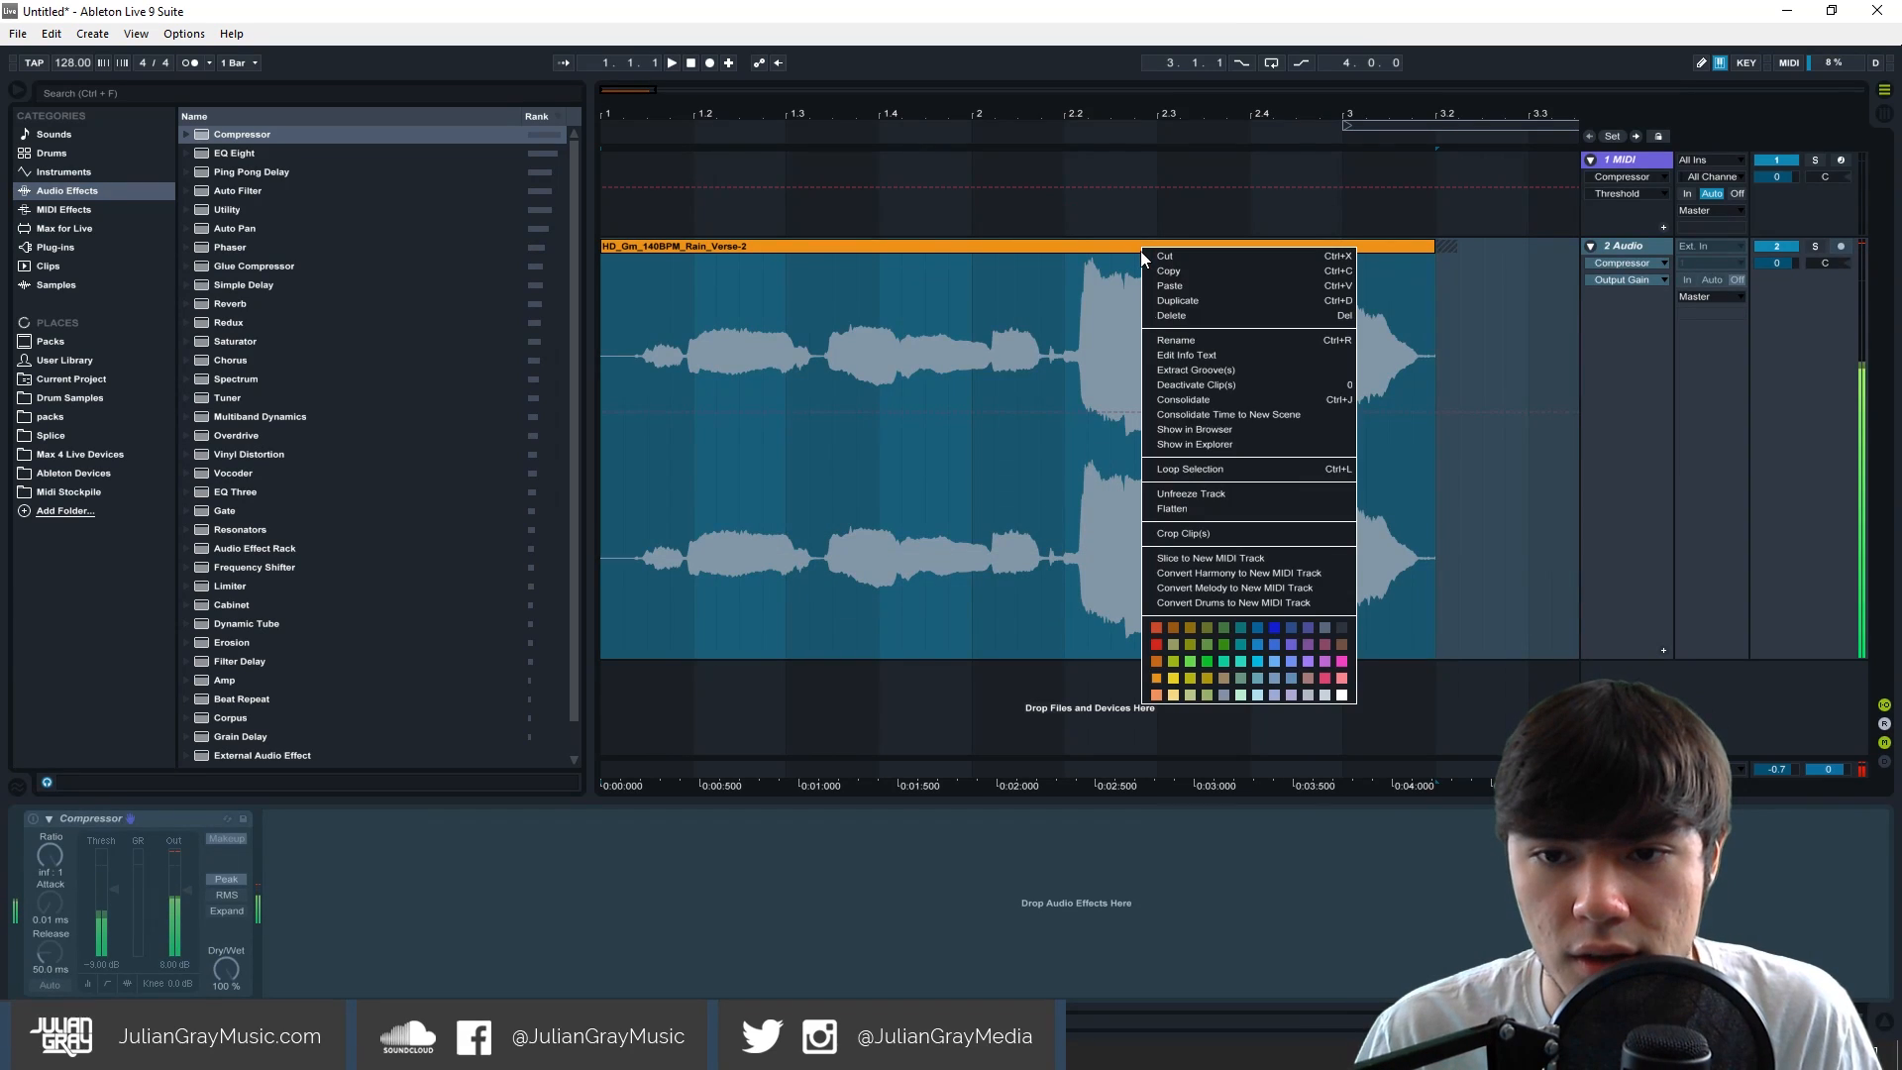
click(1180, 509)
click(1065, 317)
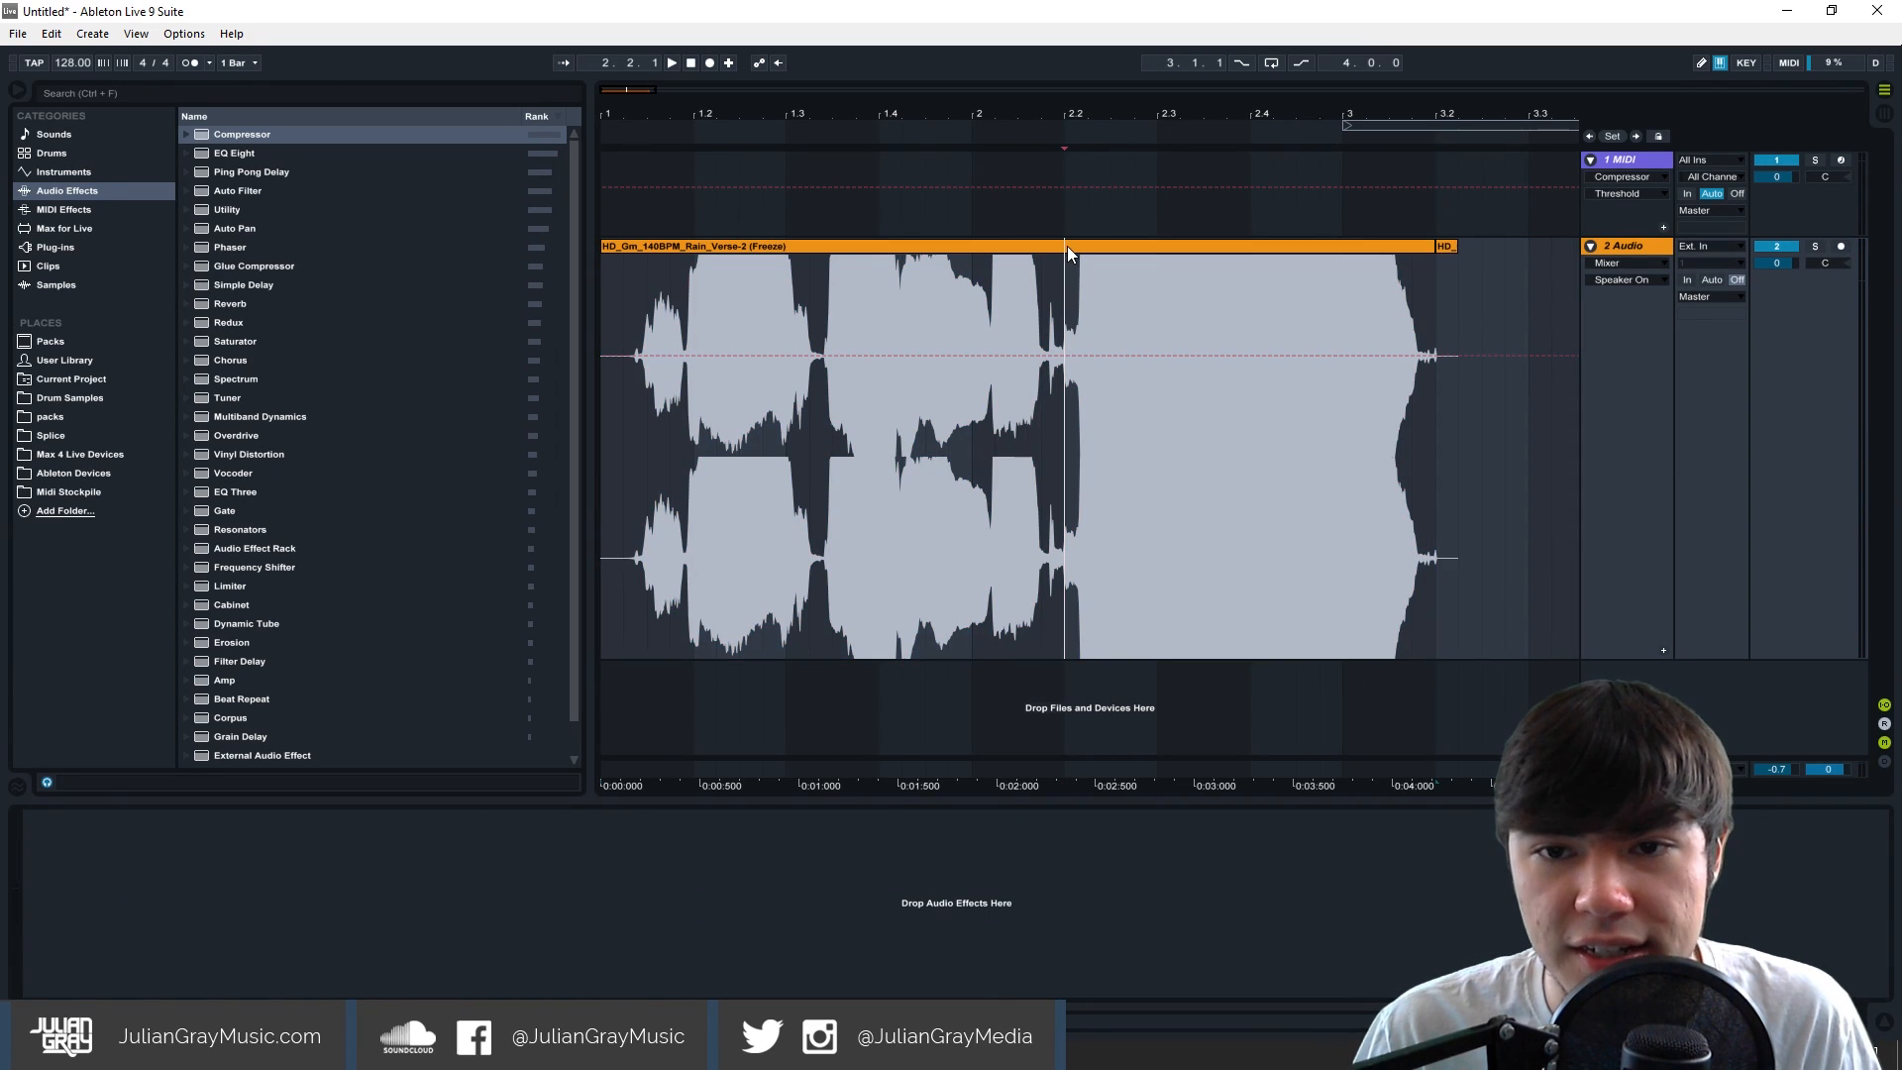
click(1067, 246)
click(1069, 286)
click(1056, 250)
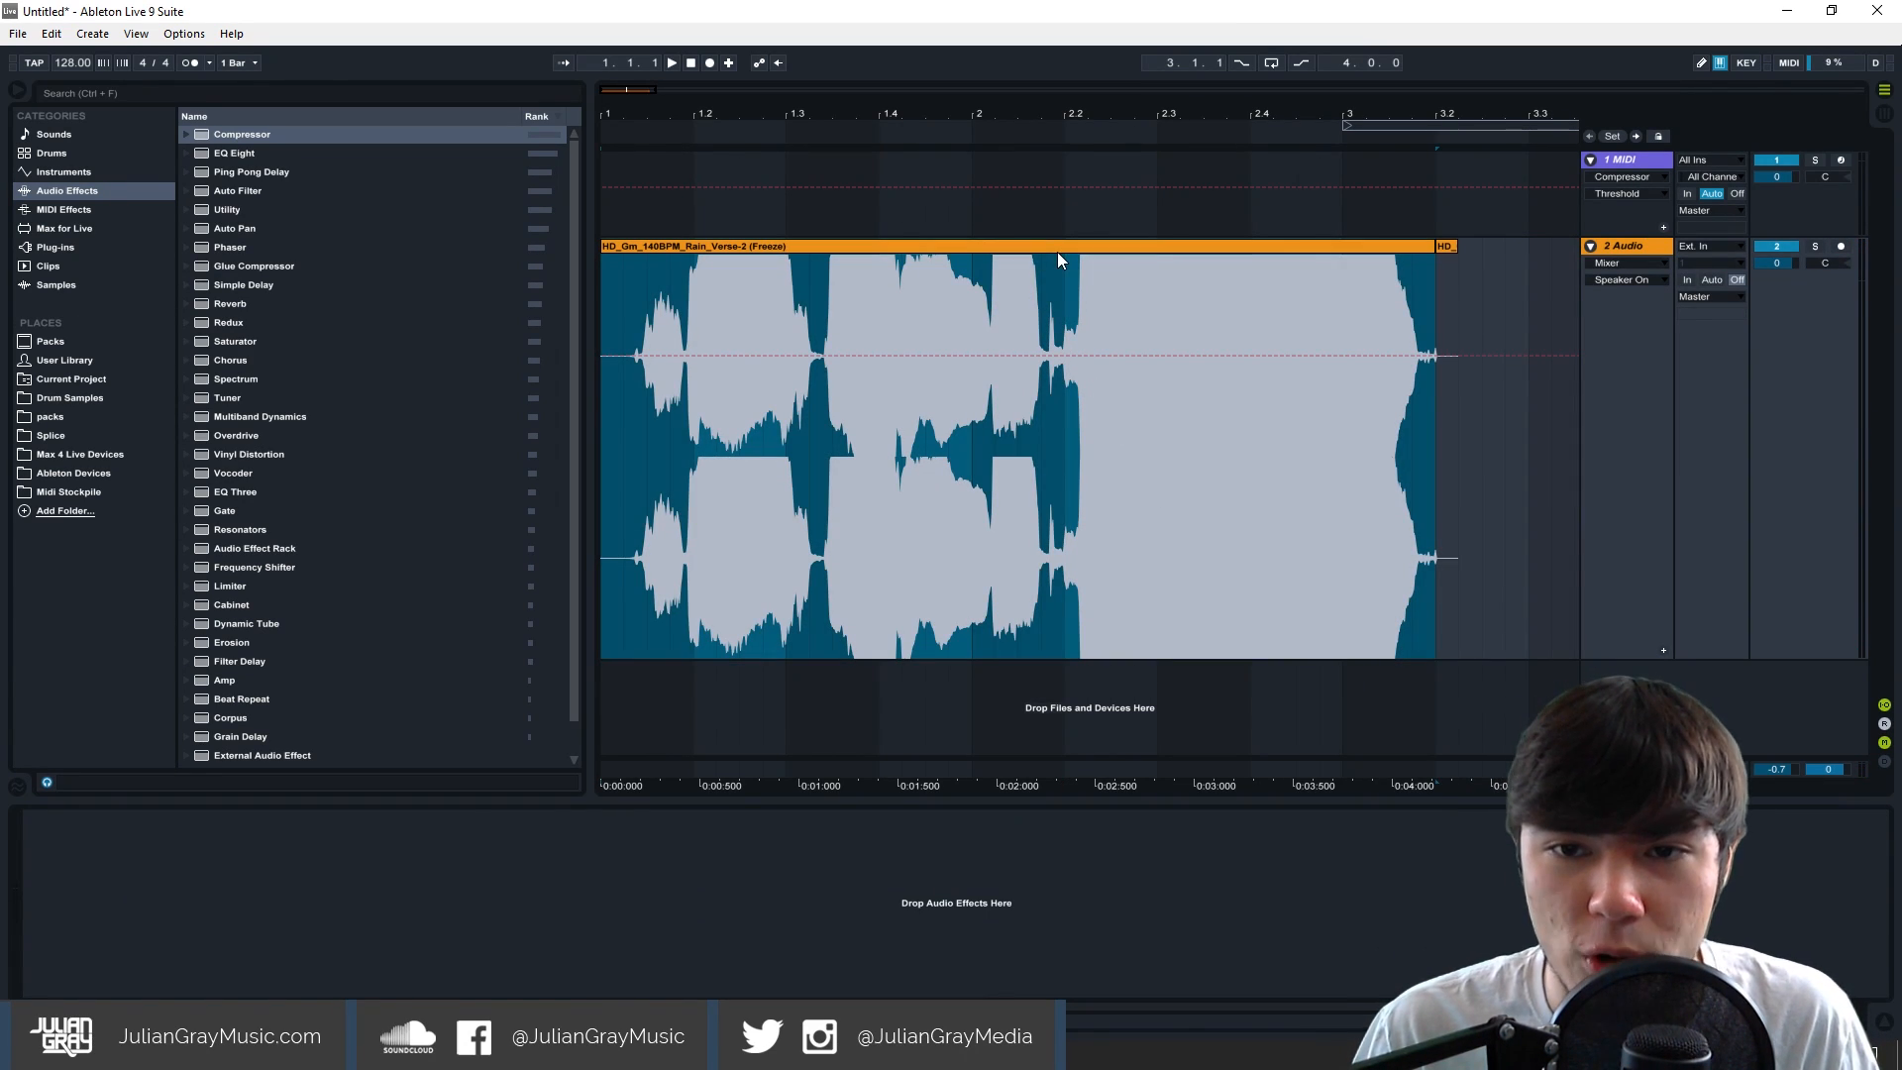
Undo the flatten and freeze of the Audio track to bring back the editable Compressor.
click(51, 34)
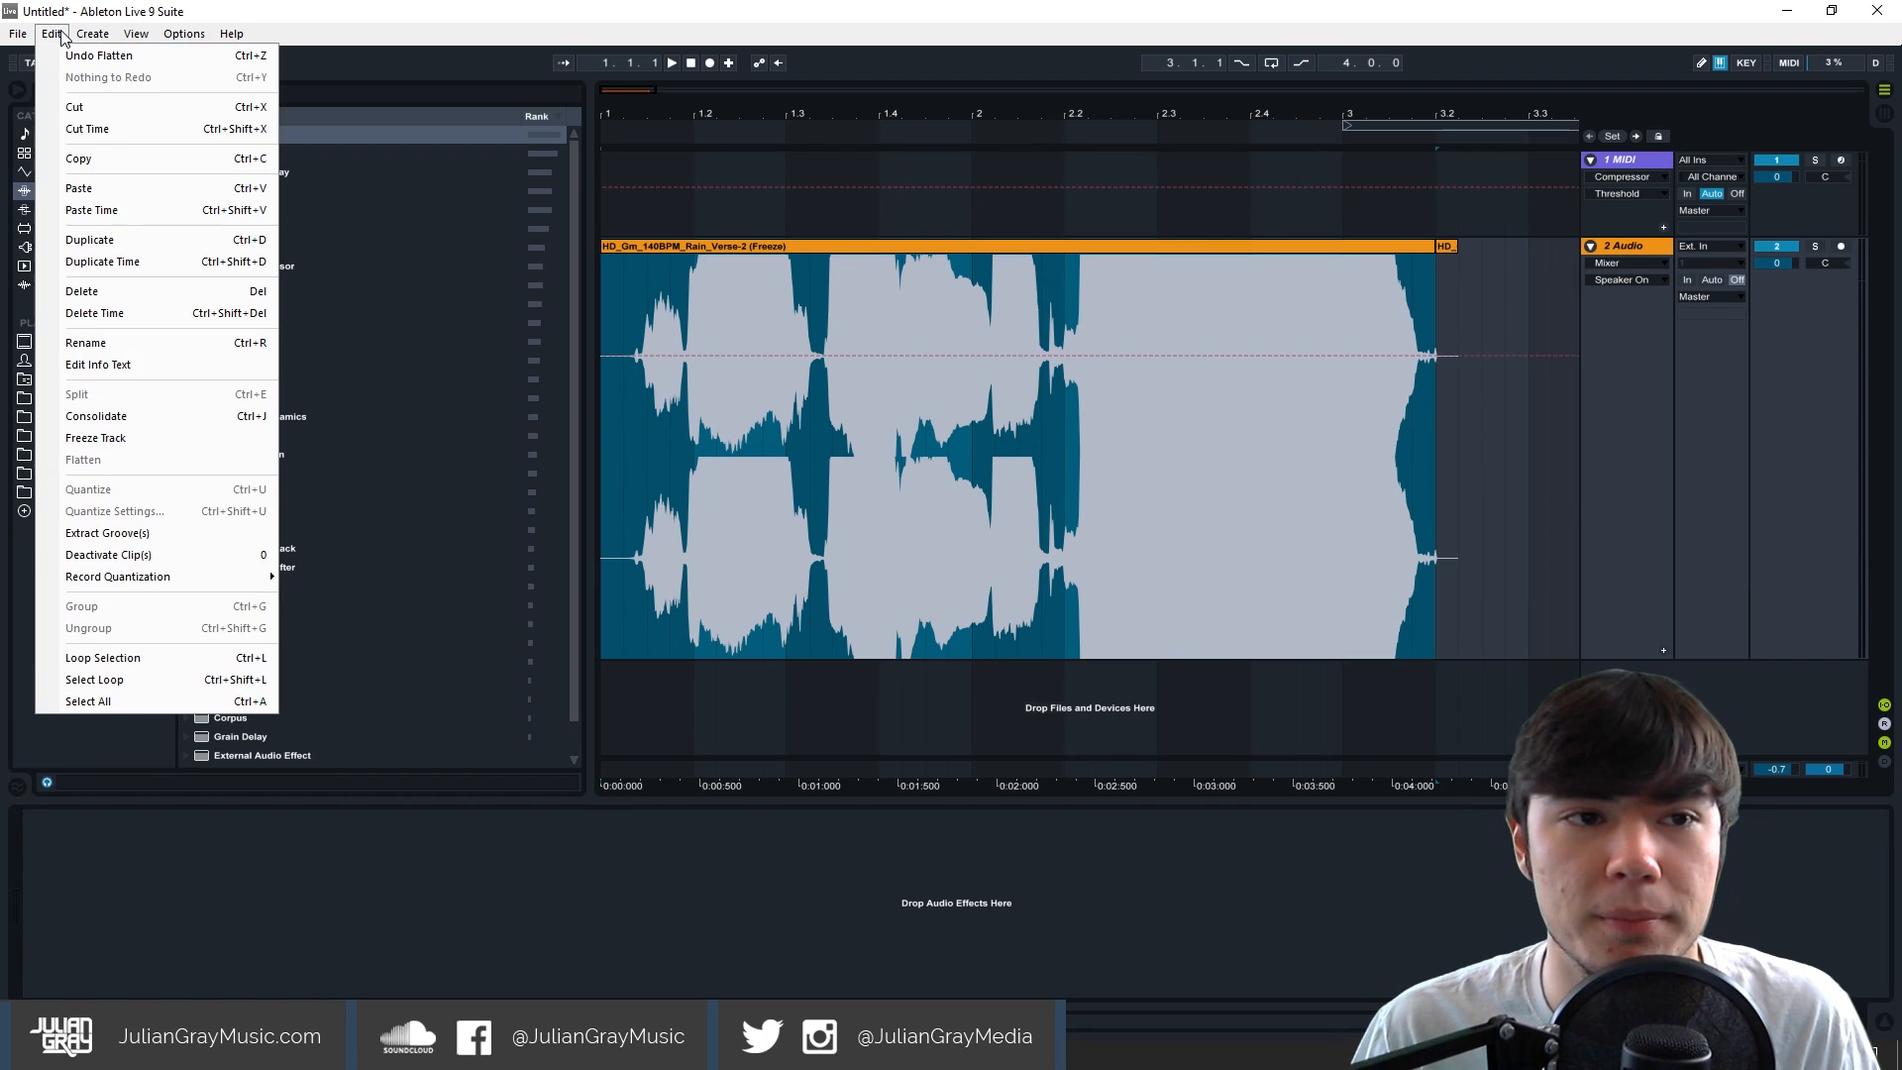
mouse_move(92, 34)
click(1104, 314)
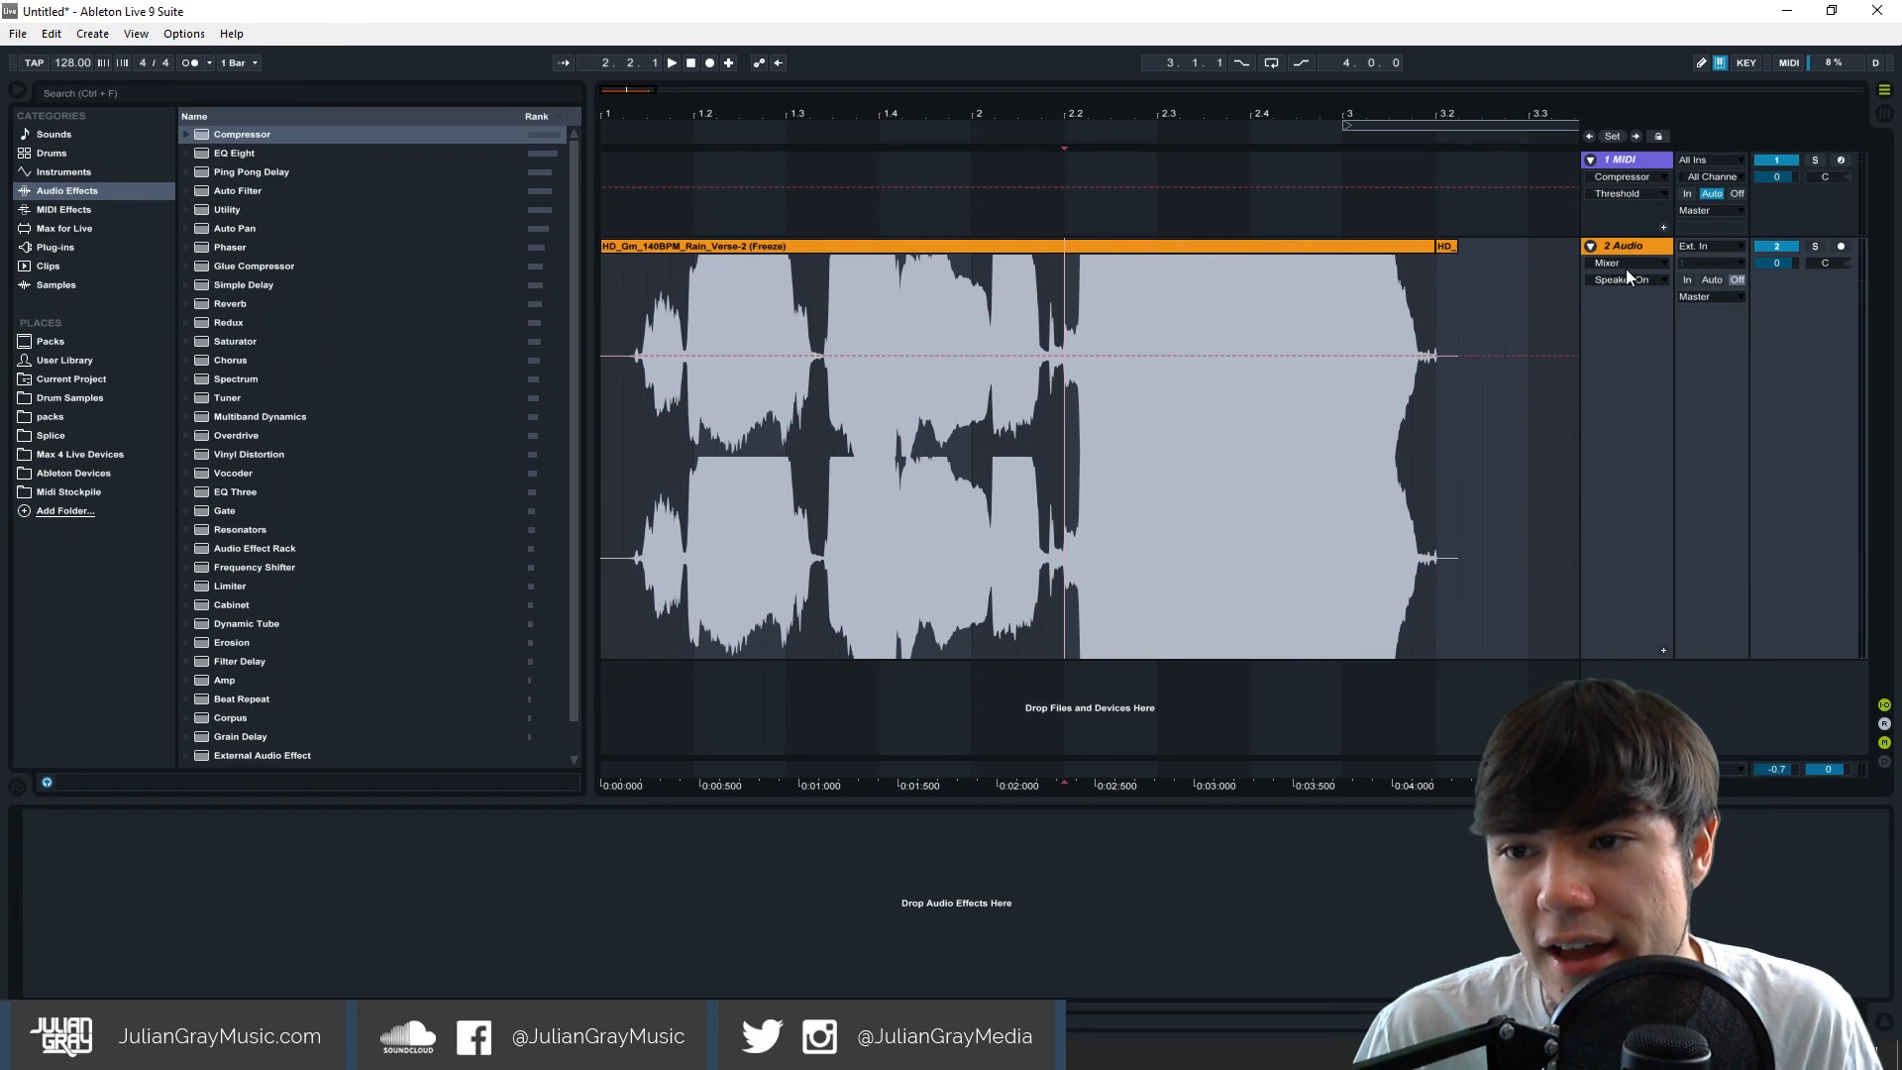
click(52, 33)
click(81, 53)
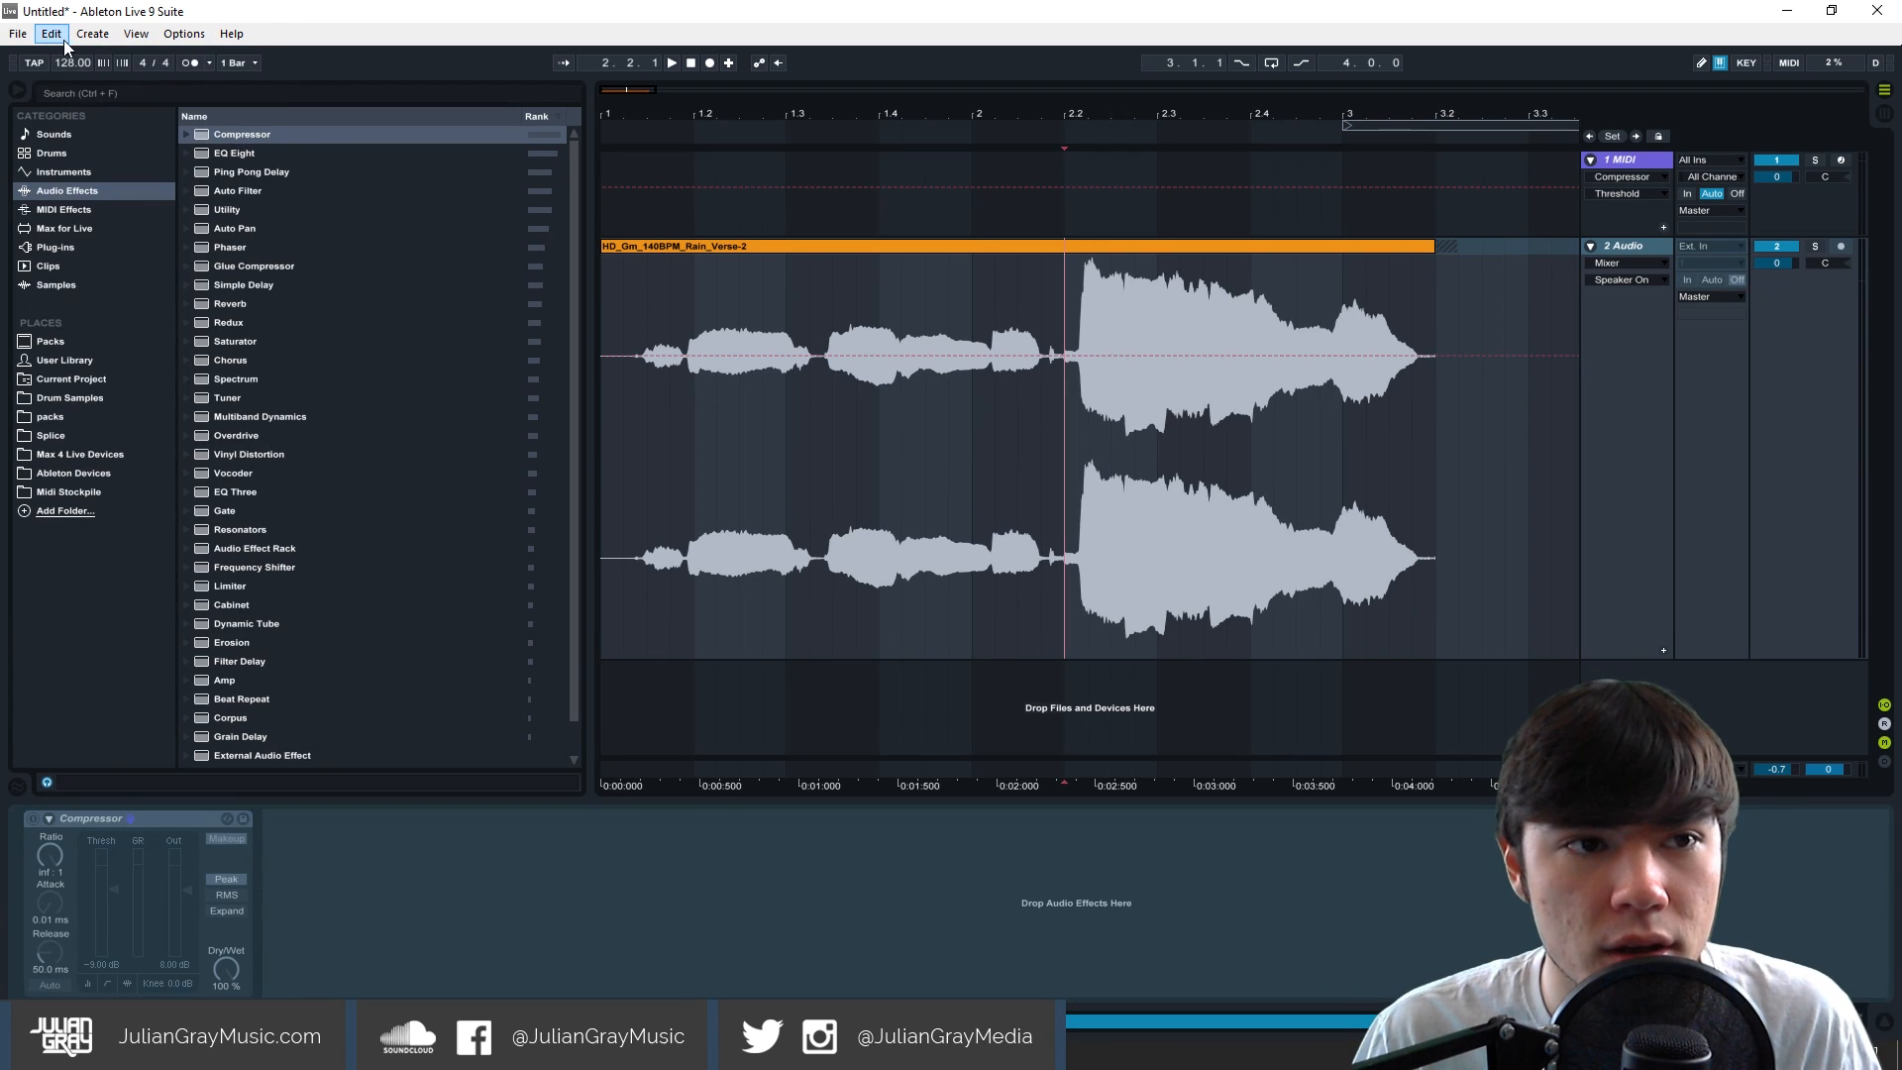
click(52, 34)
click(84, 54)
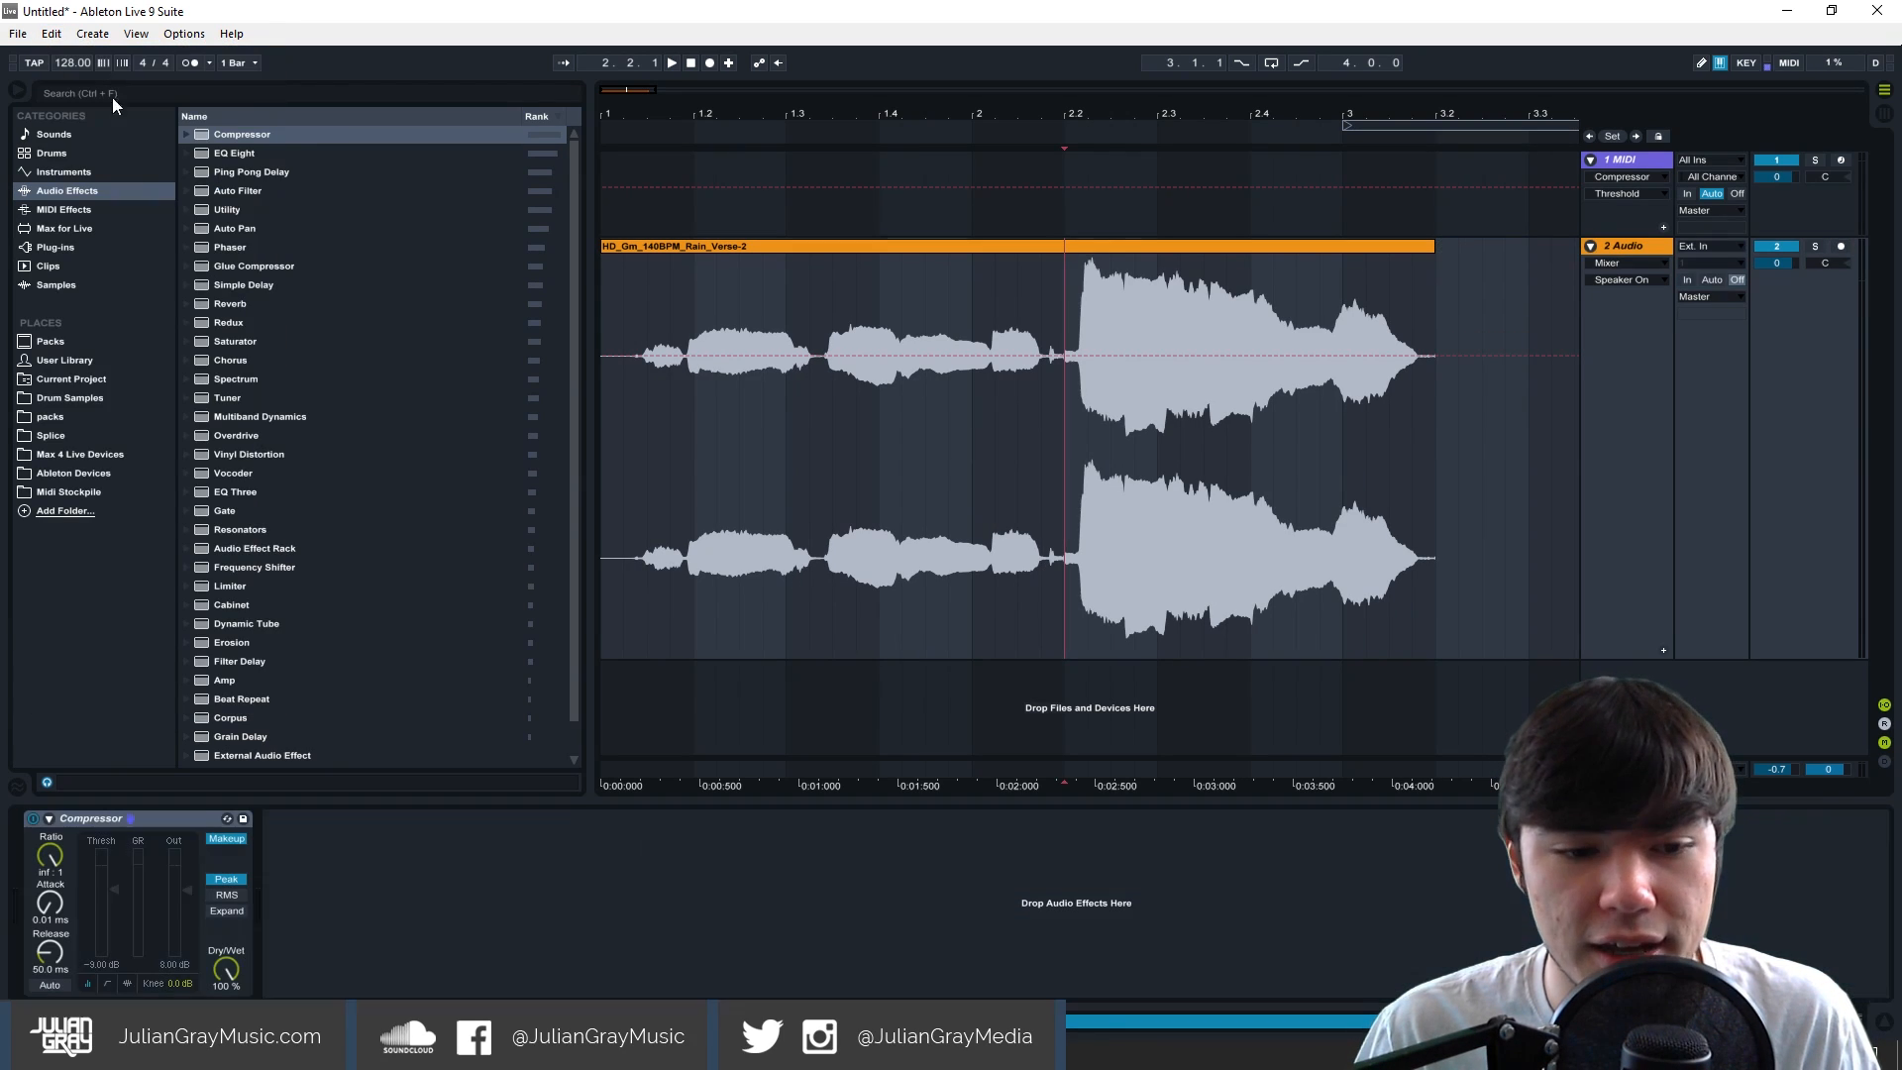
Lower the Compressor's output gain to 2.31 dB, and freeze and flatten the Audio track.
click(186, 883)
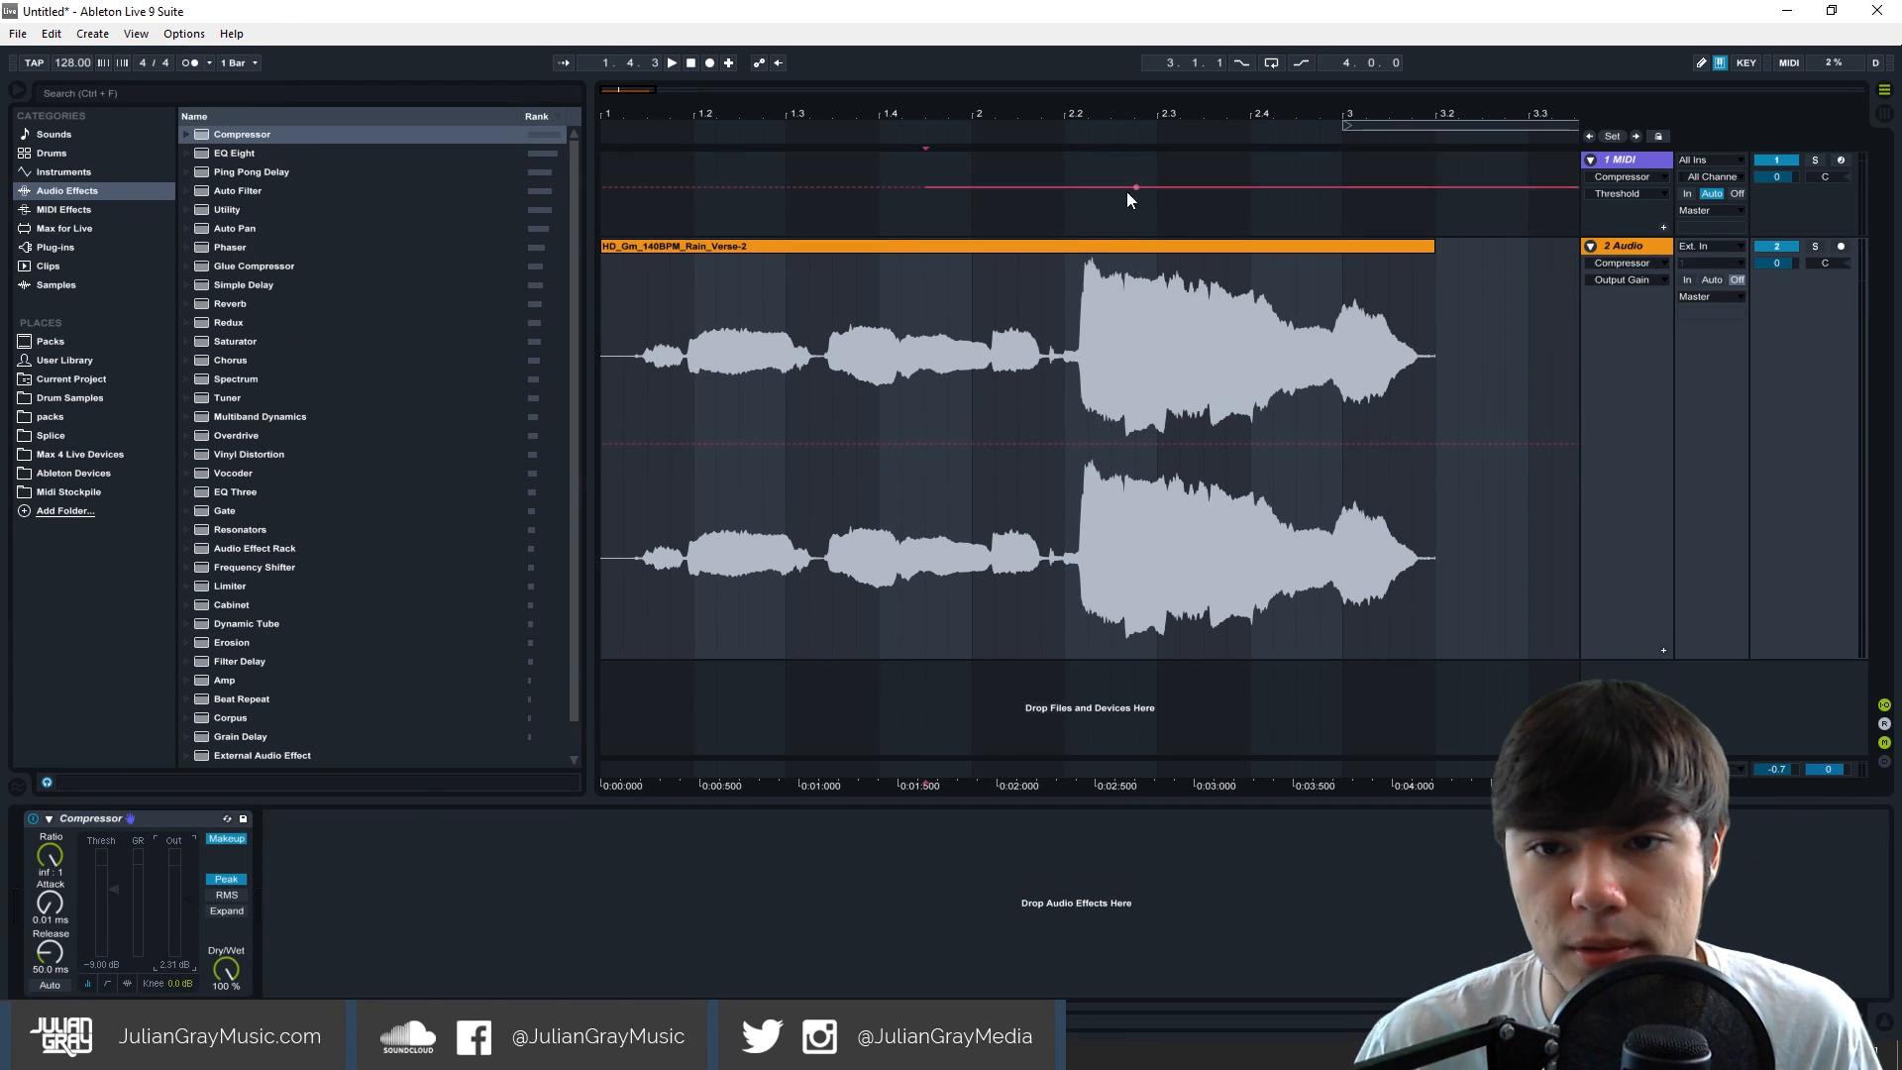
right_click(1087, 254)
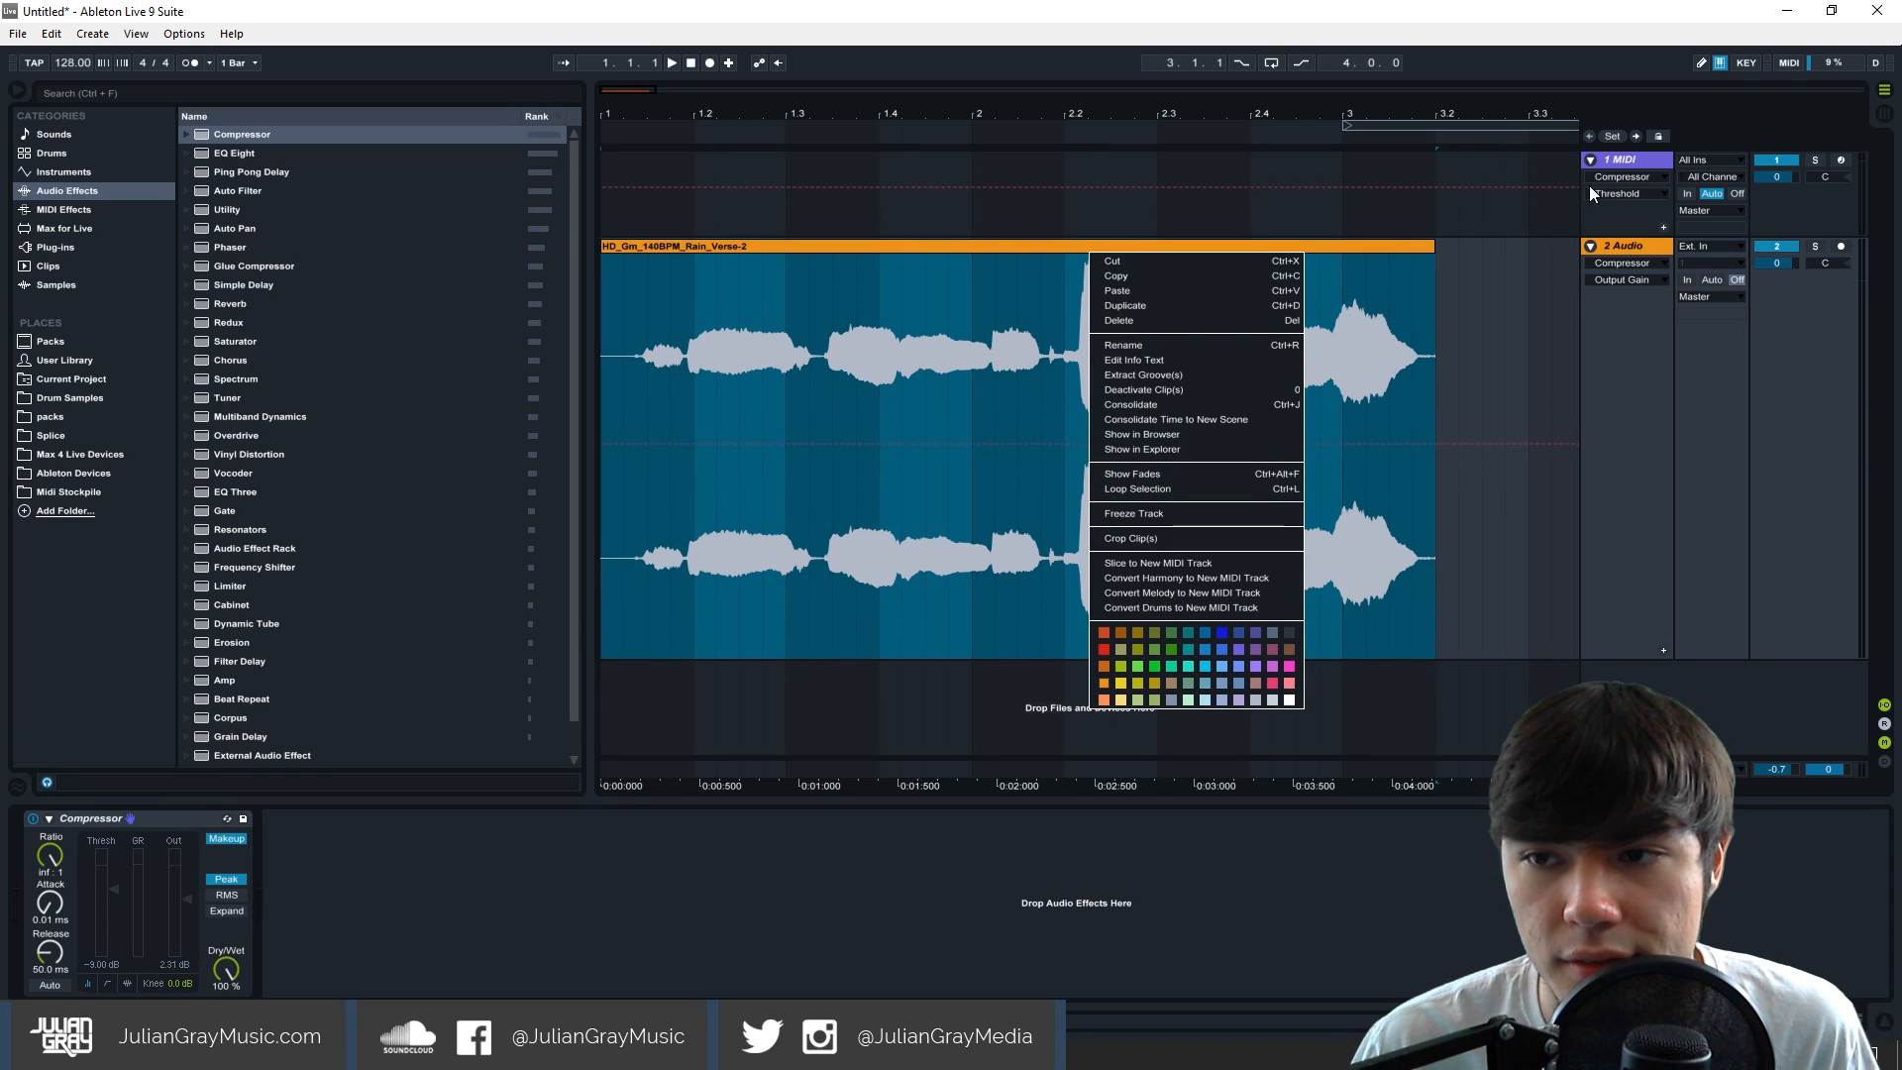
click(1639, 250)
right_click(1639, 250)
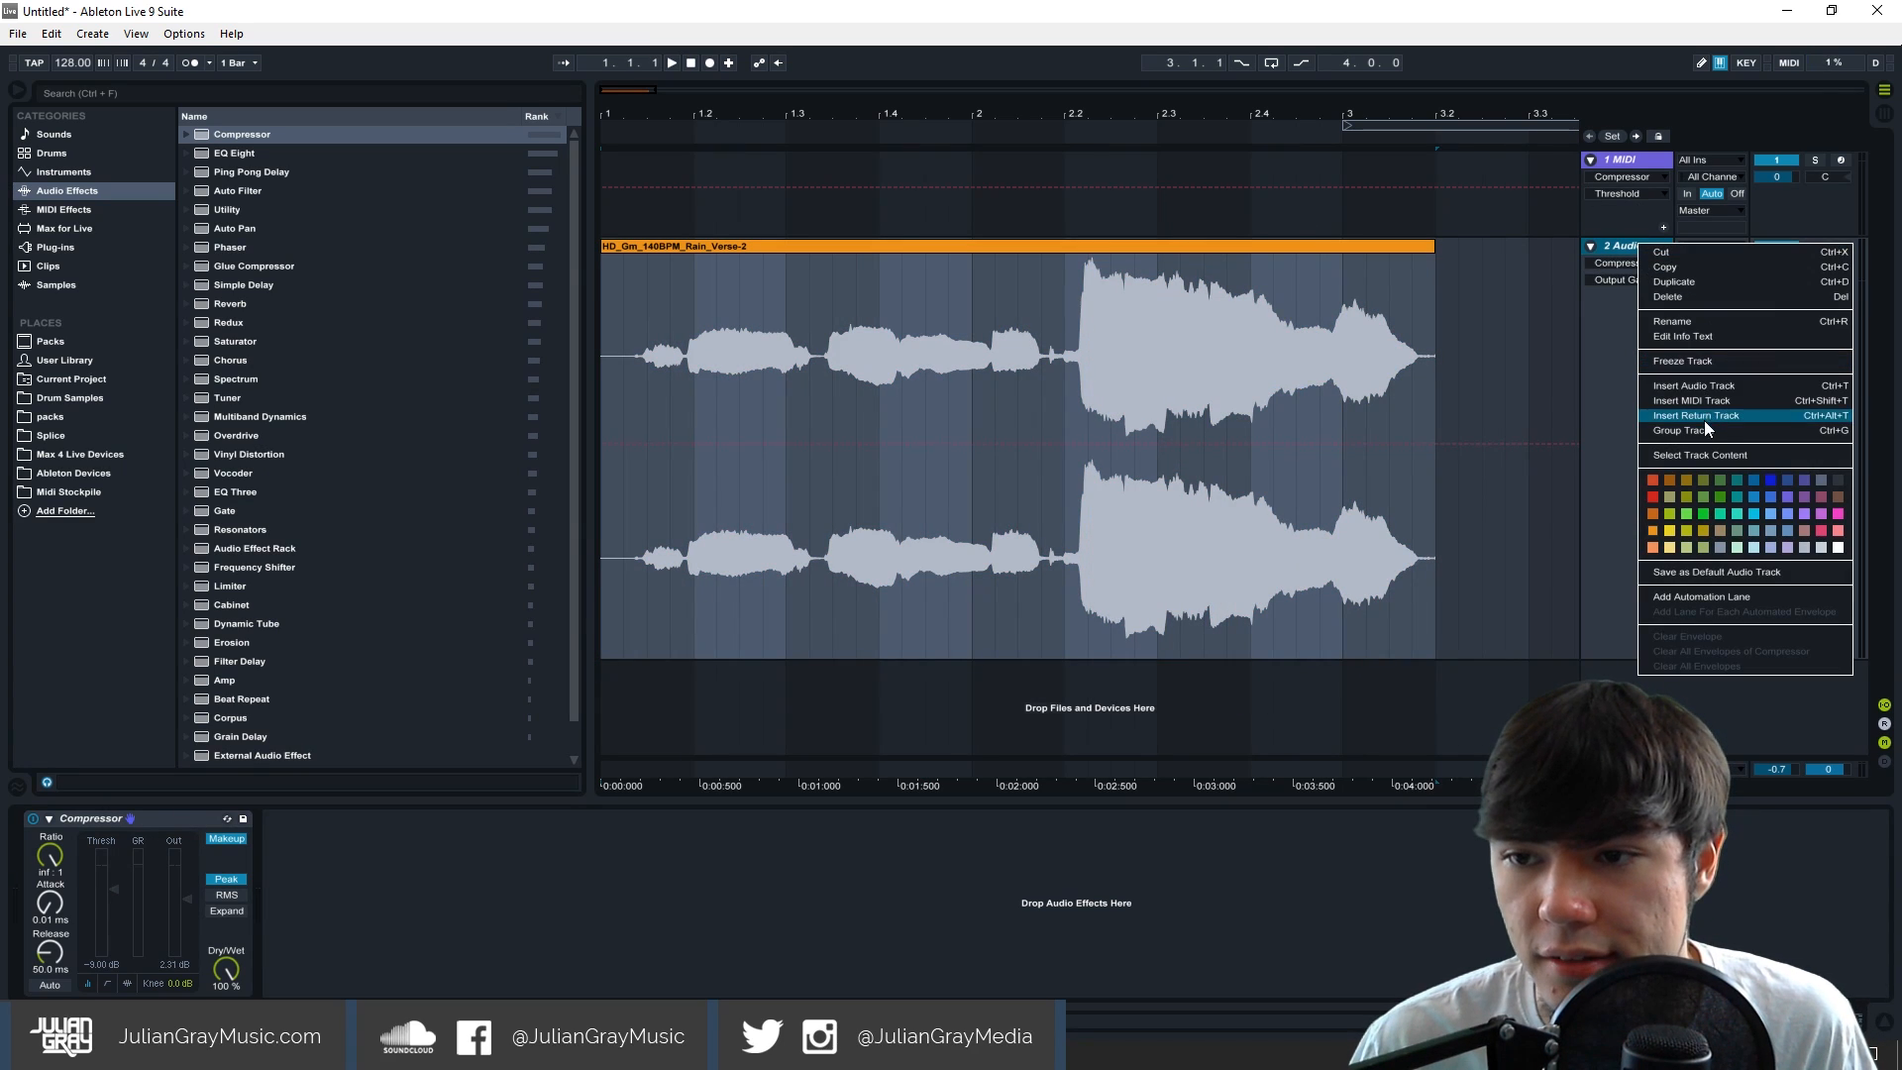
click(1684, 365)
right_click(1145, 244)
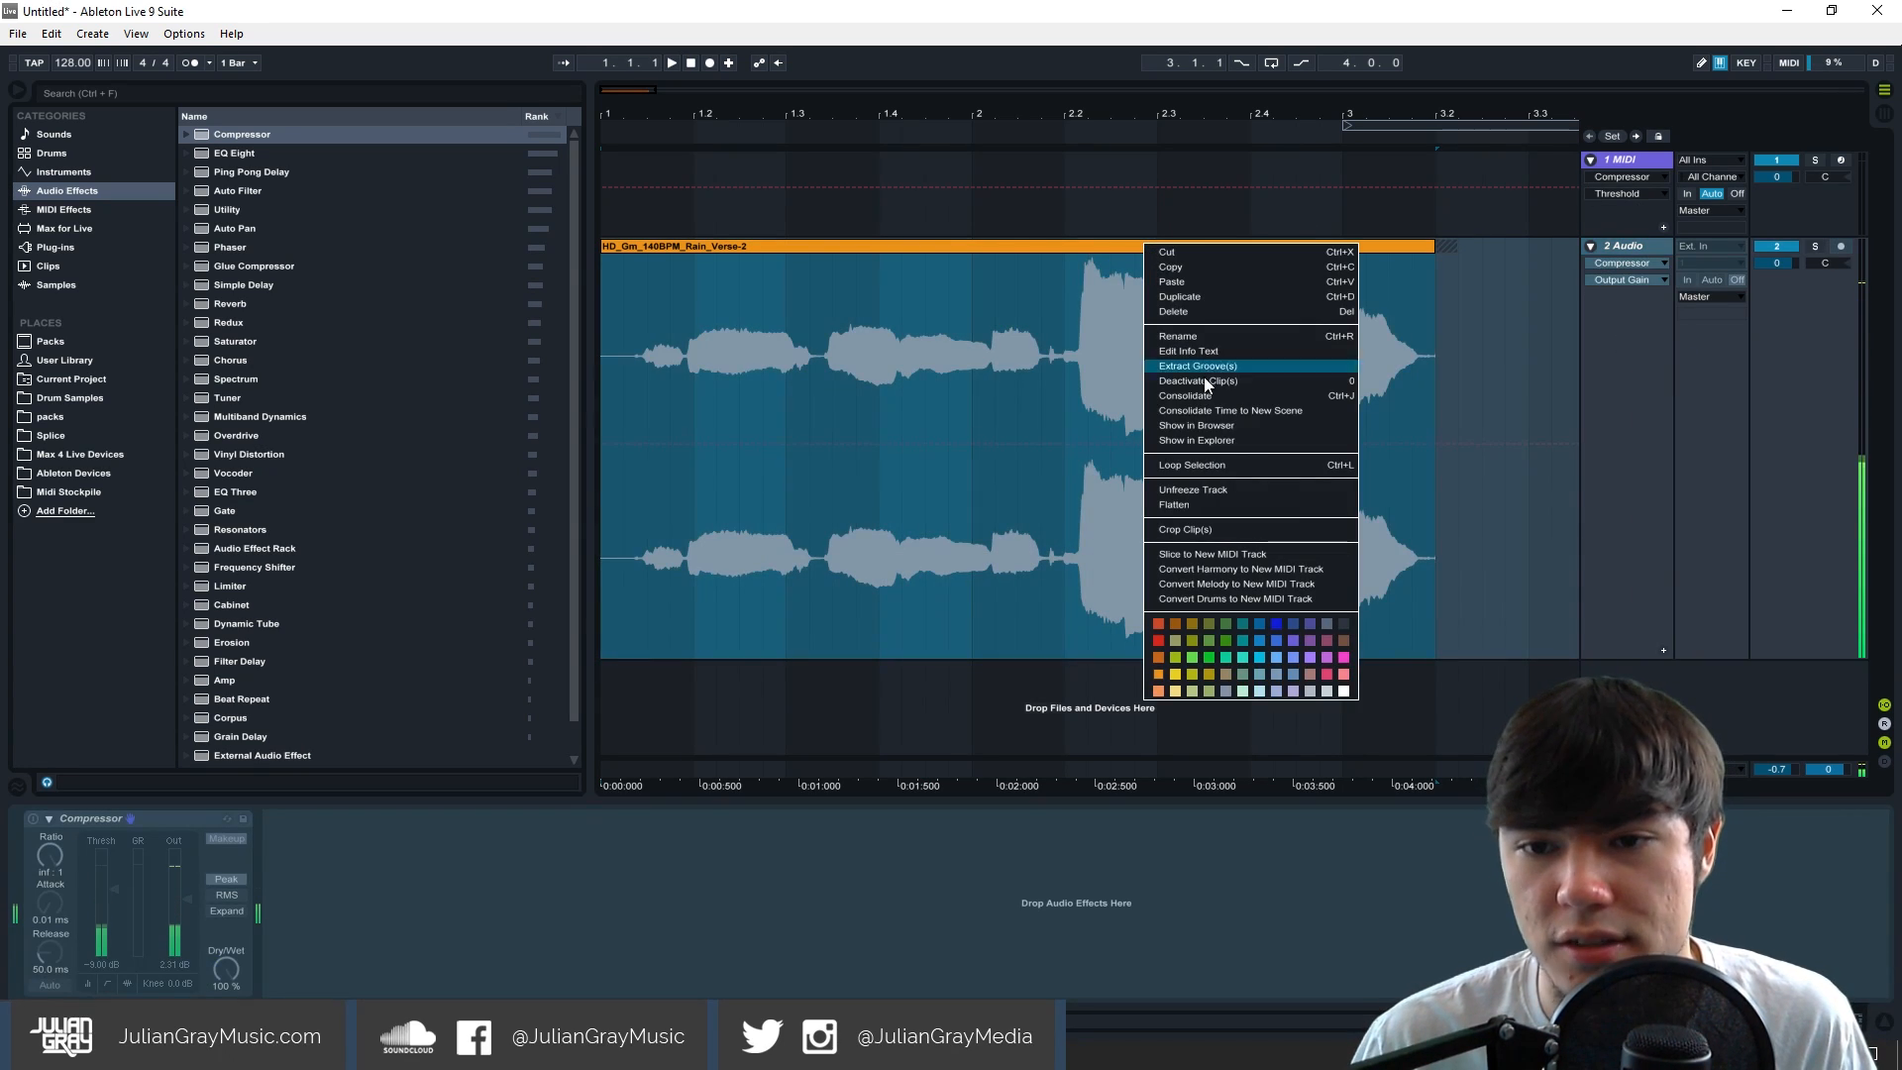
click(1181, 506)
Compare the quiet phrases before 2.2 with the loud phrase from 2.2 to 3.2 in the rendered vocal waveform.
click(1070, 317)
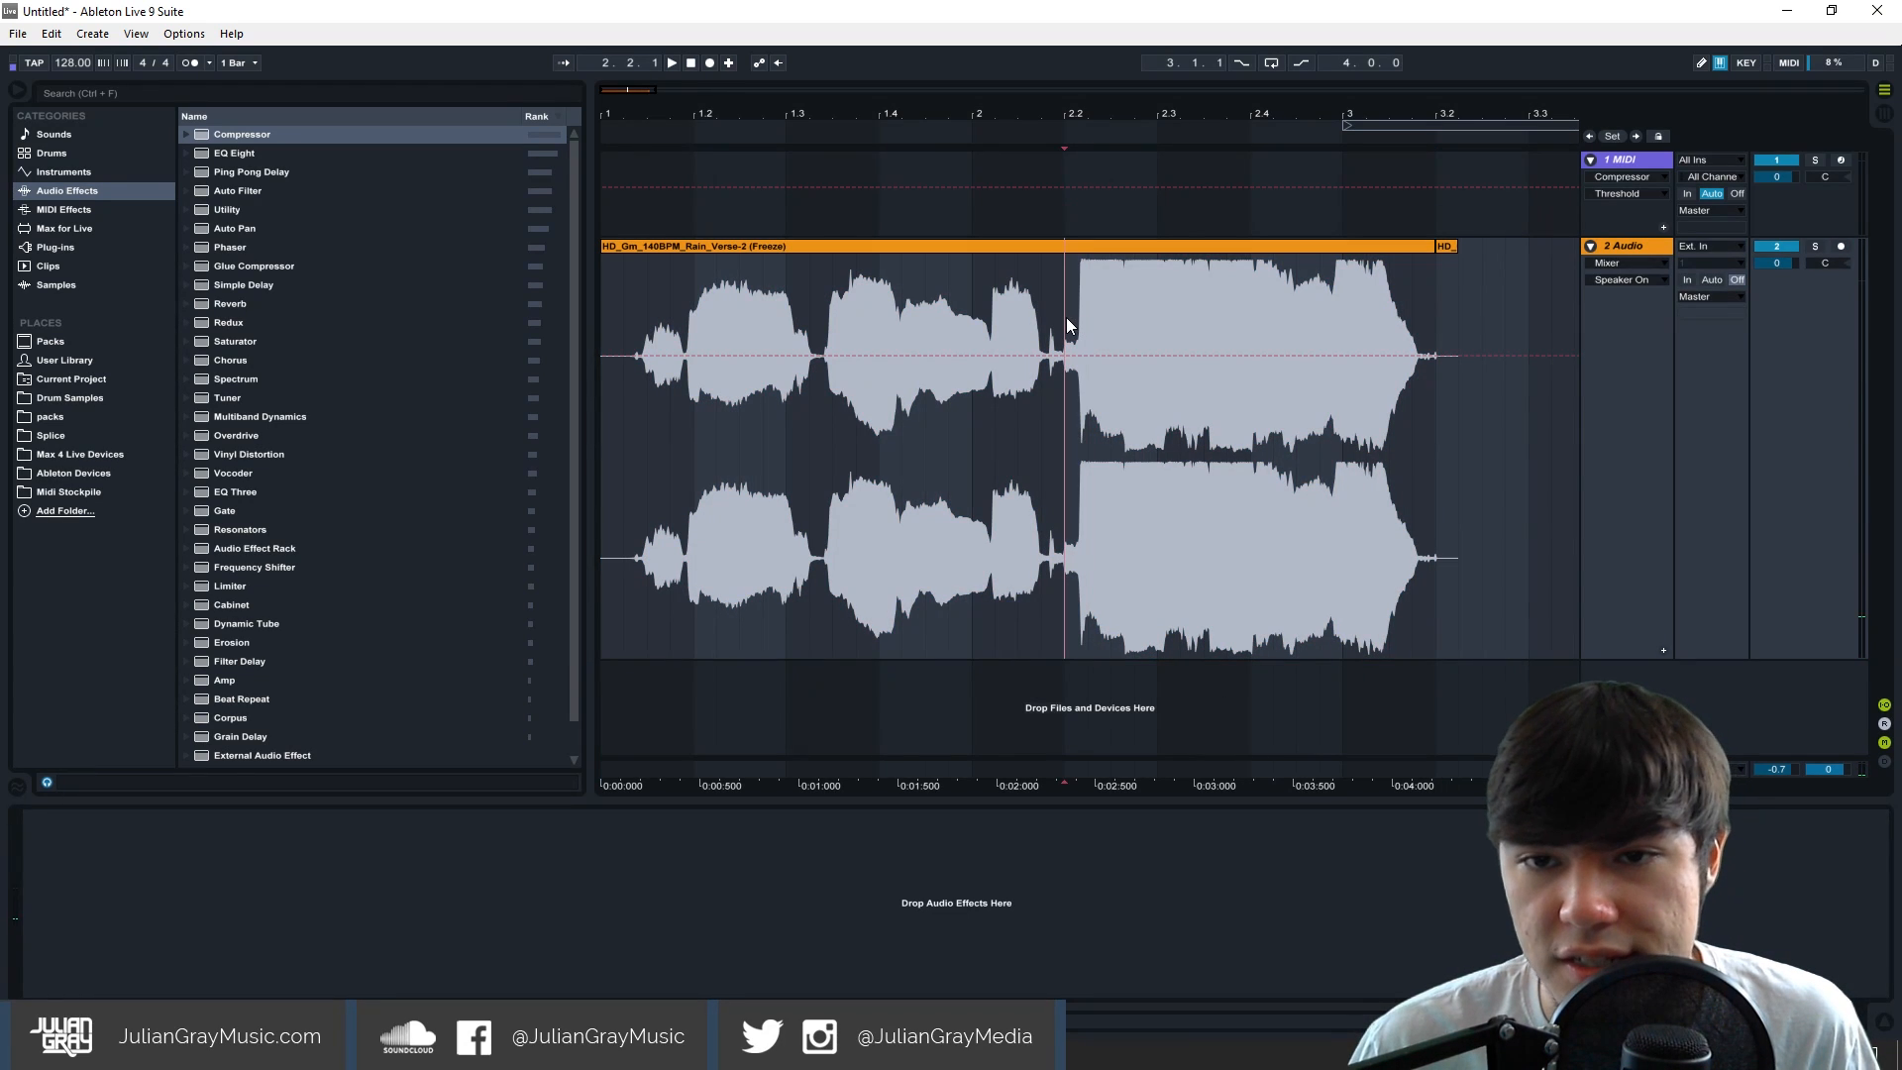
drag(1066, 319, 674, 325)
click(675, 325)
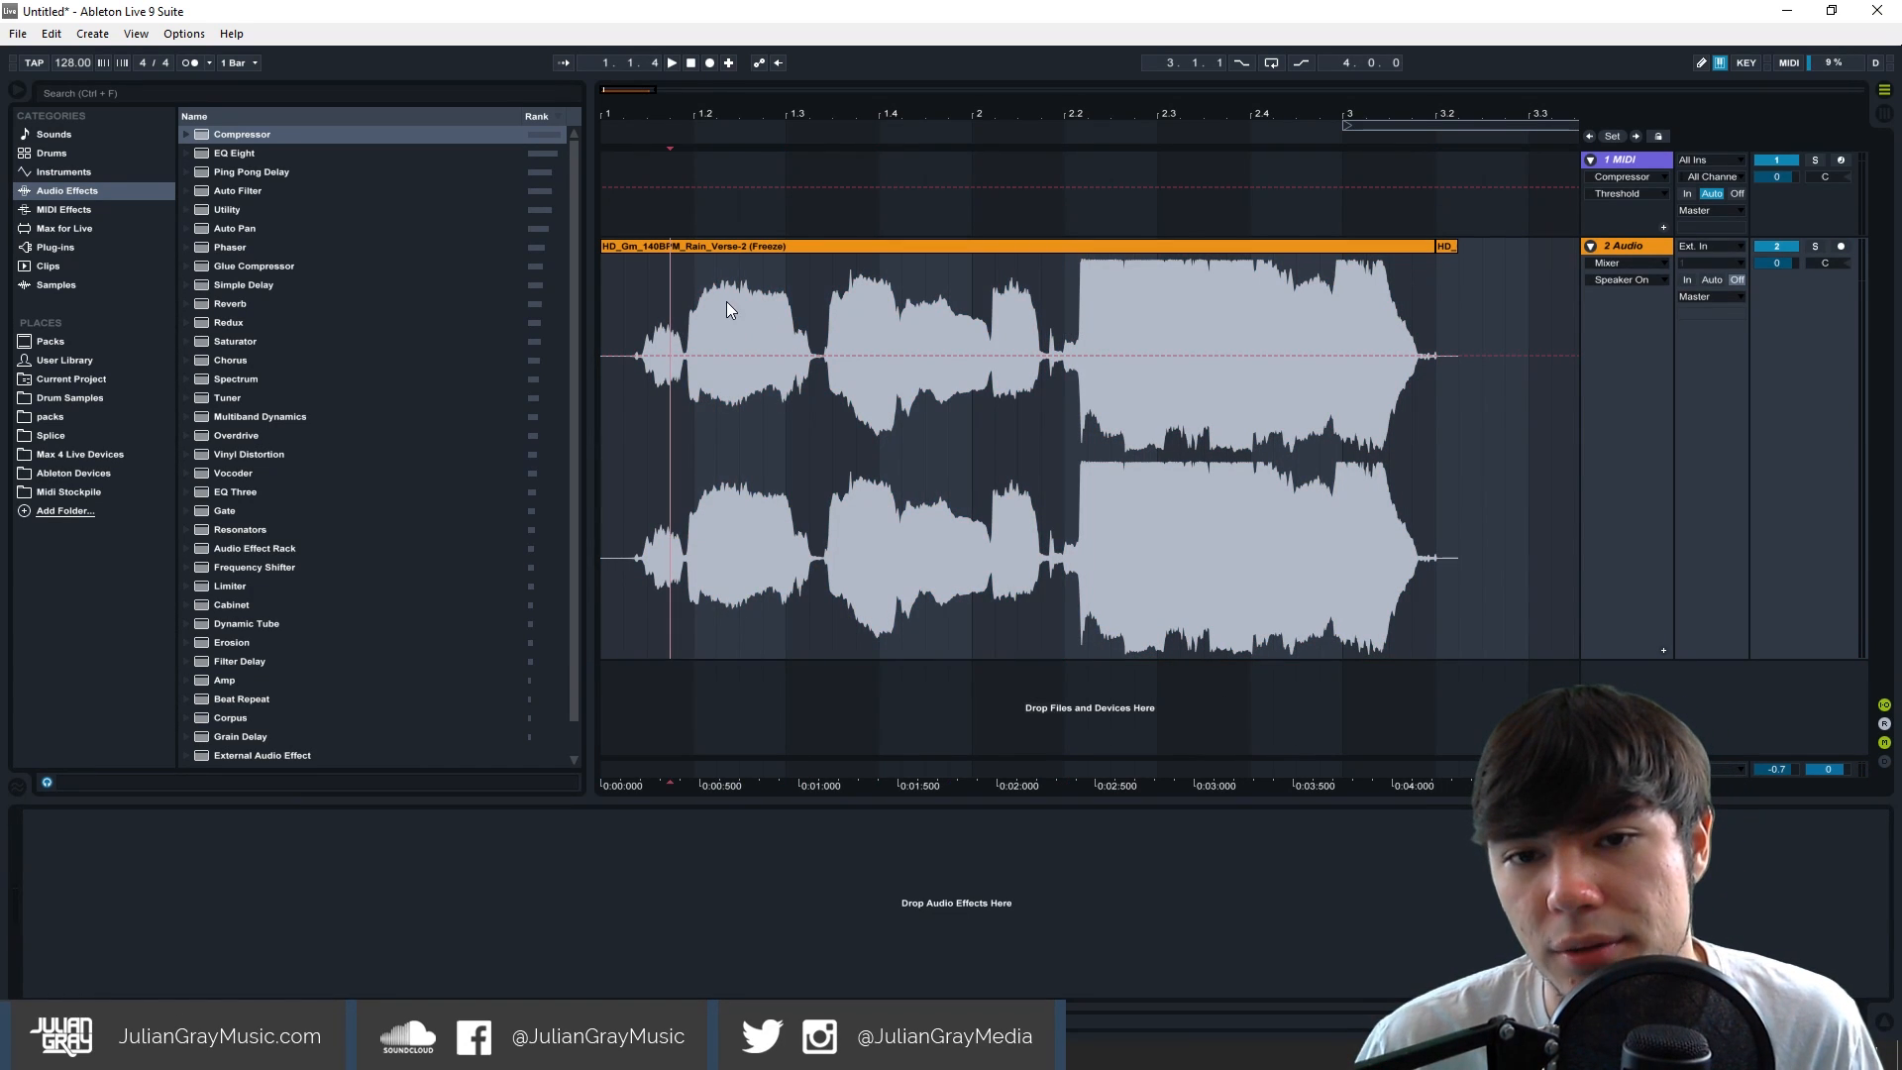
click(834, 305)
drag(1064, 305, 676, 329)
click(1021, 282)
click(1087, 283)
mouse_move(1088, 283)
mouse_down()
mouse_move(1444, 306)
mouse_move(1062, 299)
mouse_up()
click(1444, 305)
click(1062, 301)
Undo the vocal's flatten and freeze, and raise the Compressor's attack to 1.06 ms.
key(ctrl+z)
key(ctrl+z)
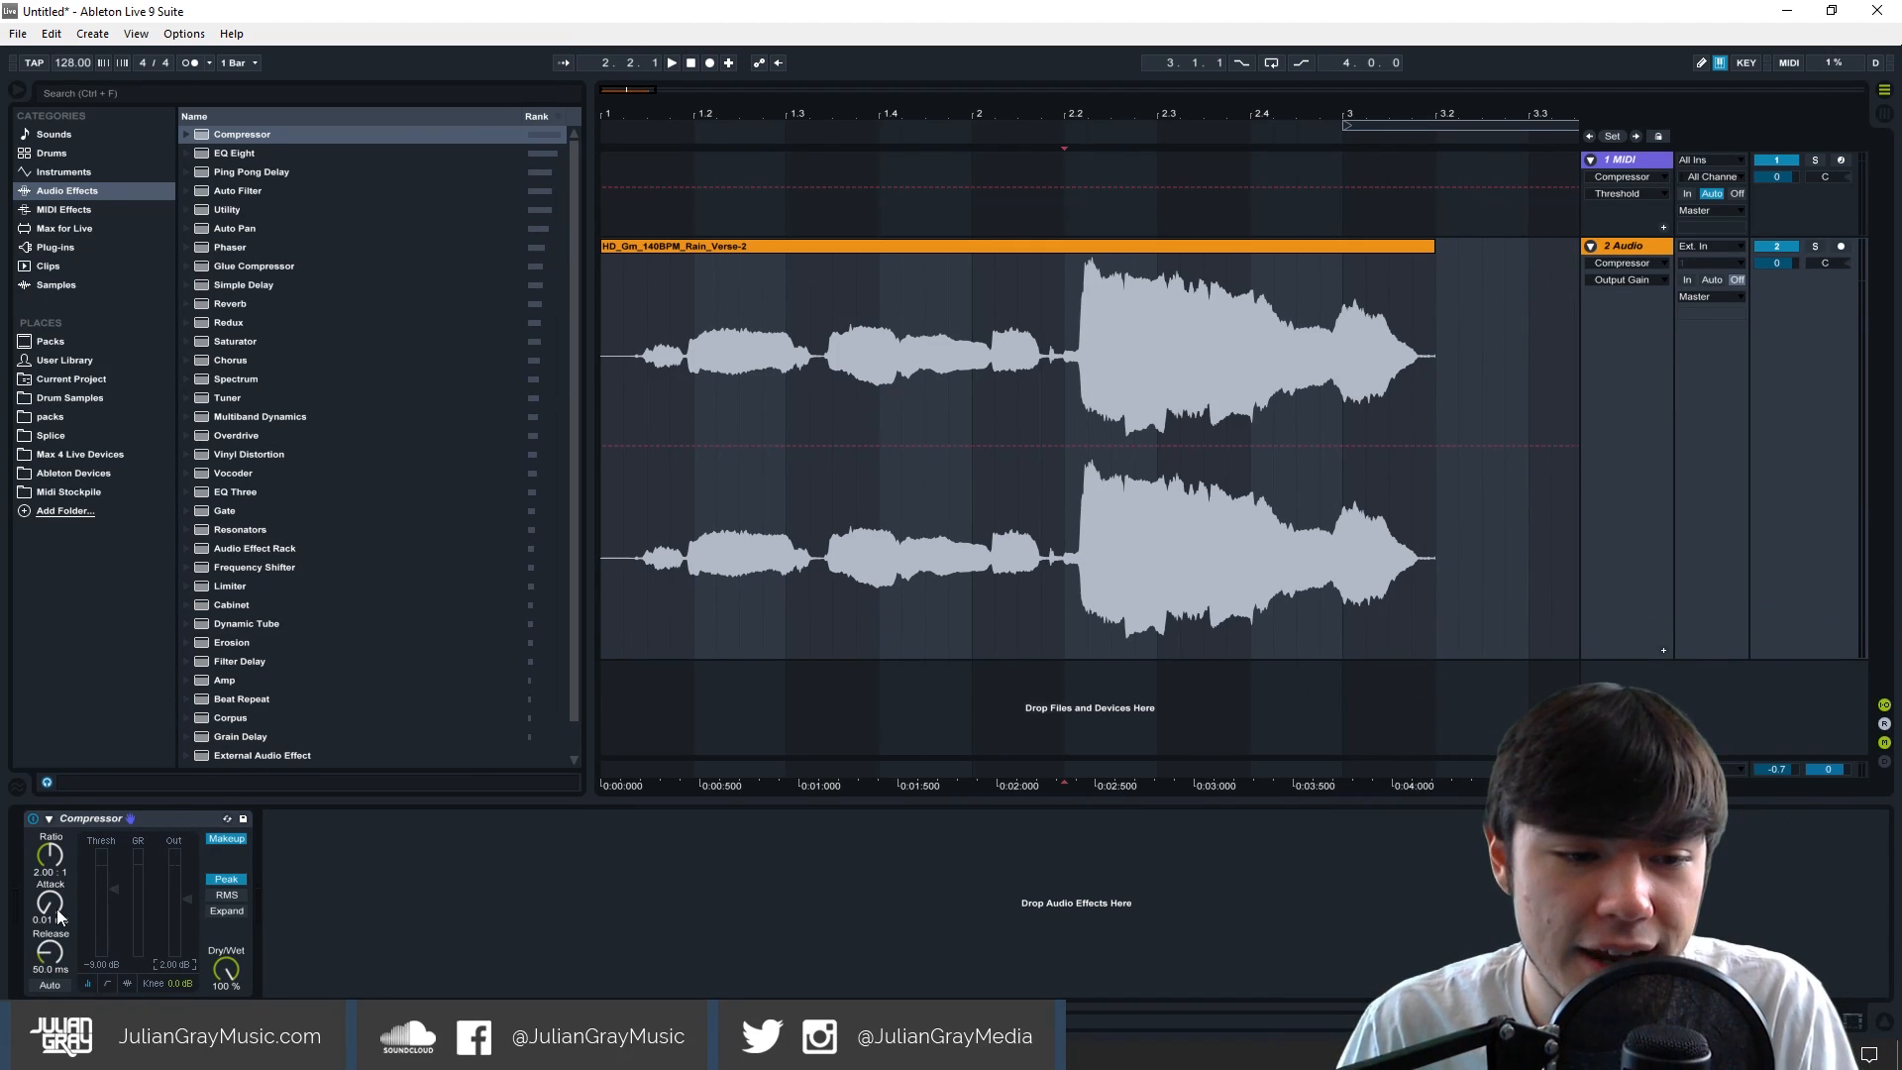
mouse_move(49, 904)
mouse_down()
mouse_move(50, 864)
mouse_move(55, 913)
mouse_up()
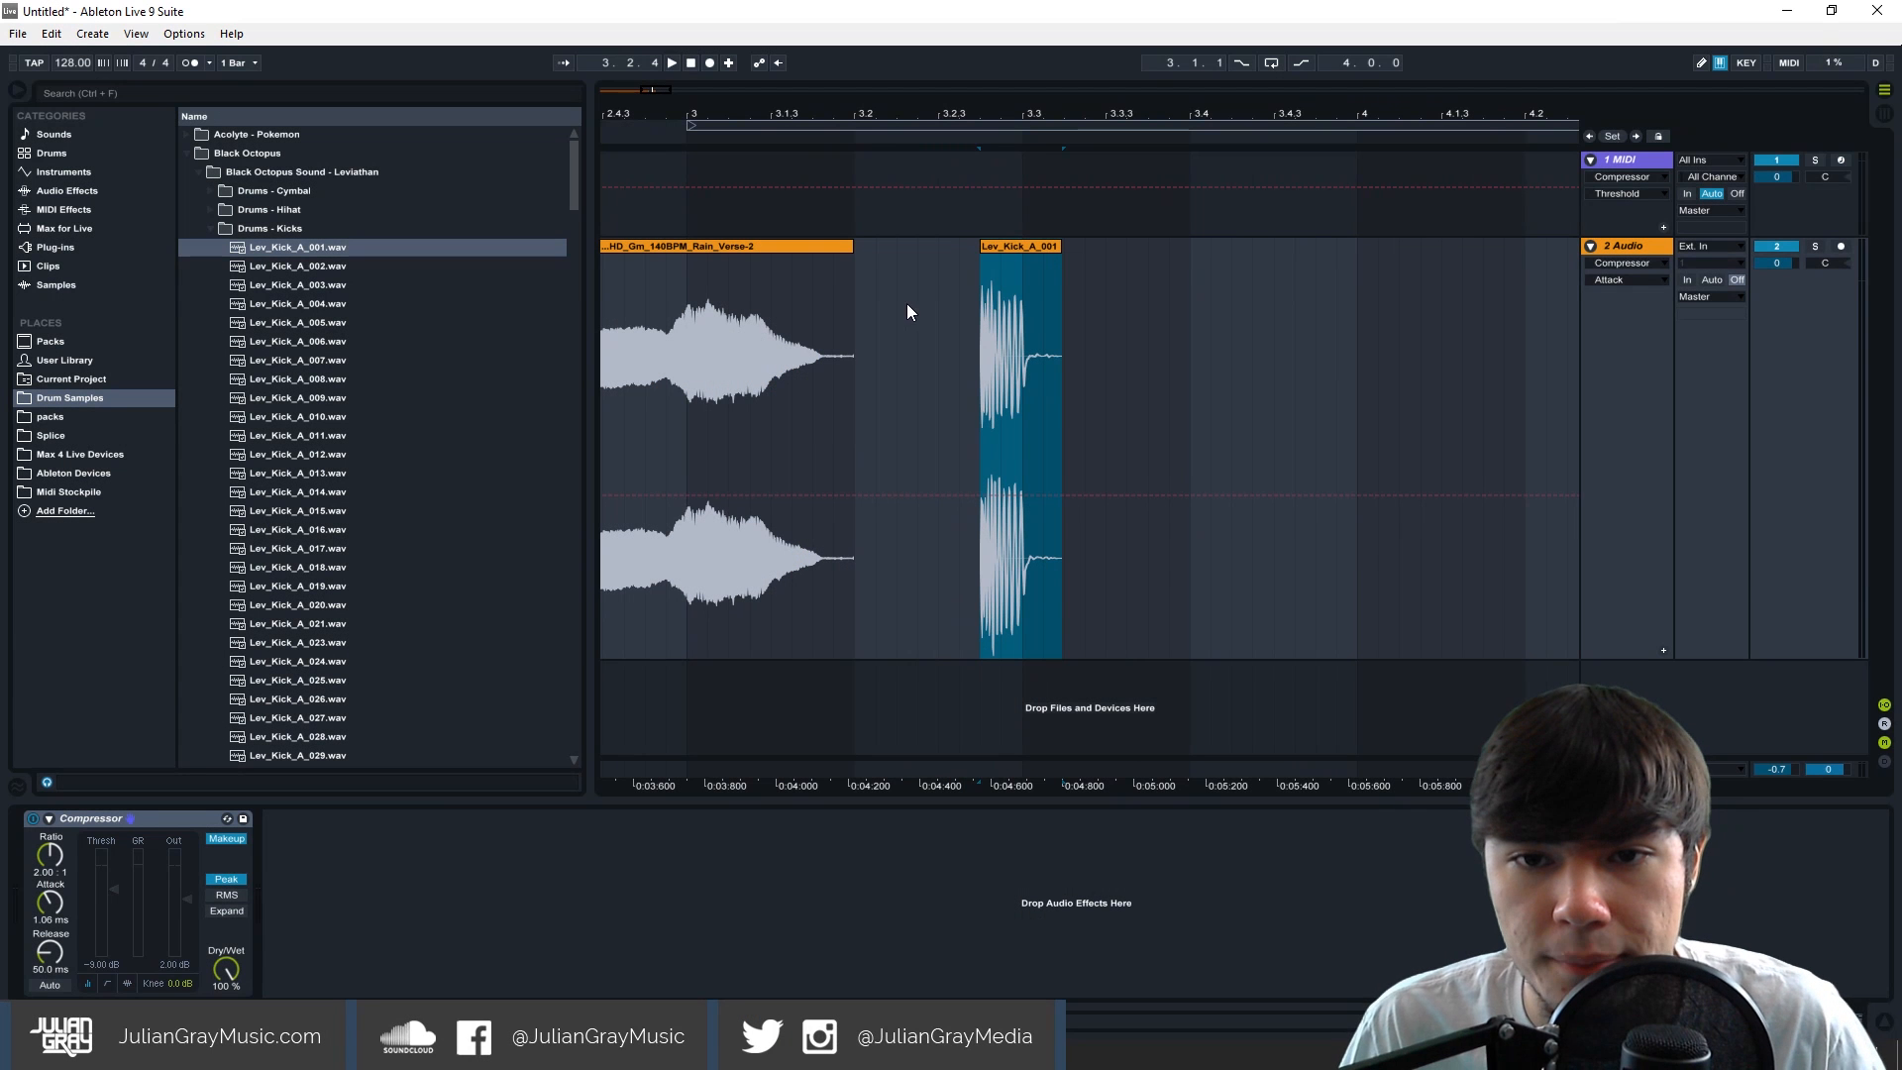
Play the Lev_Kick_A_001 clip and highlight the body of the kick up to 3.3.
click(957, 313)
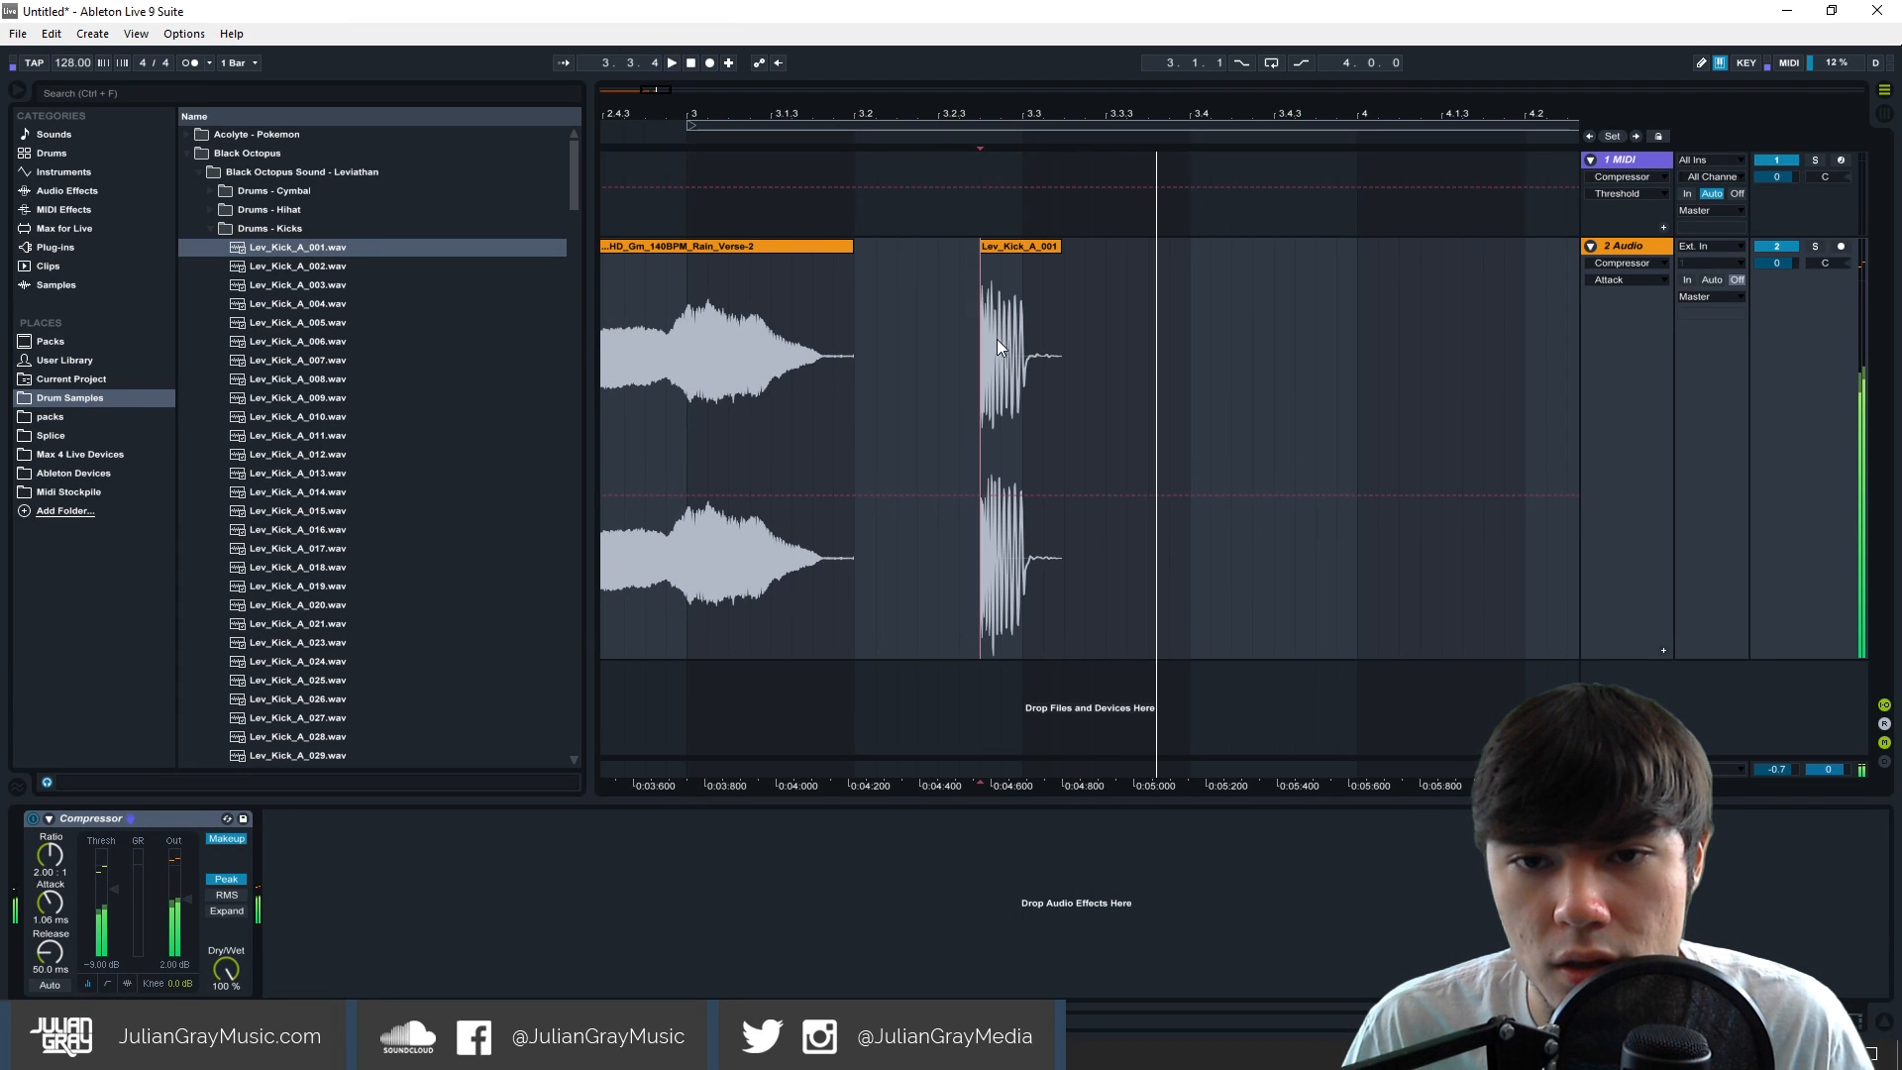
key(space)
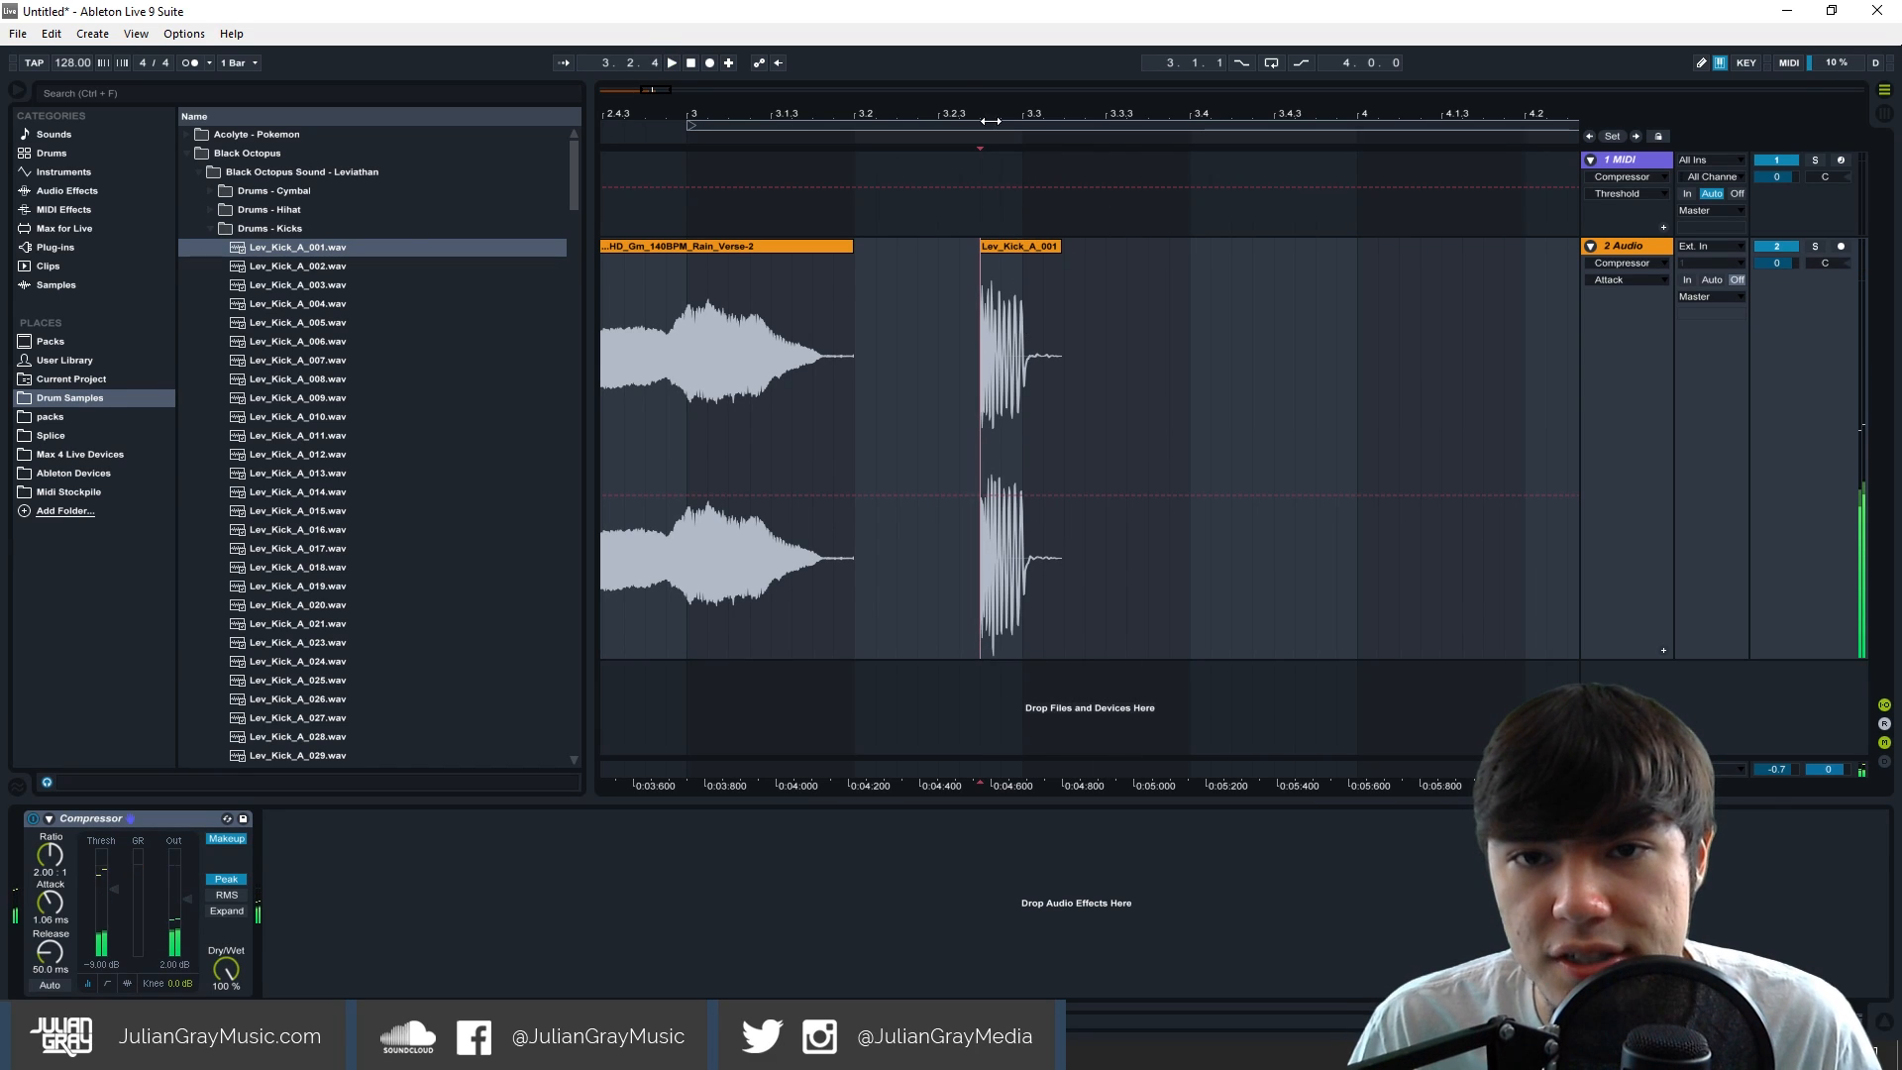
drag(1051, 114, 1051, 168)
drag(981, 354, 983, 276)
click(895, 300)
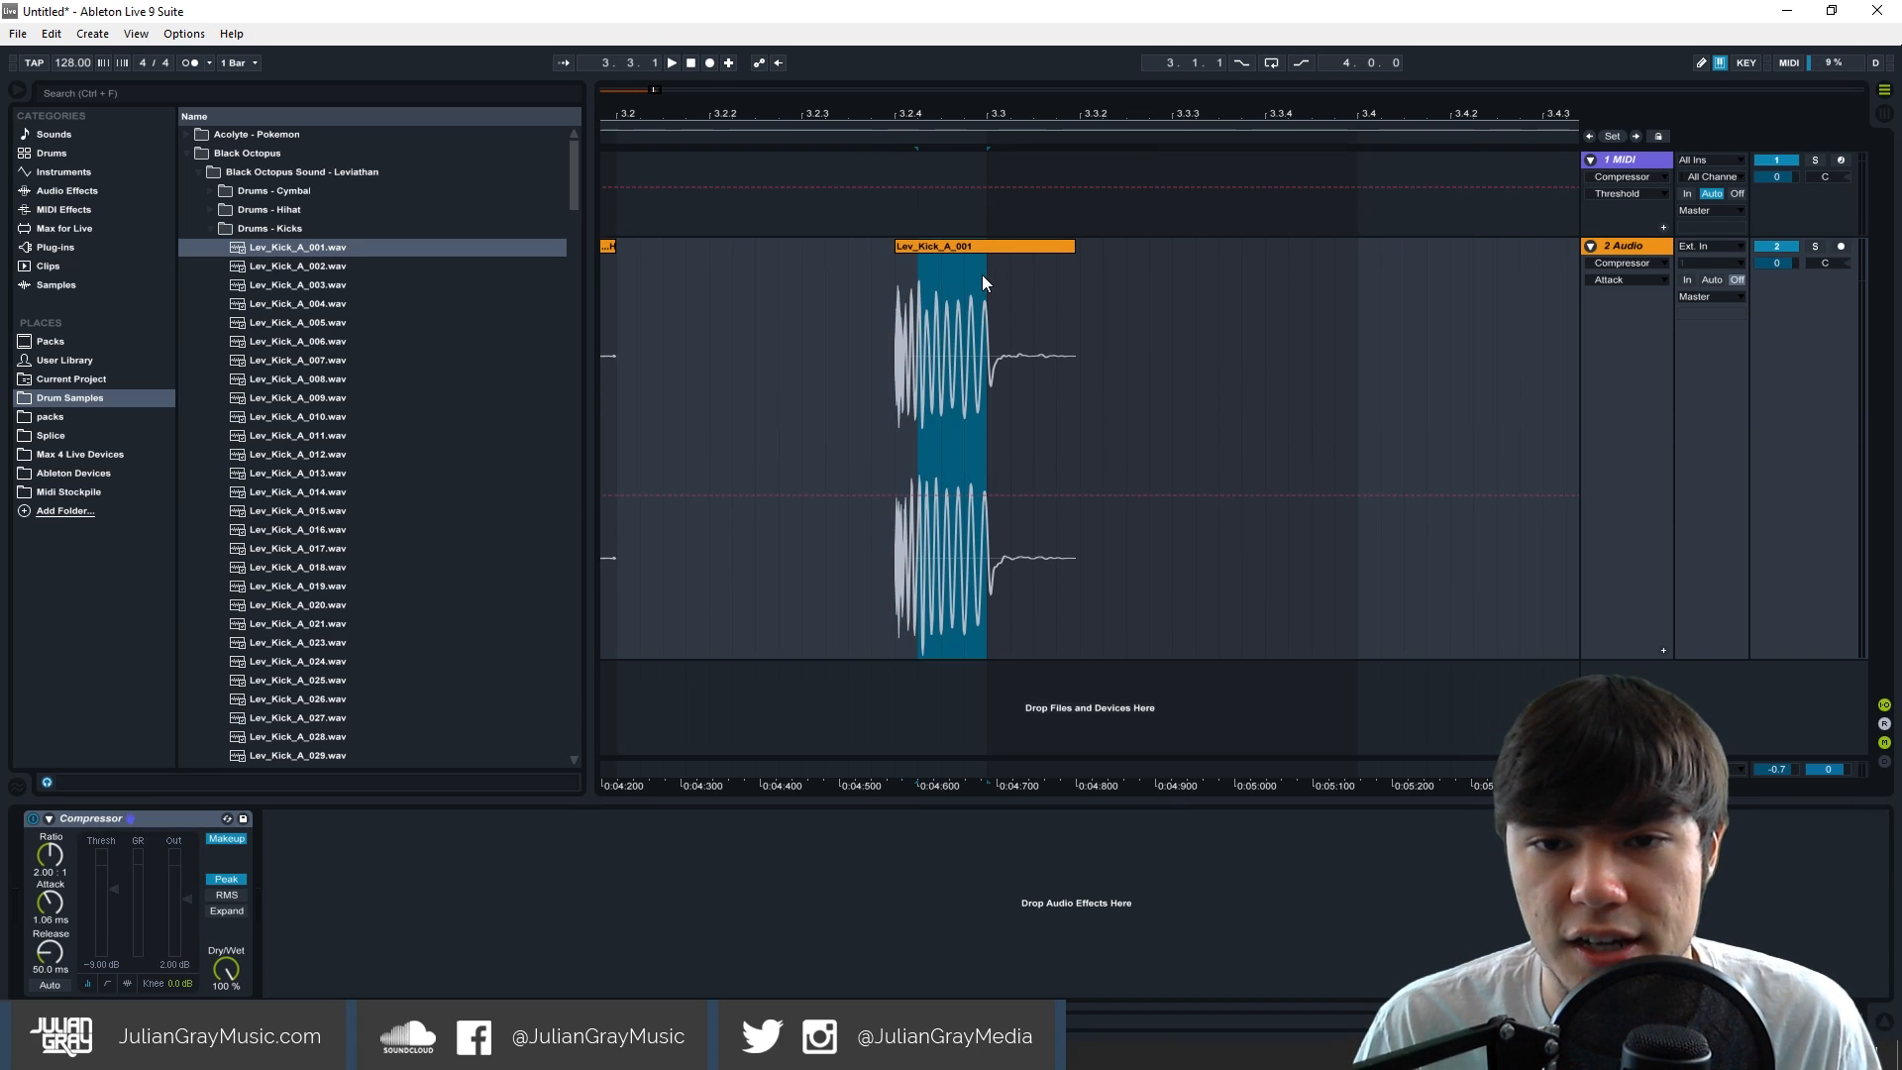
click(983, 275)
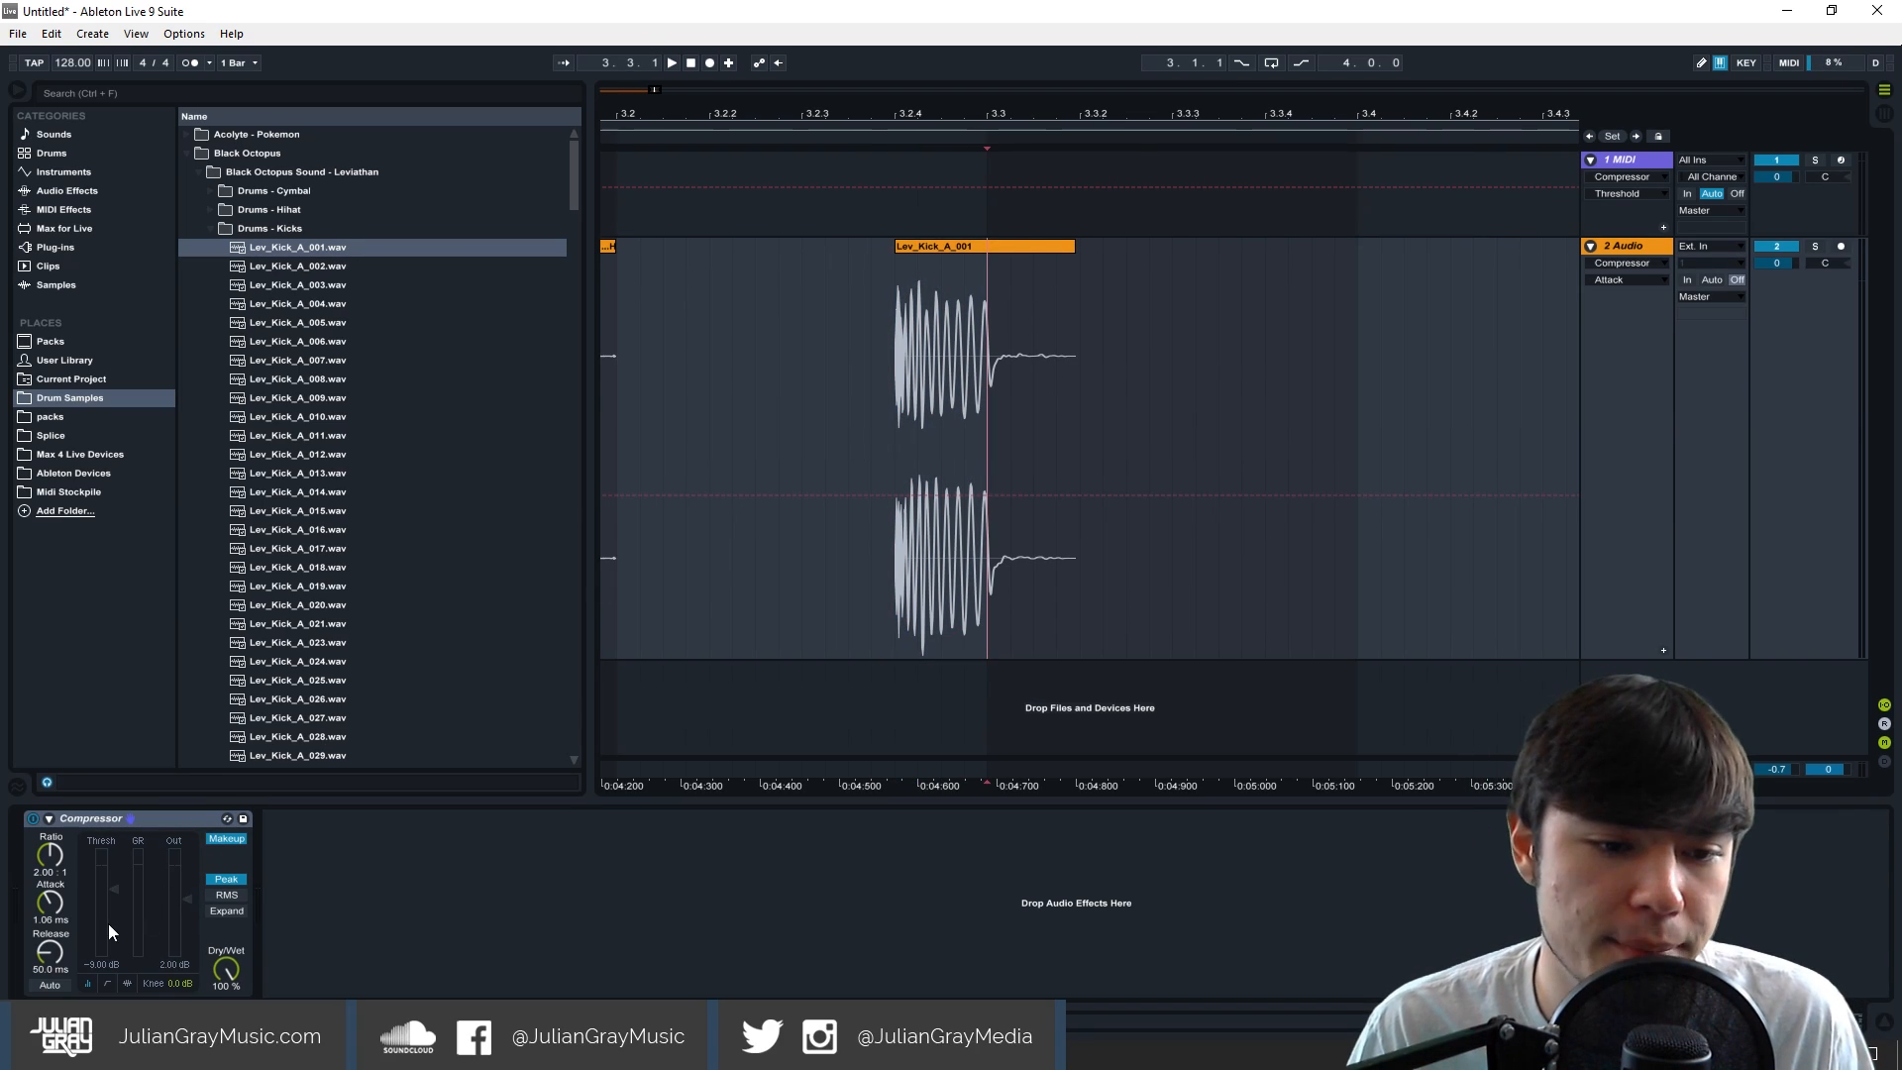
Set the Compressor's attack to 2.00 ms and its ratio to 4:1.
drag(47, 899, 47, 914)
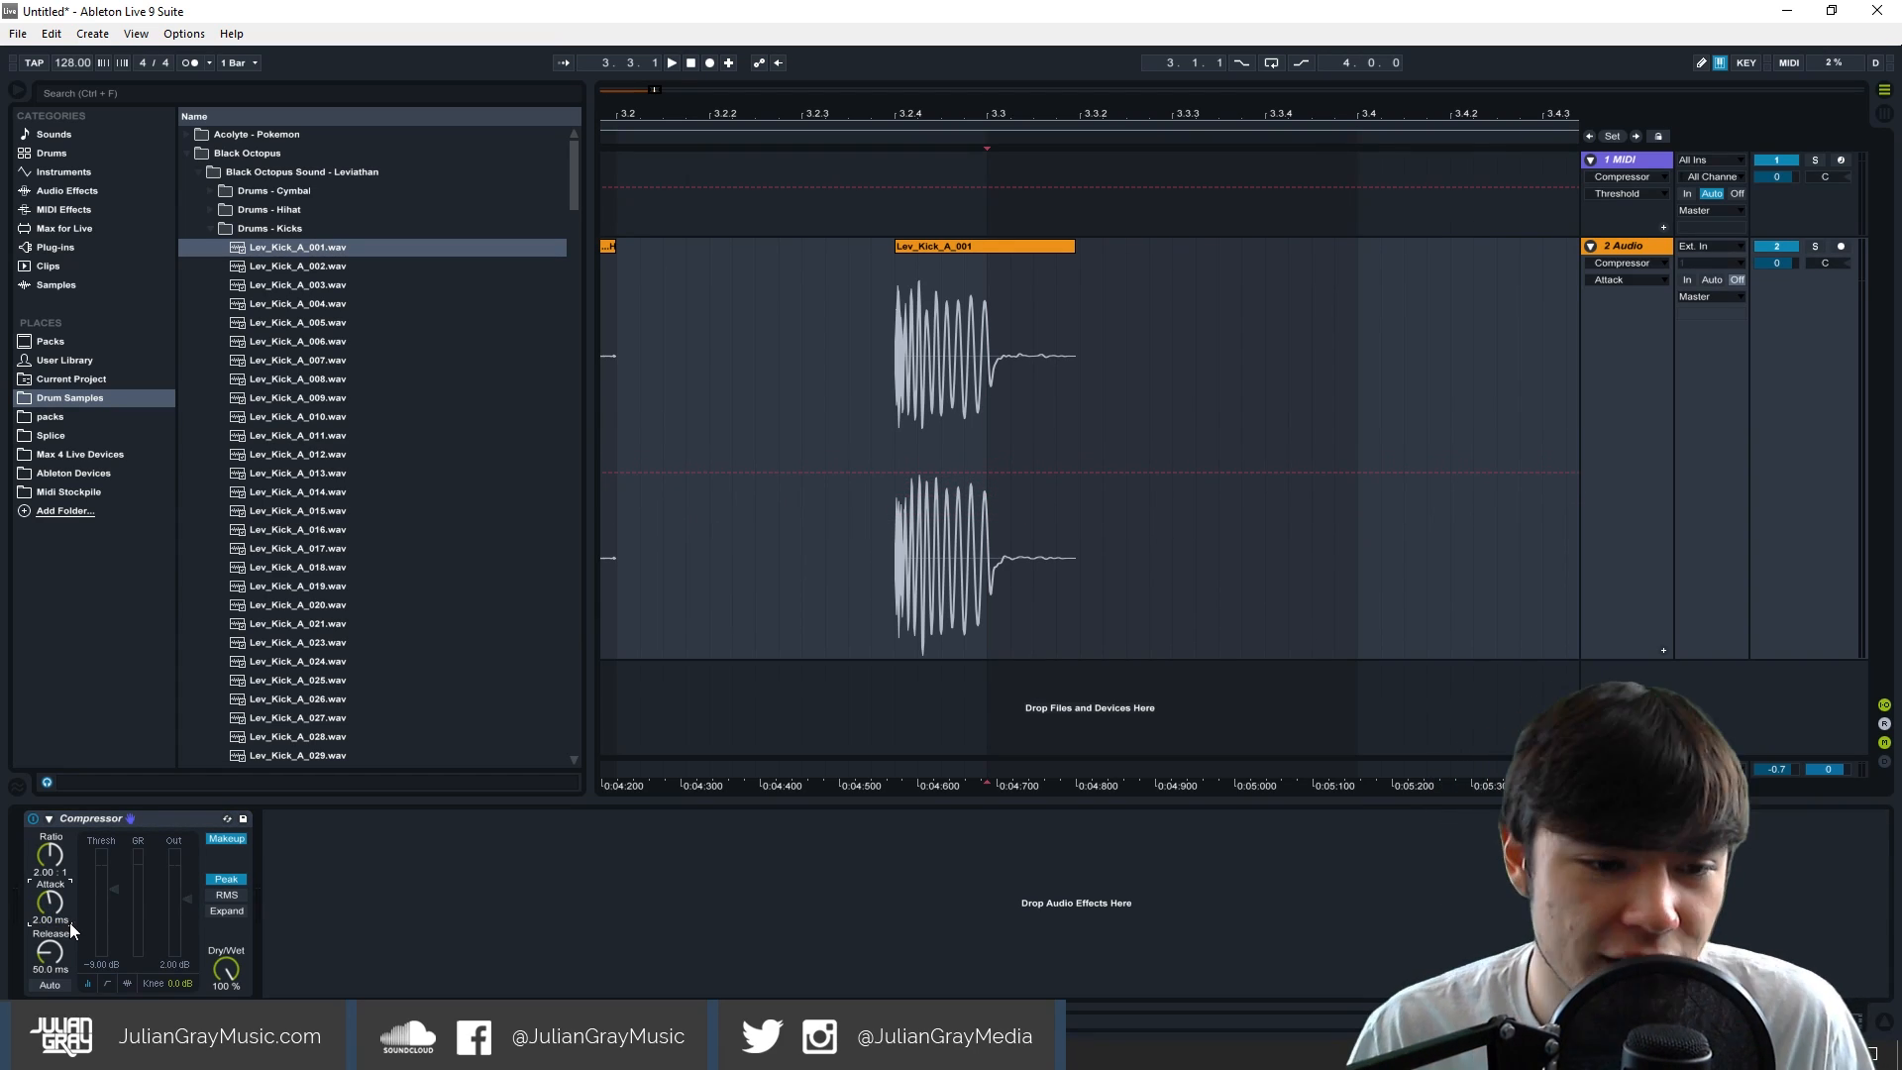
click(52, 854)
drag(52, 854, 52, 847)
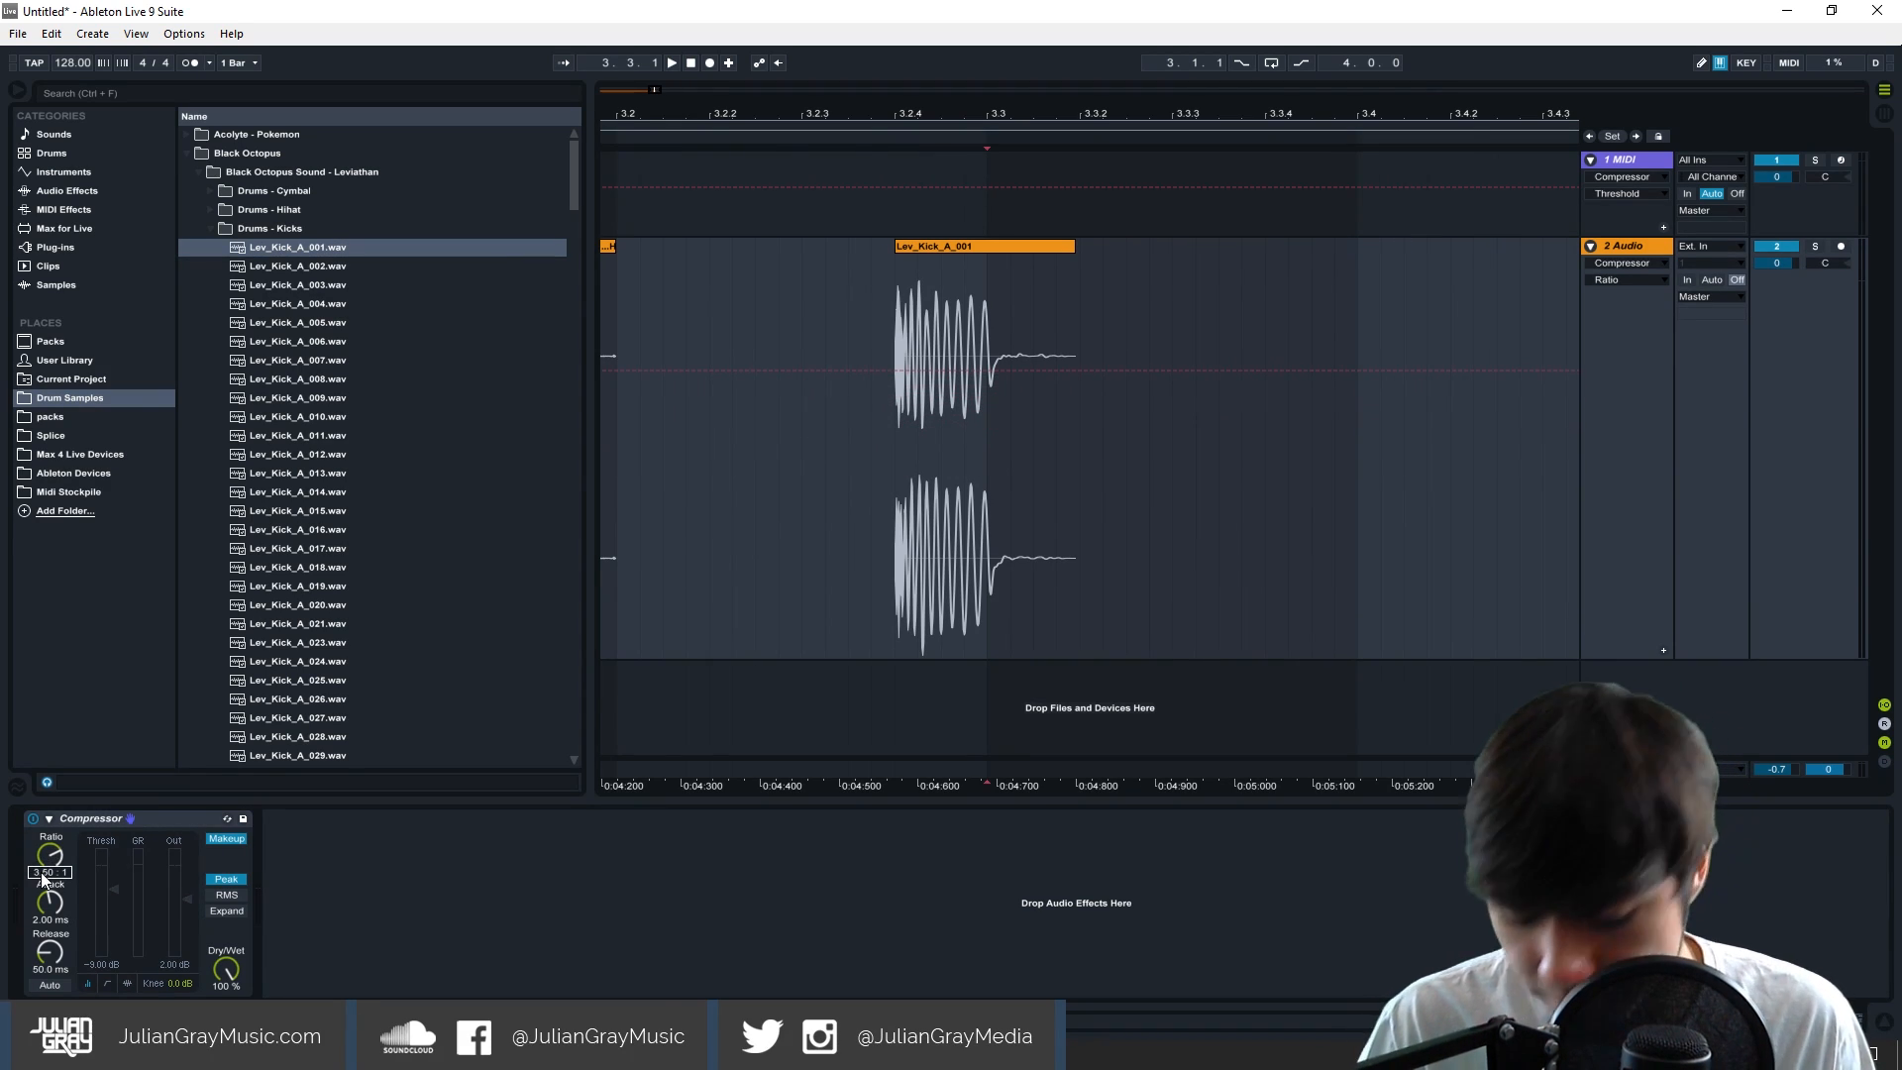
text(4)
key(Return)
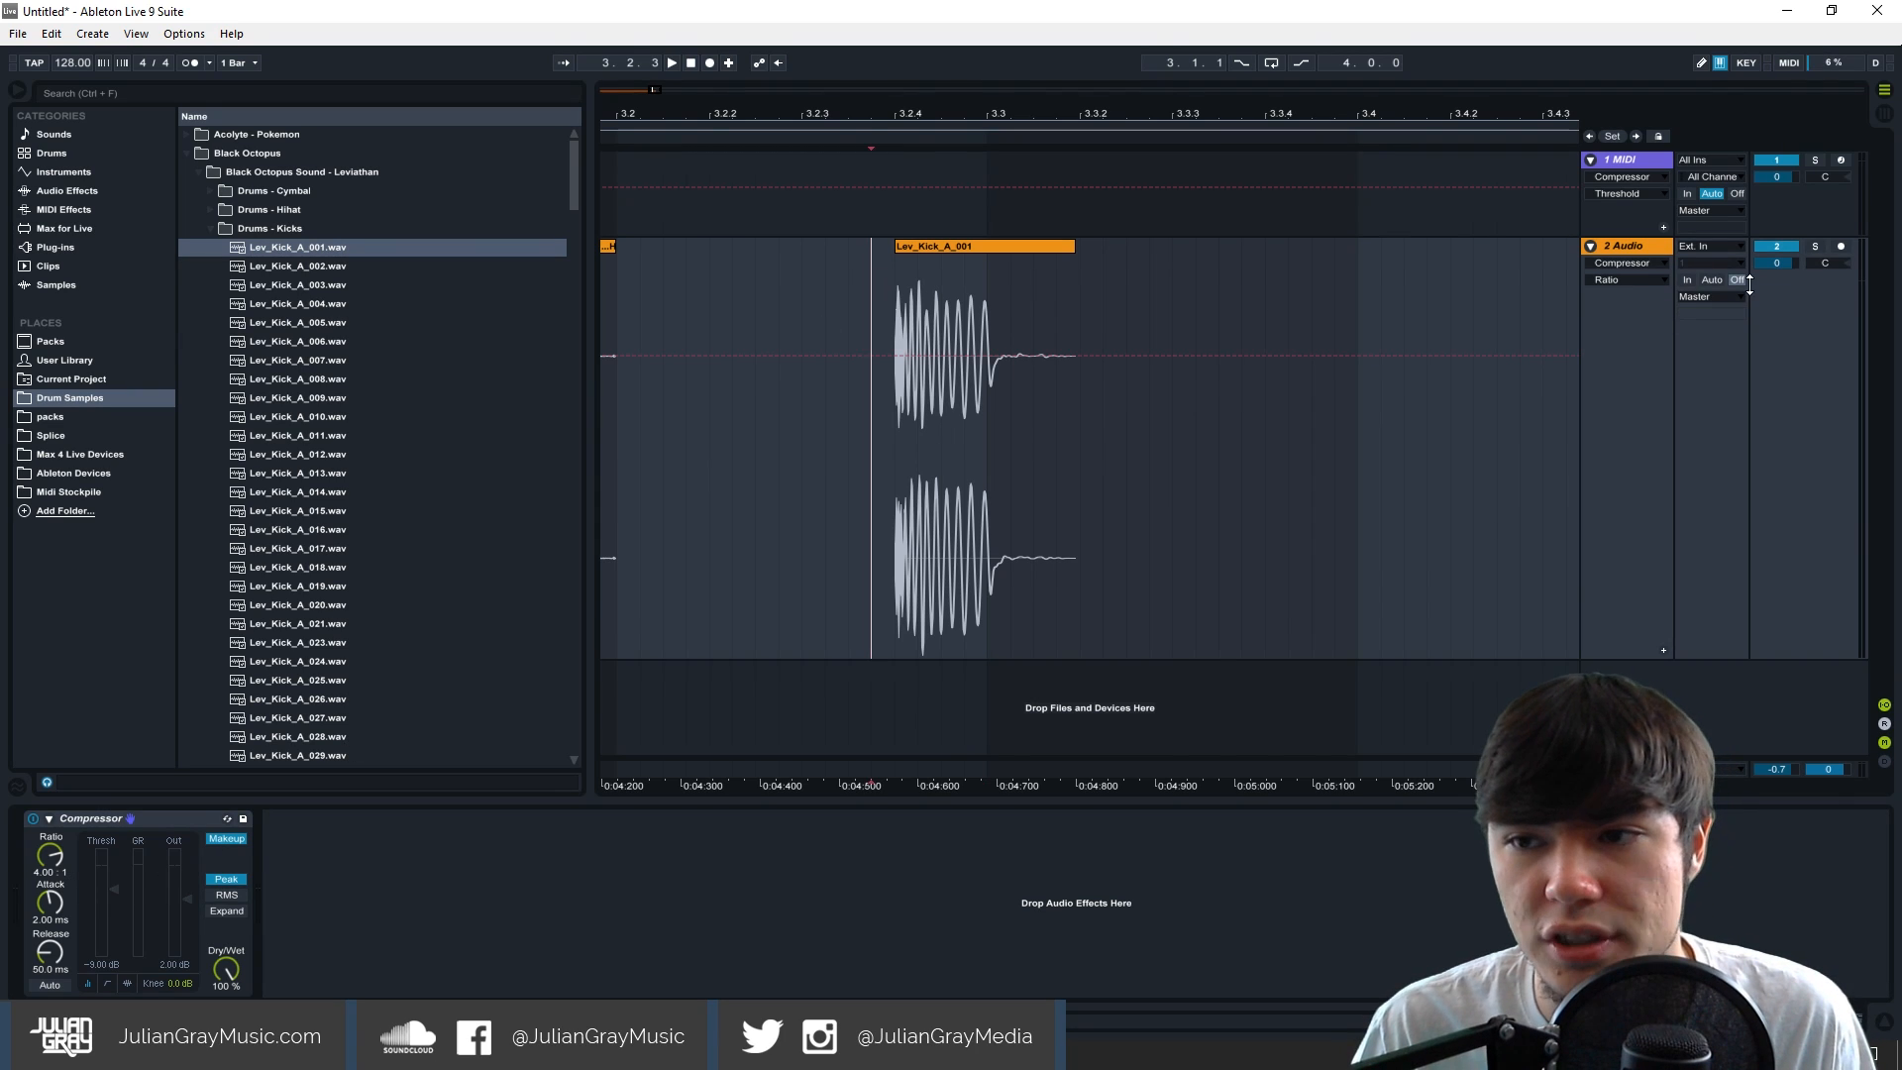
Freeze and flatten the Audio track to render the kick with the 4:1 ratio and 2.00 ms attack.
right_click(1639, 245)
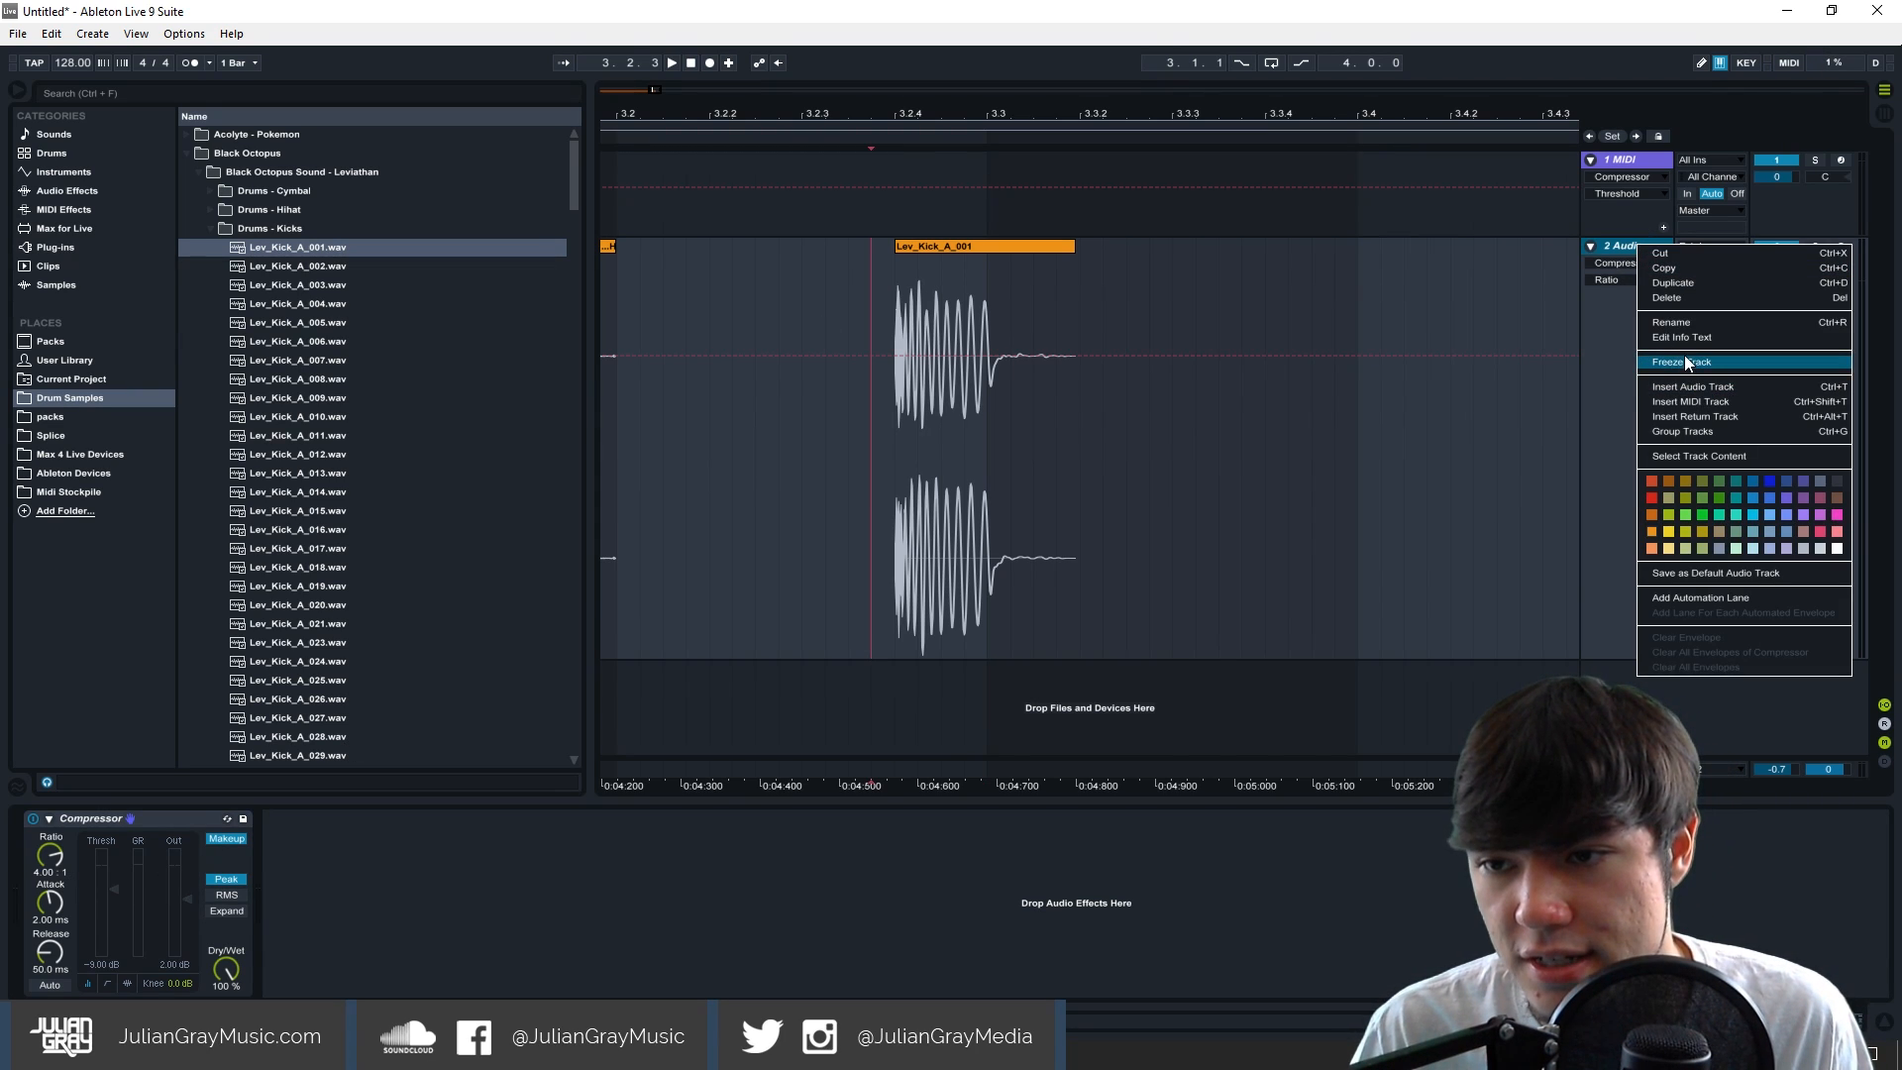
click(1684, 359)
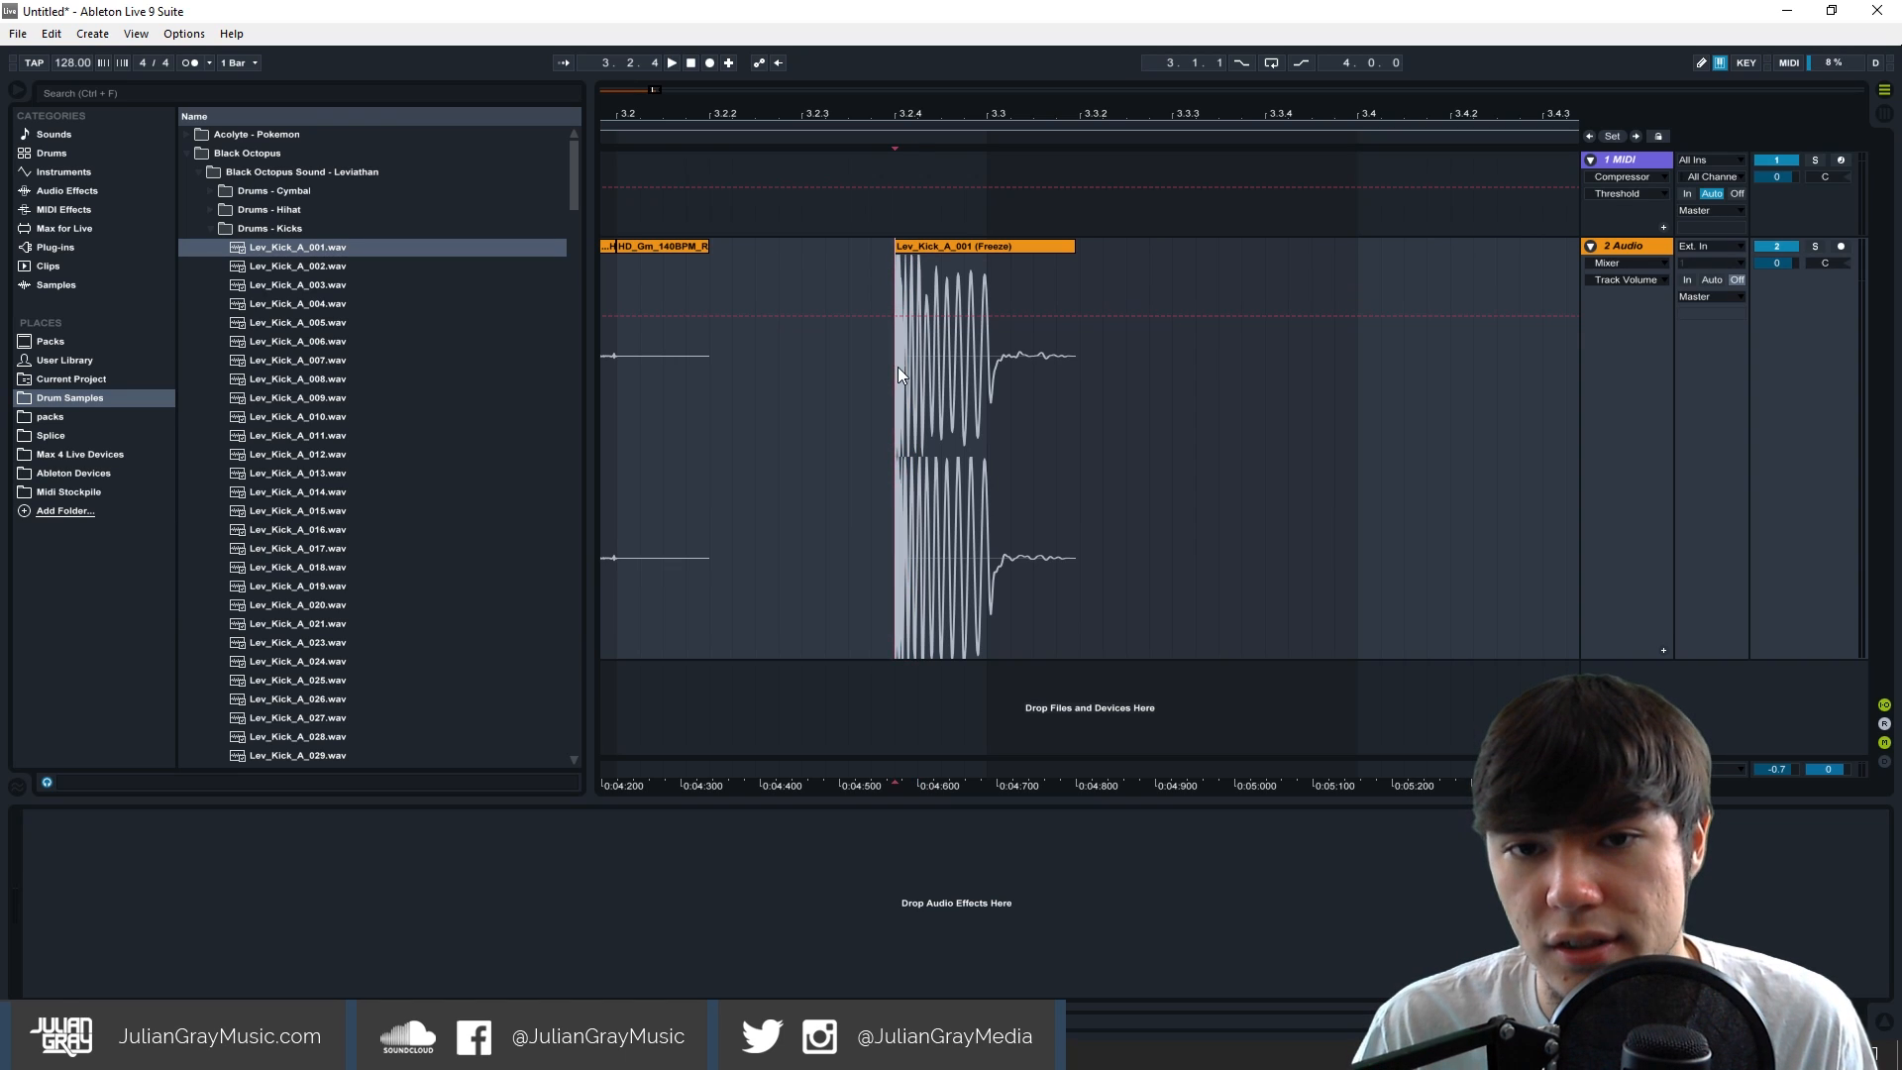
click(918, 365)
Undo the kick's flatten and freeze to make the Compressor editable again.
right_click(1629, 246)
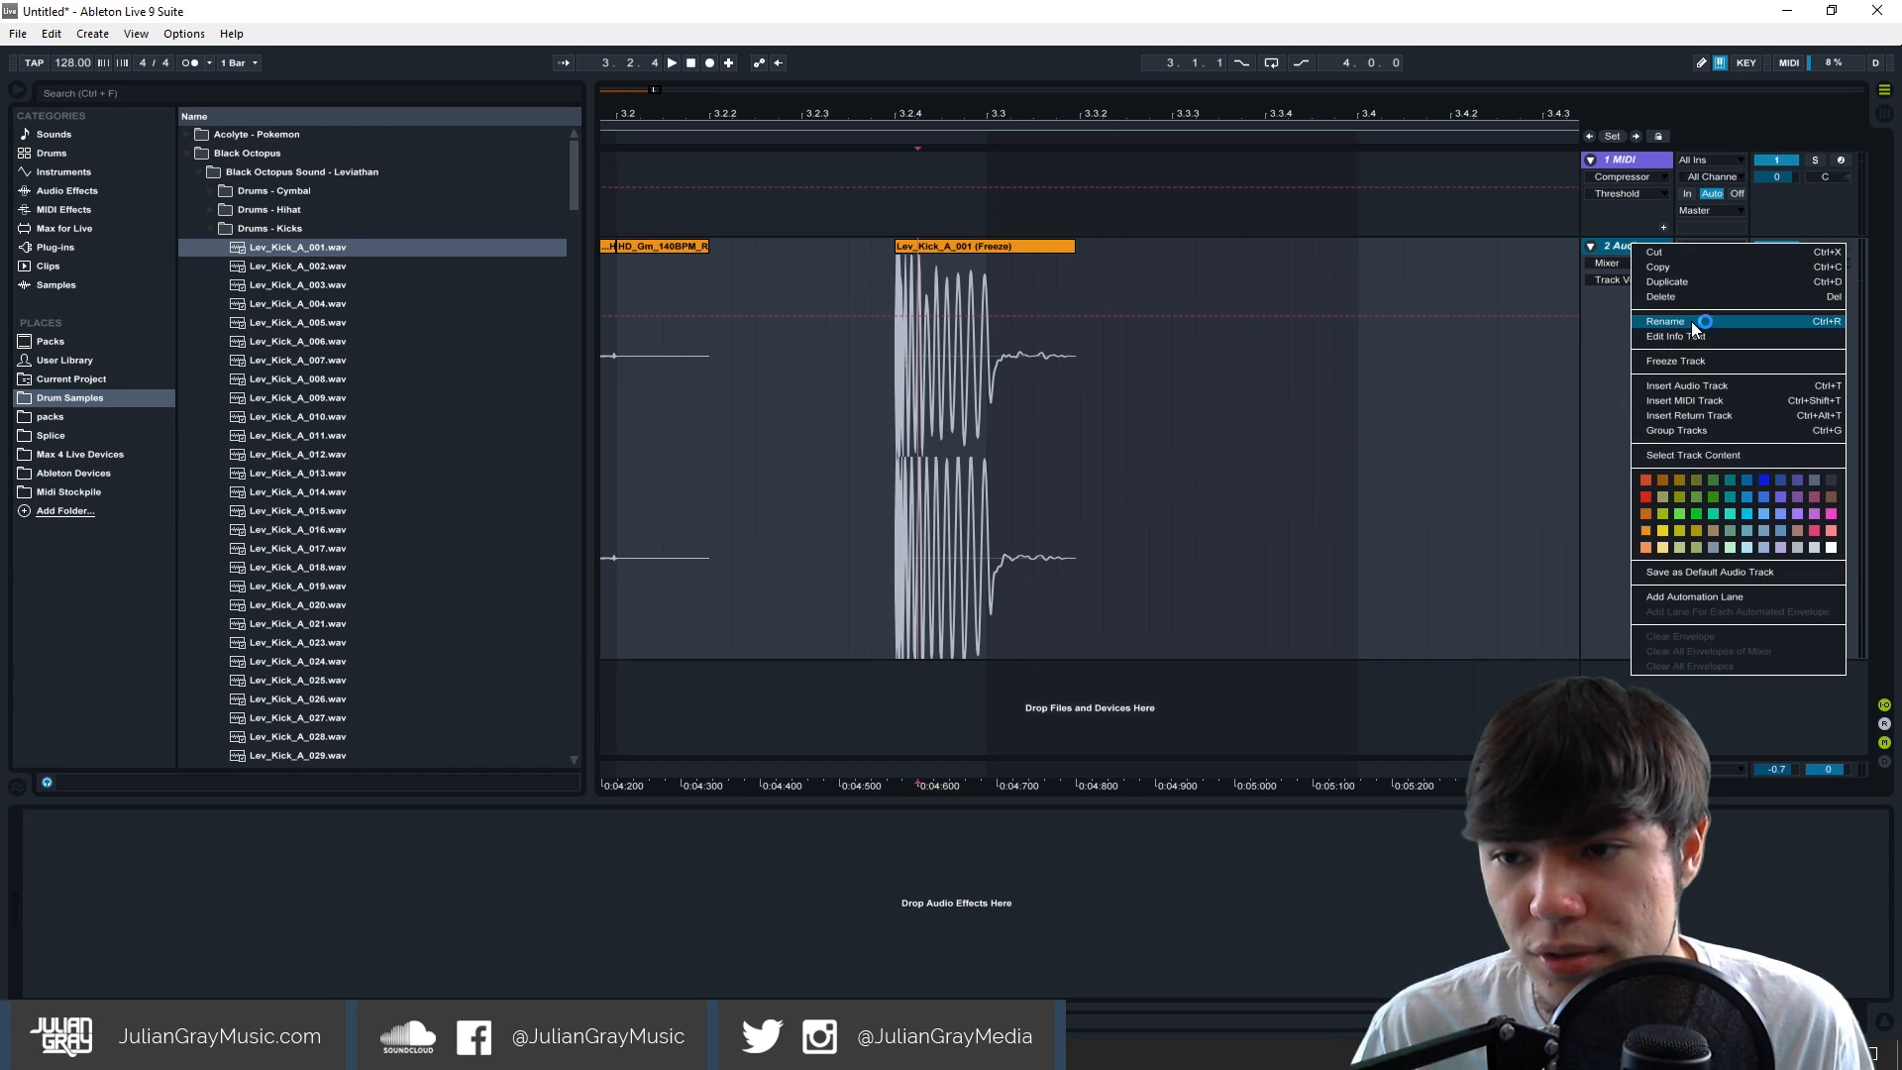
right_click(1019, 250)
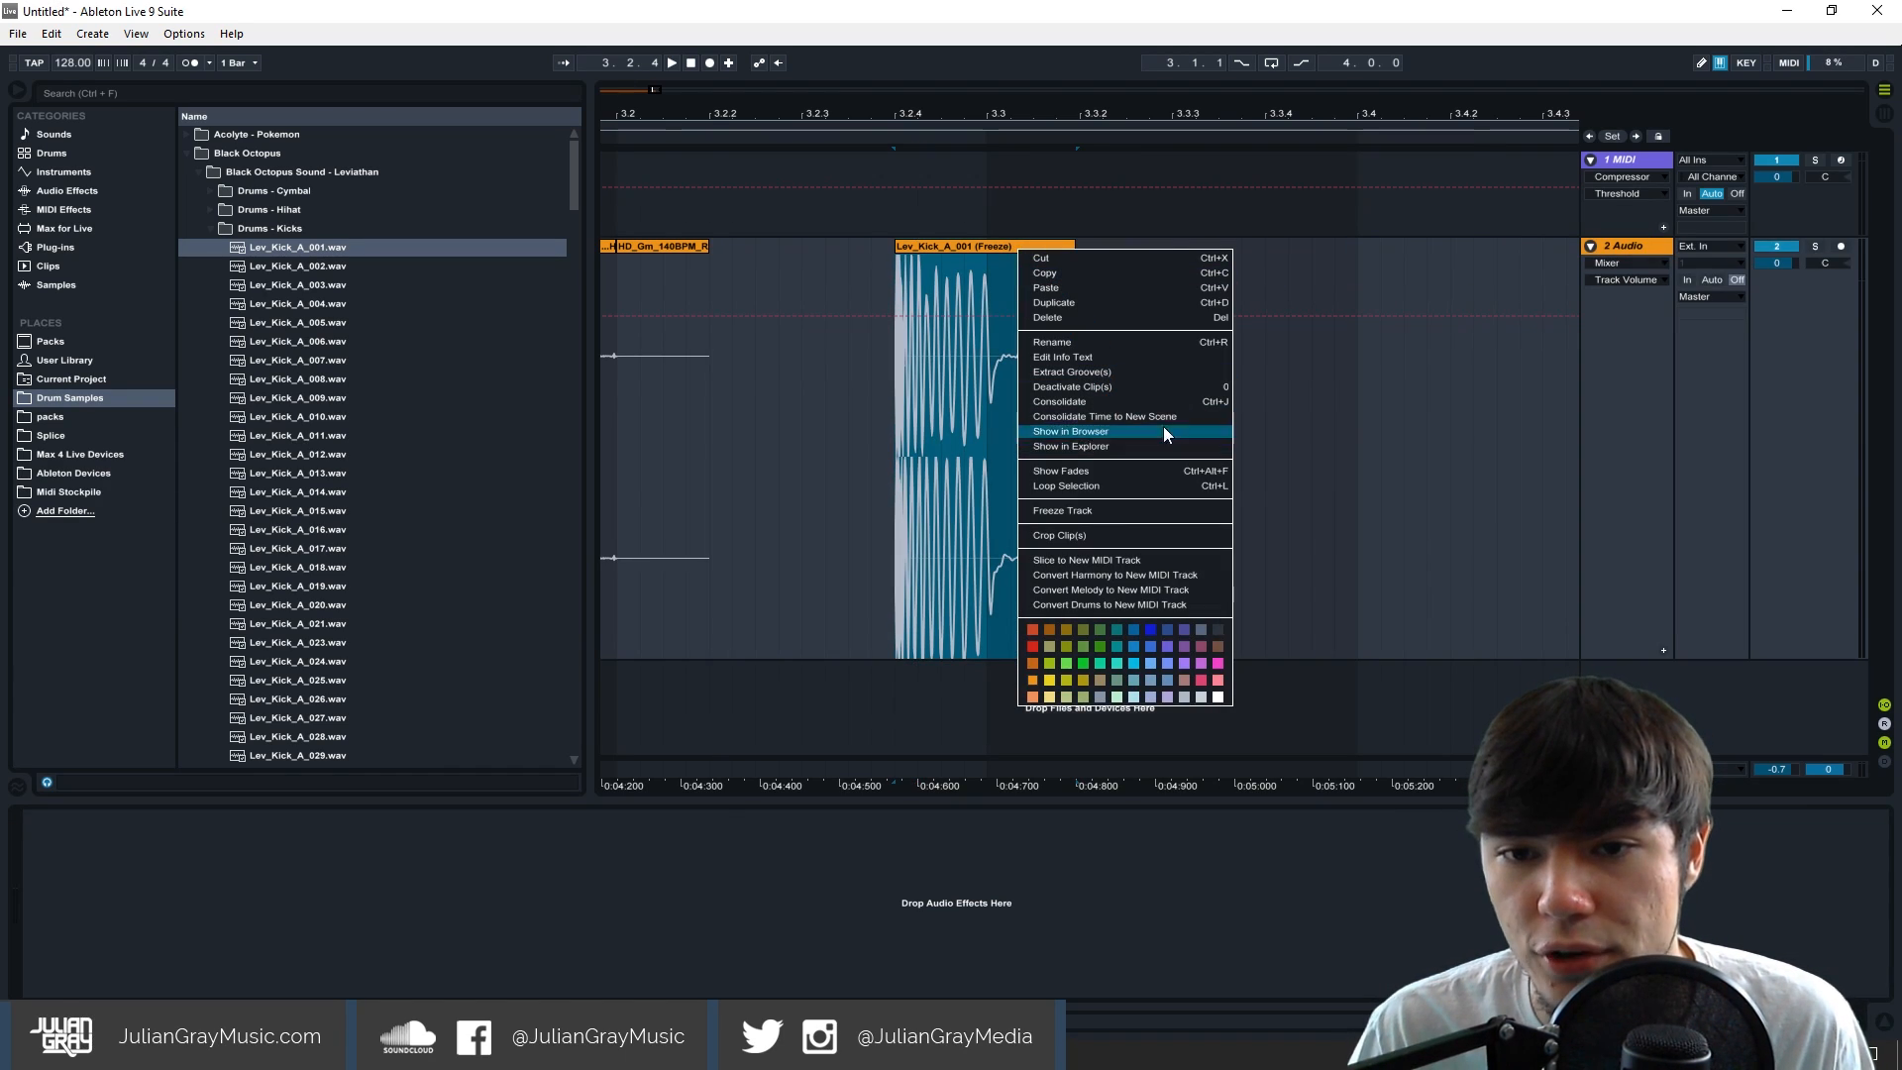
click(1458, 253)
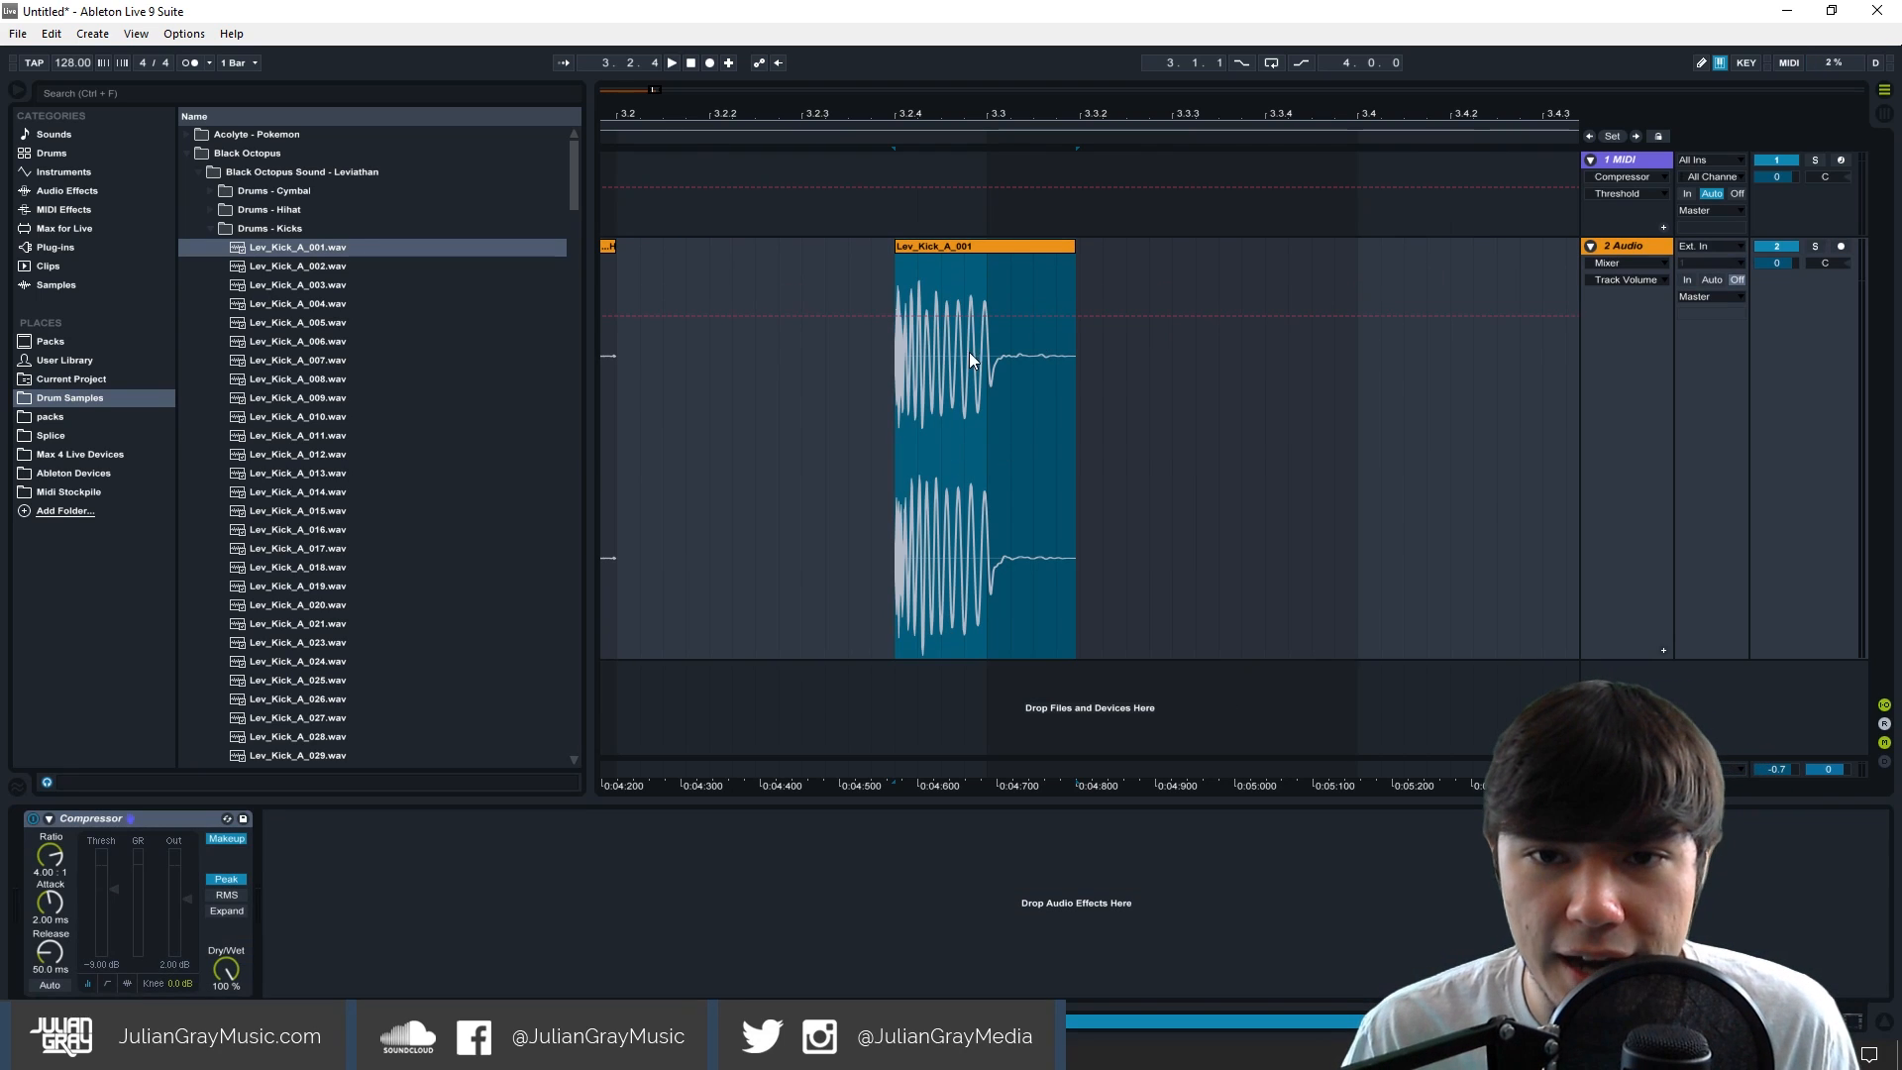
Set the Compressor's output gain to -5.00 dB, and freeze and flatten the Audio track.
drag(174, 913, 163, 973)
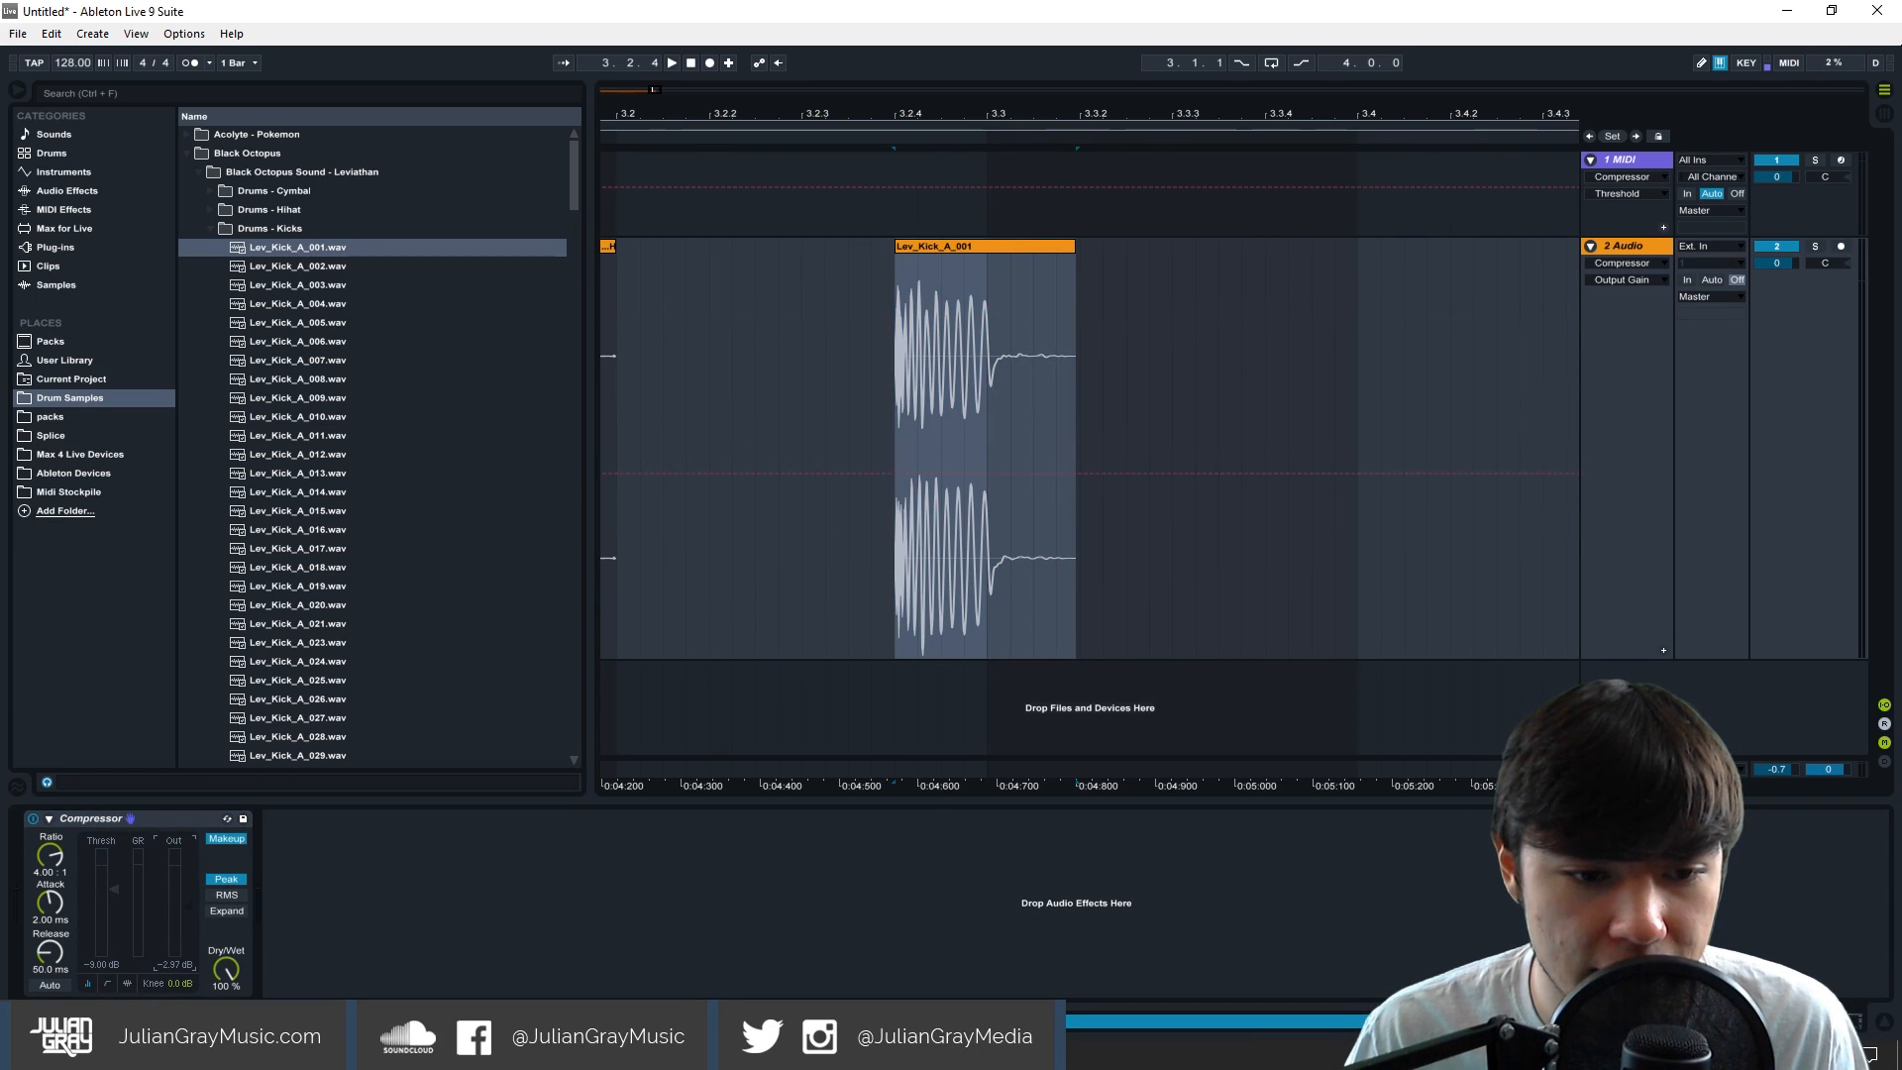
text(-5)
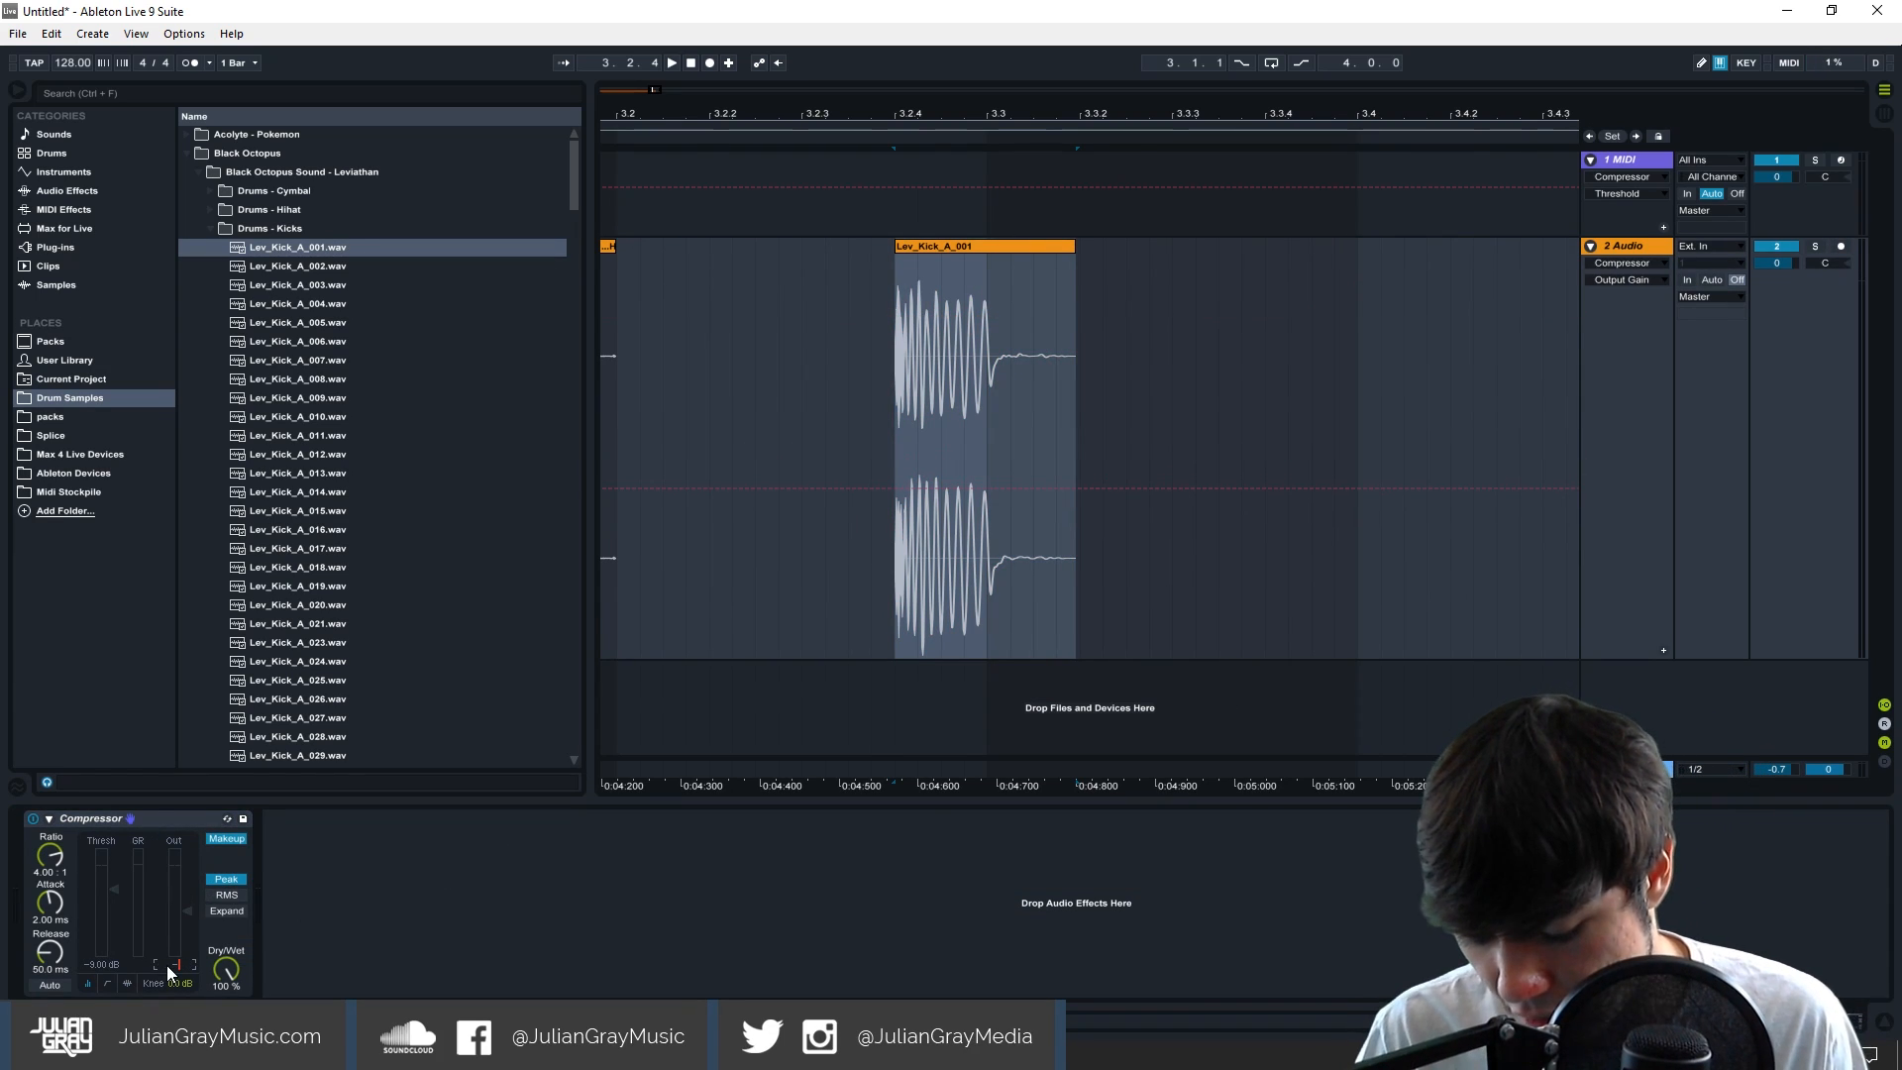
key(Return)
click(878, 311)
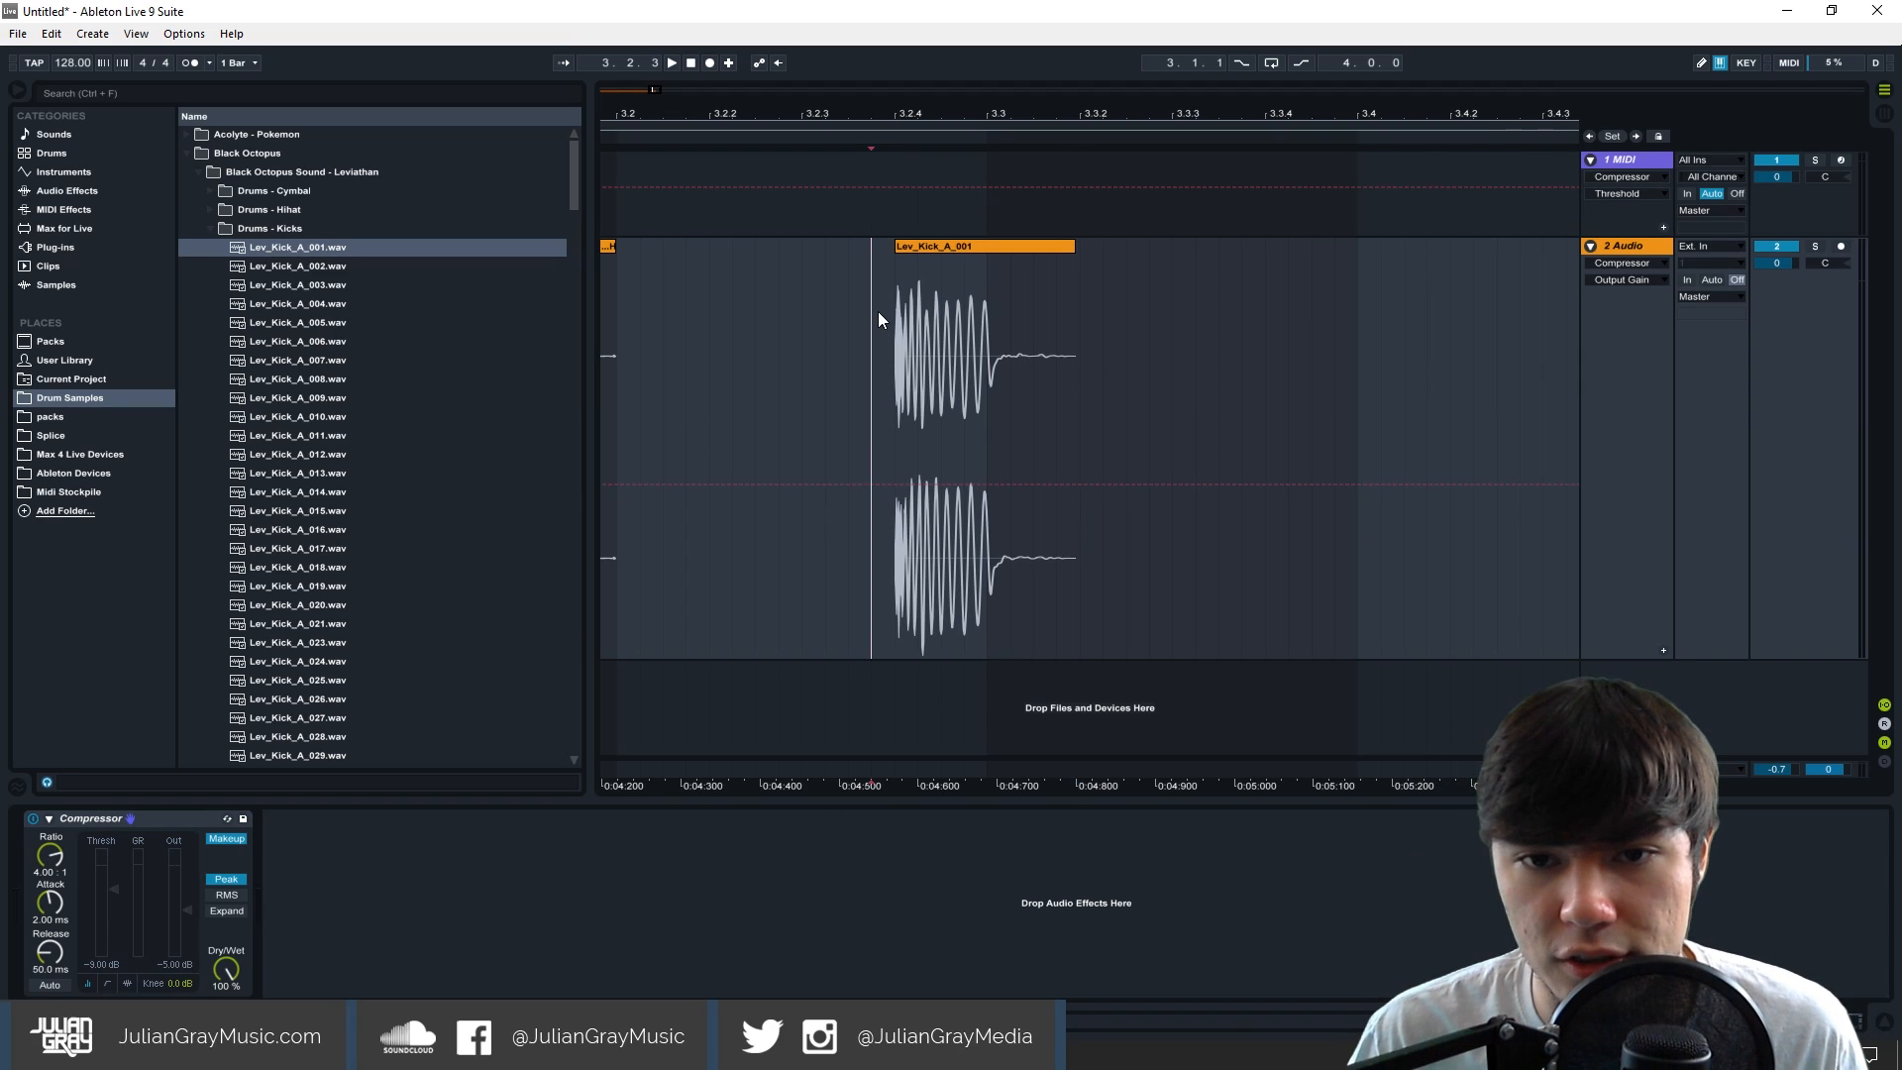
right_click(1639, 249)
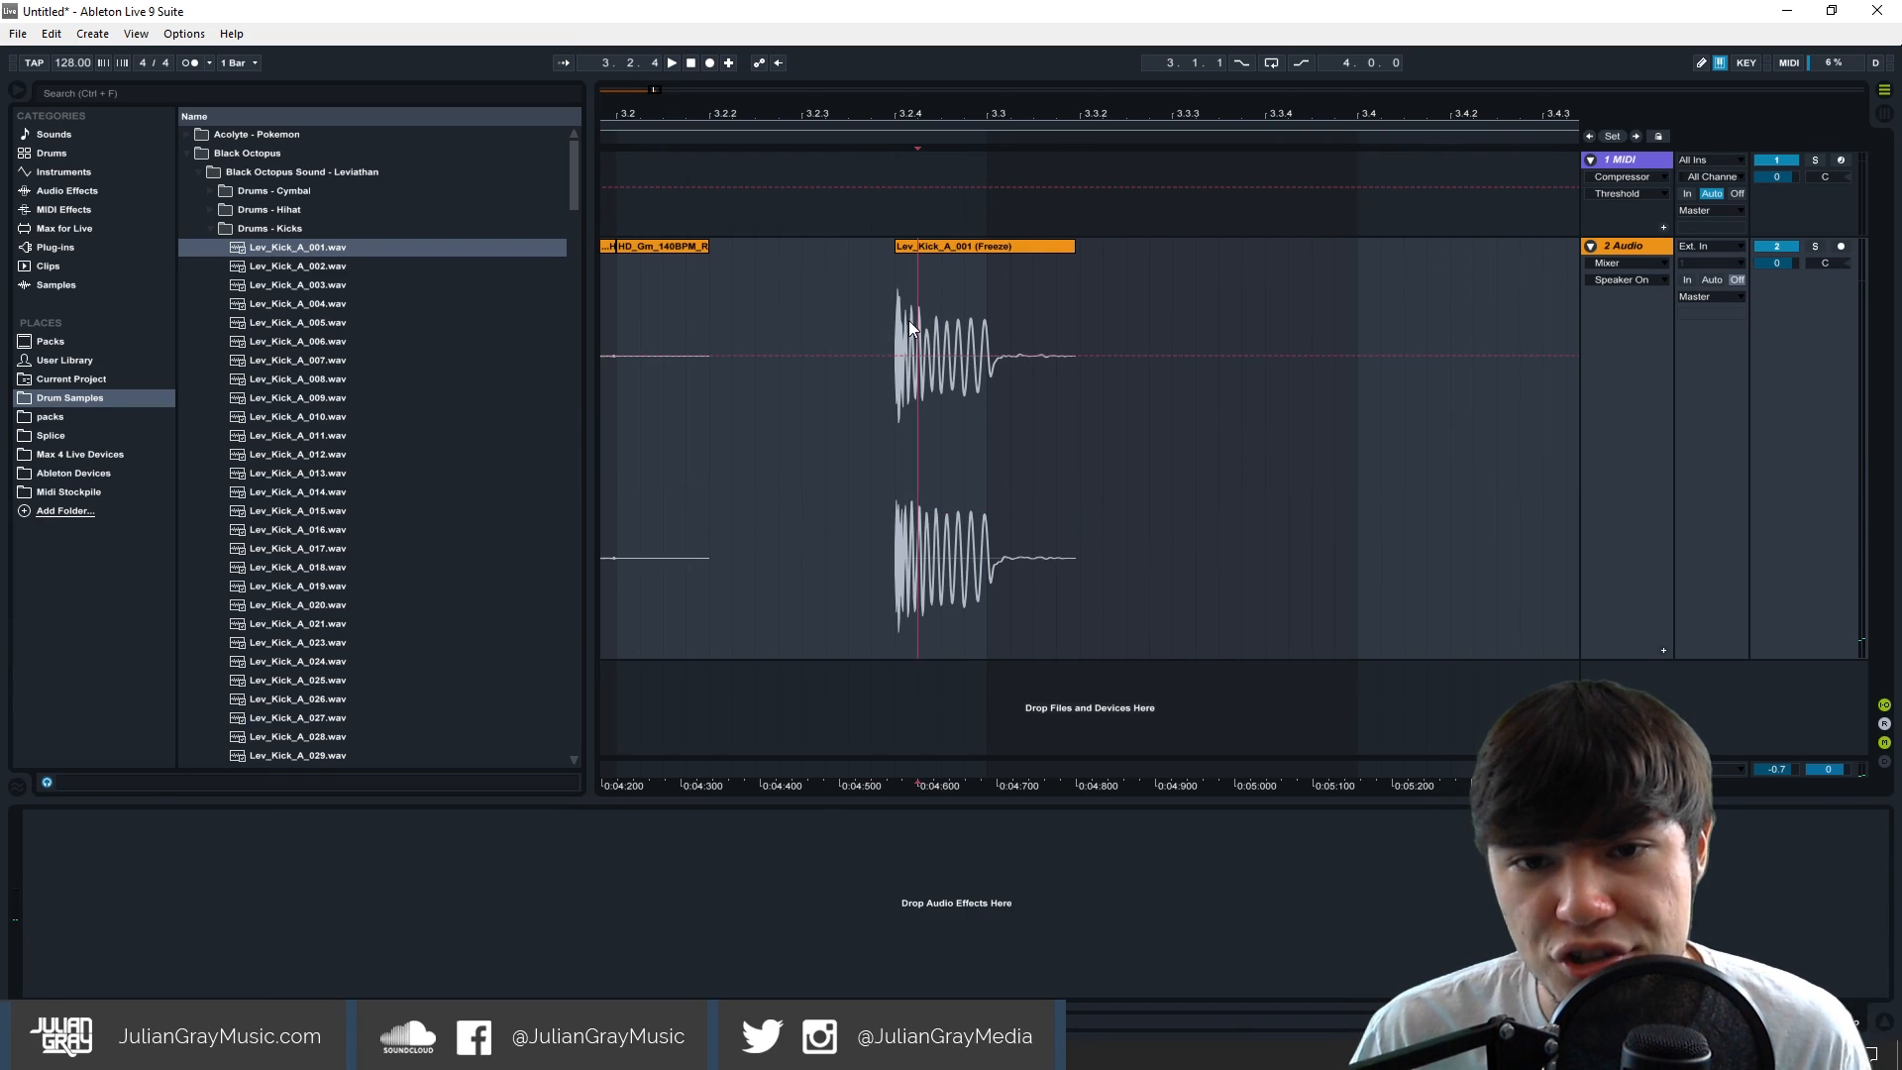
Examine the rendered kick's initial transient against its compressed body between 3.2.4 and 3.3.
click(893, 319)
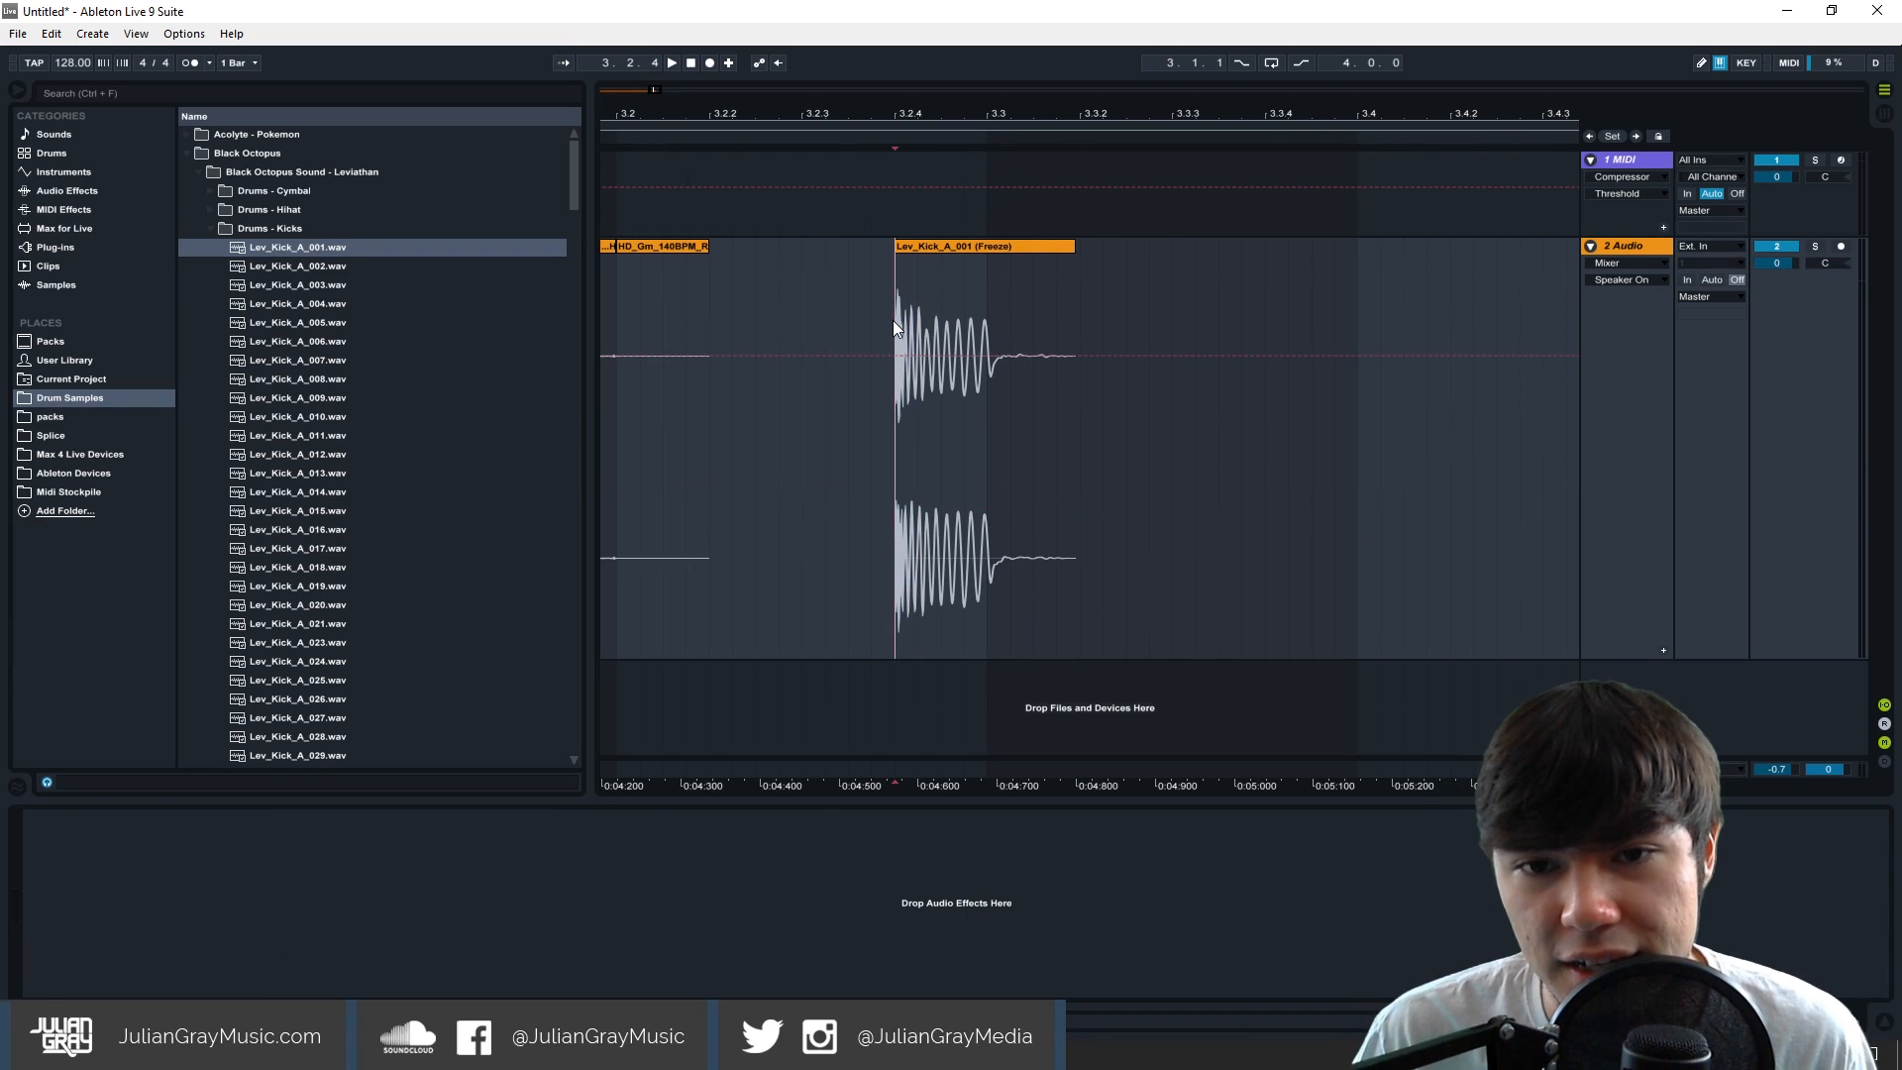
drag(901, 317, 978, 289)
click(980, 300)
click(978, 288)
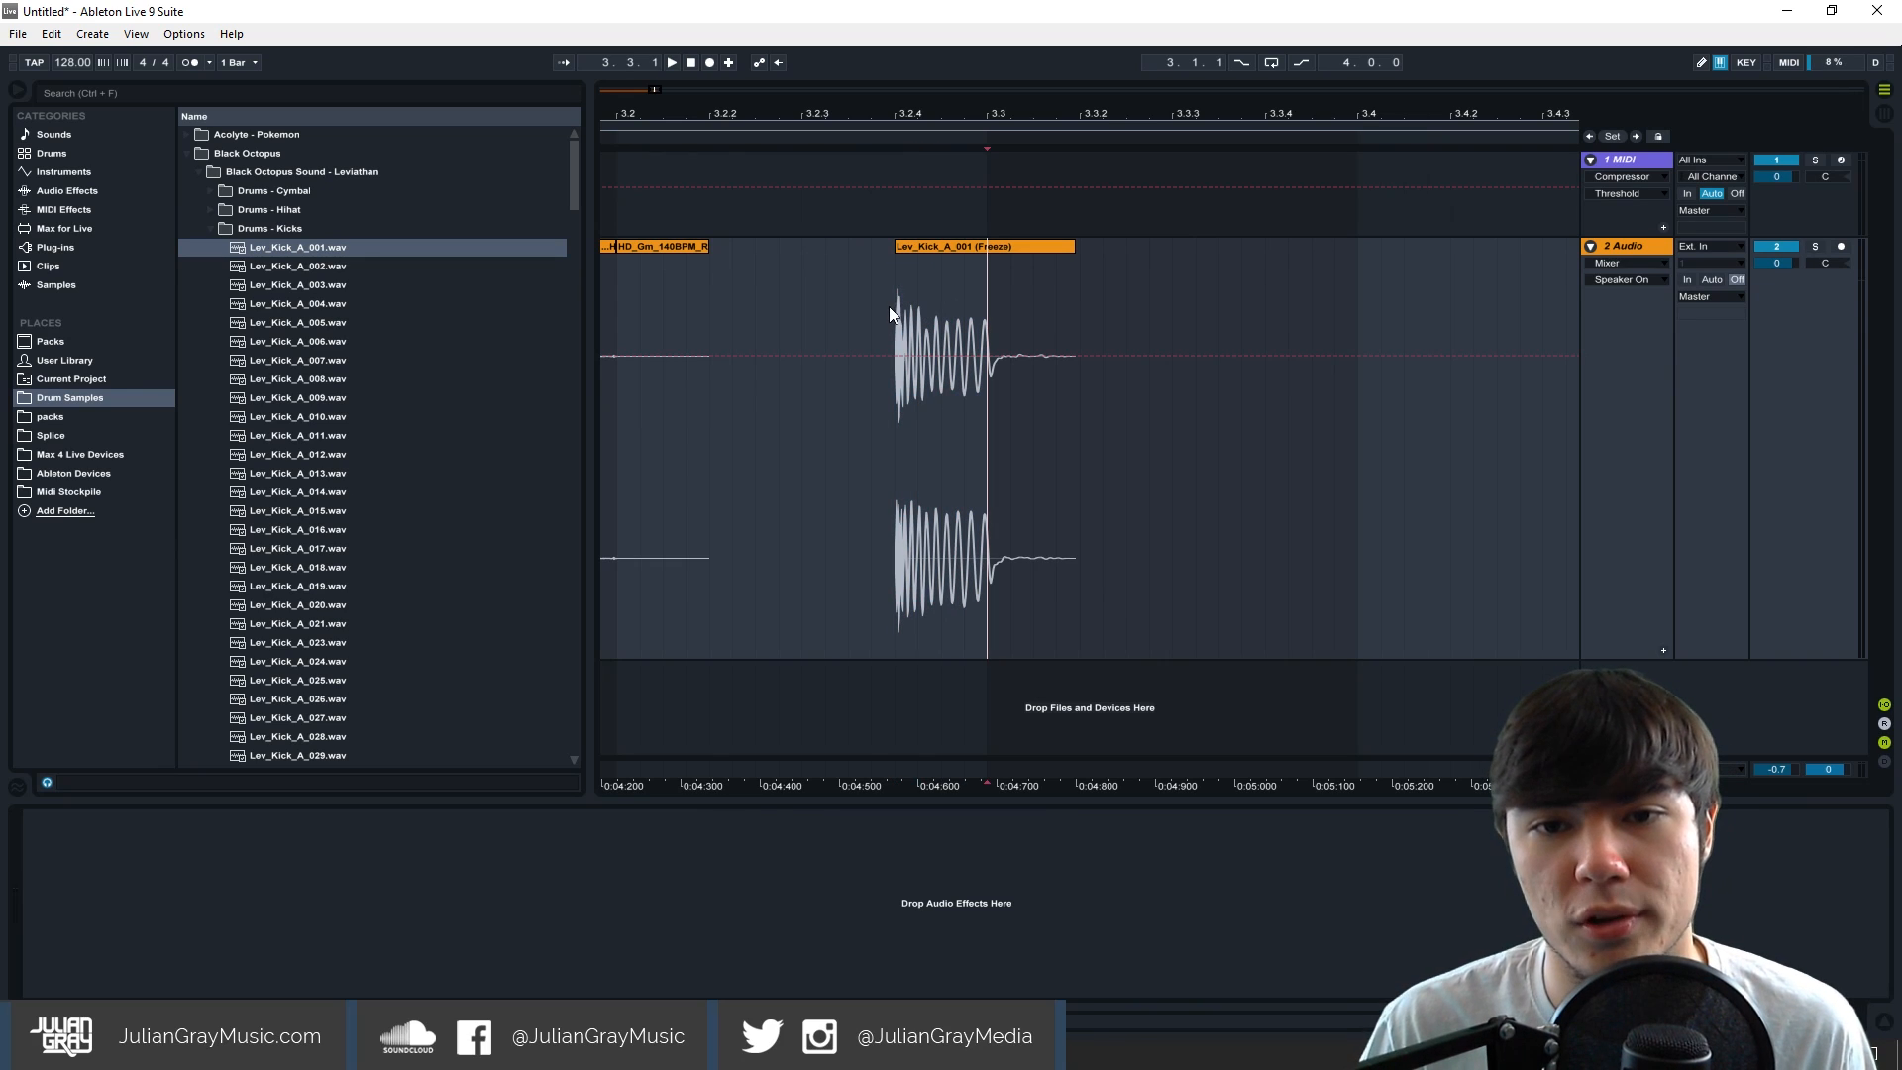
click(904, 262)
mouse_move(907, 264)
mouse_down()
mouse_move(1002, 288)
mouse_move(895, 288)
mouse_move(918, 287)
mouse_up()
click(941, 295)
click(895, 297)
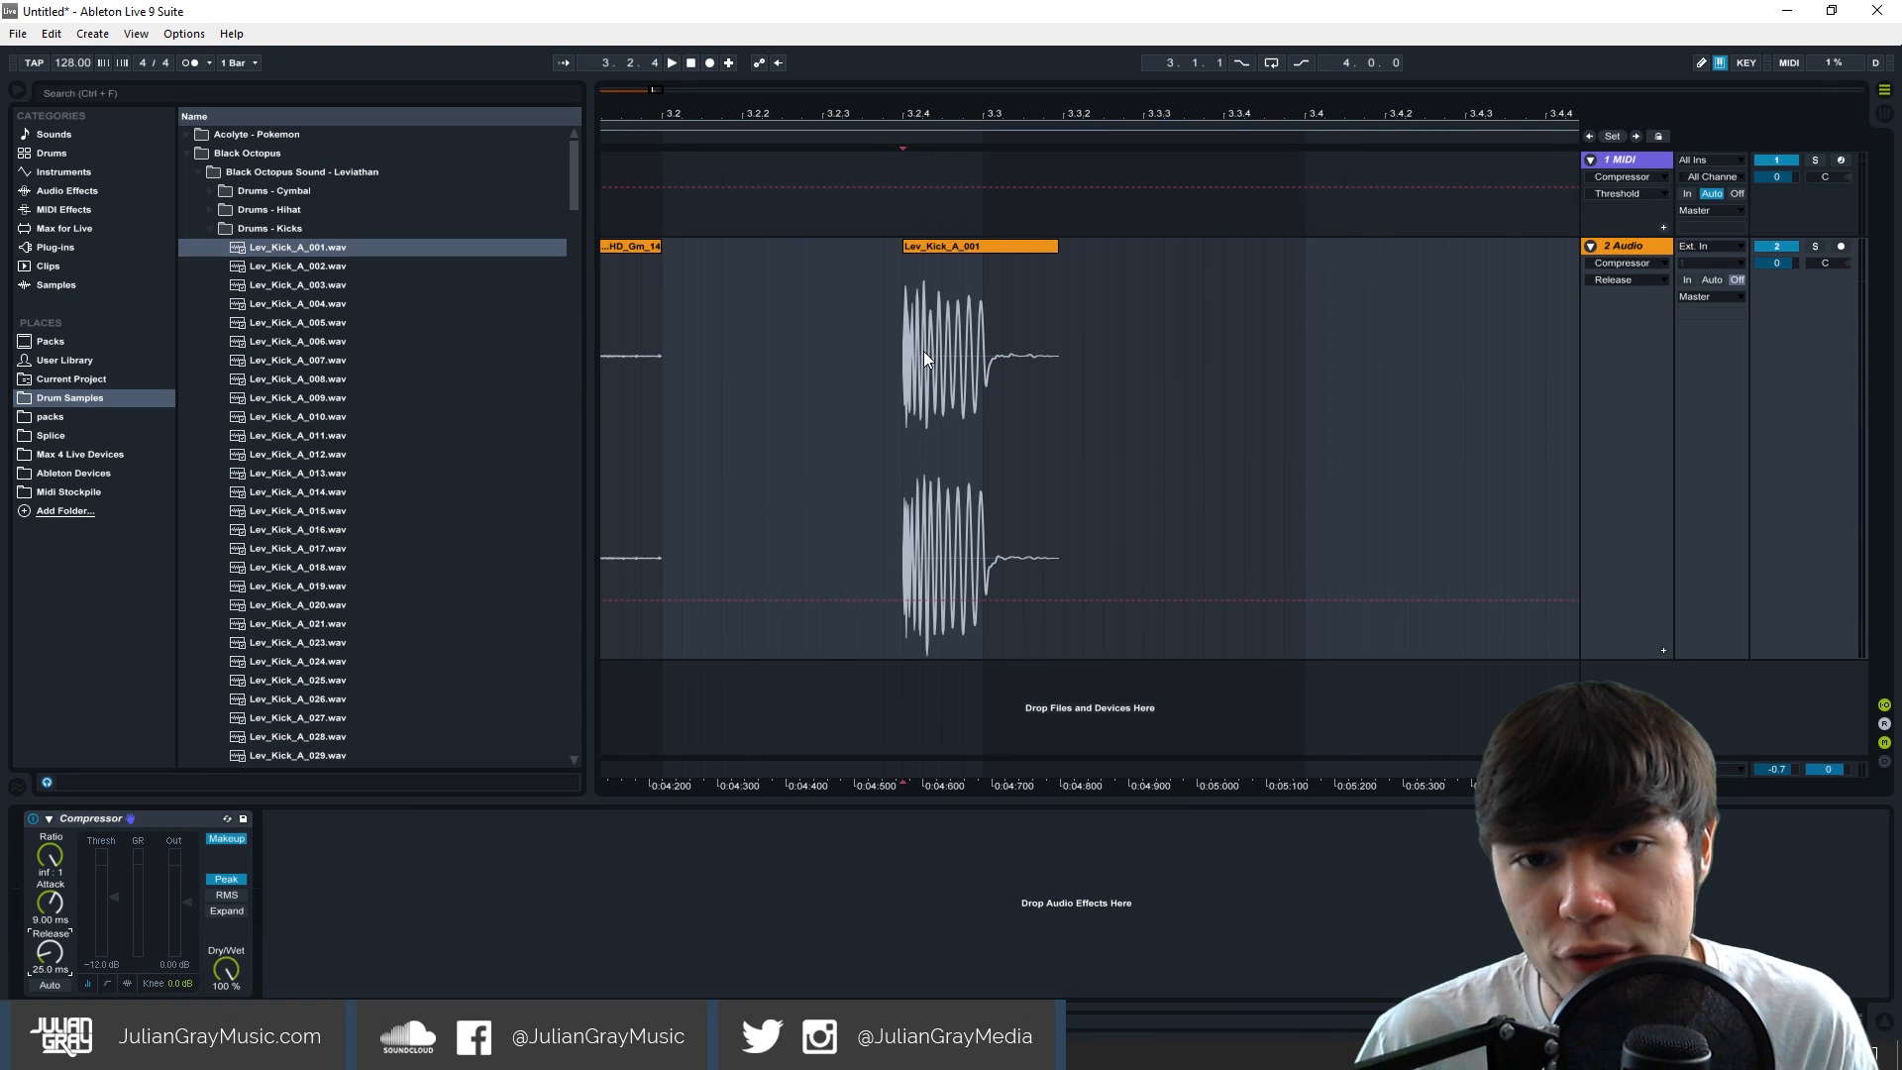
Set the Compressor's threshold to -12.3 dB and its output gain to -5.00 dB for the kick.
click(905, 327)
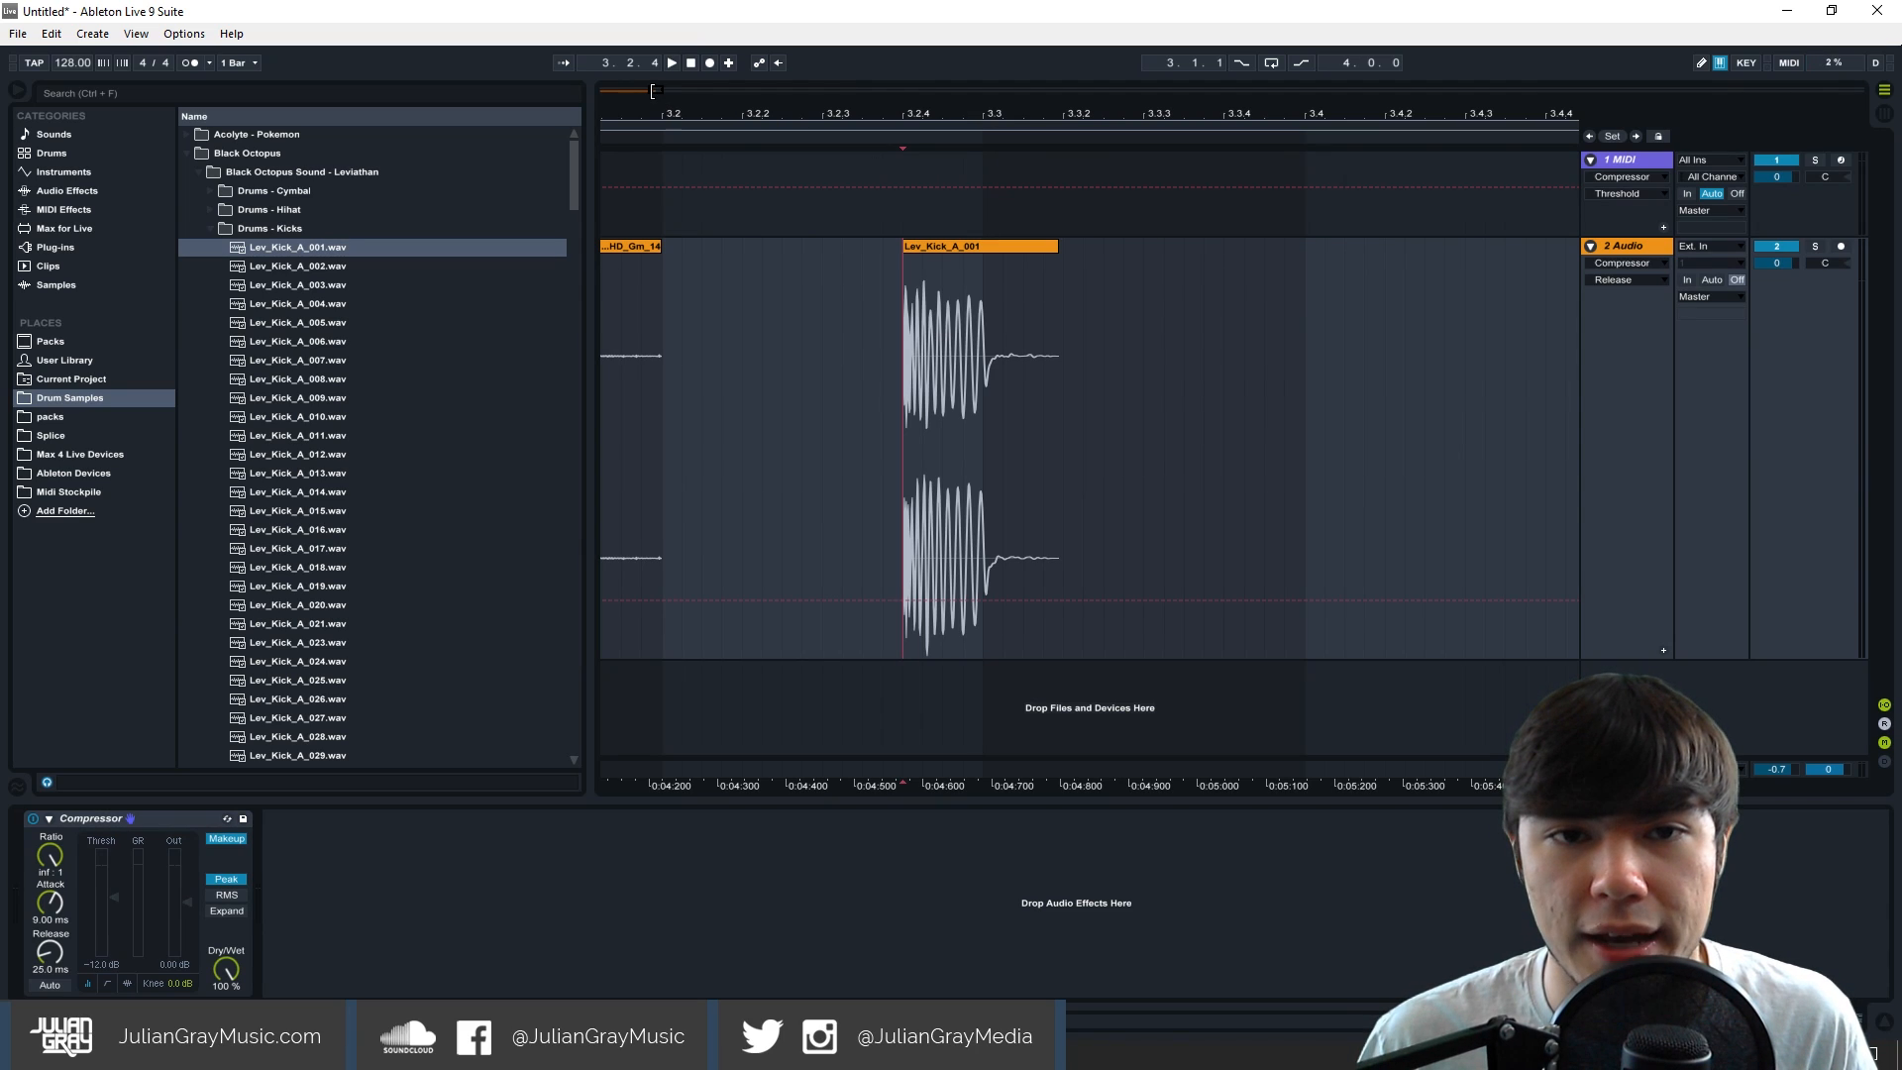
drag(655, 91, 656, 86)
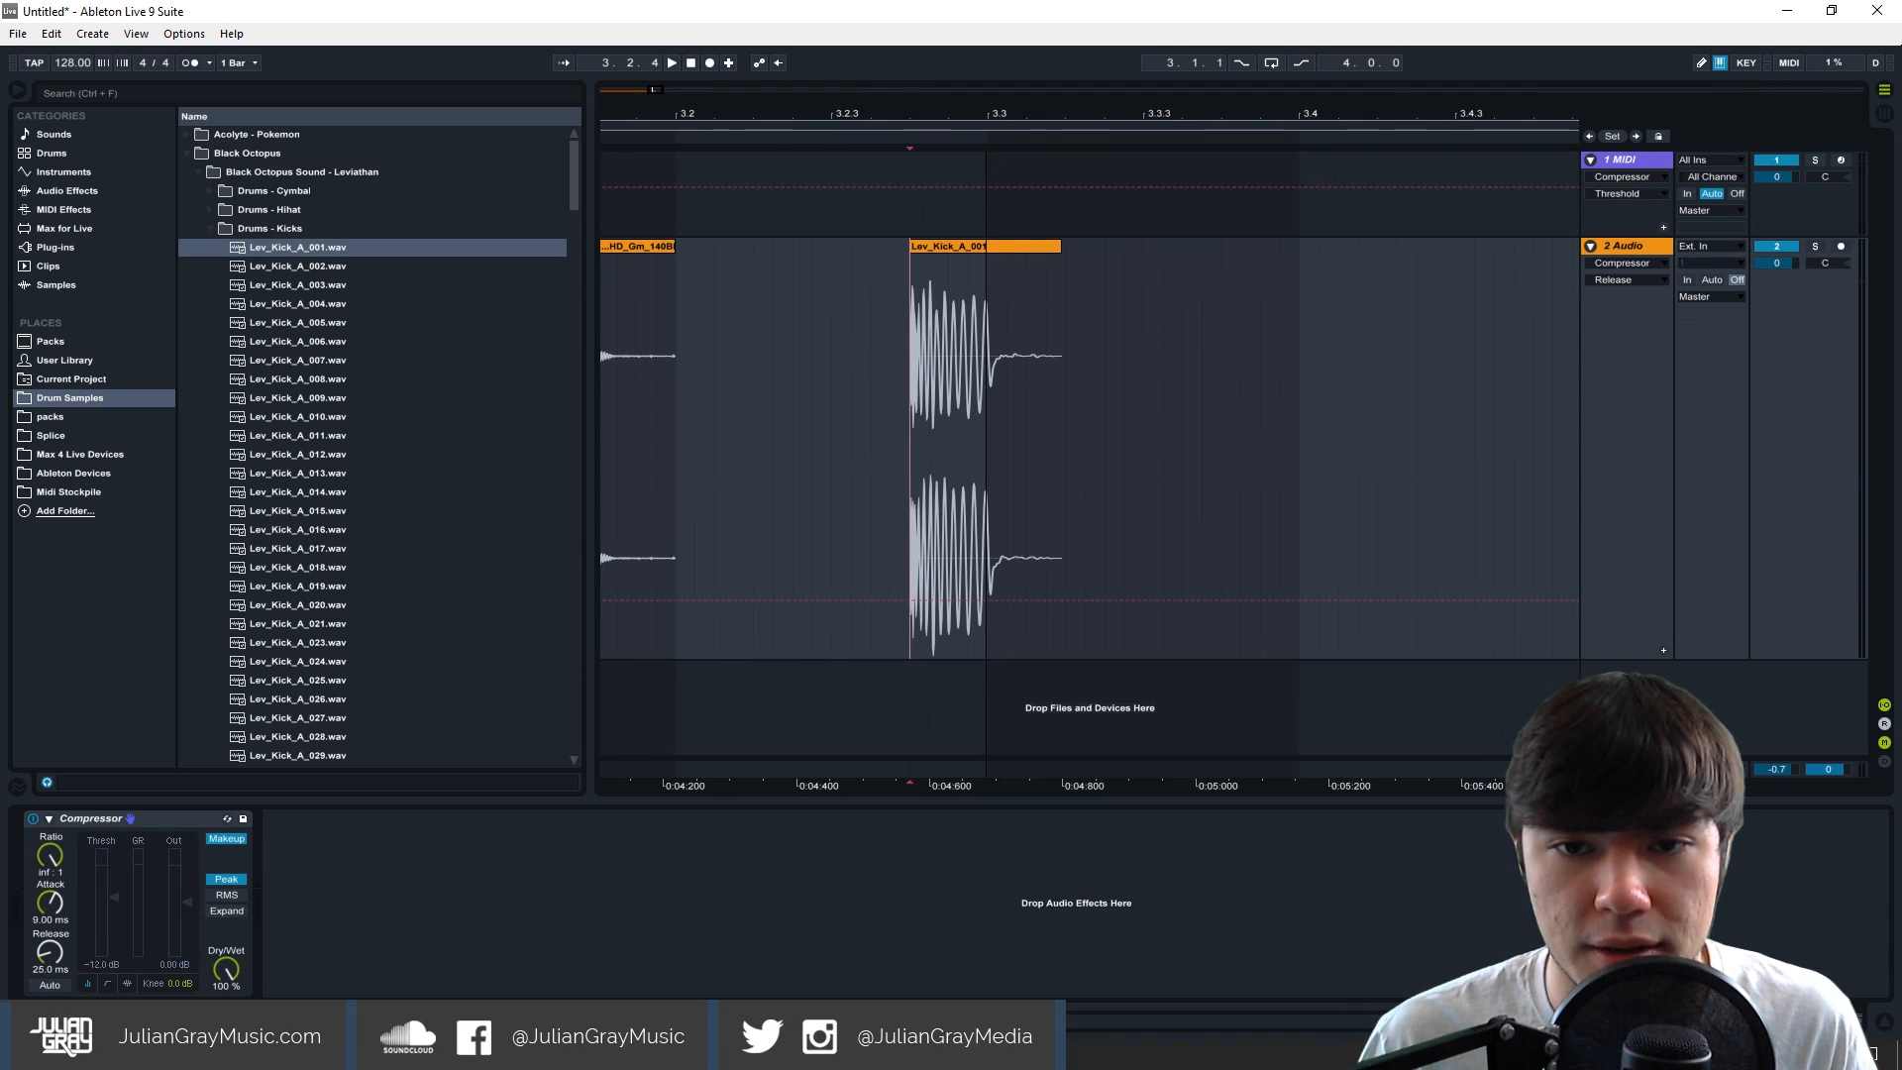
click(116, 912)
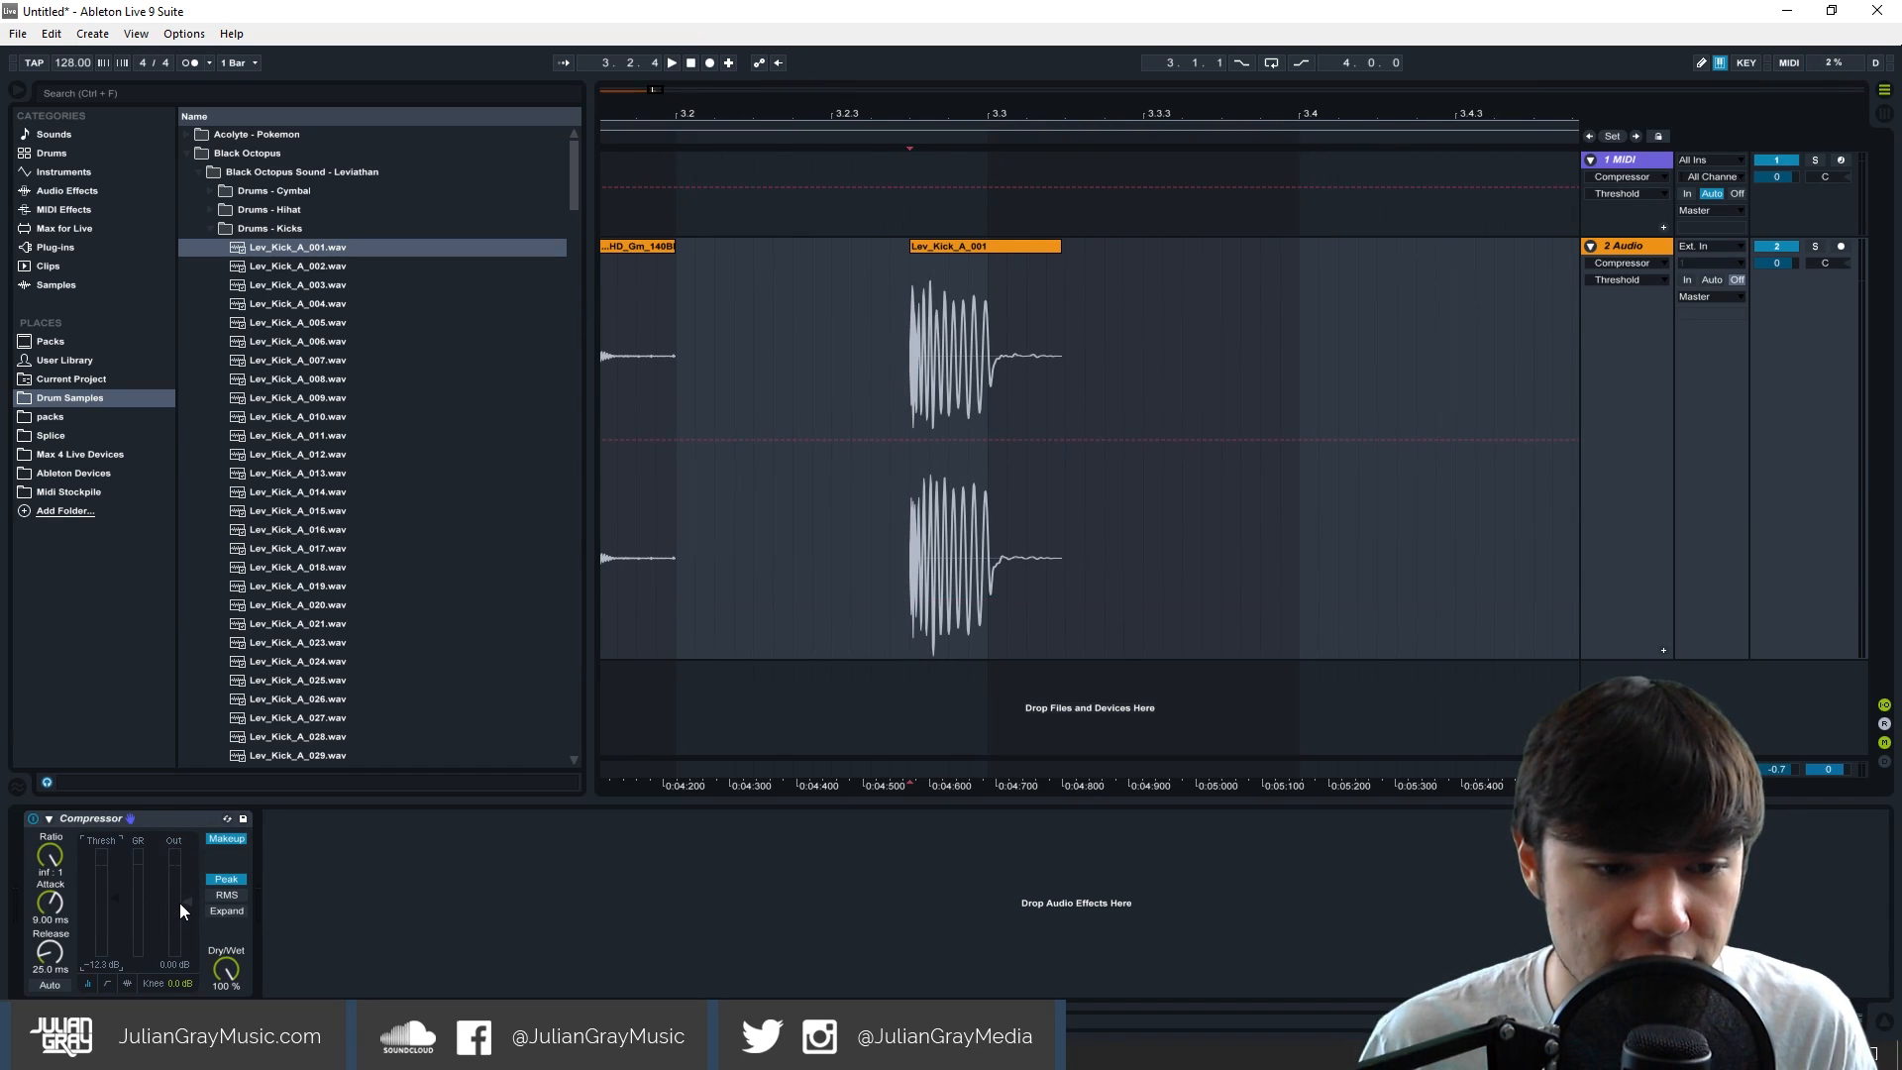
drag(181, 901, 168, 936)
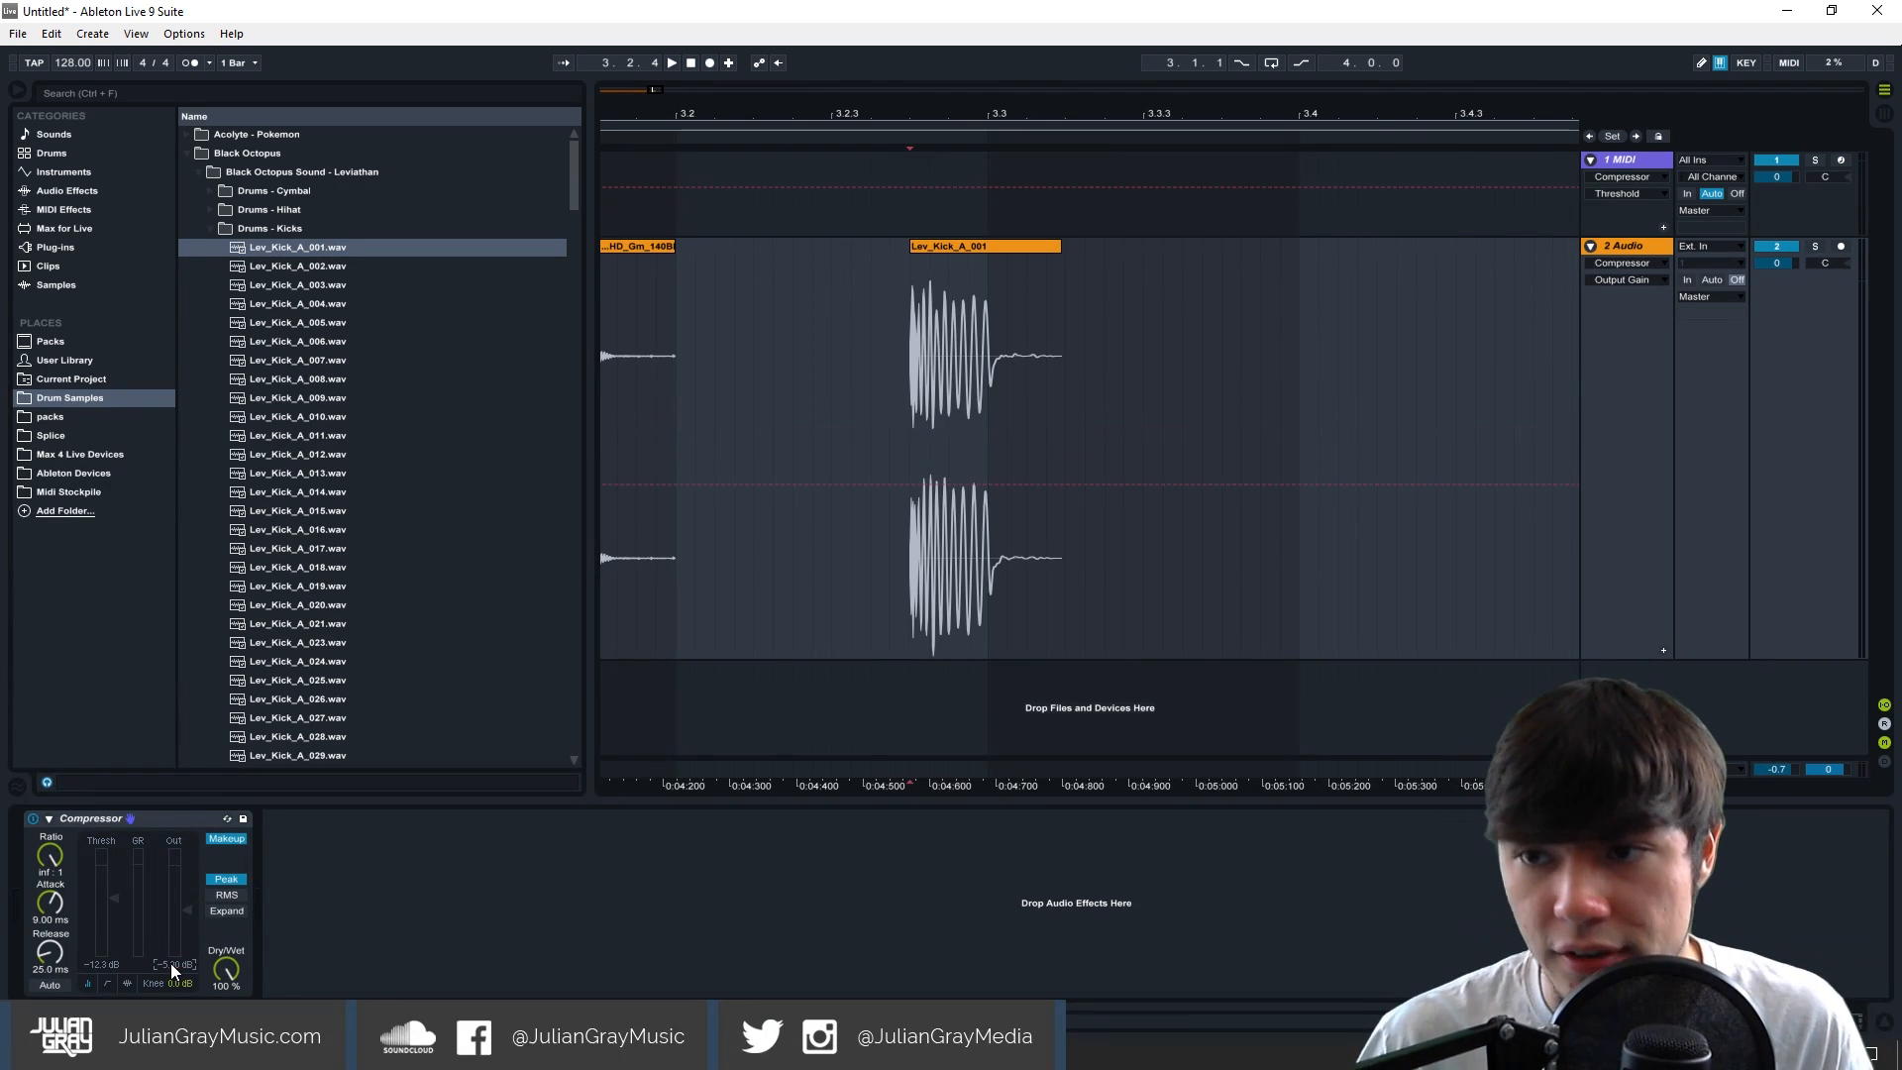
Freeze and flatten the Audio track to render the kick with the 9.00 ms attack and 25.0 ms release.
right_click(1662, 246)
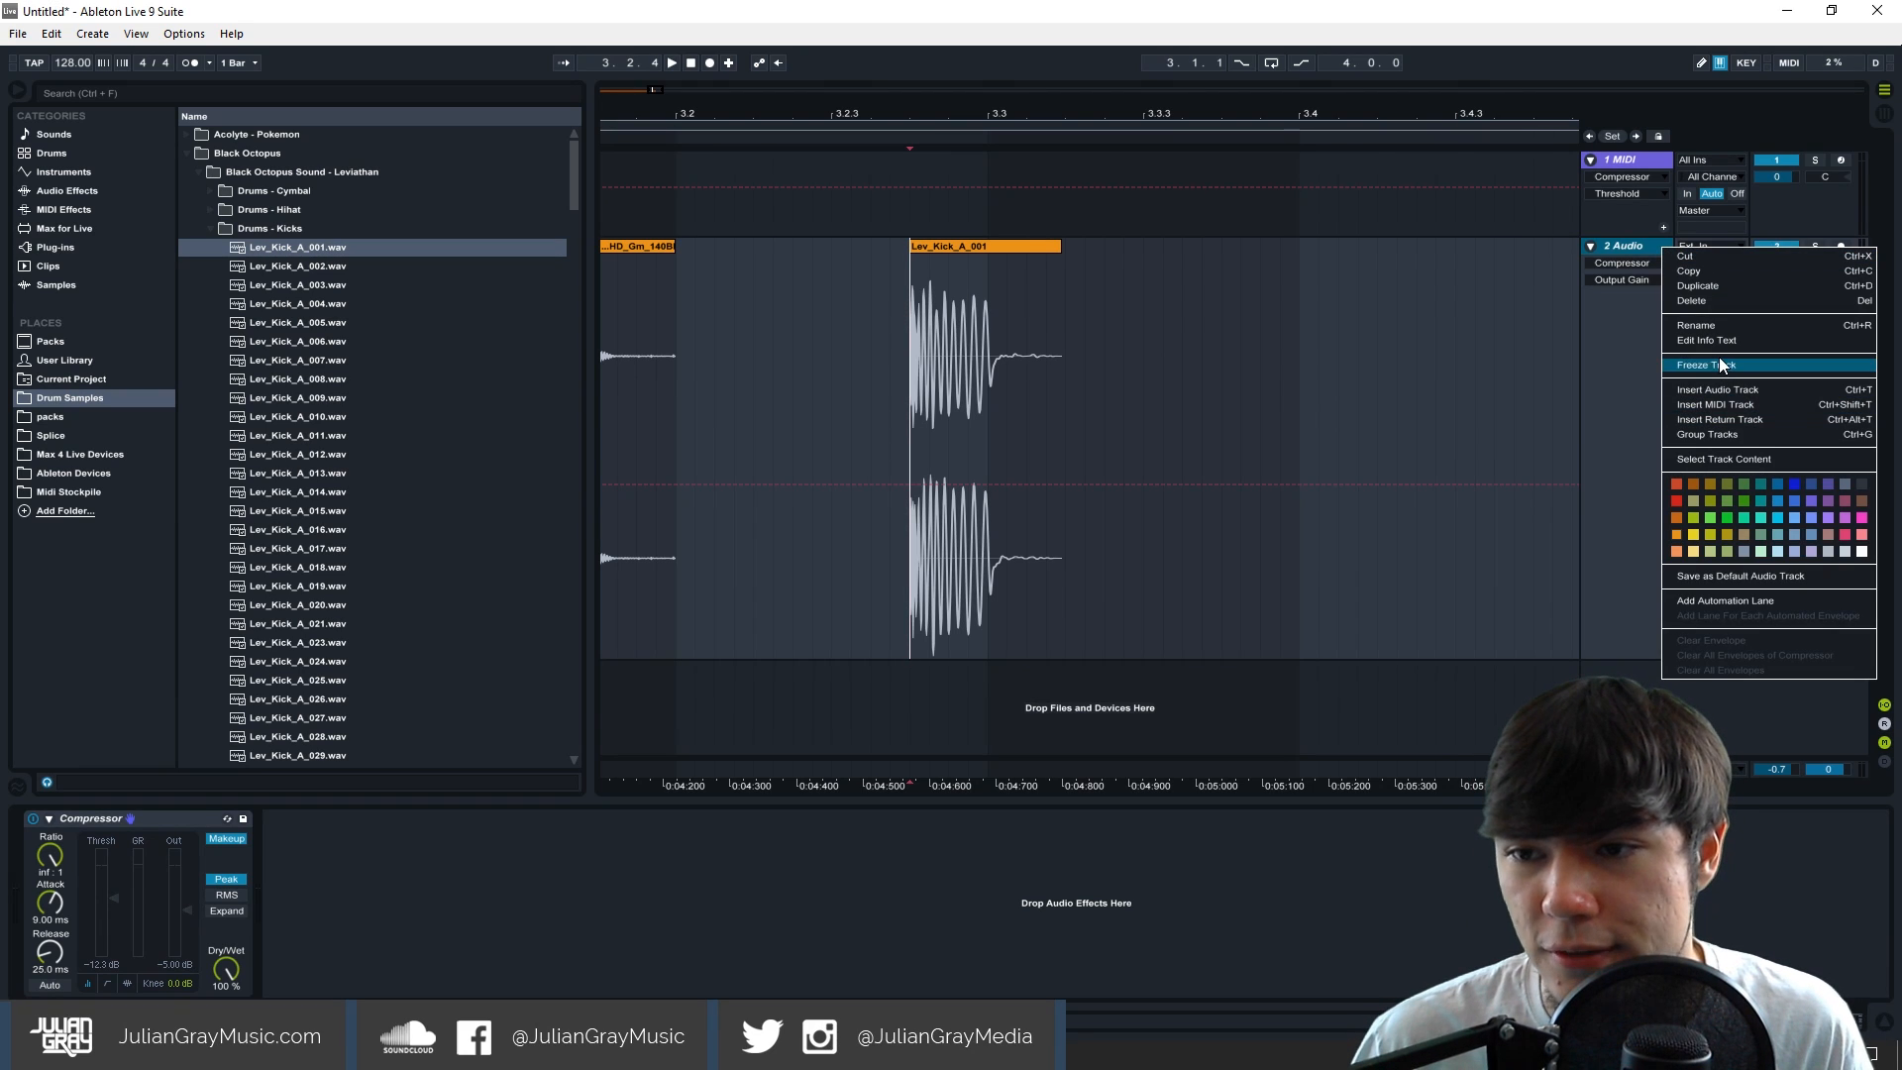
click(1713, 364)
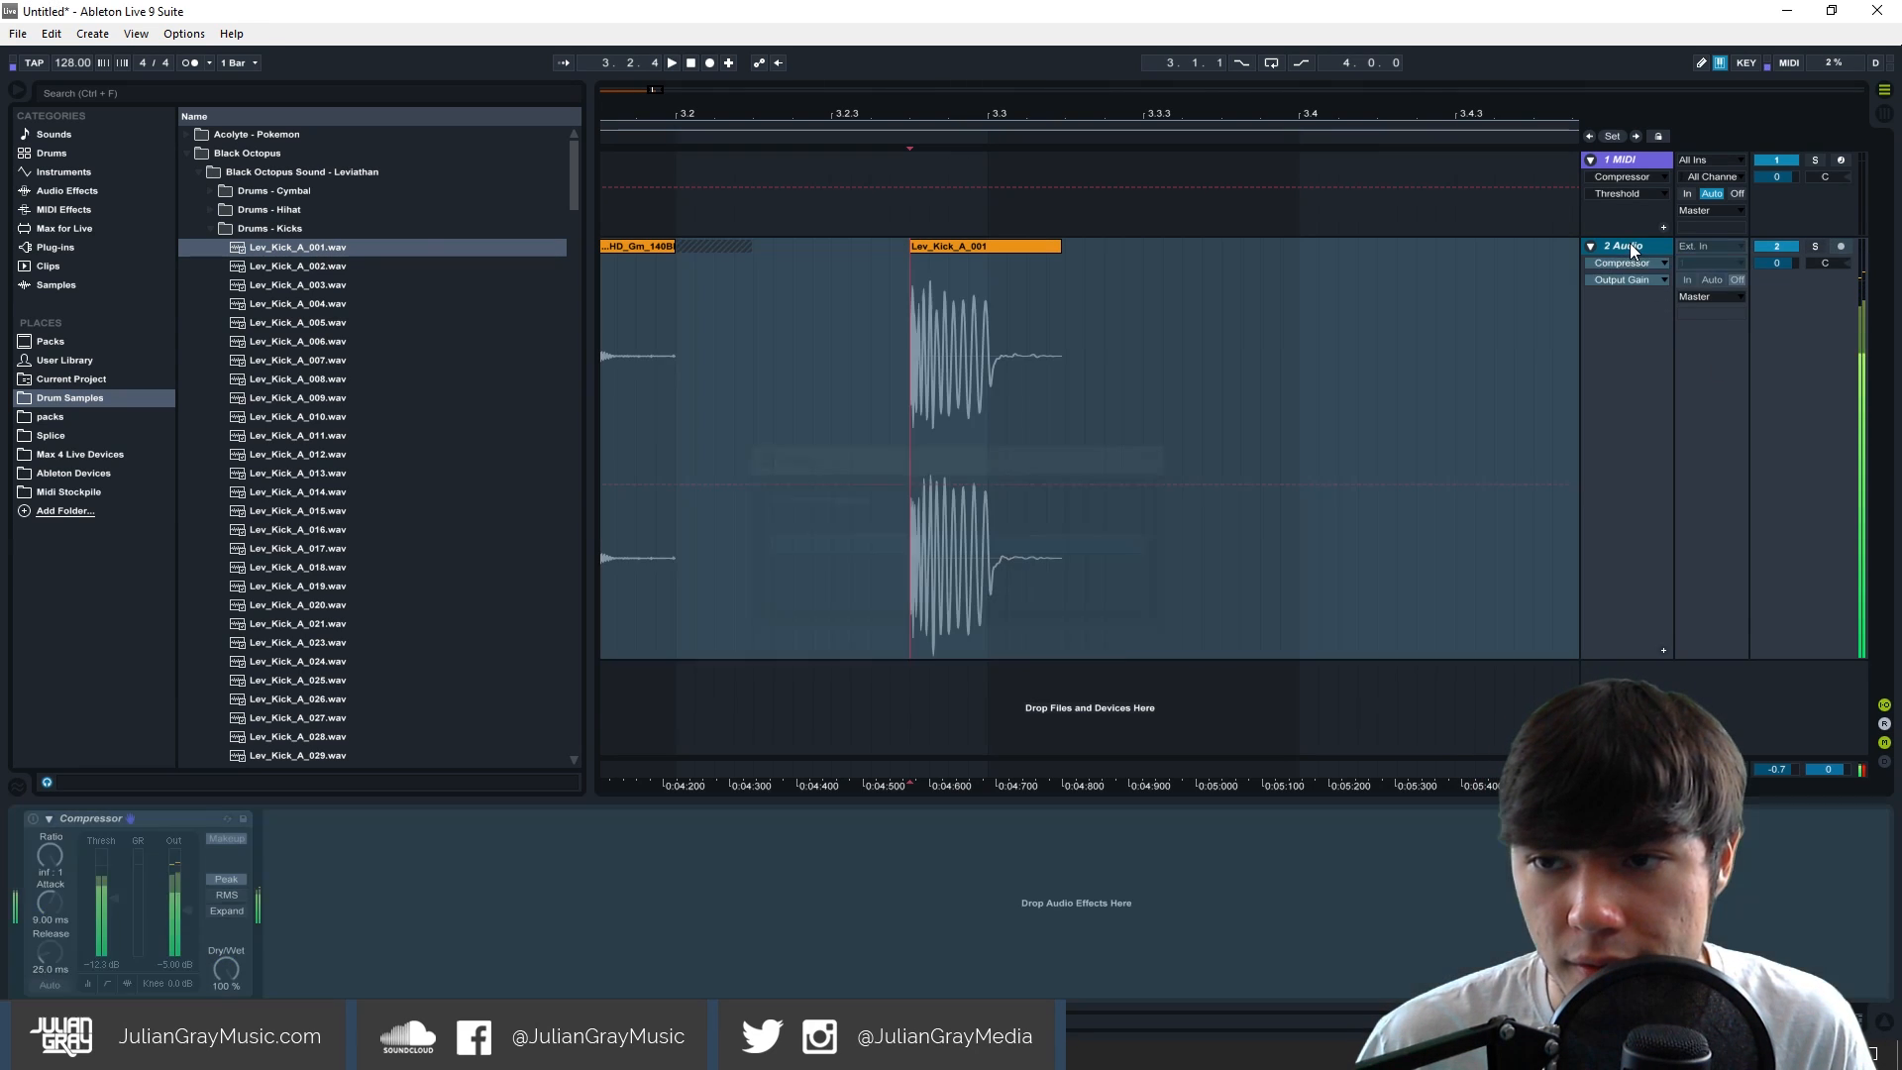
right_click(1631, 244)
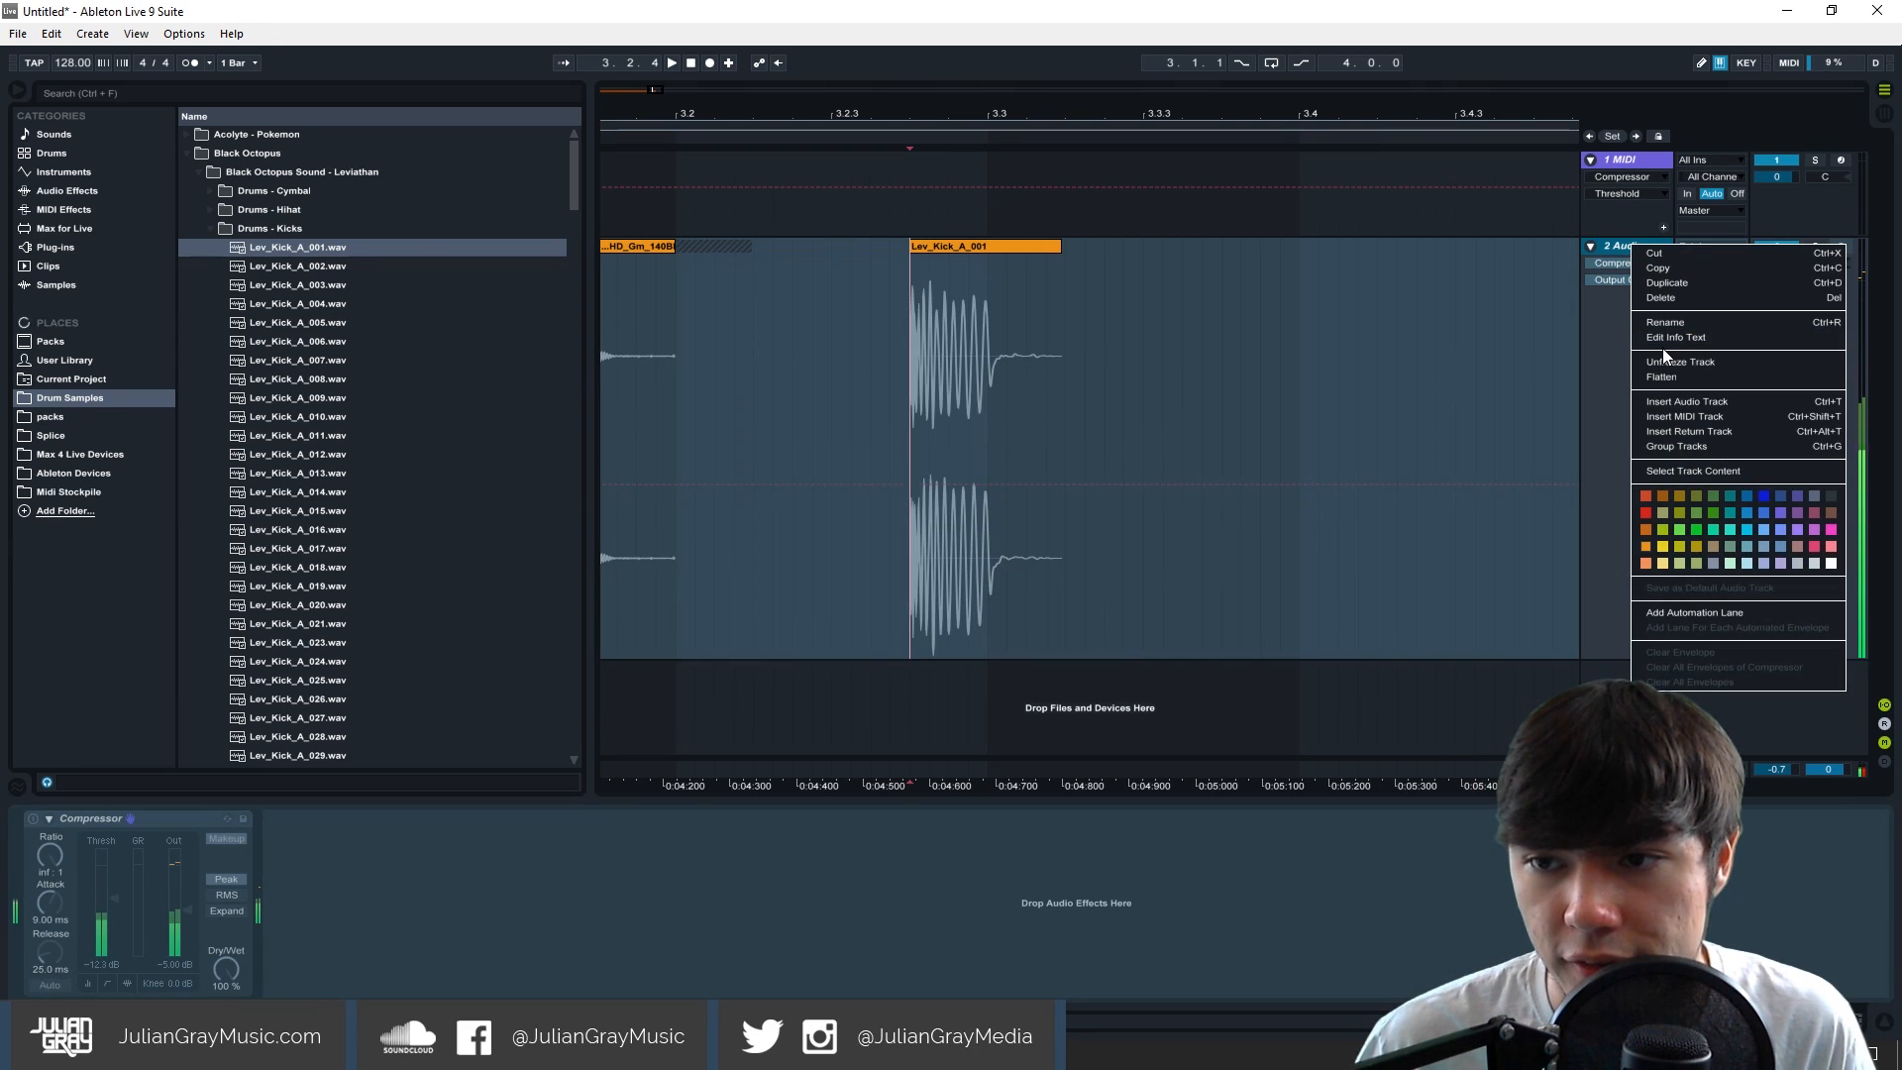
click(1668, 379)
Examine the rendered kick's body after the initial transient, up to 3.3, for the level changes caused by the release.
mouse_move(987, 342)
mouse_down()
mouse_move(960, 338)
mouse_move(1001, 329)
mouse_move(965, 341)
mouse_up()
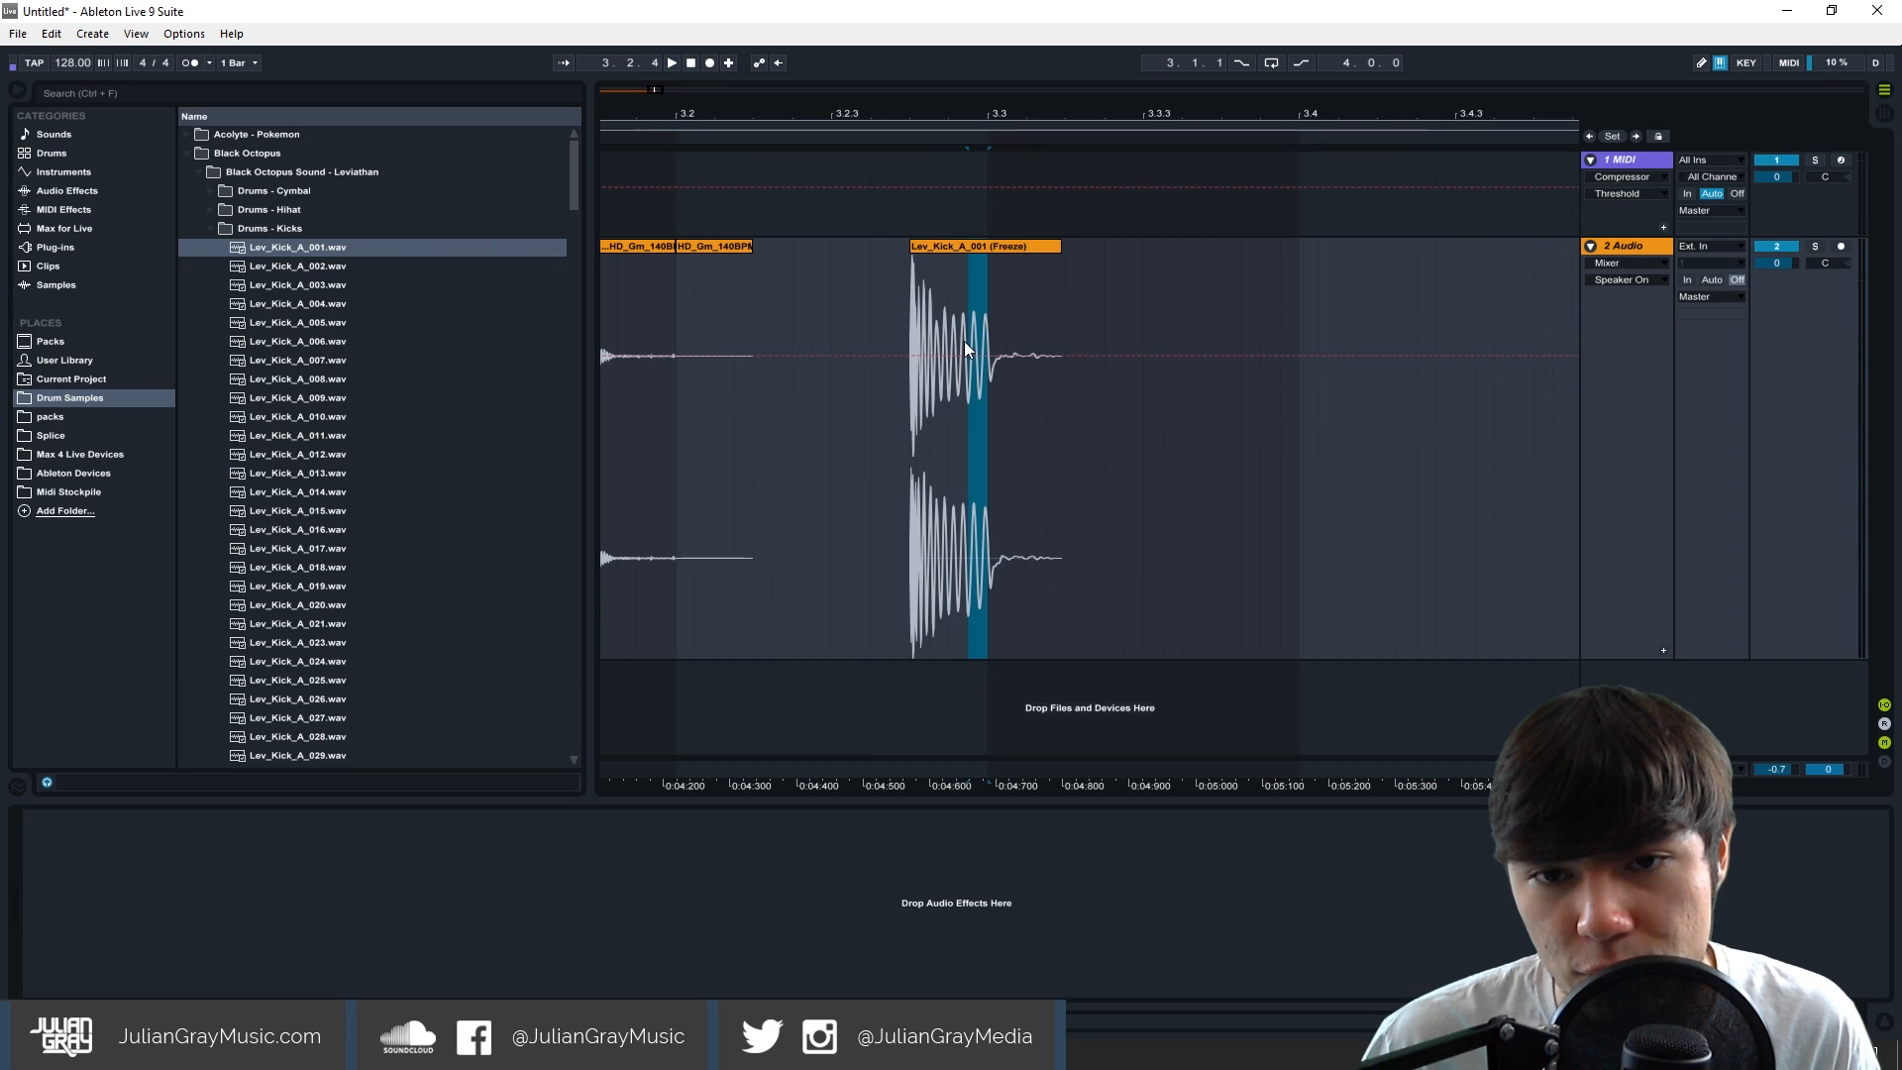
click(975, 335)
drag(654, 90, 655, 146)
drag(1053, 322, 944, 325)
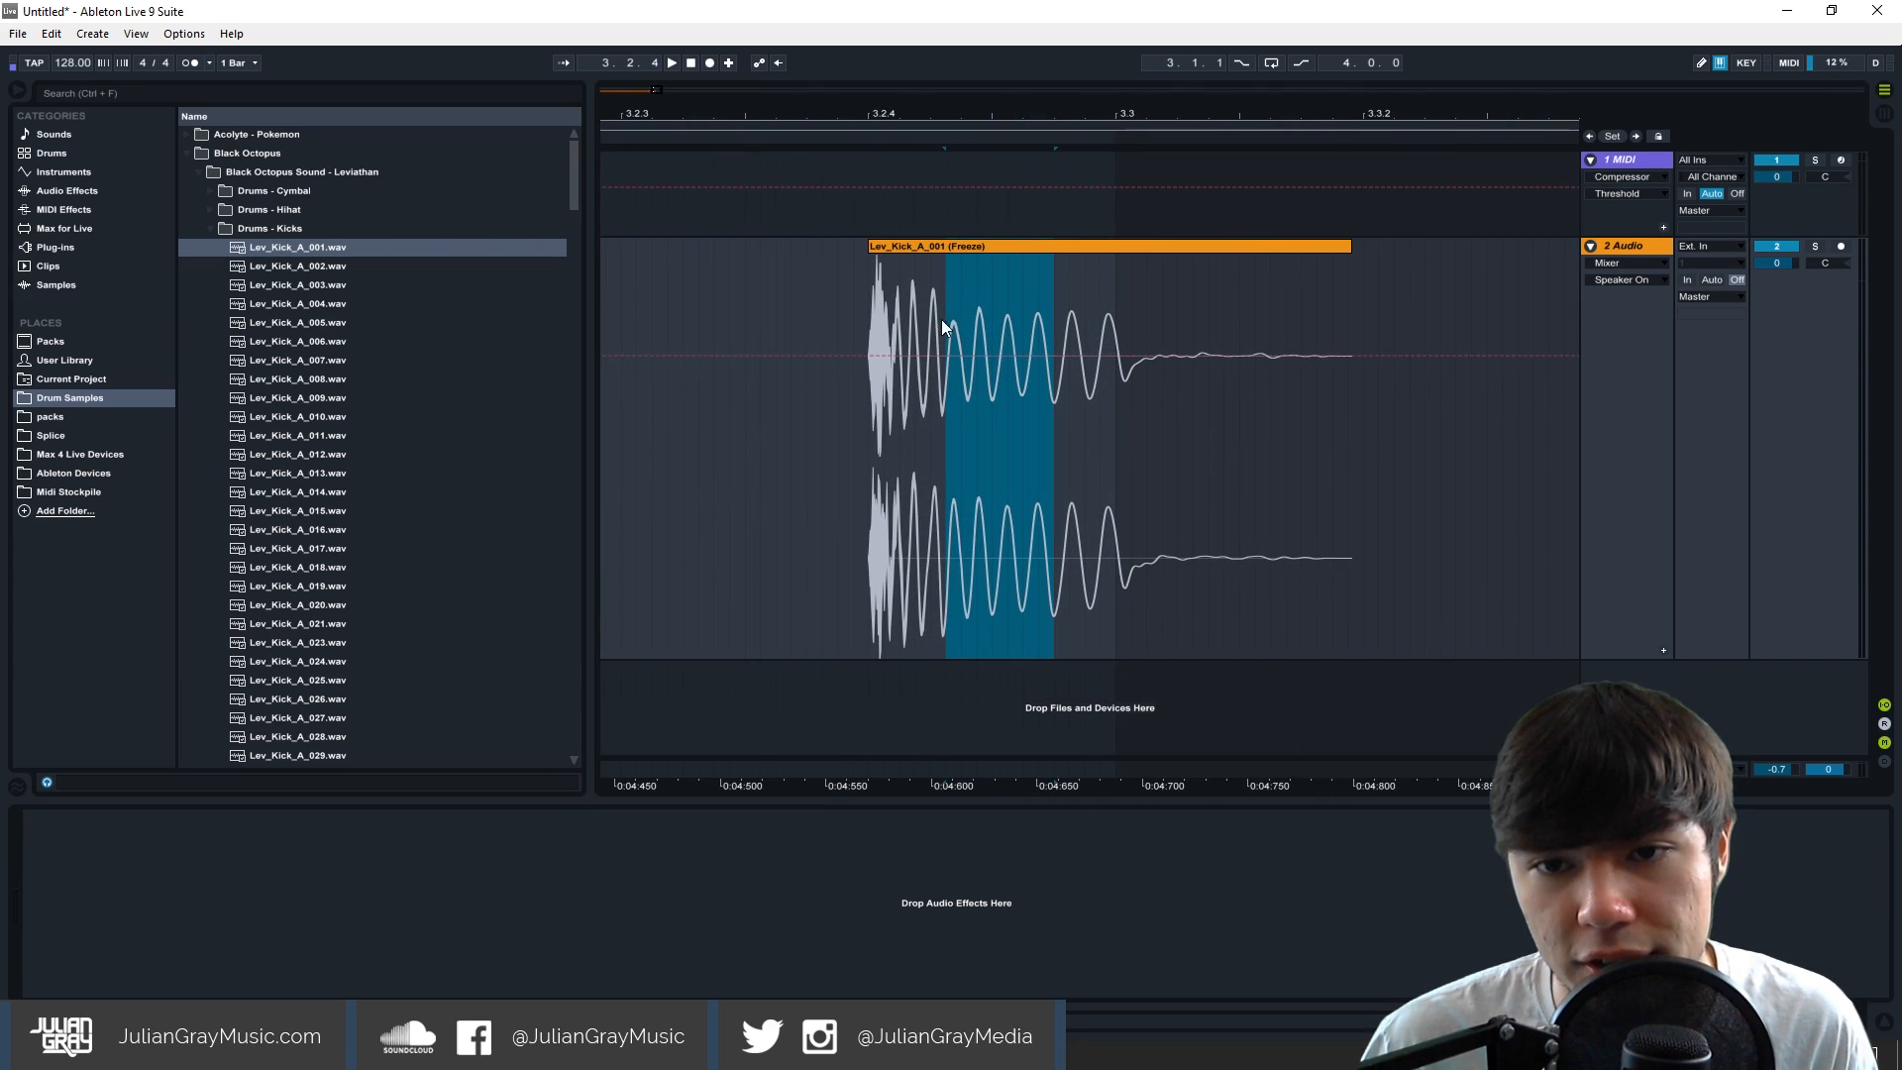
Undo the kick's flatten and freeze so that the Compressor's release is editable again.
click(1630, 244)
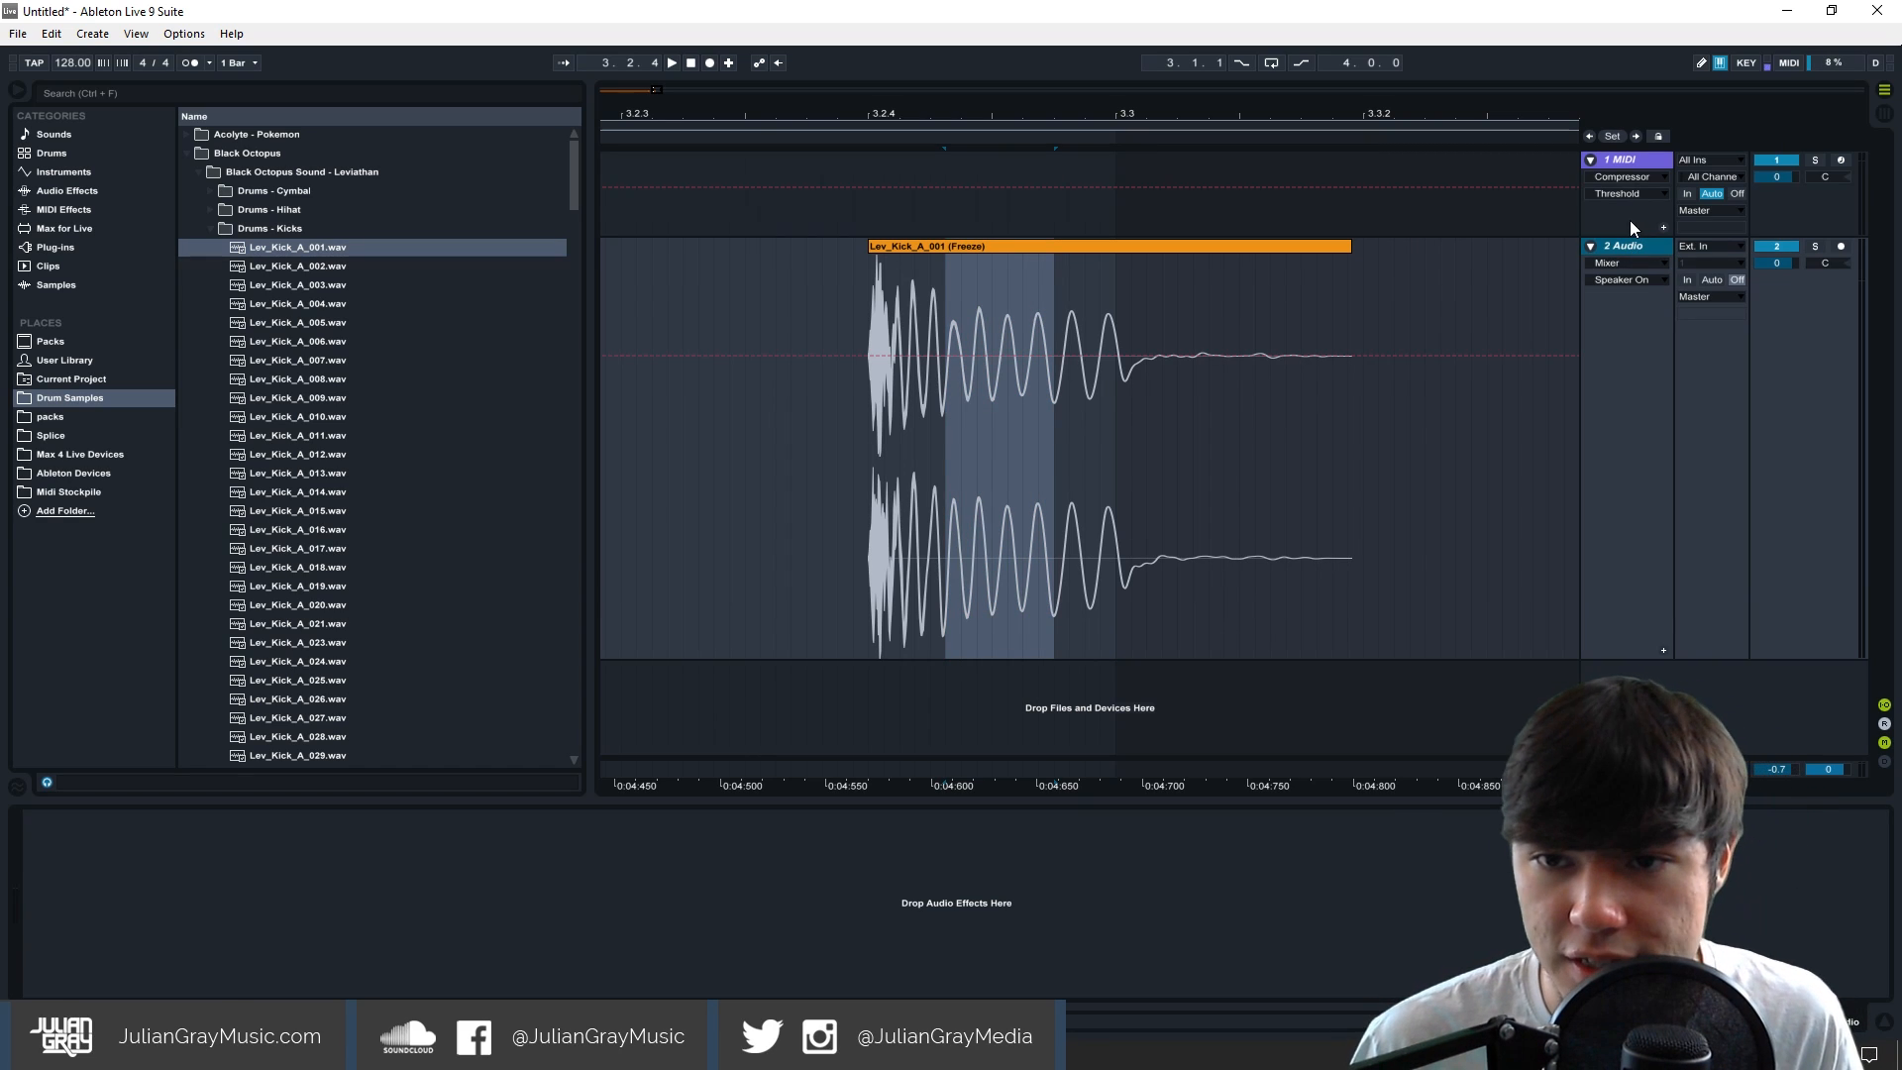
key(ctrl+z)
mouse_move(1054, 317)
mouse_down()
mouse_move(939, 322)
mouse_move(1048, 300)
mouse_up()
click(1049, 299)
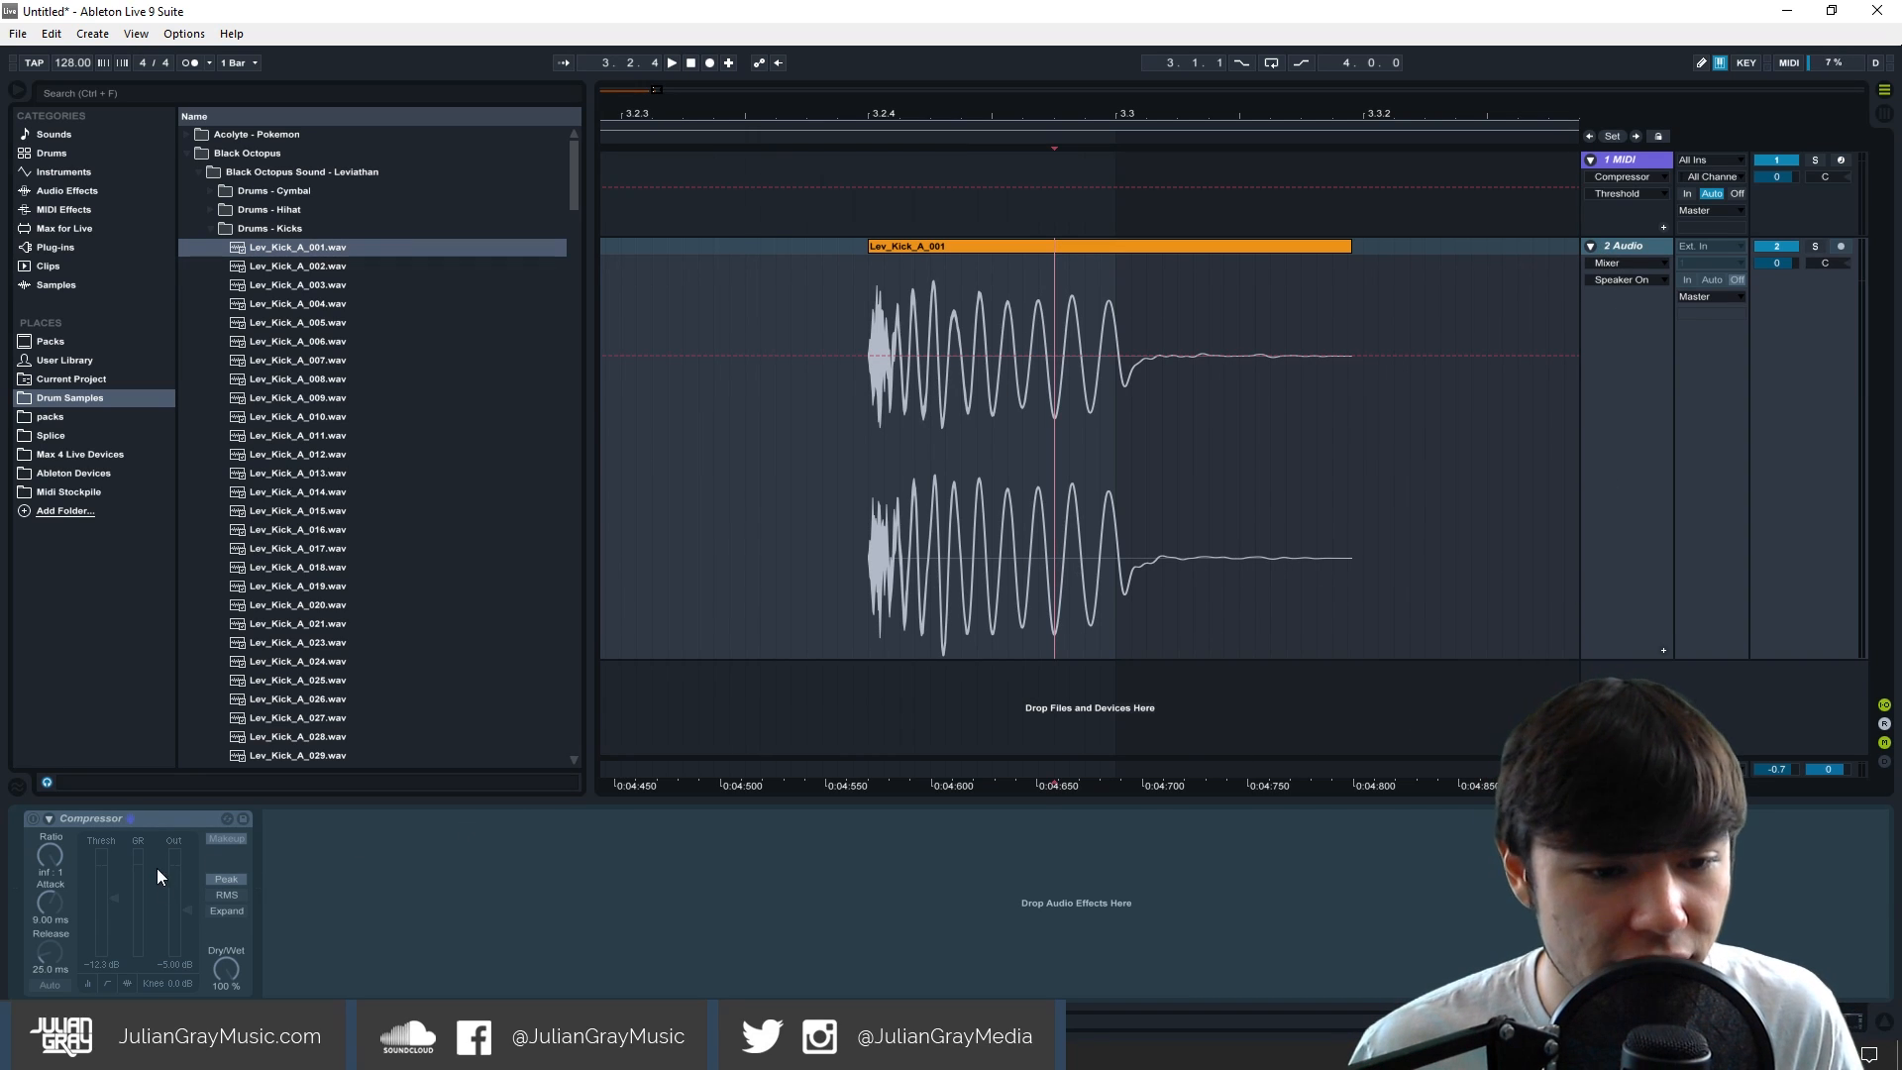
key(ctrl+z)
Set the Compressor's release to 15.0 ms.
drag(61, 953, 54, 973)
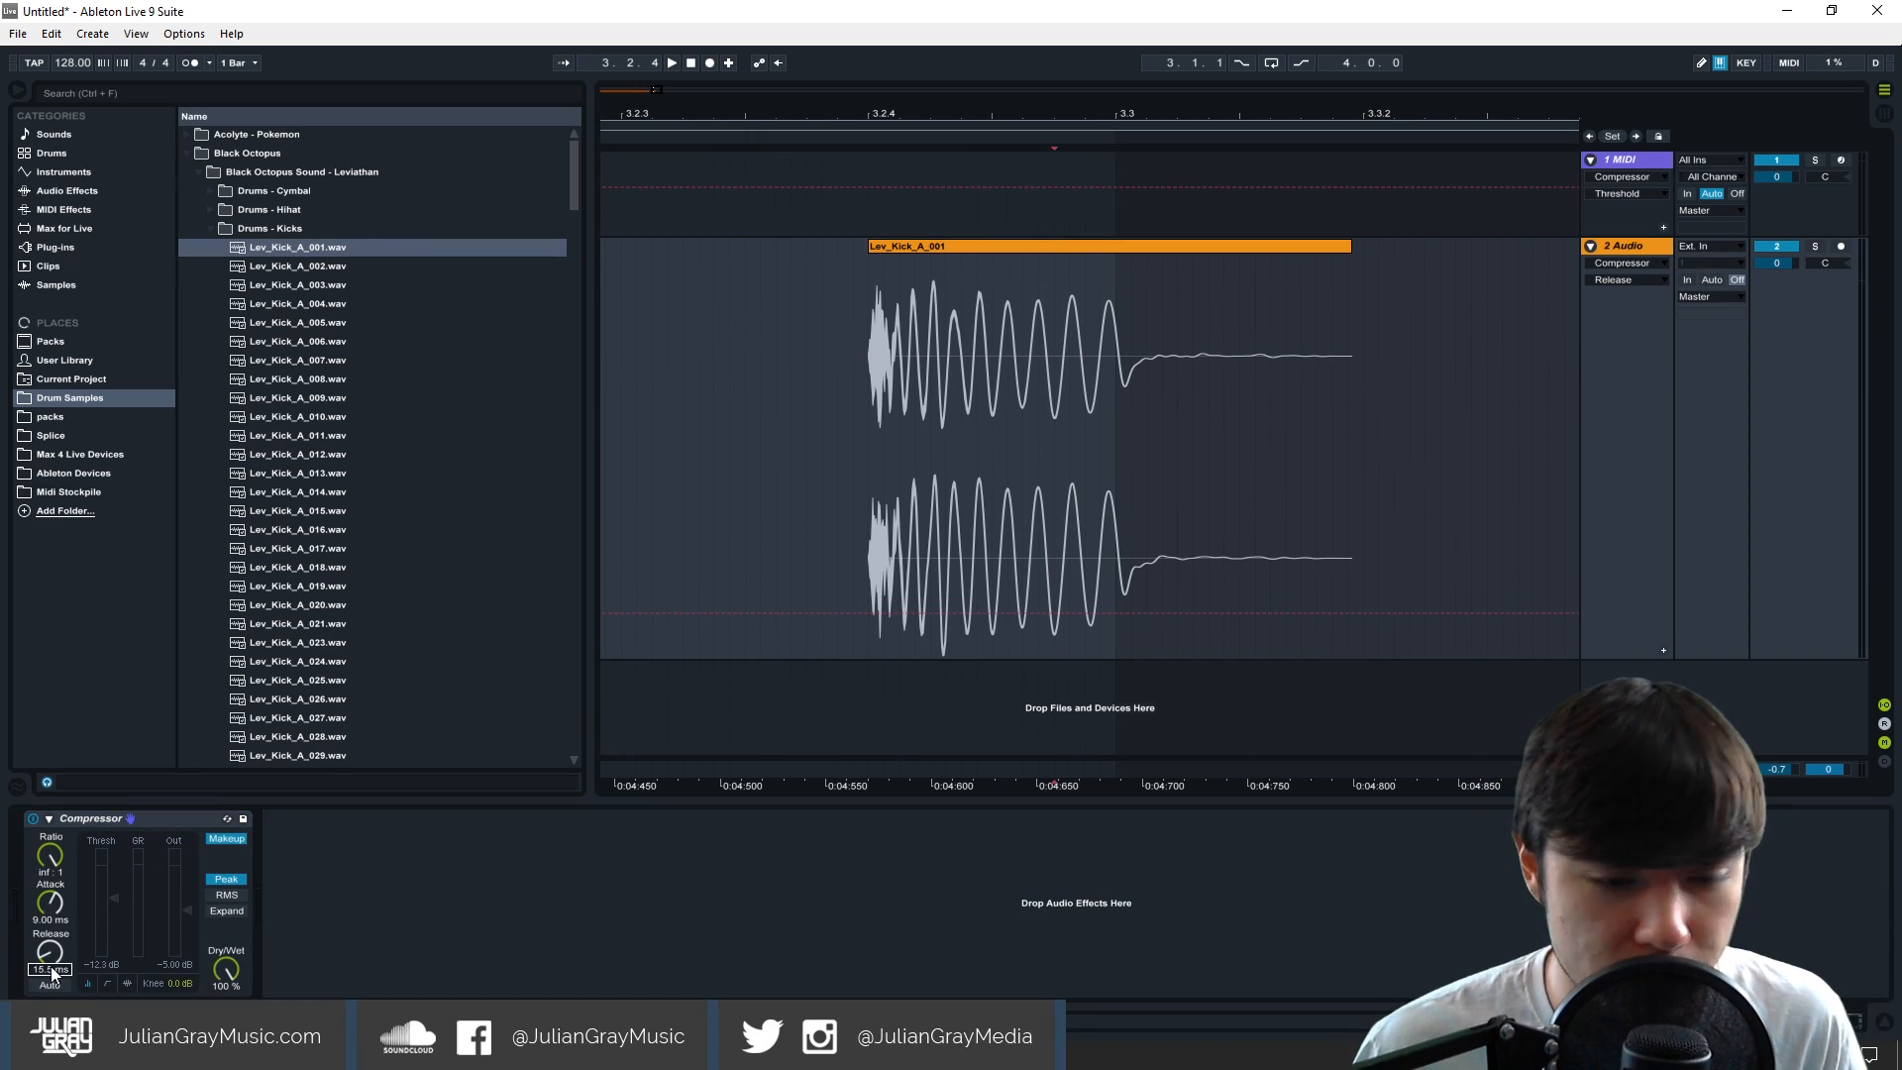
text(15)
key(Return)
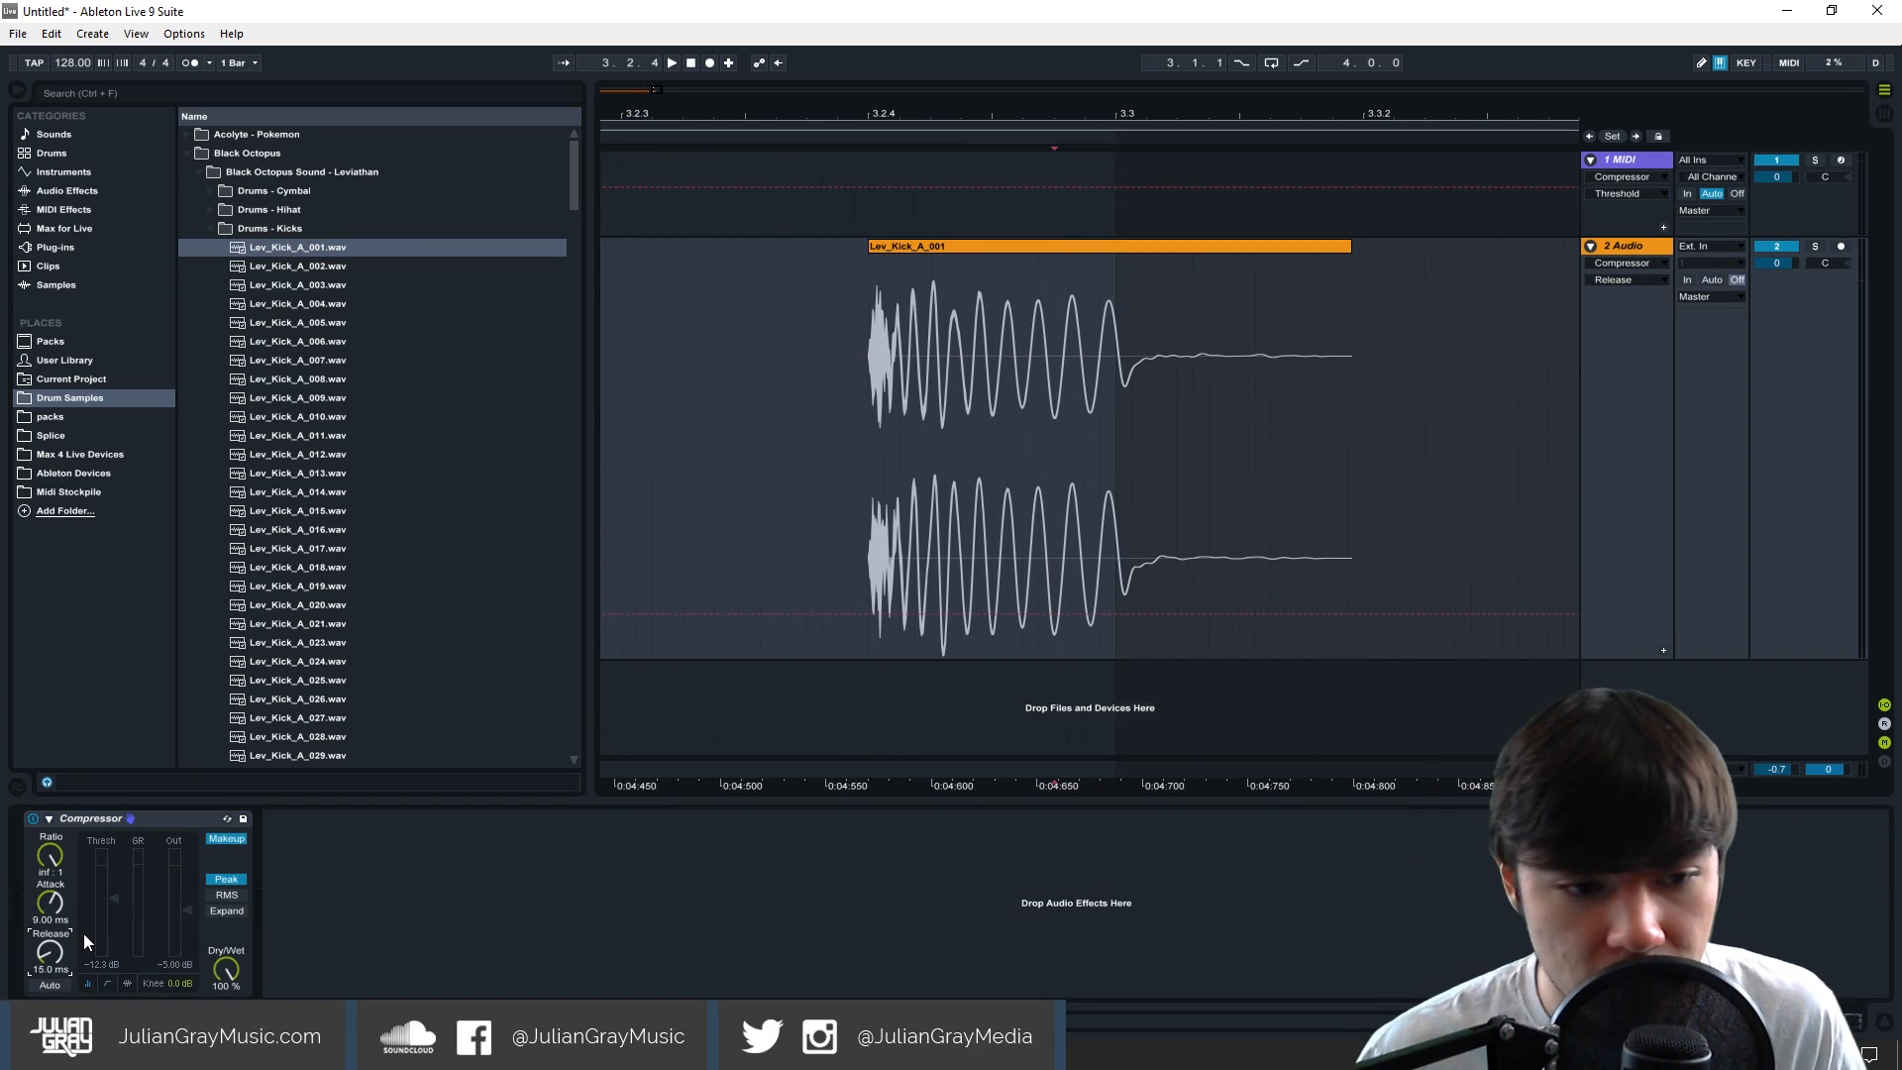
Freeze and flatten the Audio track to render the kick with the 15.0 ms release.
click(840, 371)
click(867, 371)
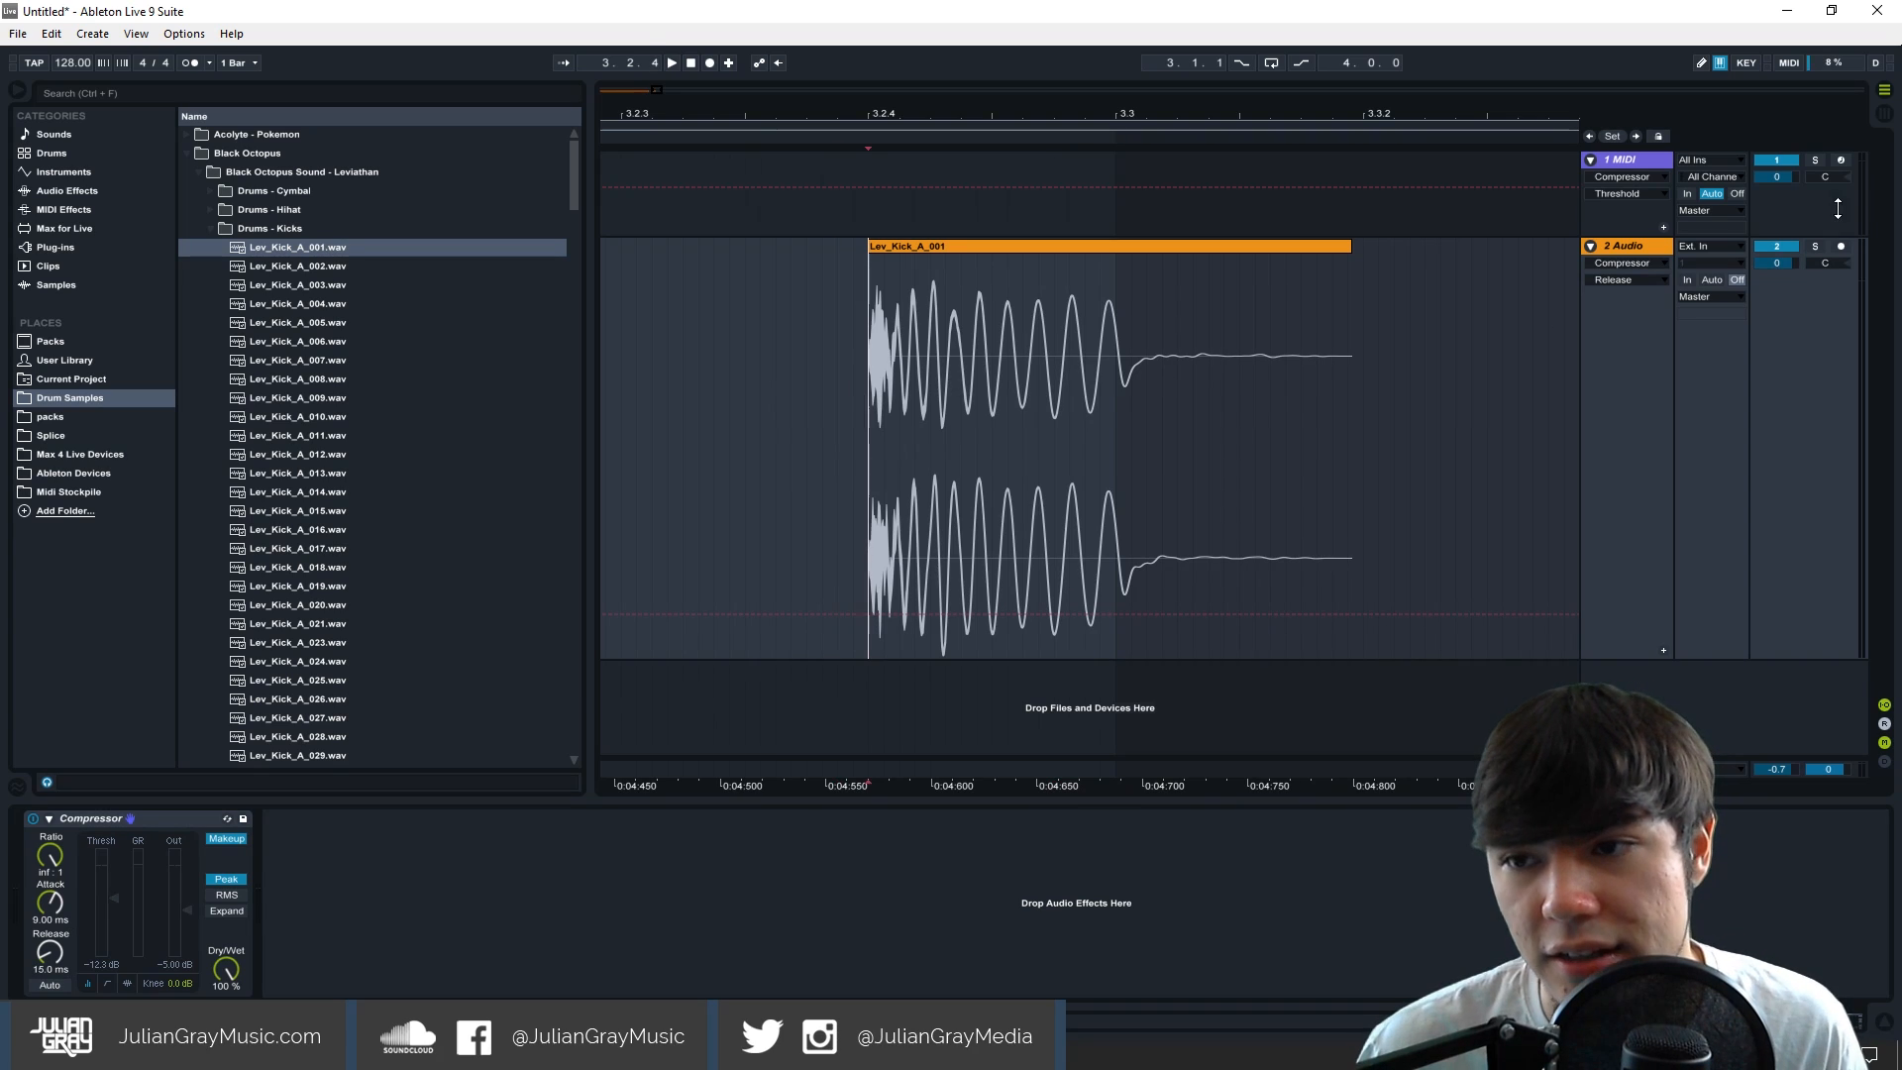
right_click(1645, 246)
click(1689, 362)
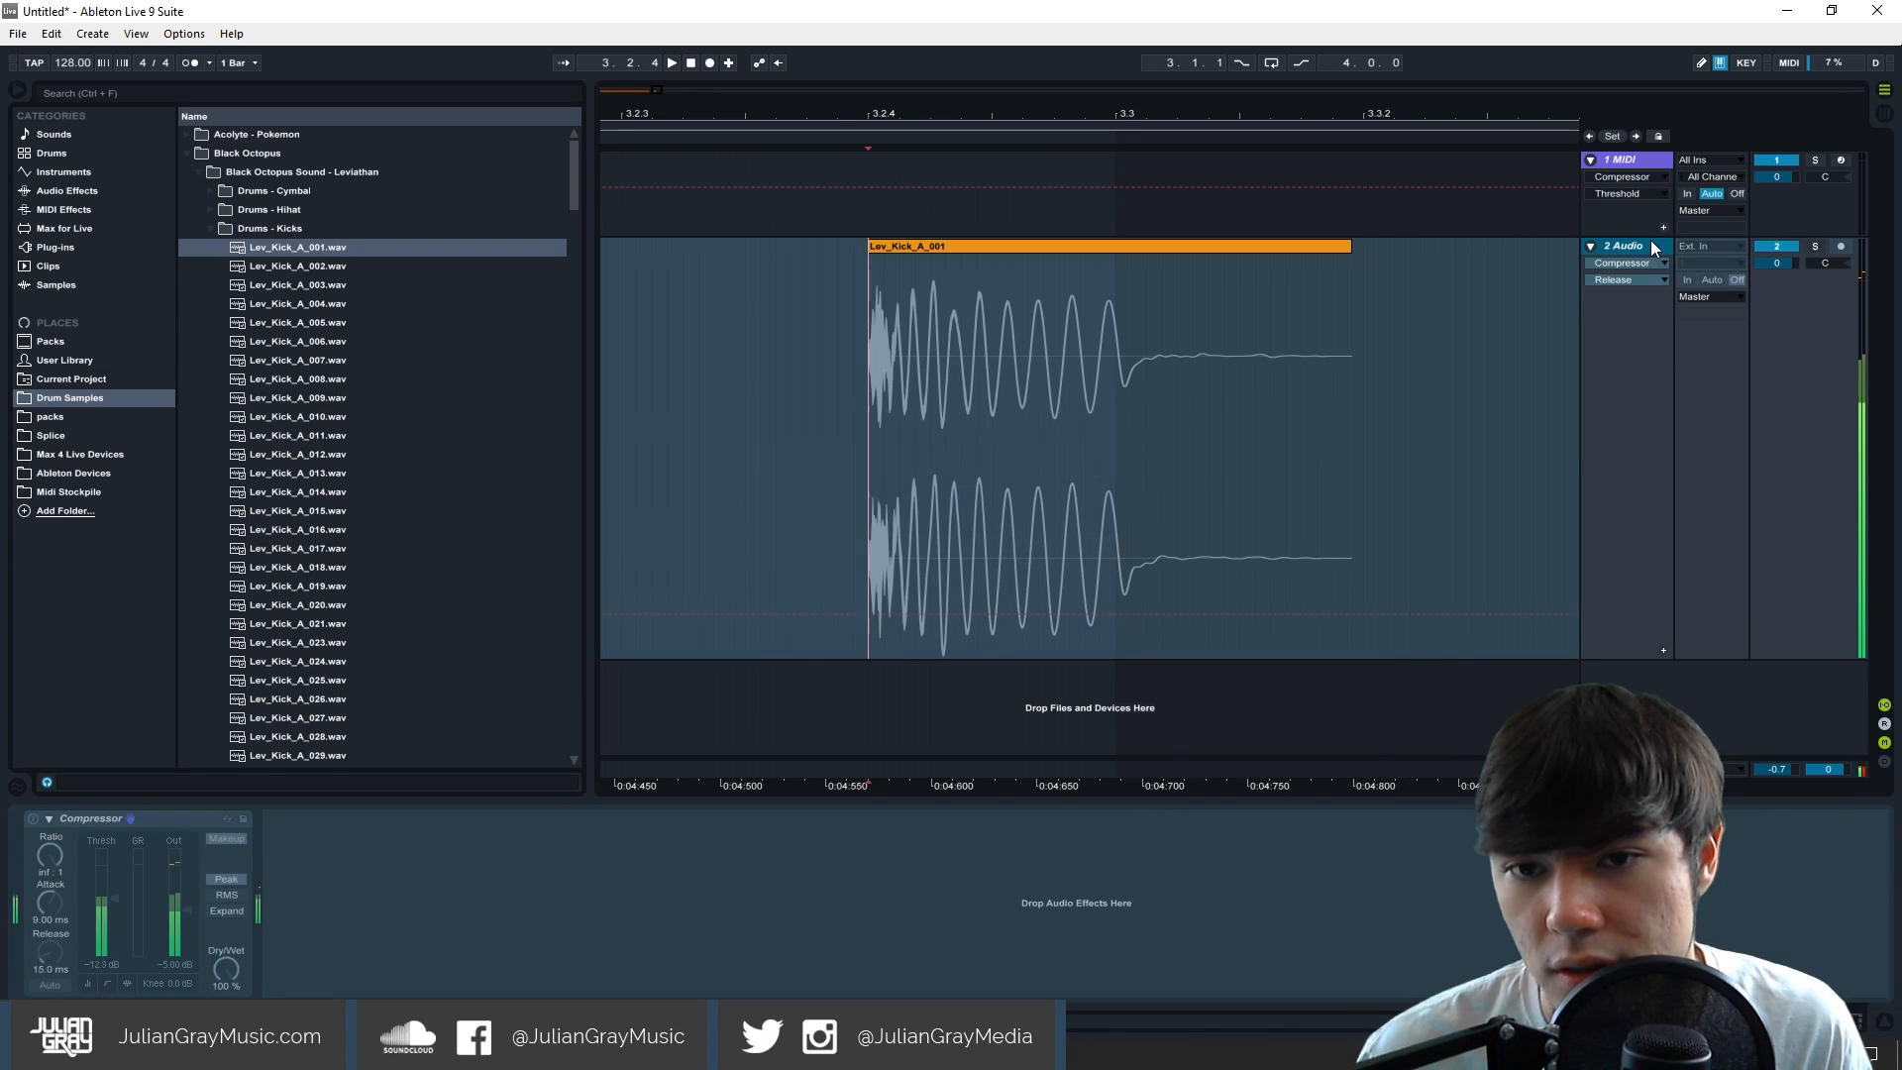
right_click(1652, 248)
click(1684, 377)
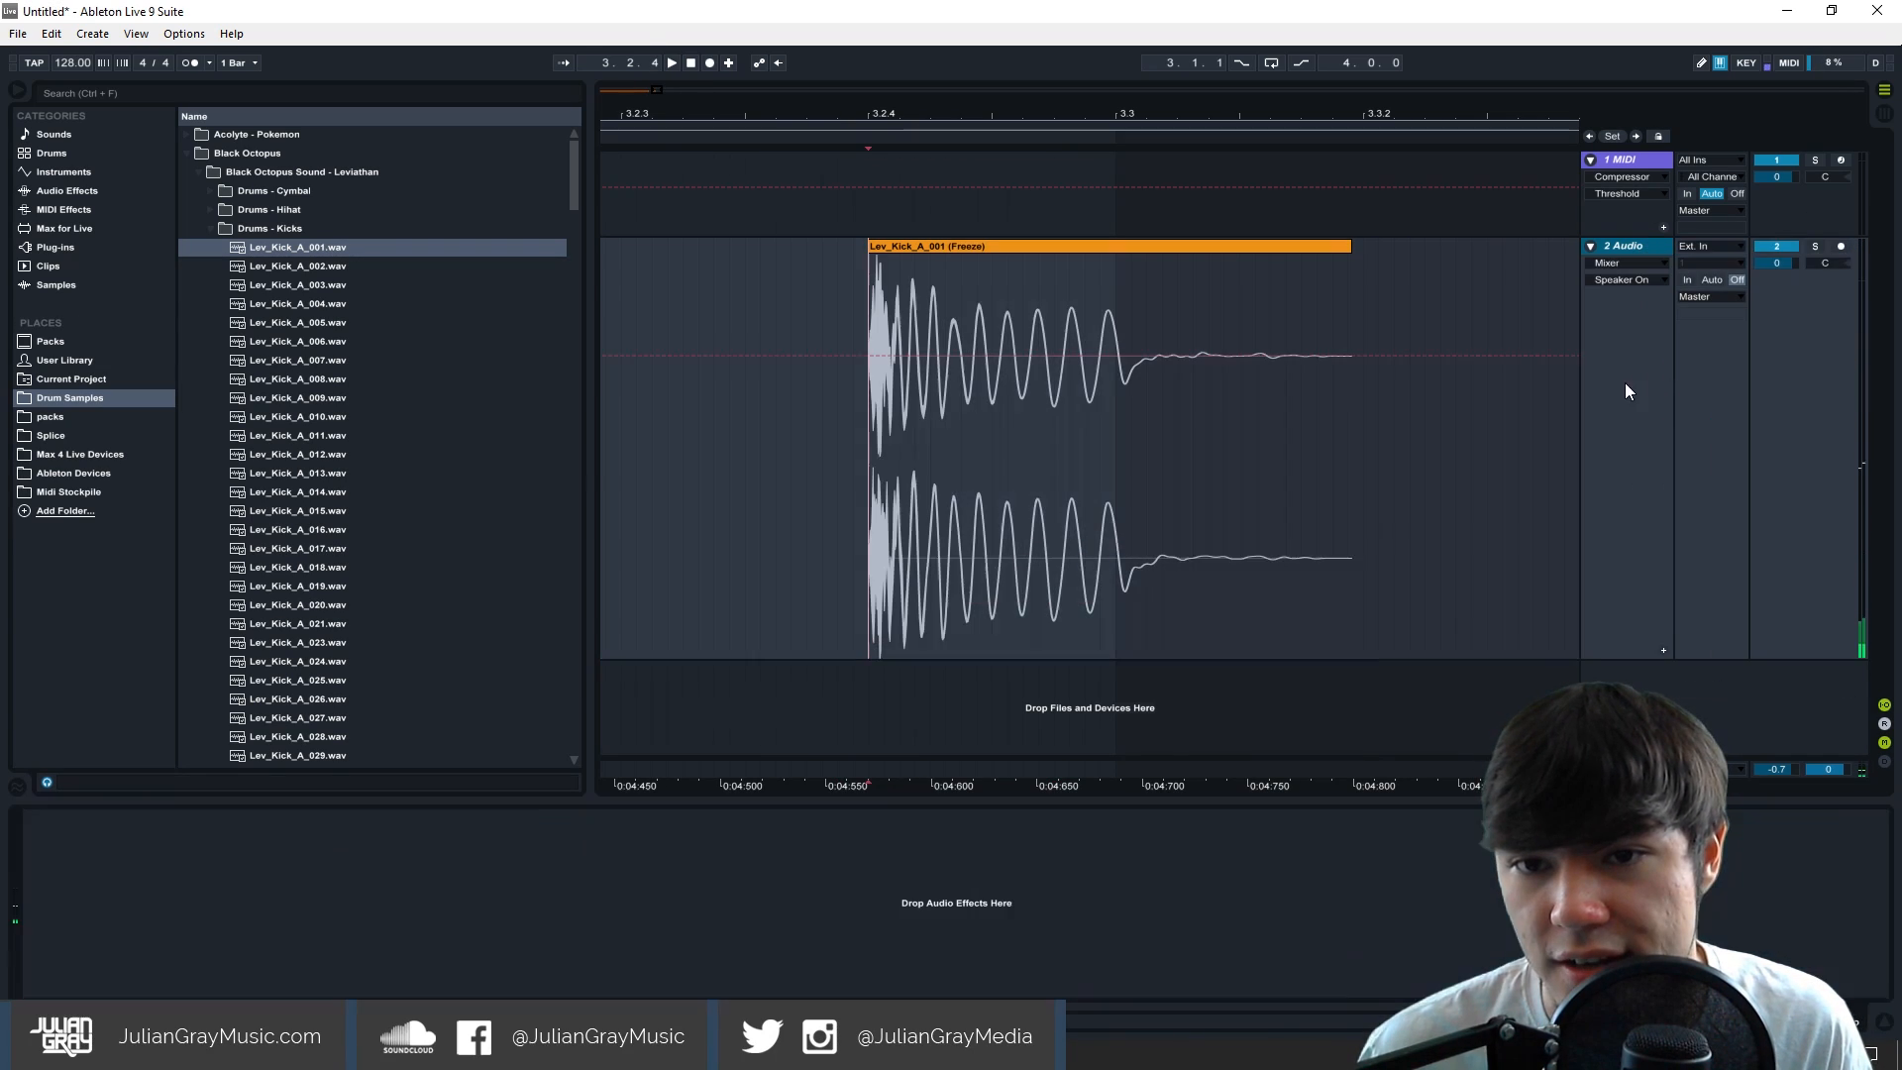
Examine the body of the kick rendered with the shorter release, just after its initial transient.
mouse_move(1042, 333)
mouse_down()
mouse_move(1132, 322)
mouse_move(945, 331)
mouse_up()
click(1049, 333)
click(948, 330)
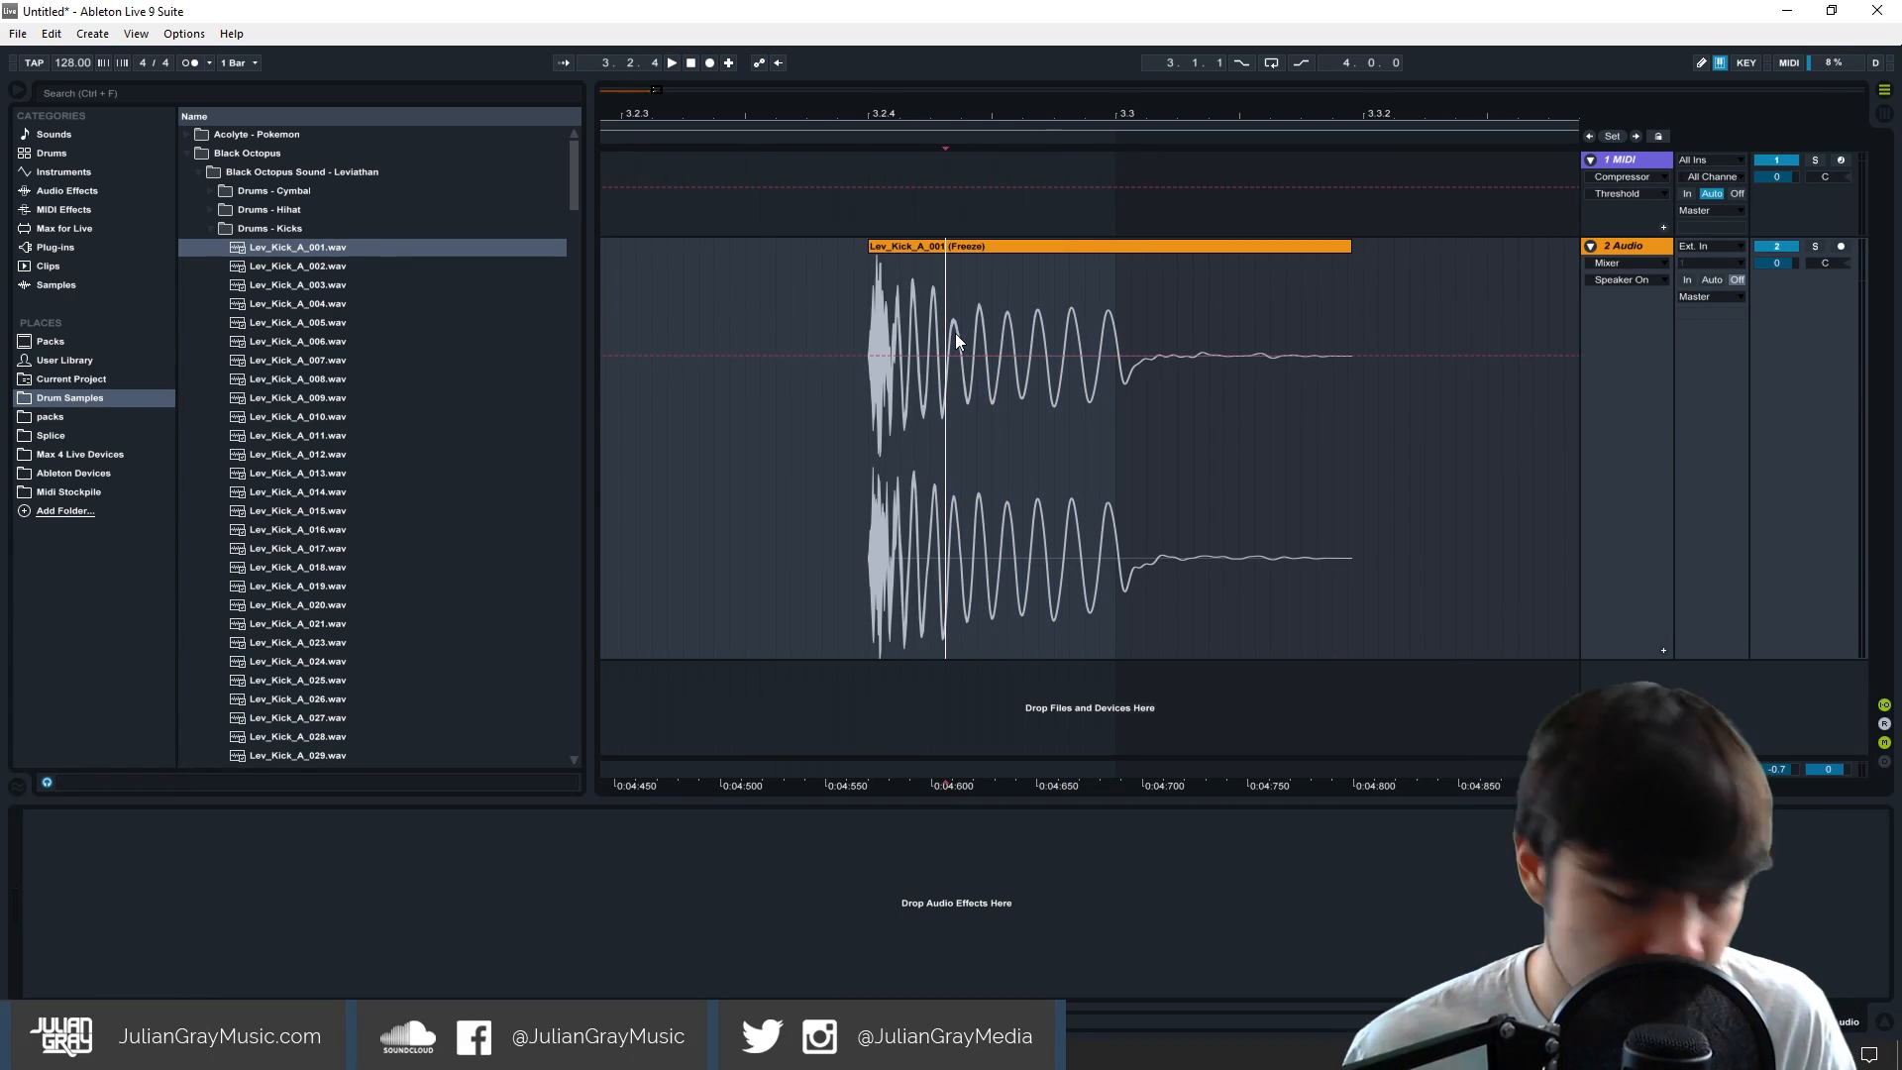
Undo the flatten and freeze of the kick rendered with the 15.0 ms release.
key(ctrl+z)
key(ctrl+z)
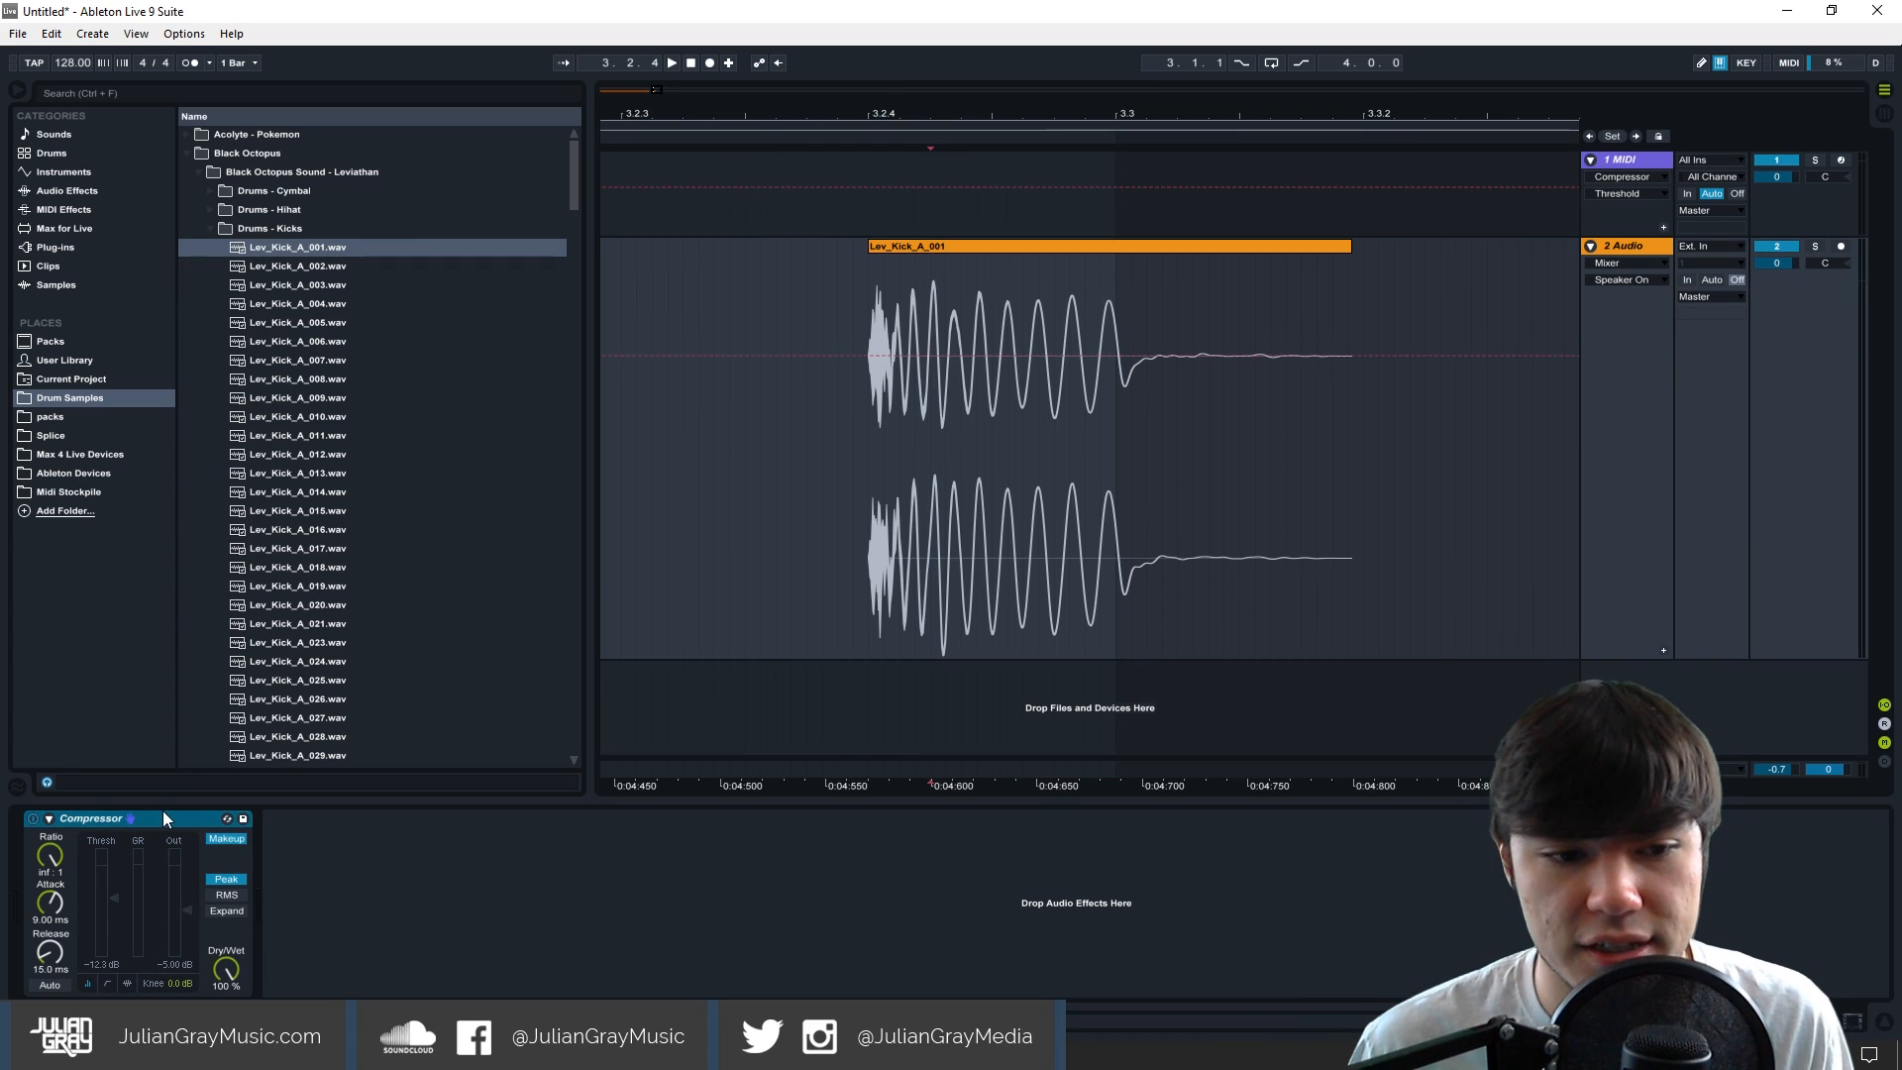
key(ctrl+z)
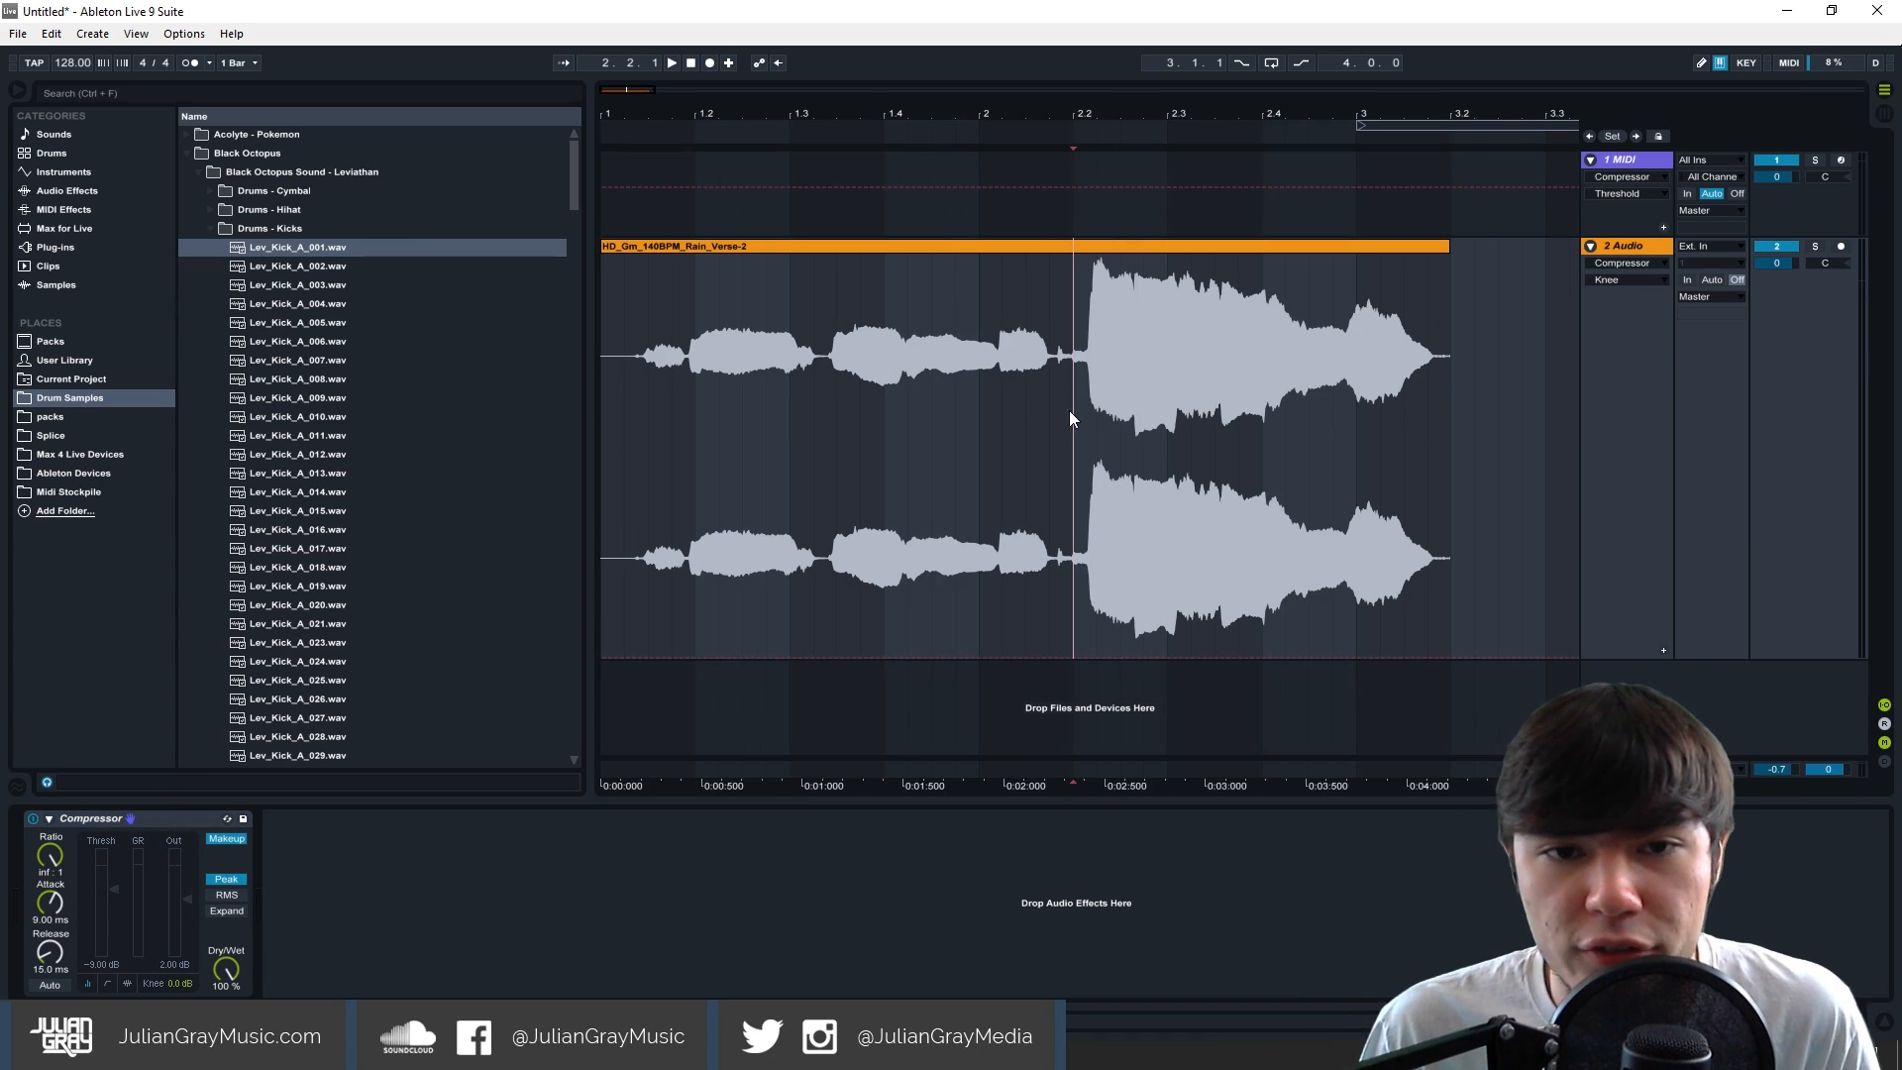
Examine the vocal clip's quiet opening phrases and the abrupt onset of its loud note at 2.2.
click(608, 380)
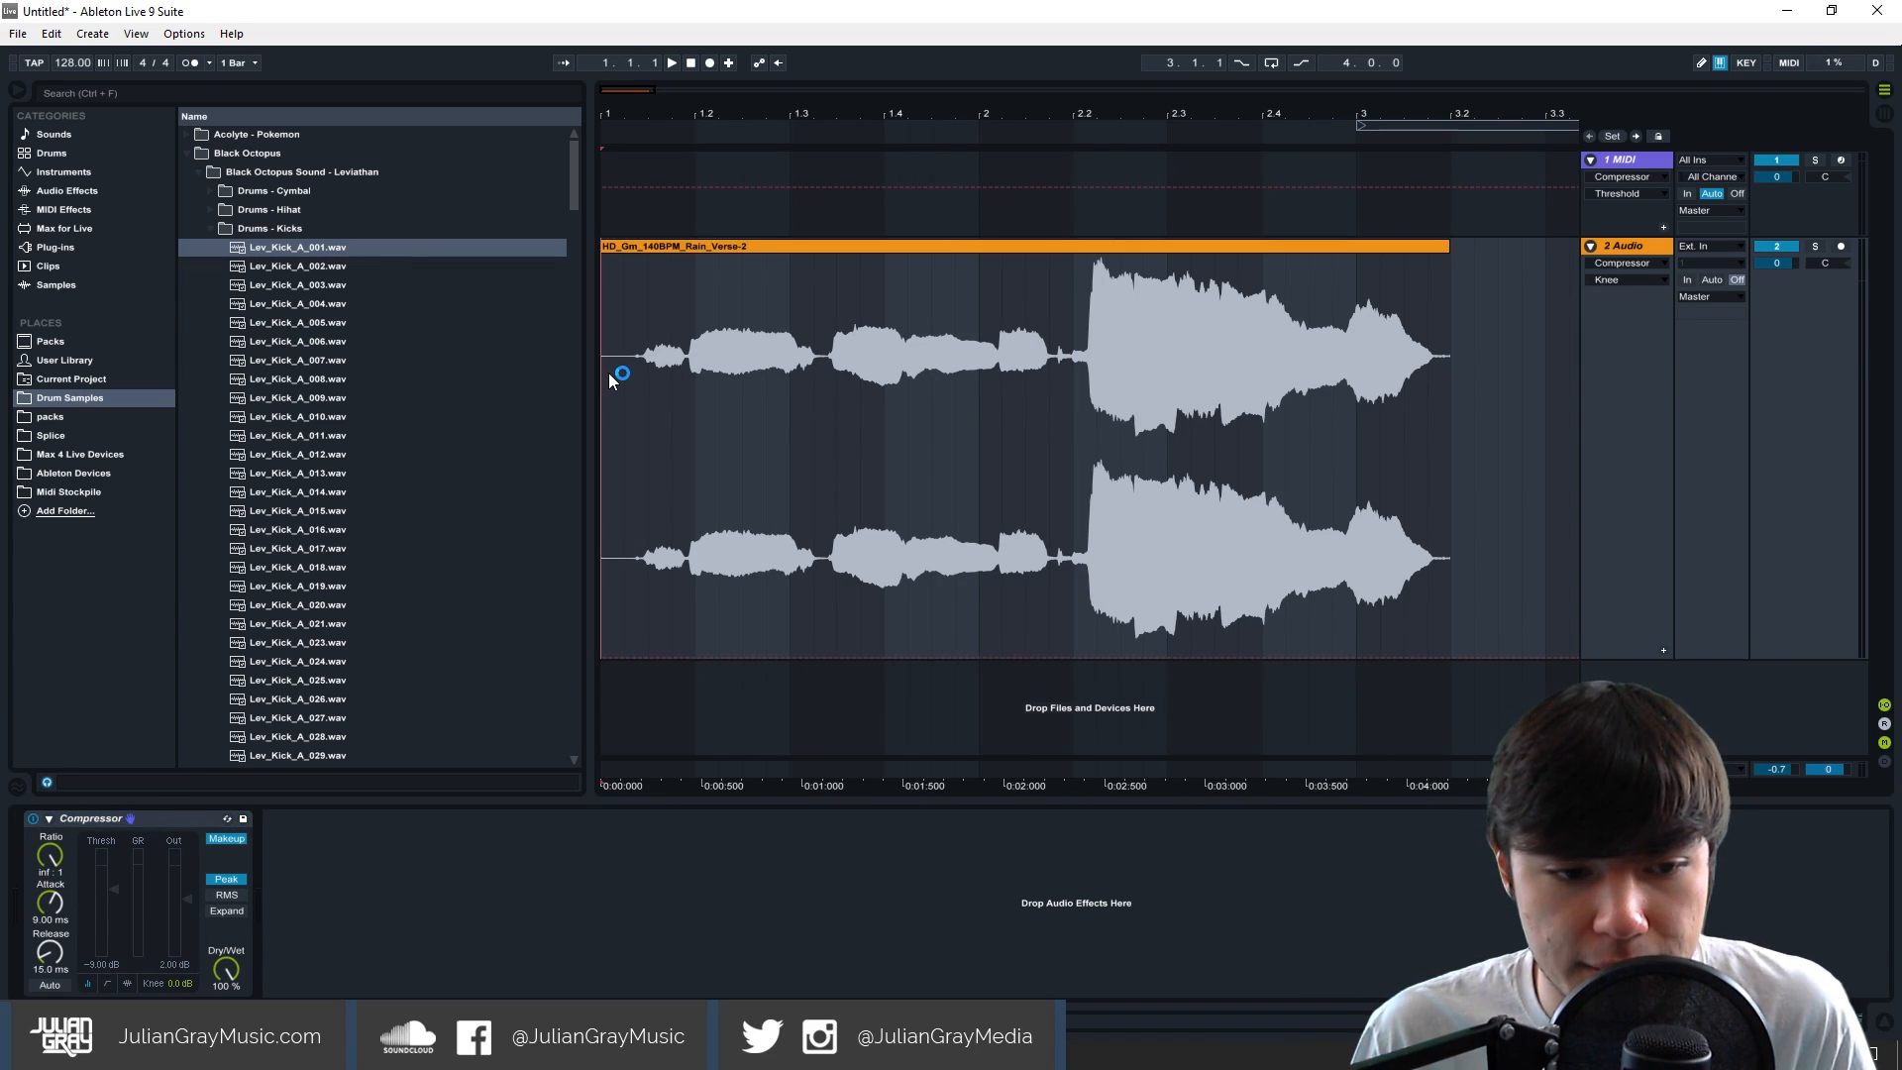
click(50, 855)
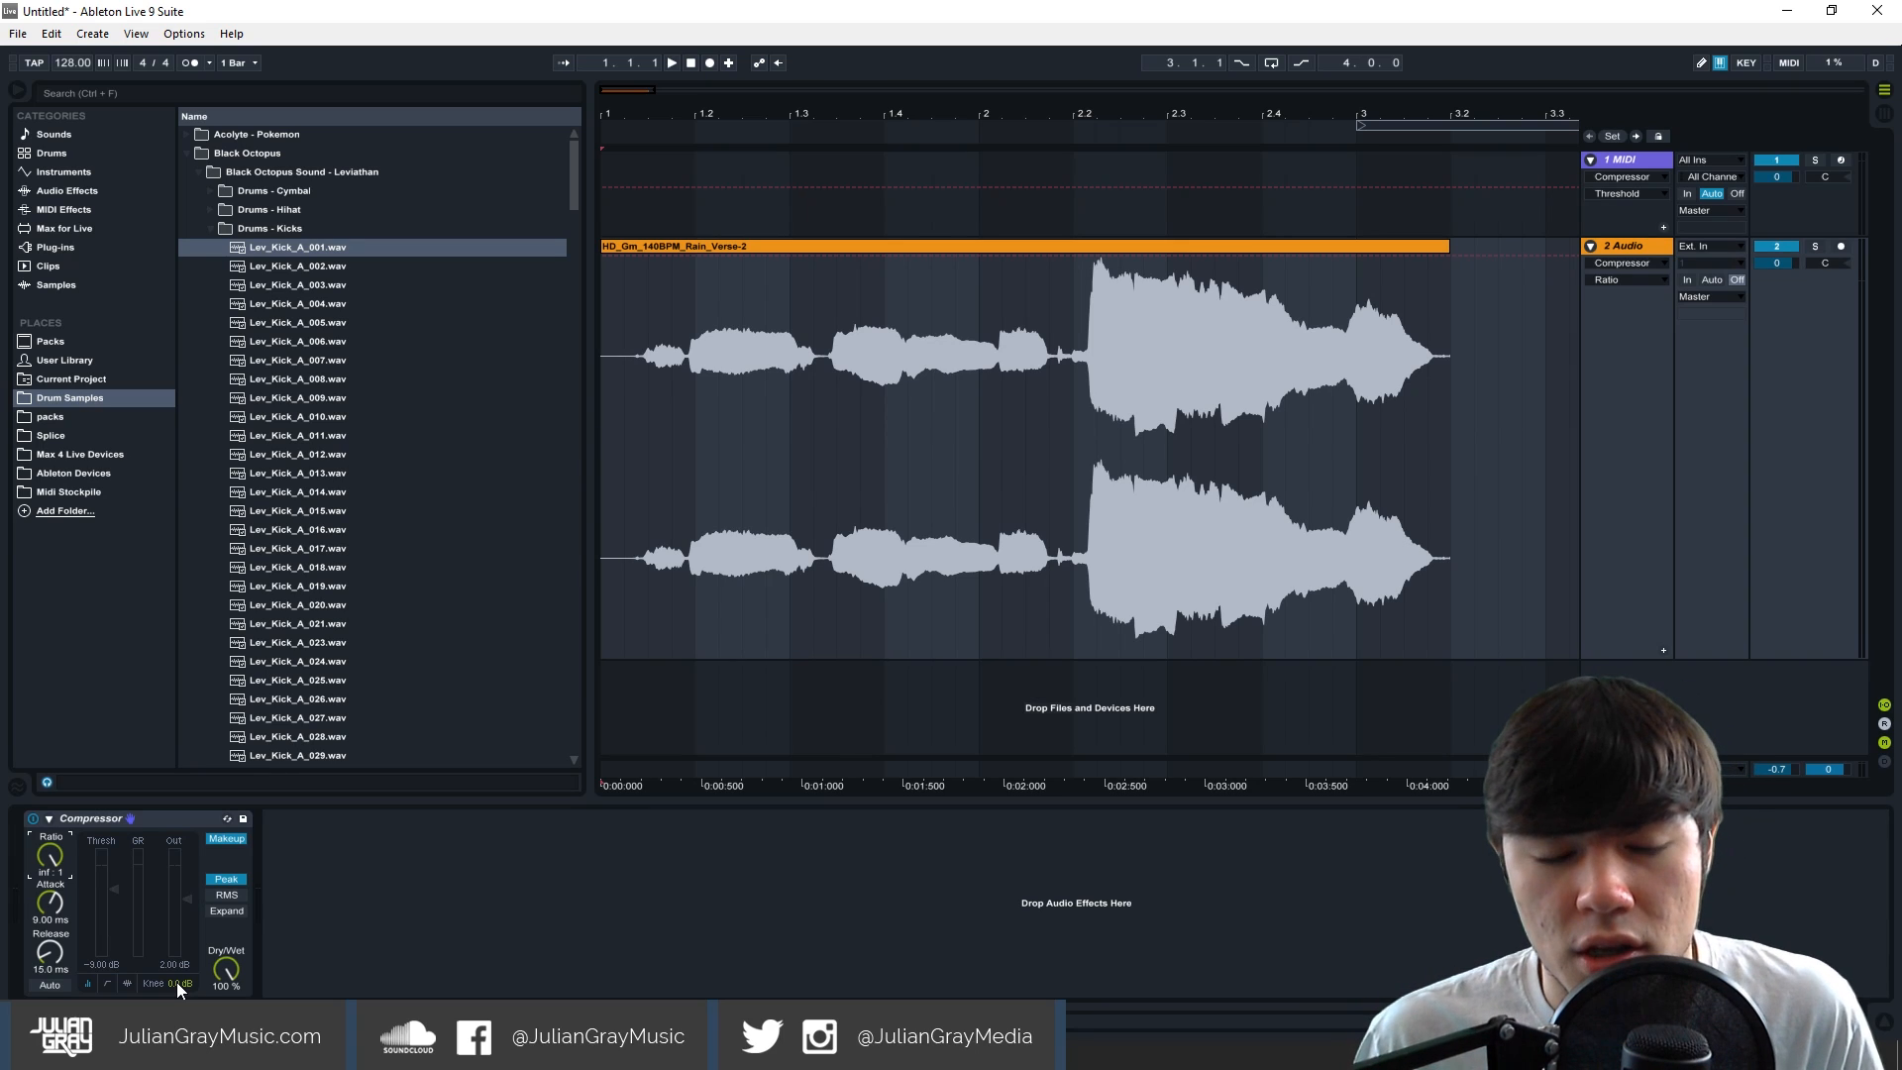
click(674, 394)
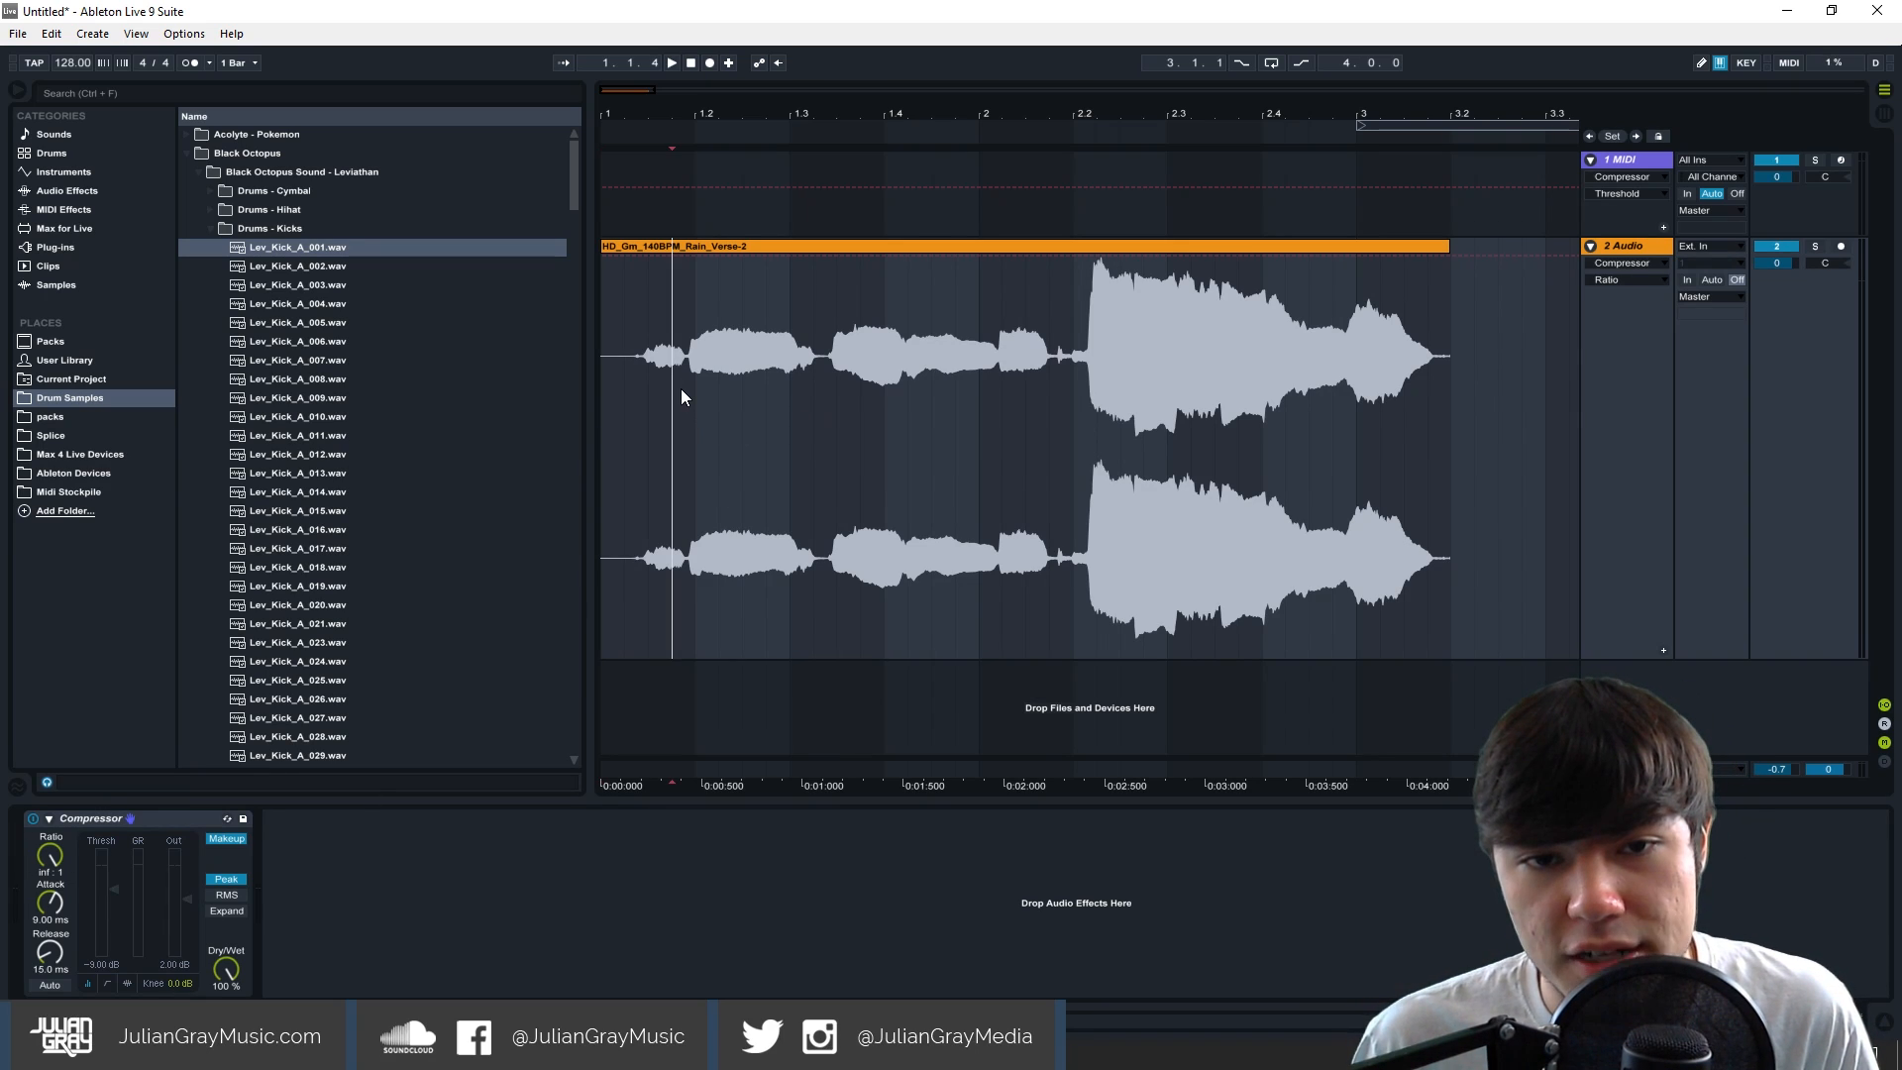
click(696, 380)
click(1069, 331)
drag(1067, 331, 1097, 325)
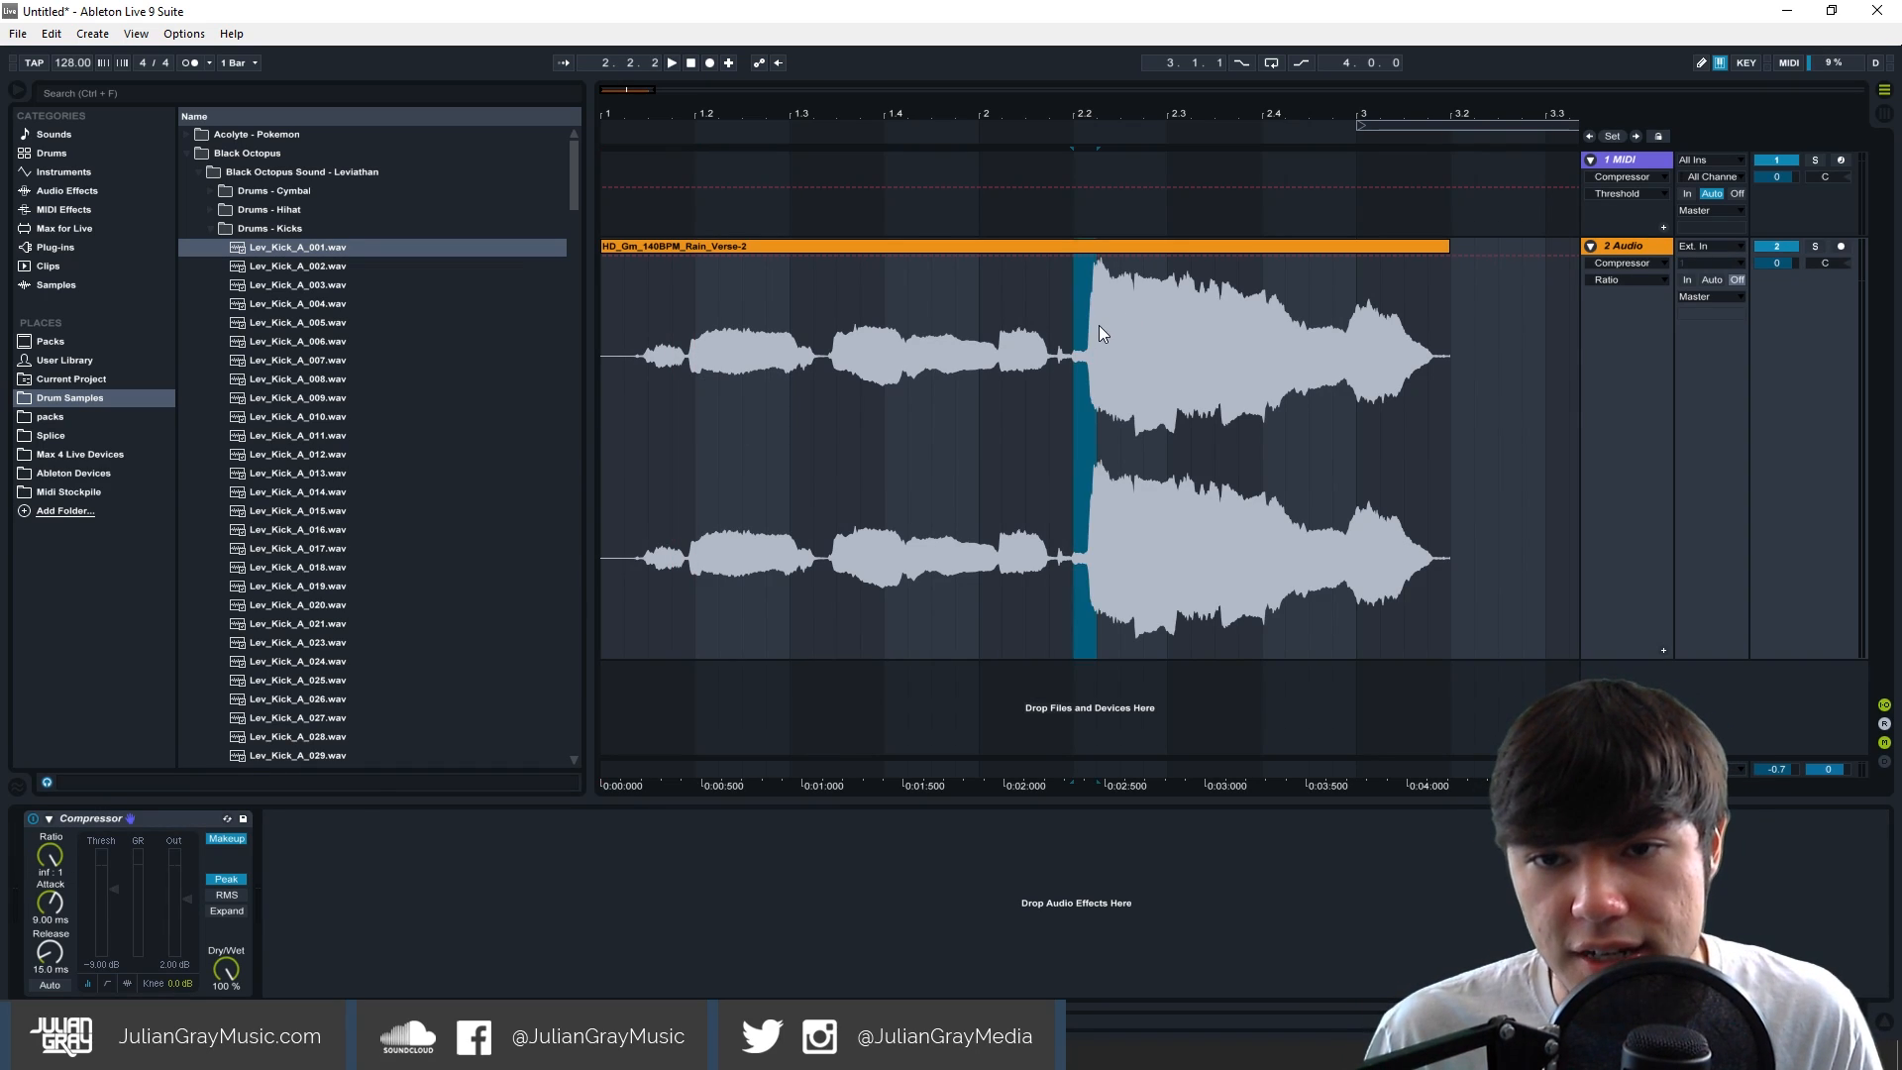
click(1098, 325)
Set the Compressor's attack to 0.01 ms and its release to 50.0 ms for the vocal clip.
drag(55, 899, 55, 961)
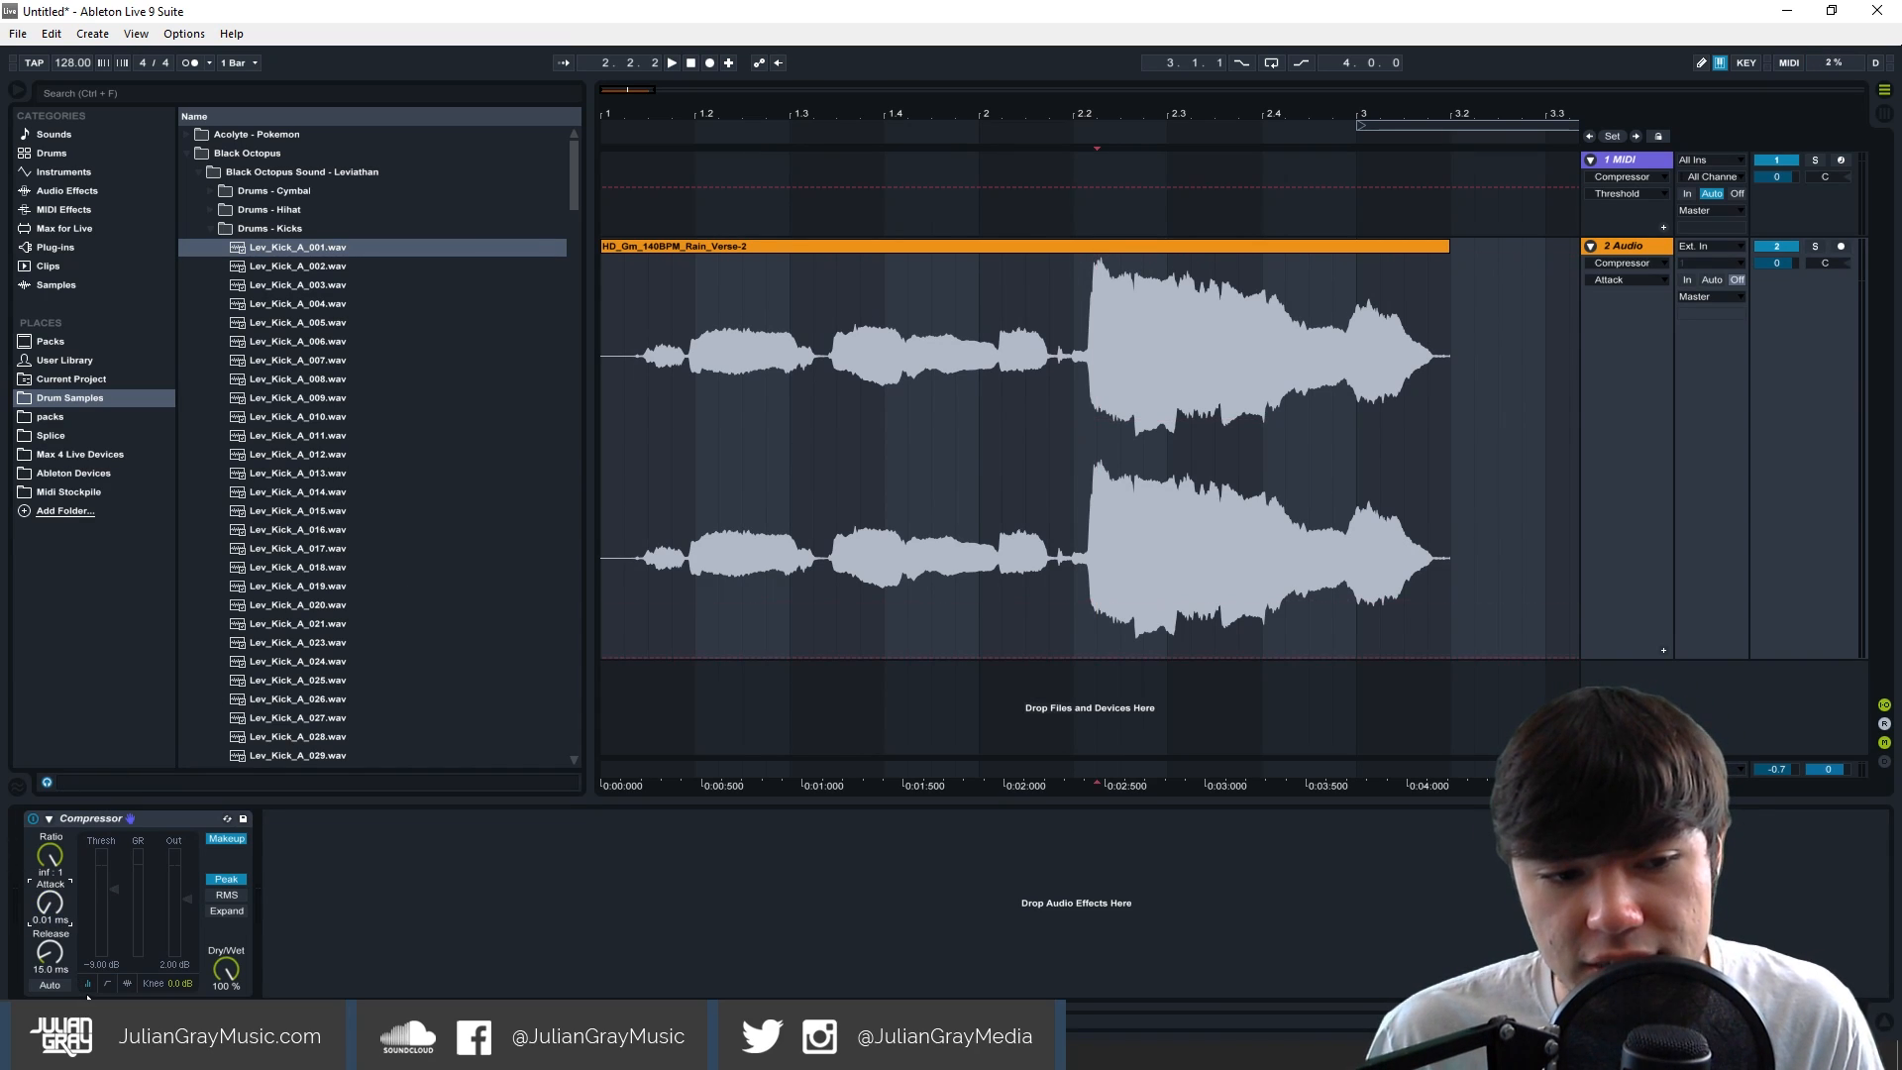
click(30, 970)
text(50)
key(Return)
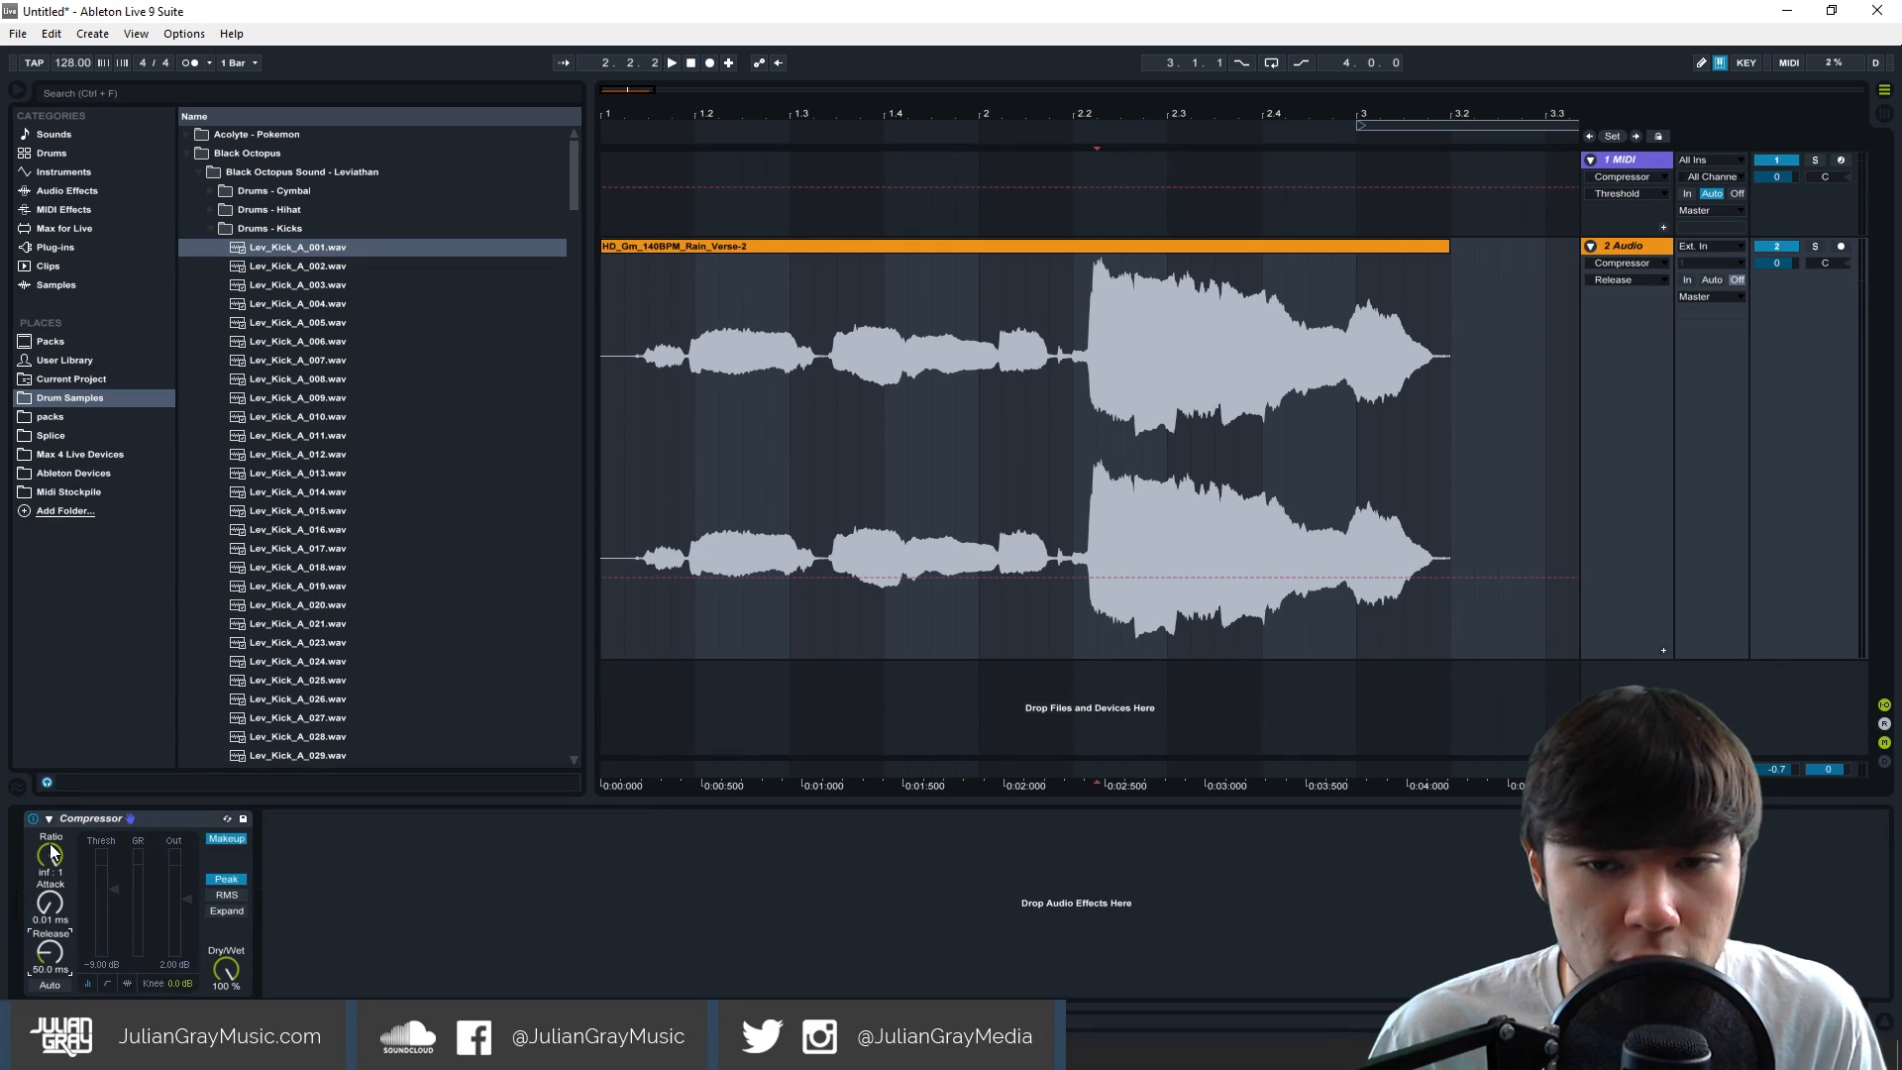
Keep the Compressor's ratio at inf:1 and switch its display to the transfer curve view.
click(1077, 399)
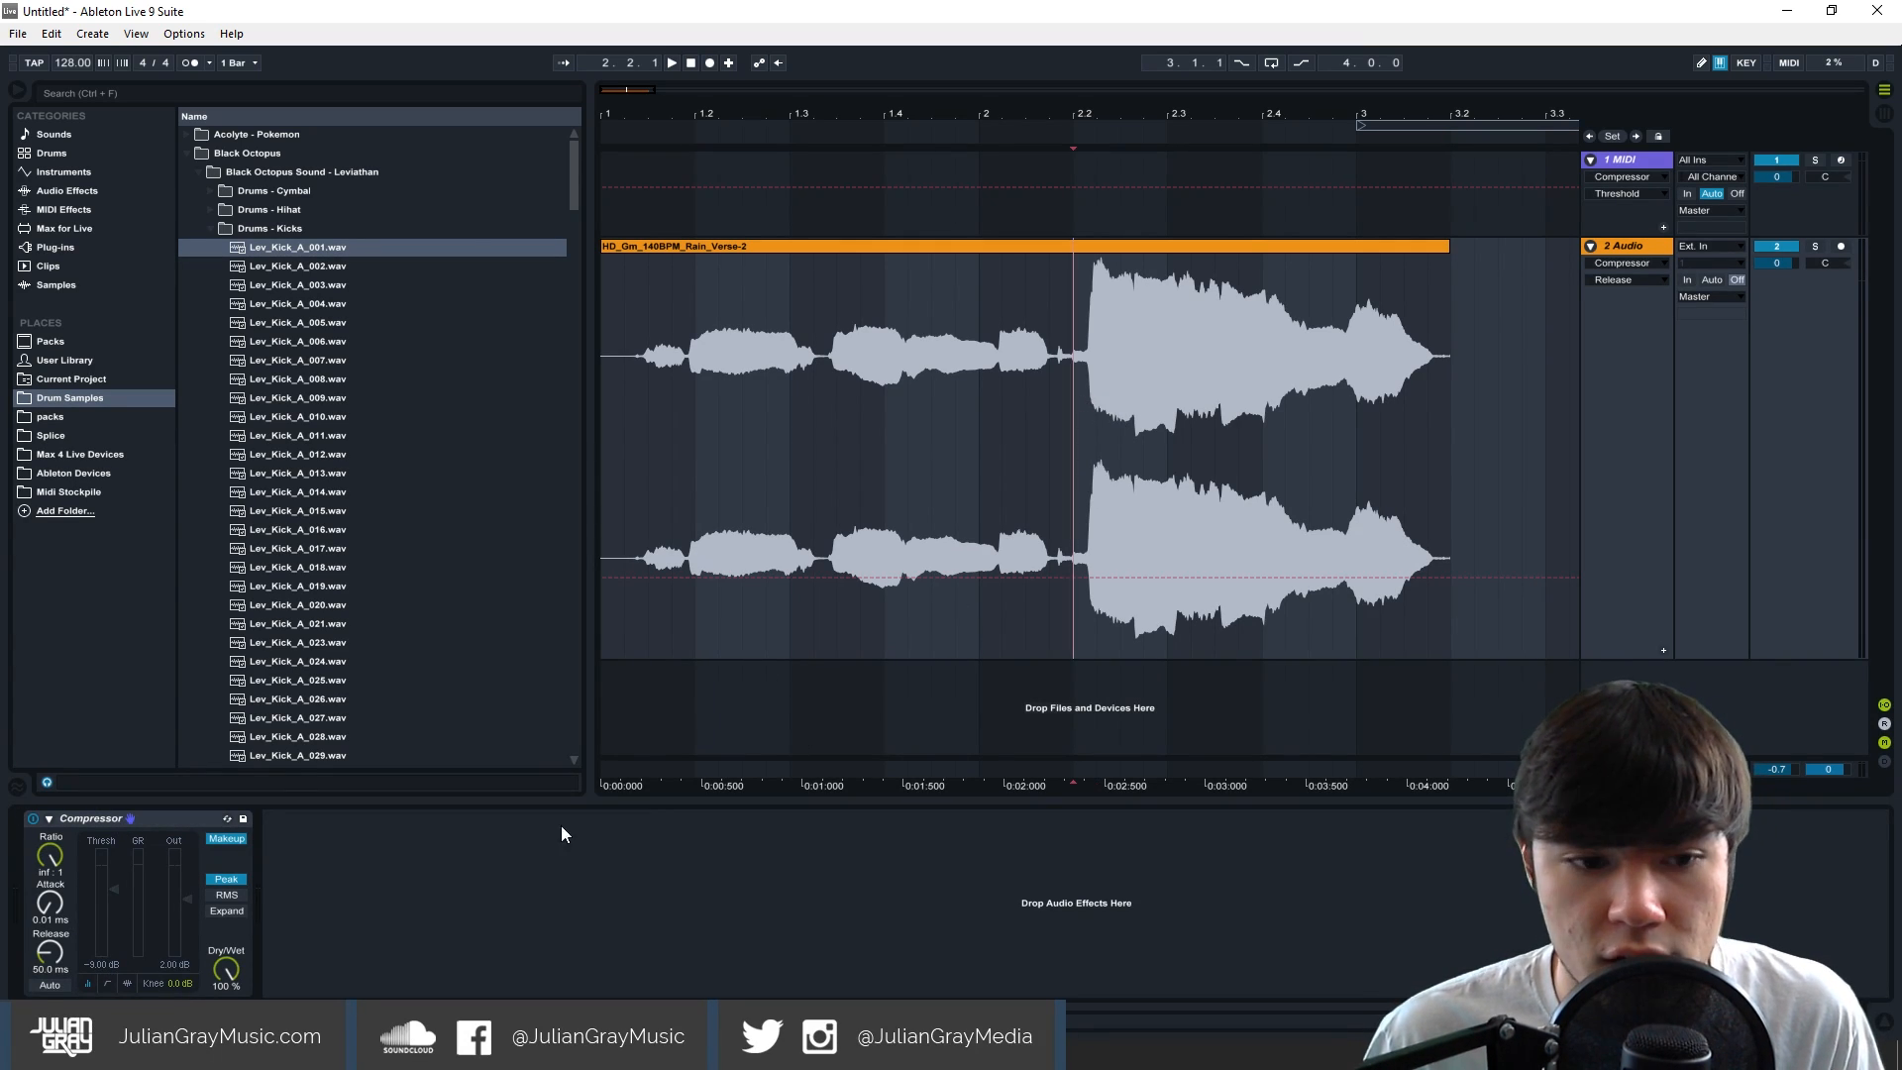
click(49, 854)
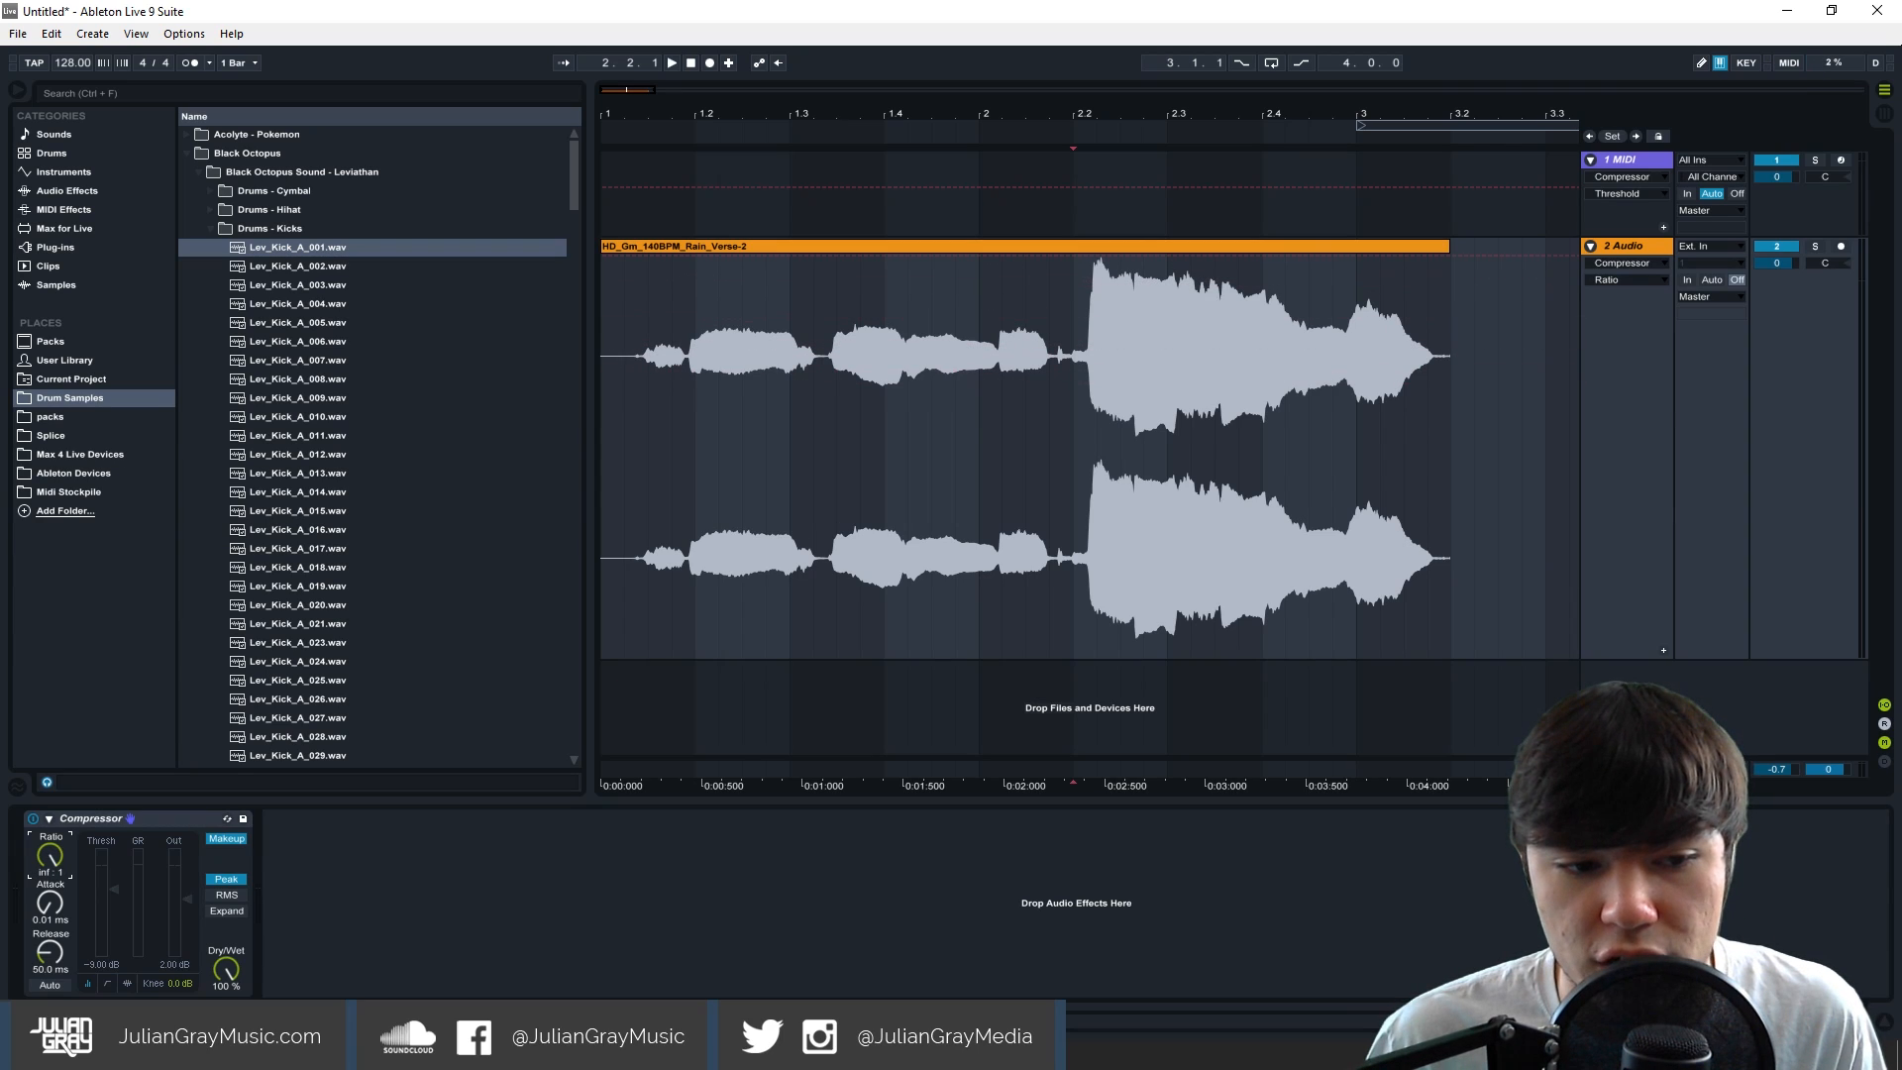
drag(49, 855, 50, 783)
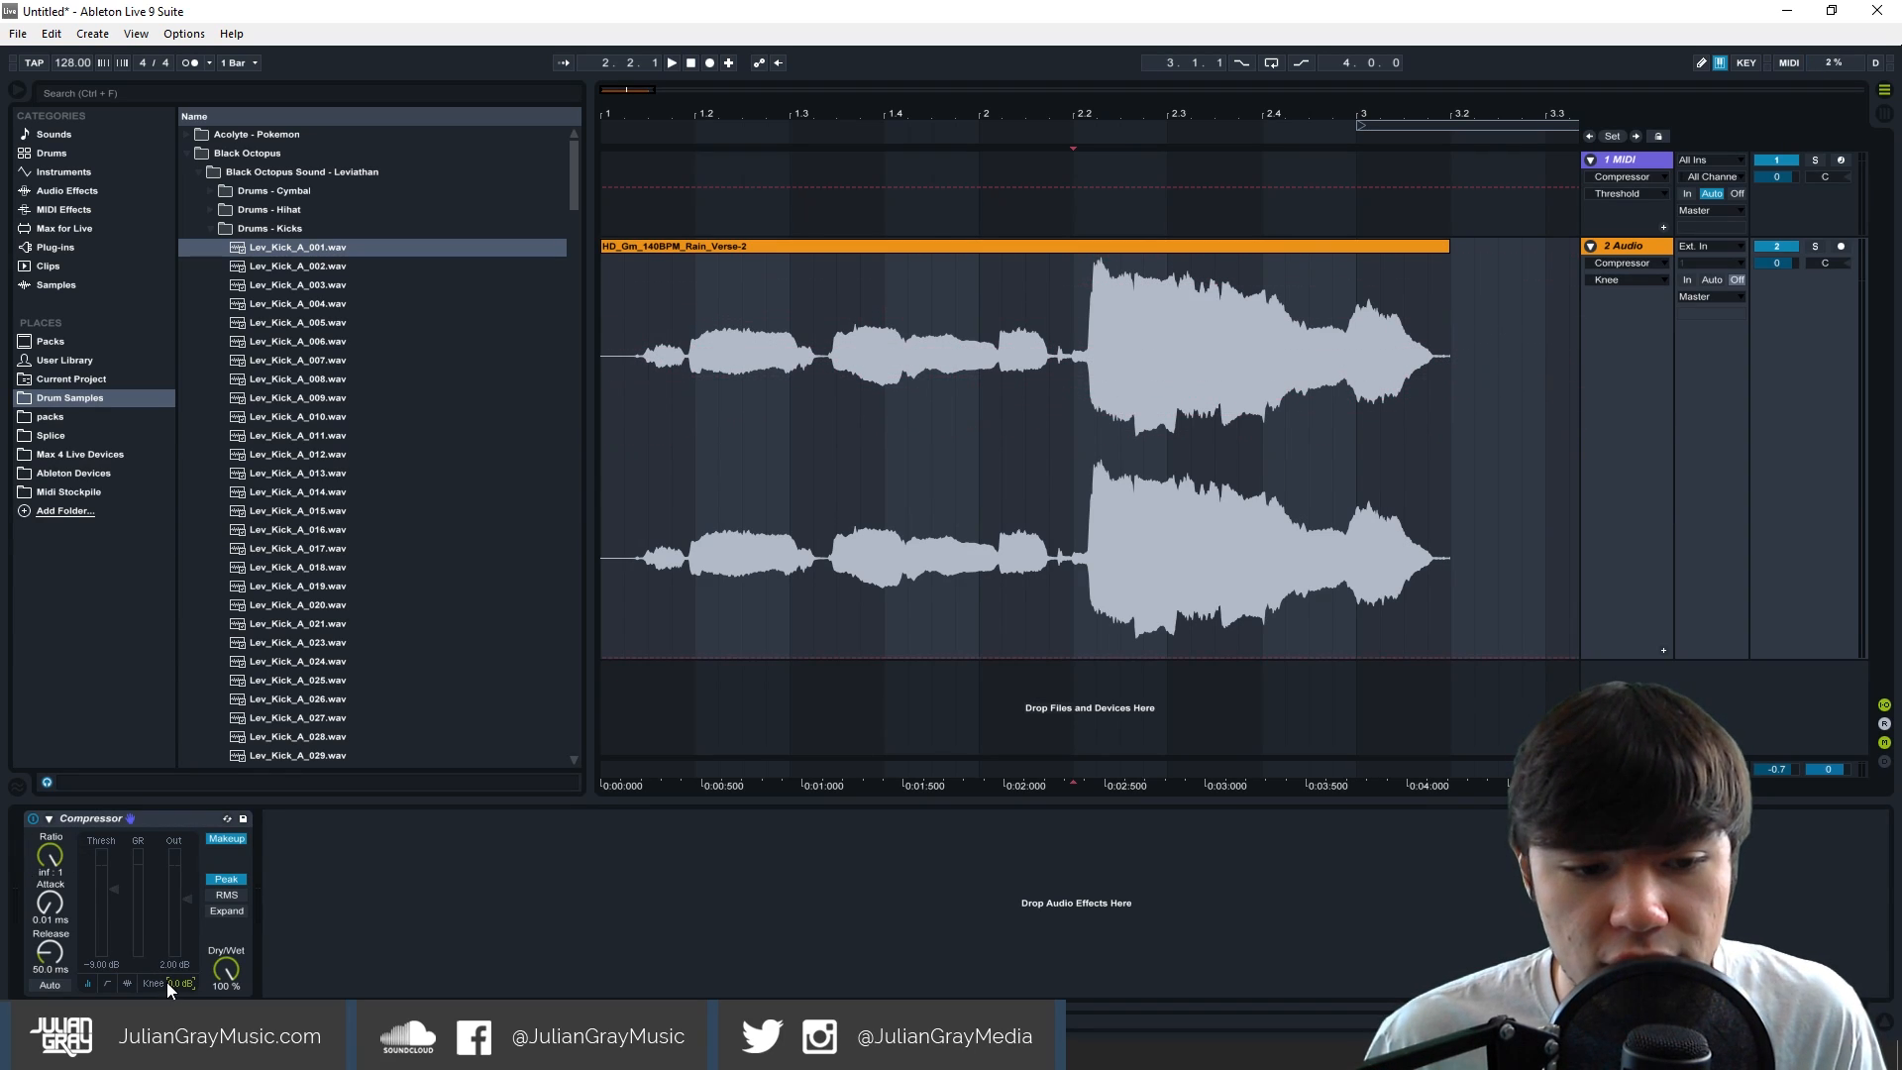
click(126, 983)
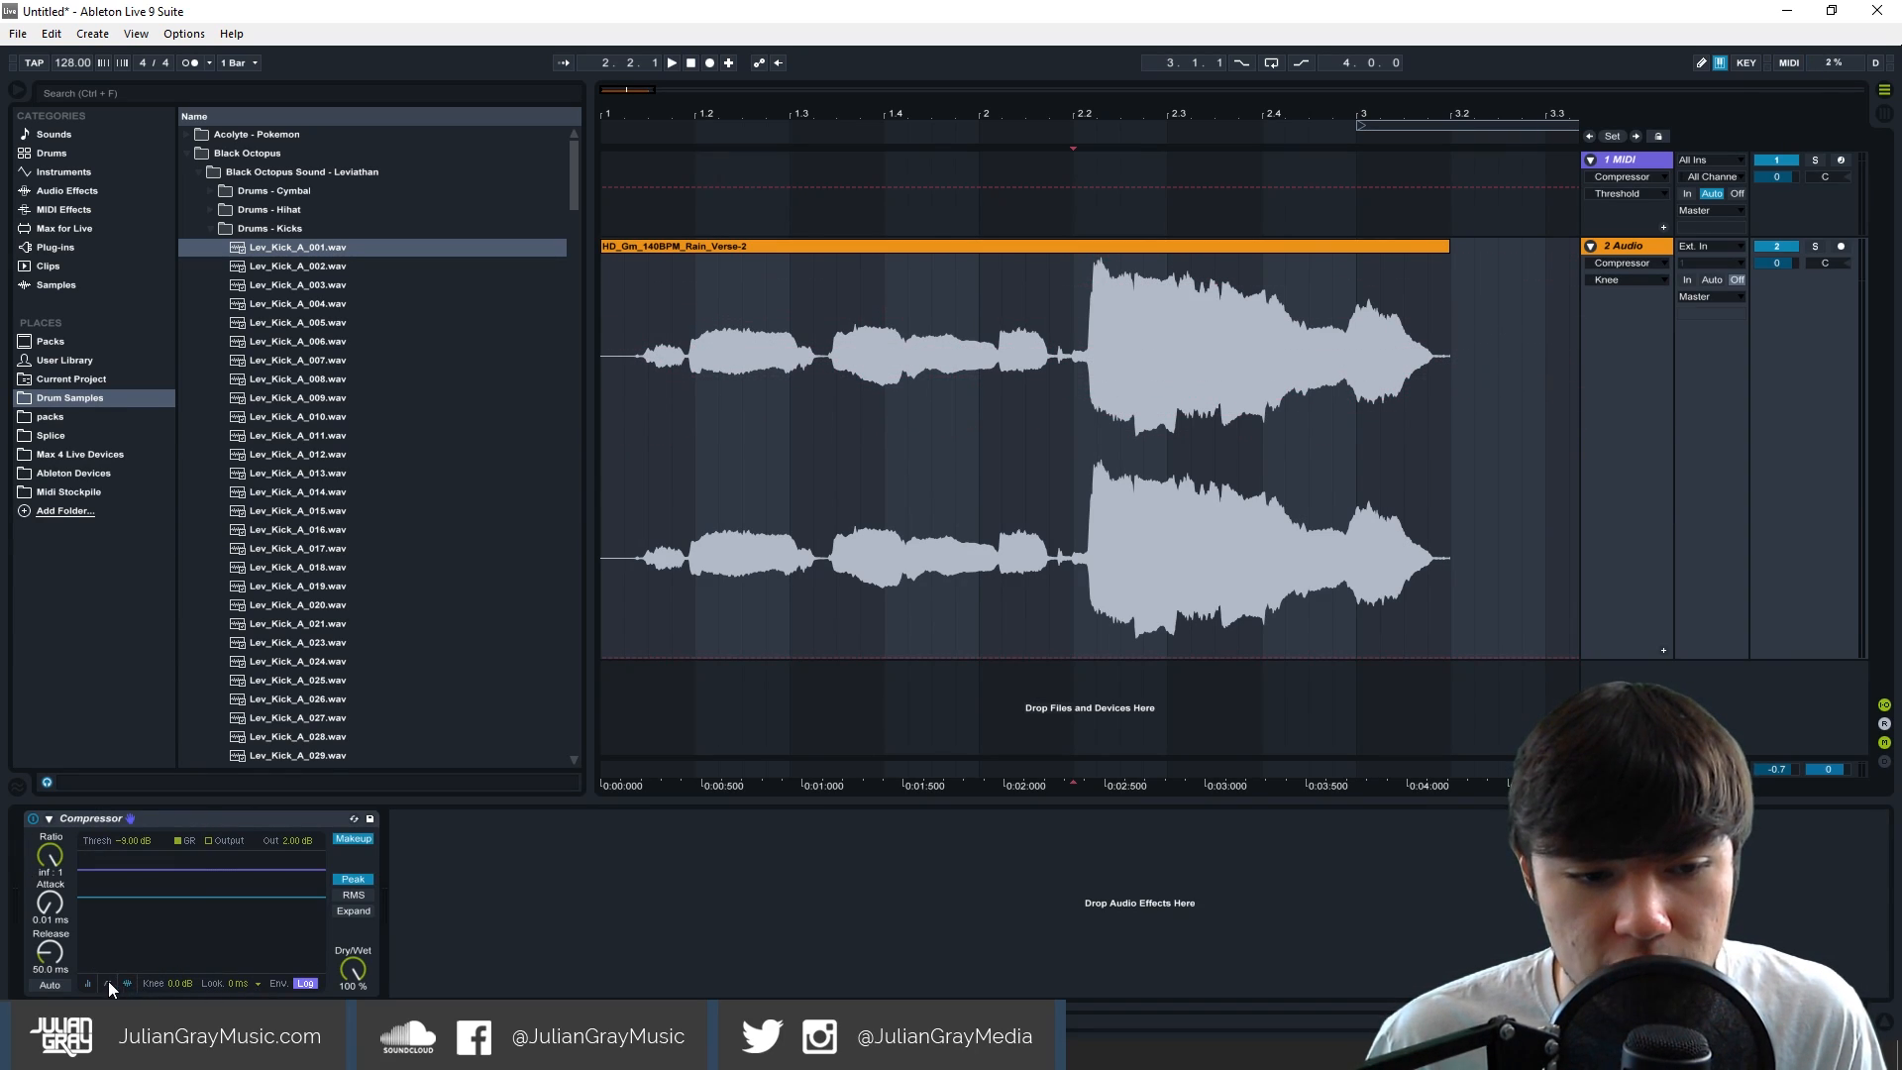
click(108, 982)
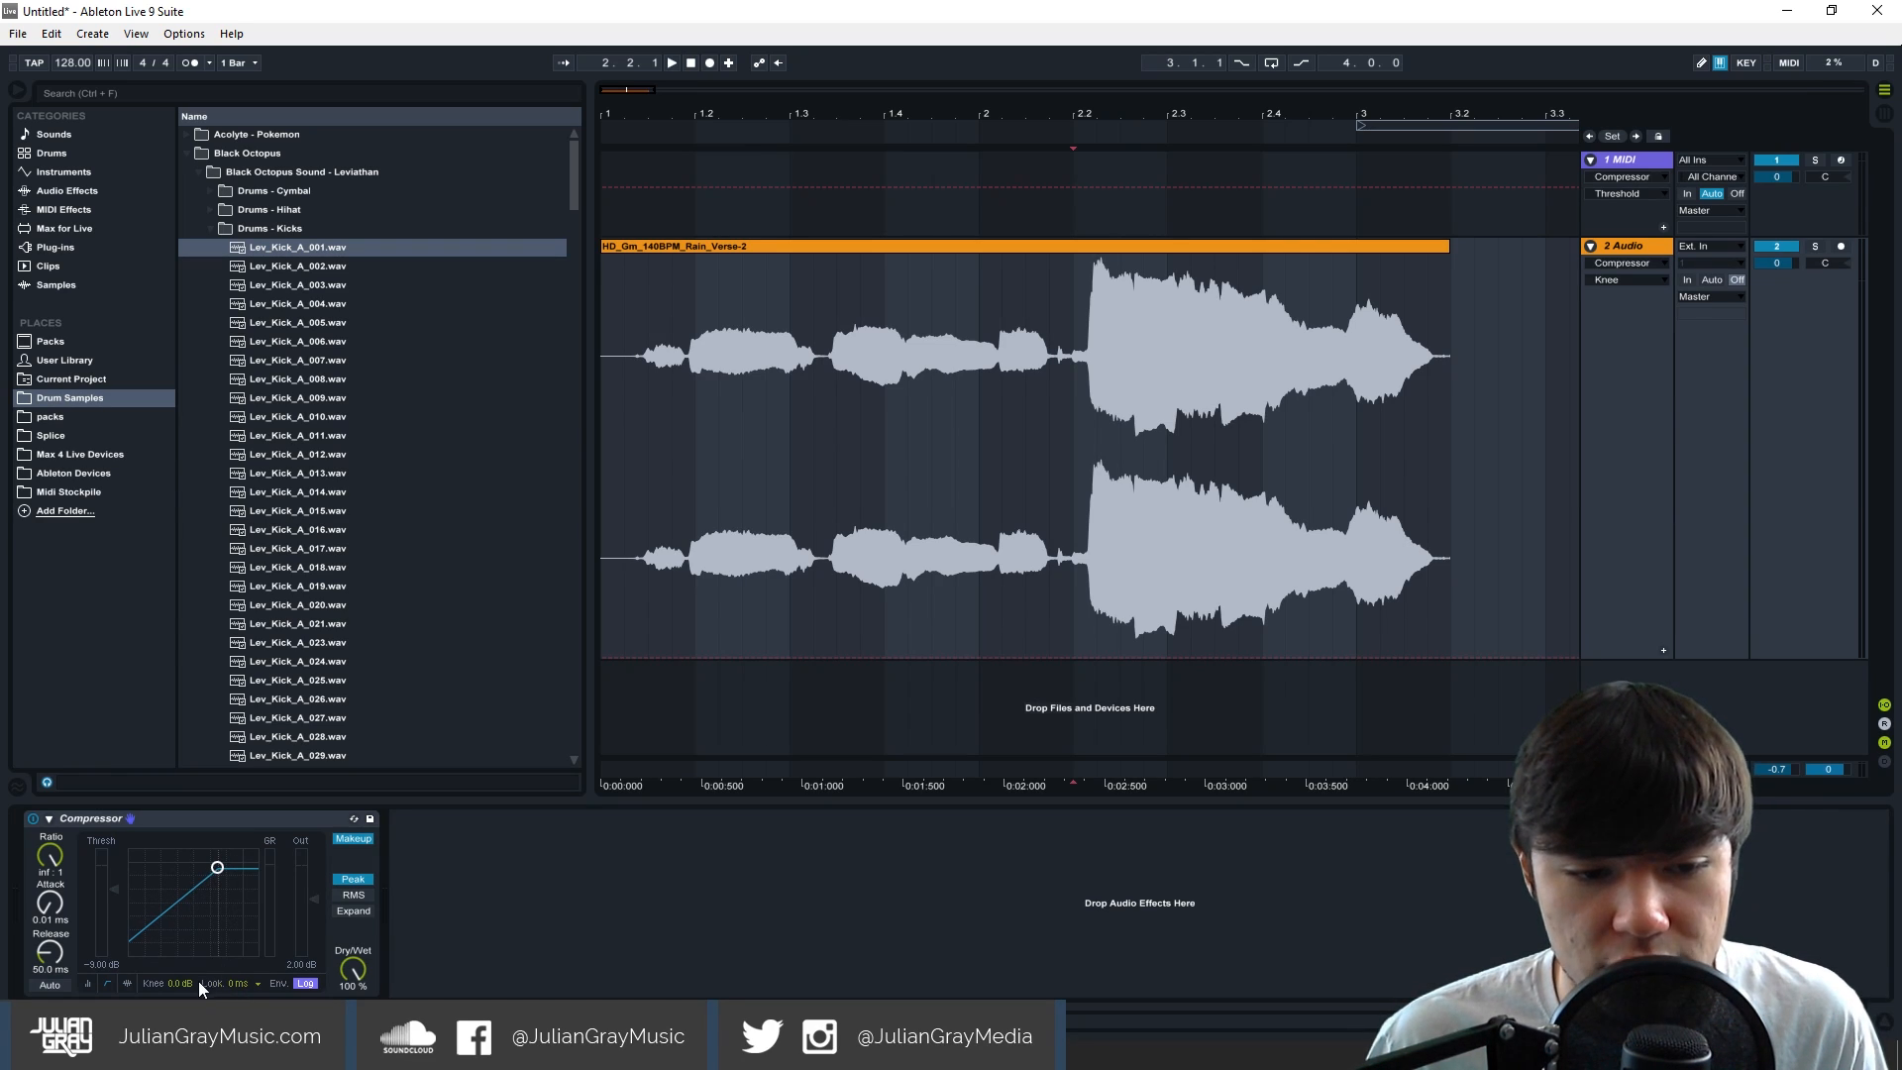
Set the Compressor's knee to 12 dB and play the vocal's loud note from 2.2.
drag(217, 869, 217, 874)
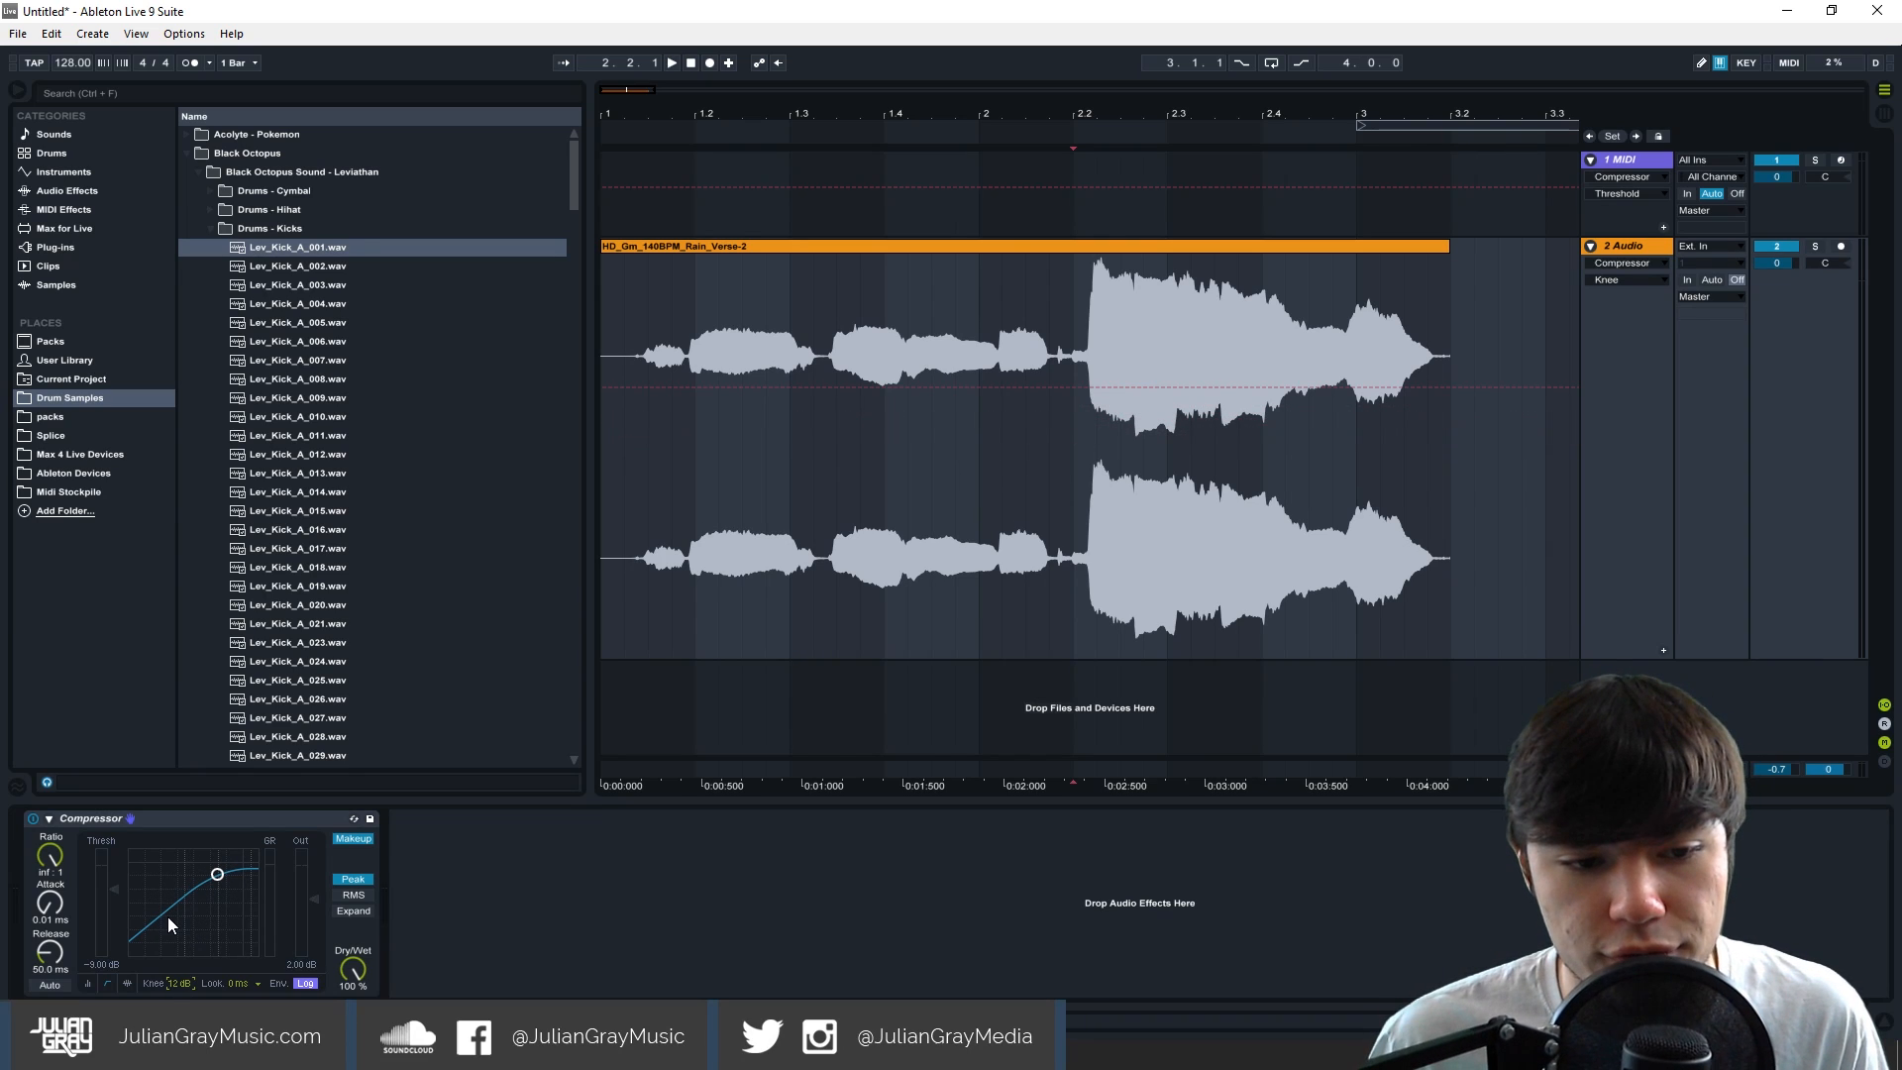
key(space)
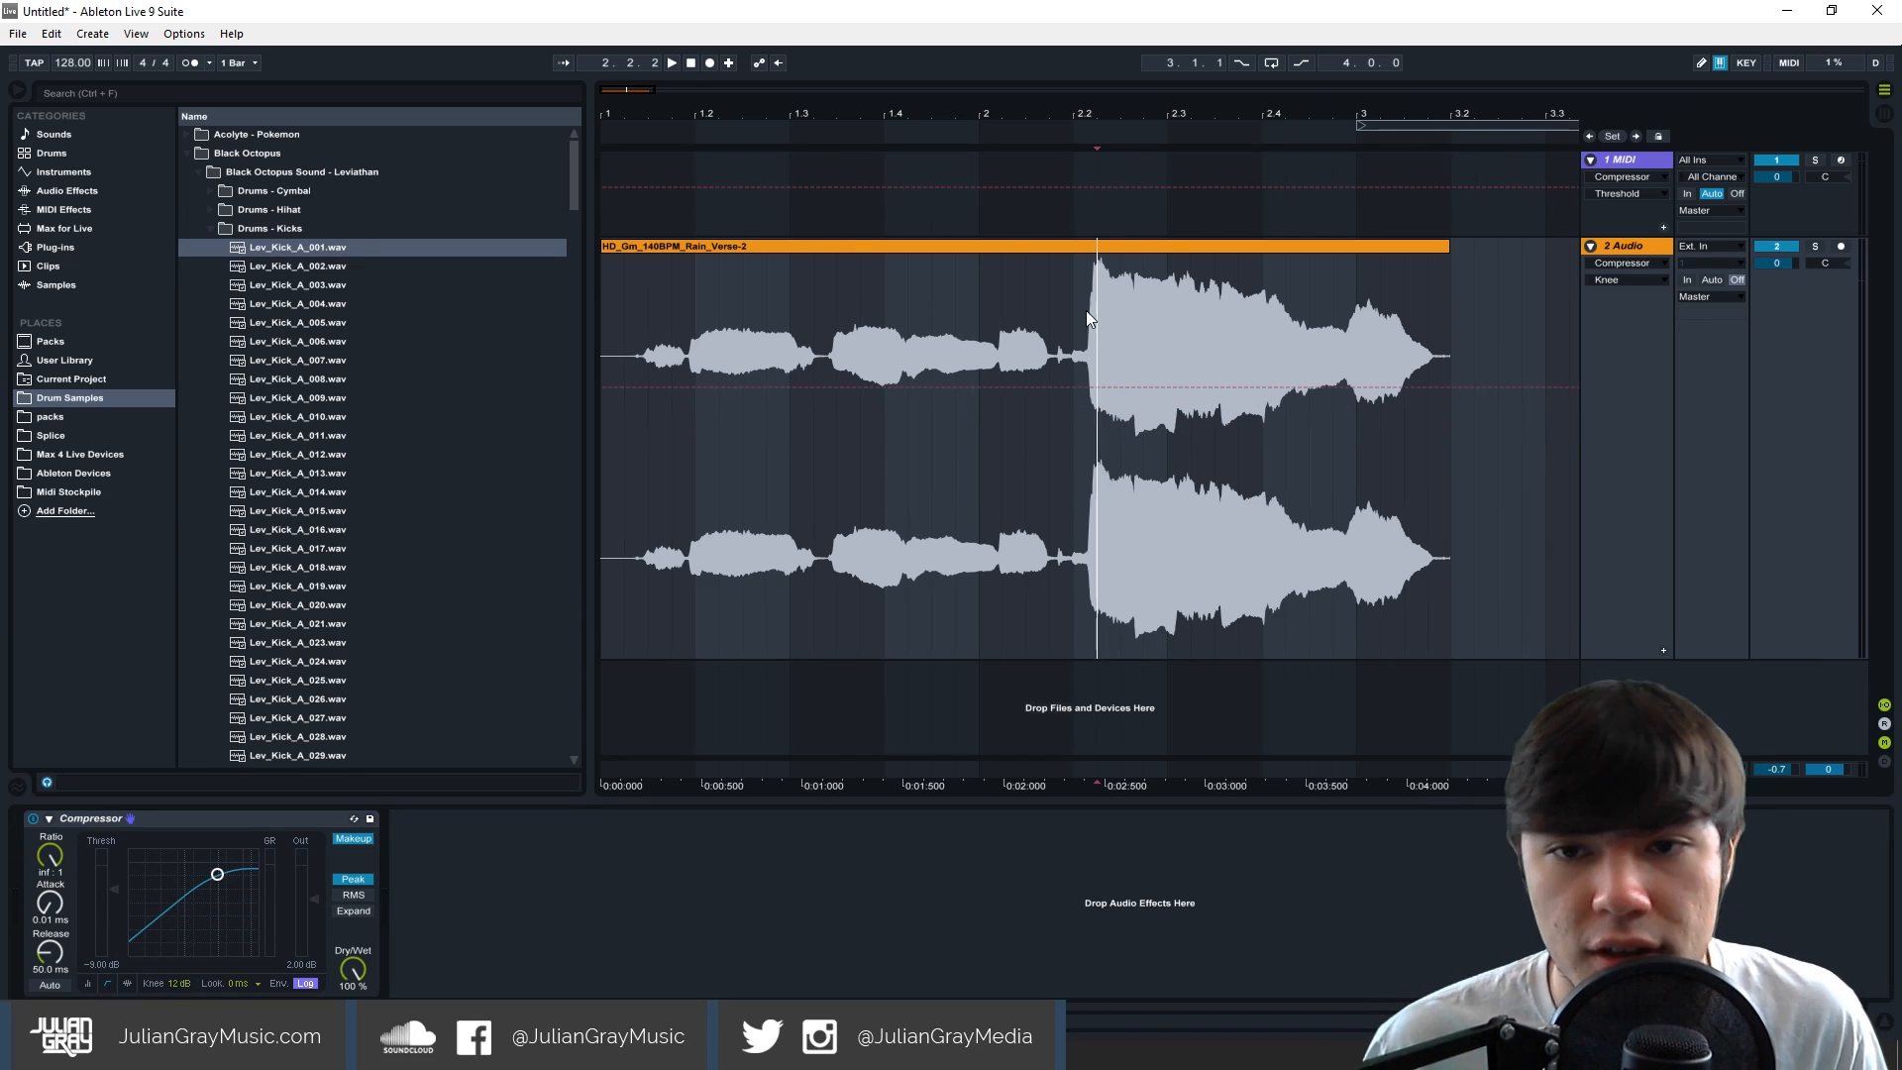
key(space)
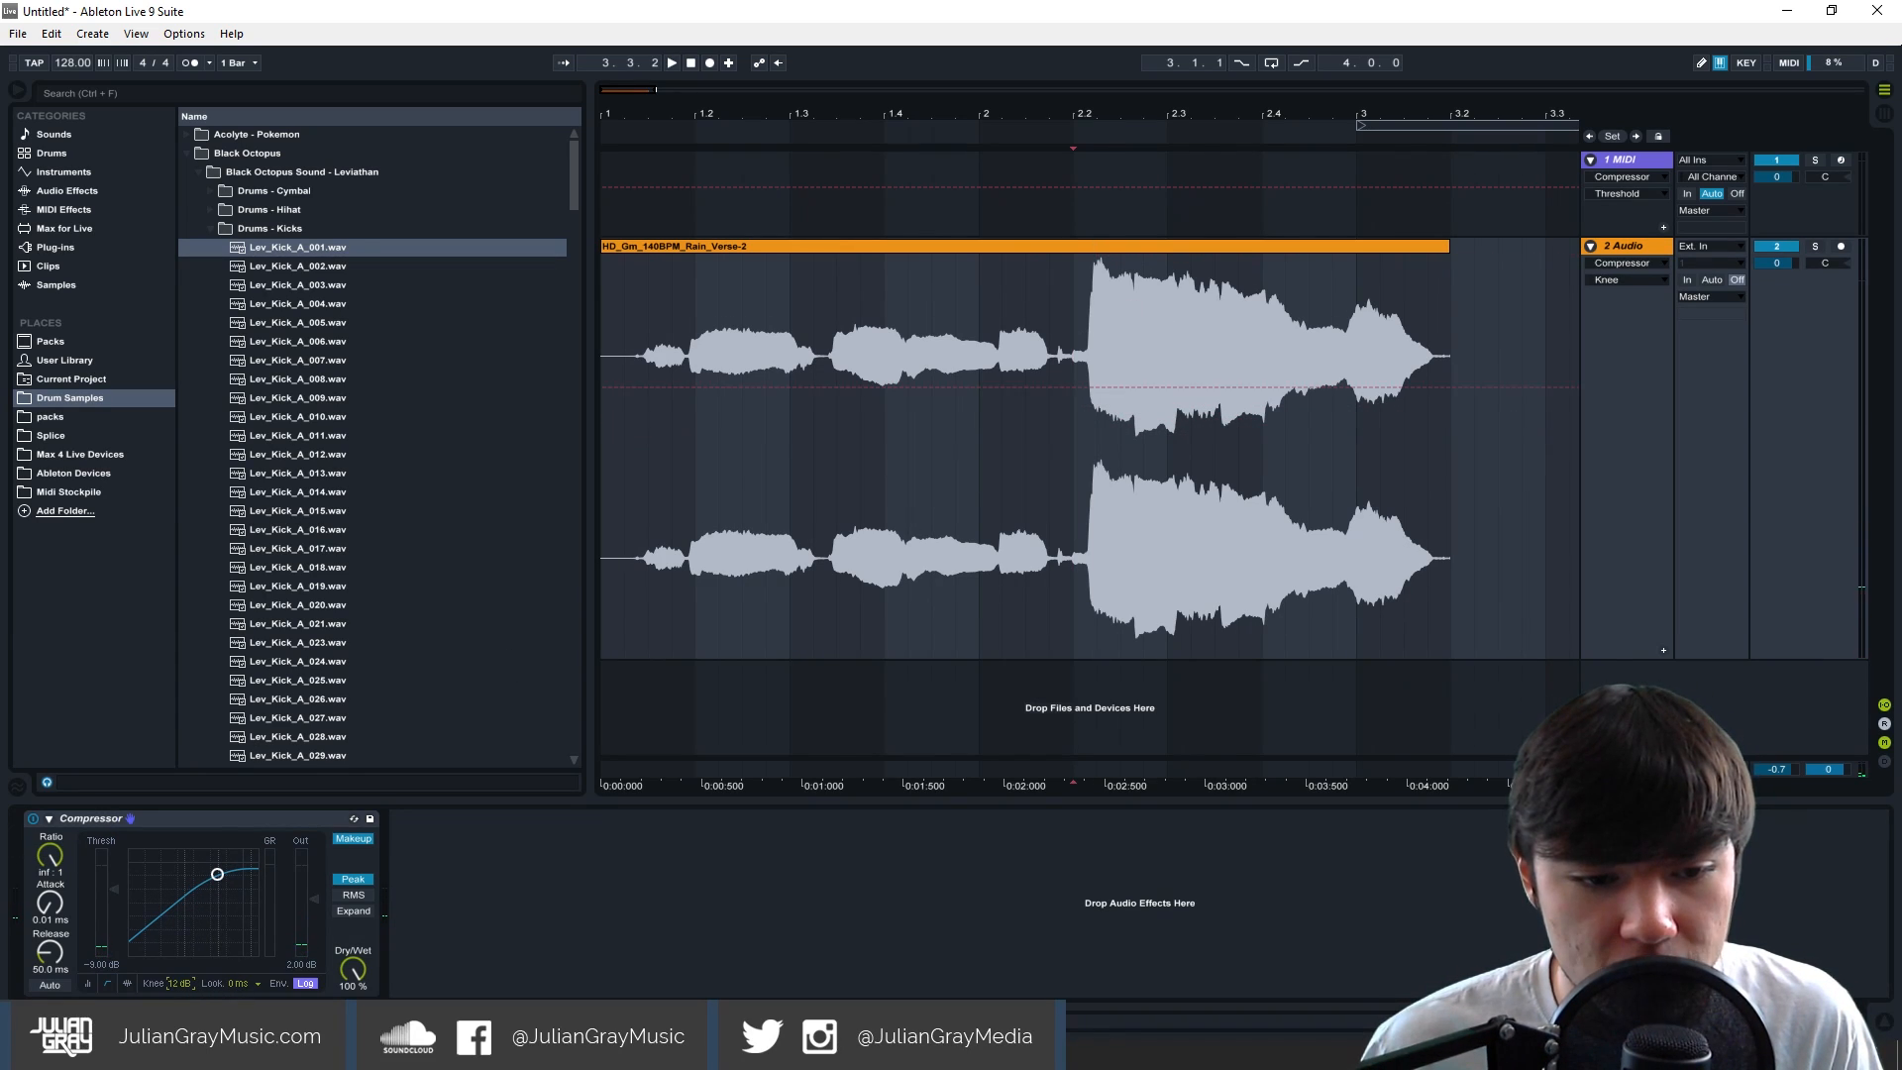
Set the Compressor's knee to 0.0 dB and play the vocal from 2.2 for comparison.
drag(182, 983, 182, 1050)
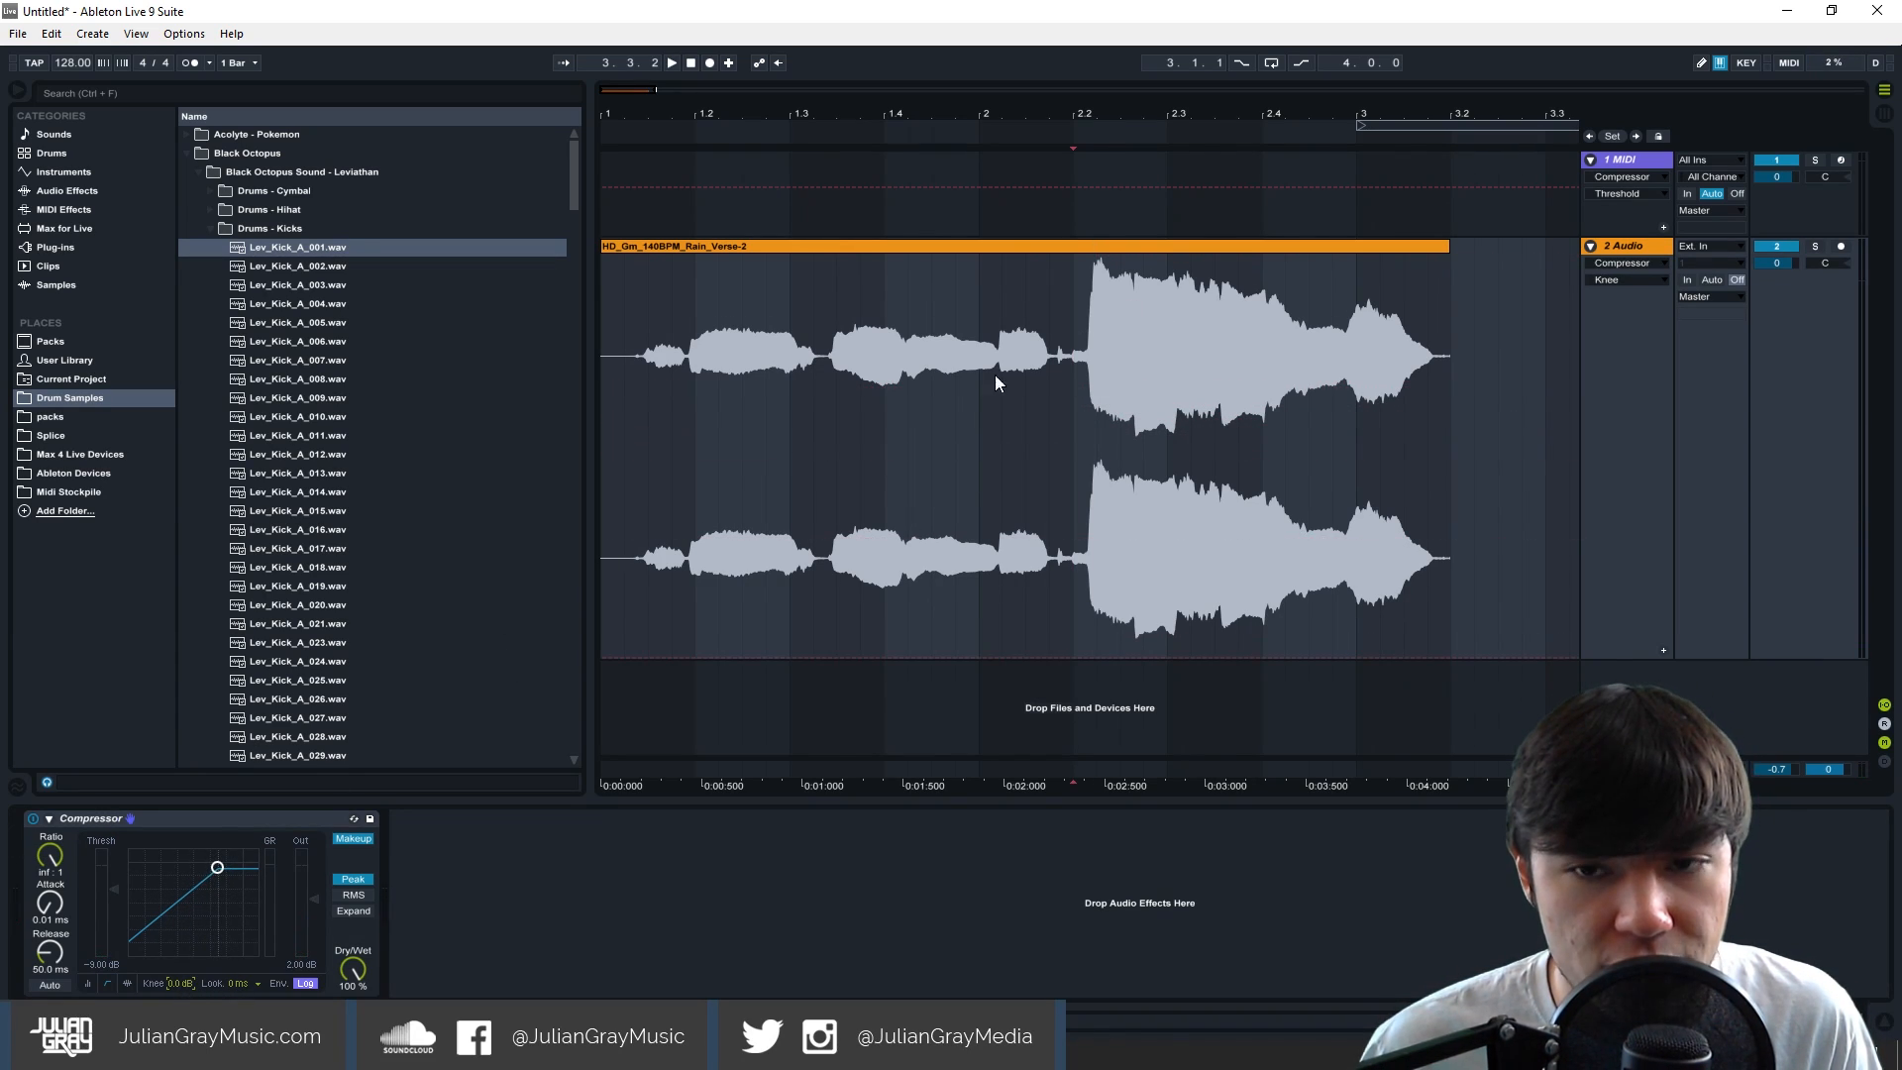
click(1073, 349)
key(space)
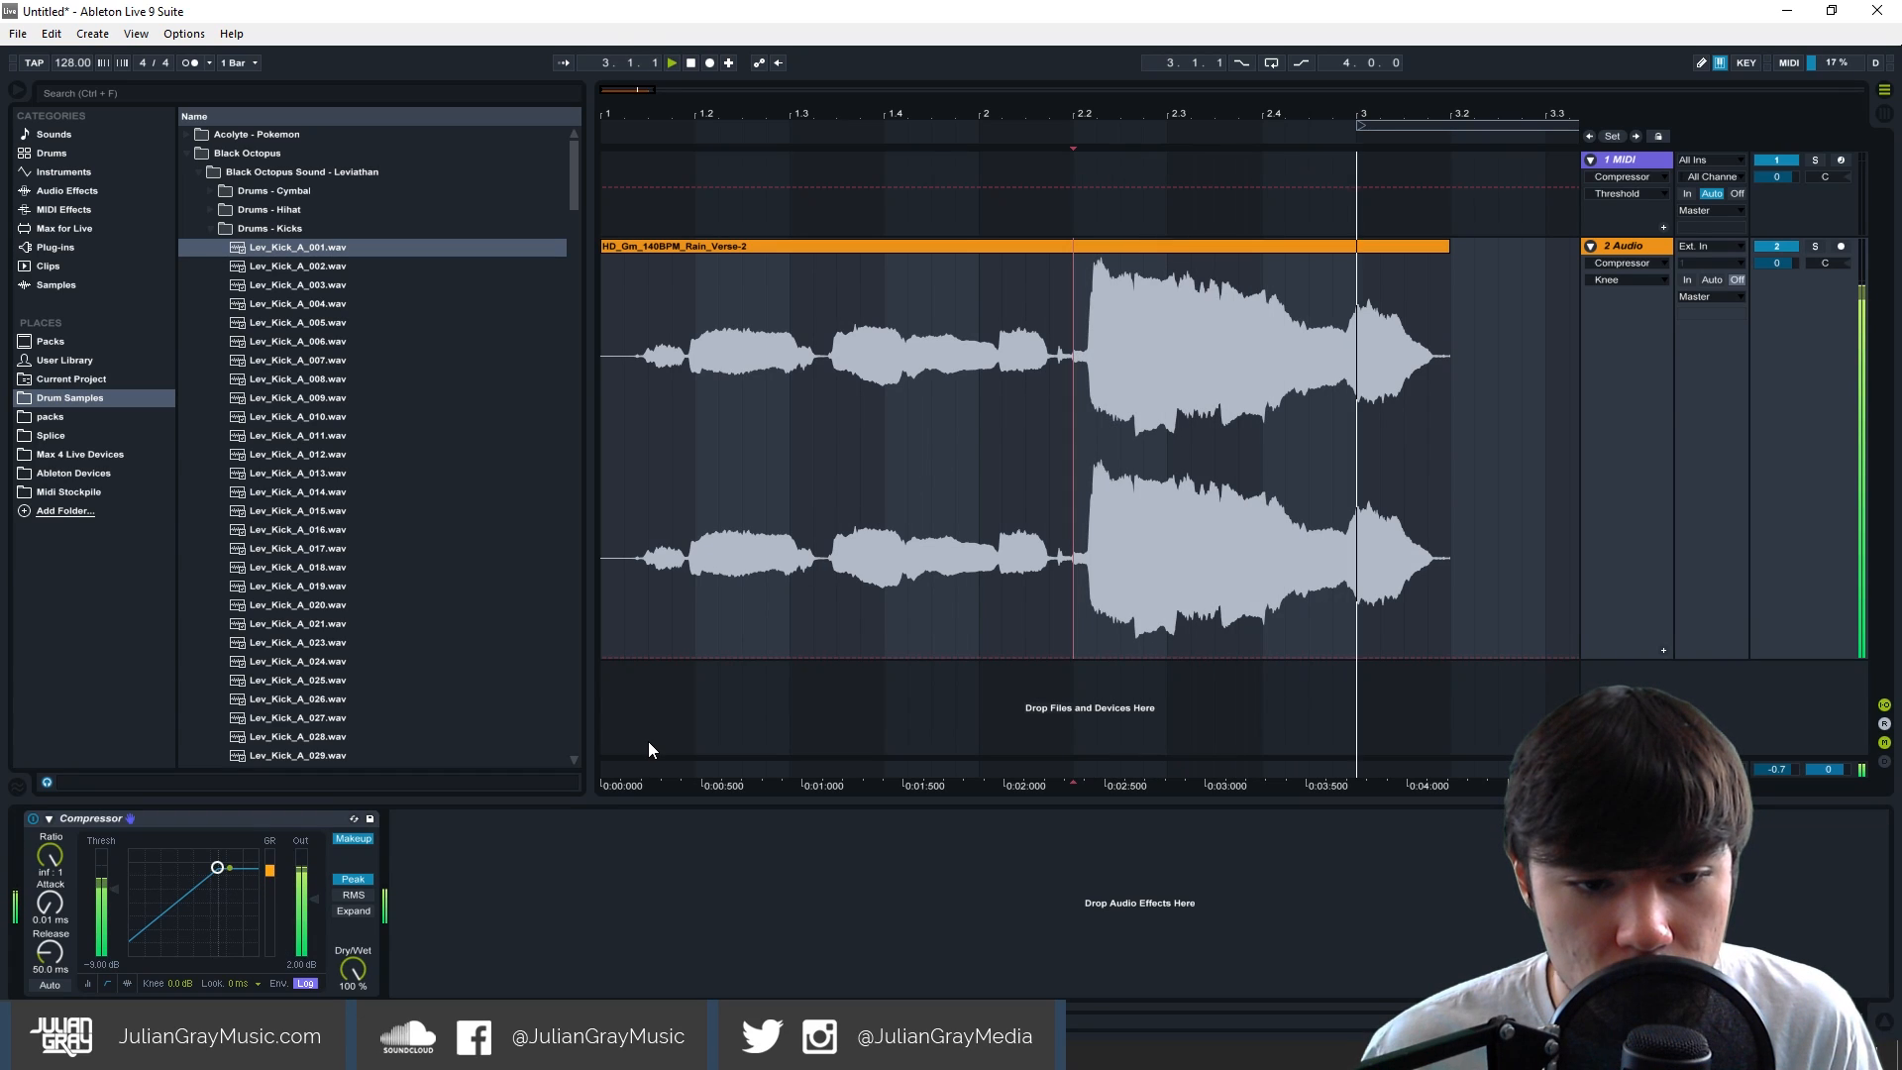
Switch the Compressor to its activity view and play the vocal's loud note from 2.2.
key(space)
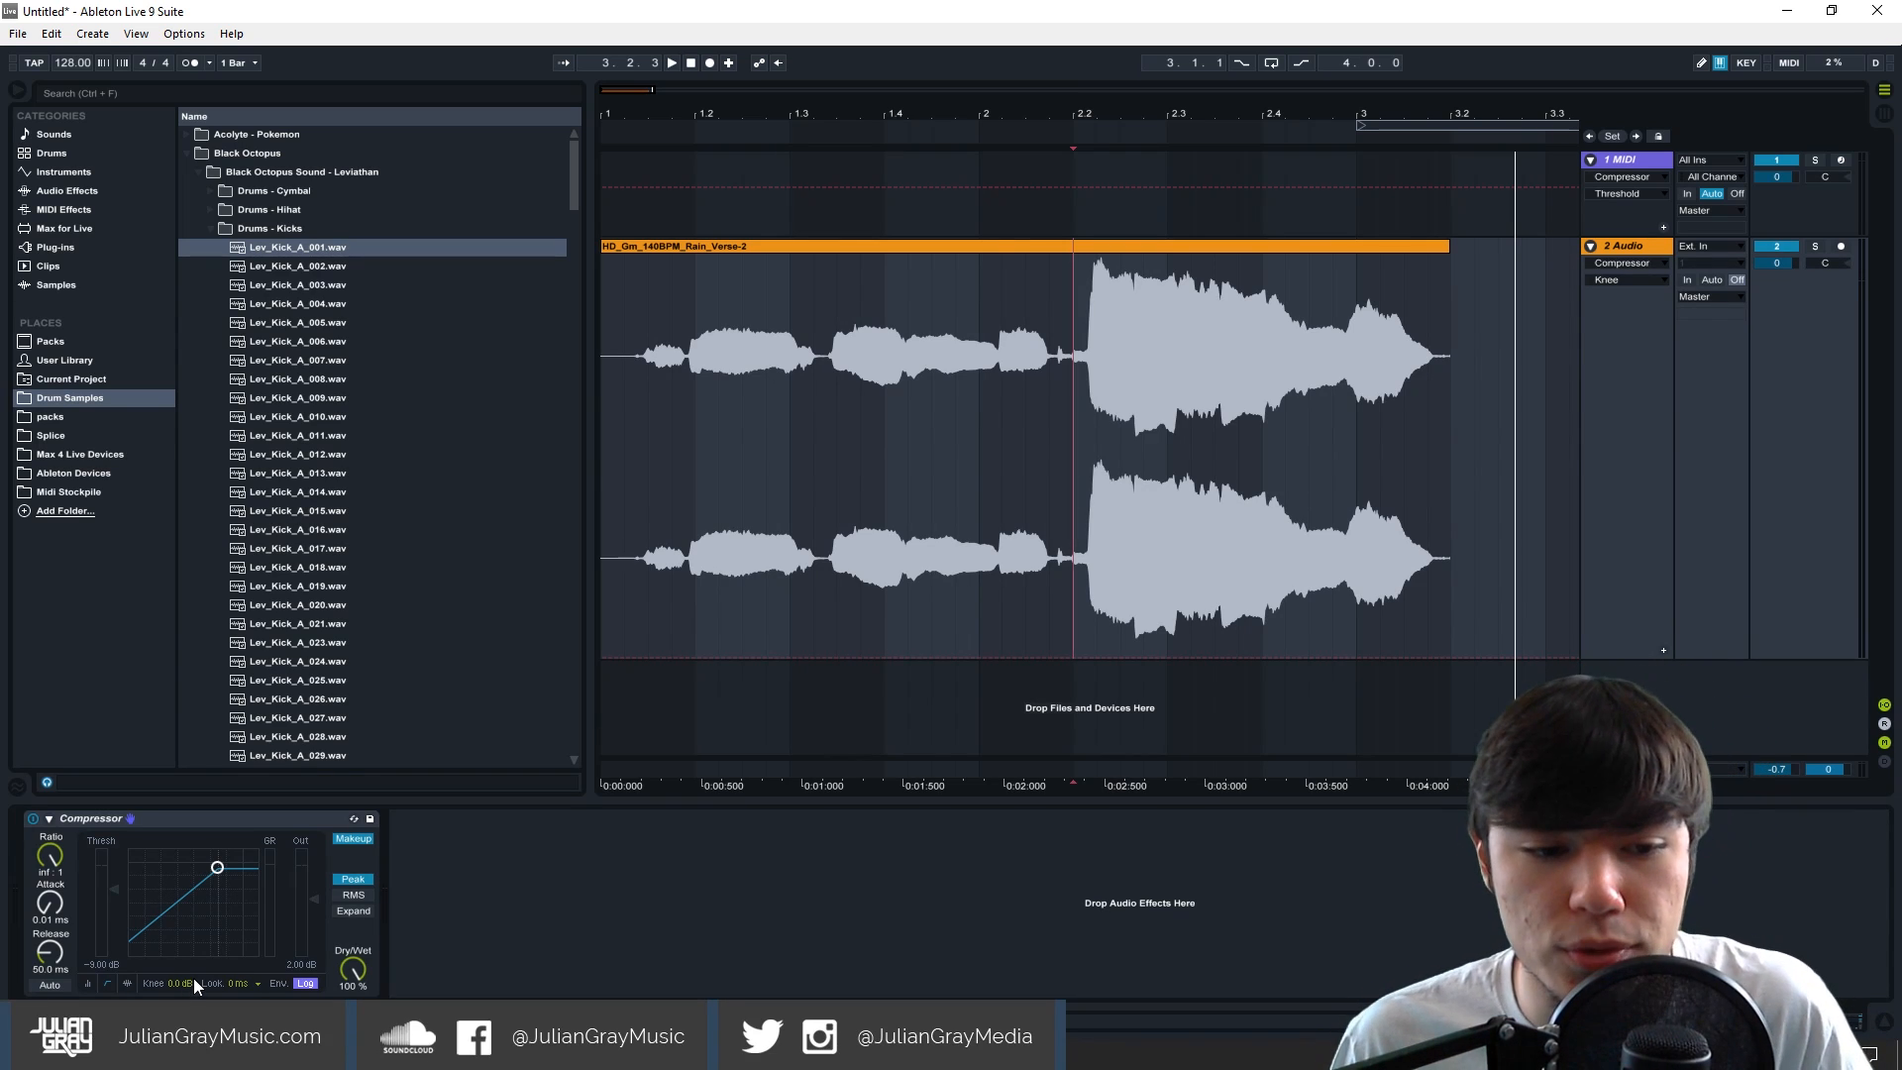
click(130, 985)
click(626, 414)
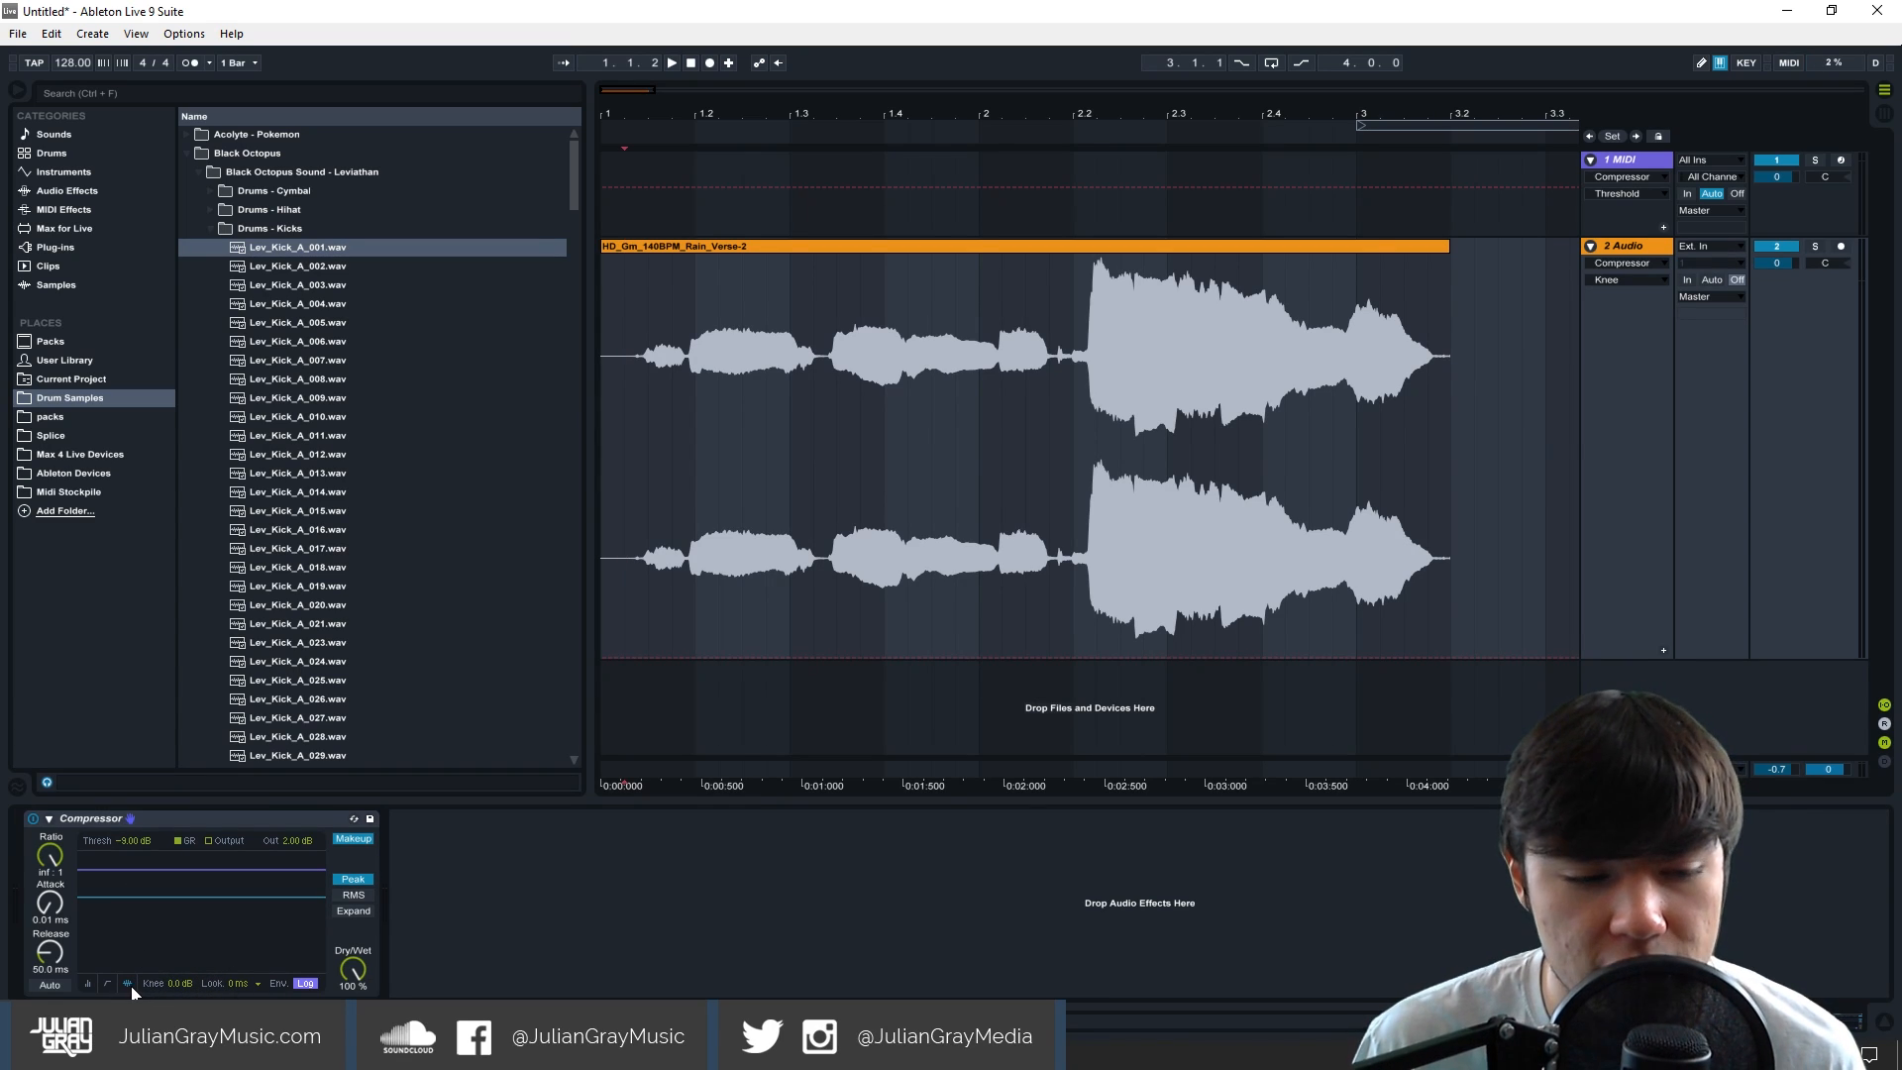
click(683, 392)
click(687, 390)
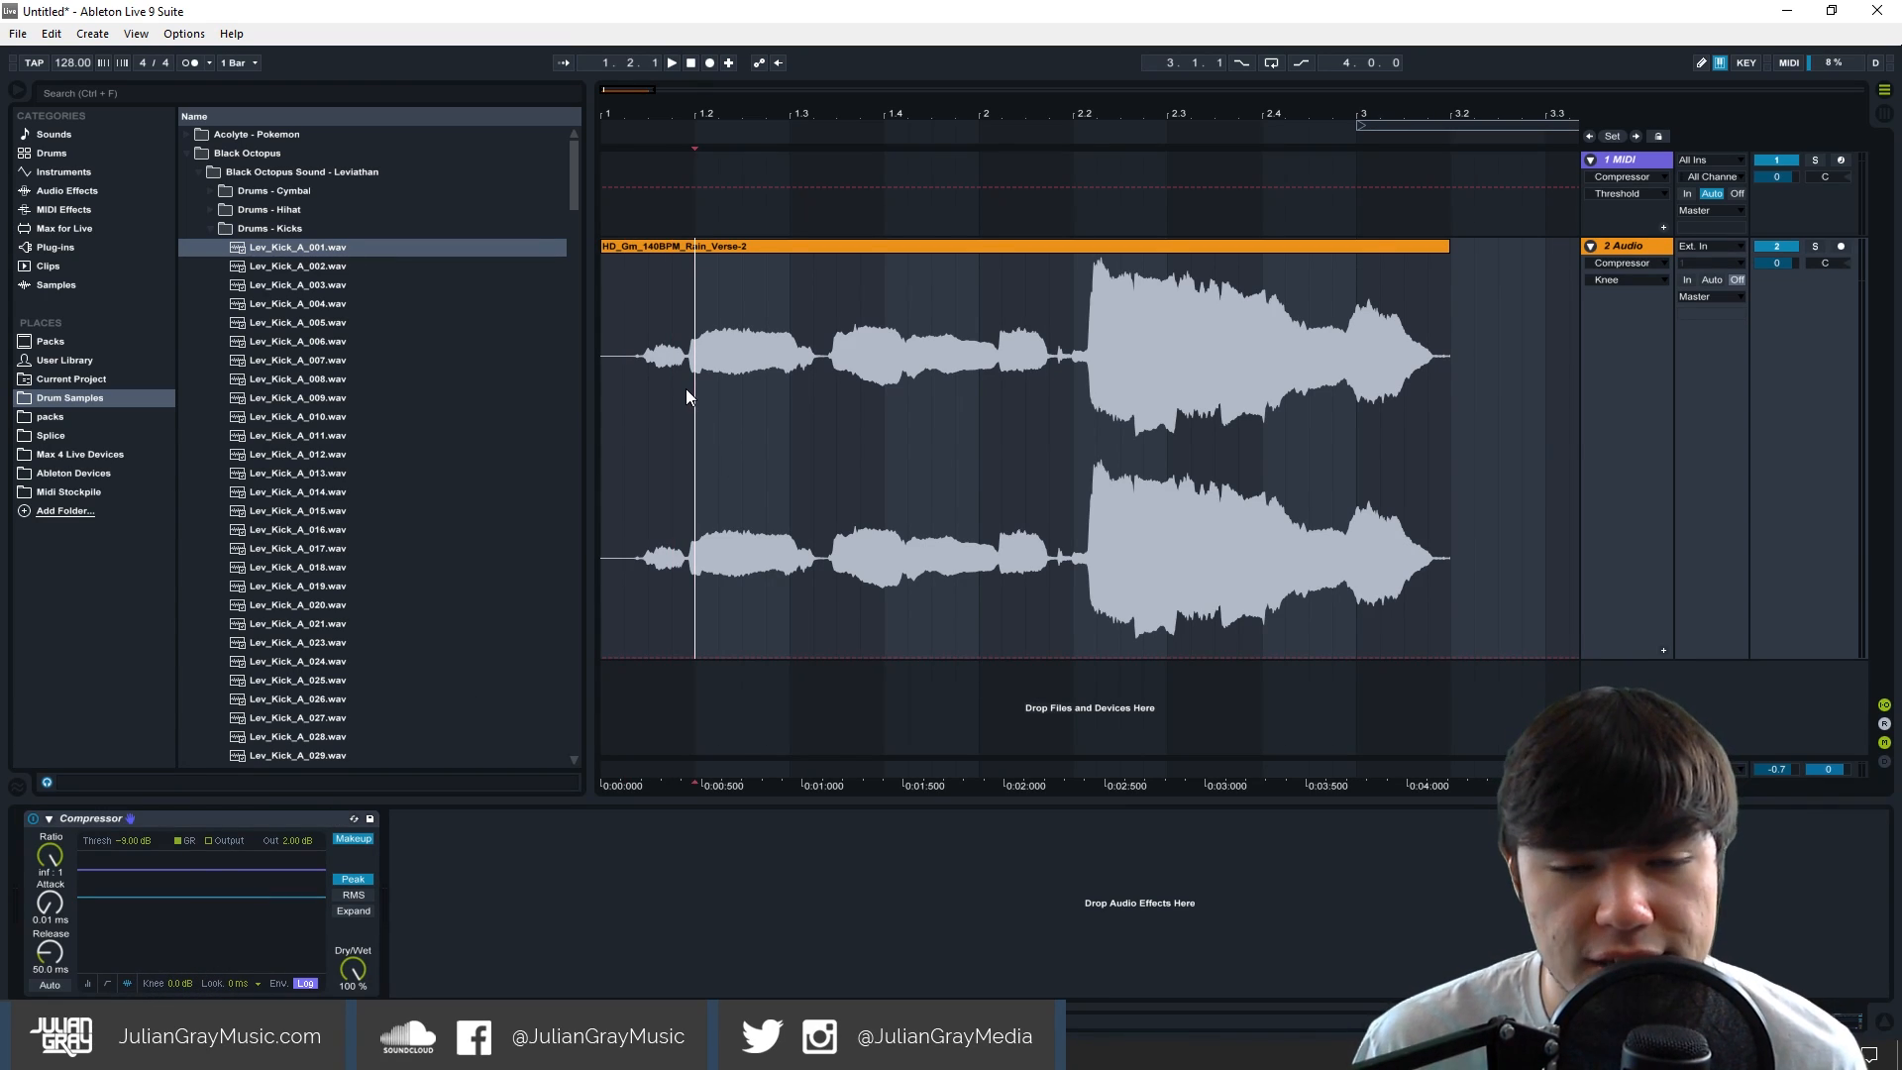
click(1079, 349)
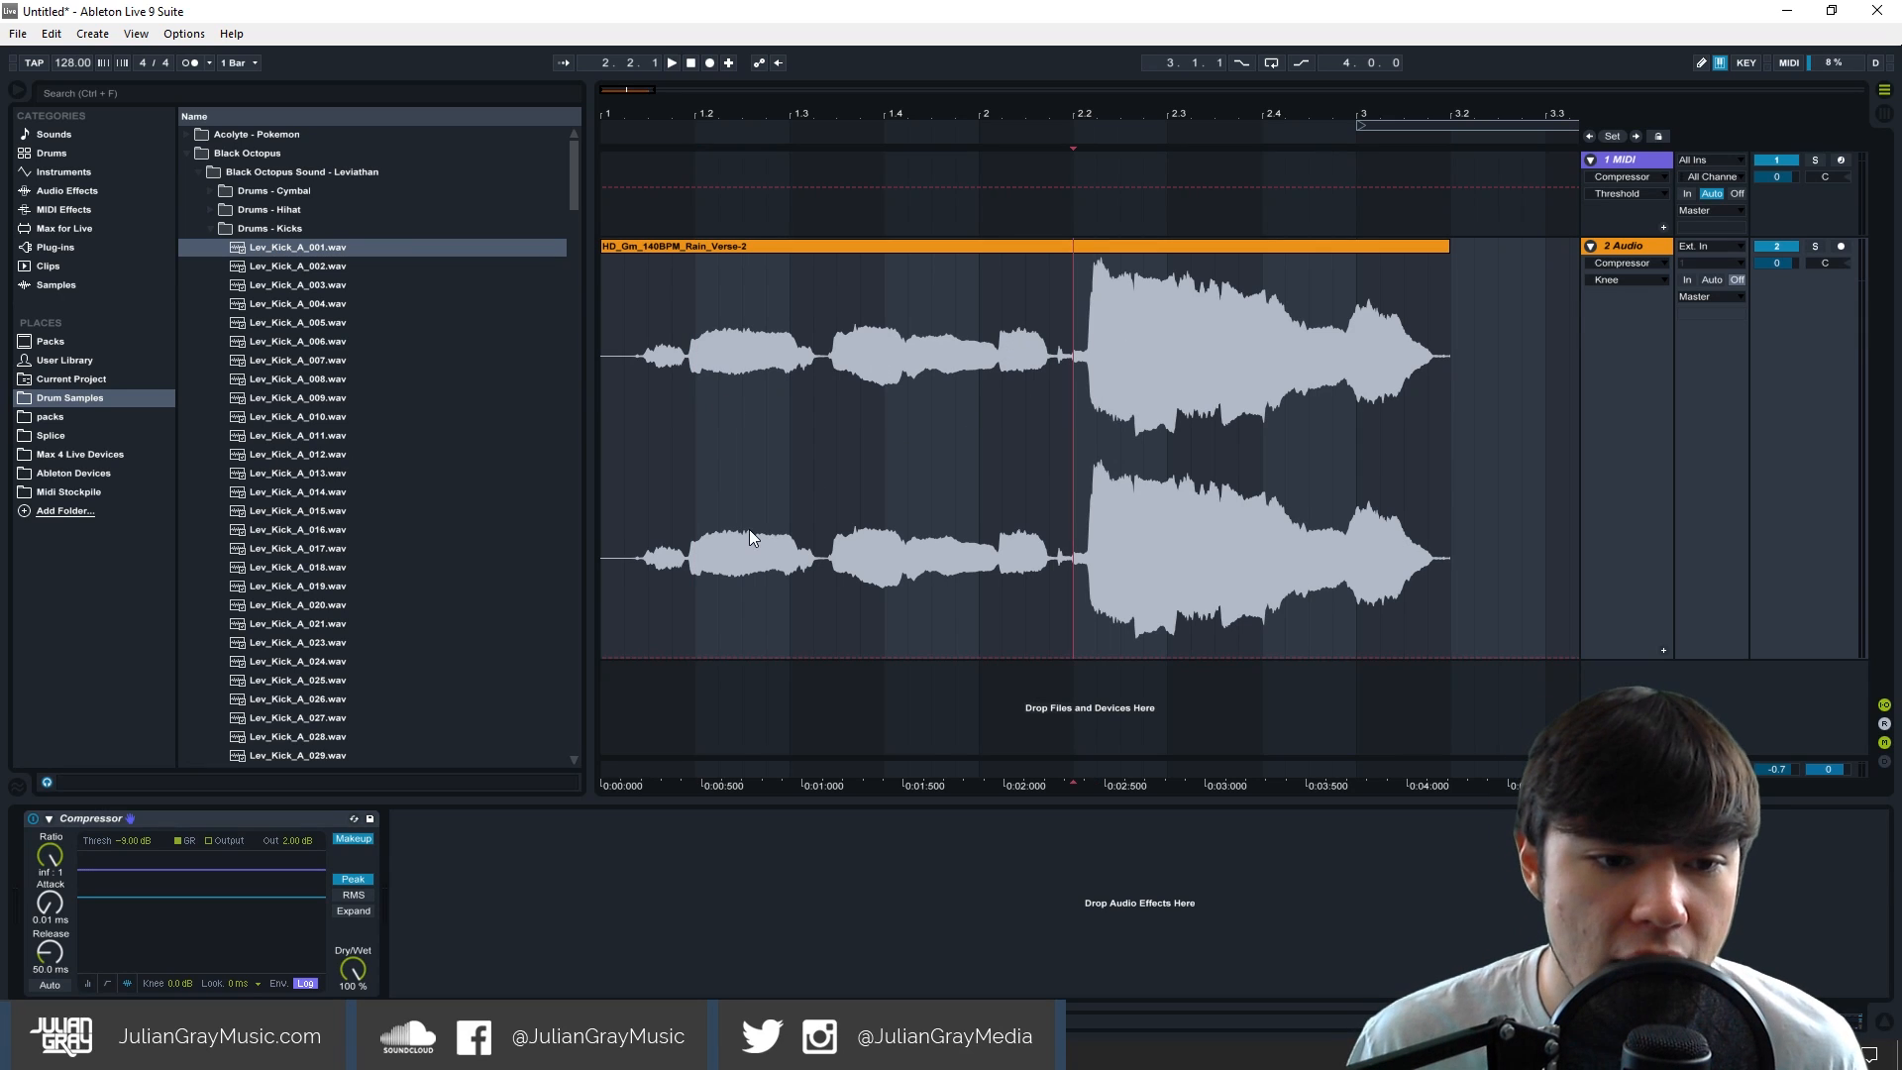
click(49, 853)
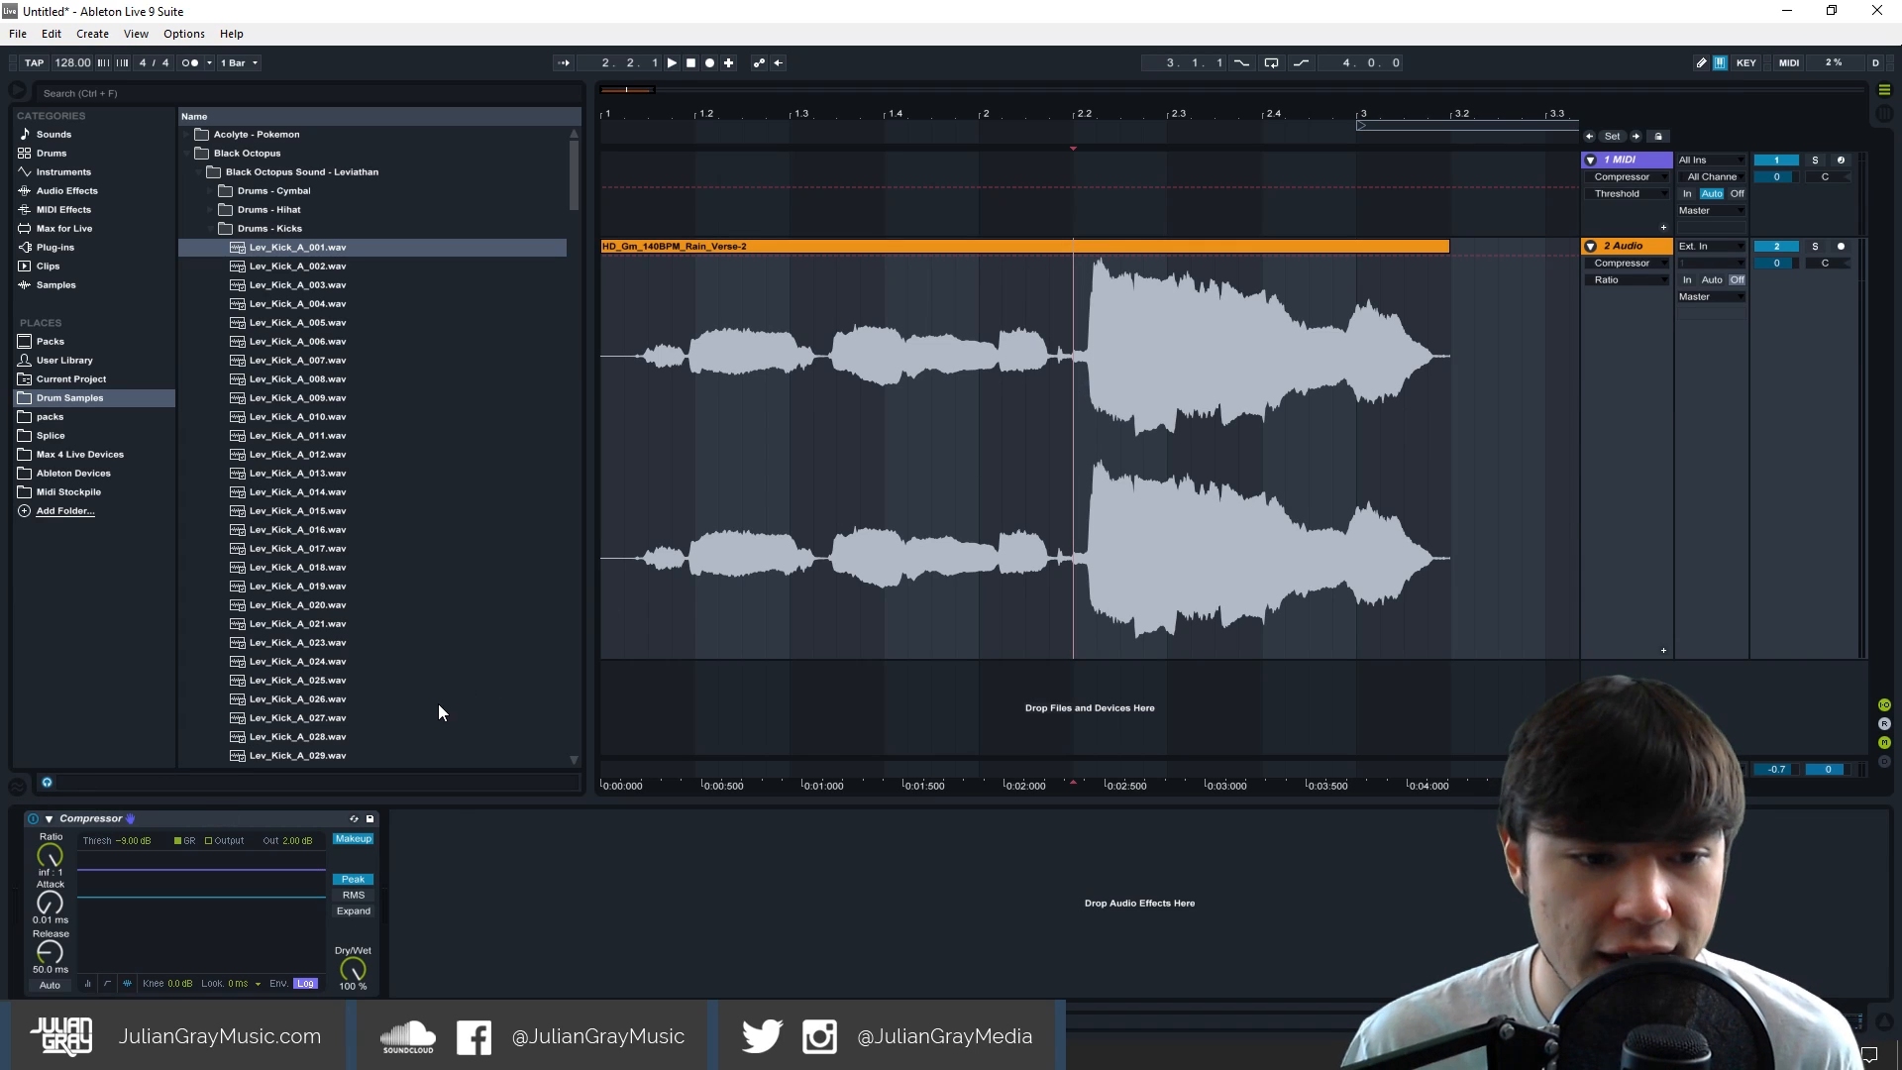
key(space)
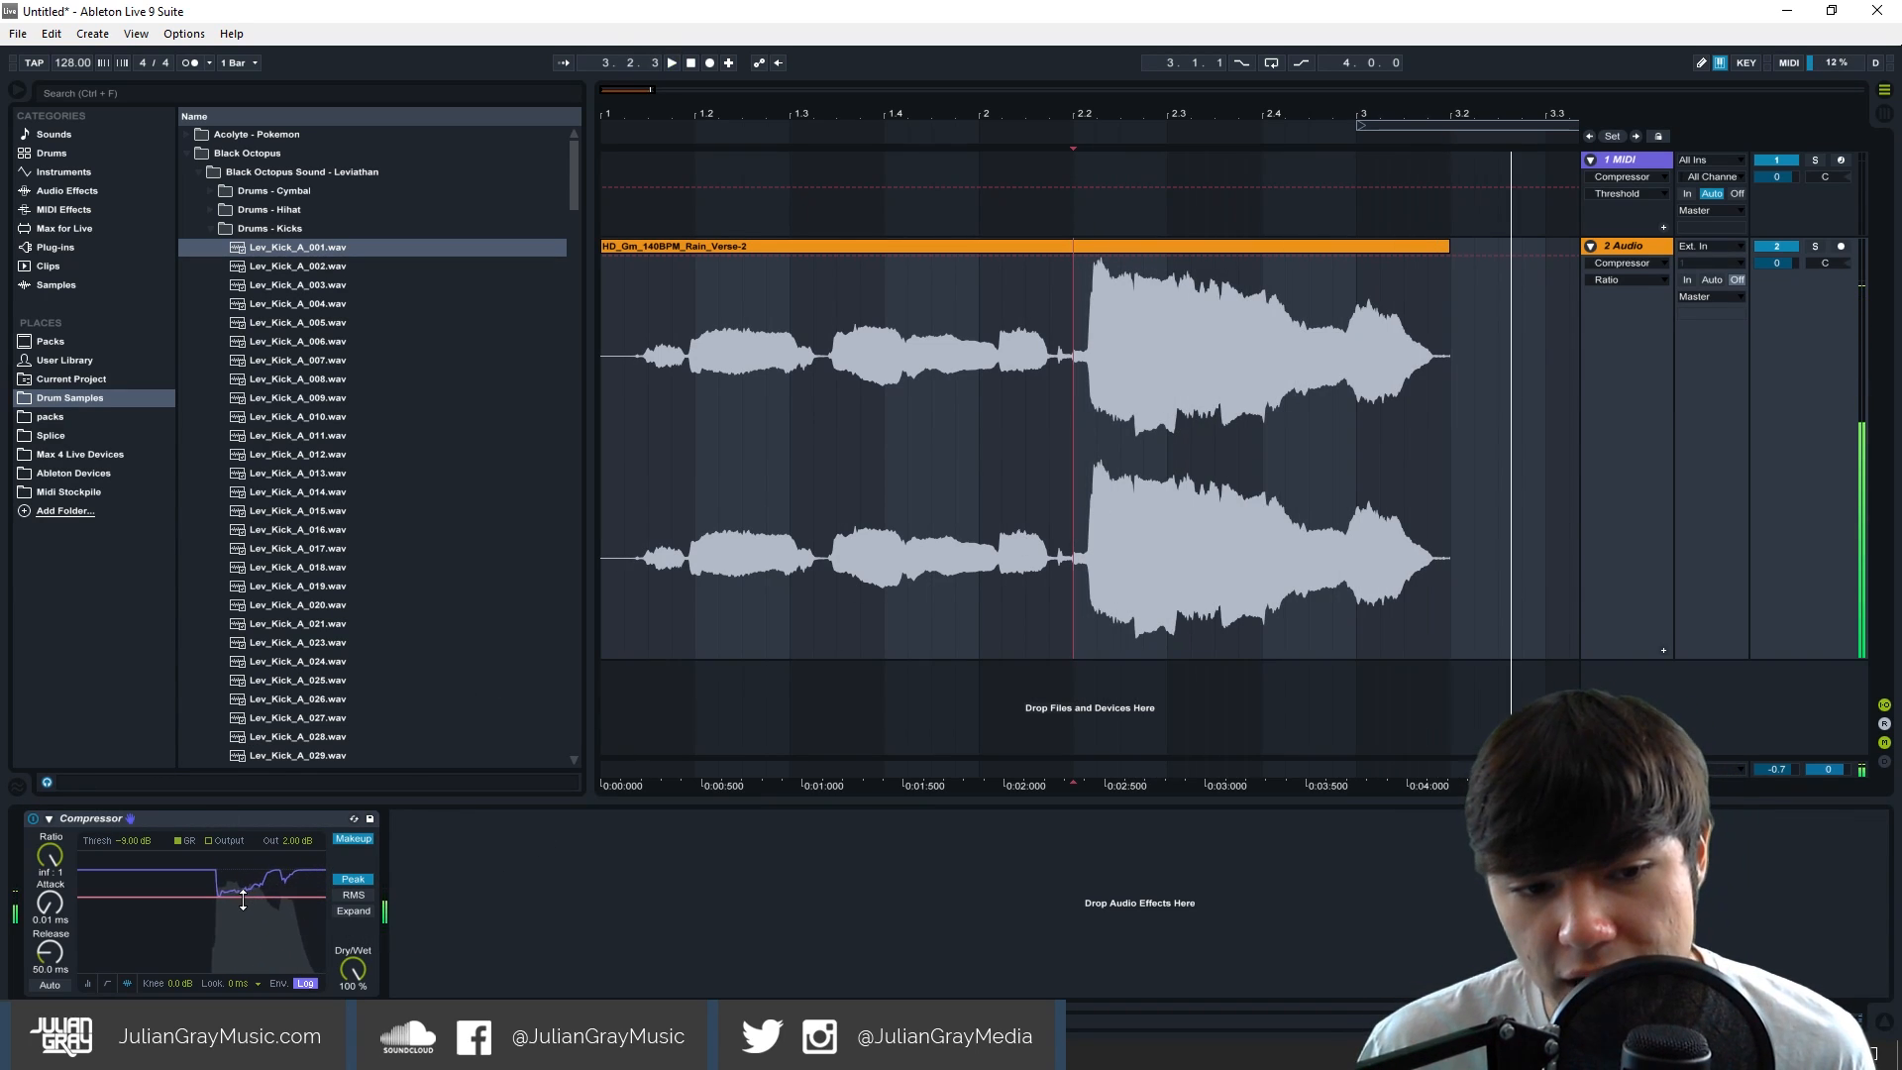
Replay the vocal's loud note from 2.2 and examine the gain reduction curve.
key(space)
key(space)
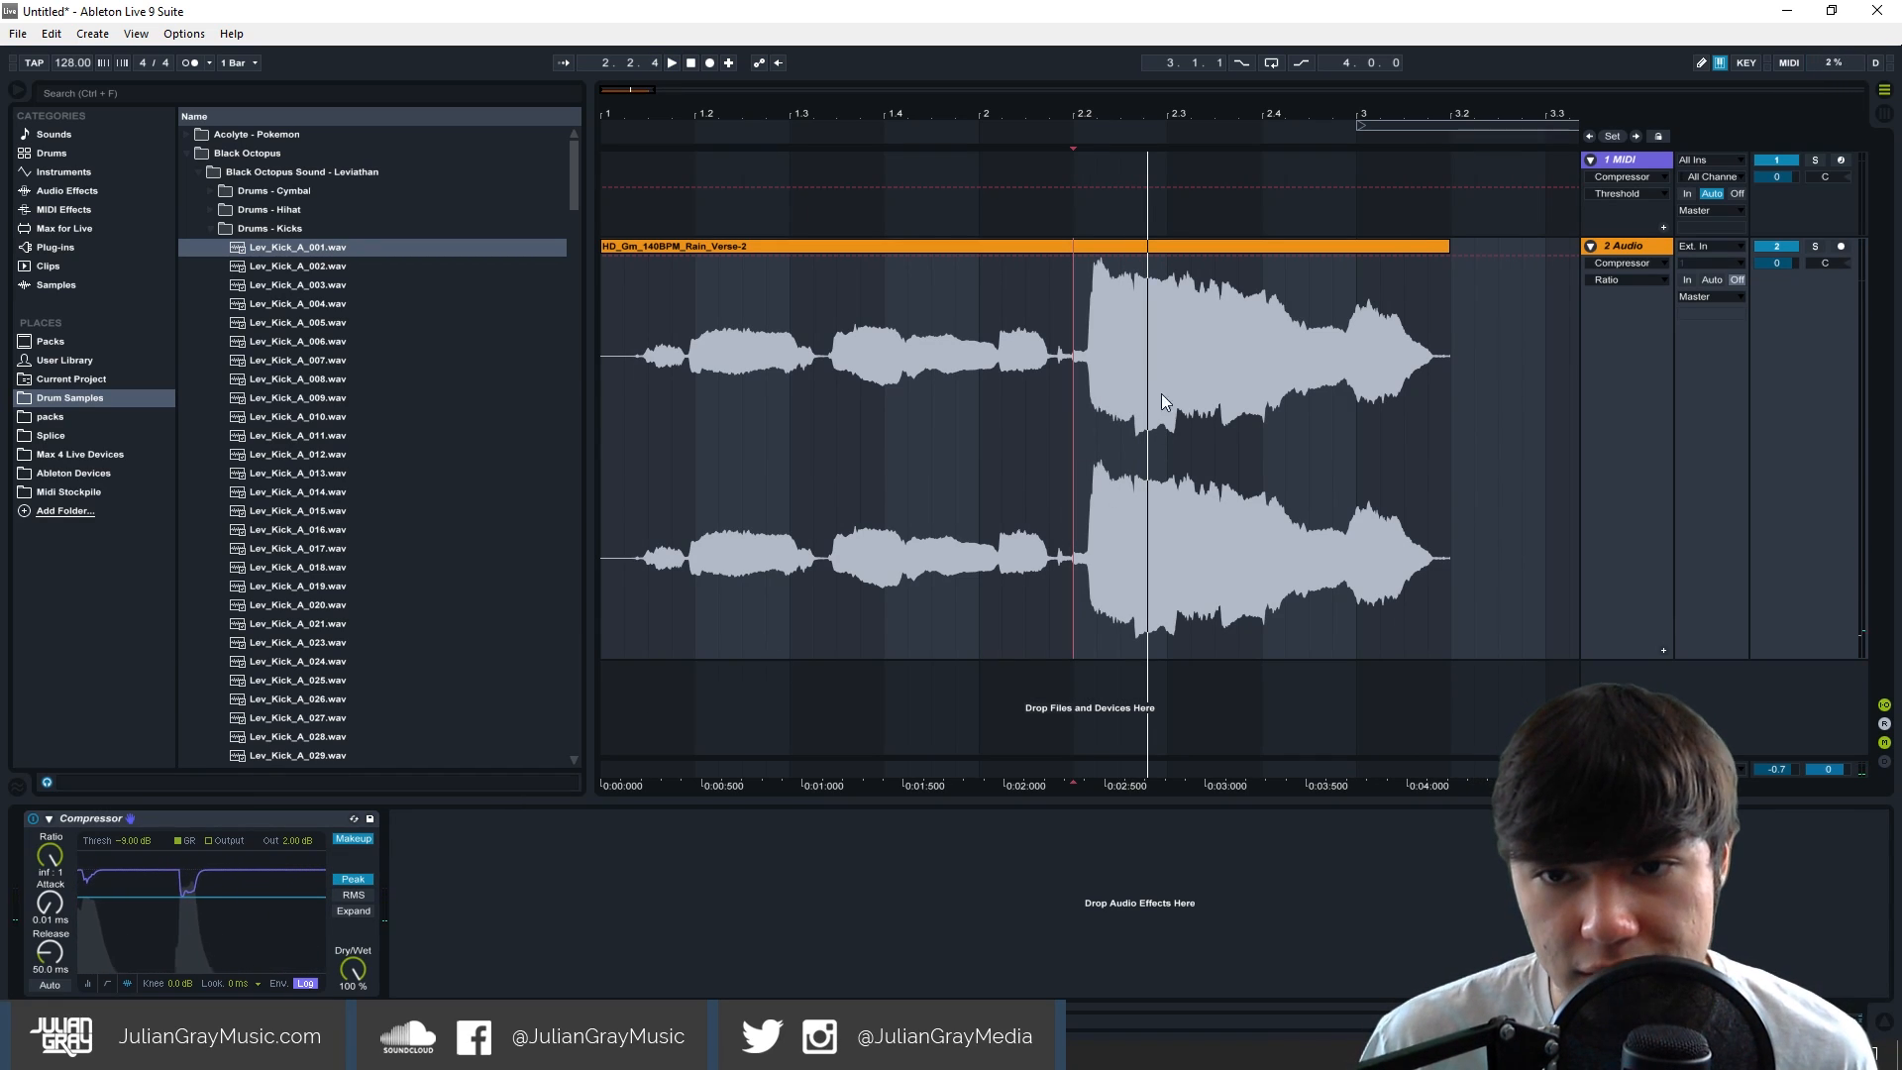
click(1073, 376)
key(space)
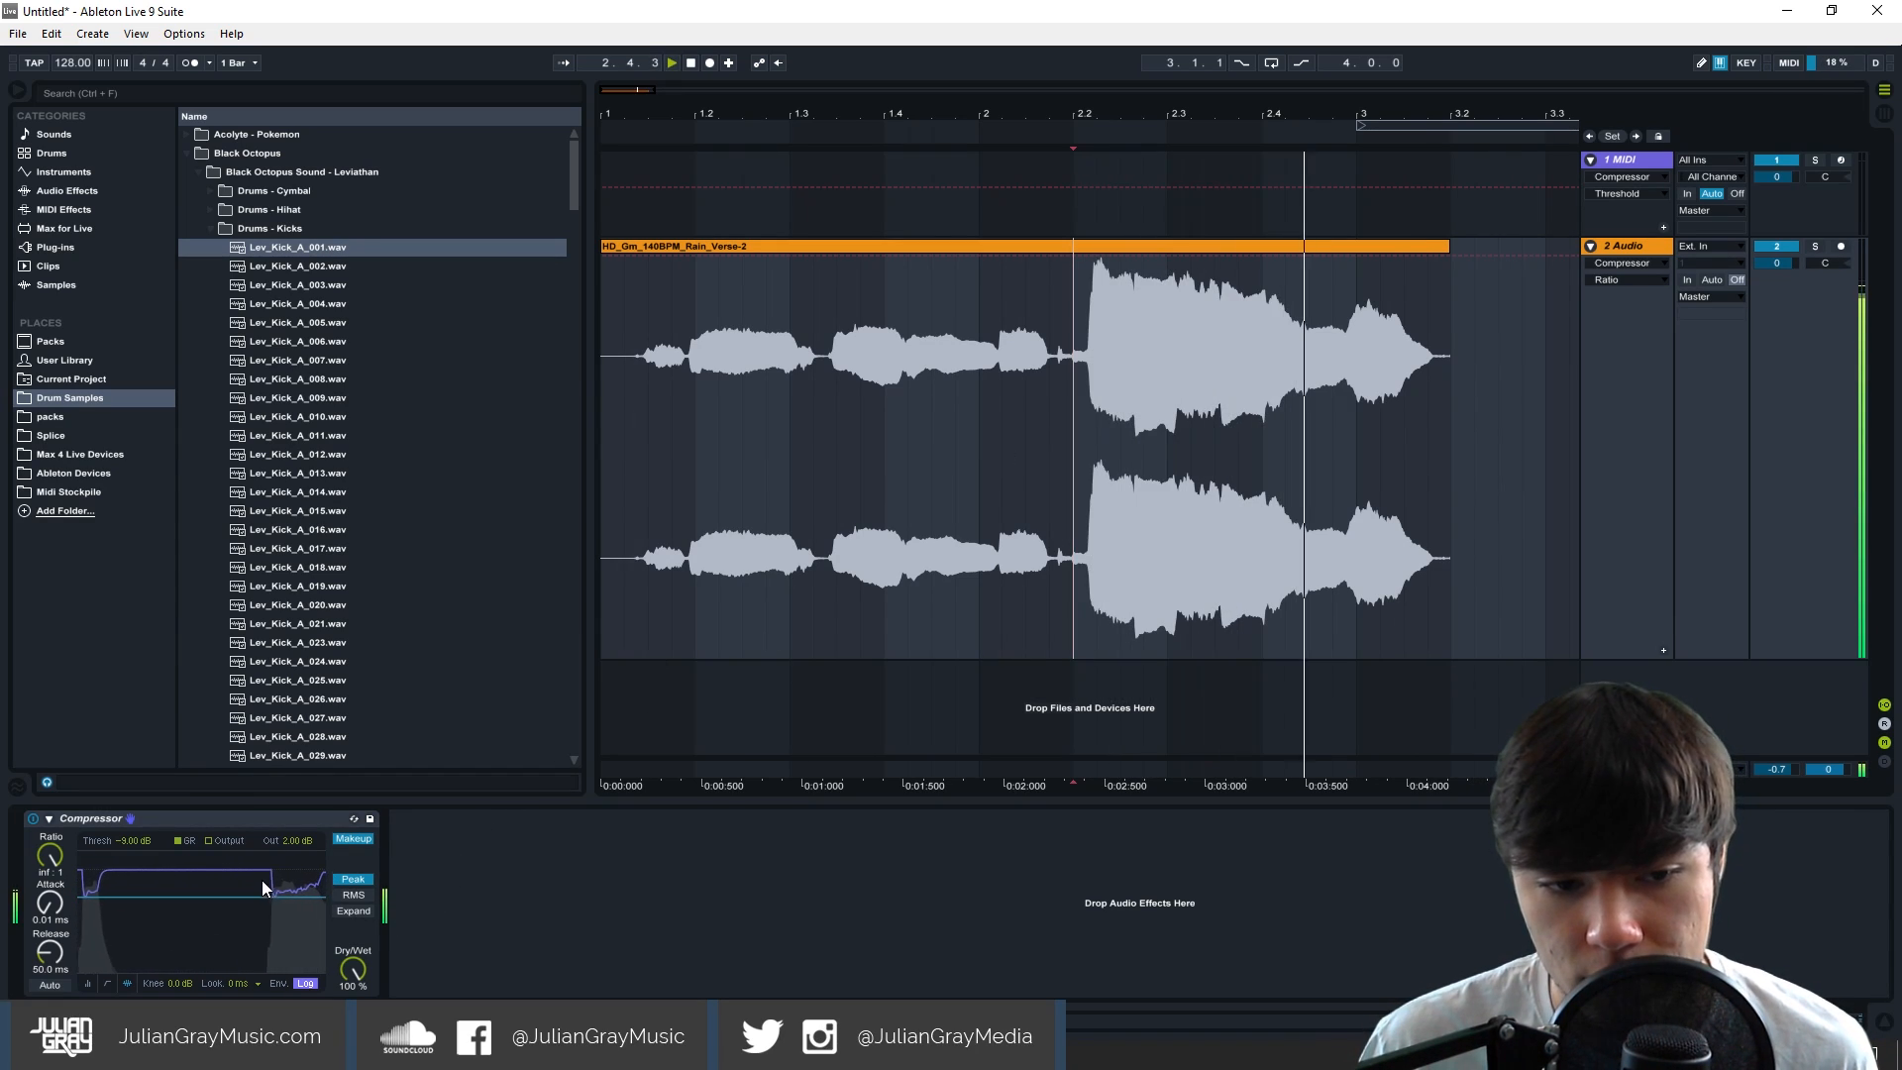
key(space)
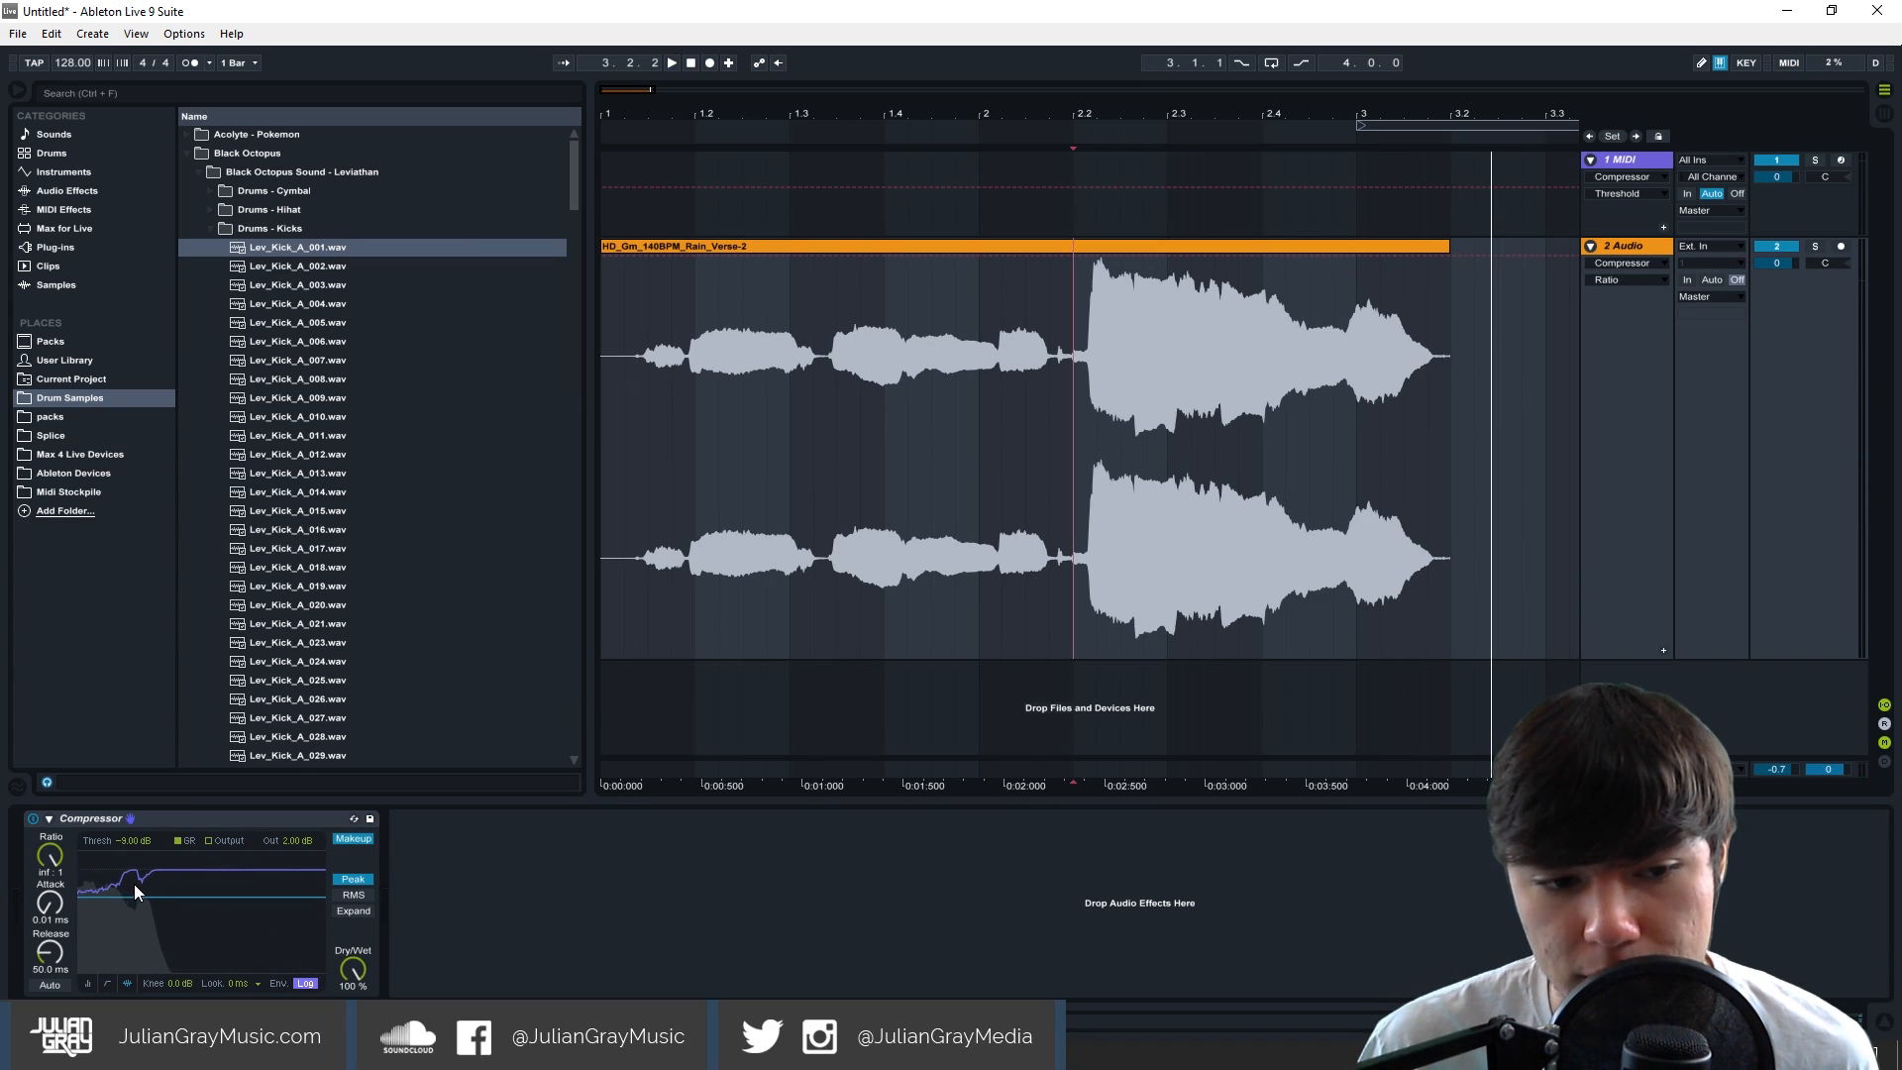
key(space)
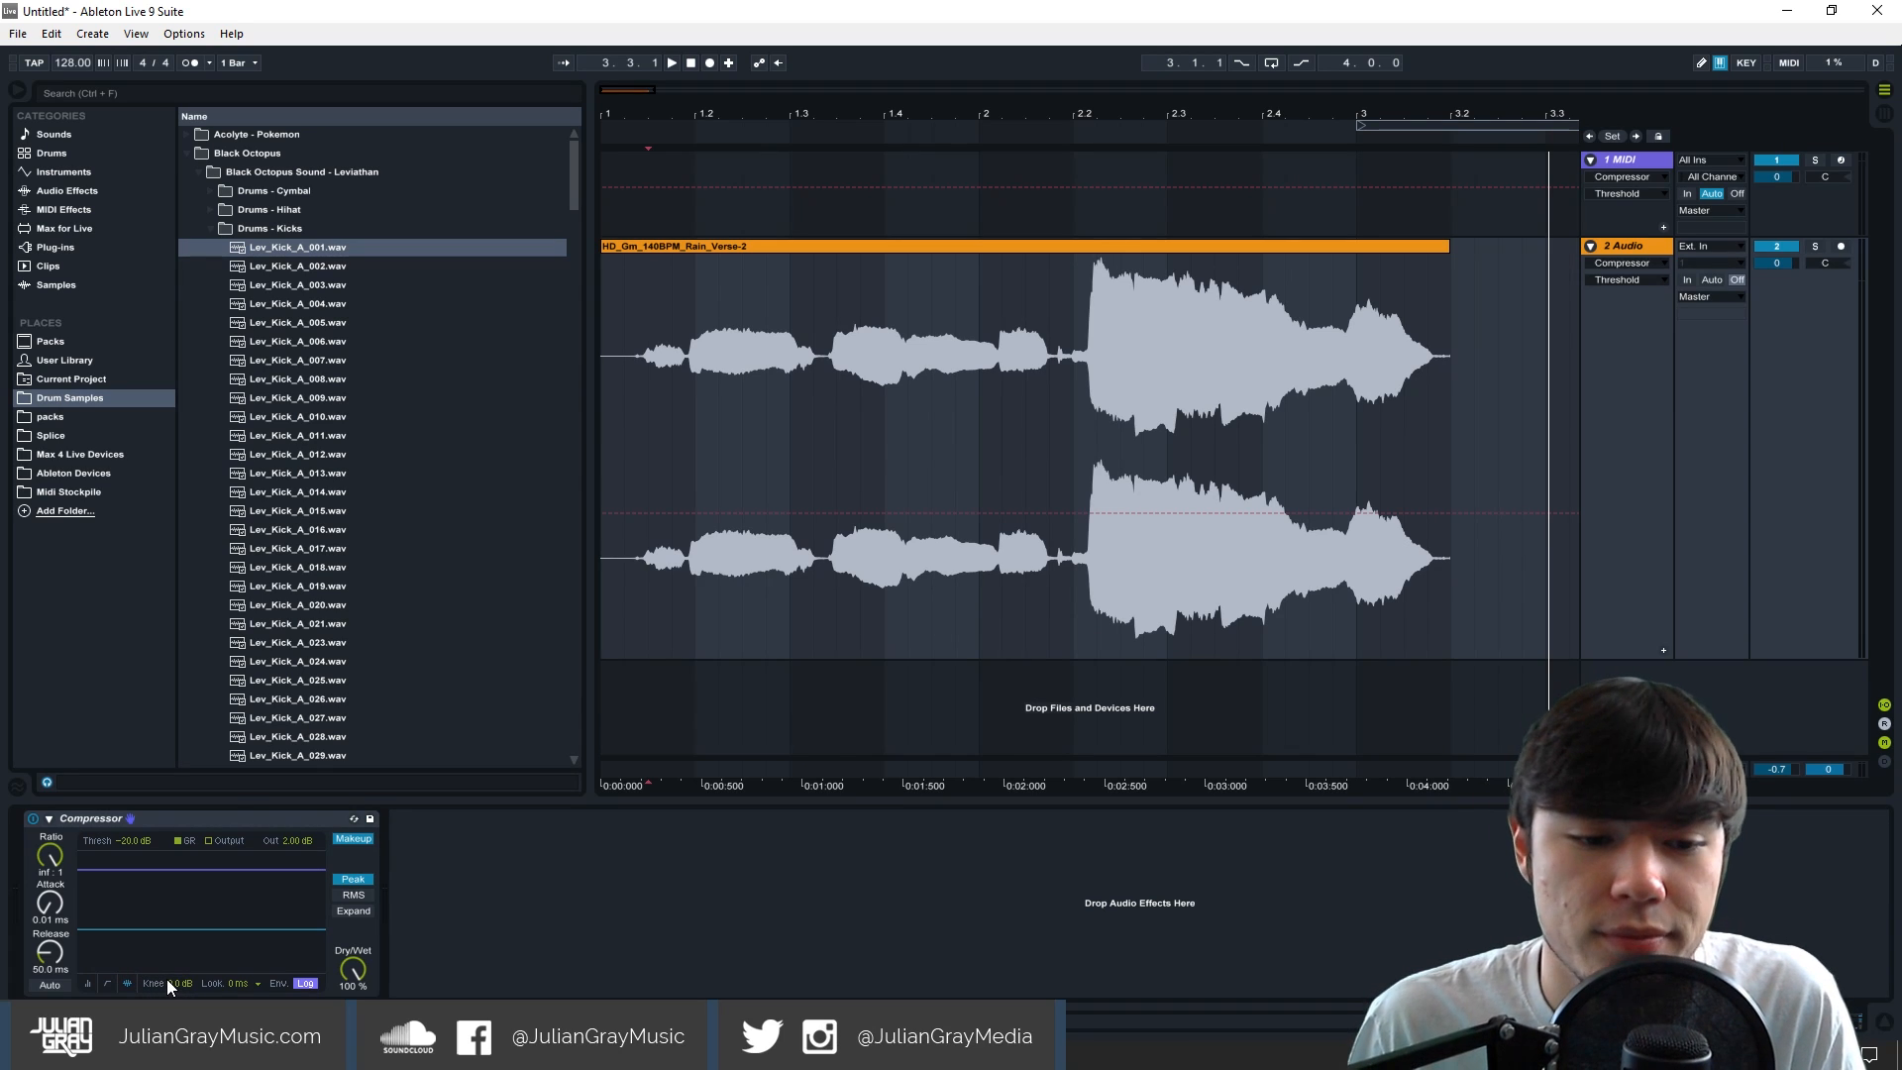
Switch the Compressor to its collapsed meter view and play the vocal from 1.2 with the threshold at -20.0 dB.
click(103, 985)
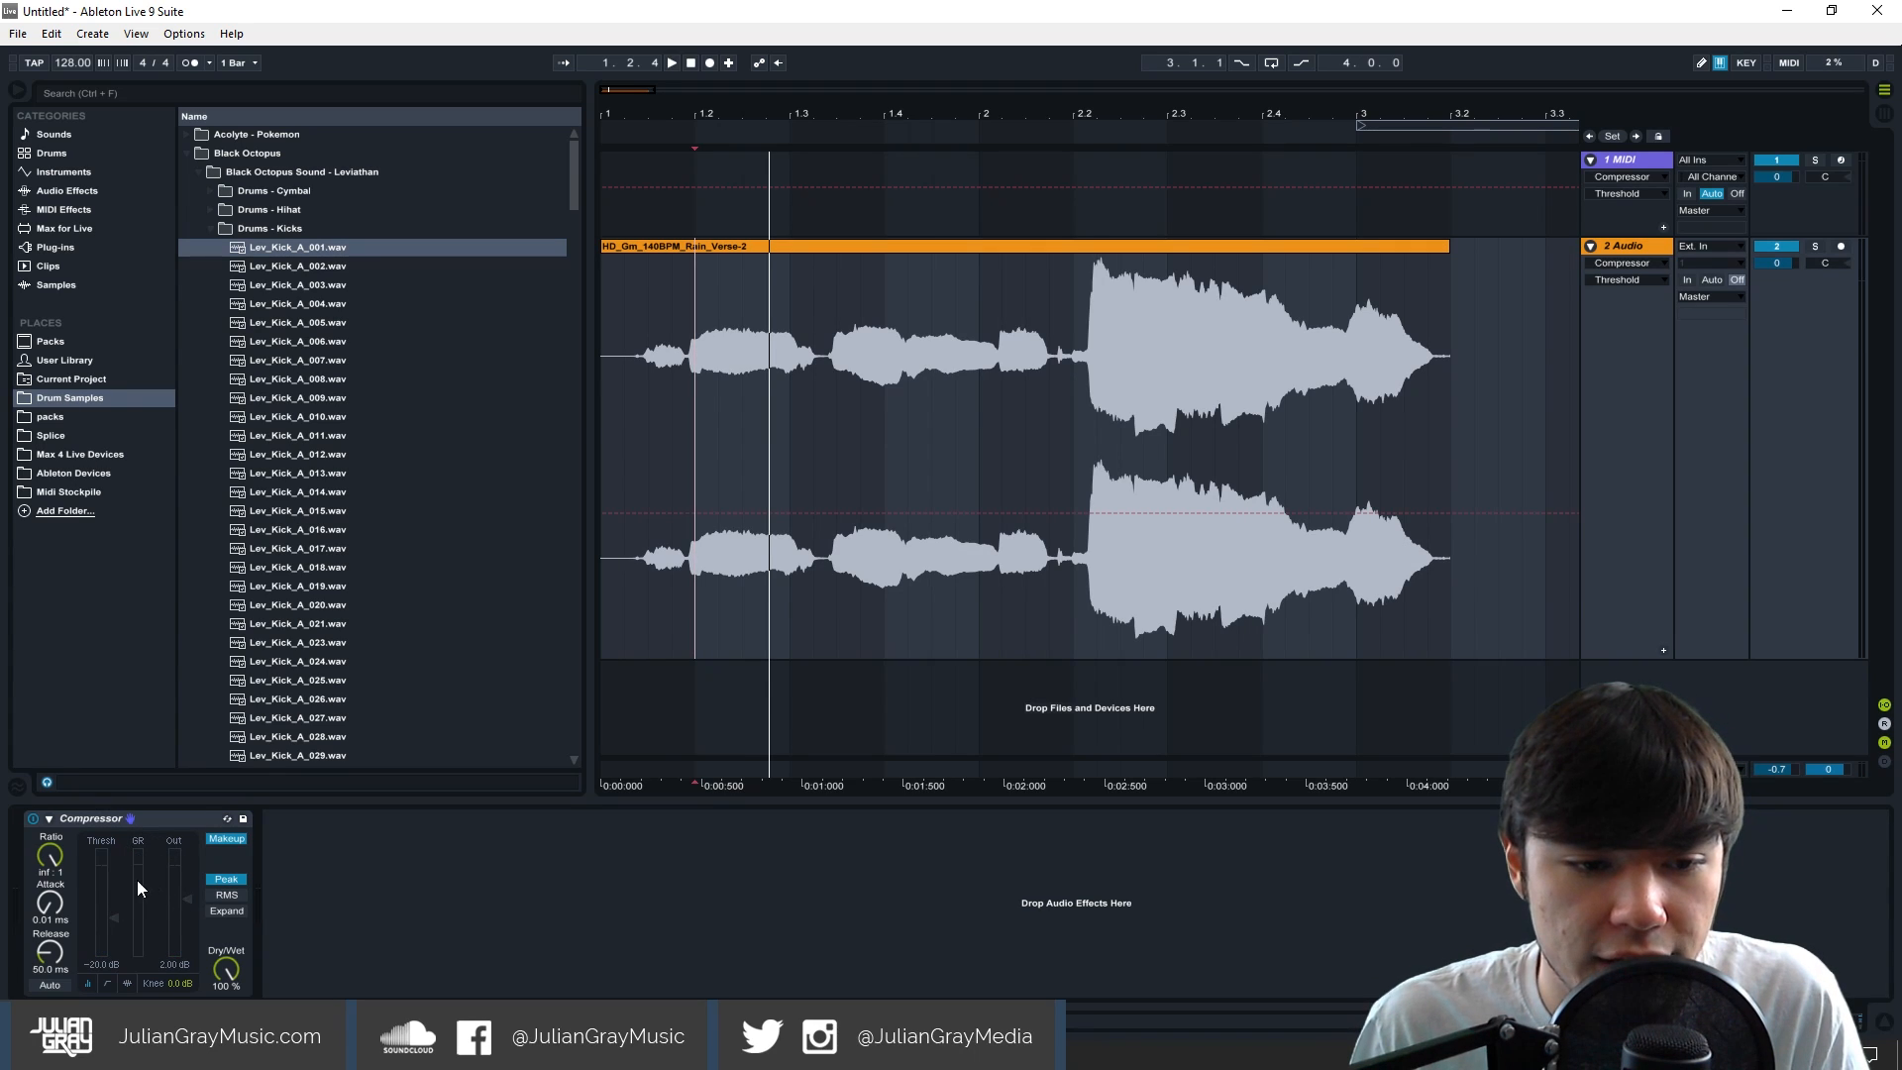
click(694, 379)
key(space)
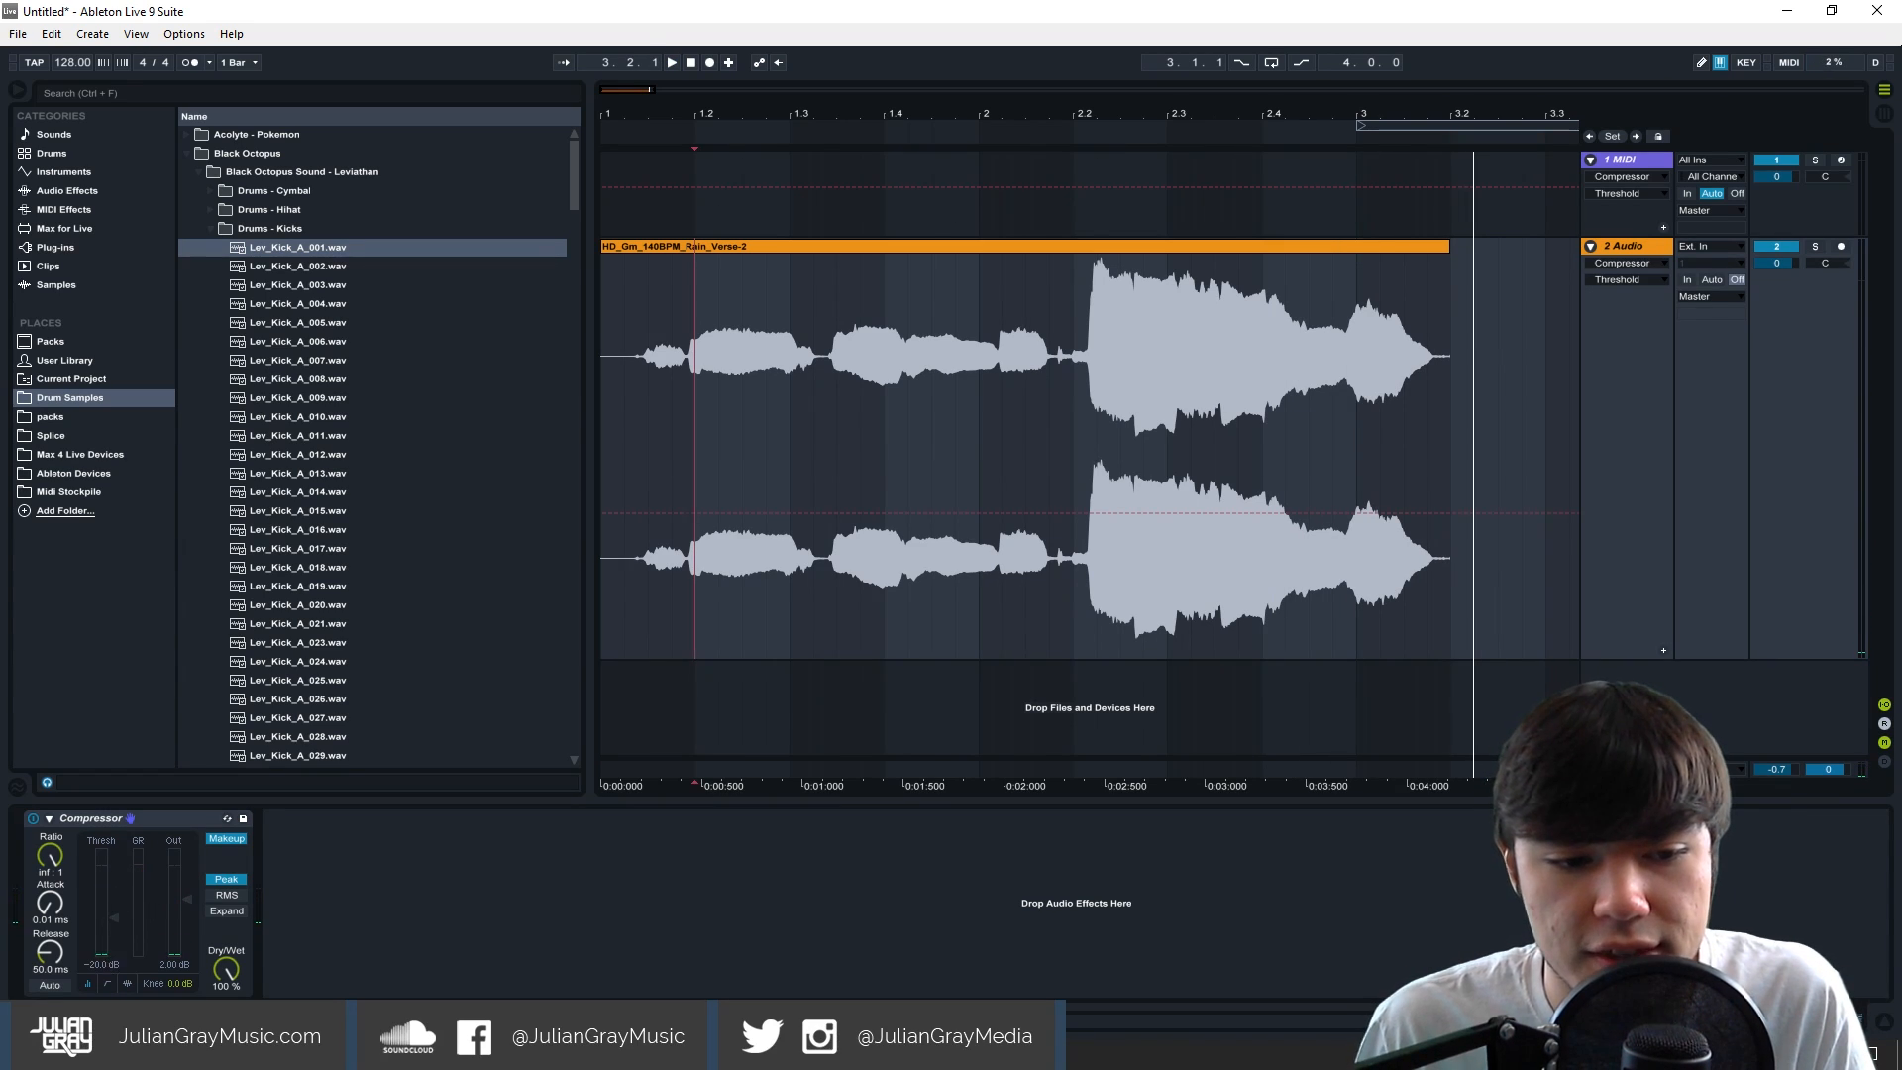
Set the Compressor's threshold to -9.00 dB and play the vocal from just before 1.2.
drag(109, 919, 105, 961)
text(-9)
key(Return)
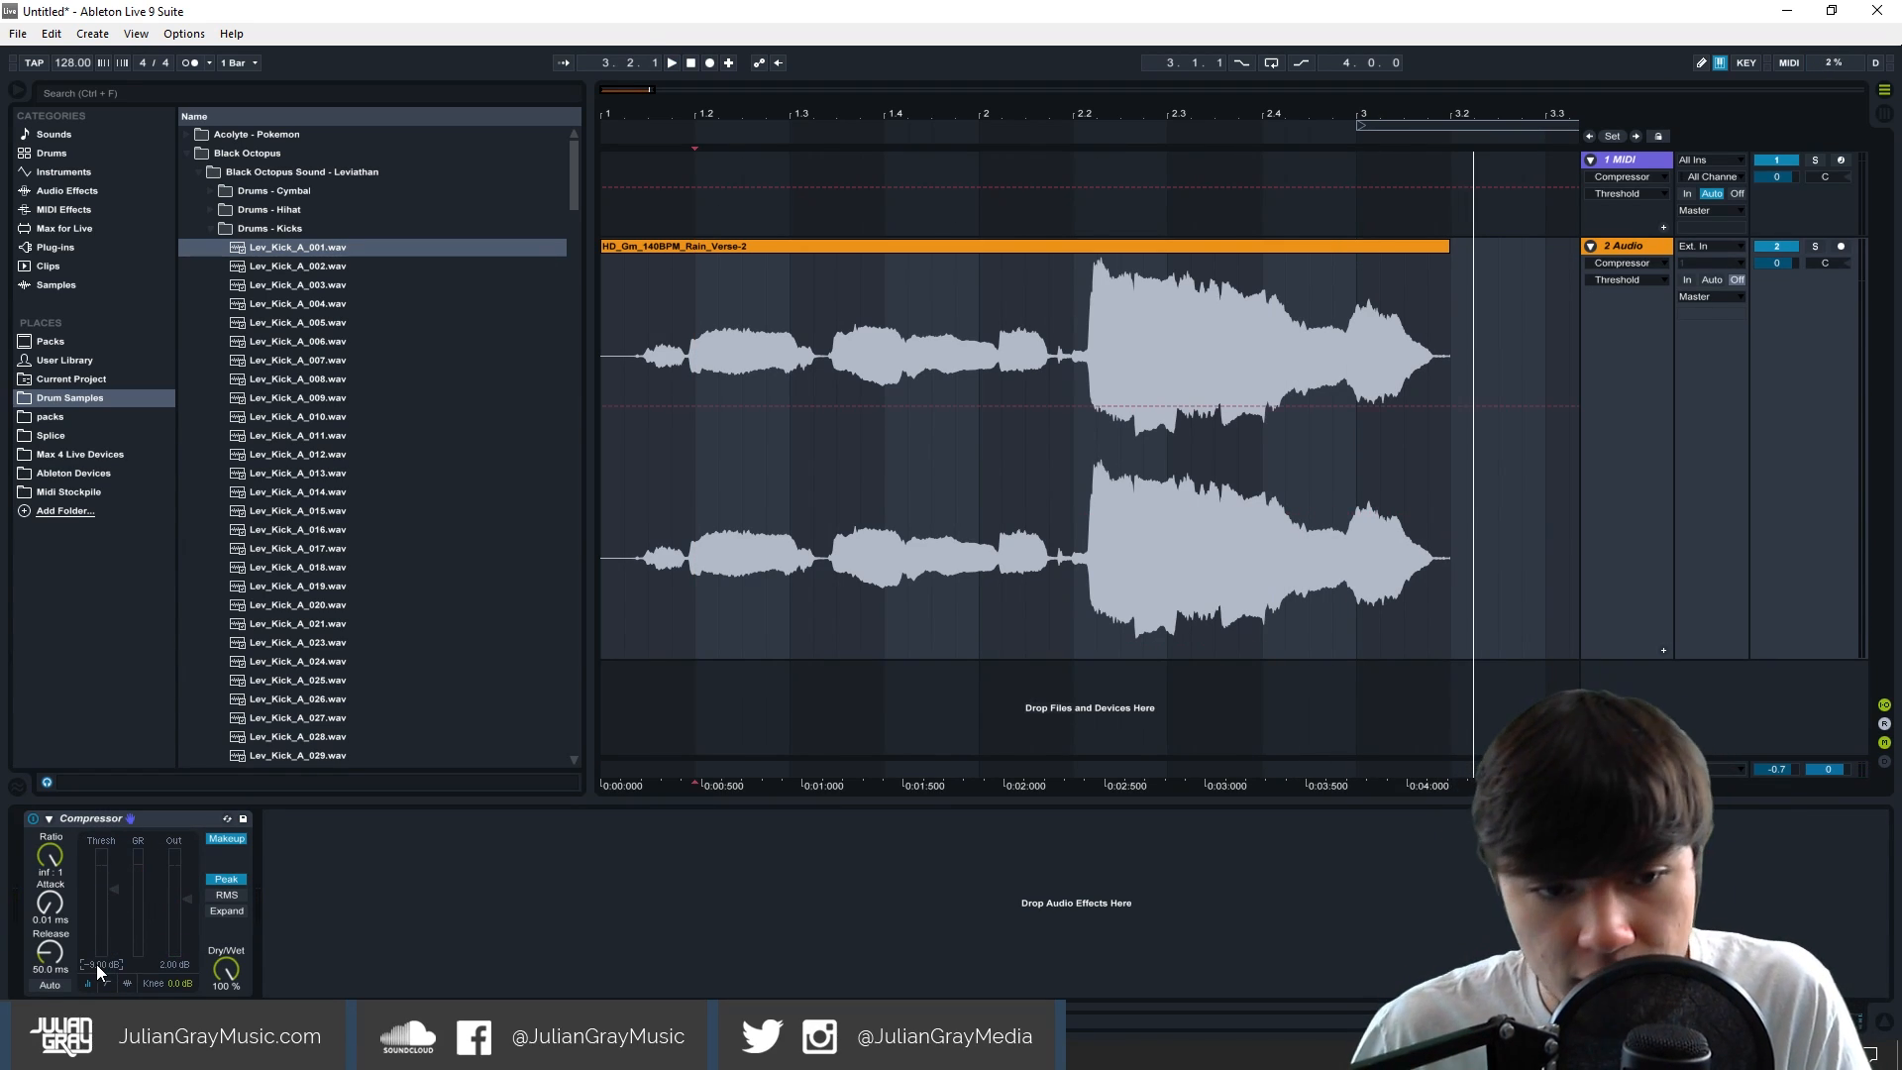
click(832, 324)
click(673, 360)
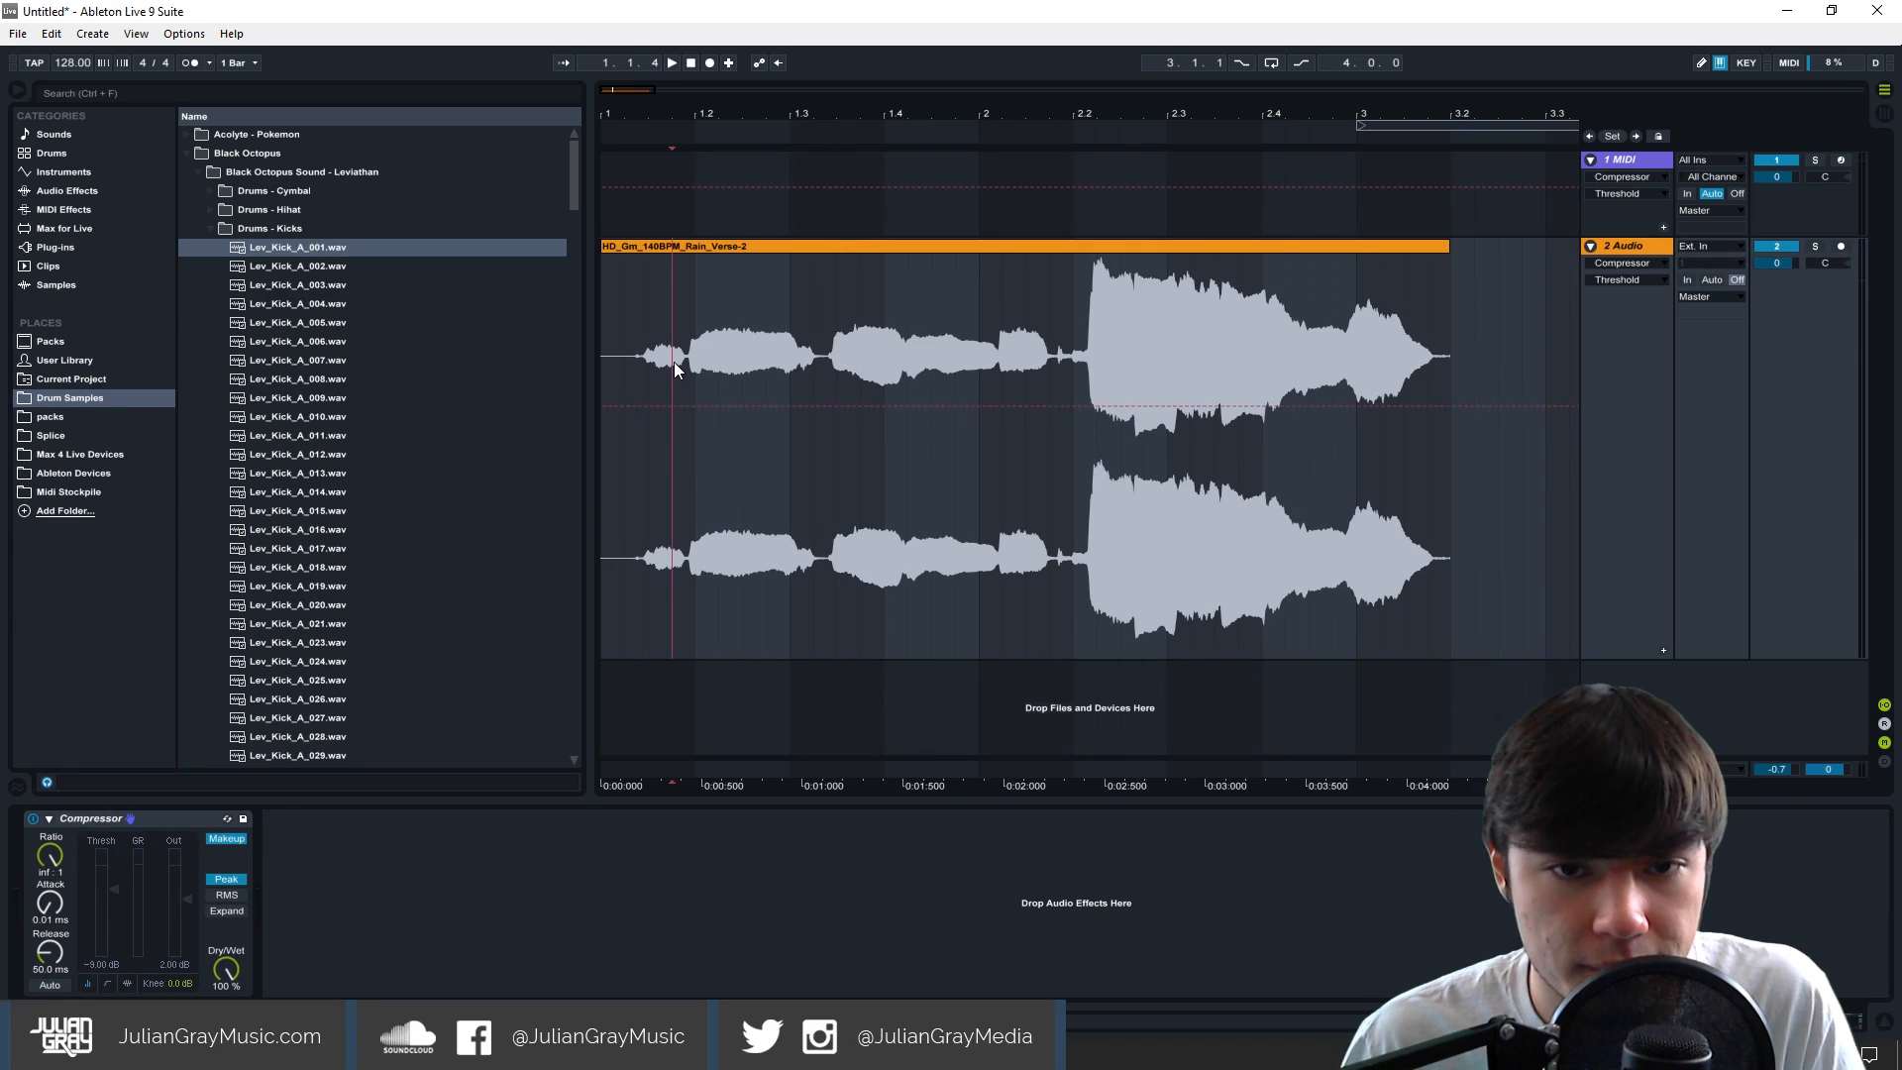
key(space)
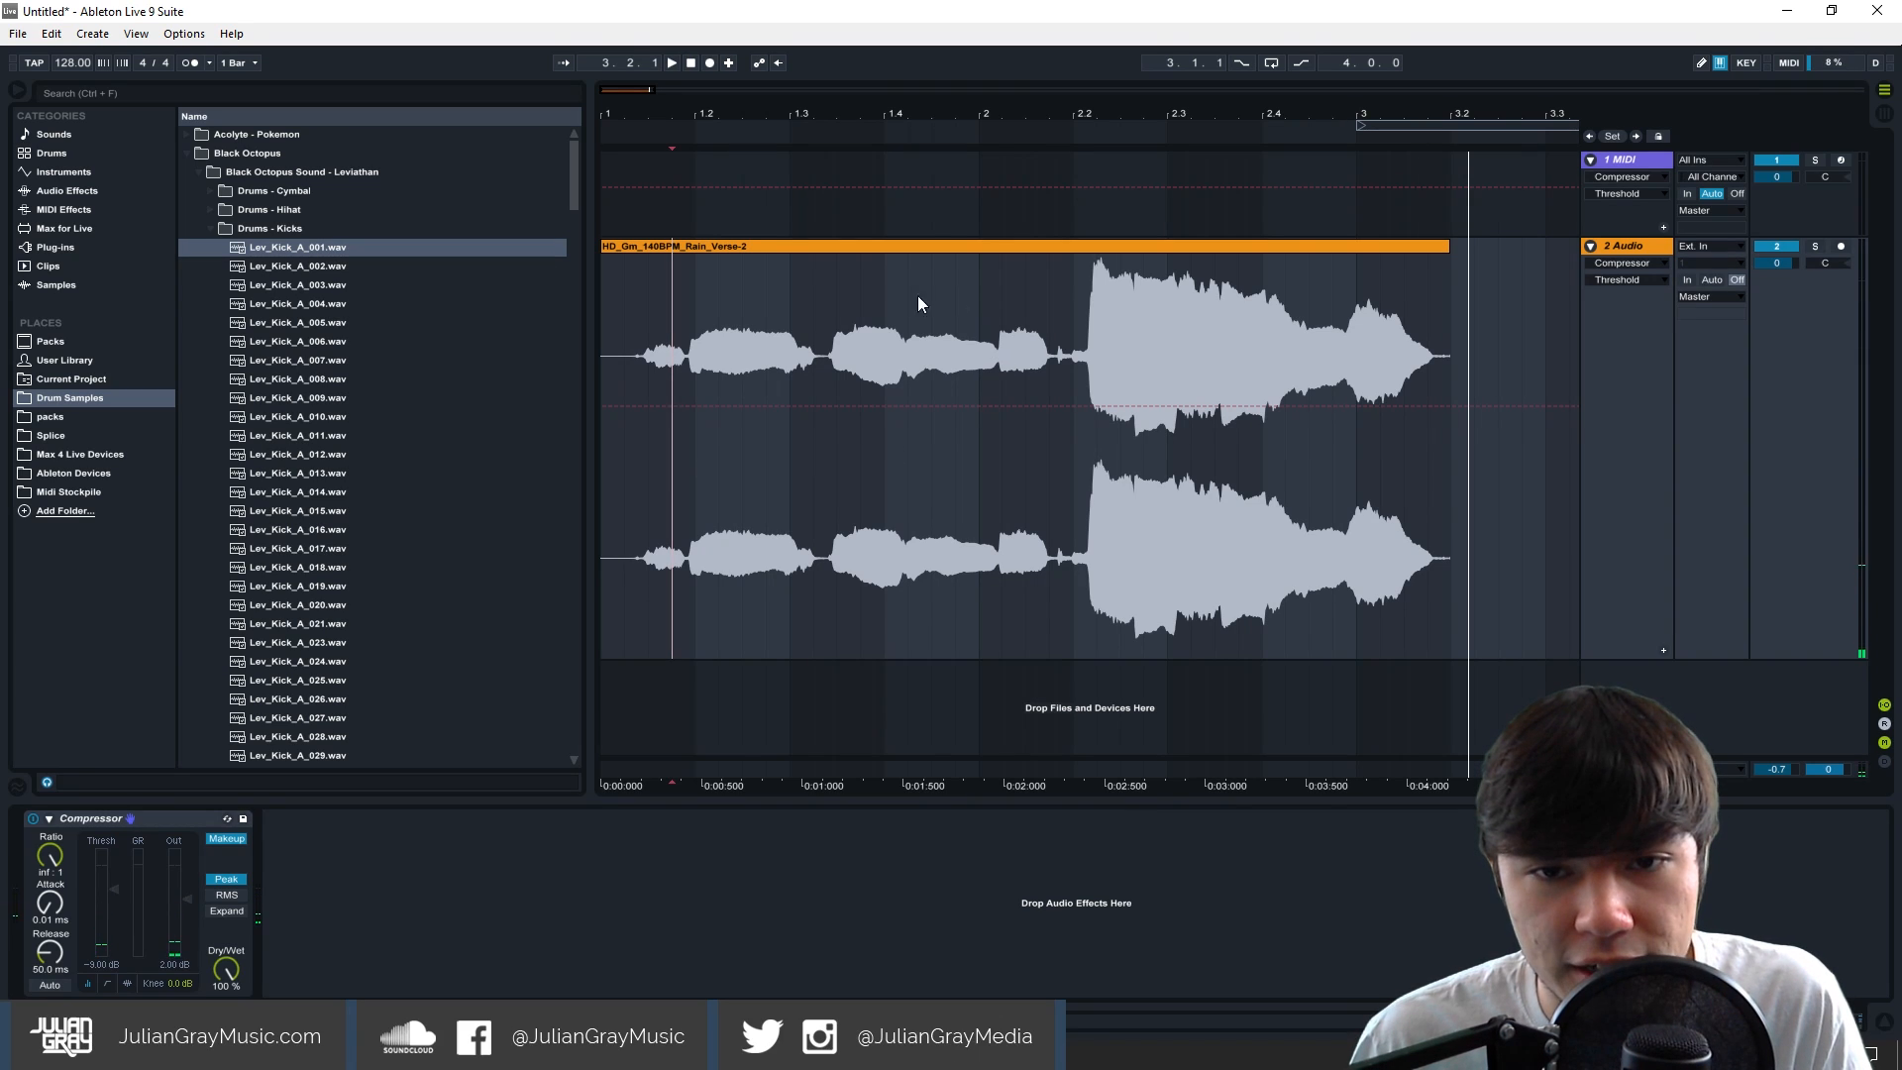
key(space)
Highlight the vocal's loud section and play the clip from the gap just after 1.3.
click(806, 338)
mouse_move(1098, 281)
mouse_down()
mouse_move(1501, 271)
mouse_move(1430, 288)
mouse_up()
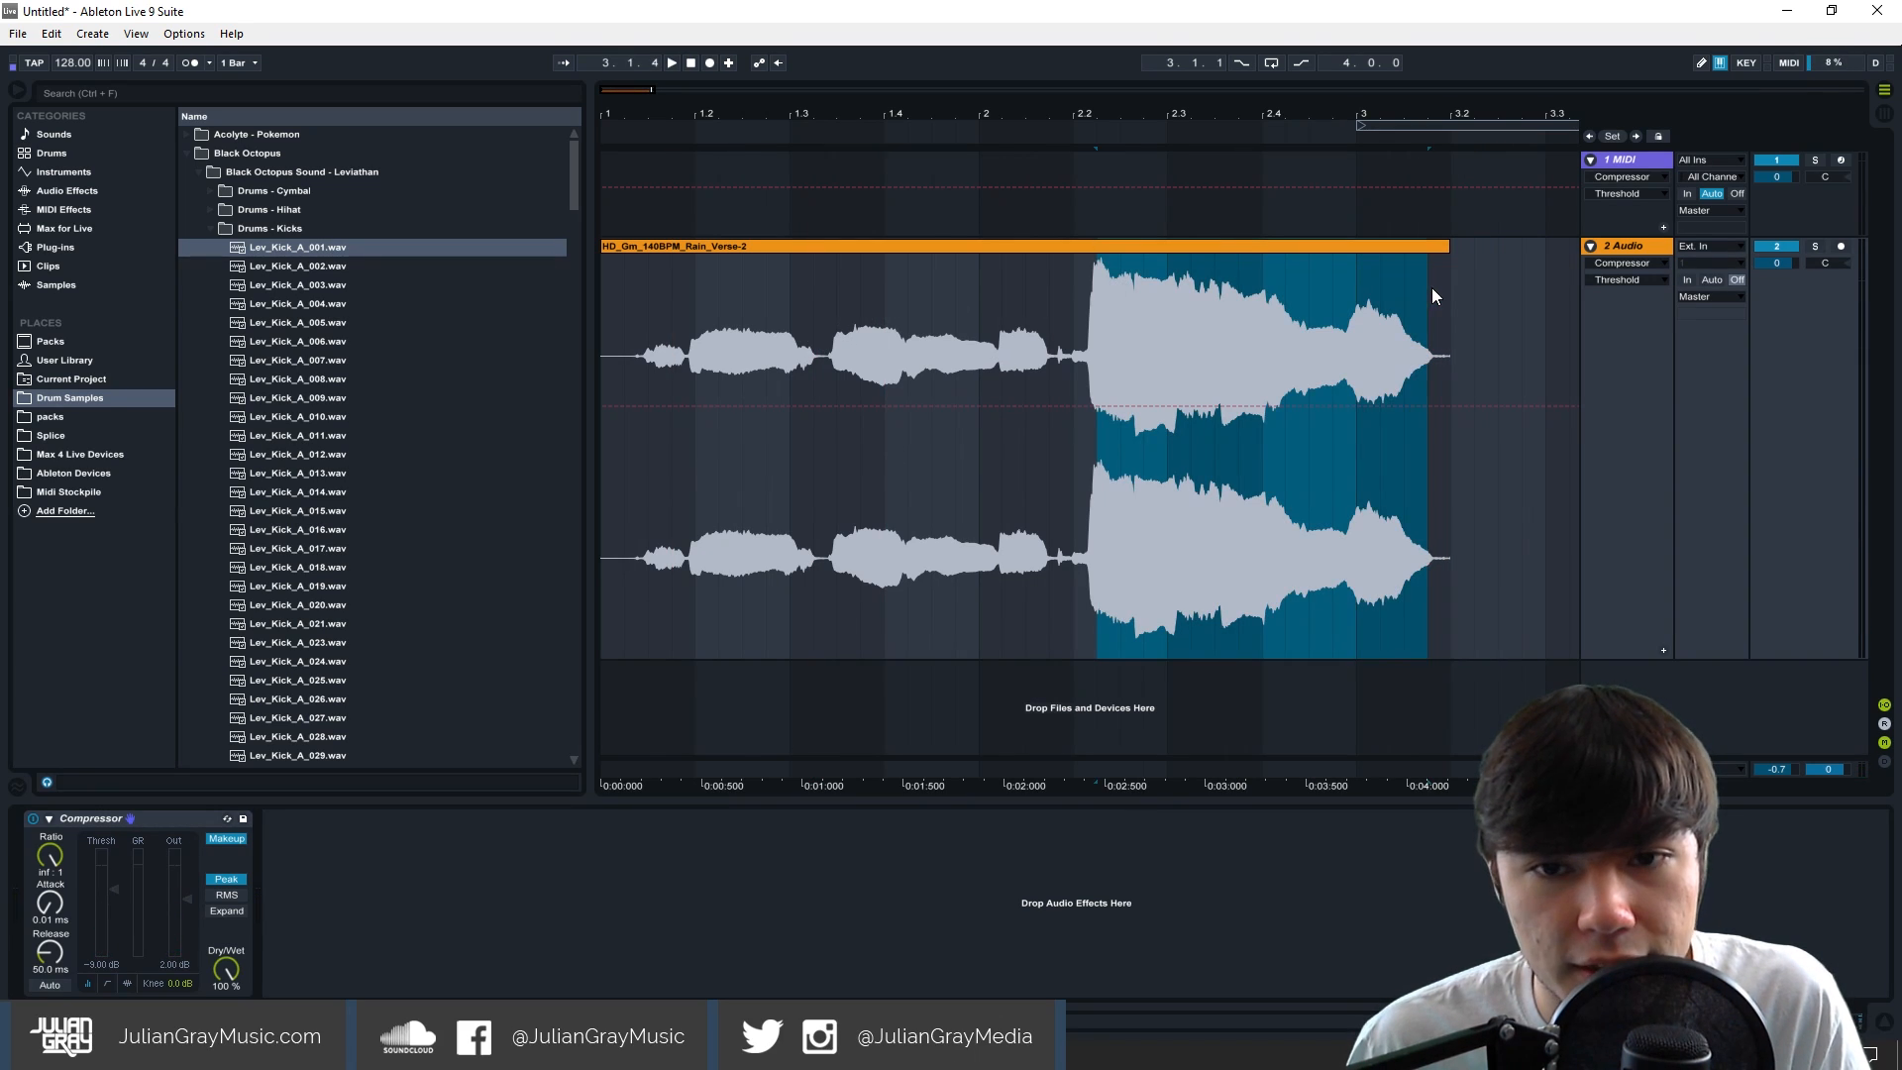
click(884, 342)
click(814, 343)
key(space)
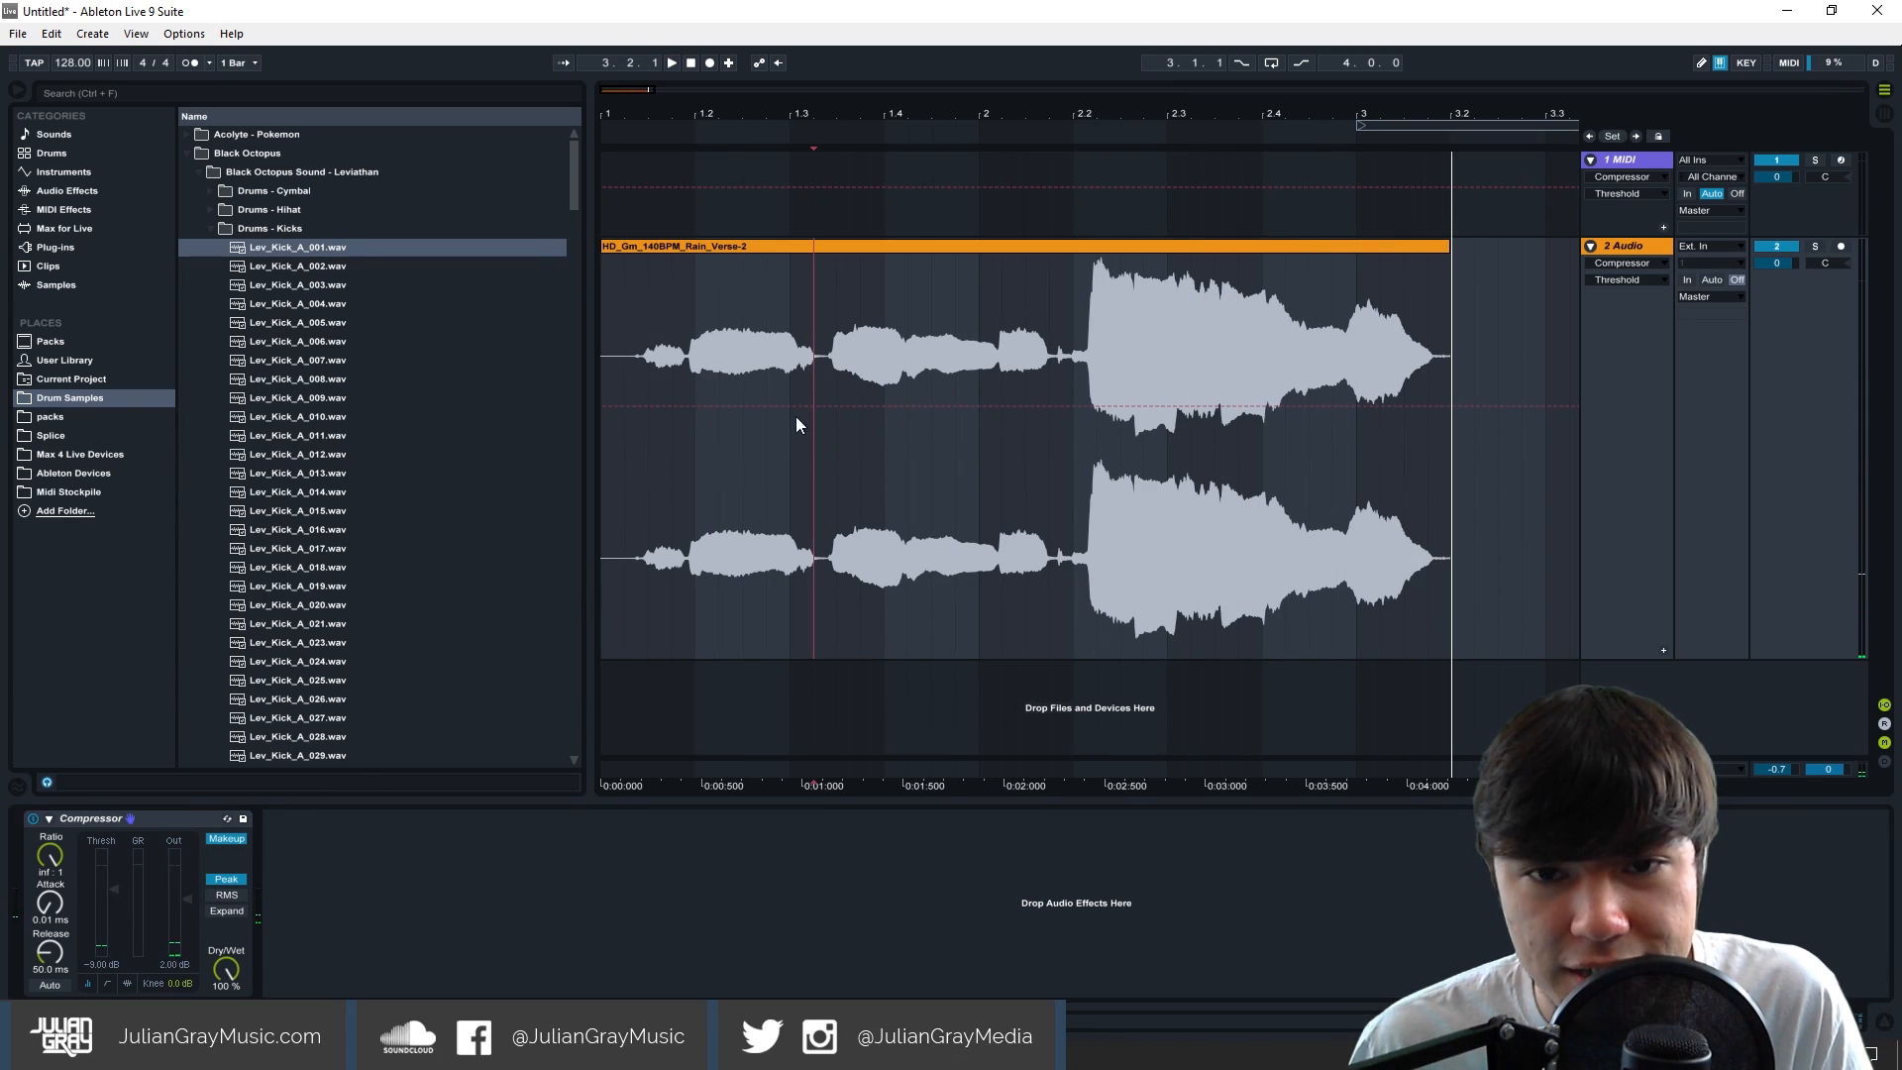
Play the vocal again from just before 1.2, watching the gain reduction meter on the loud note at 2.2.
click(766, 384)
click(674, 331)
key(space)
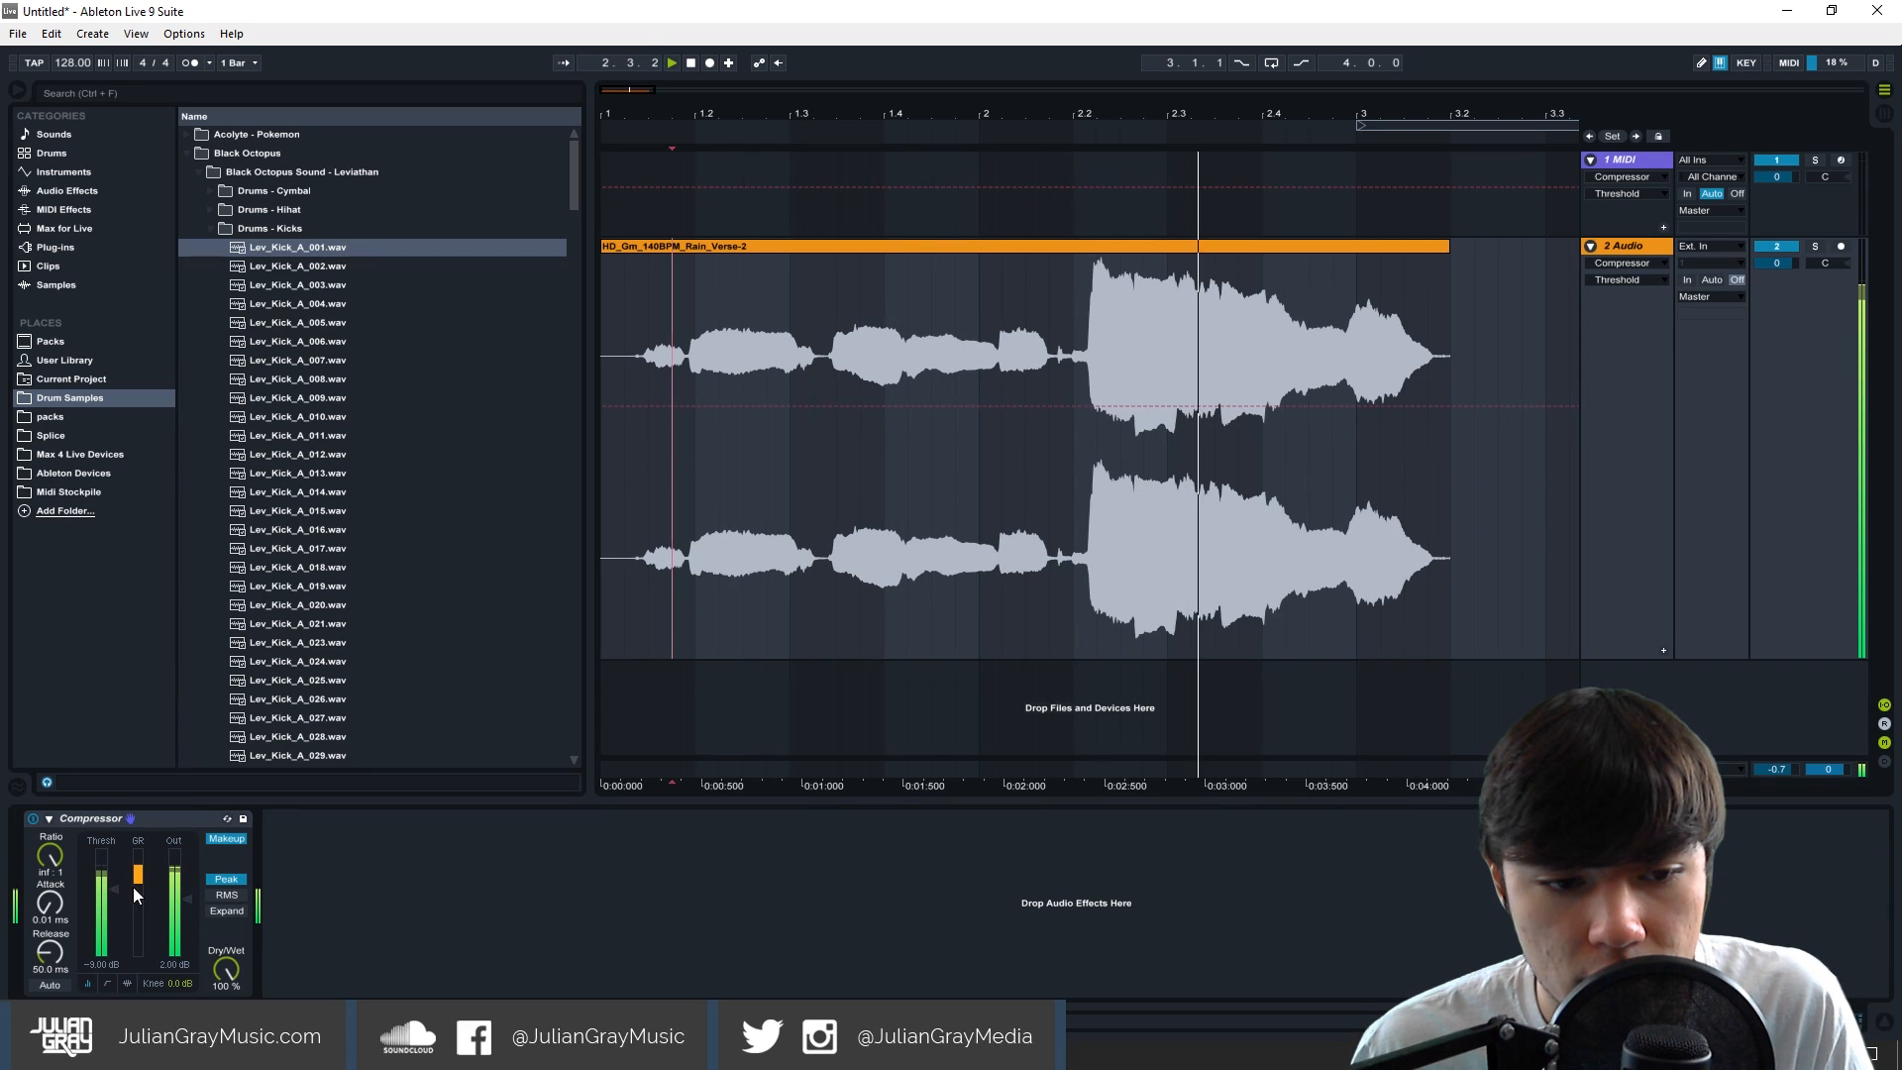
key(space)
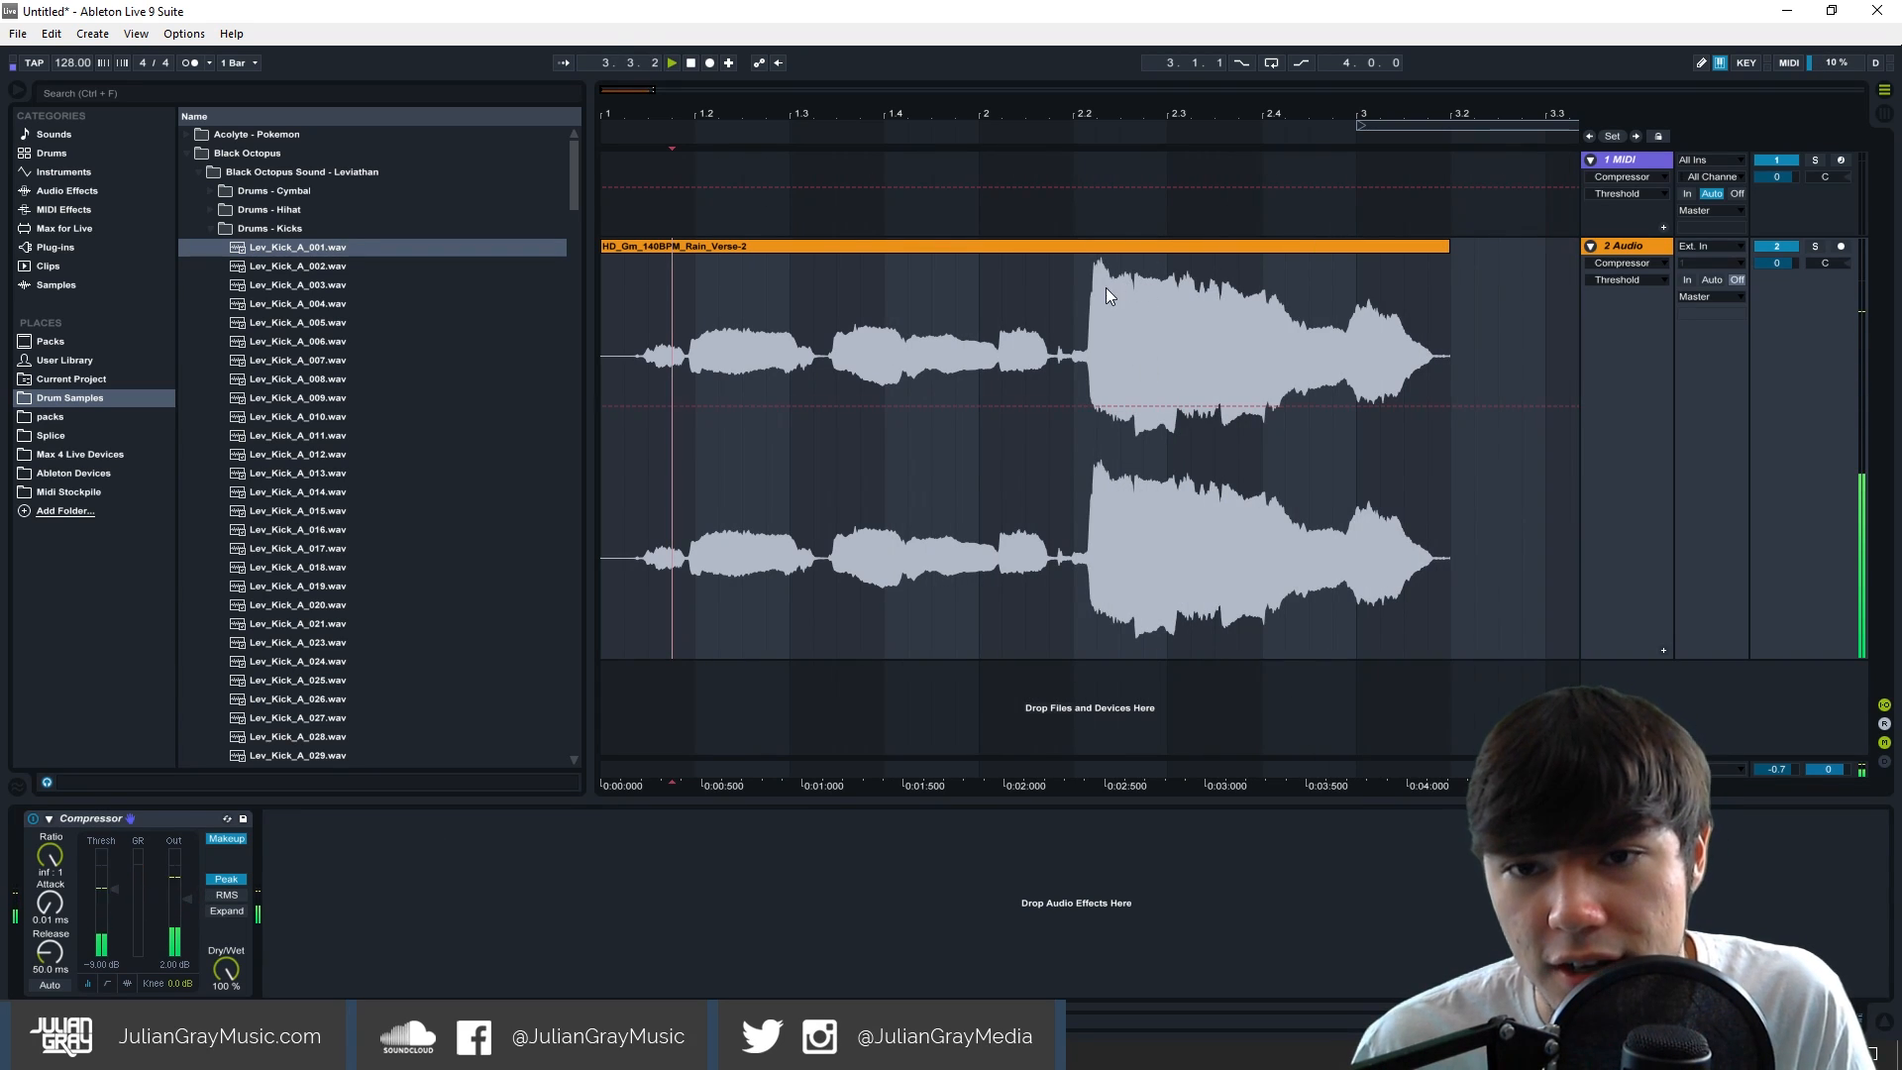
click(1079, 297)
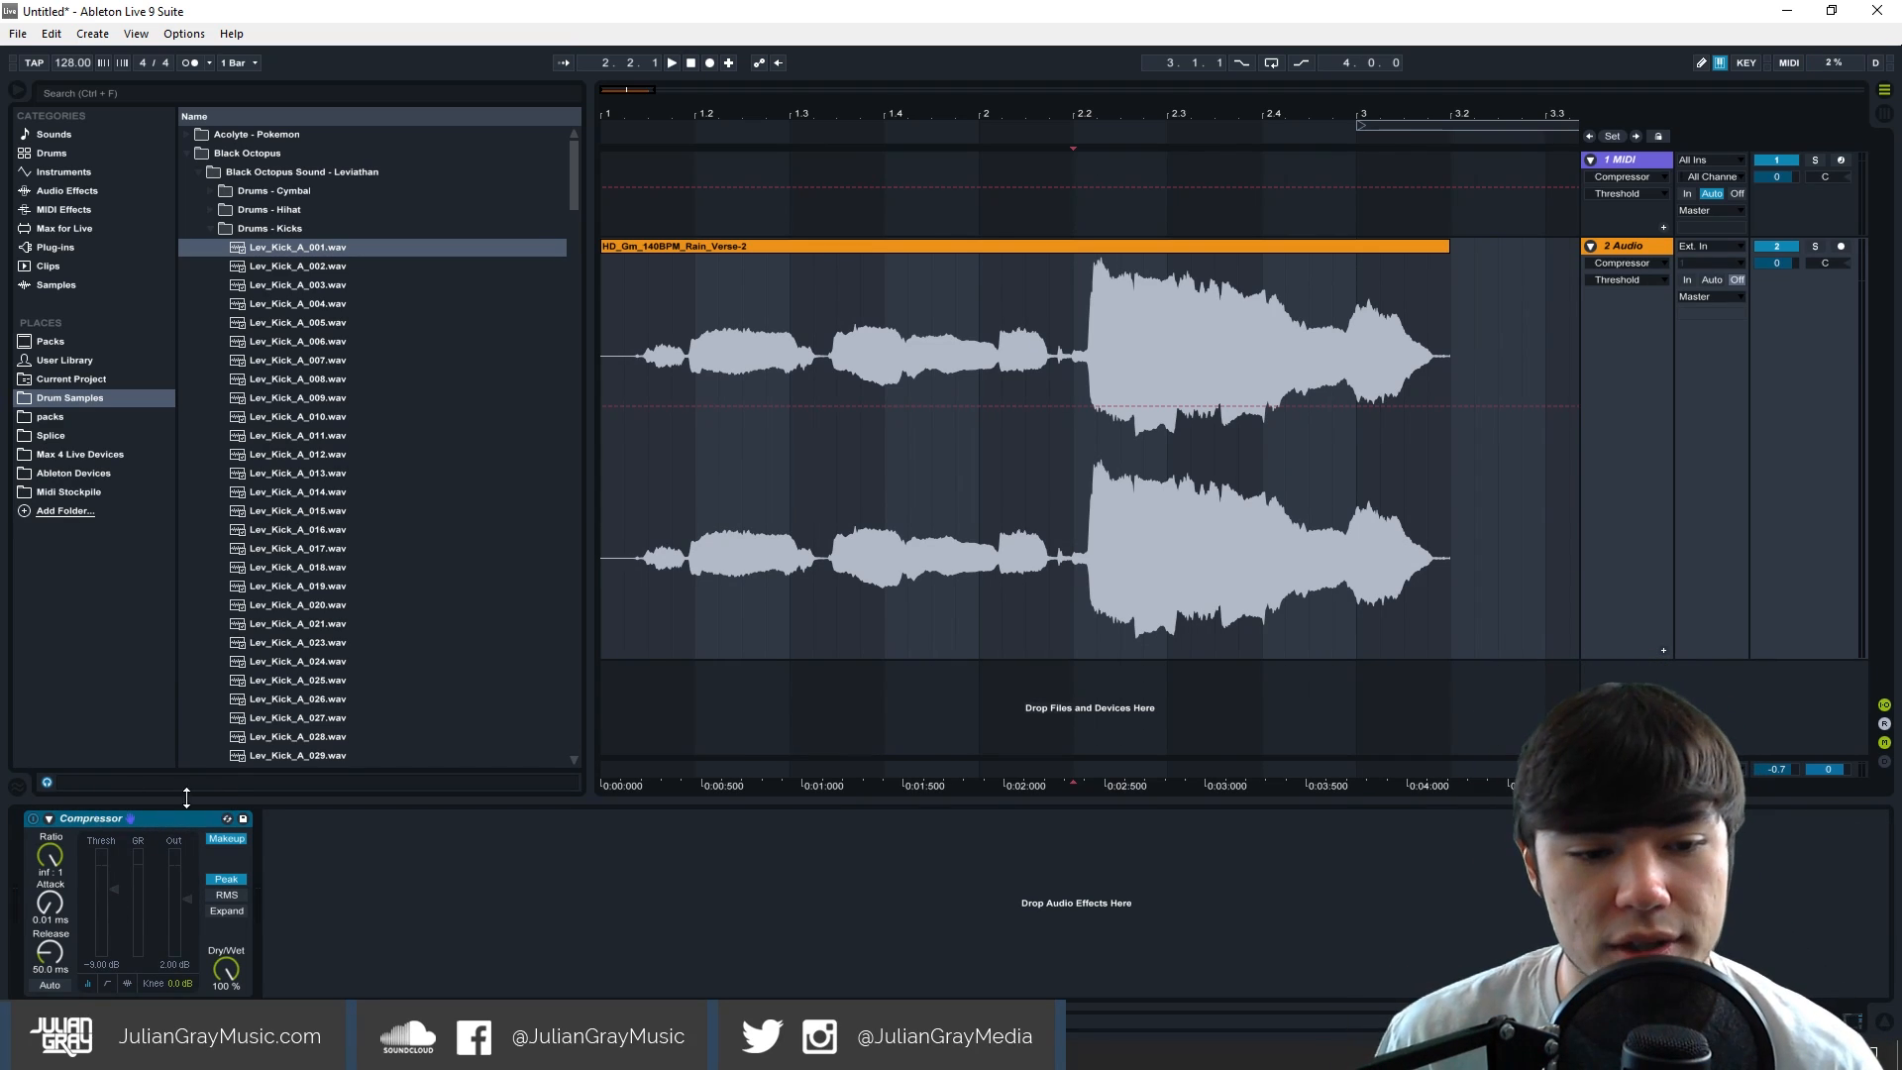
Expand the vocal Compressor to show its sidechain and EQ section.
click(50, 820)
click(50, 818)
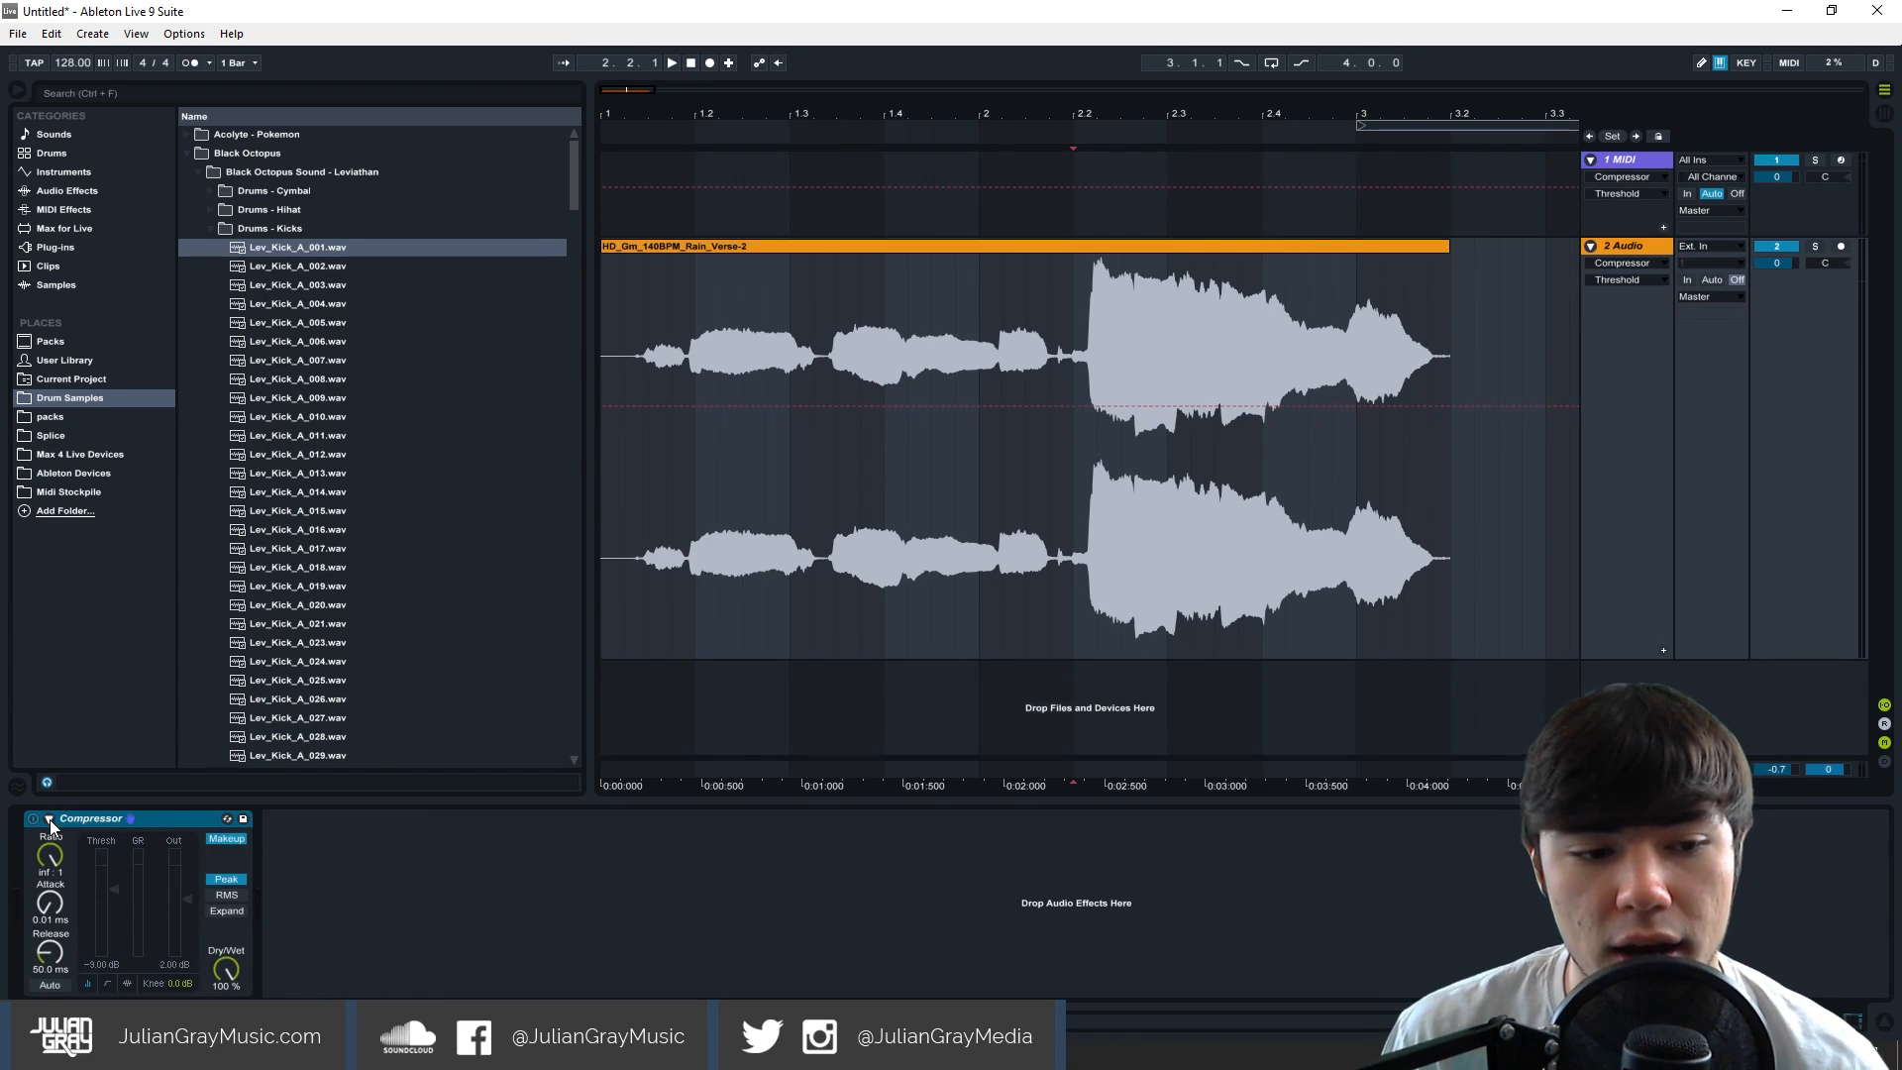
click(50, 818)
click(48, 821)
click(49, 821)
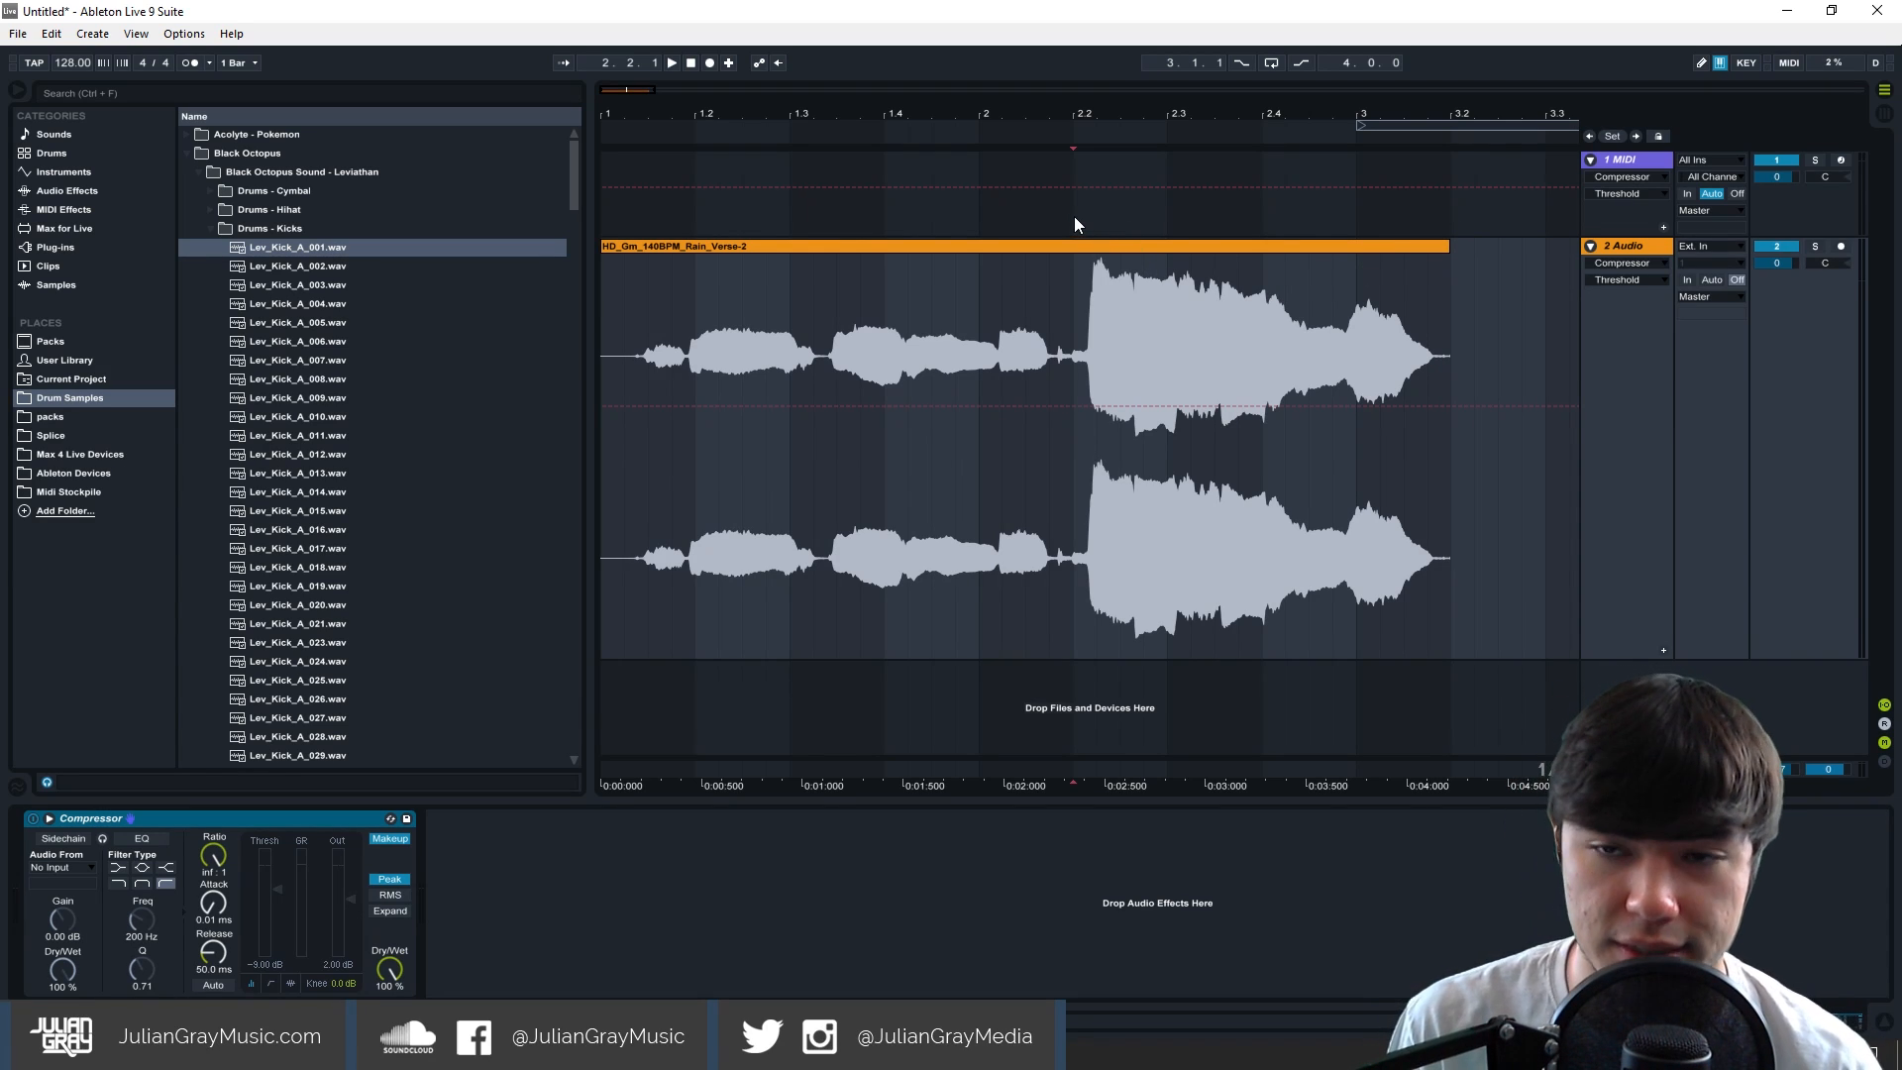
Create a MIDI clip on the MIDI track from 1.3 to 3.2, ending together with the vocal clip.
drag(1451, 176, 1092, 155)
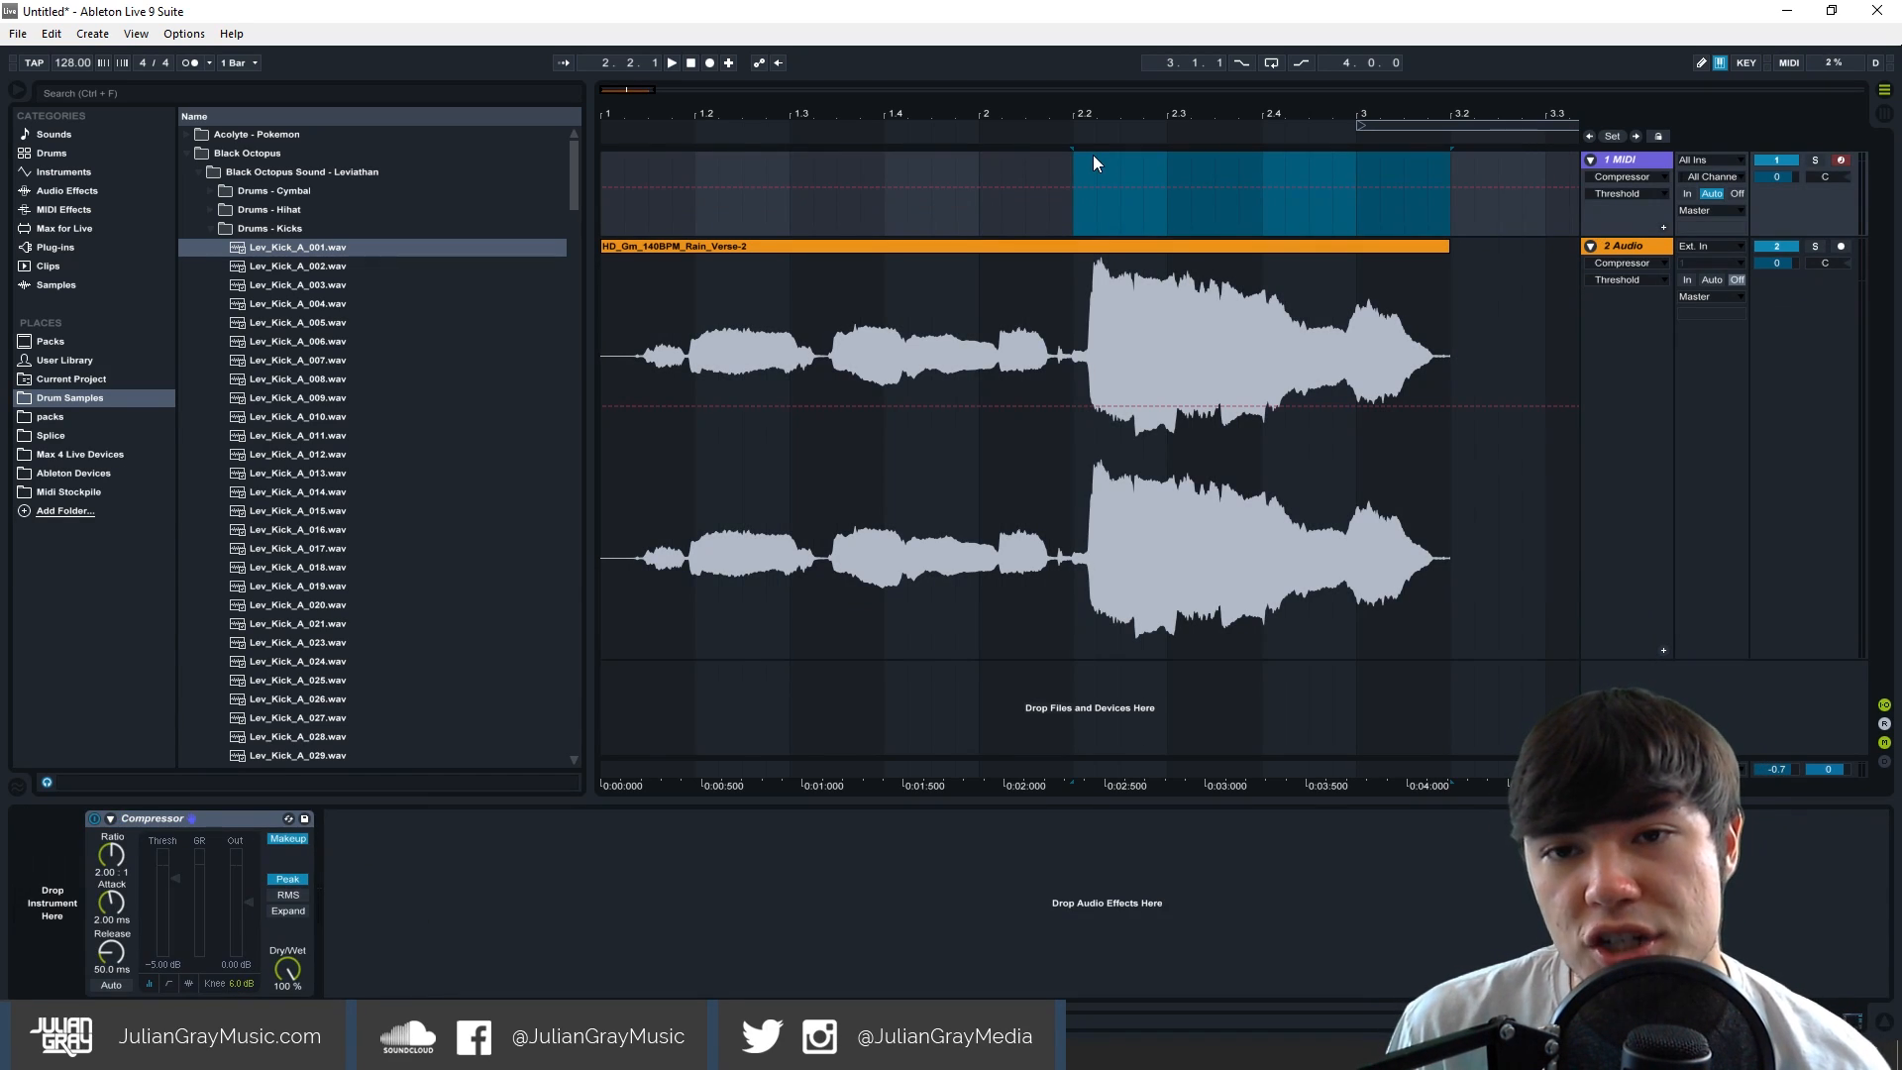
click(1269, 255)
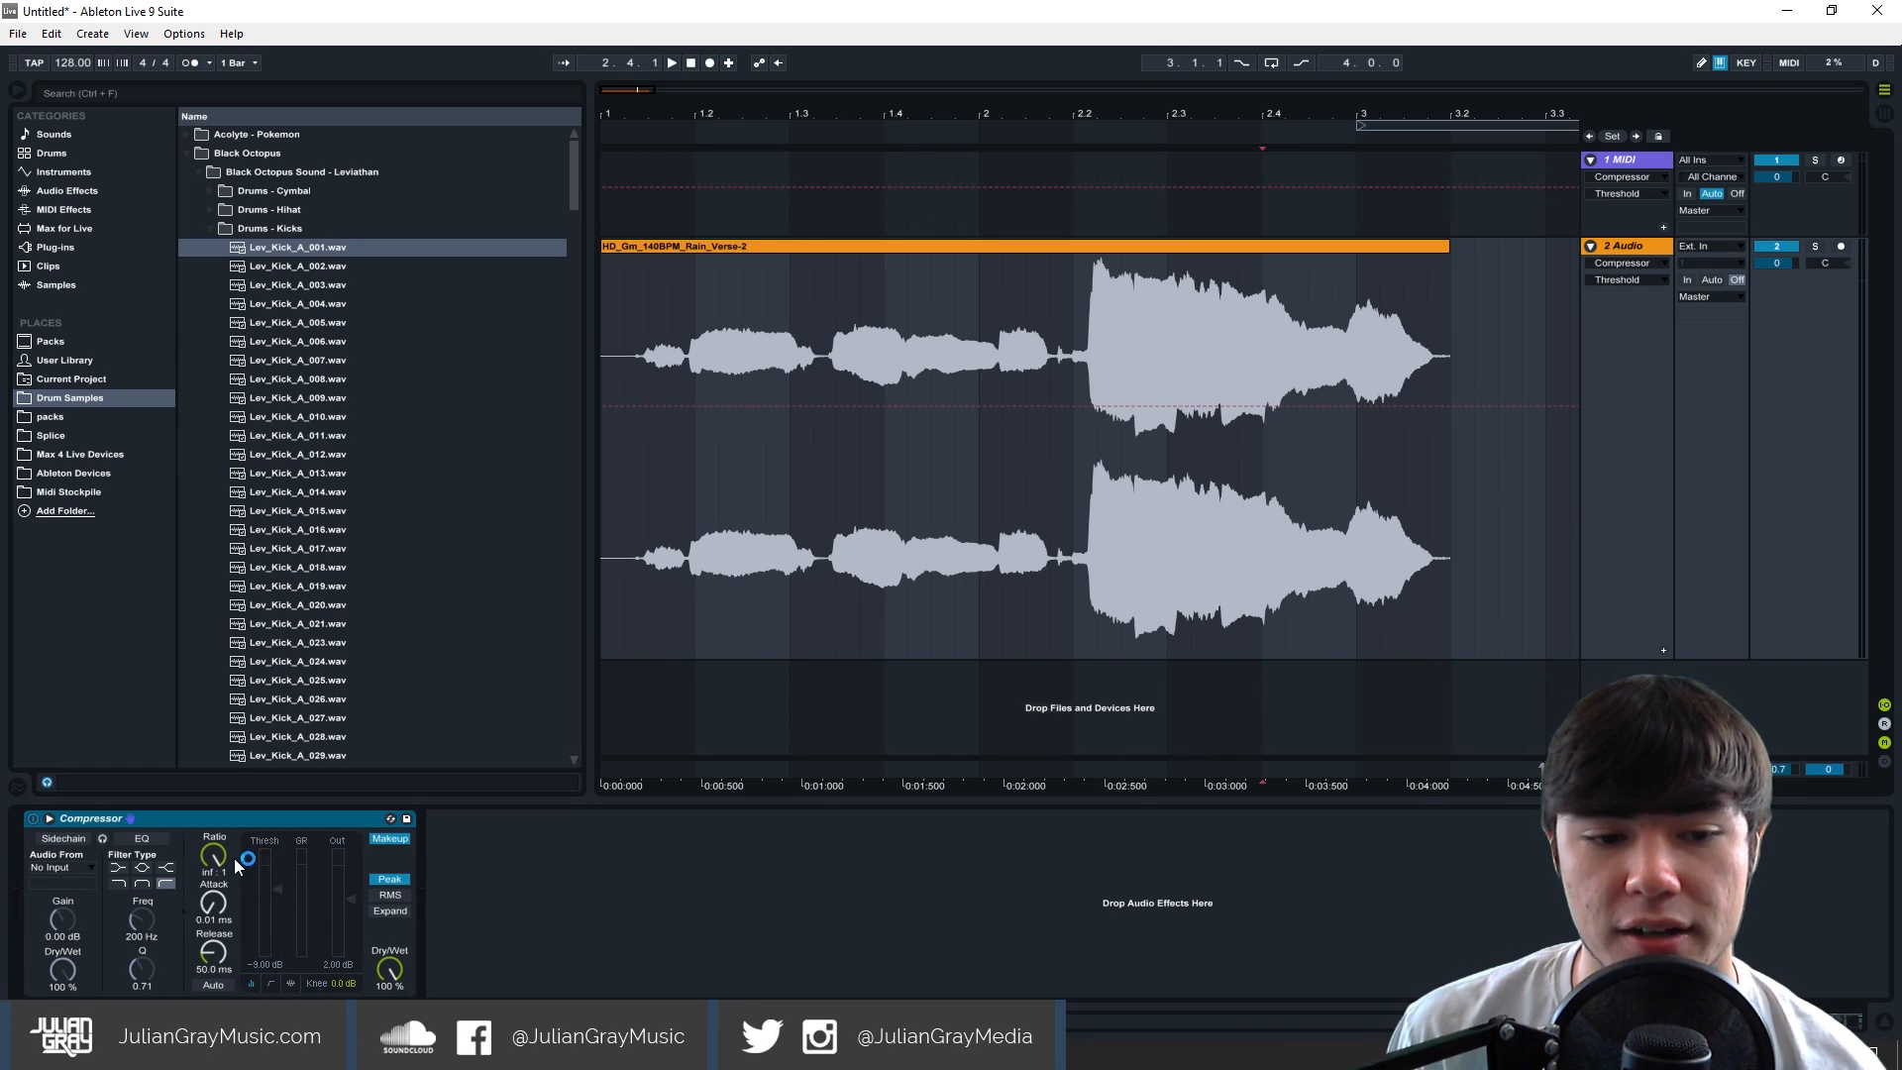
click(835, 324)
click(148, 181)
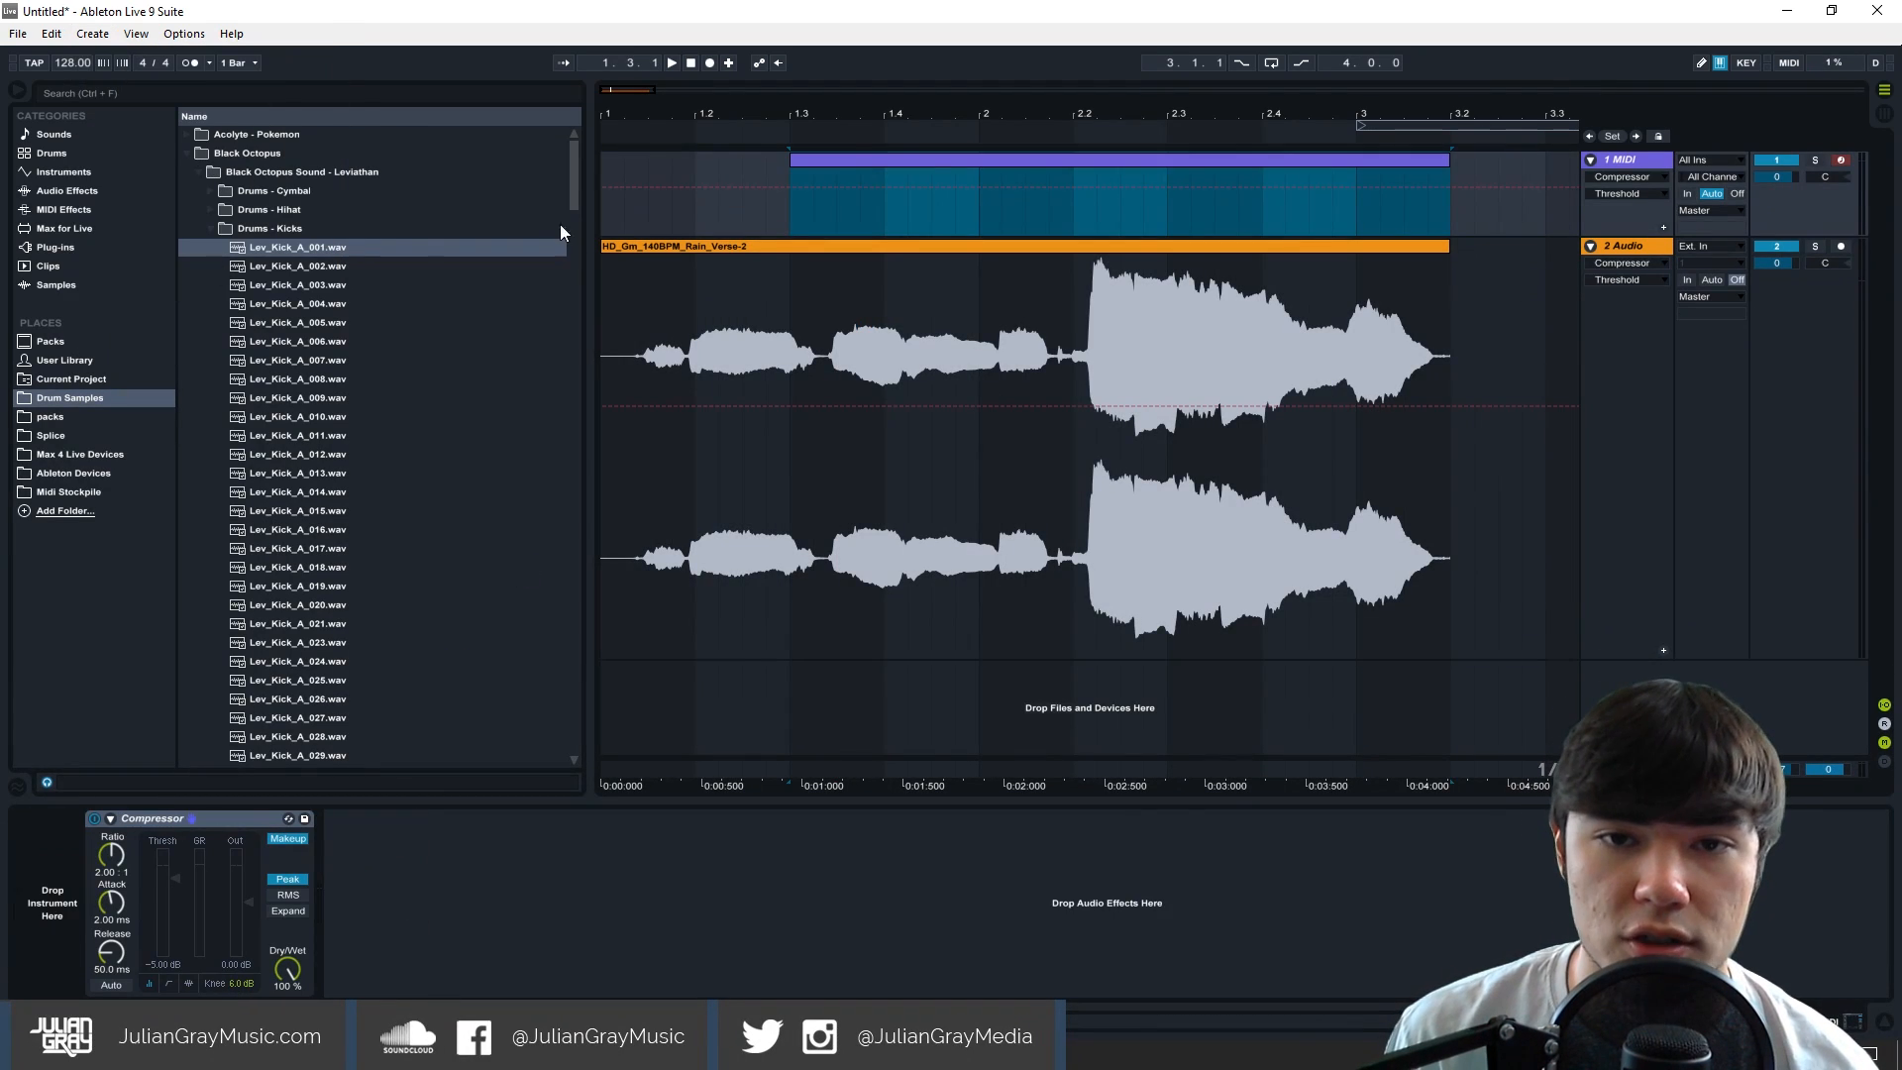
Add a Drum Rack to the MIDI track and load Lev_Kick_A_001.wav onto its C1 pad.
click(28, 152)
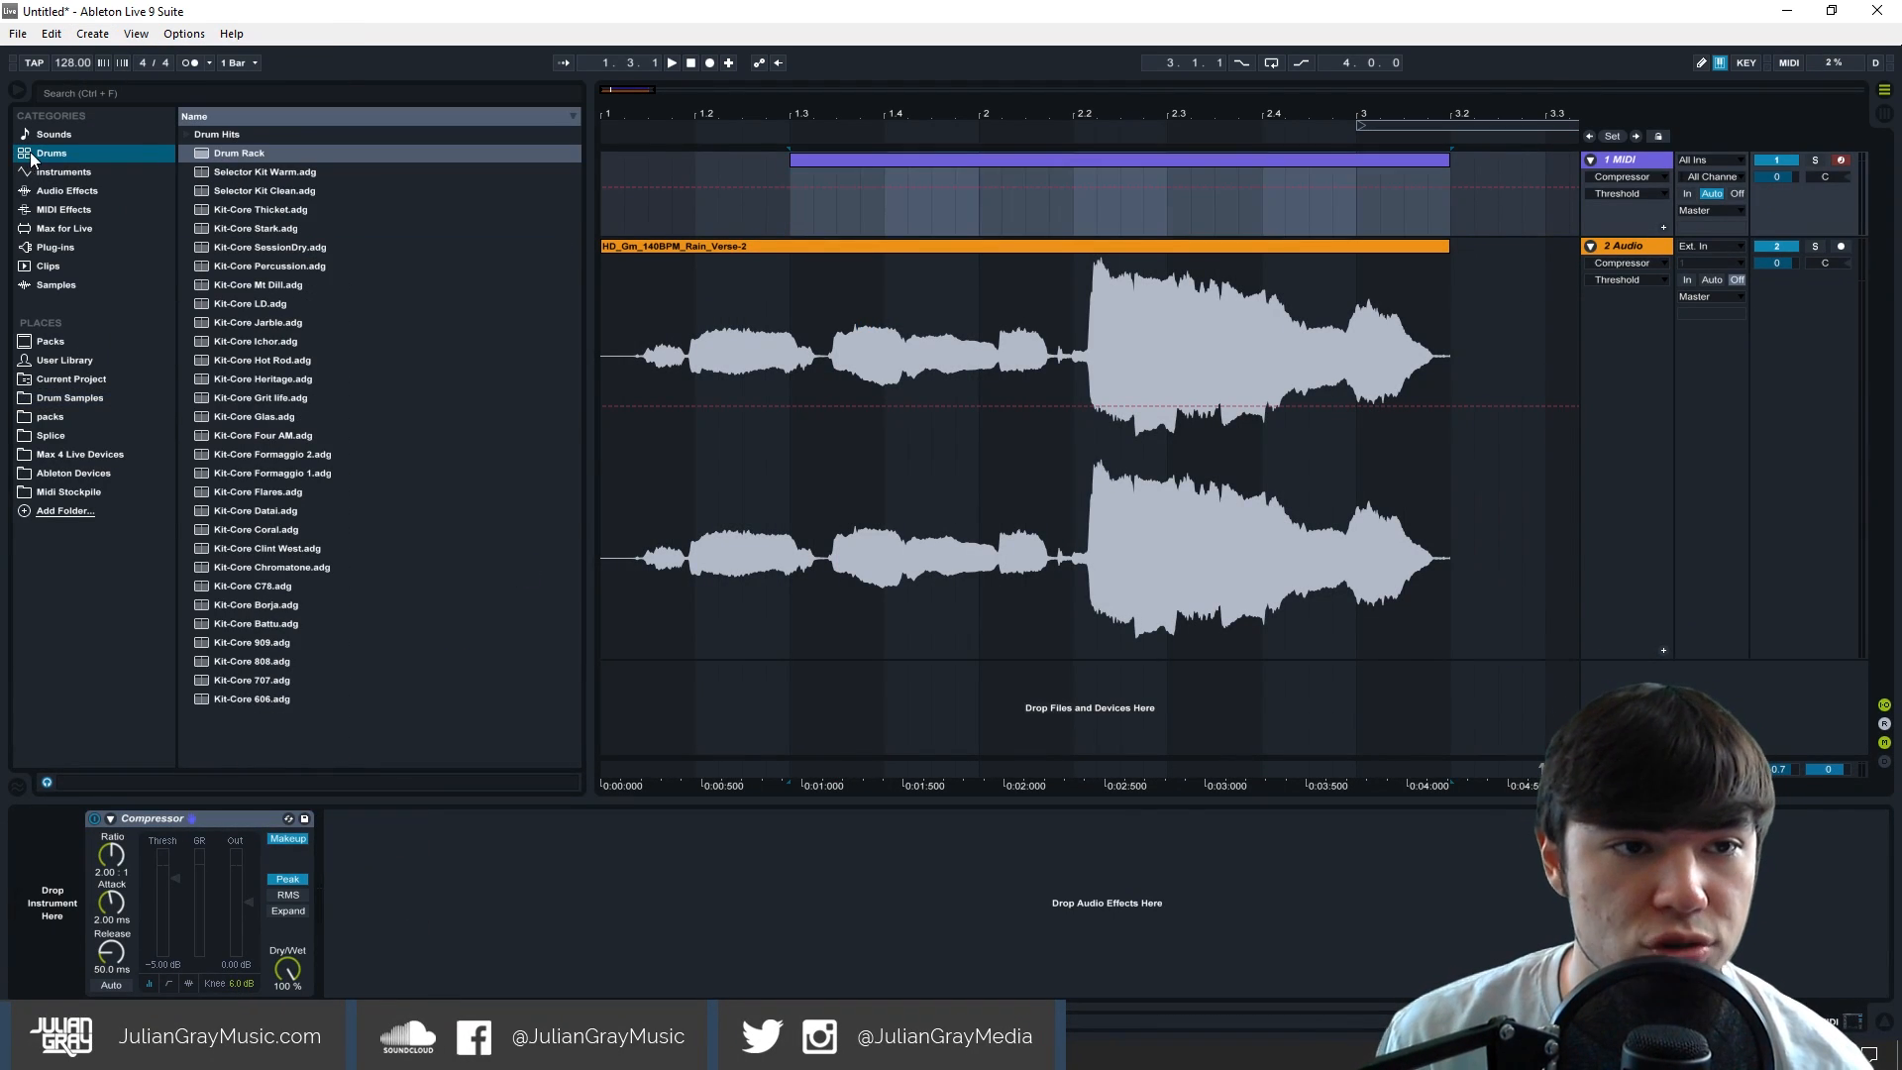
drag(247, 157, 882, 186)
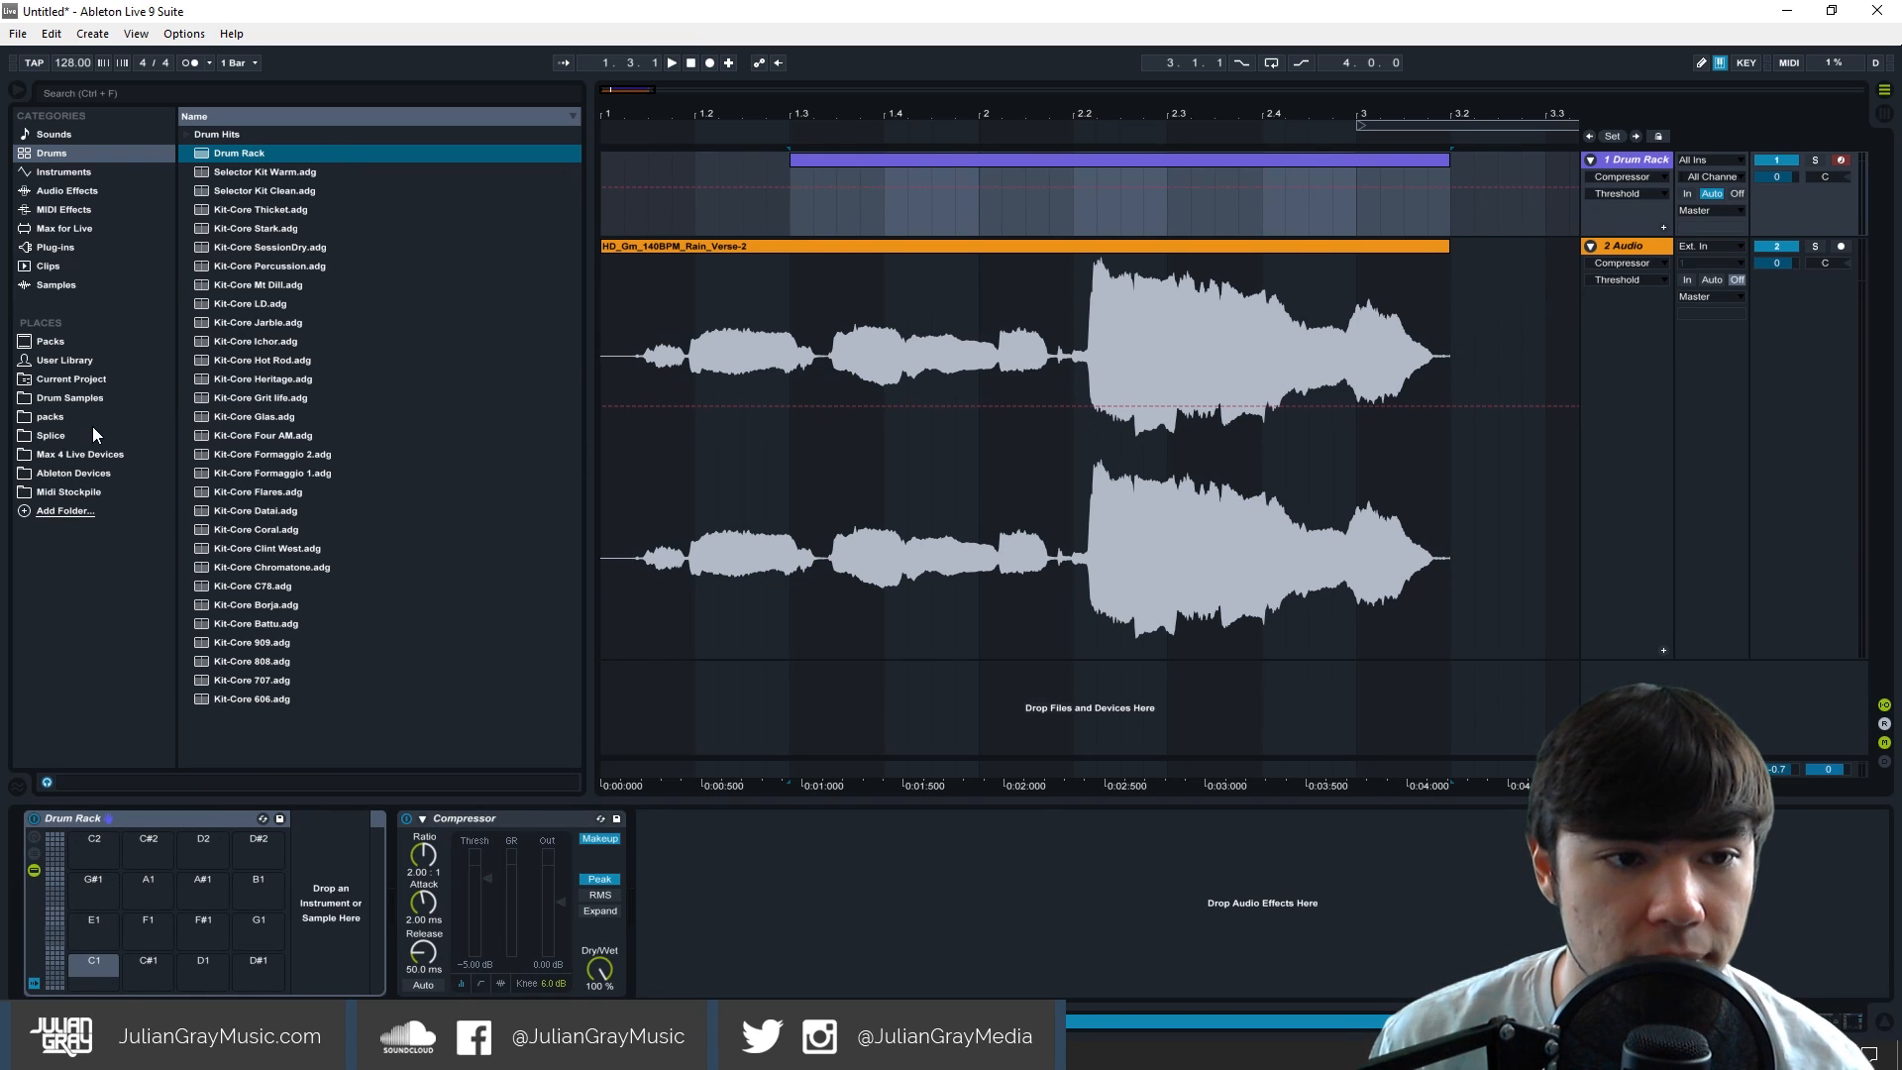
click(69, 397)
drag(301, 249, 112, 964)
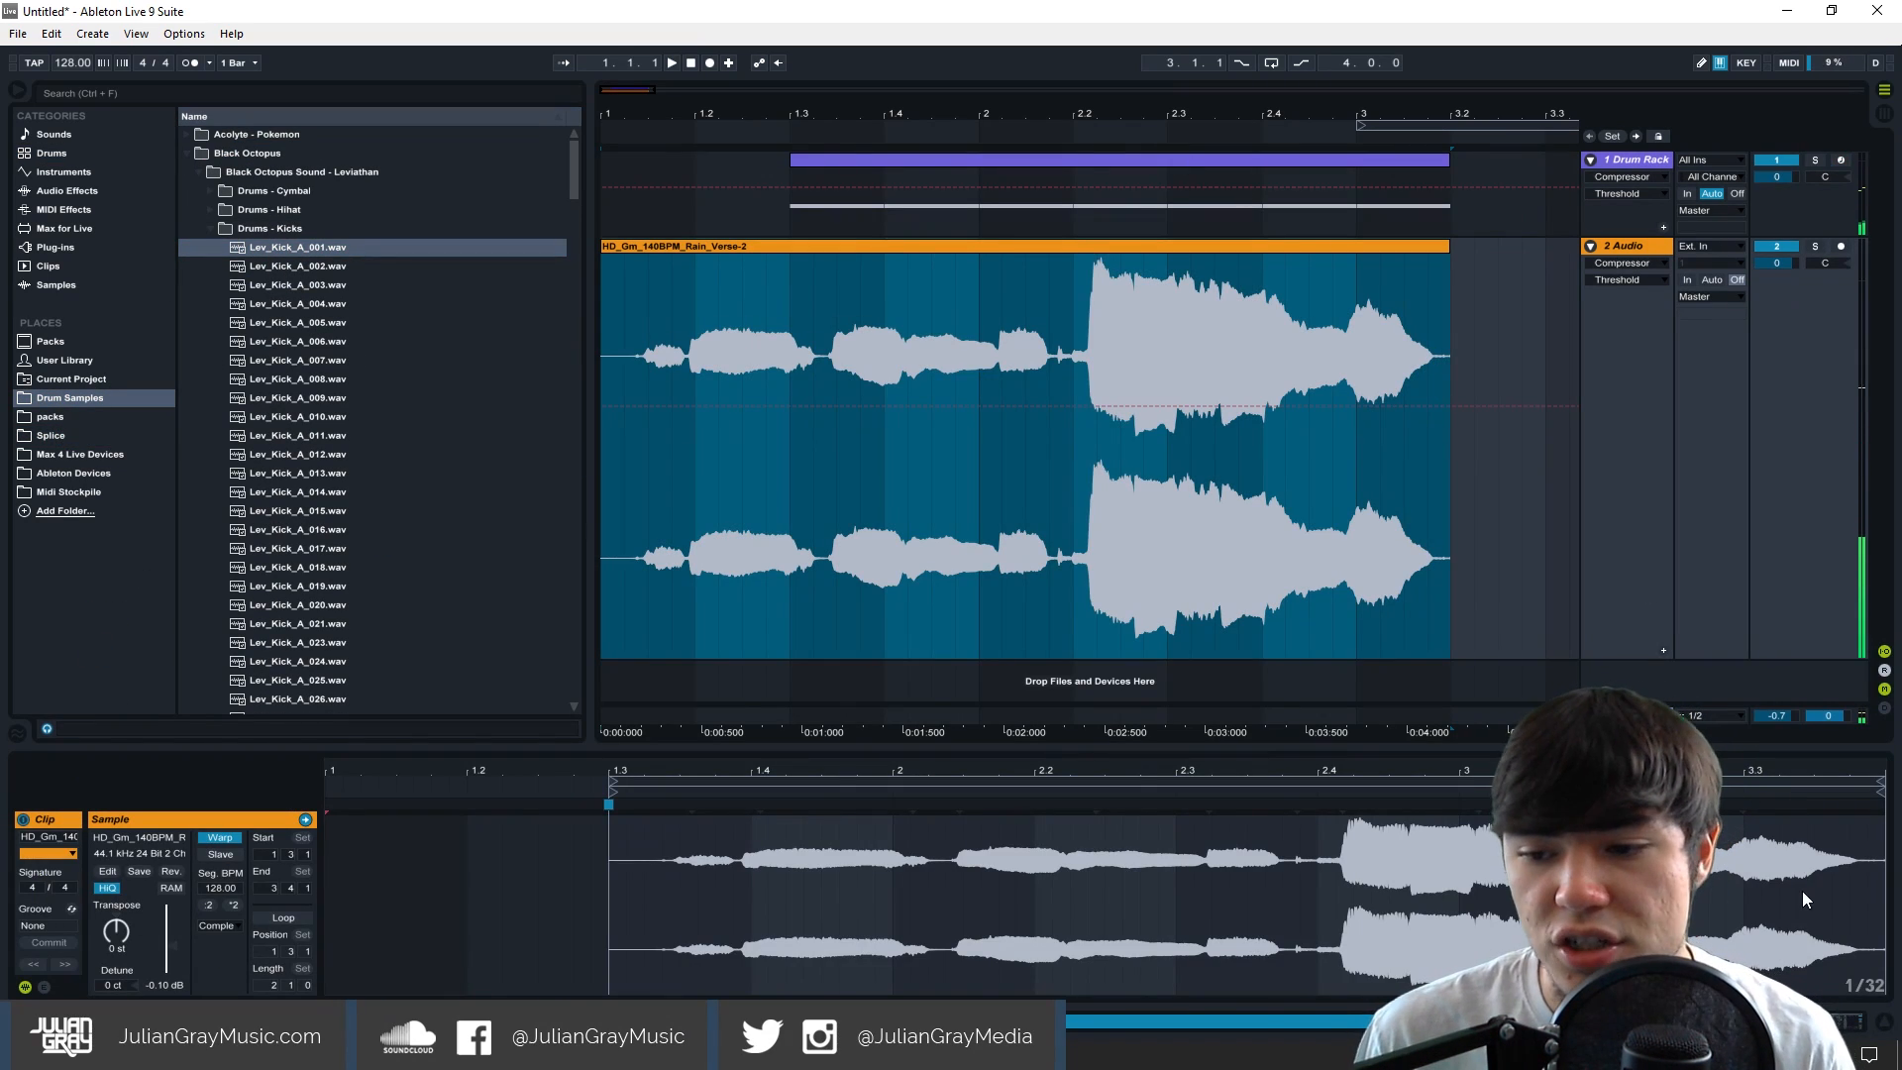
Return to the device view and compare the device chains of the Drum Rack and vocal tracks.
click(1844, 1021)
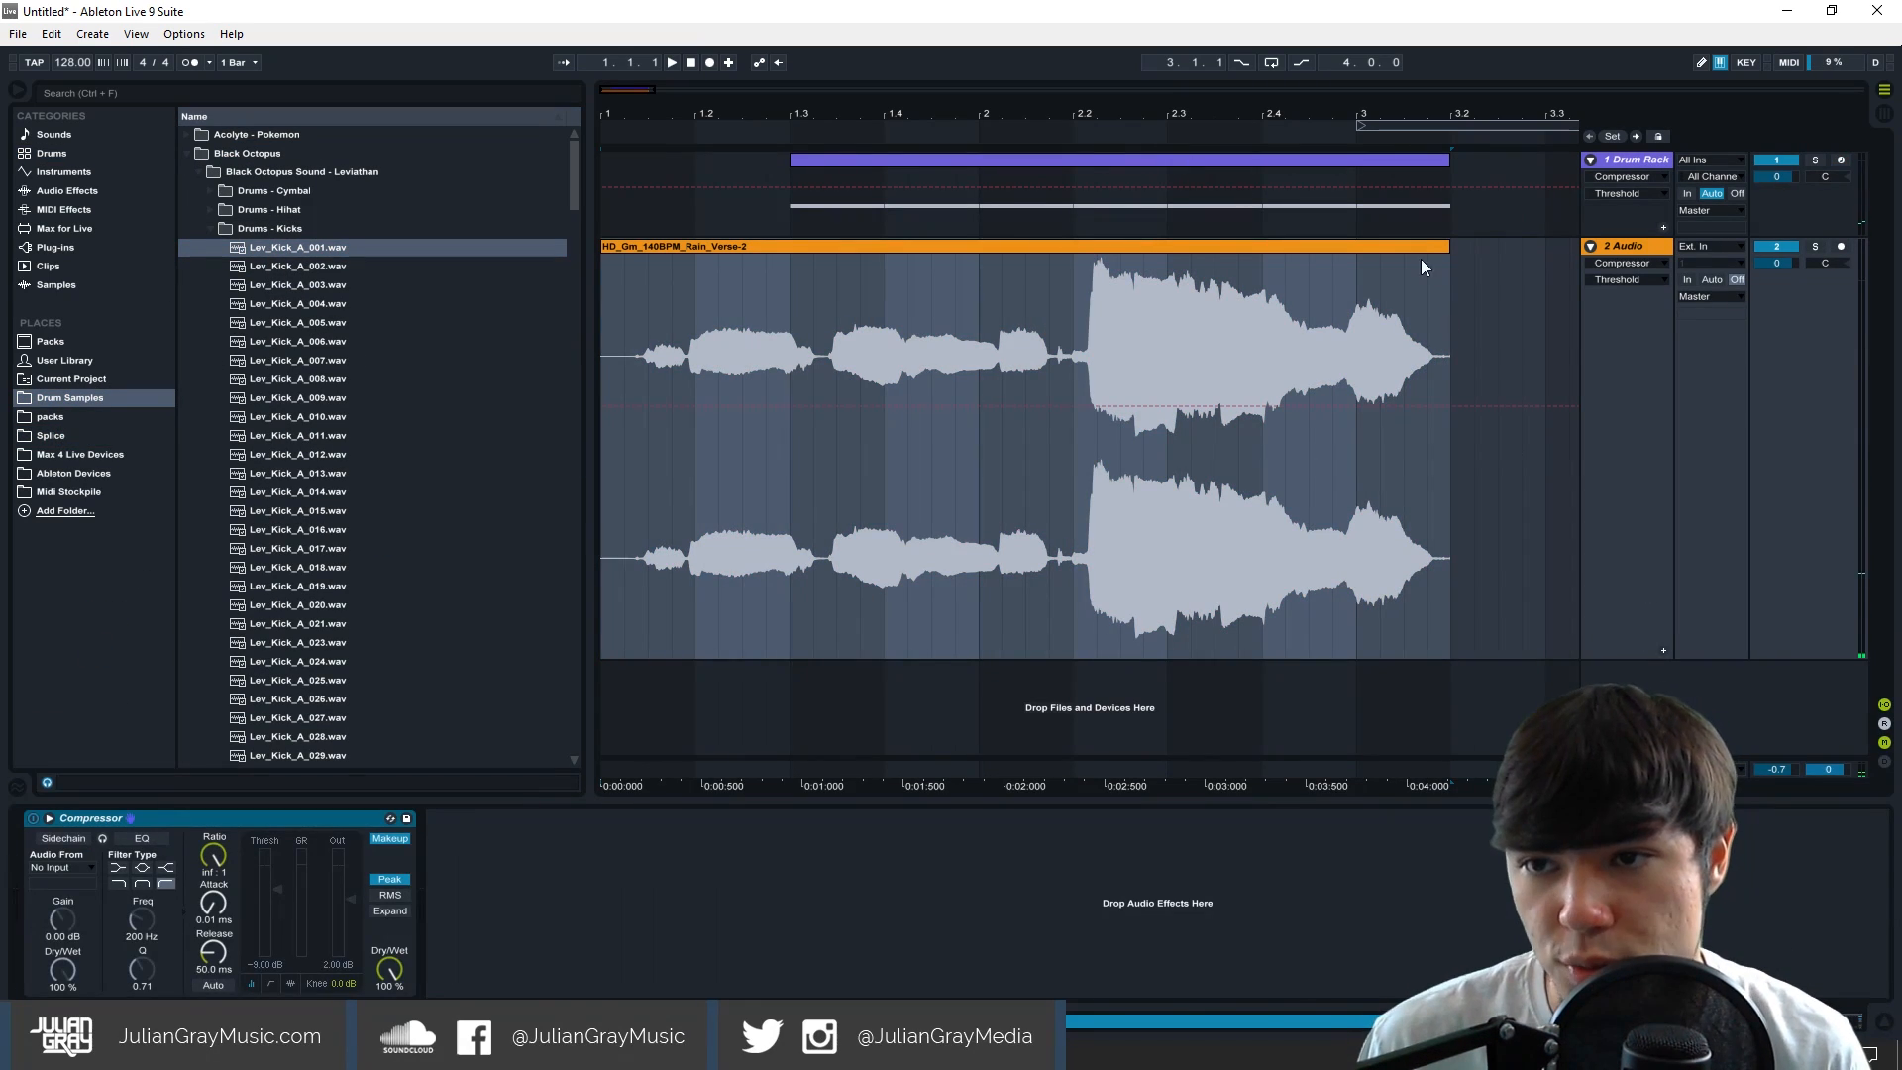
click(1471, 172)
click(1606, 160)
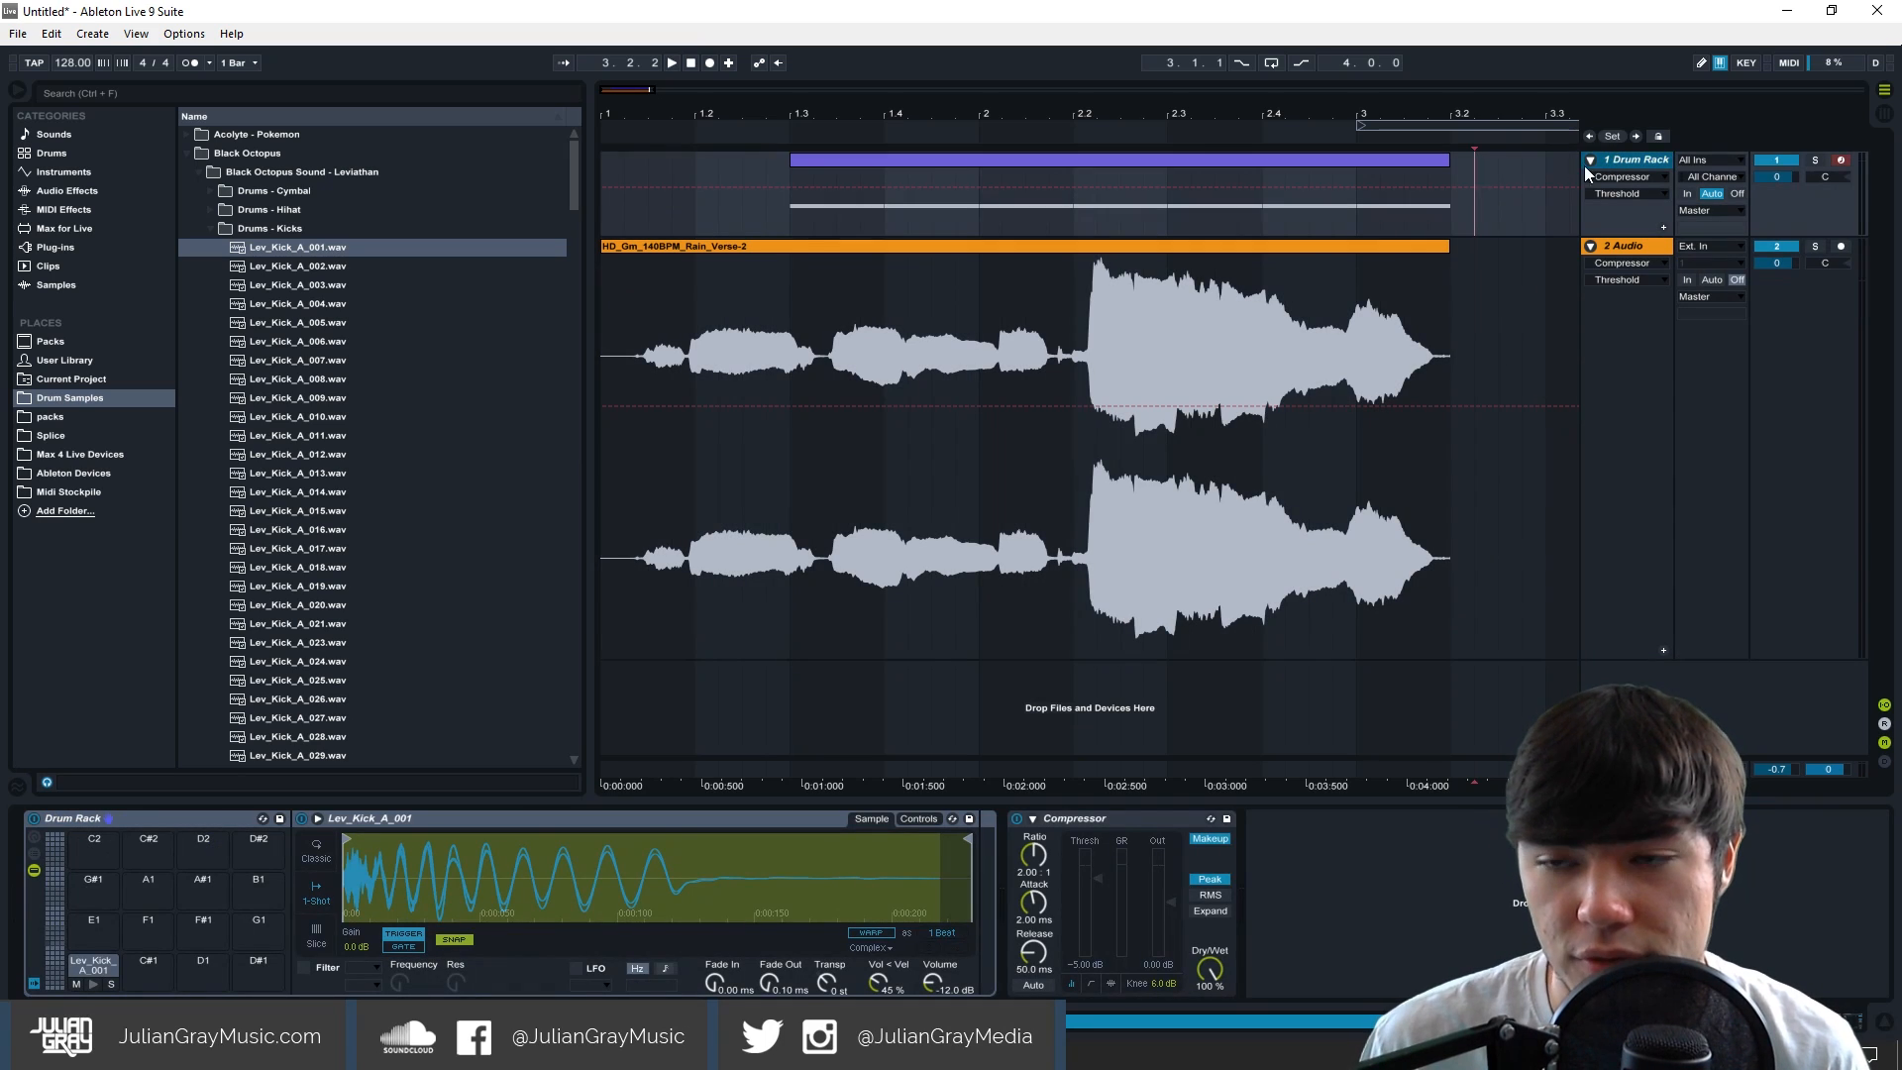
click(1452, 268)
click(1329, 210)
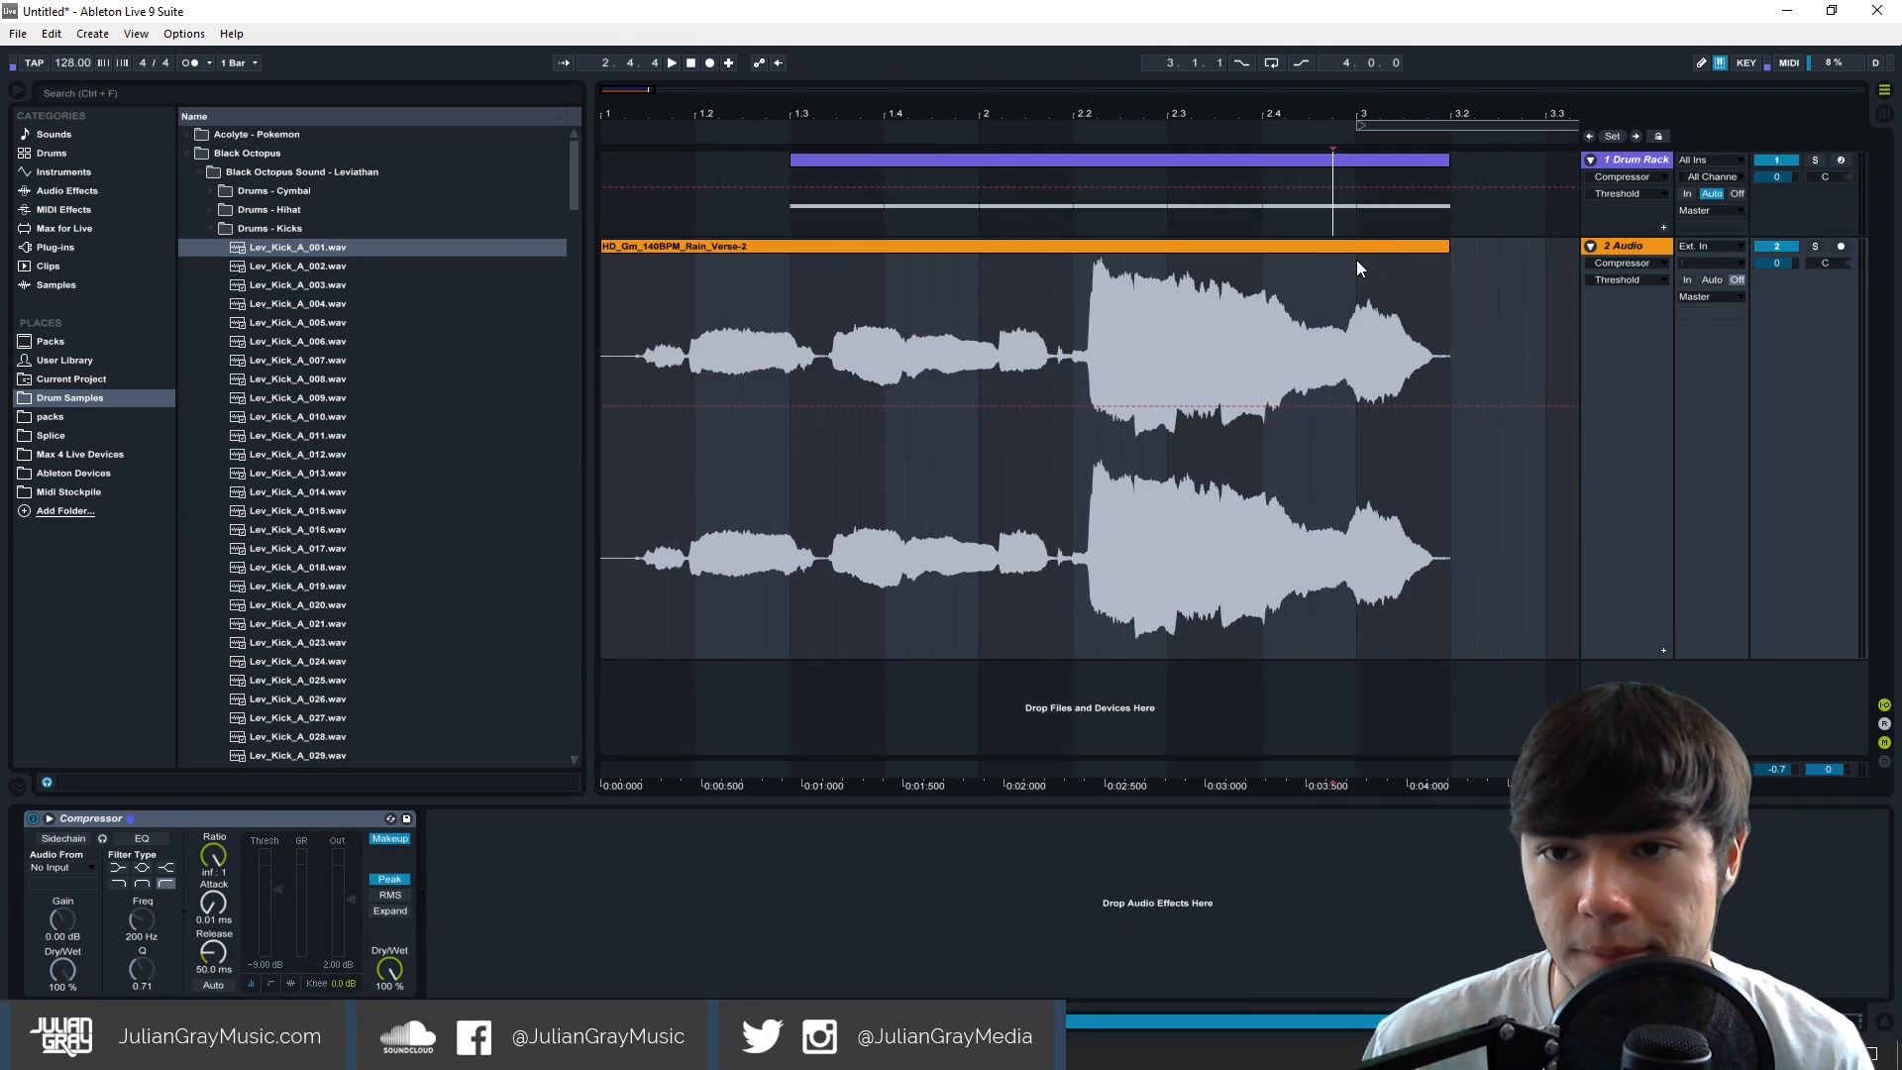
click(1360, 245)
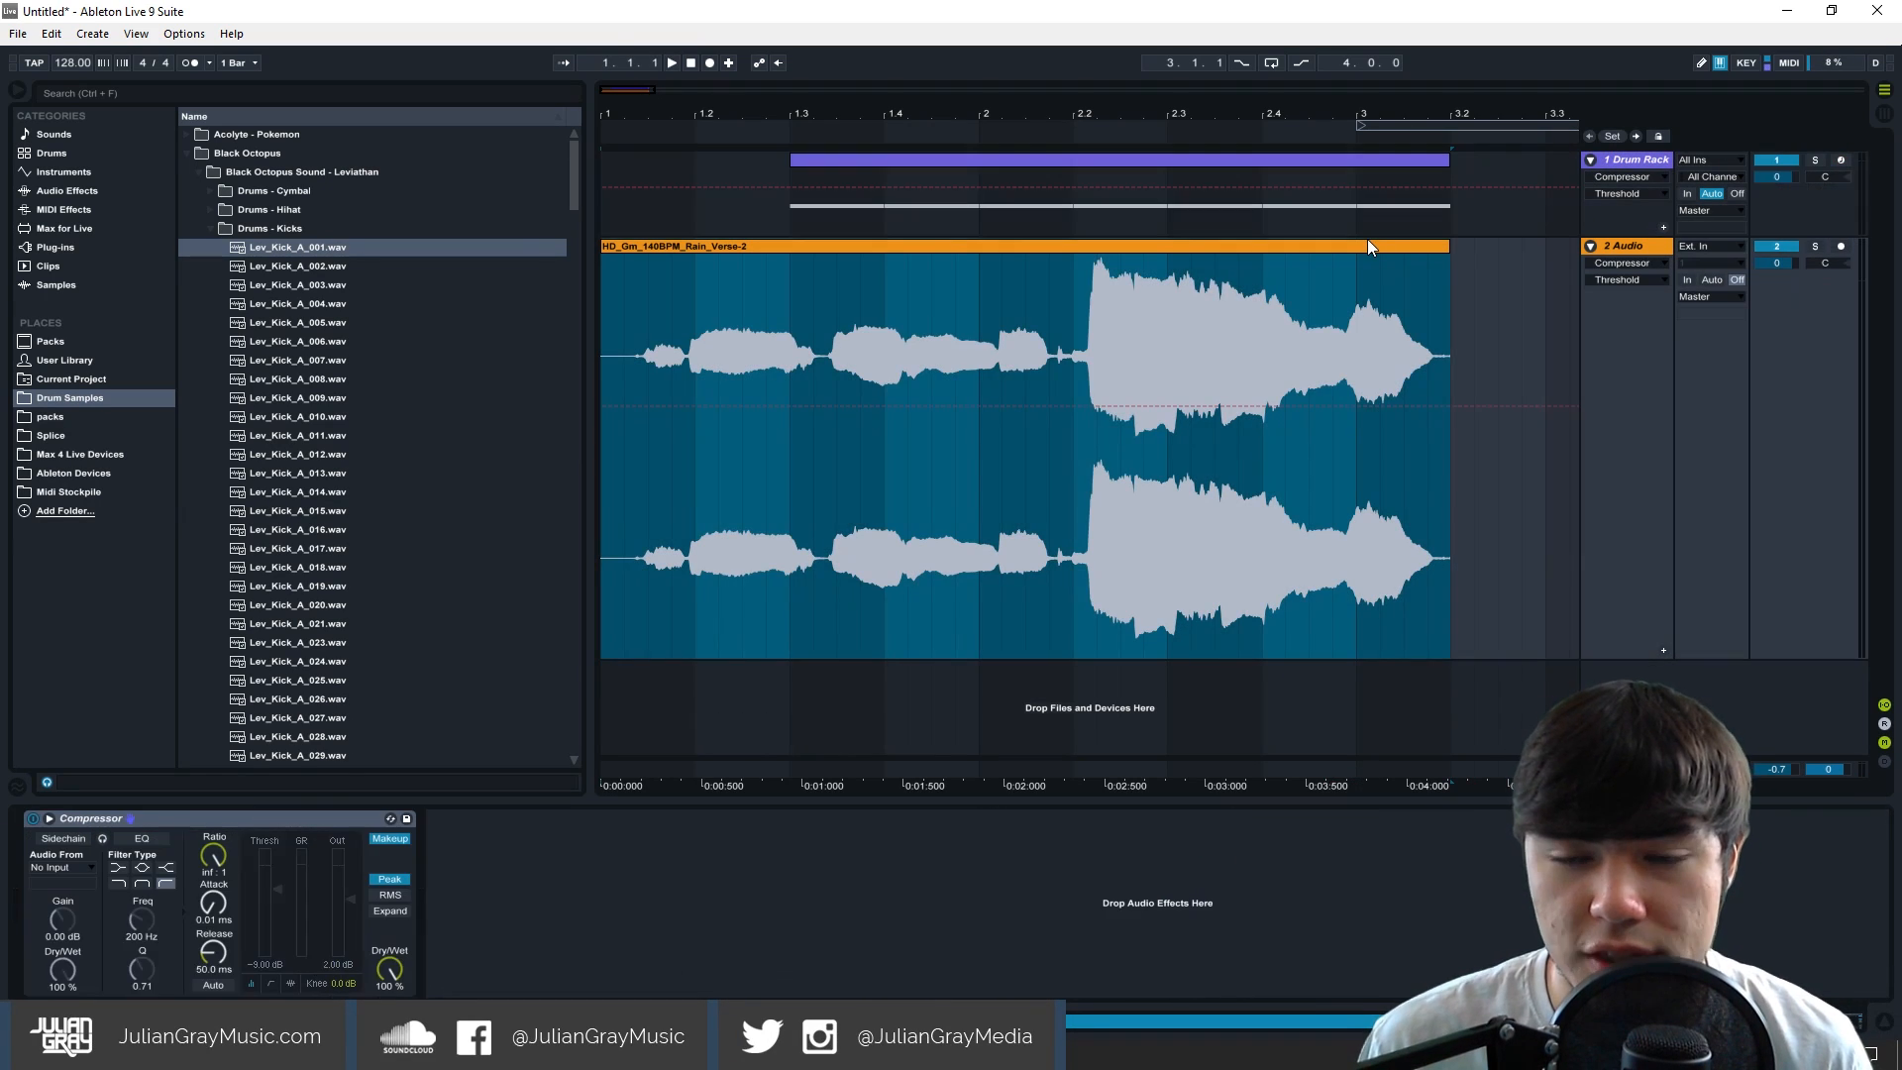
click(1095, 214)
click(1162, 260)
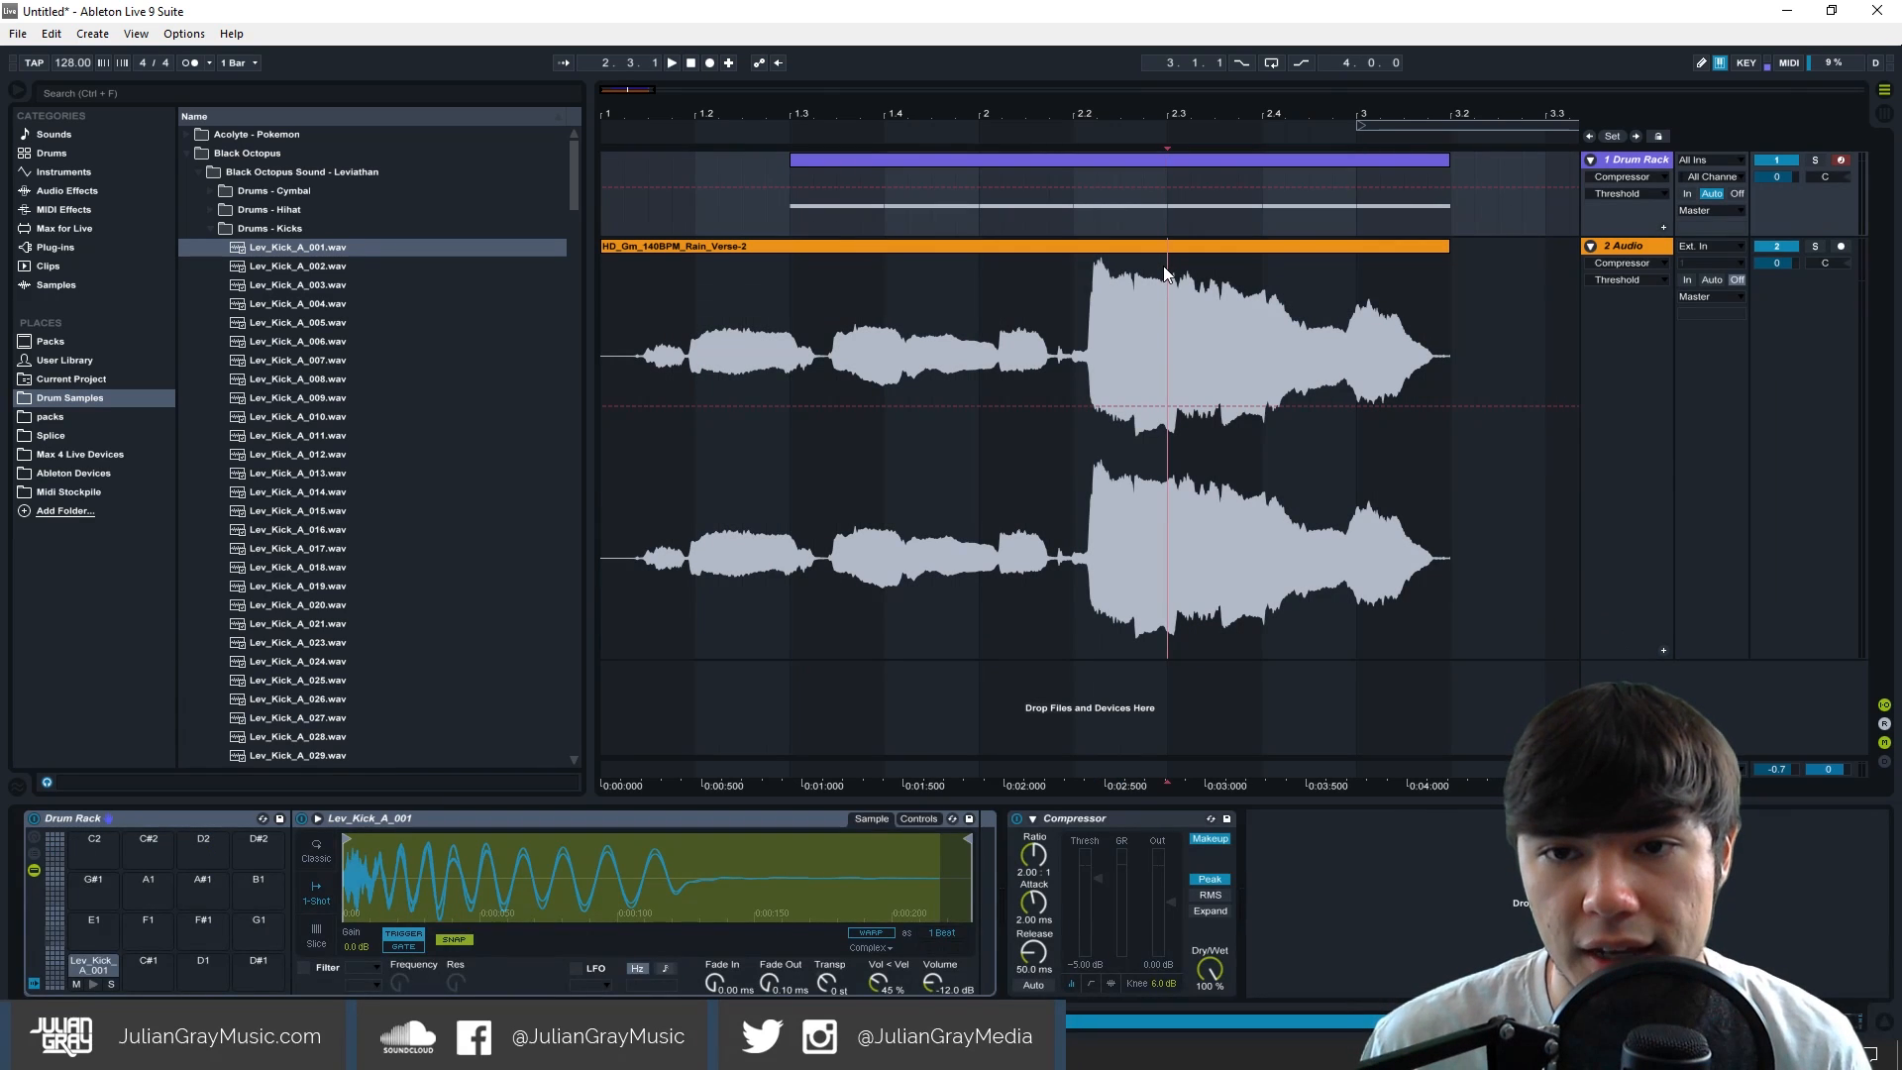
Turn on Sidechain in the vocal track's Compressor.
click(1095, 307)
click(1115, 248)
click(1102, 309)
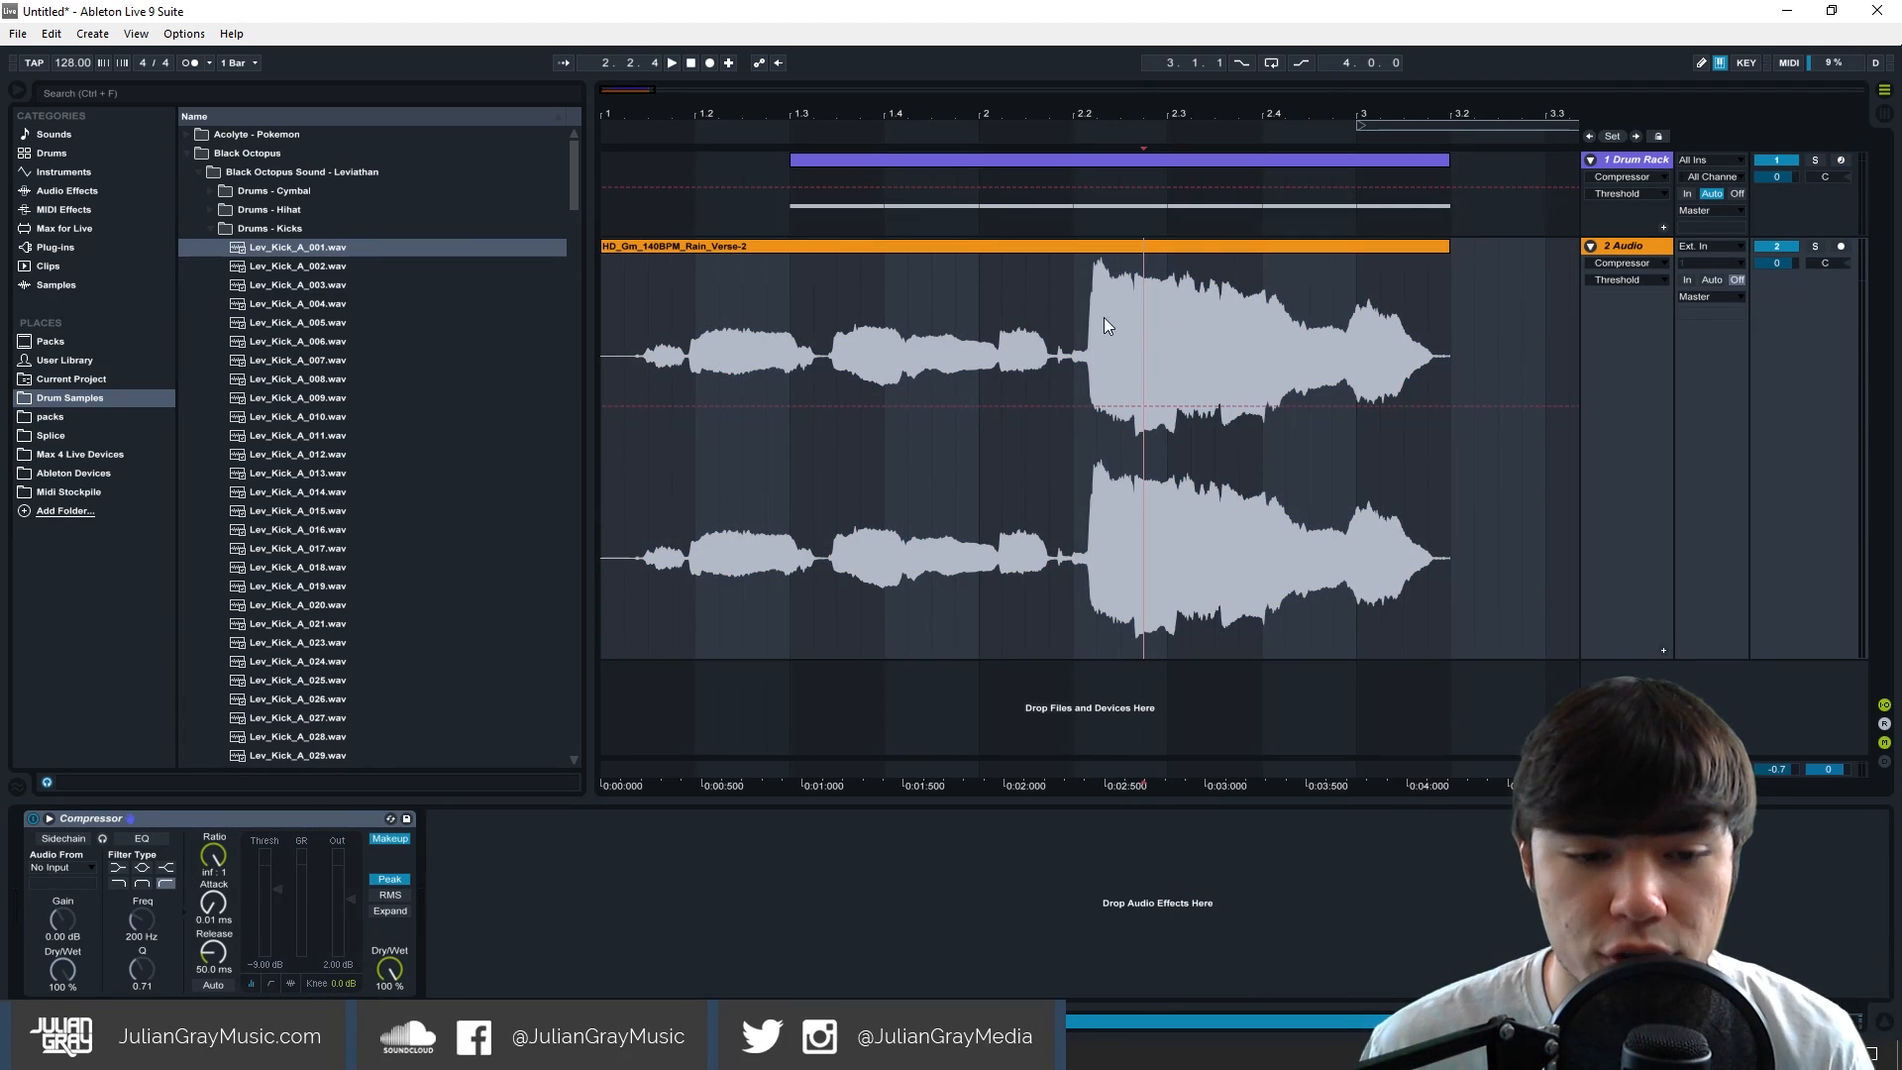
click(47, 840)
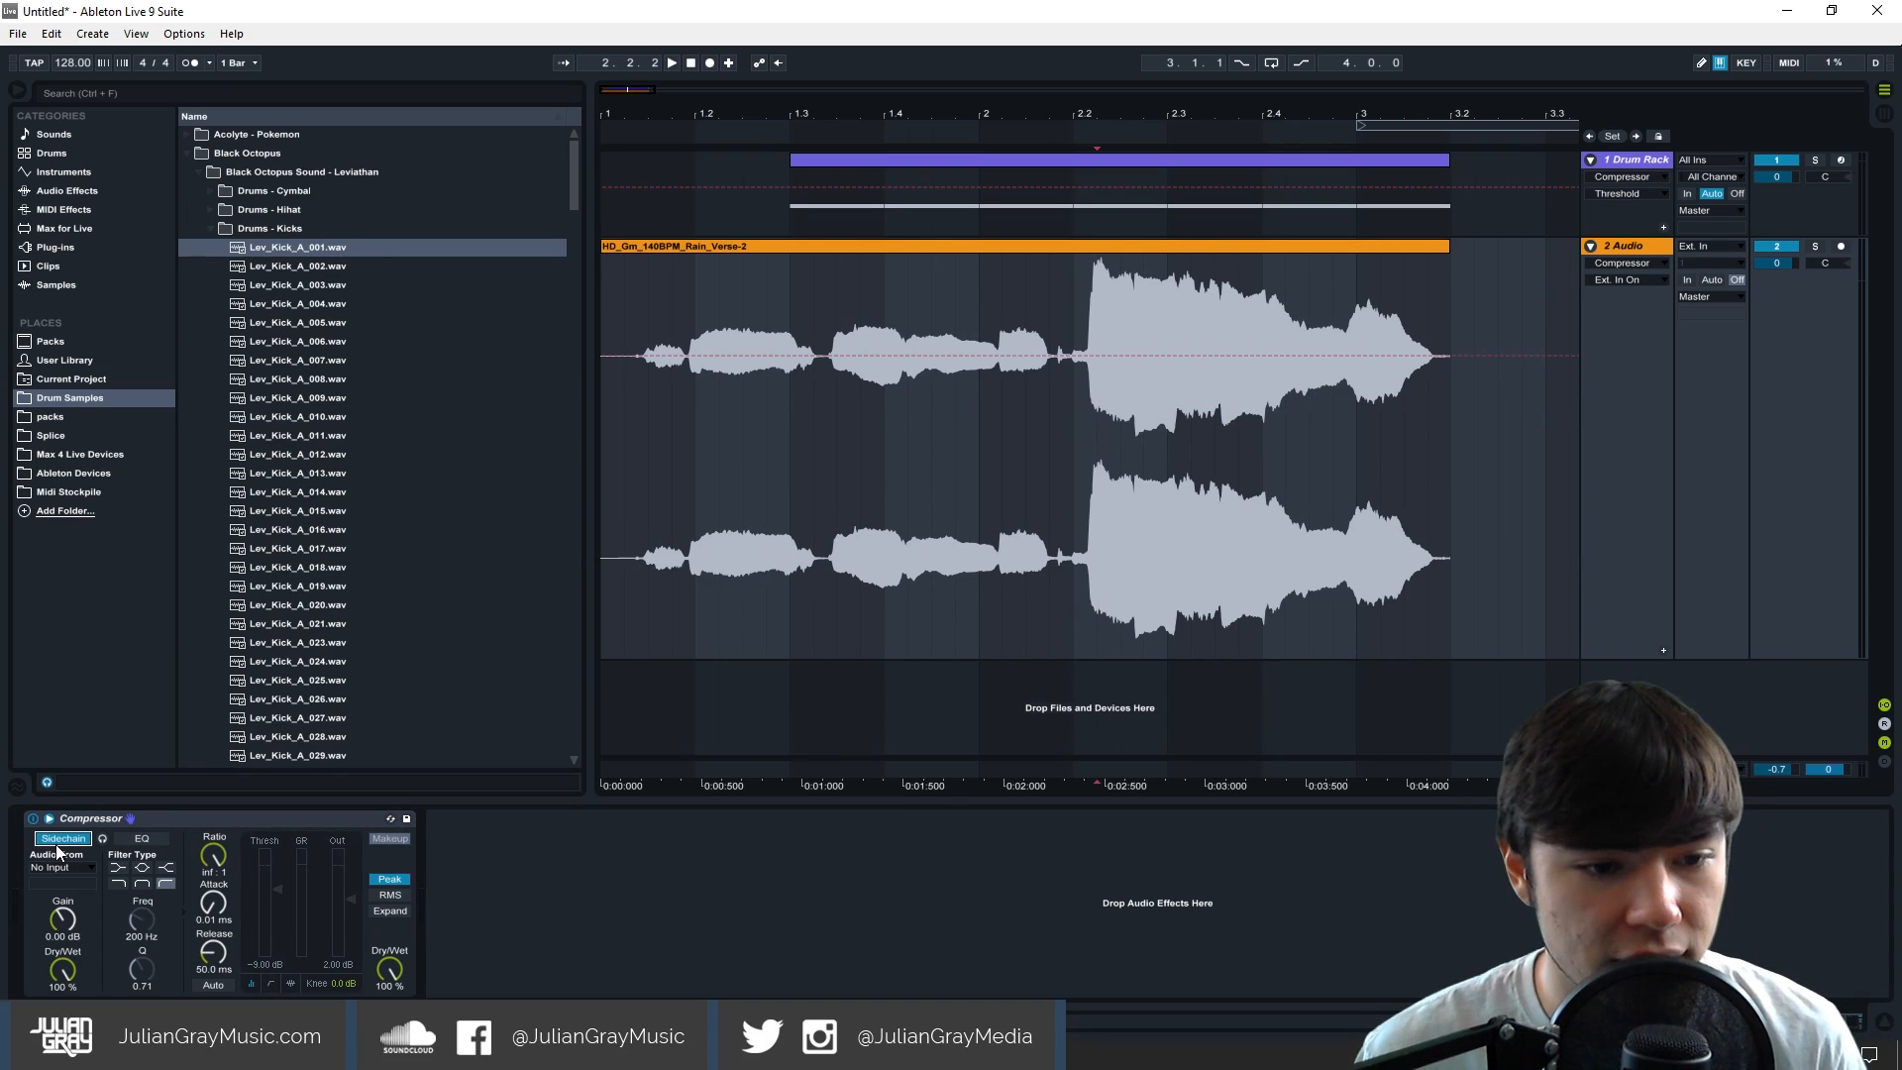
Set the Compressor's sidechain source to the Drum Rack track and rename that track Sidechain K.
click(53, 866)
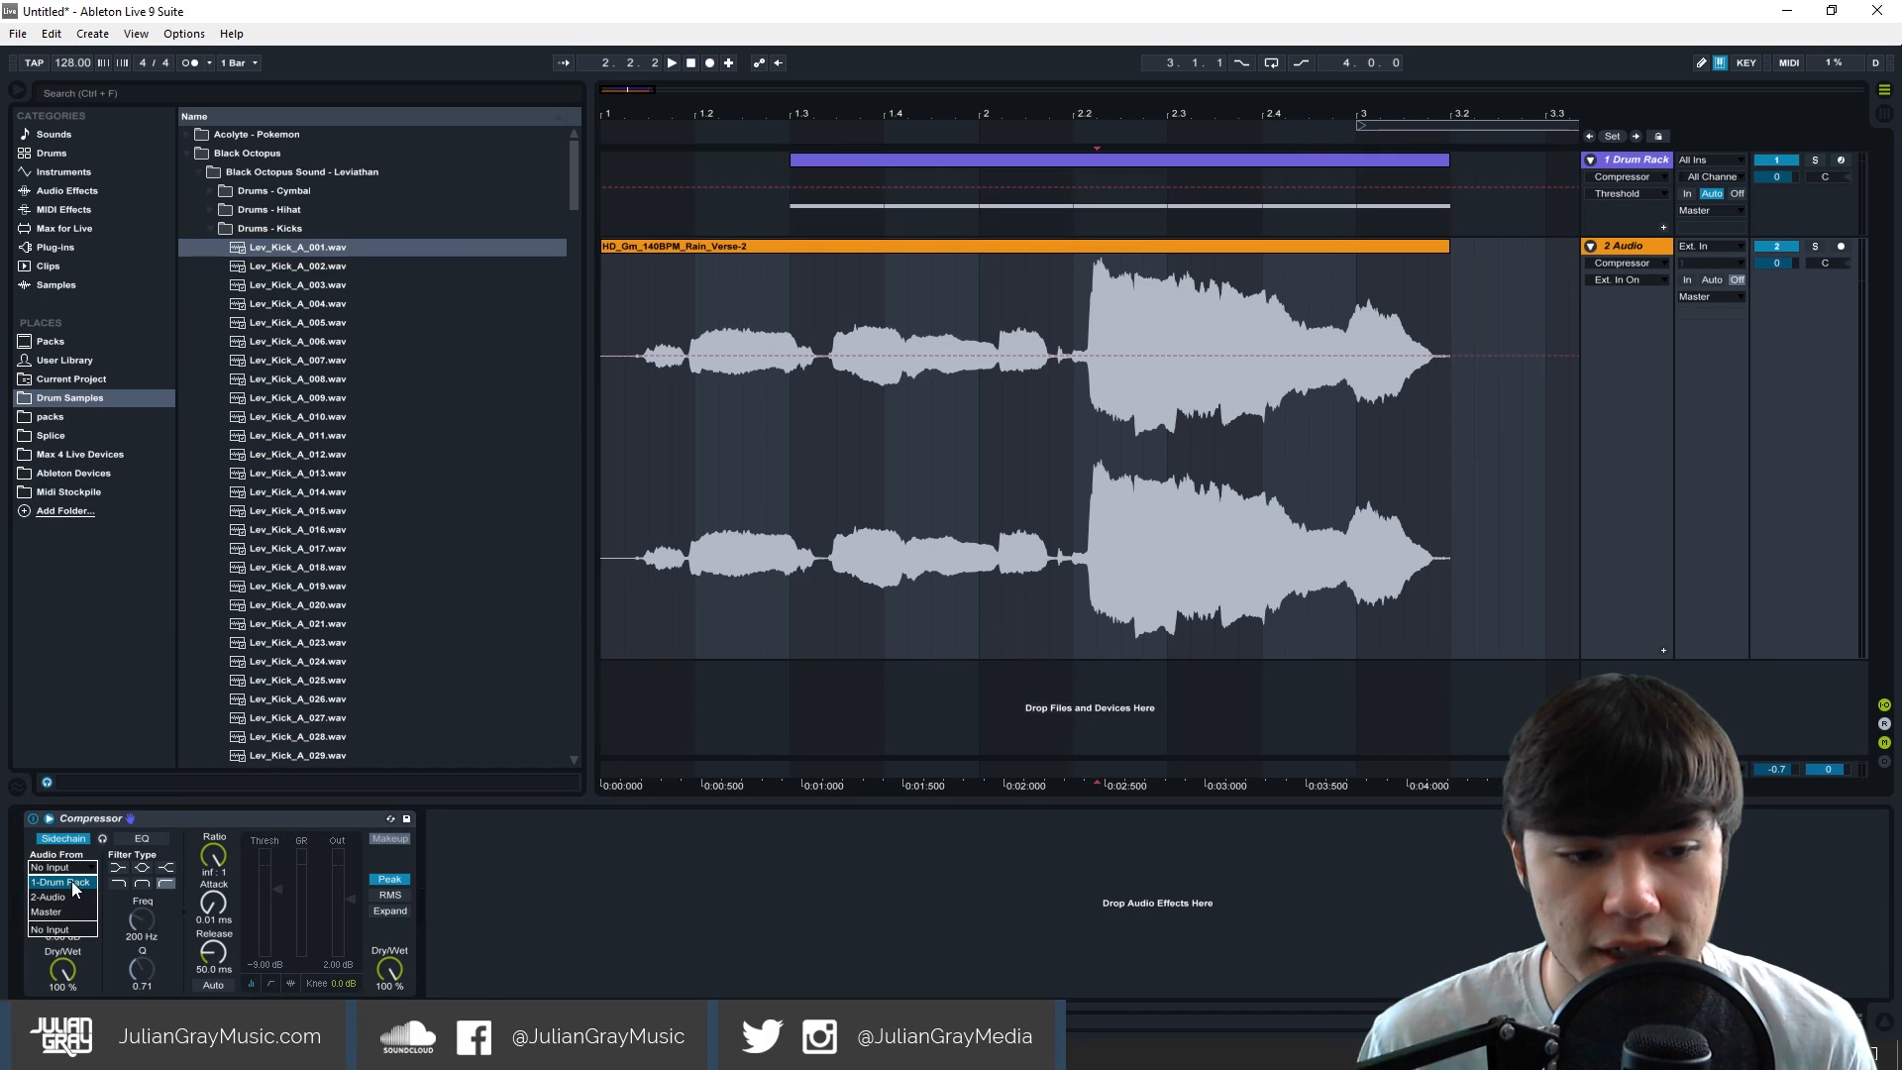
click(69, 881)
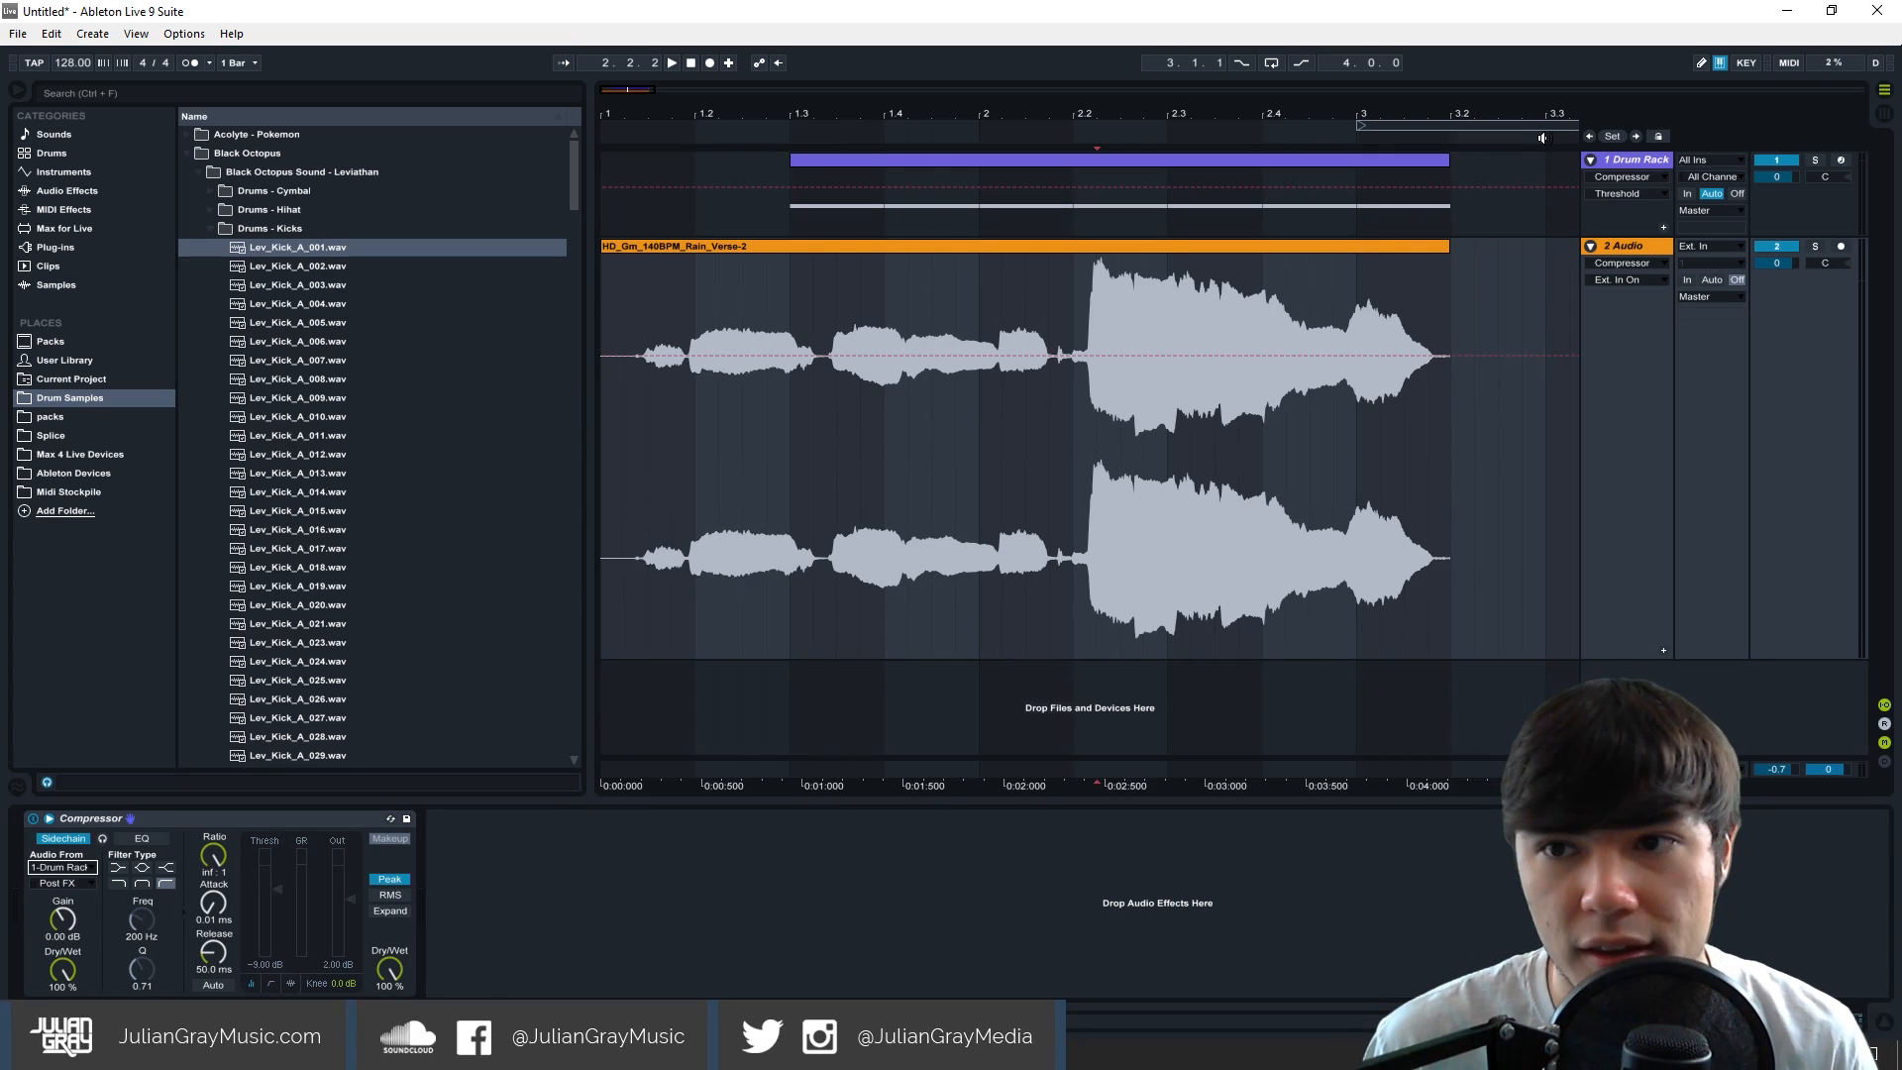
right_click(1653, 160)
click(1695, 236)
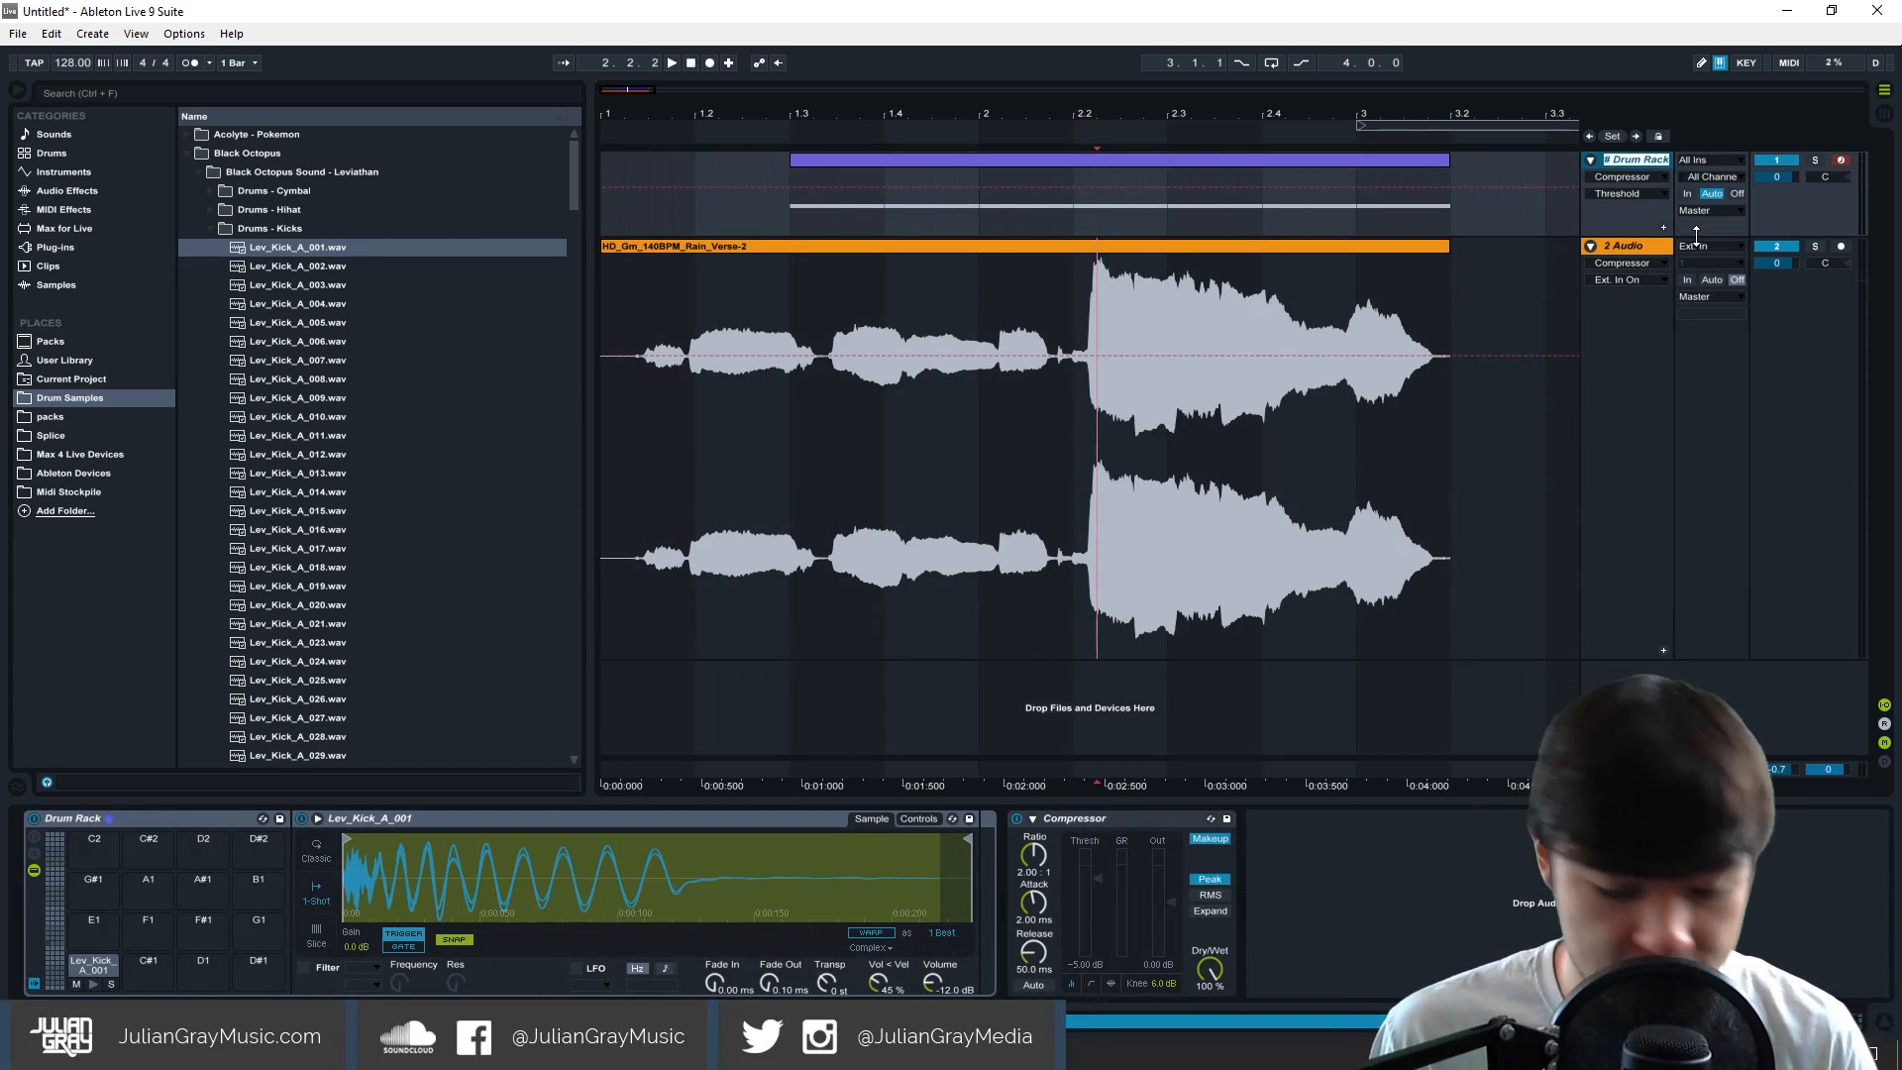
text(Sidechain K)
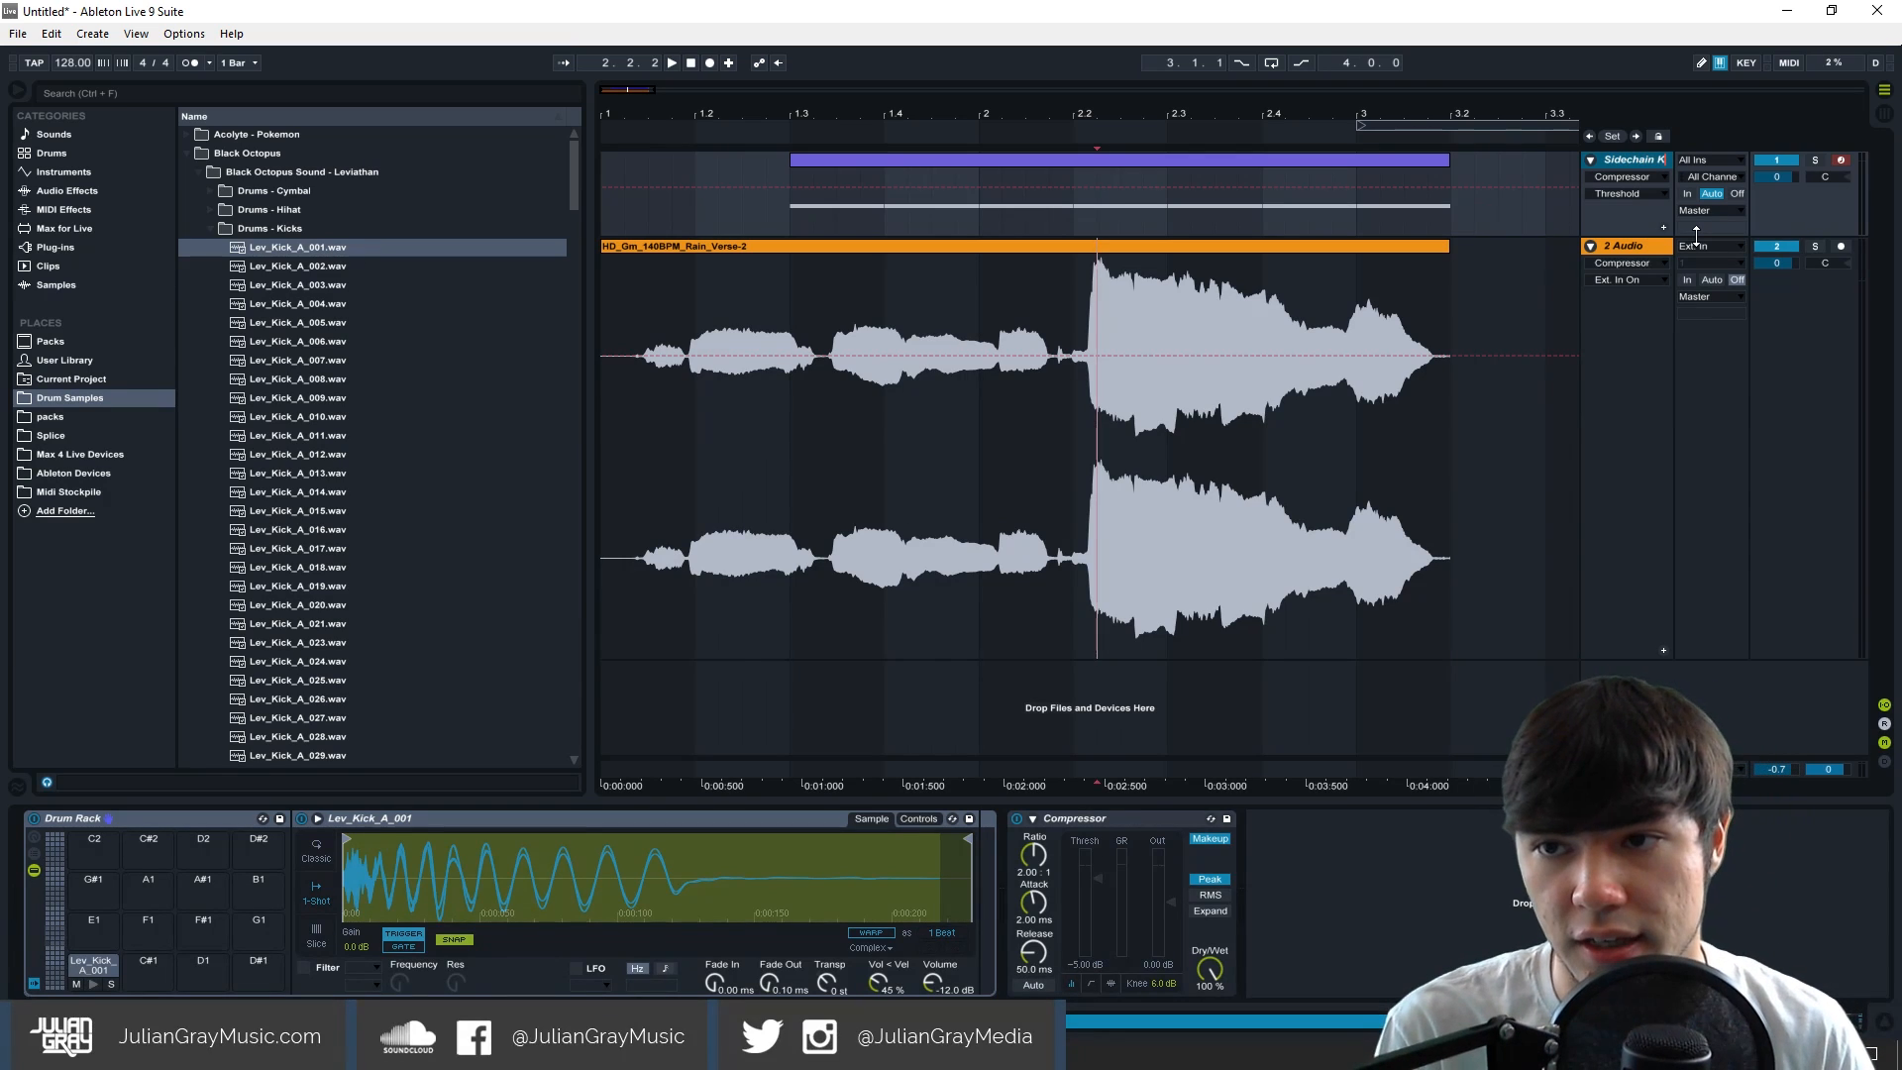
key(Return)
click(1658, 245)
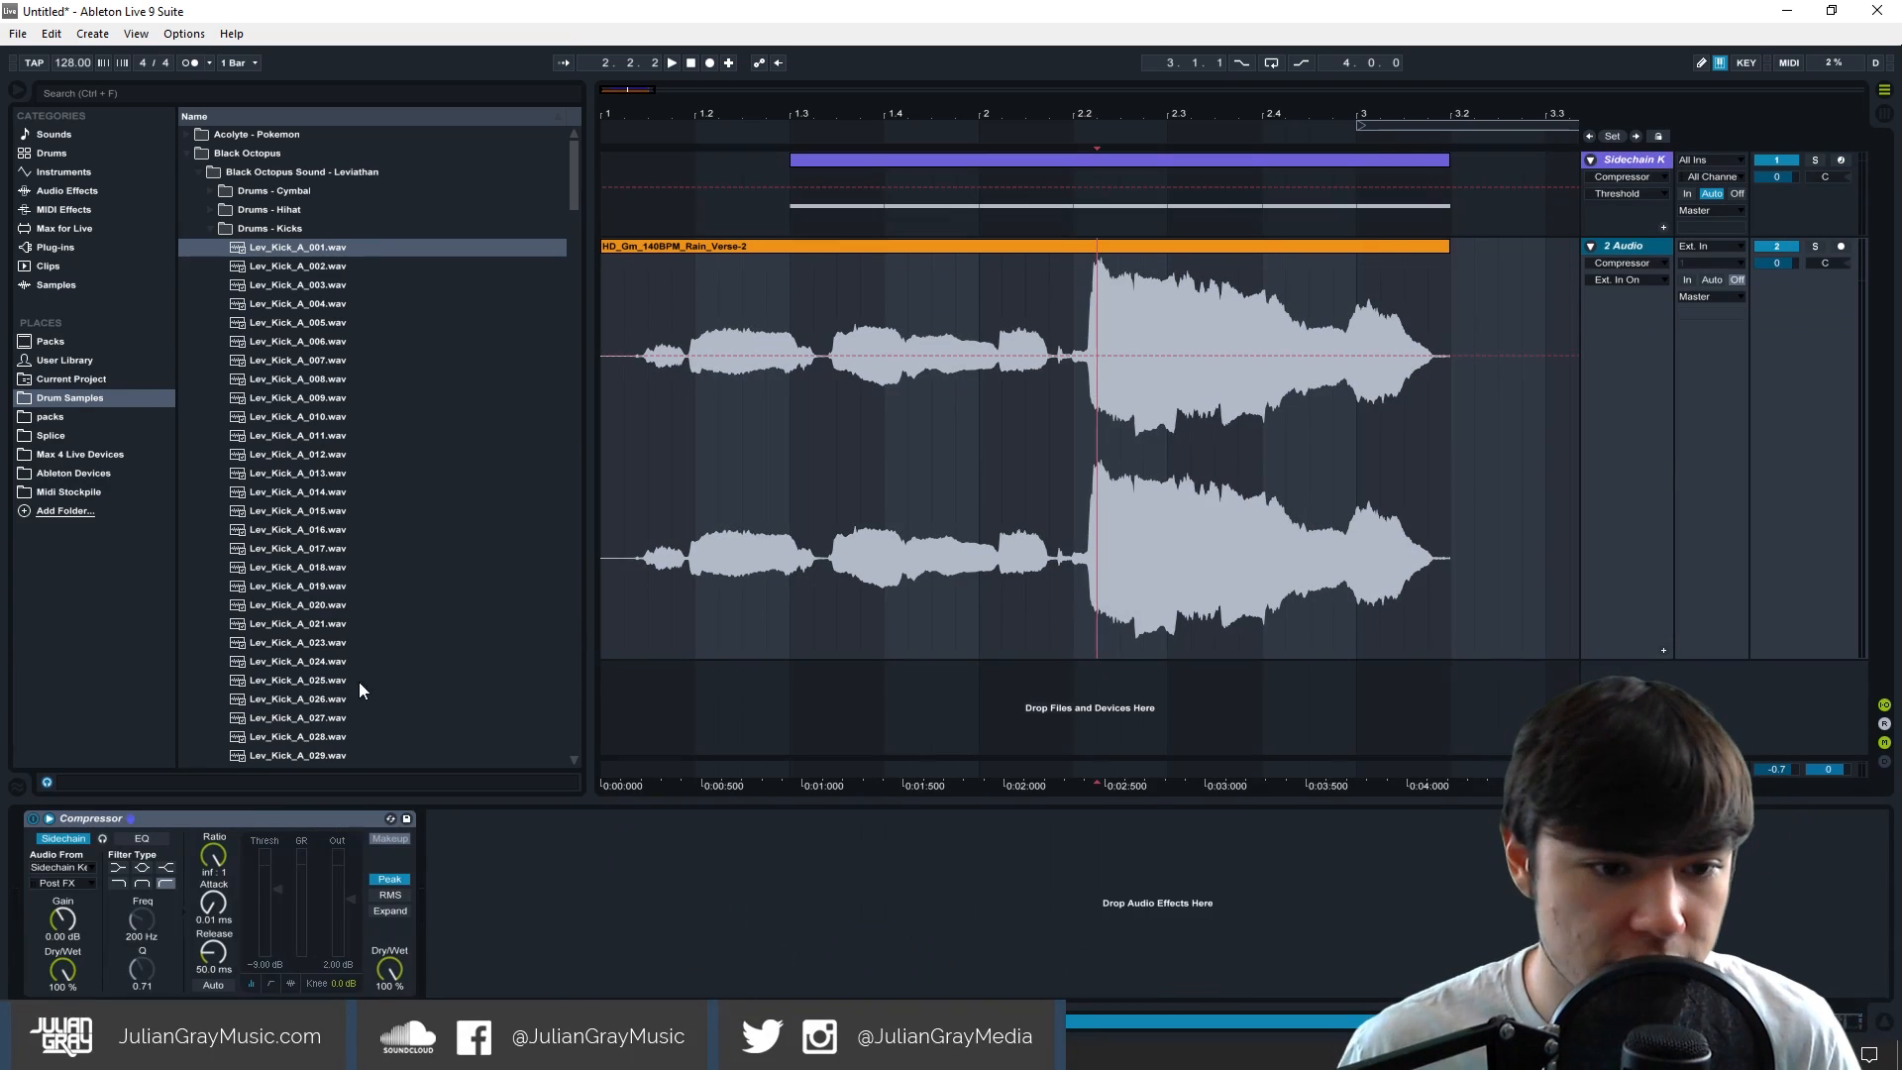
Compare the kick clip and the matching section of the vocal clip, along with both tracks' device chains.
drag(789, 200, 1453, 222)
click(1453, 220)
click(1062, 277)
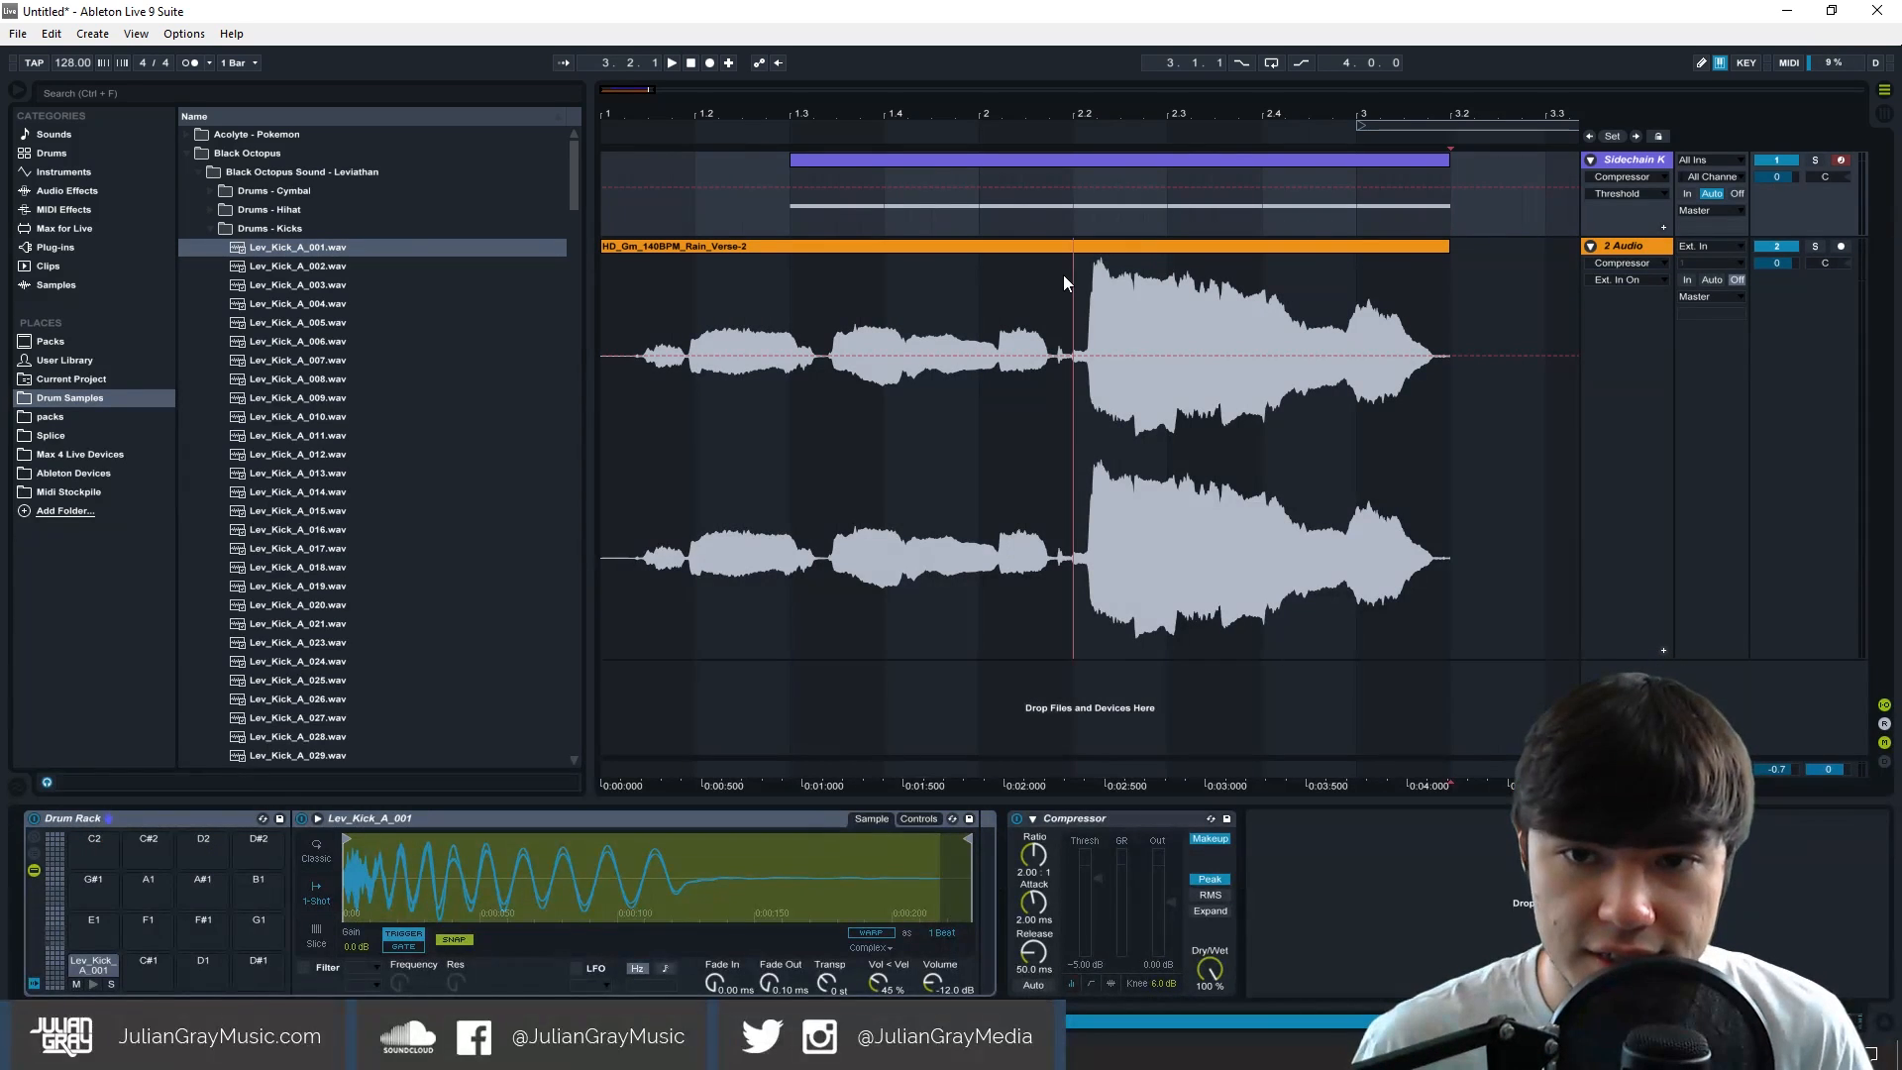
click(1062, 275)
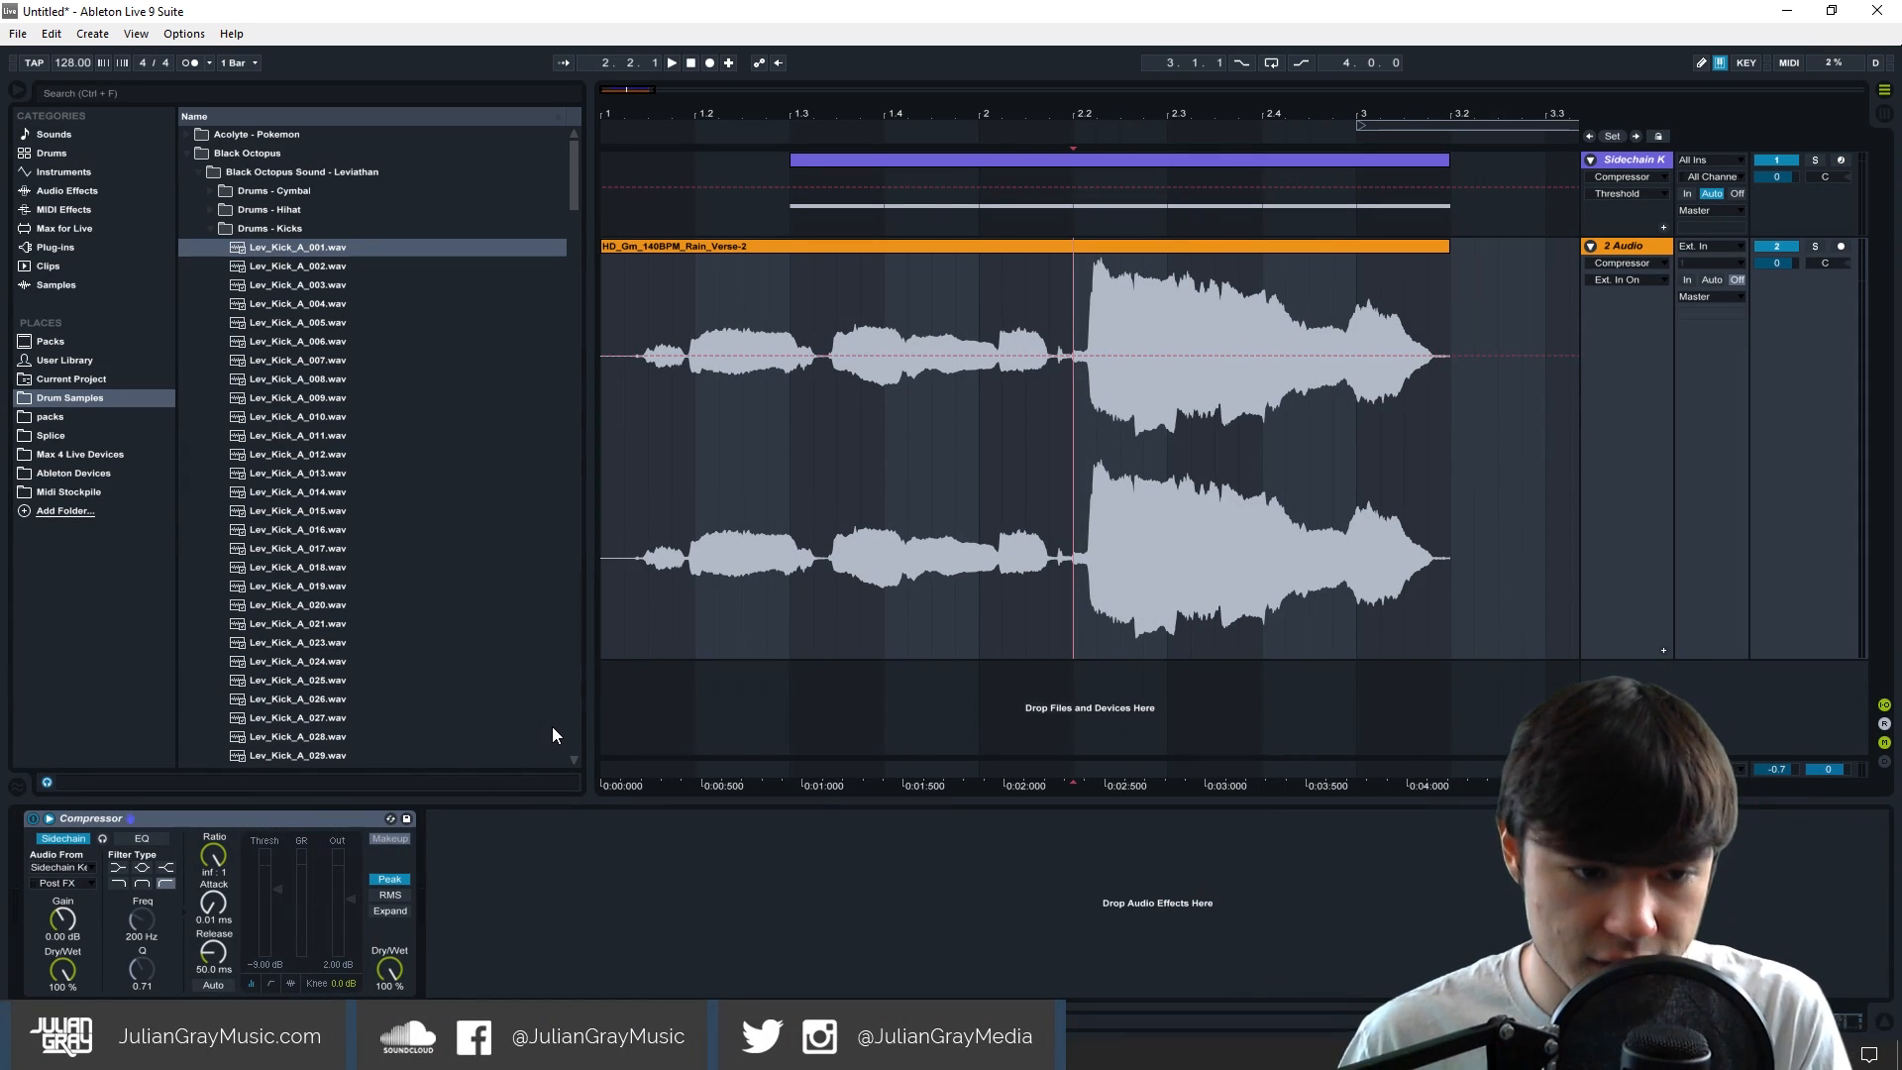
mouse_move(1075, 426)
mouse_down()
mouse_move(1242, 469)
mouse_move(1434, 444)
mouse_up()
click(1412, 434)
Play the kick and vocal together from 1.2.4 and again from 2.2, watching the vocal Compressor's meters.
click(768, 446)
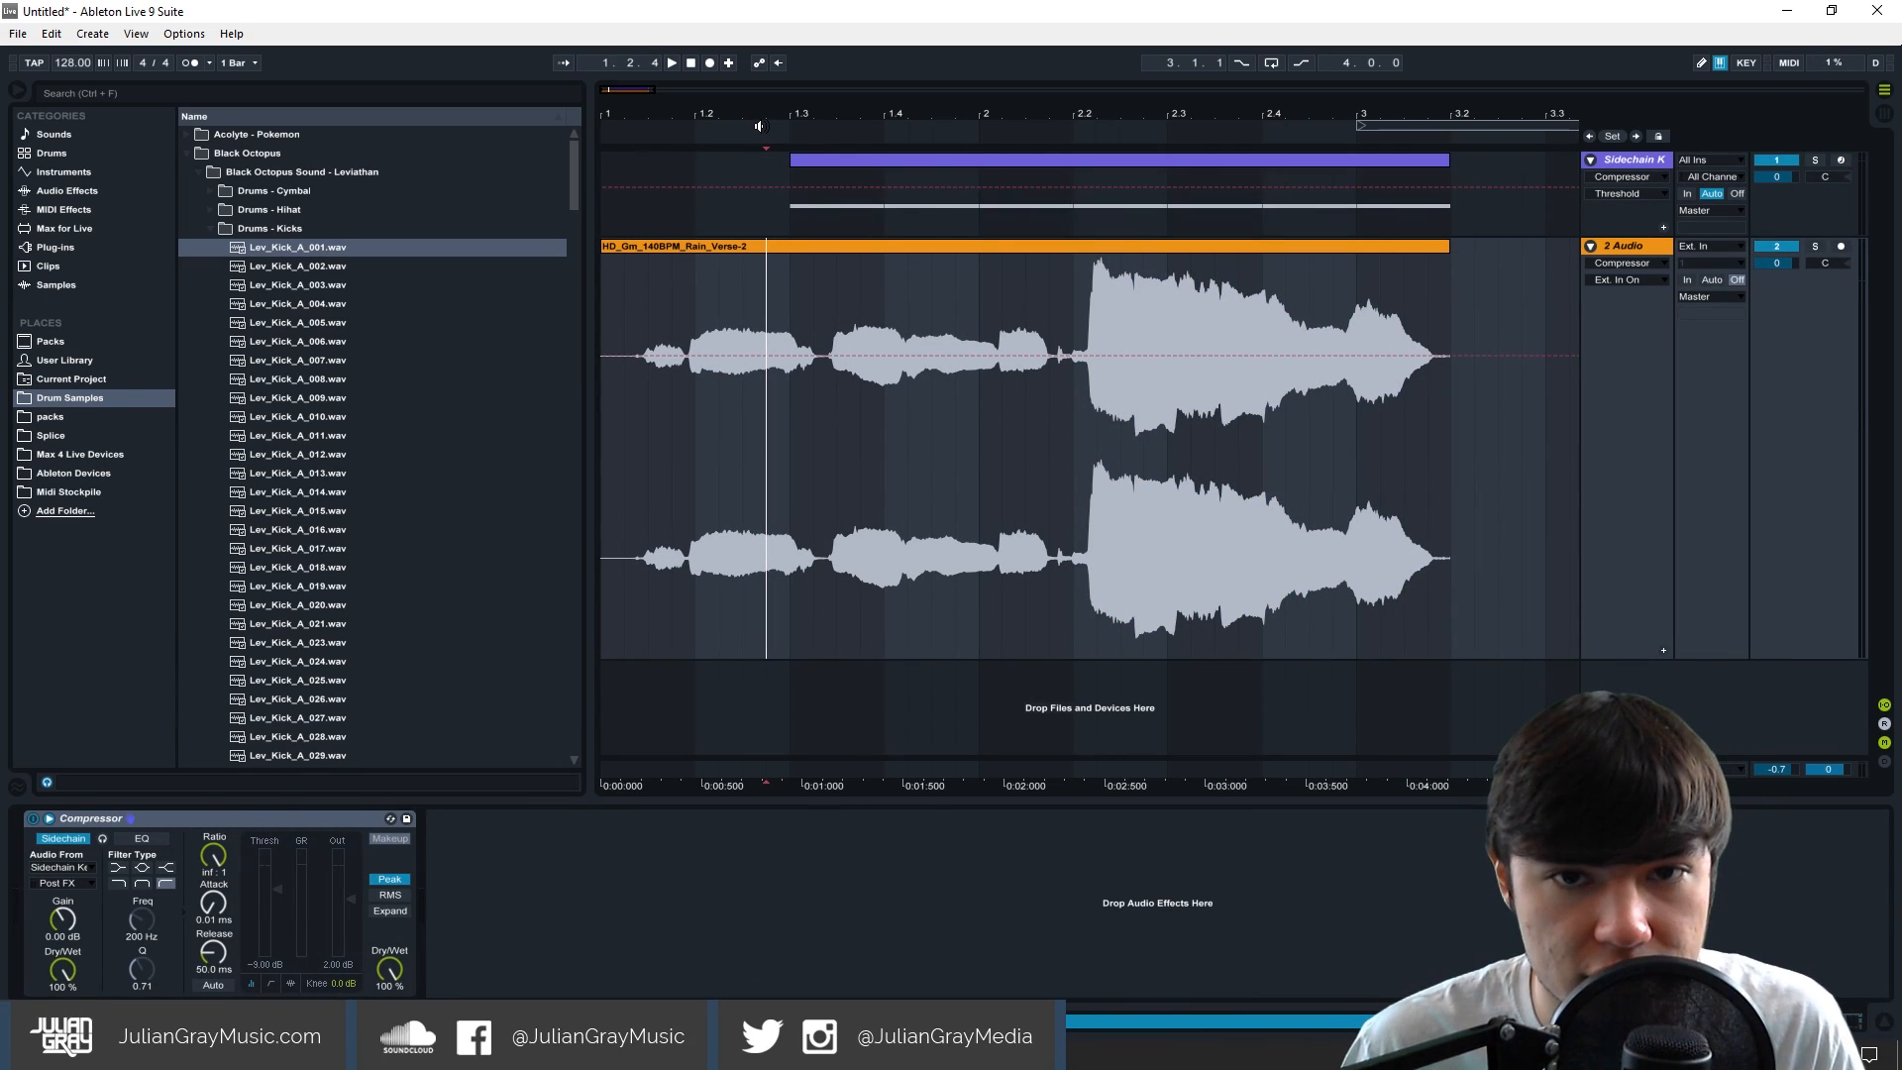
key(space)
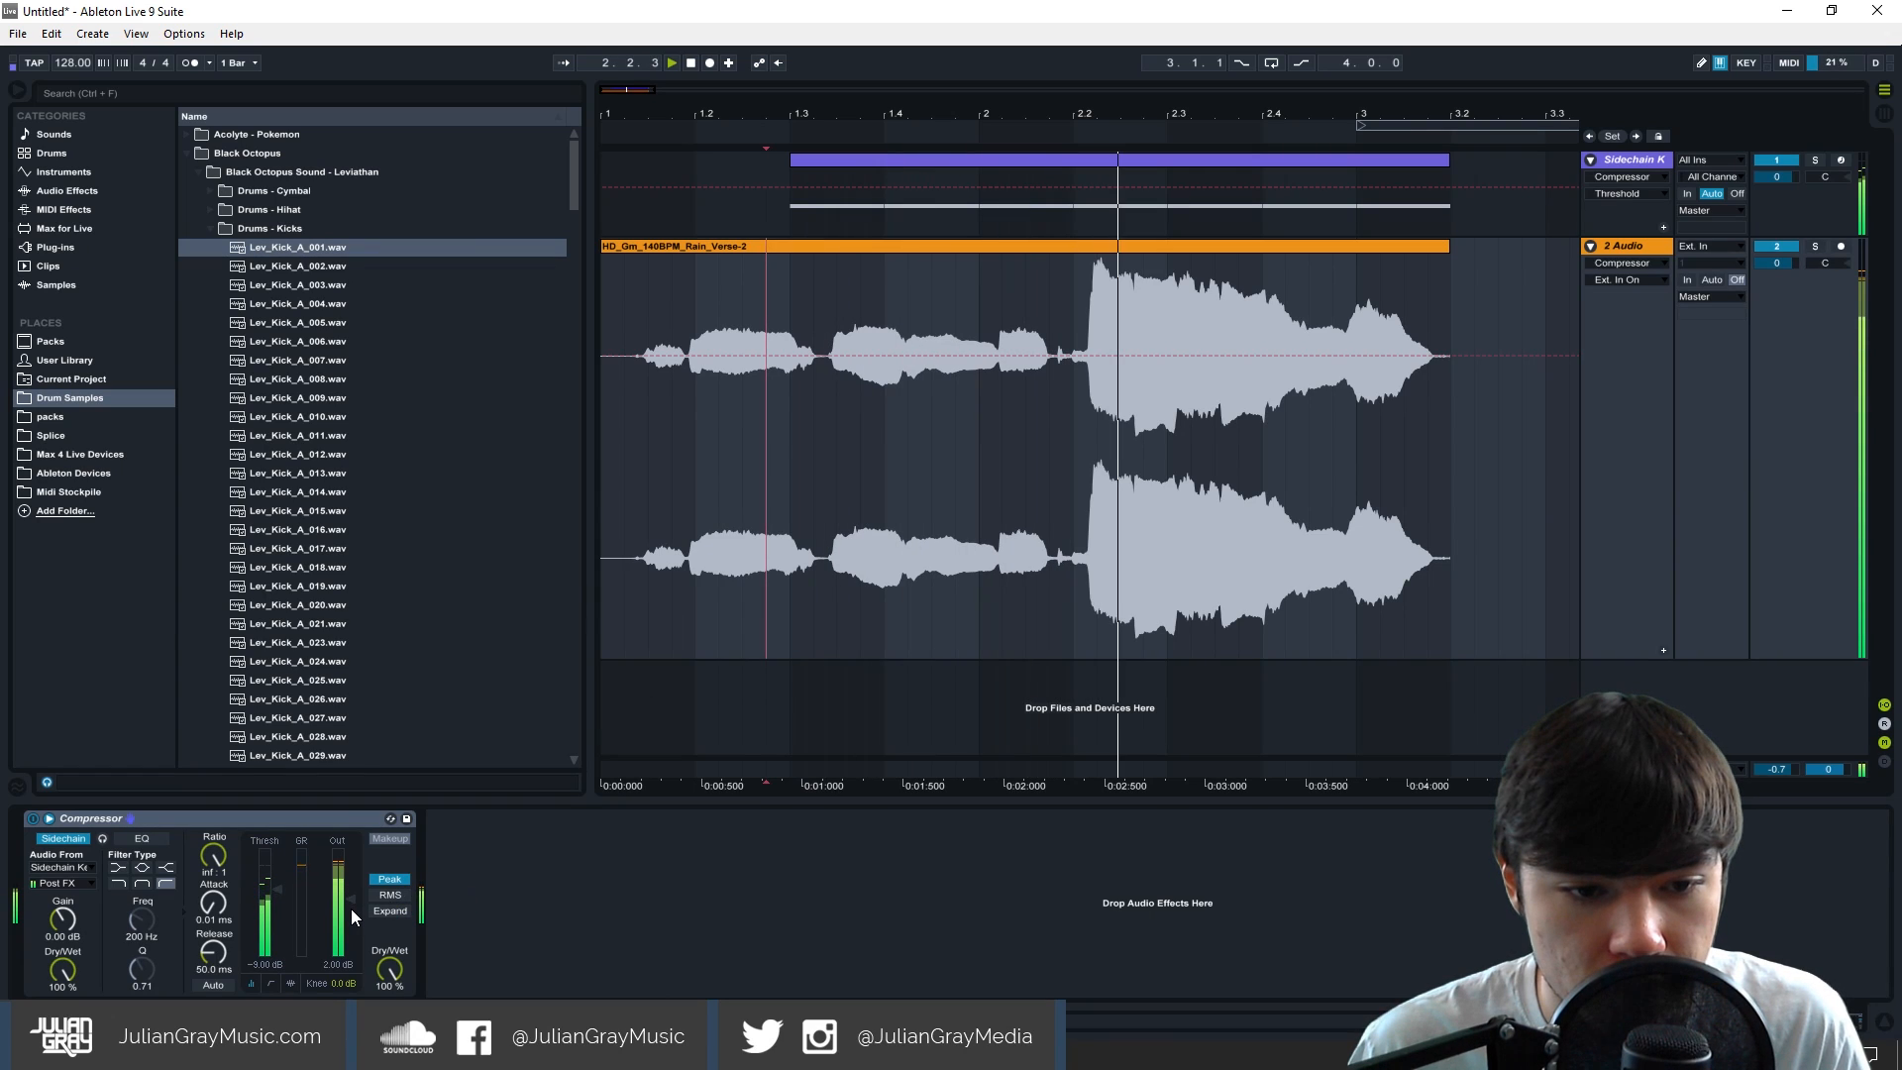
key(space)
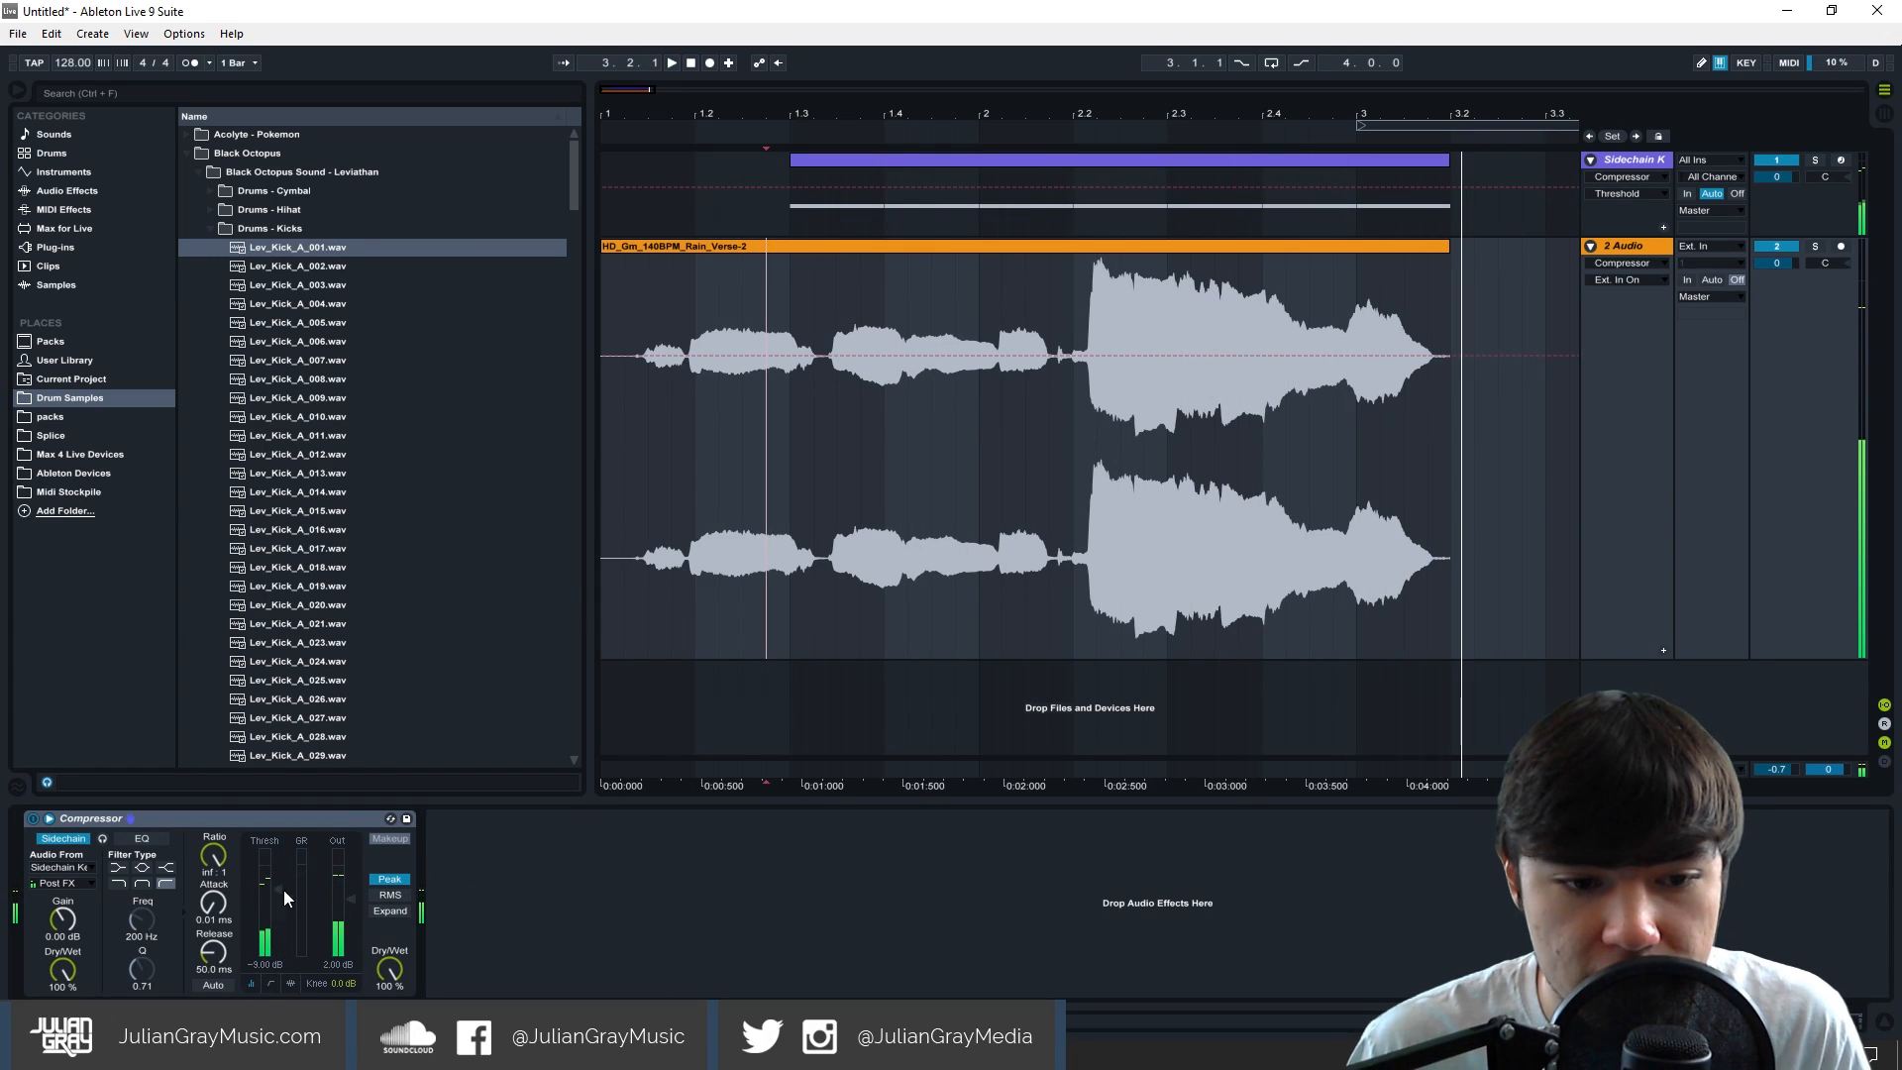
click(793, 200)
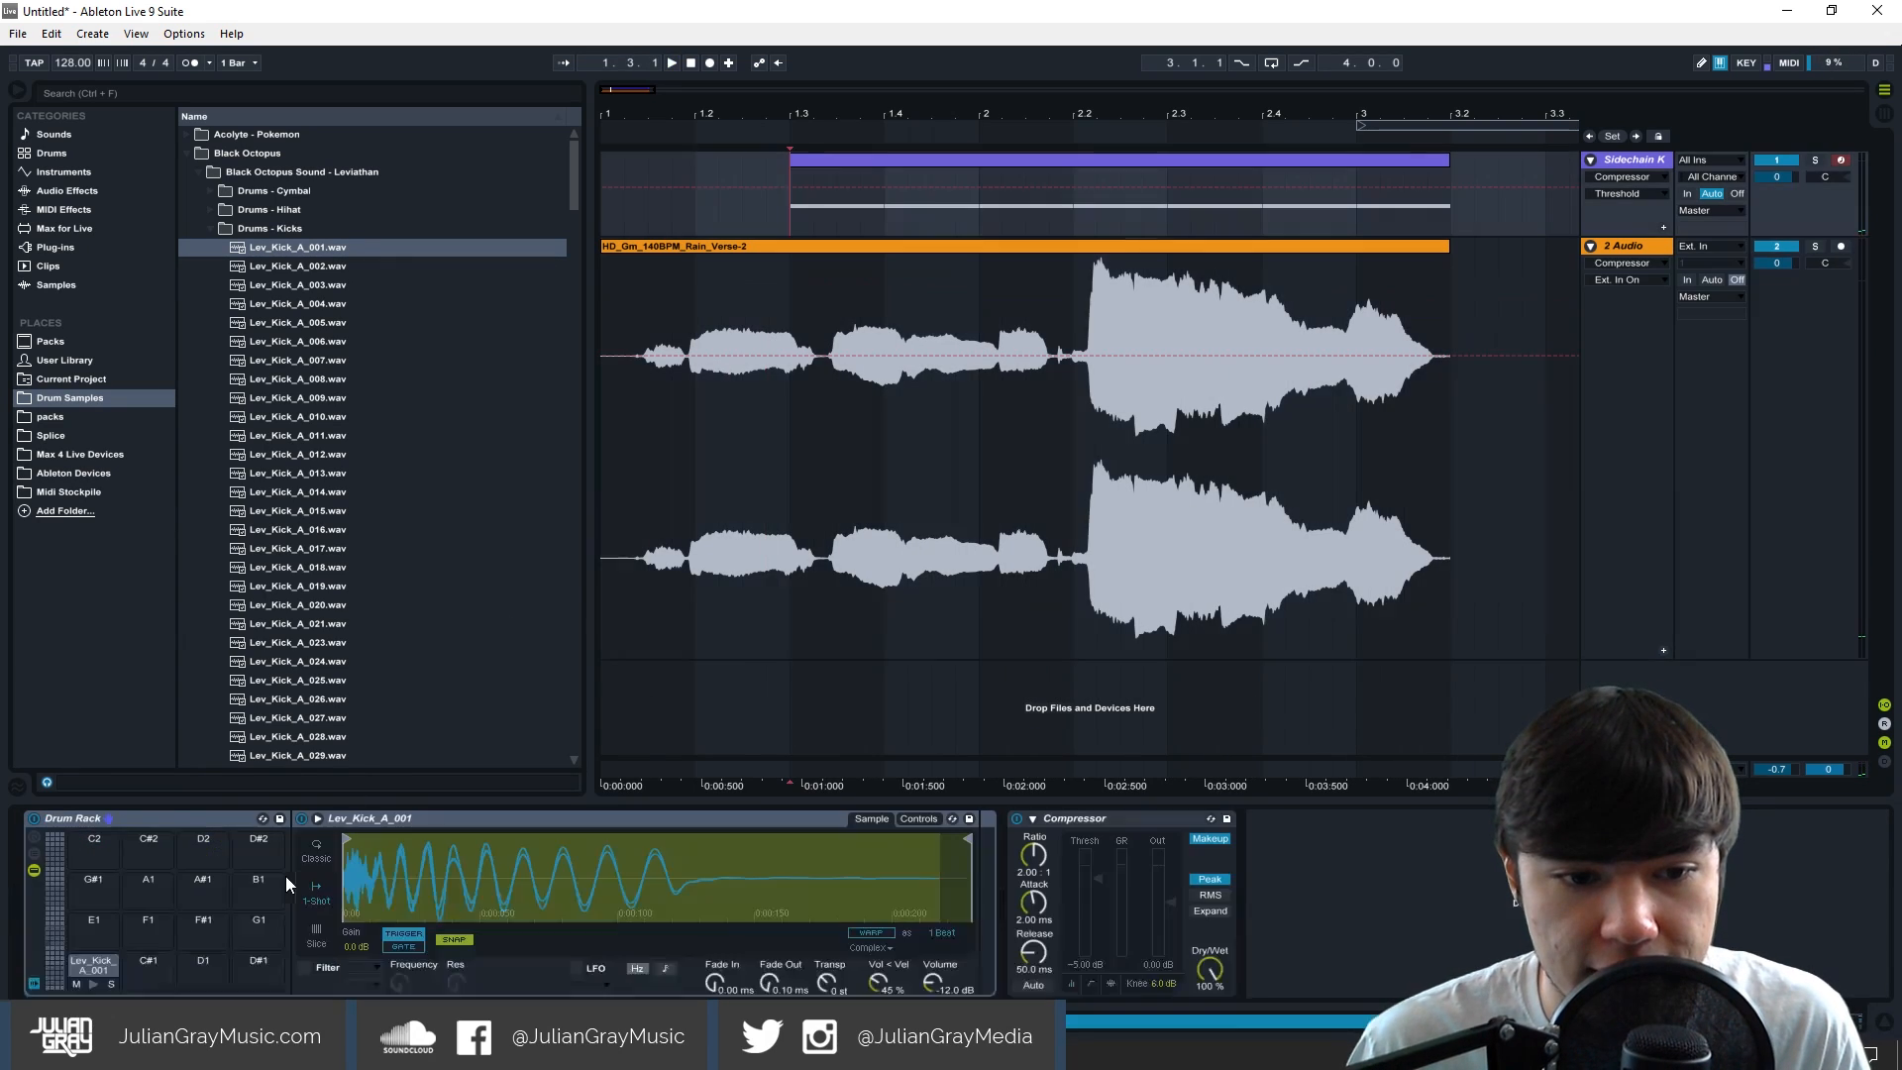
click(1084, 342)
key(space)
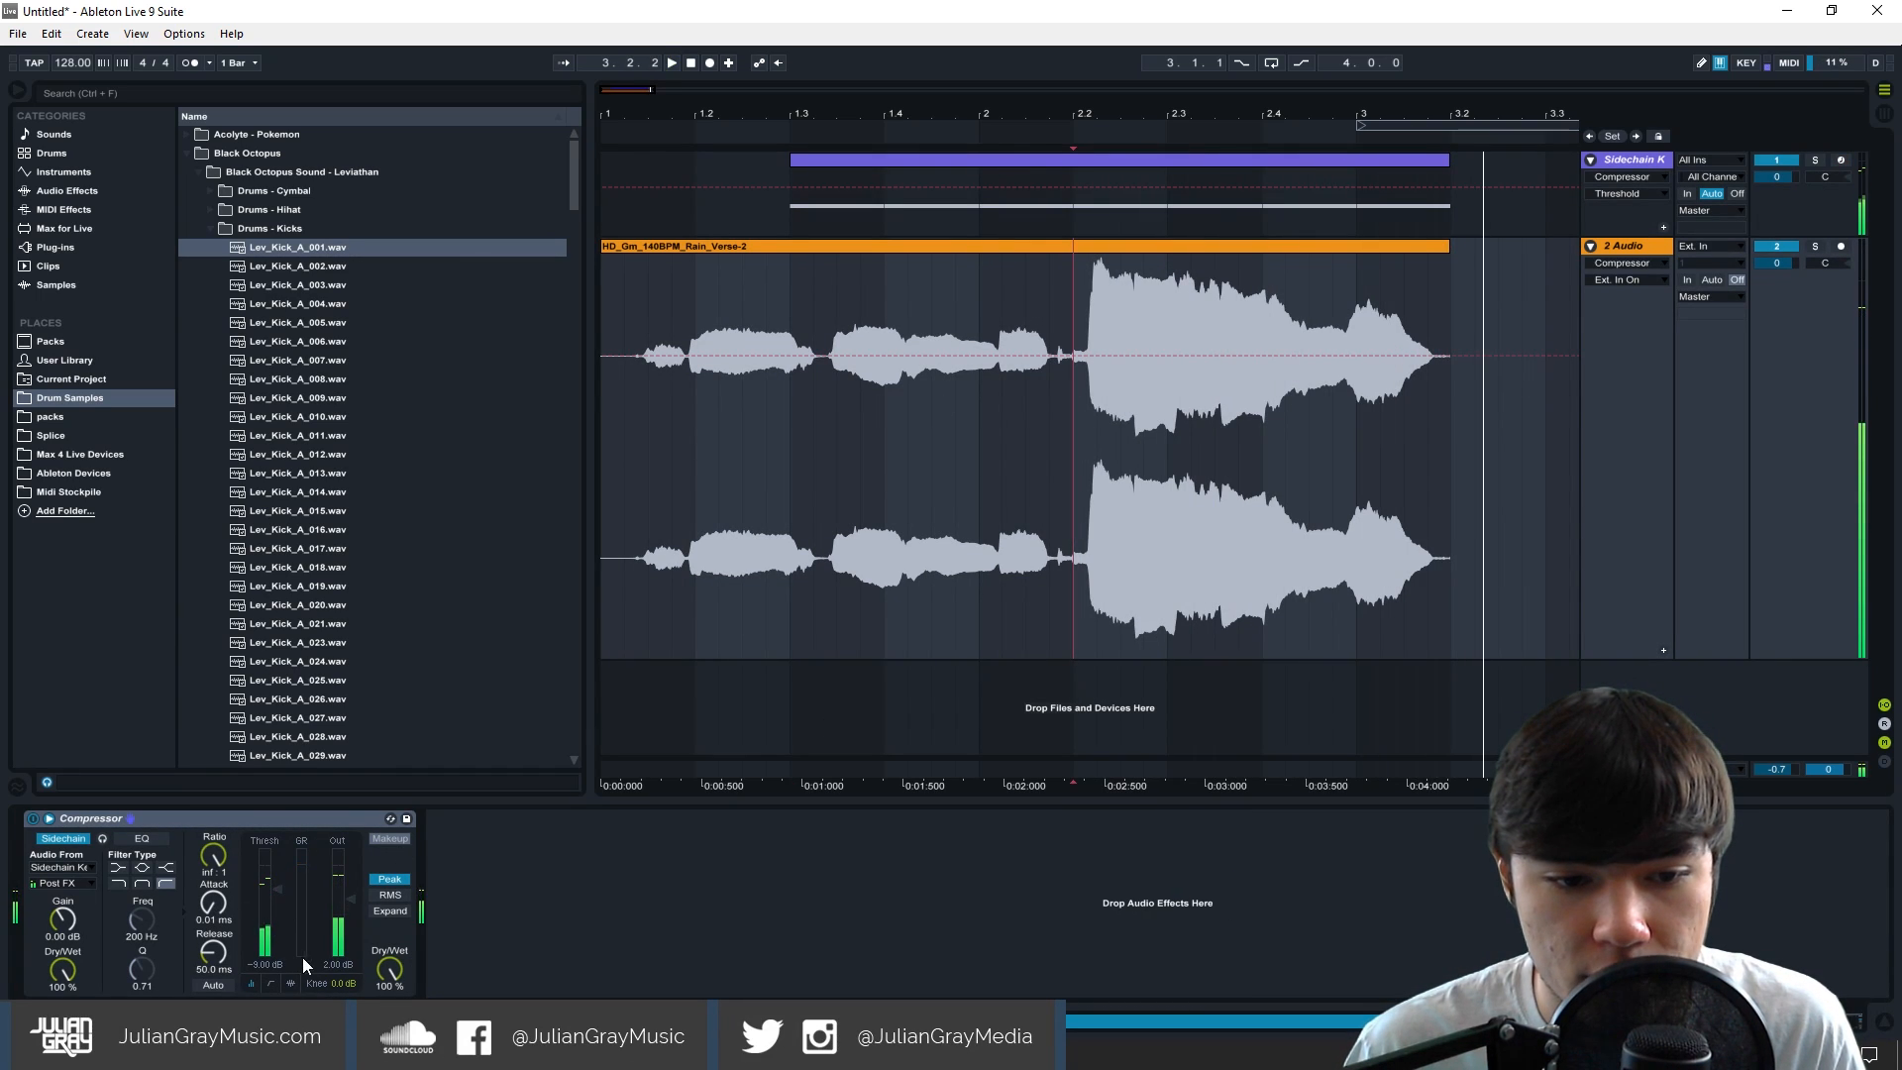
Switch the vocal Compressor to its activity view and play from 1.3 to watch the gain reduction curve.
click(291, 982)
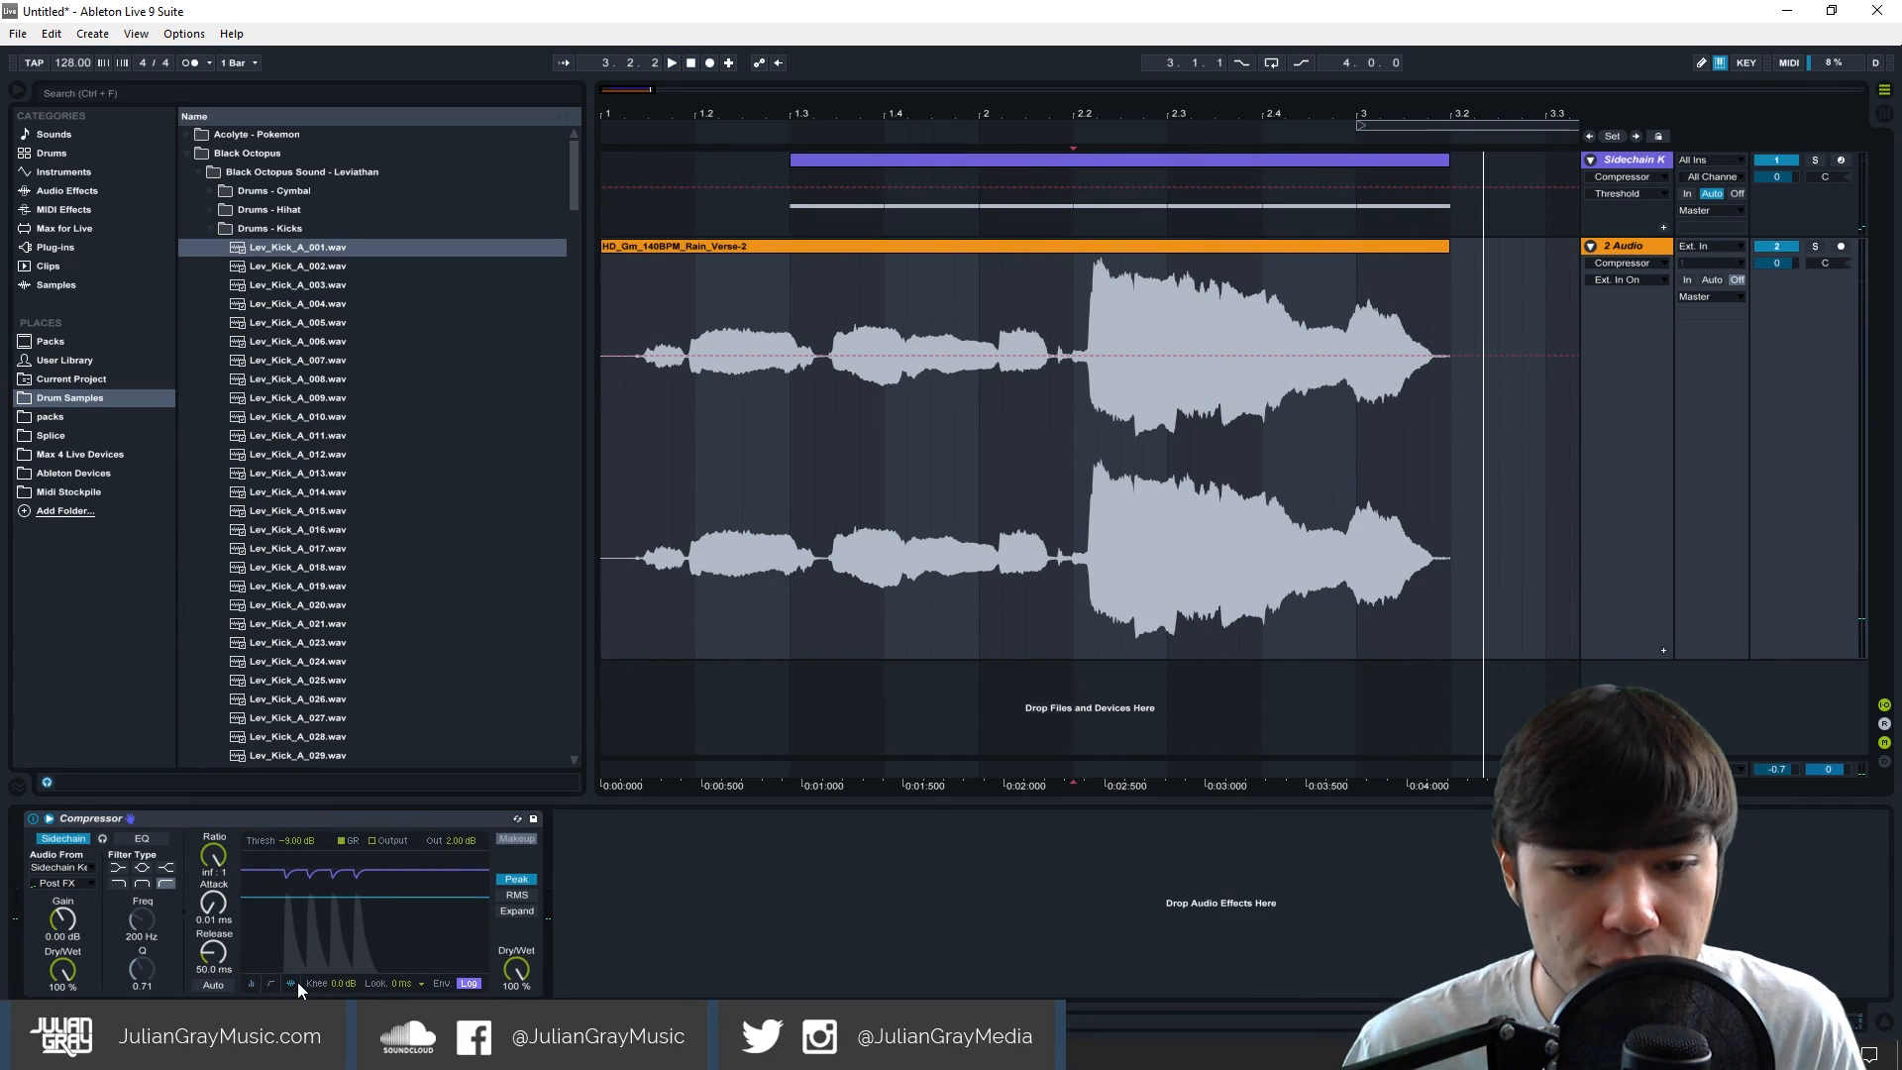
click(954, 361)
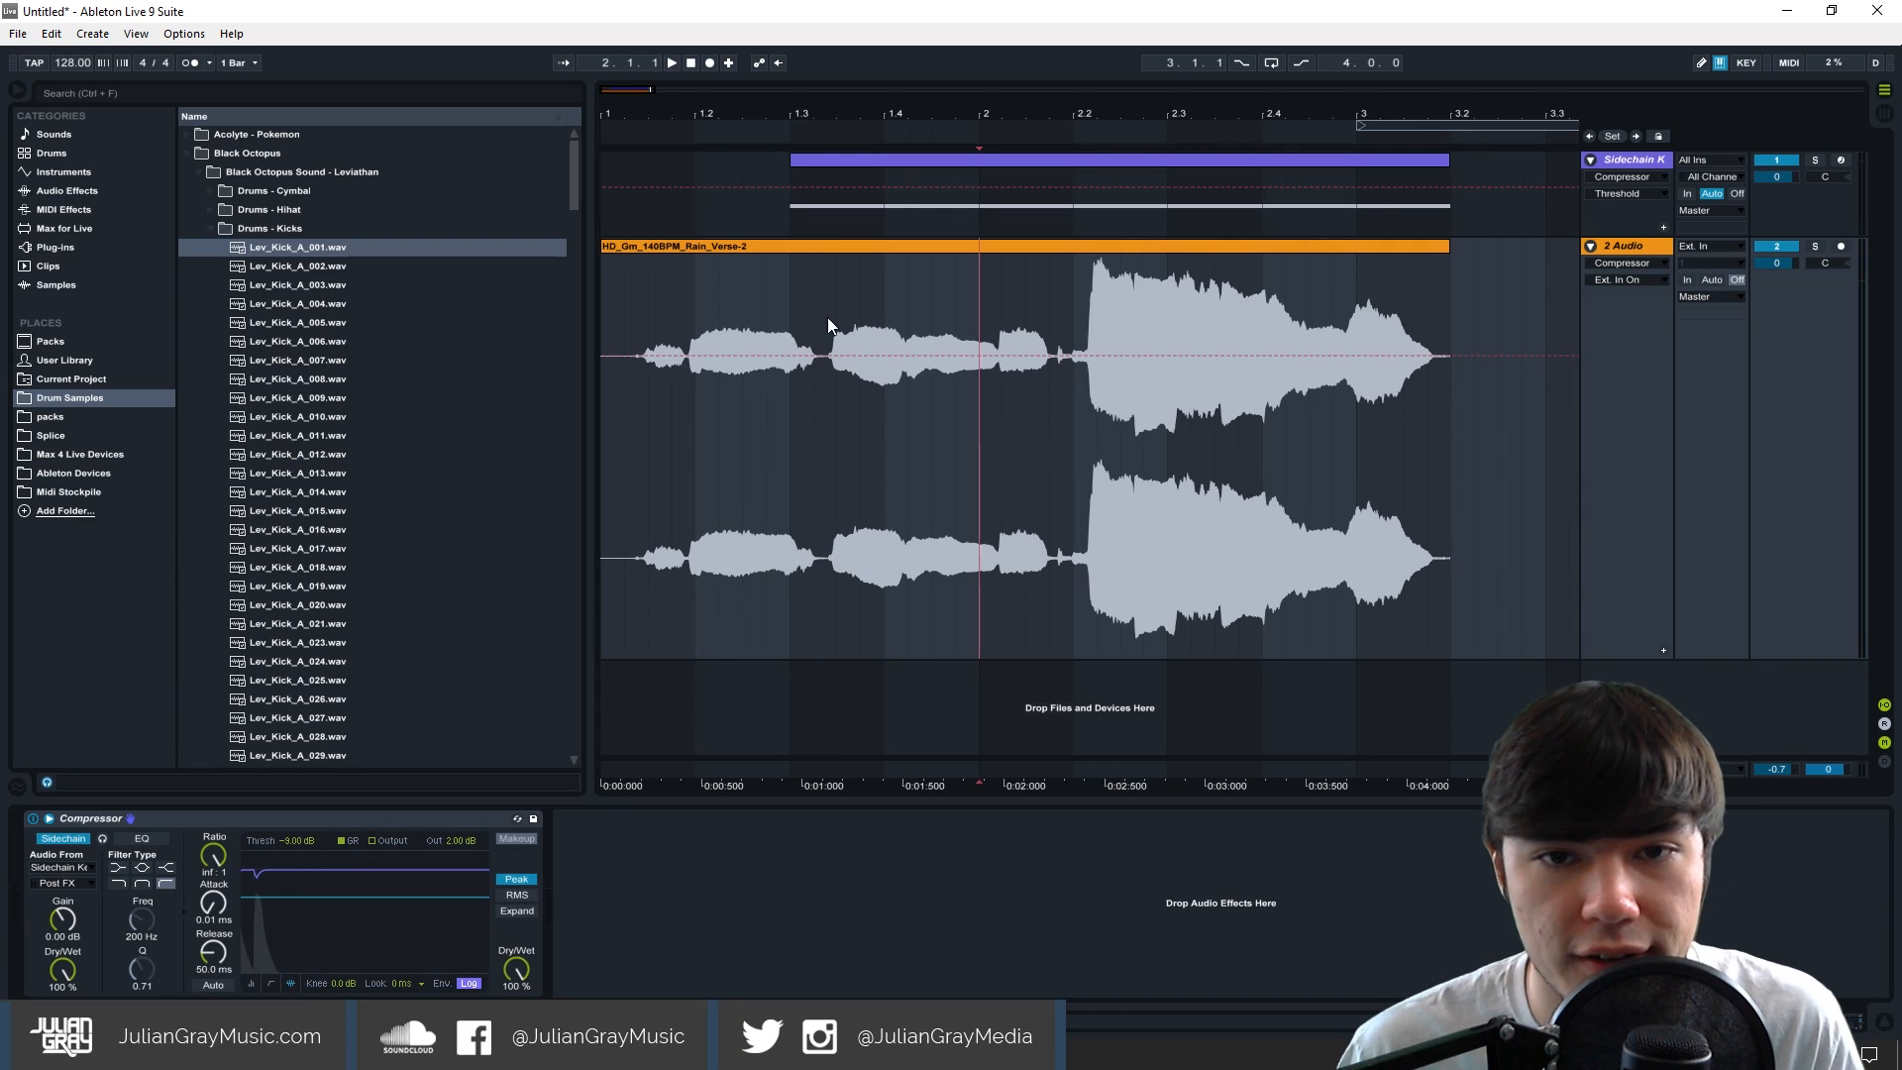
click(786, 317)
key(space)
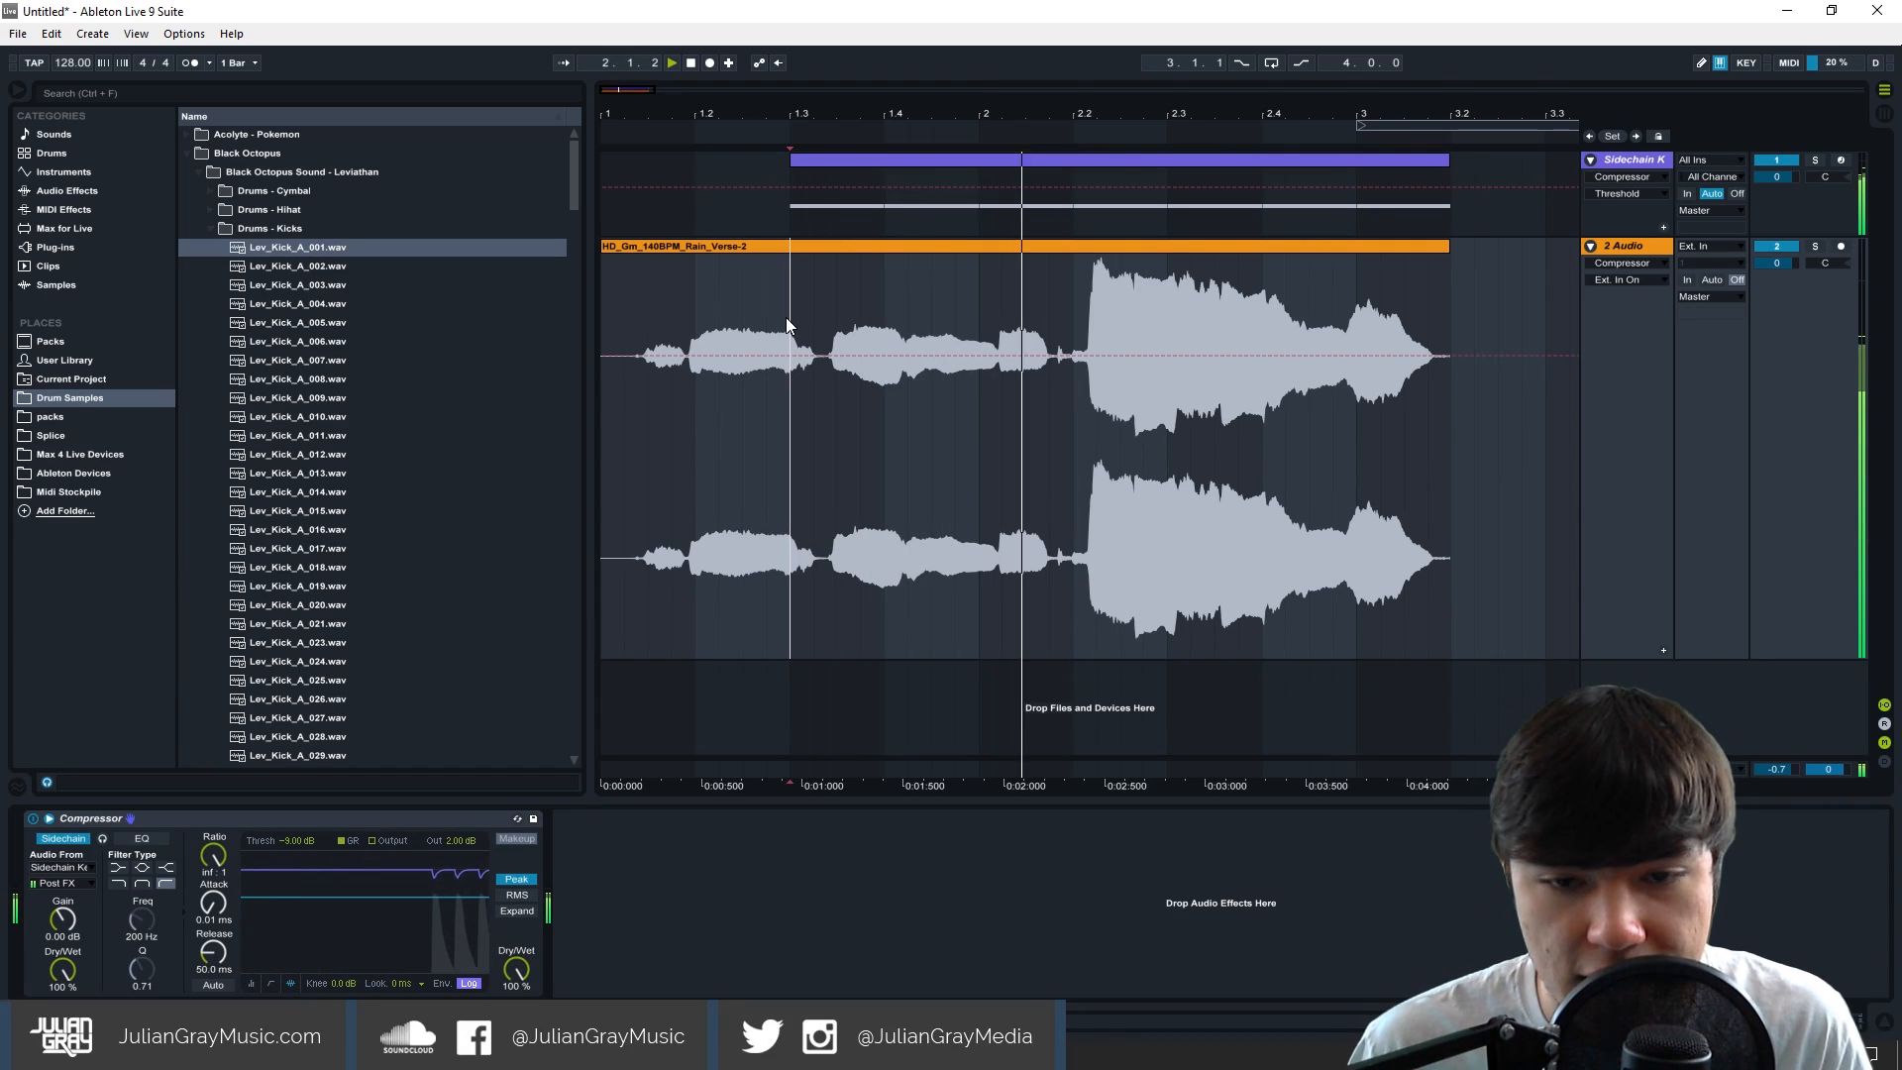
key(space)
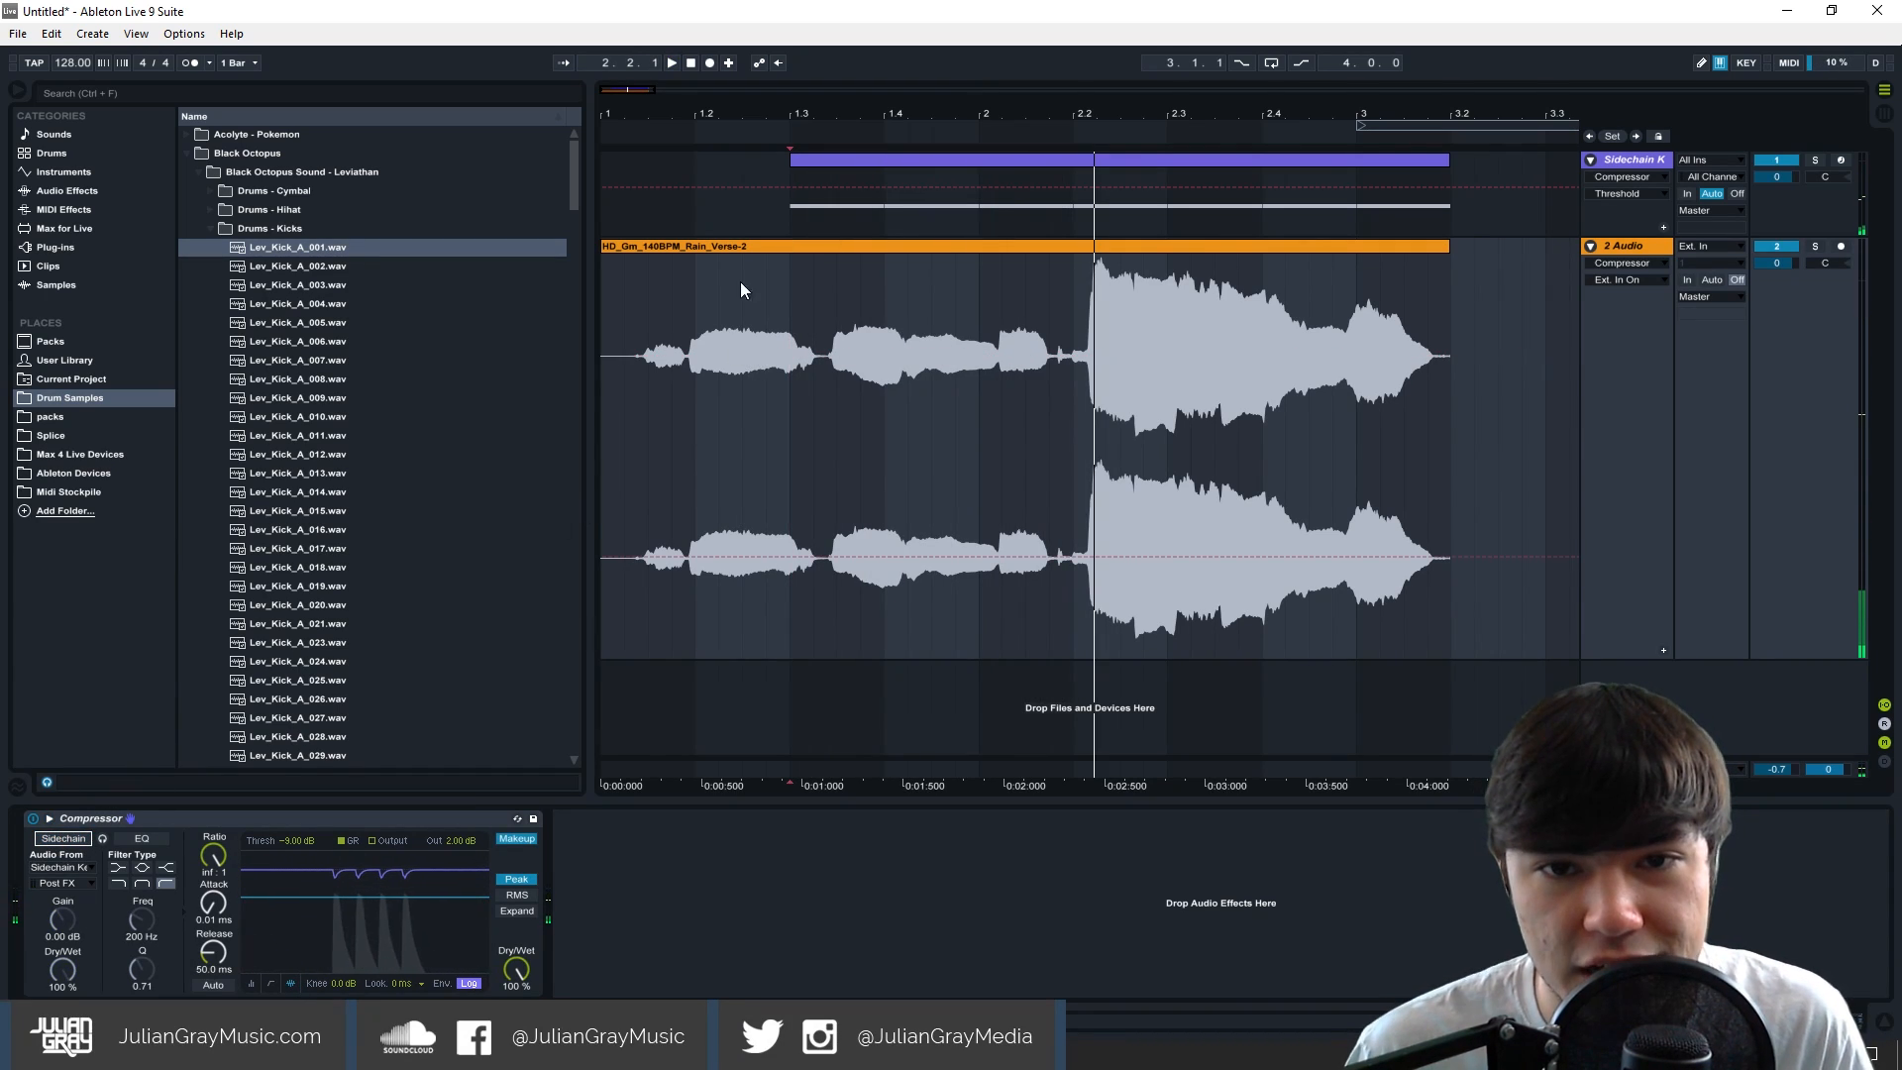
Audition the section with Sidechain off, then turn Sidechain back on and play from 1.3 for comparison.
key(space)
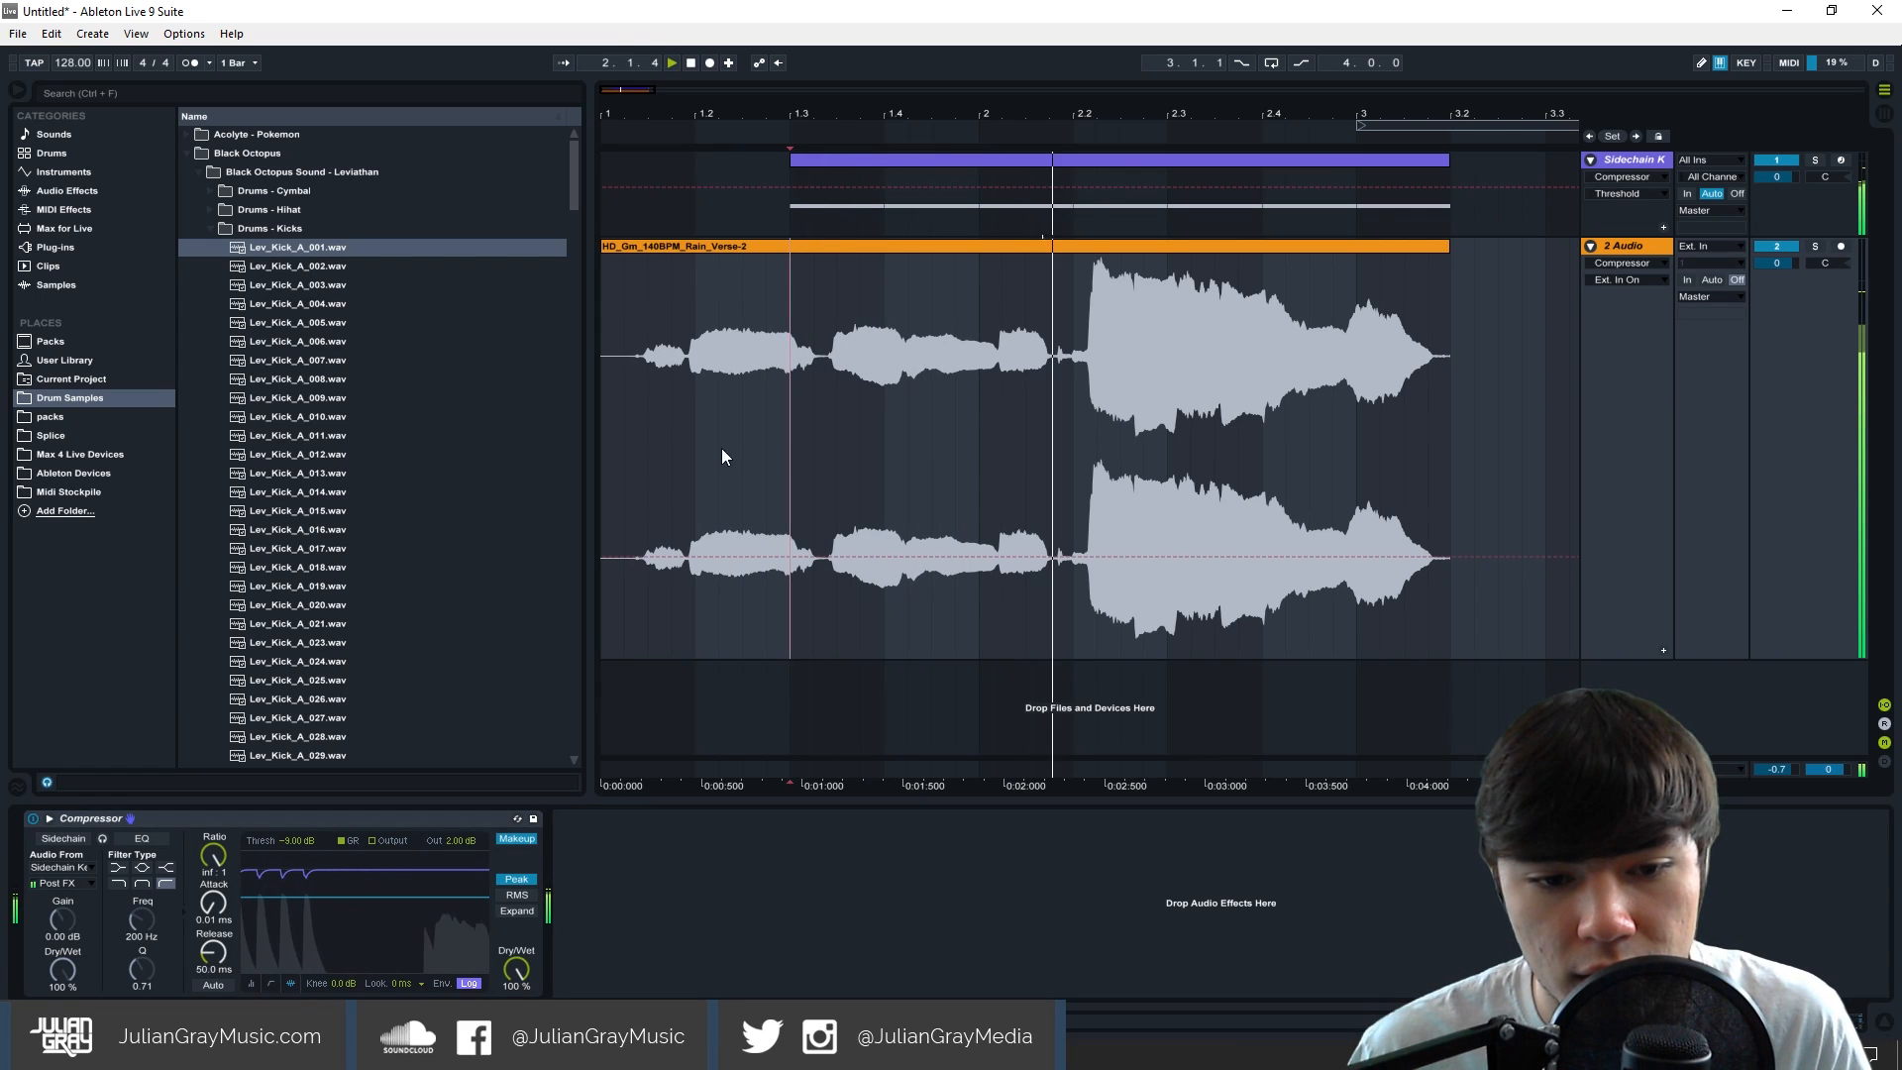
key(space)
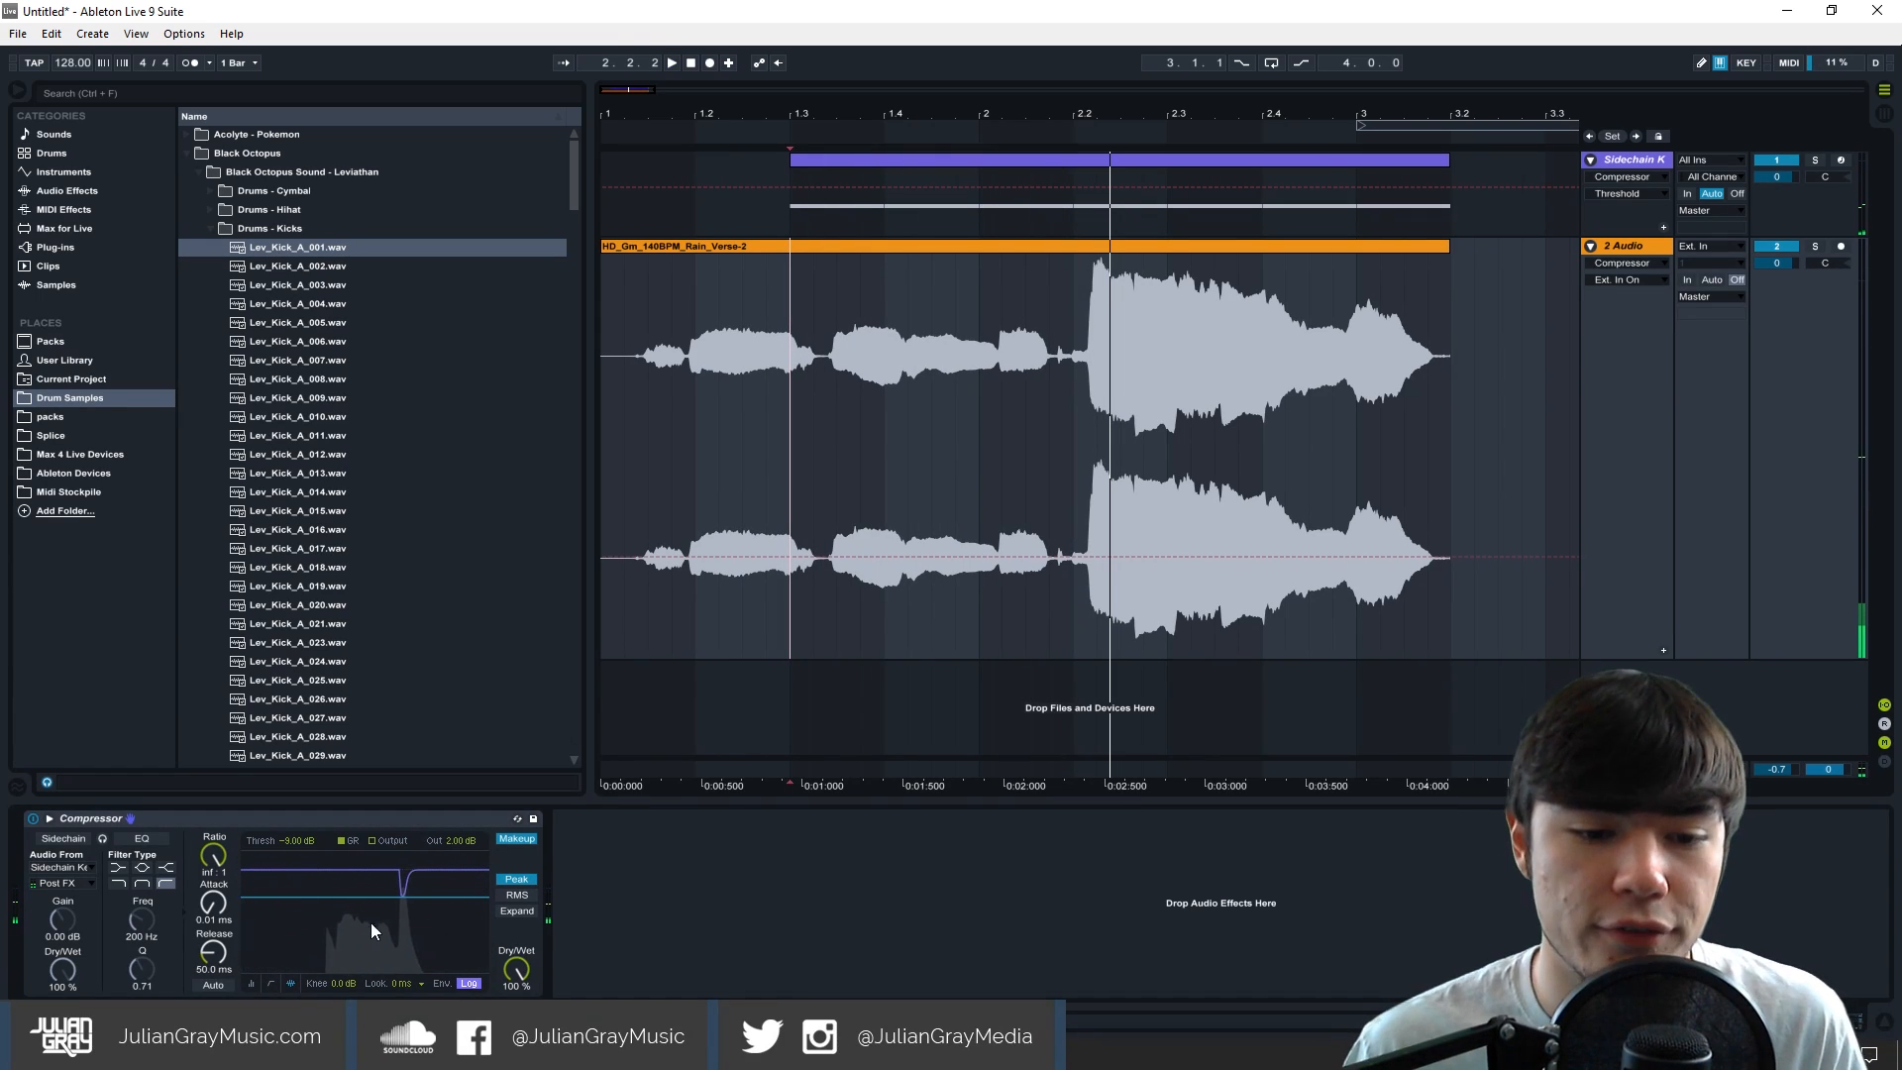
click(83, 840)
click(812, 309)
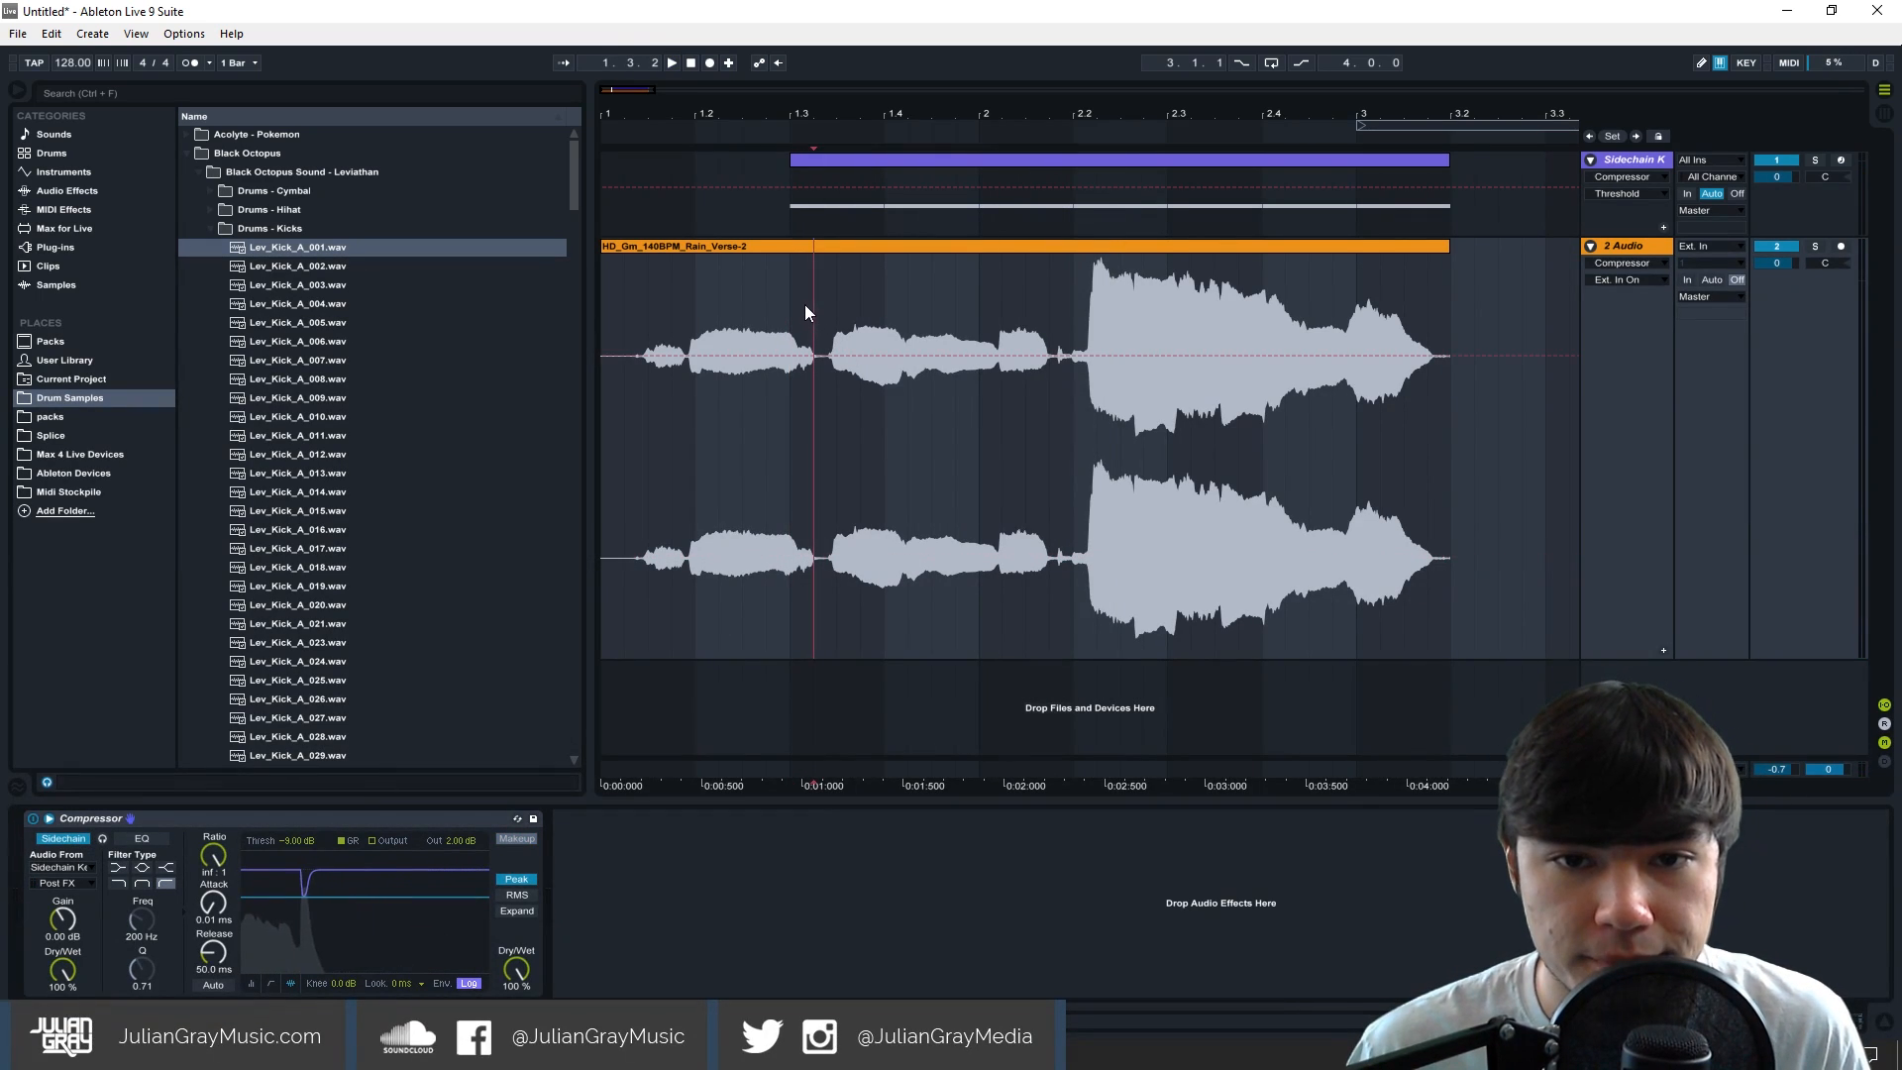
key(space)
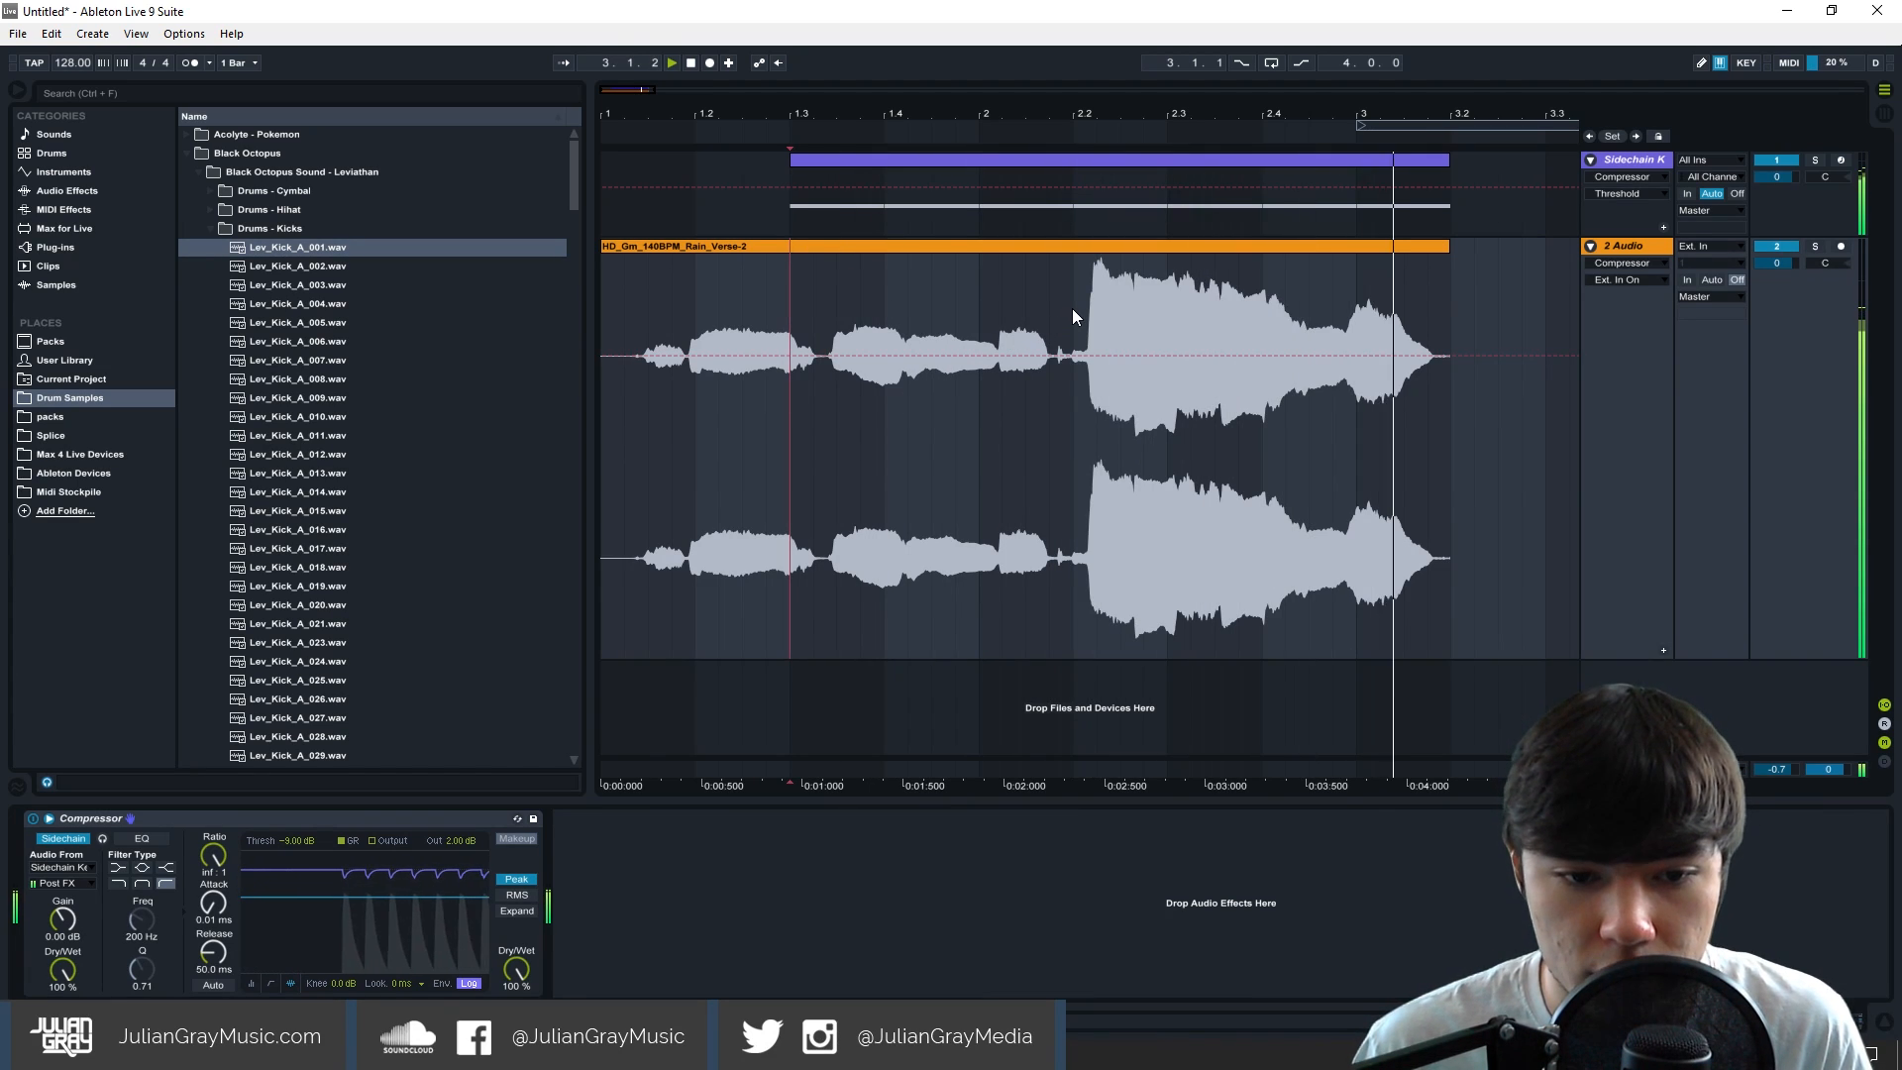
key(space)
Return the Compressor to its collapsed view and lower its threshold to -20 dB.
drag(437, 899, 437, 943)
click(794, 293)
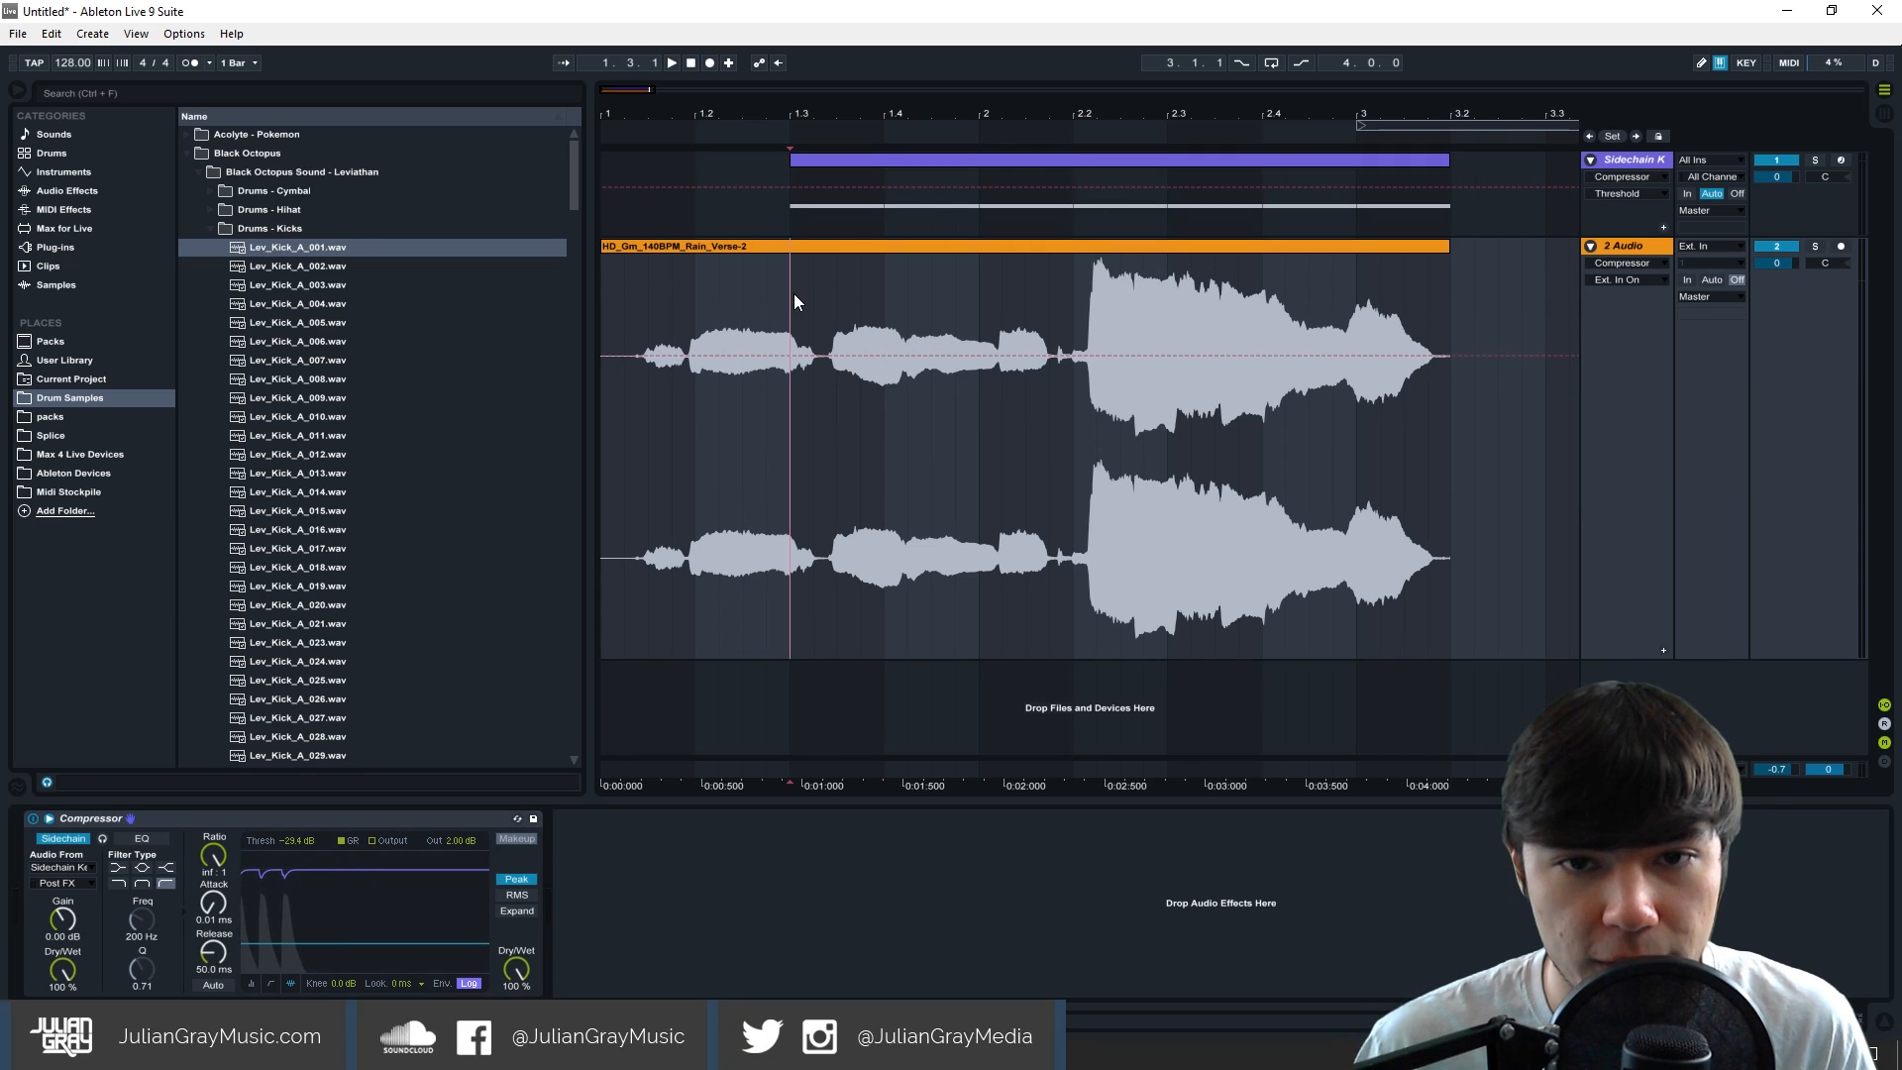
click(249, 986)
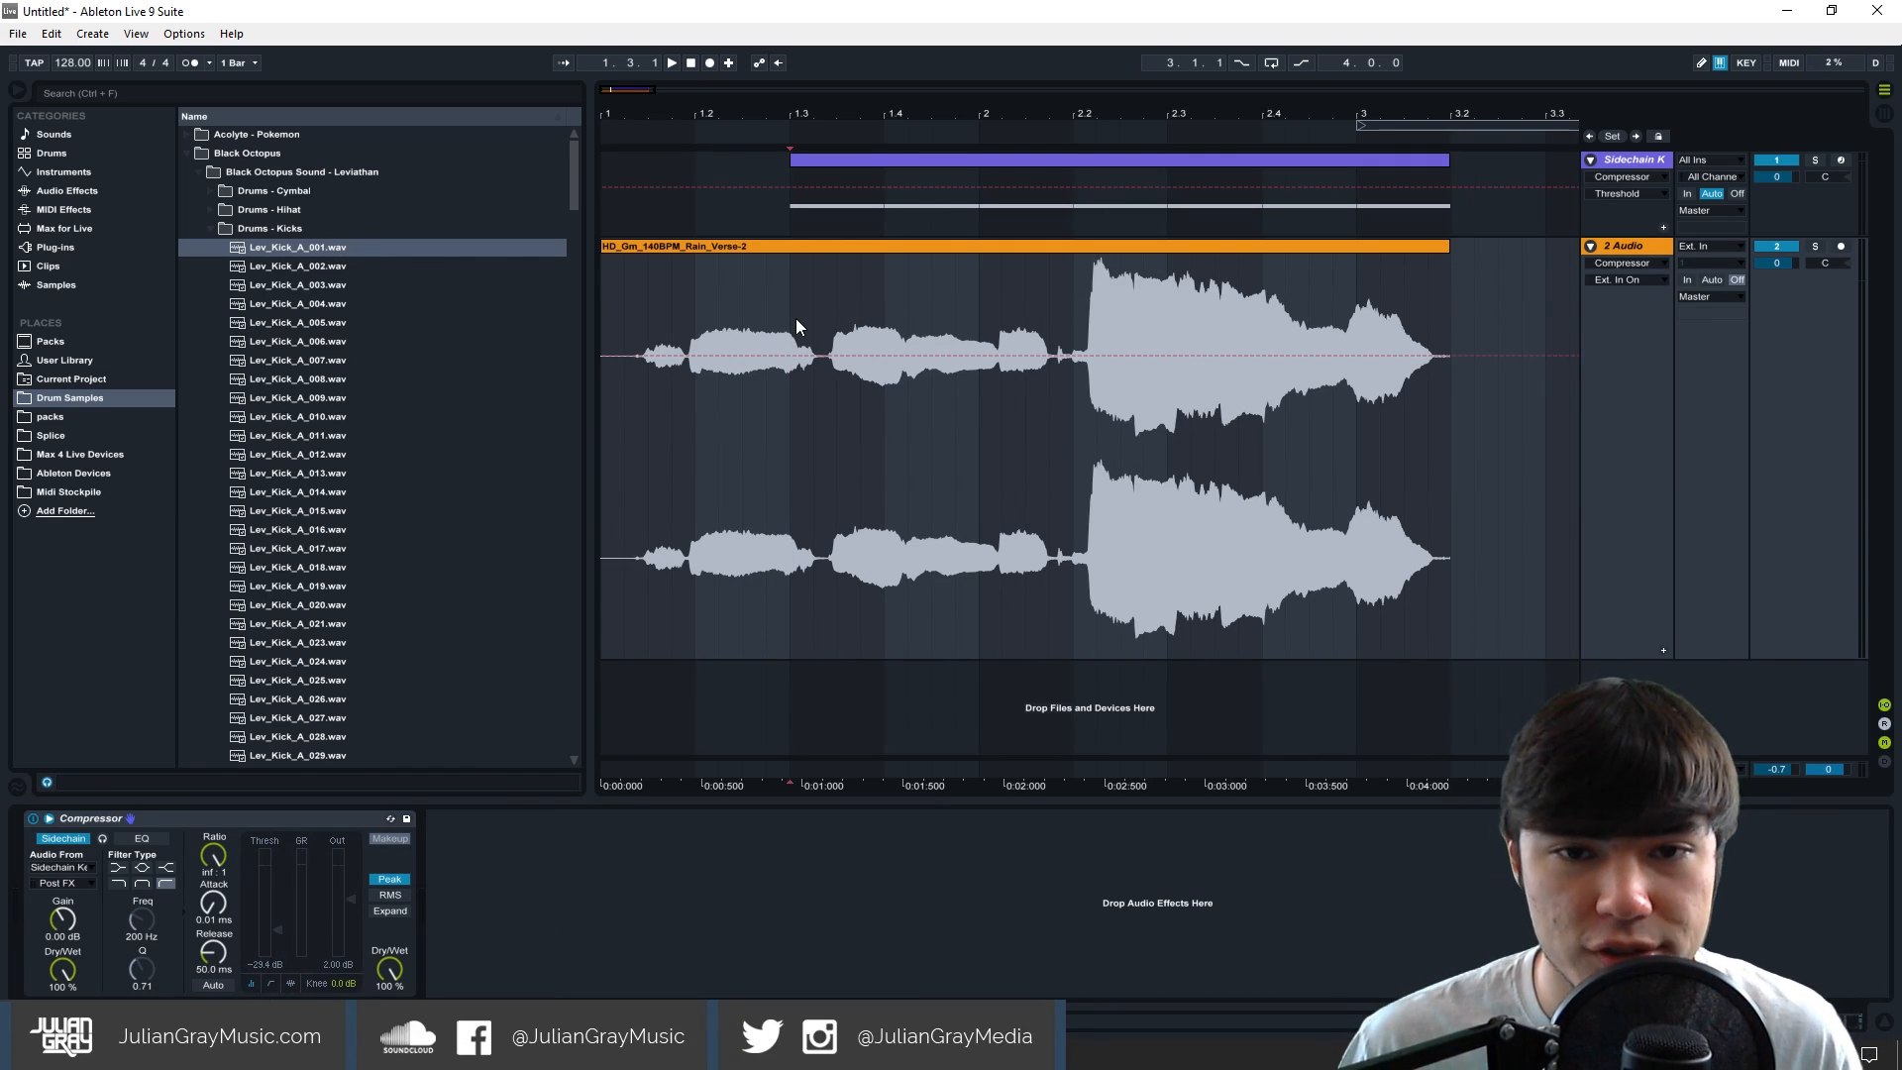
click(280, 927)
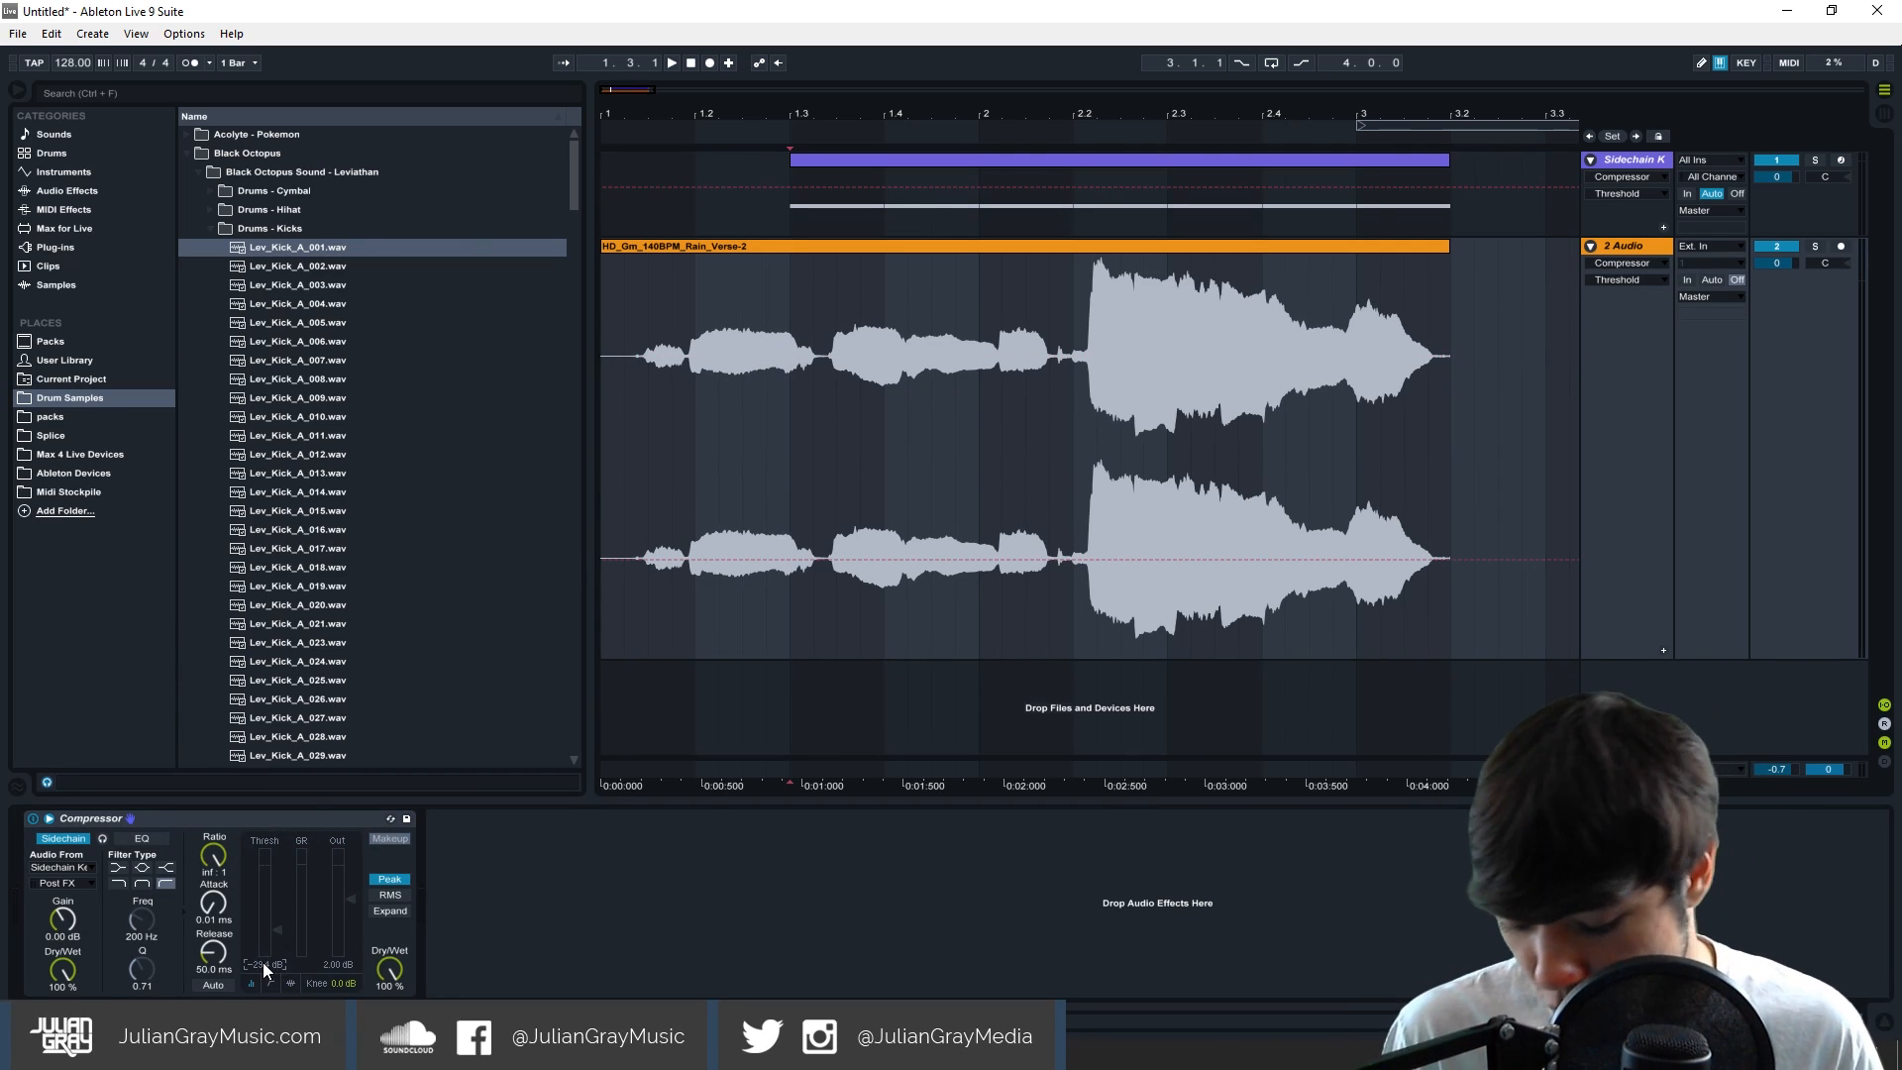
text(-20)
key(Return)
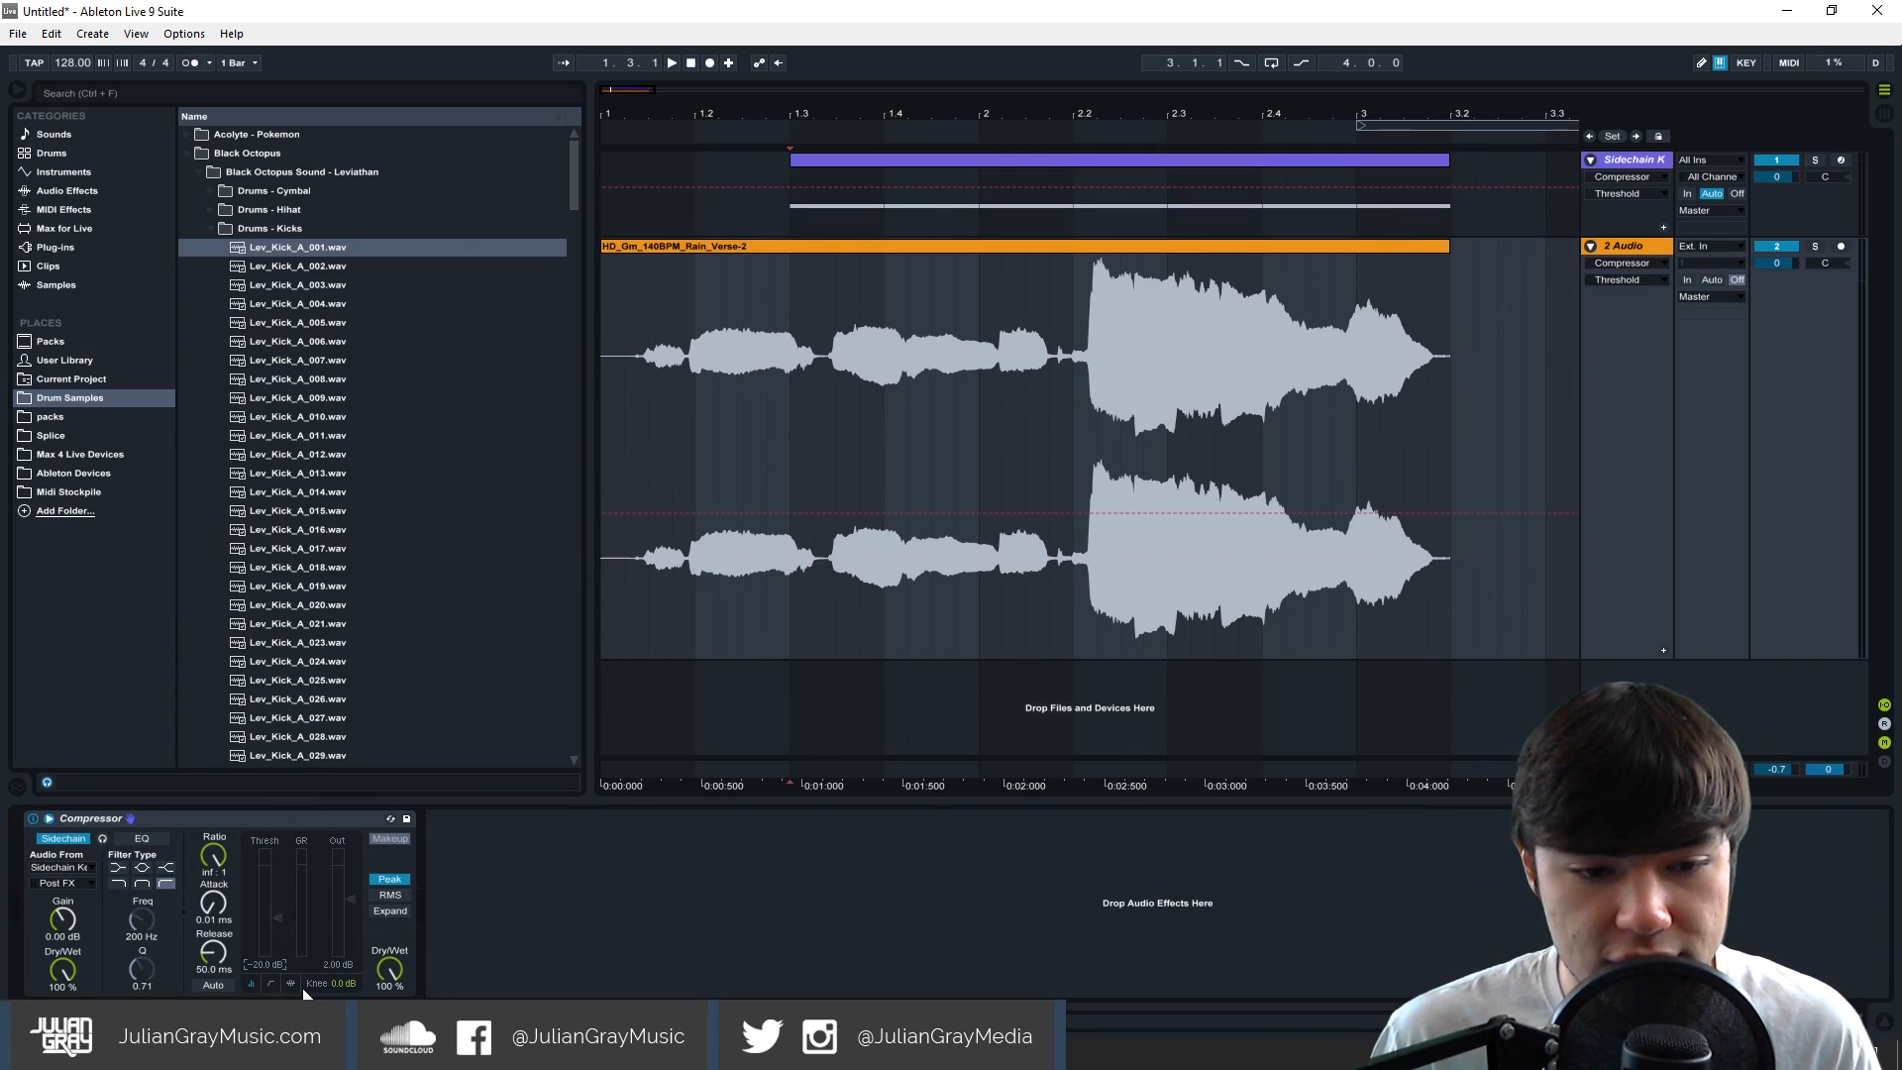
Show the Compressor's activity view and play from 1.3 to examine the gain reduction on each kick.
click(290, 984)
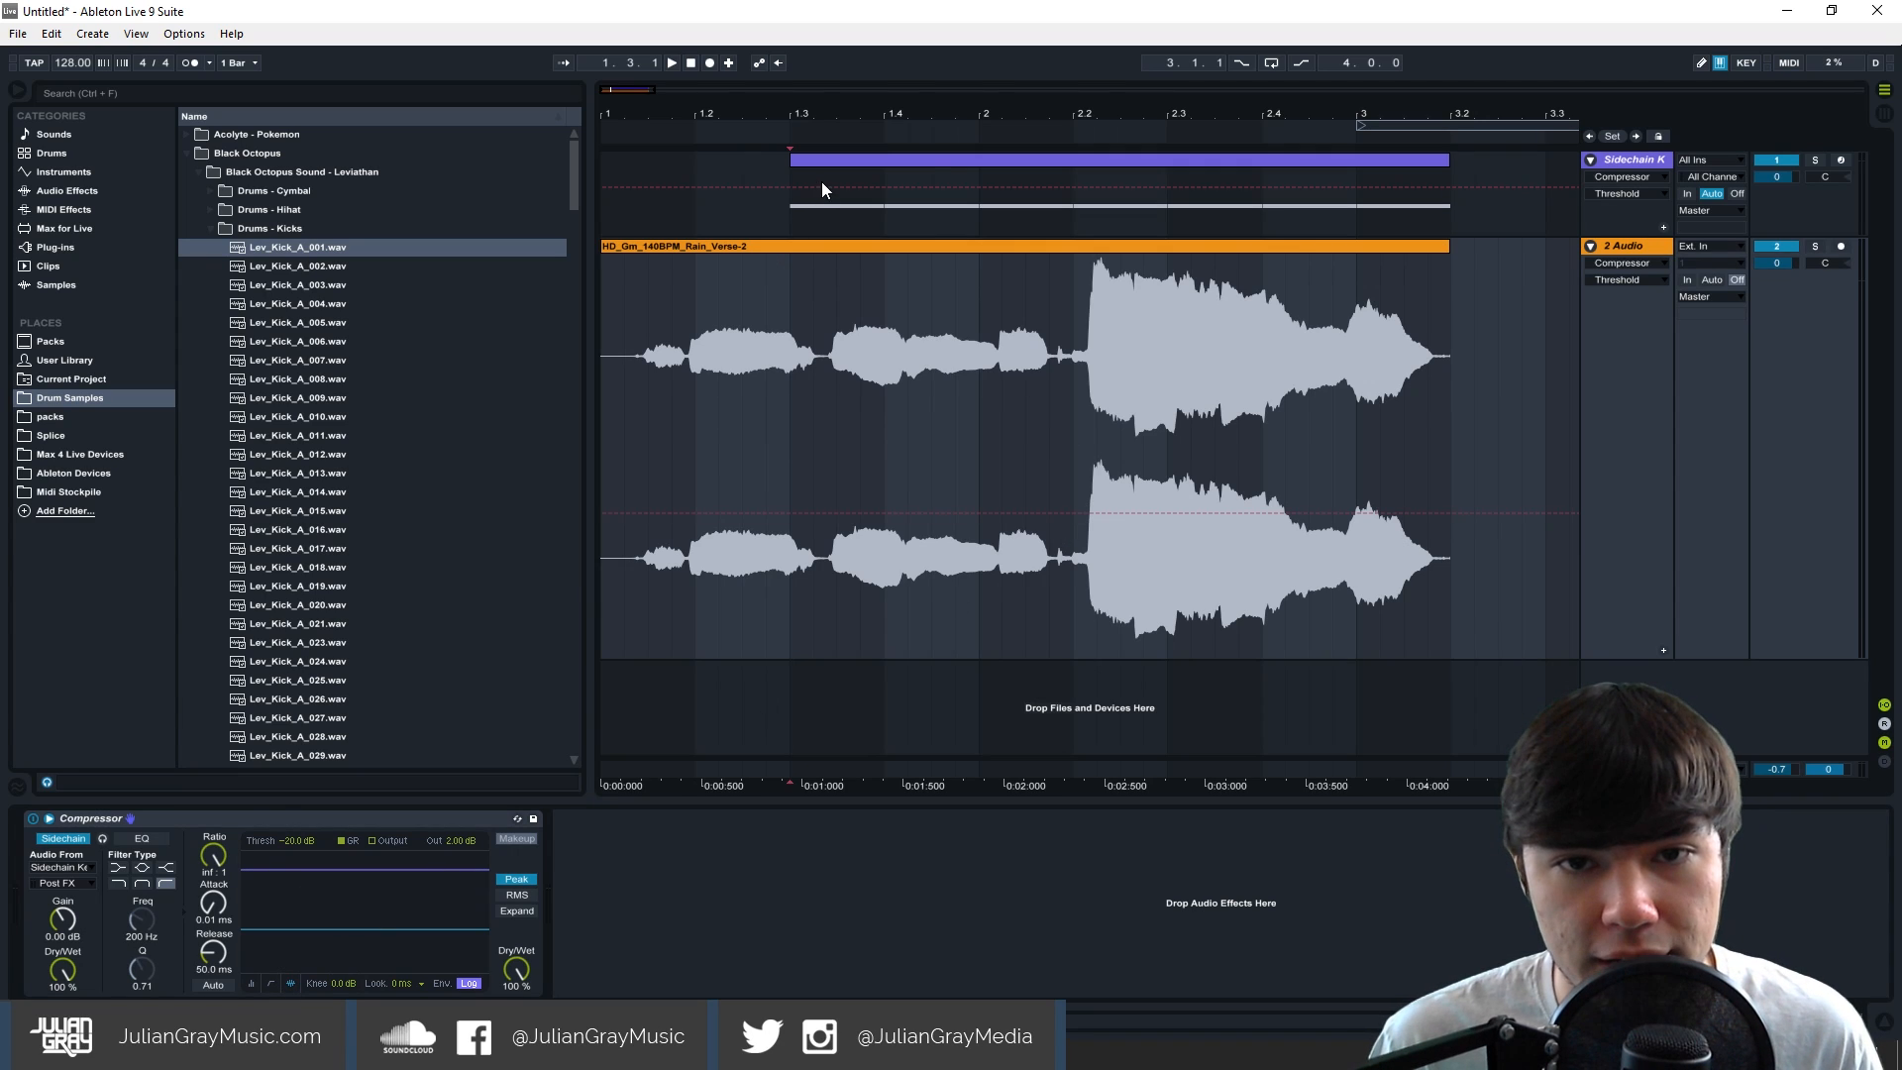
key(space)
click(983, 288)
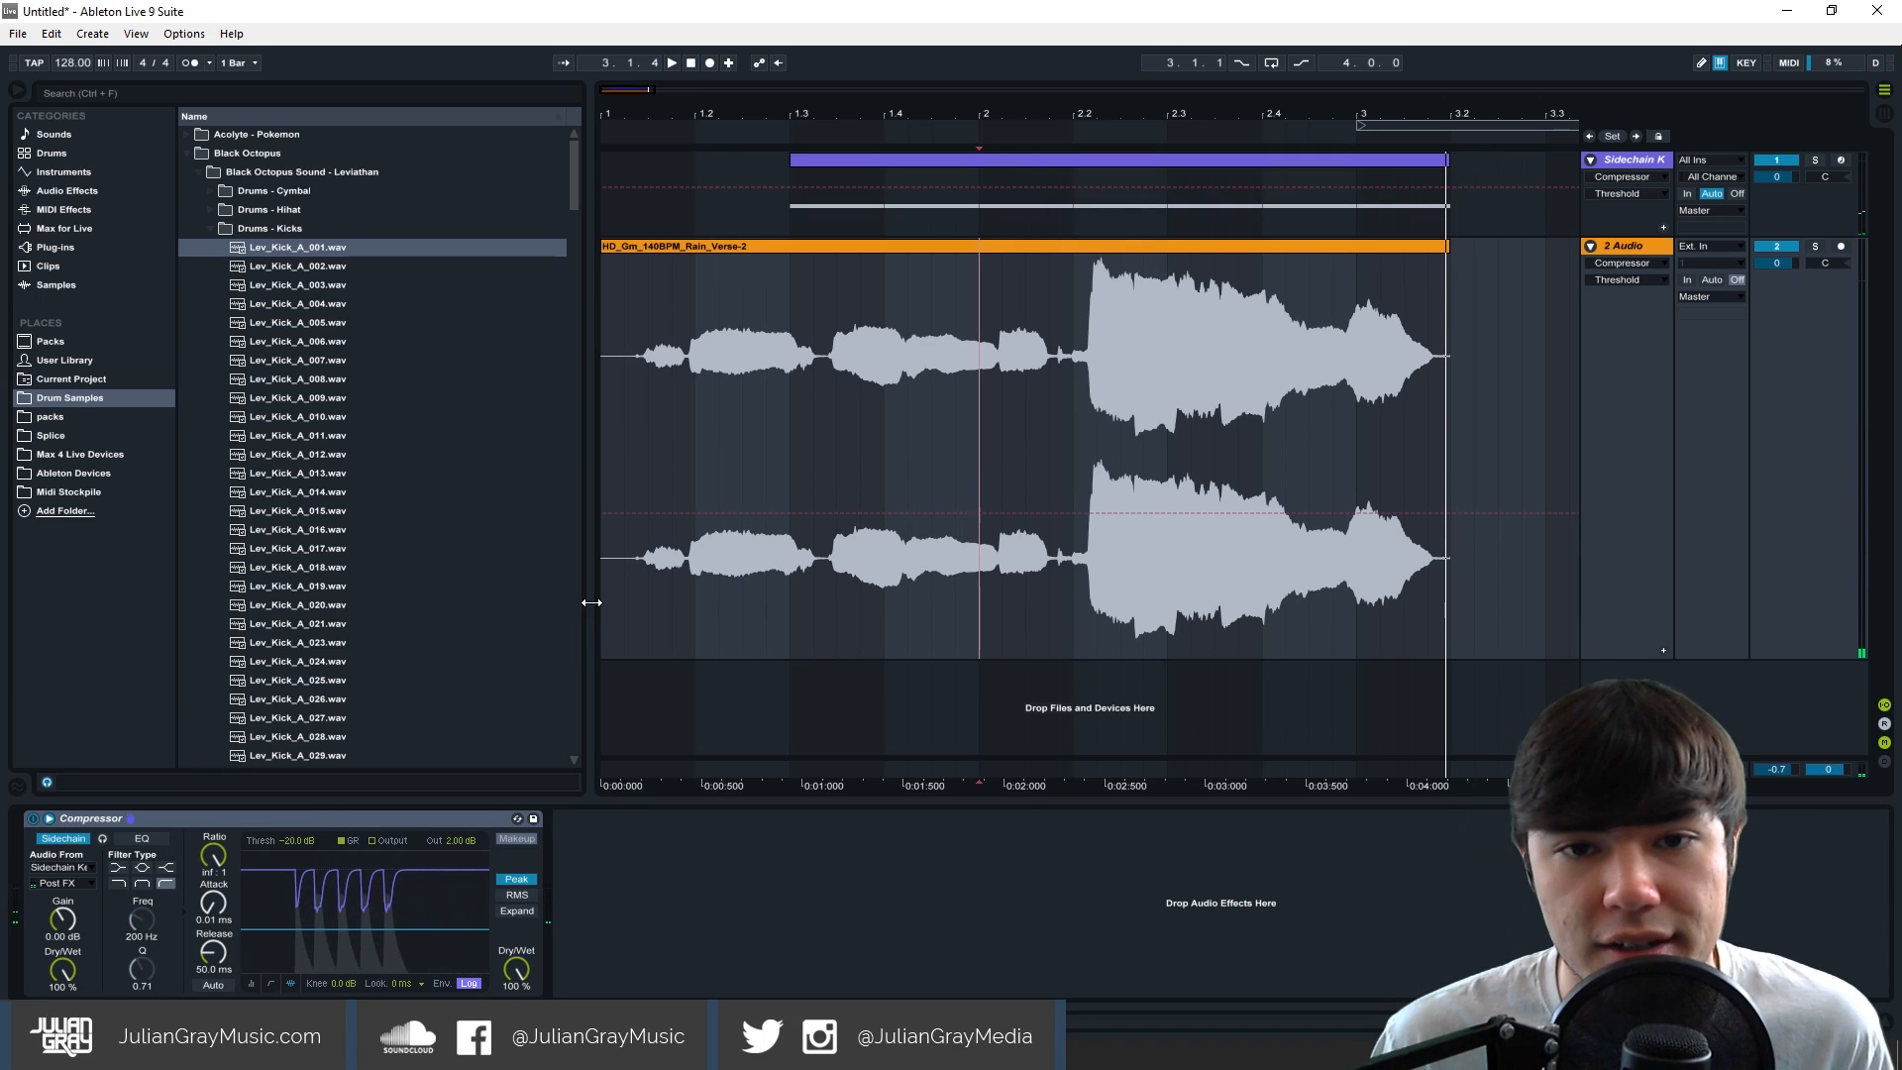
click(784, 315)
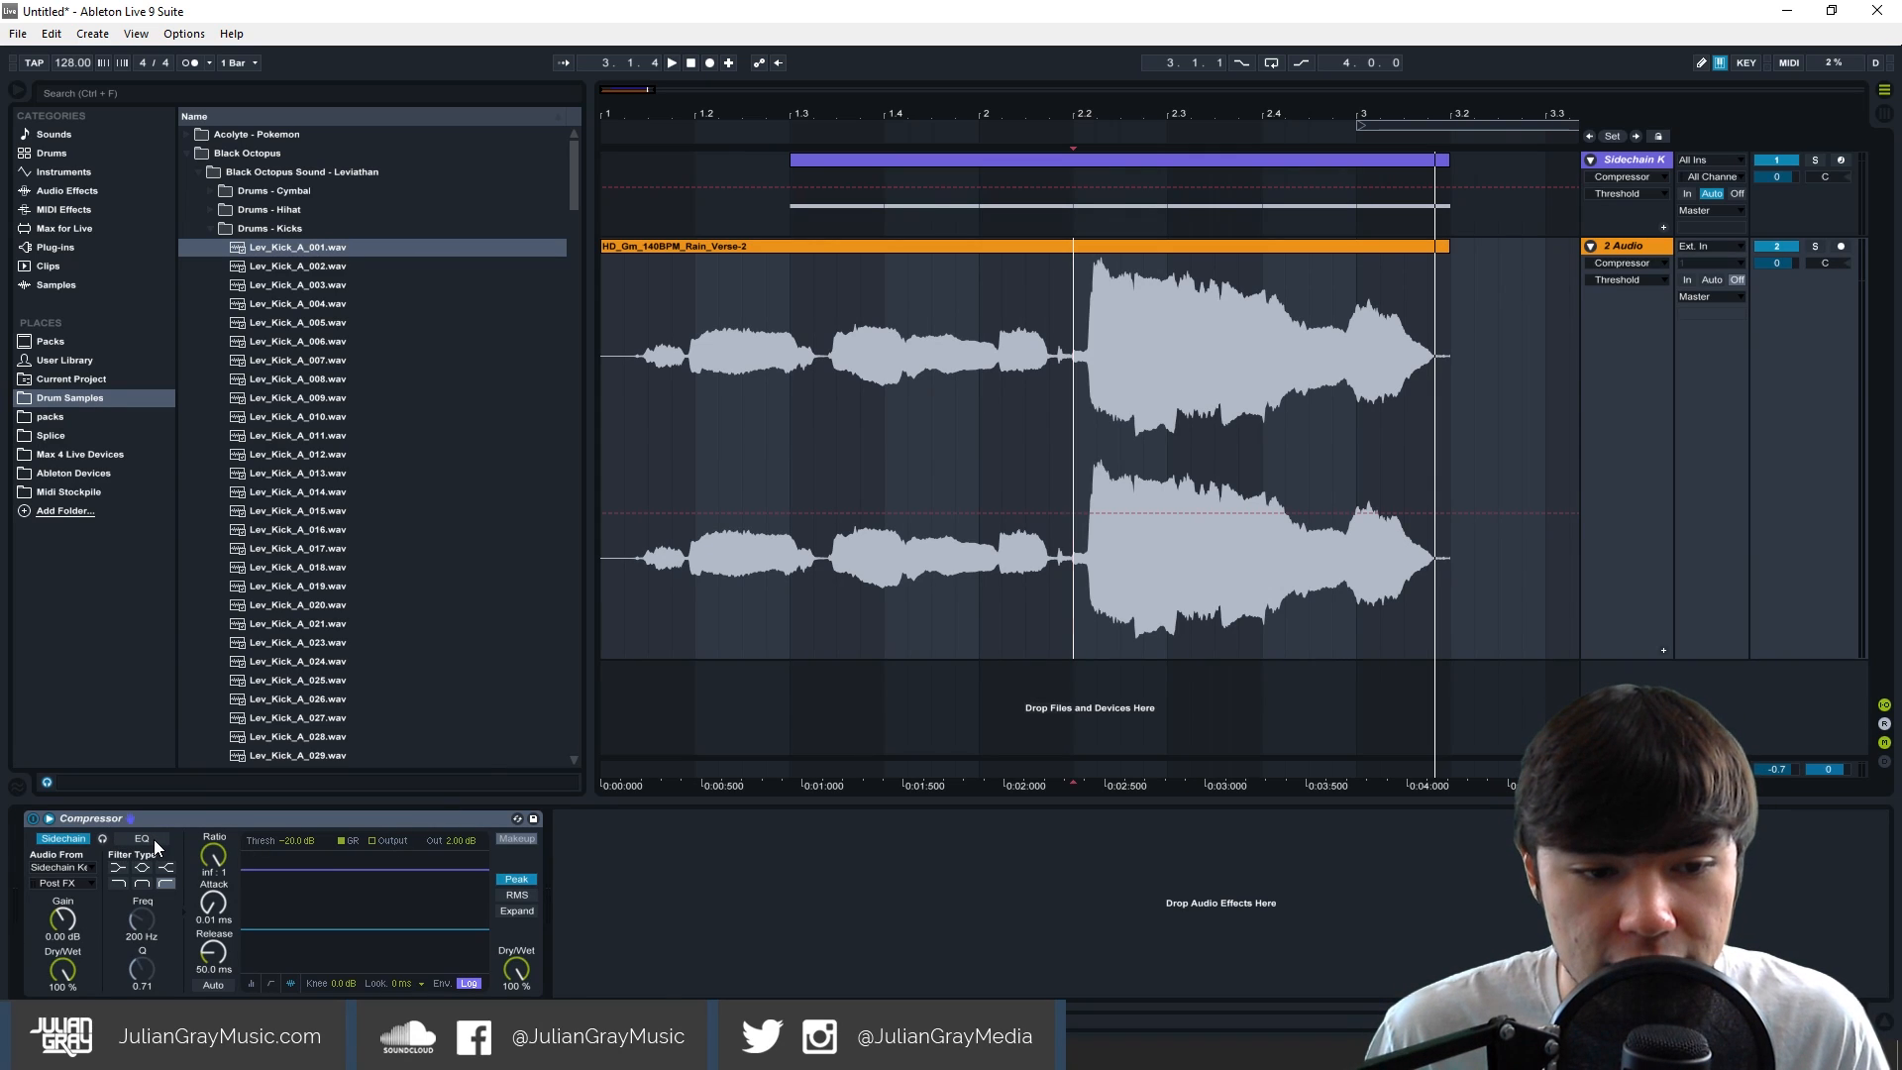
Inspect the kick track's Drum Rack sample and return to the vocal track's Compressor.
click(810, 212)
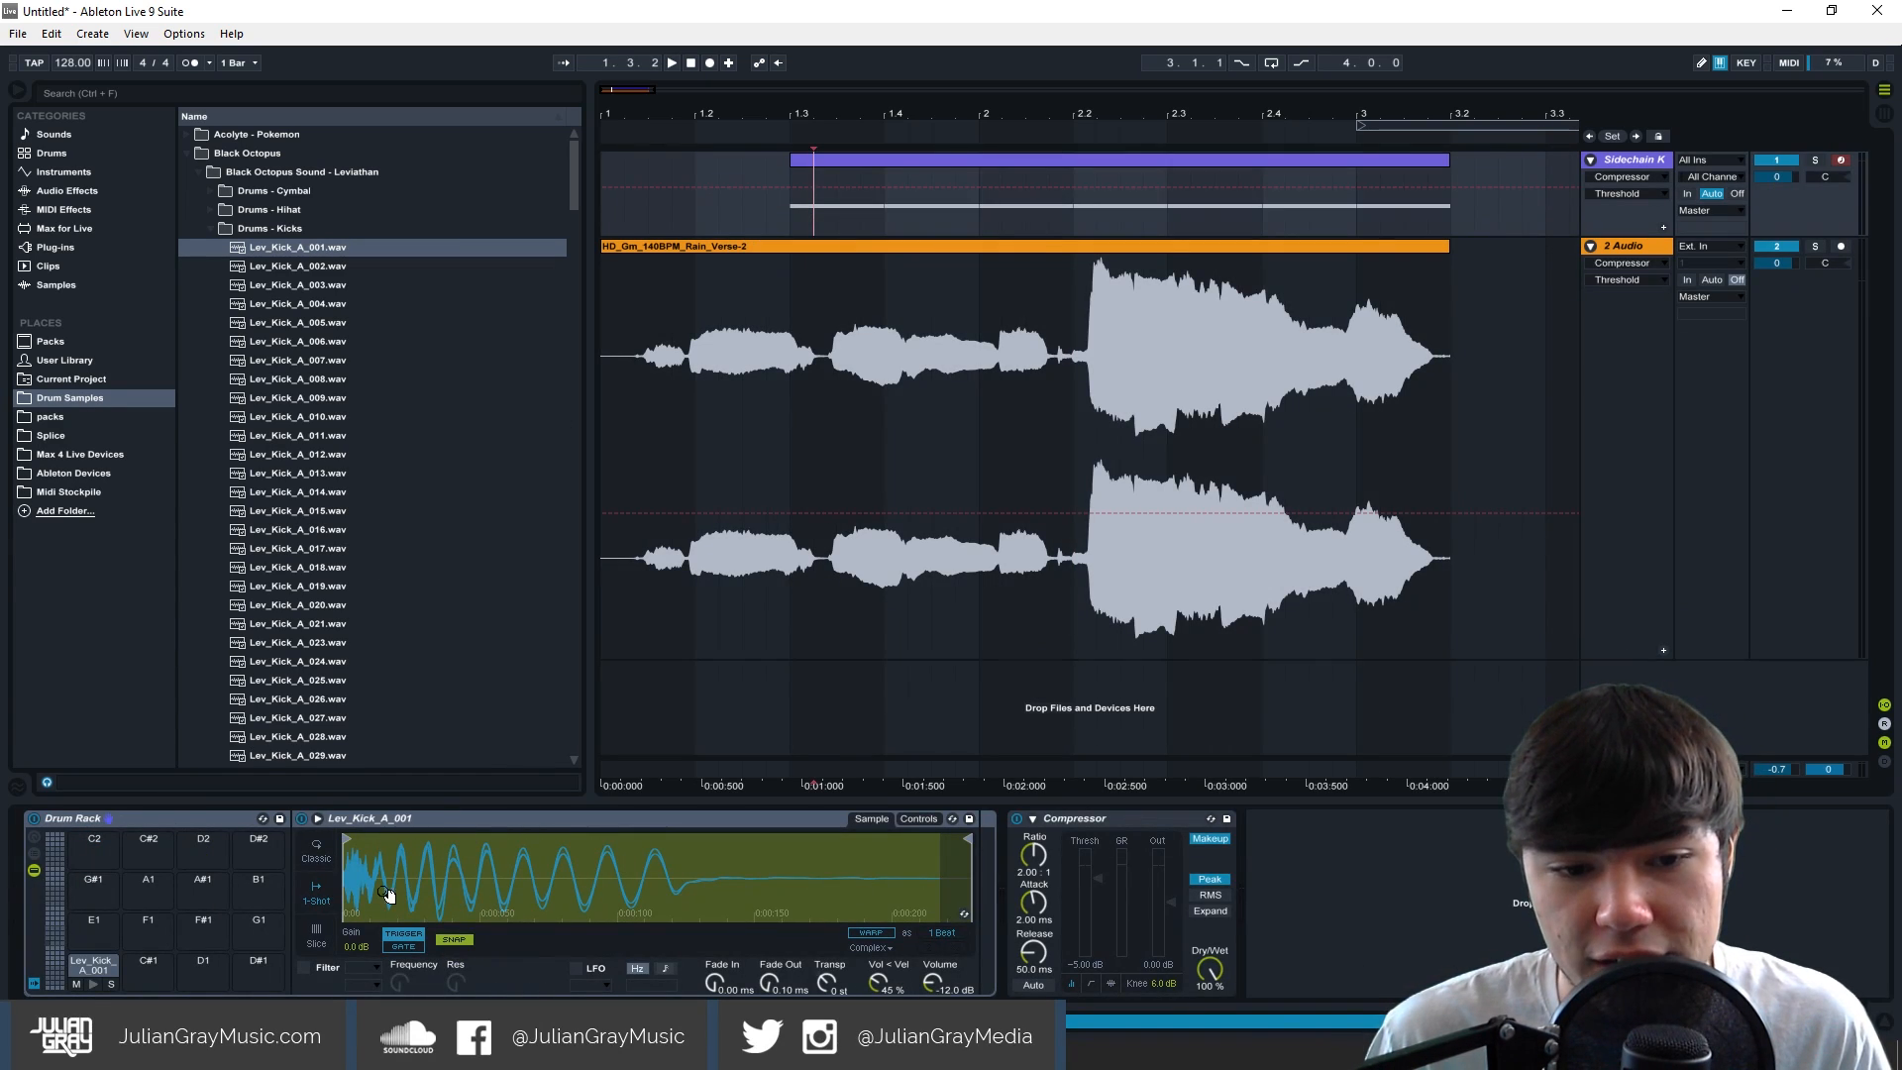
click(1001, 317)
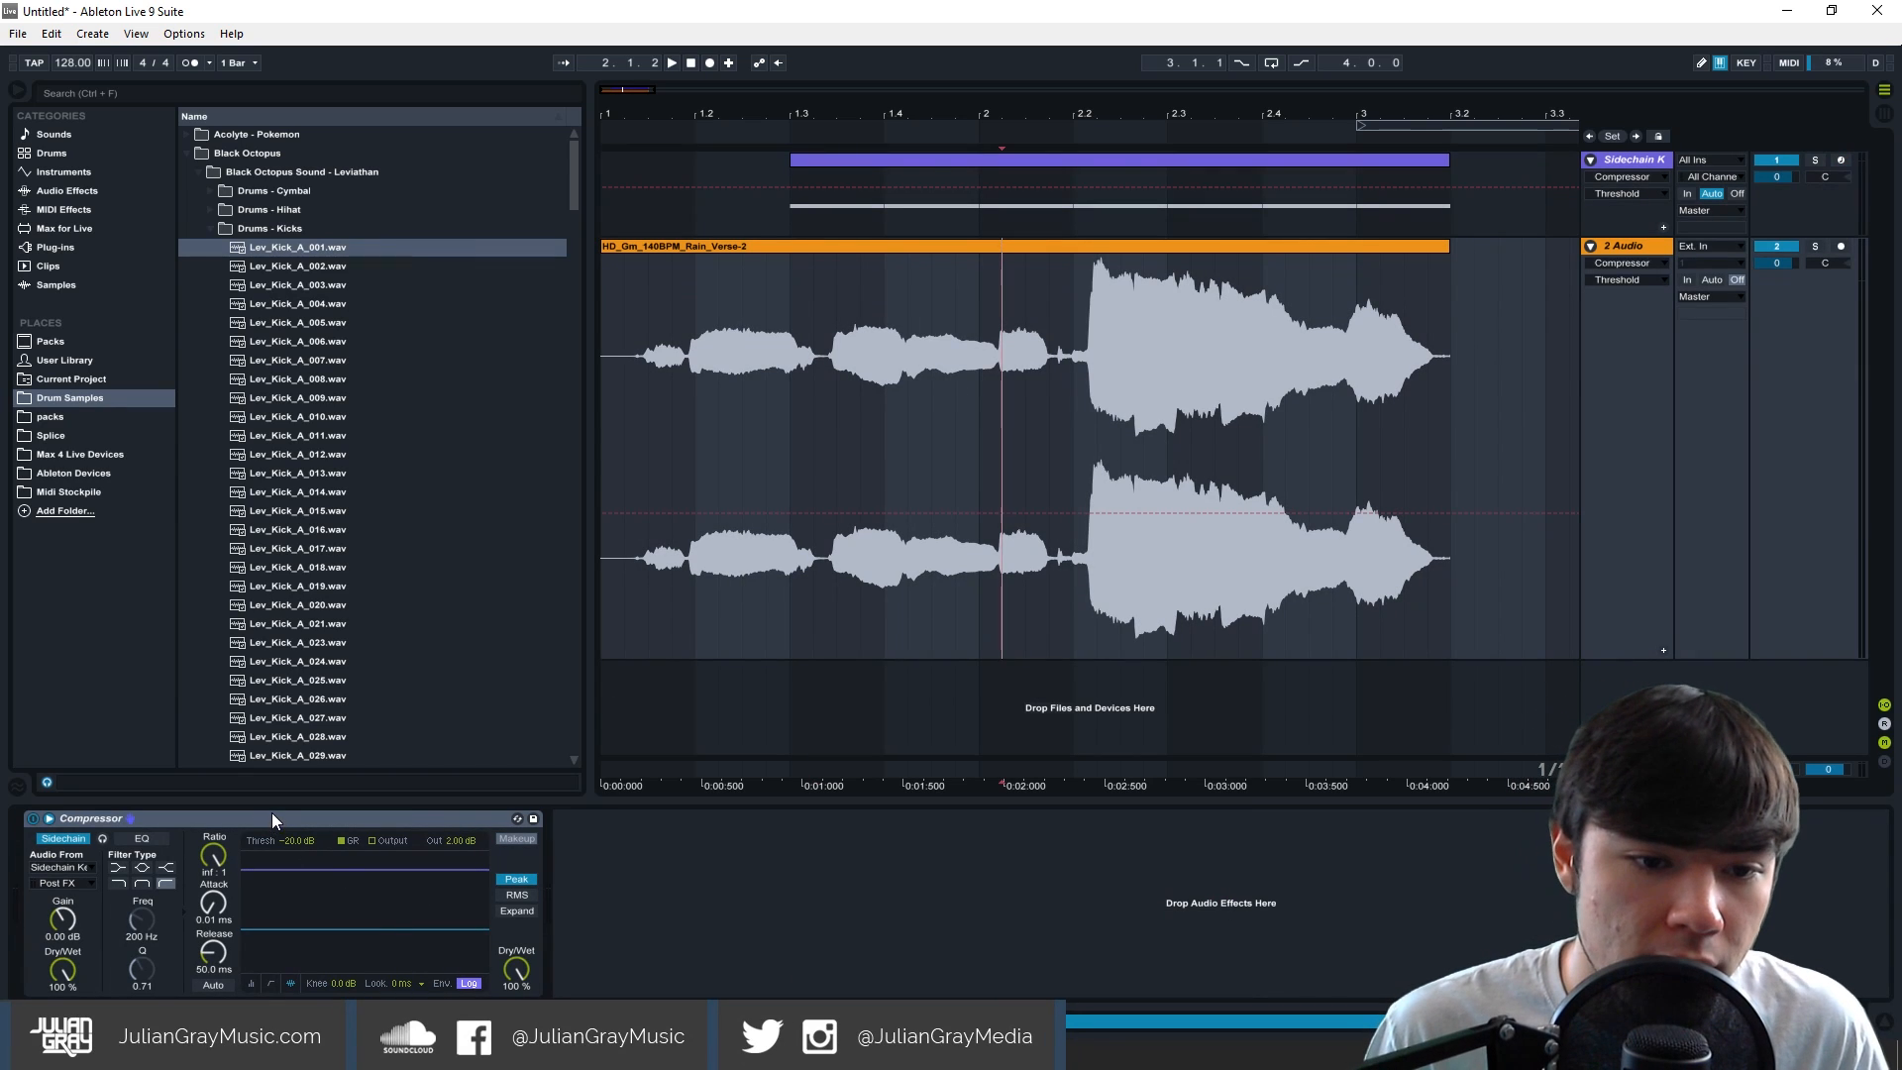
click(1094, 332)
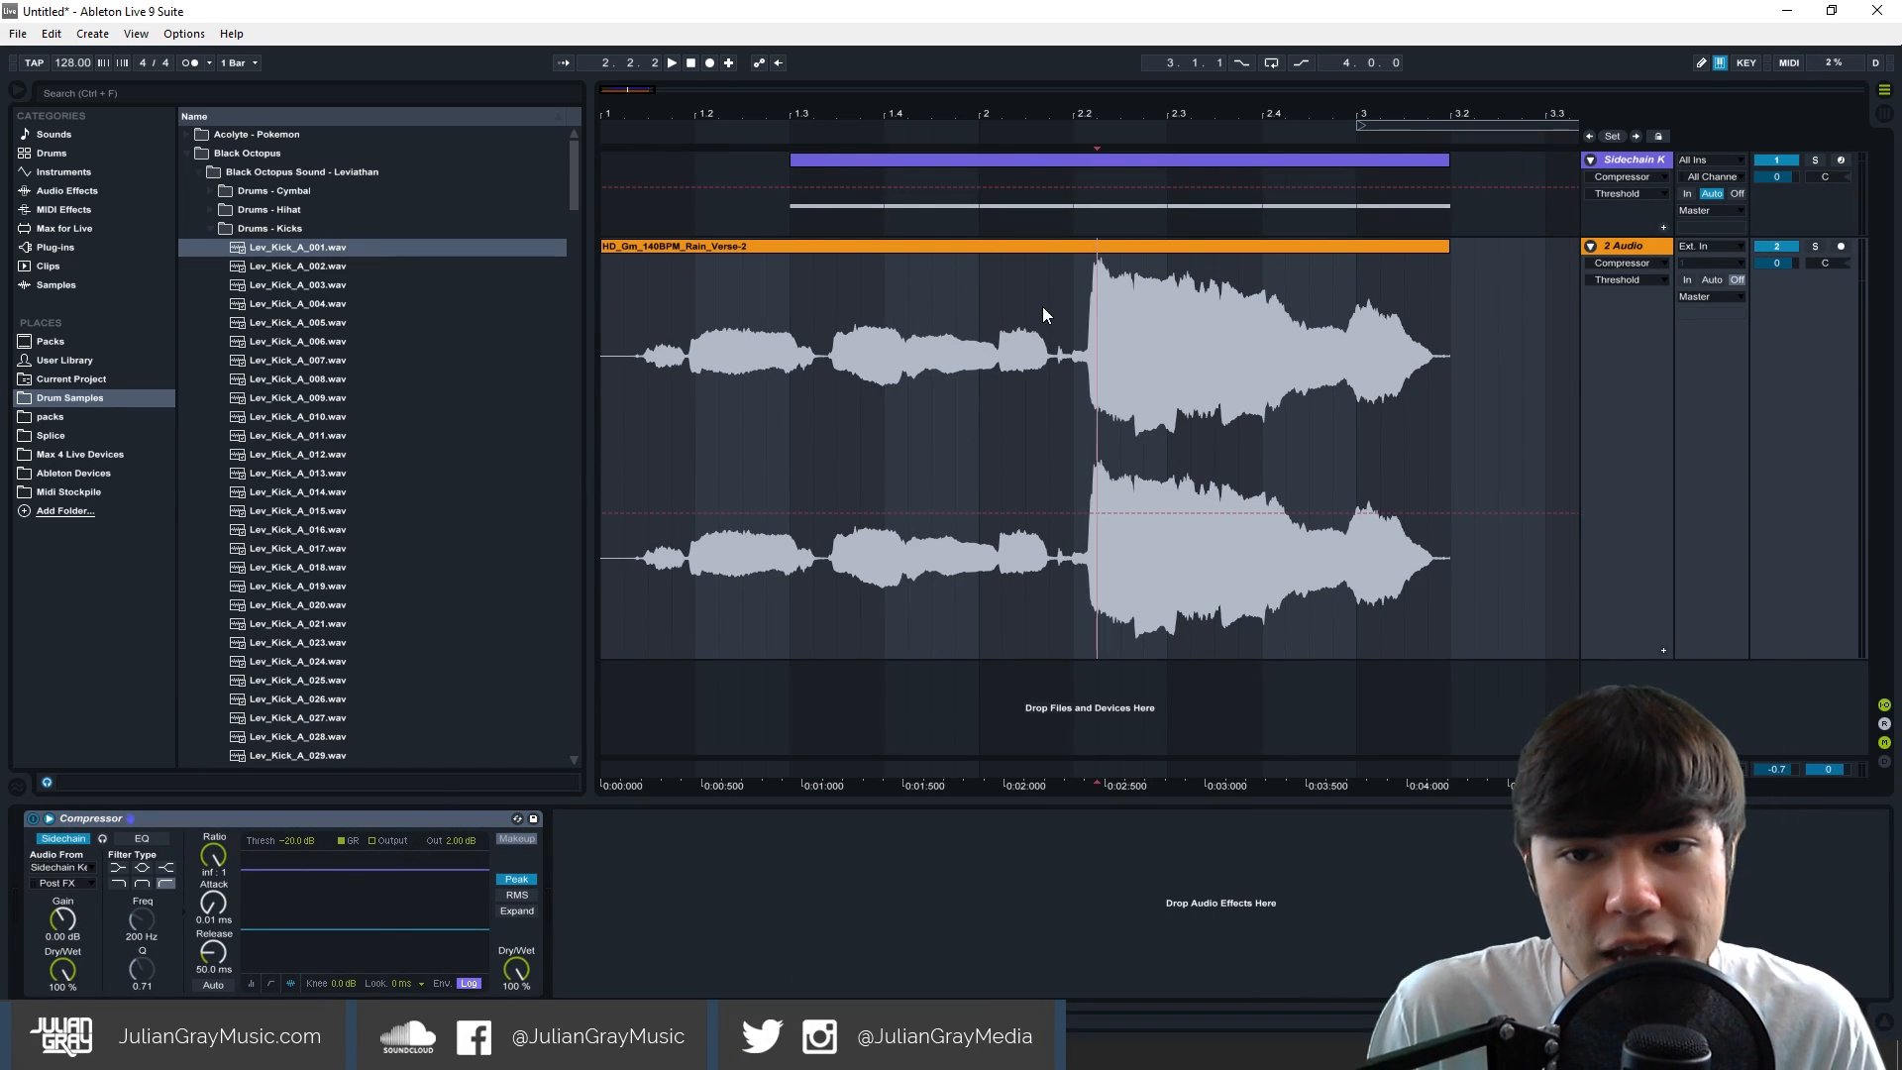
Turn on the Compressor's sidechain EQ and, in the collapsed view, set its filter frequency to 1.27 kHz.
click(141, 839)
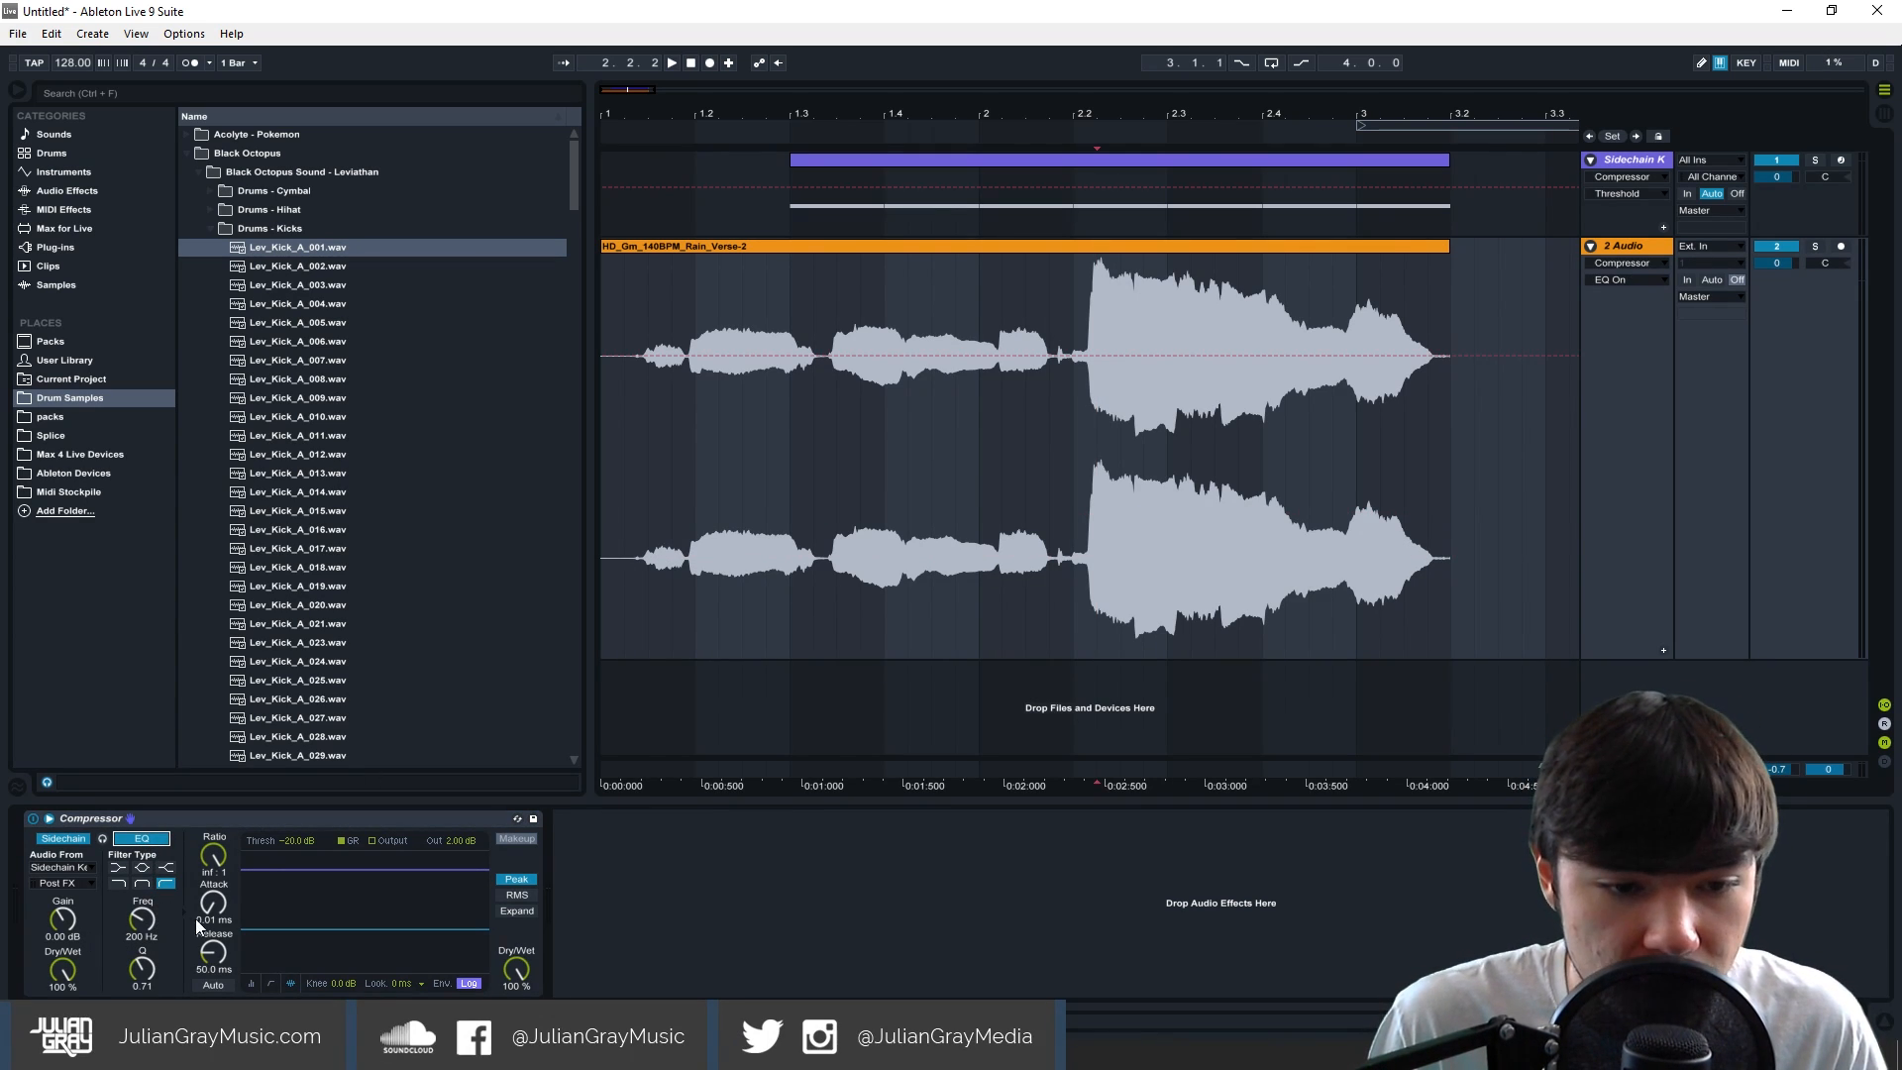
click(252, 983)
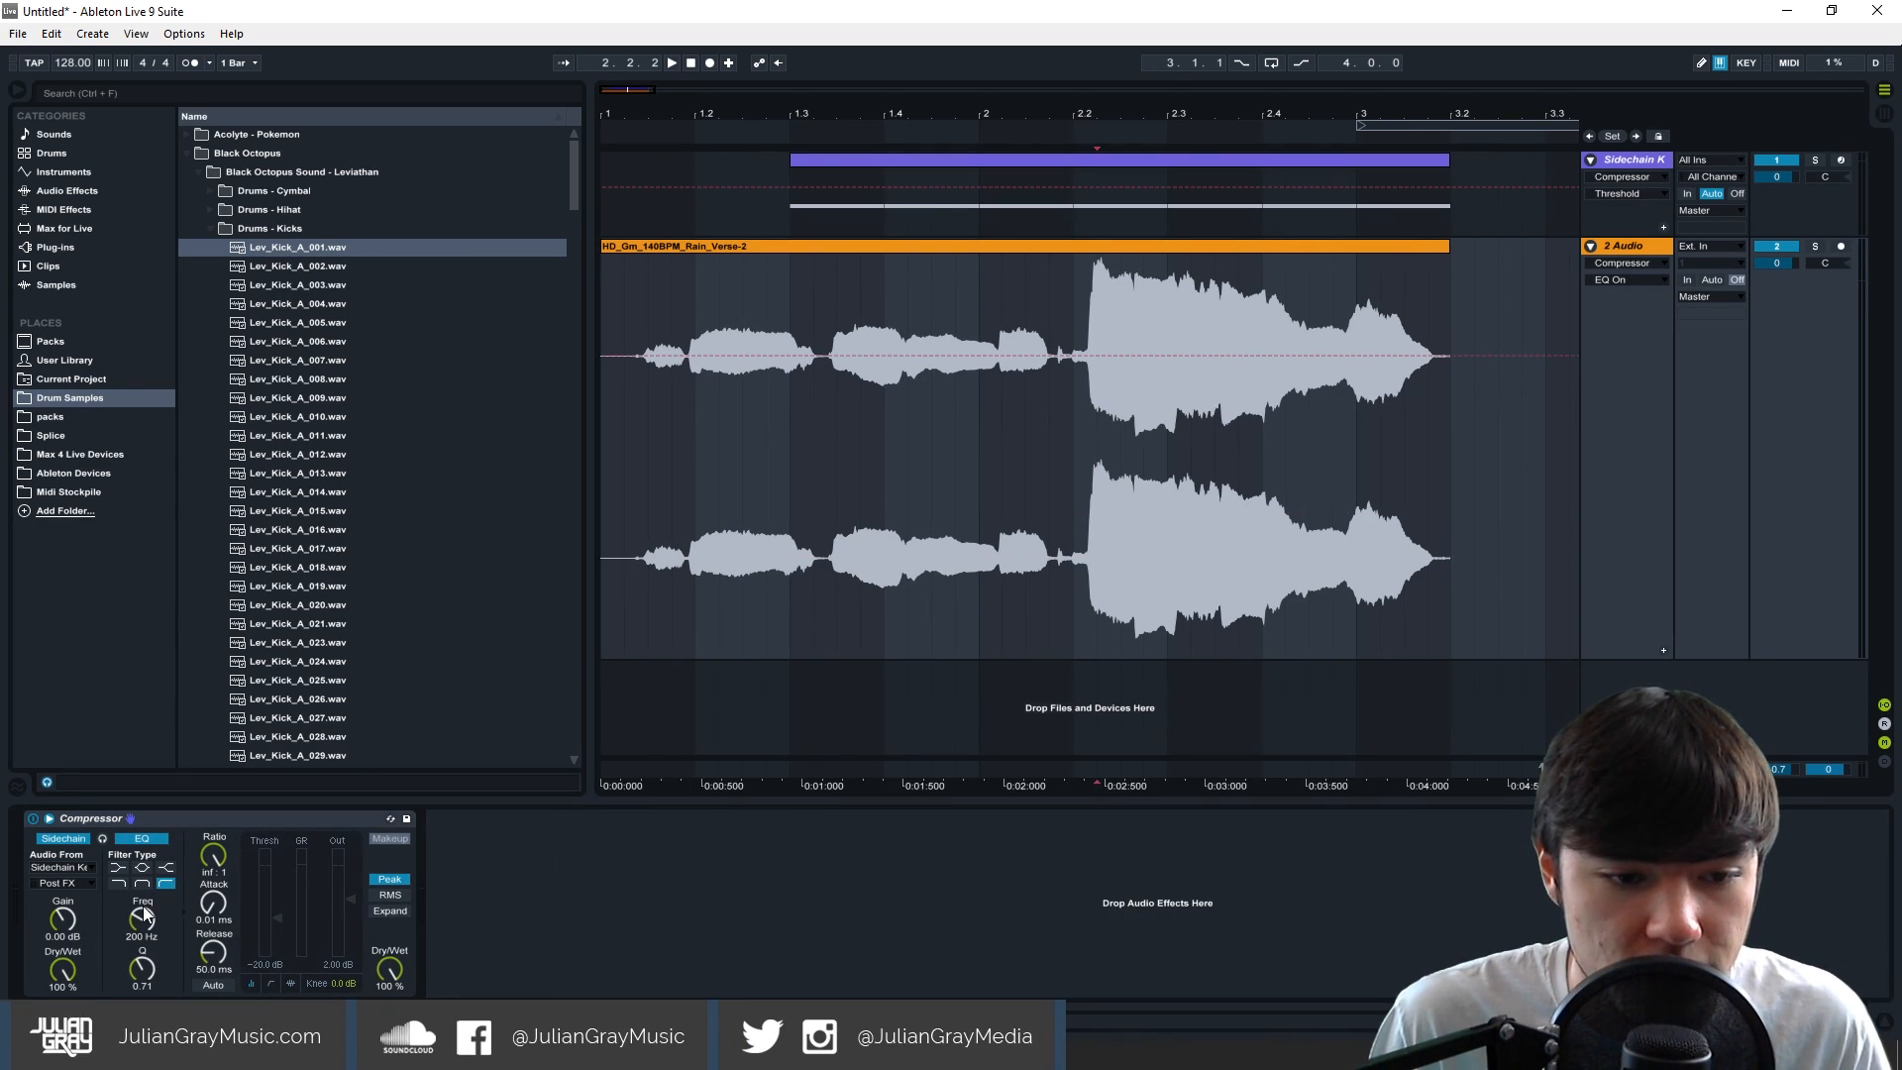
drag(144, 912, 143, 891)
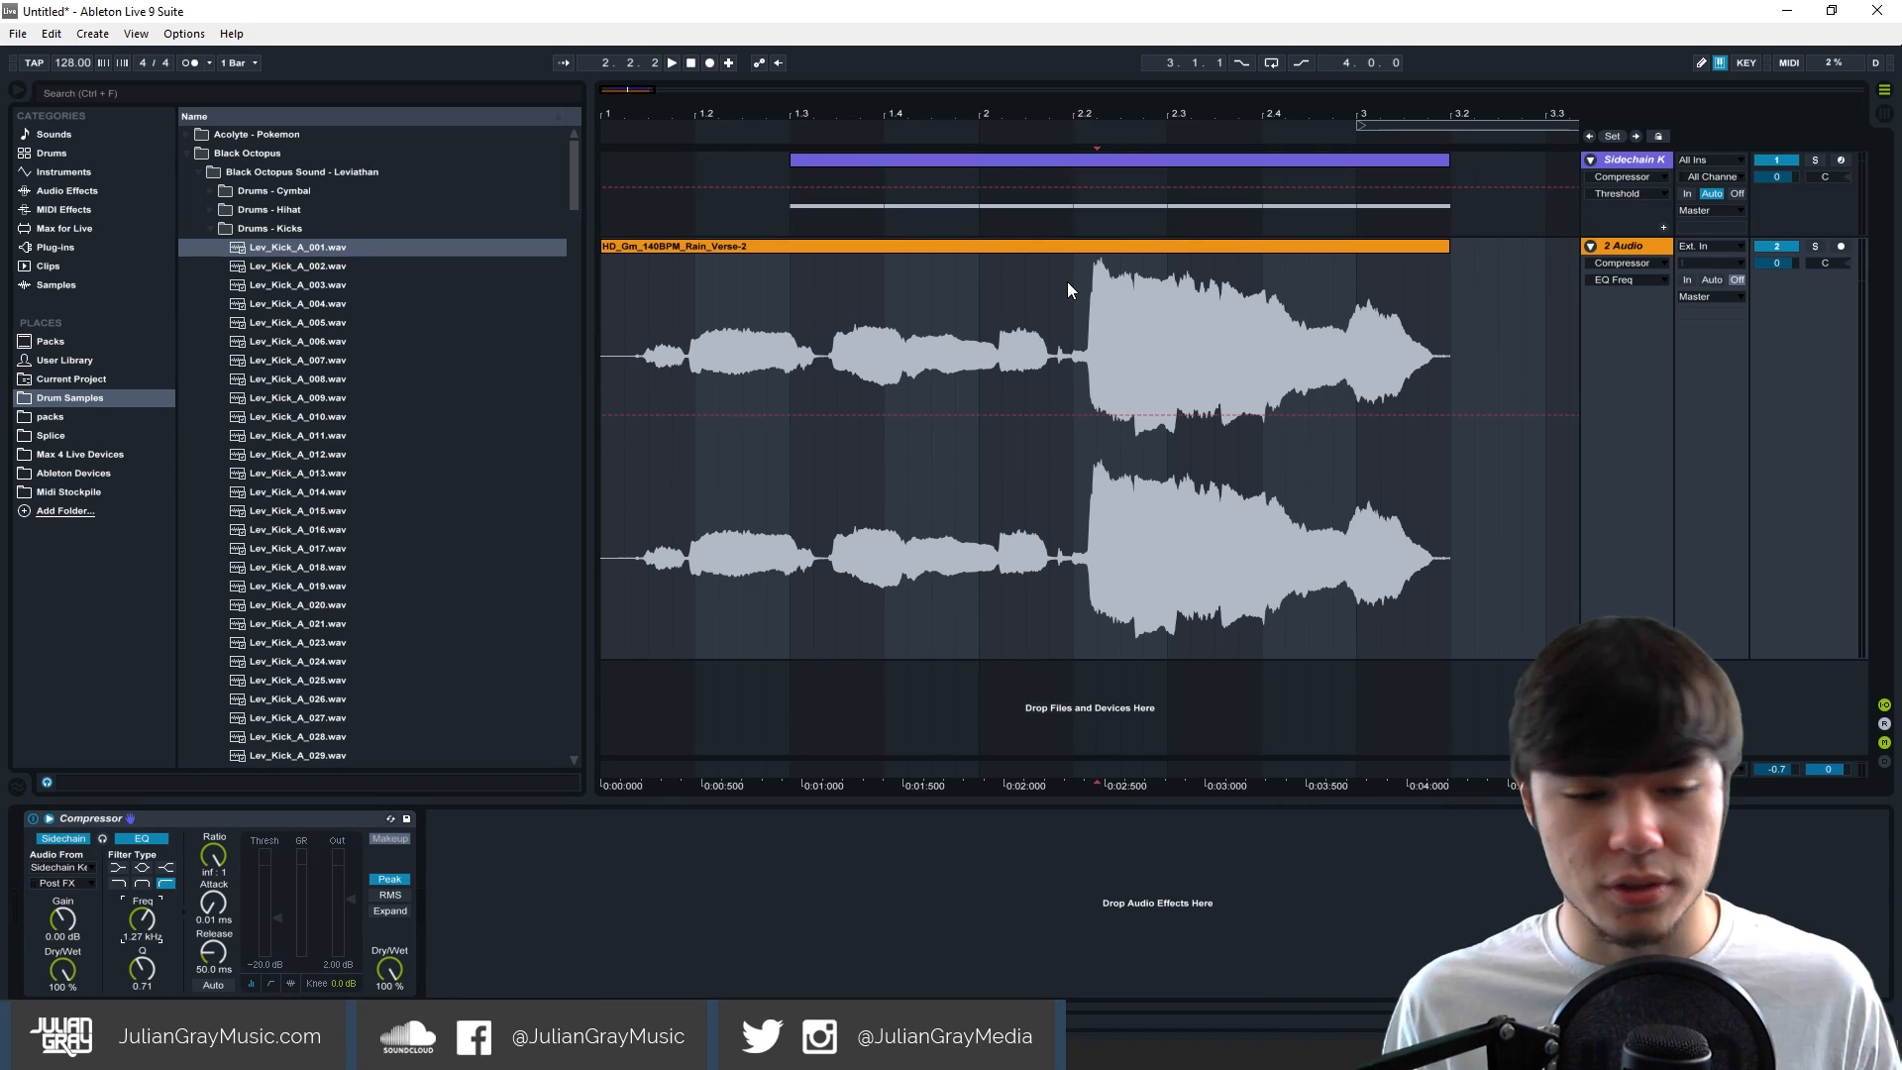
Place the playback start on the kick track at 2.2.
click(979, 377)
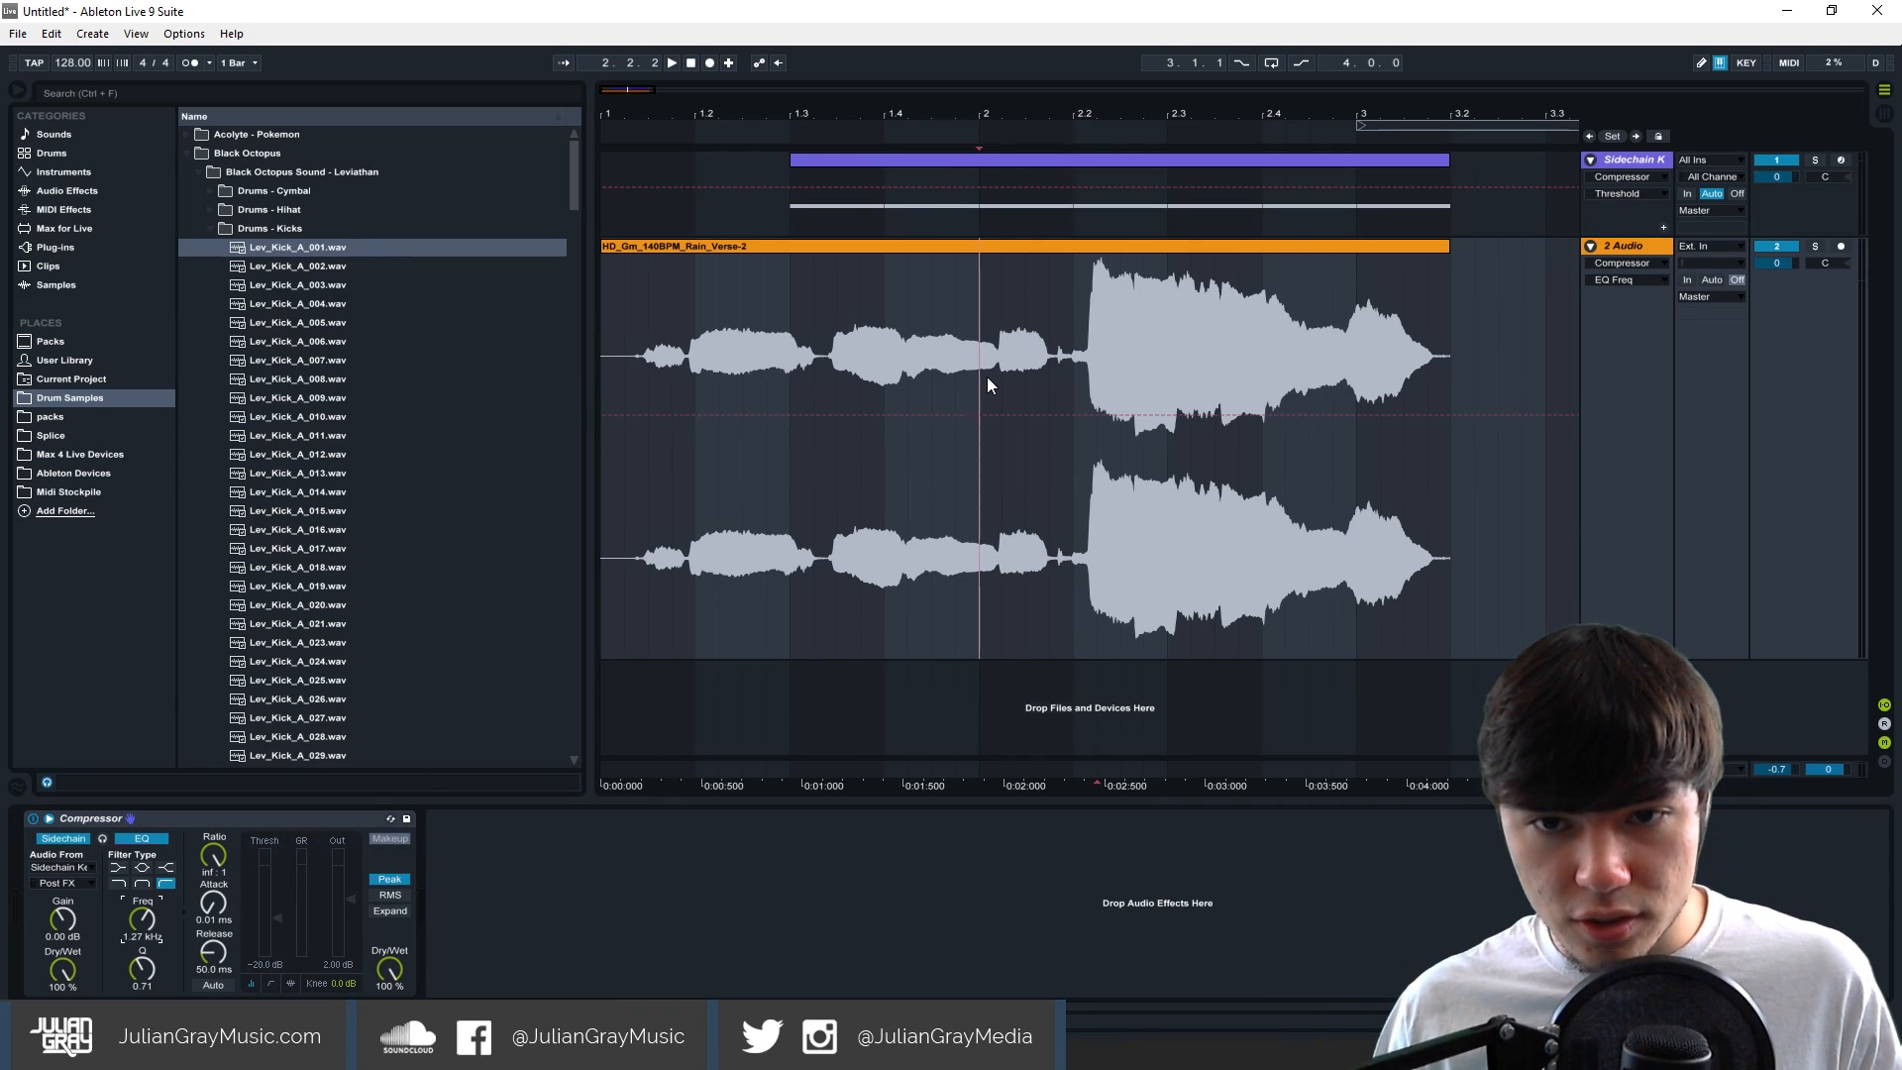
click(1074, 330)
click(1073, 212)
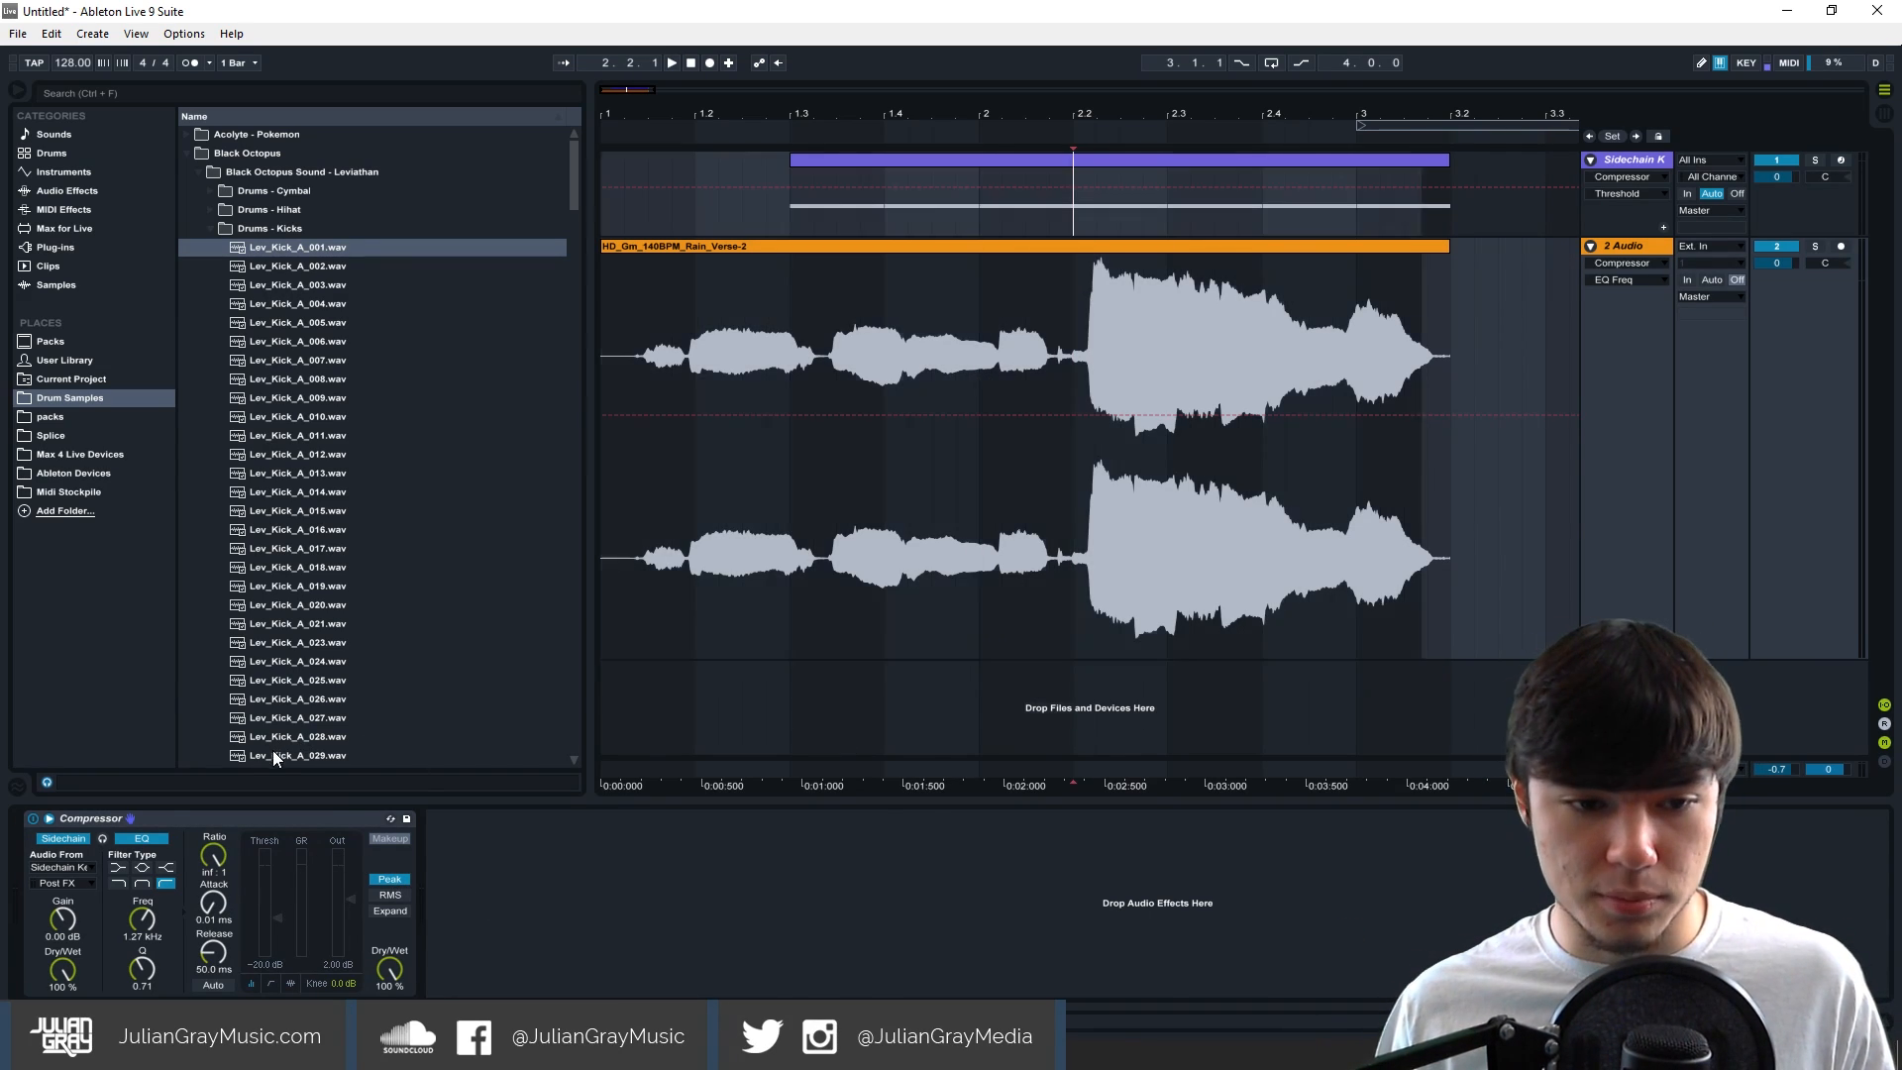
Set the frequency of the vocal Compressor's sidechain EQ filter to 1.50 kHz.
click(1026, 285)
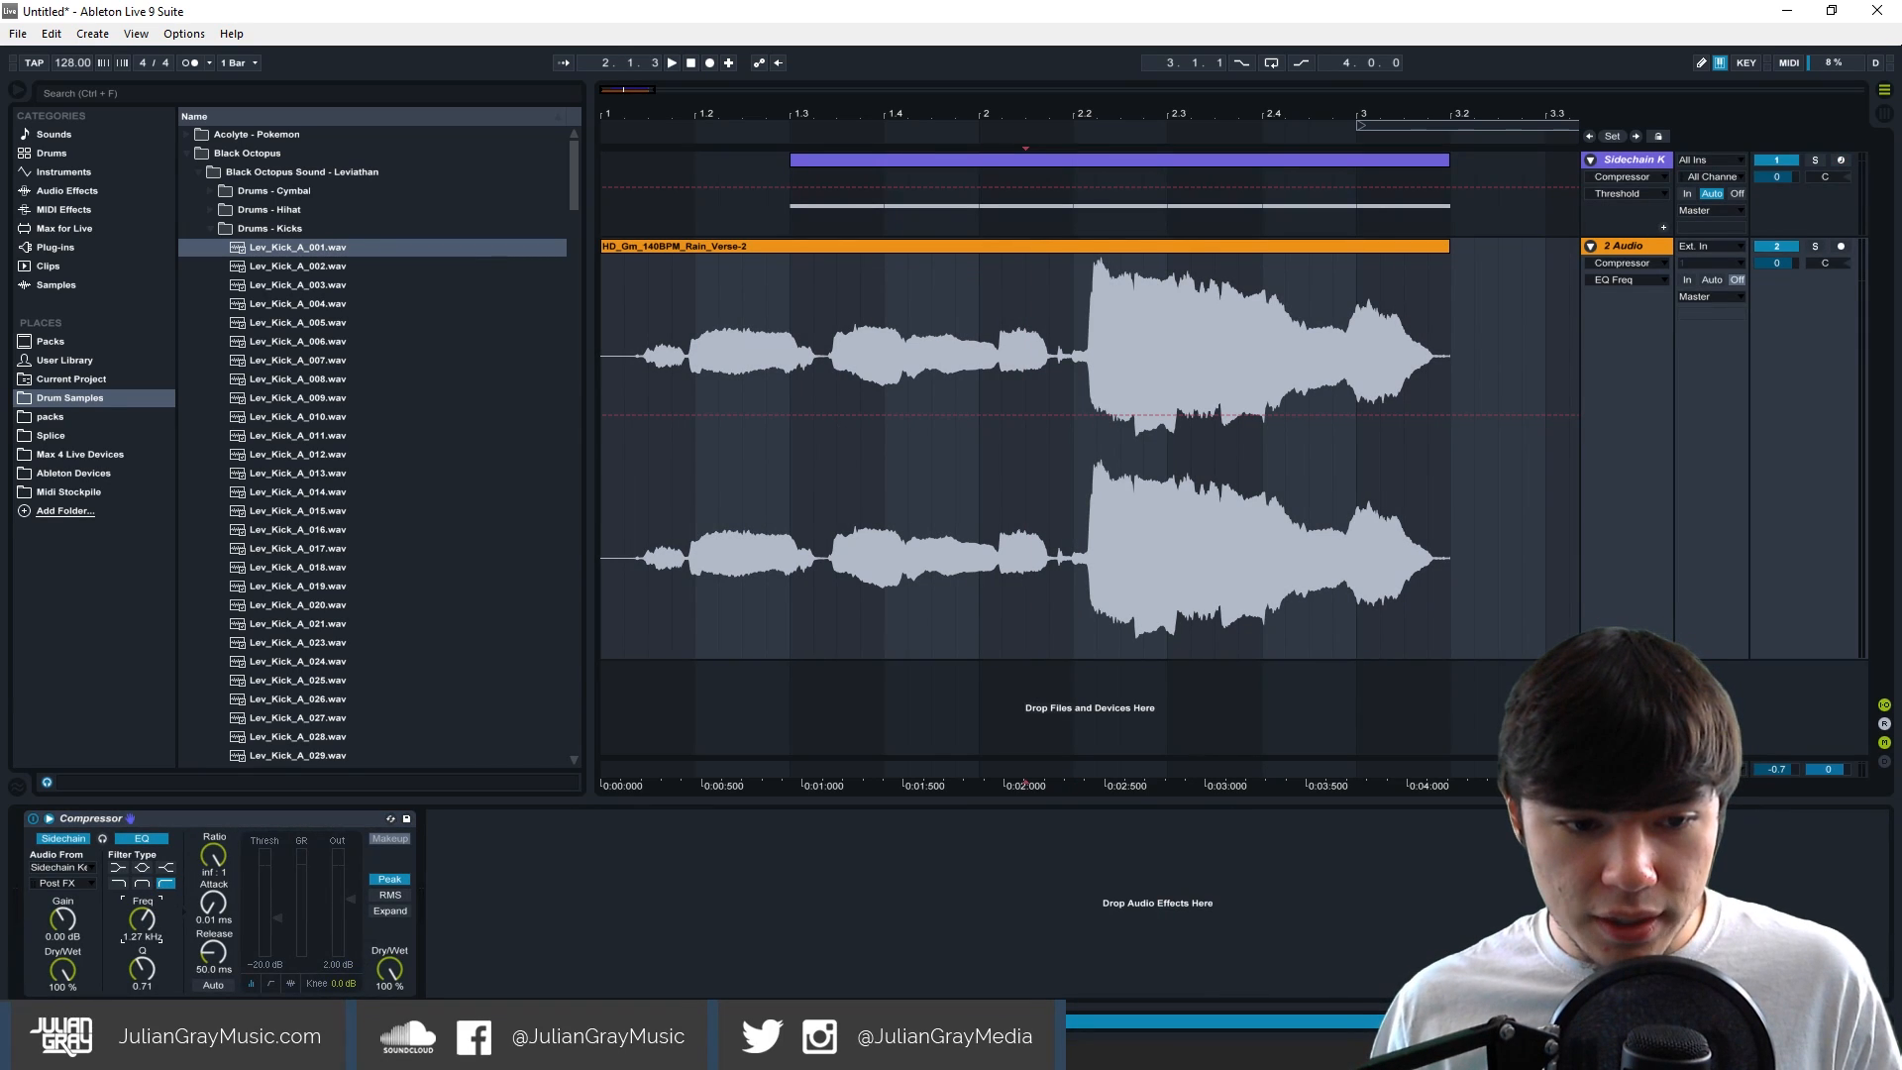
drag(142, 918, 143, 914)
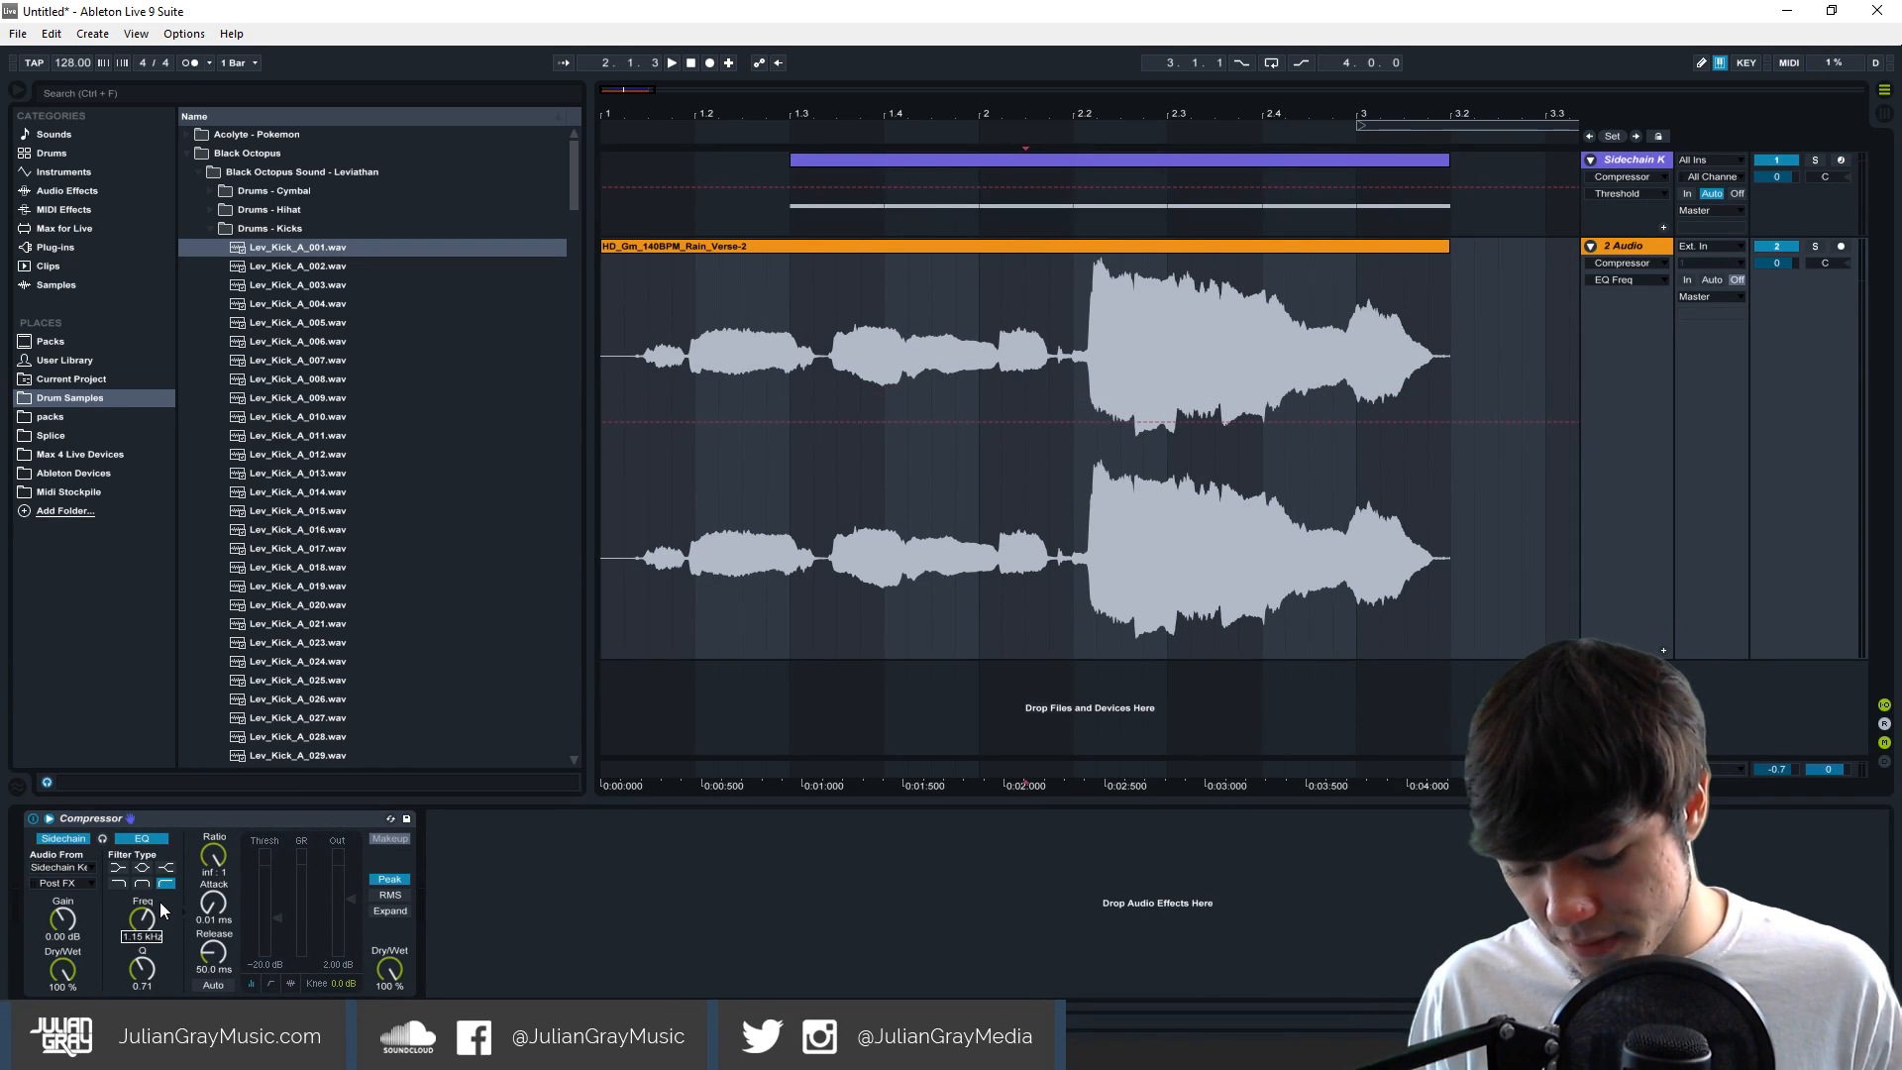
text(.5)
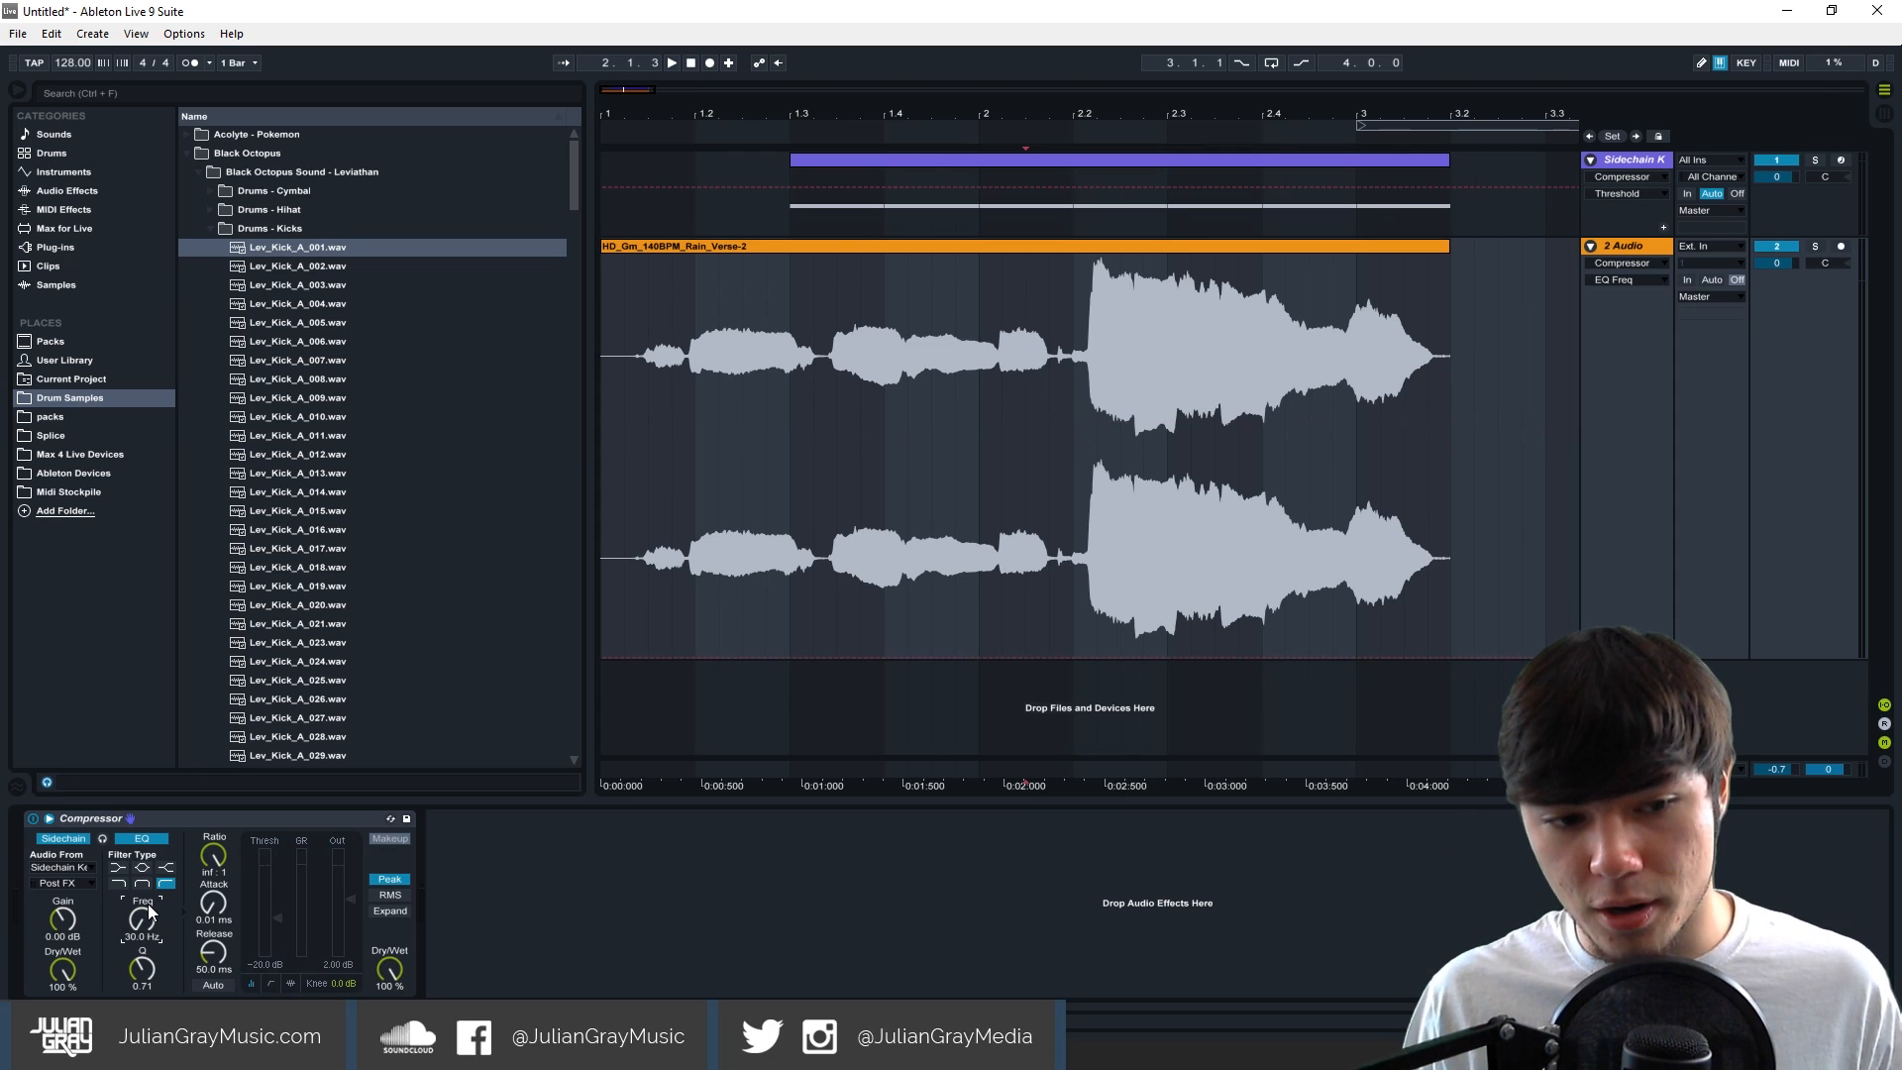
key(Return)
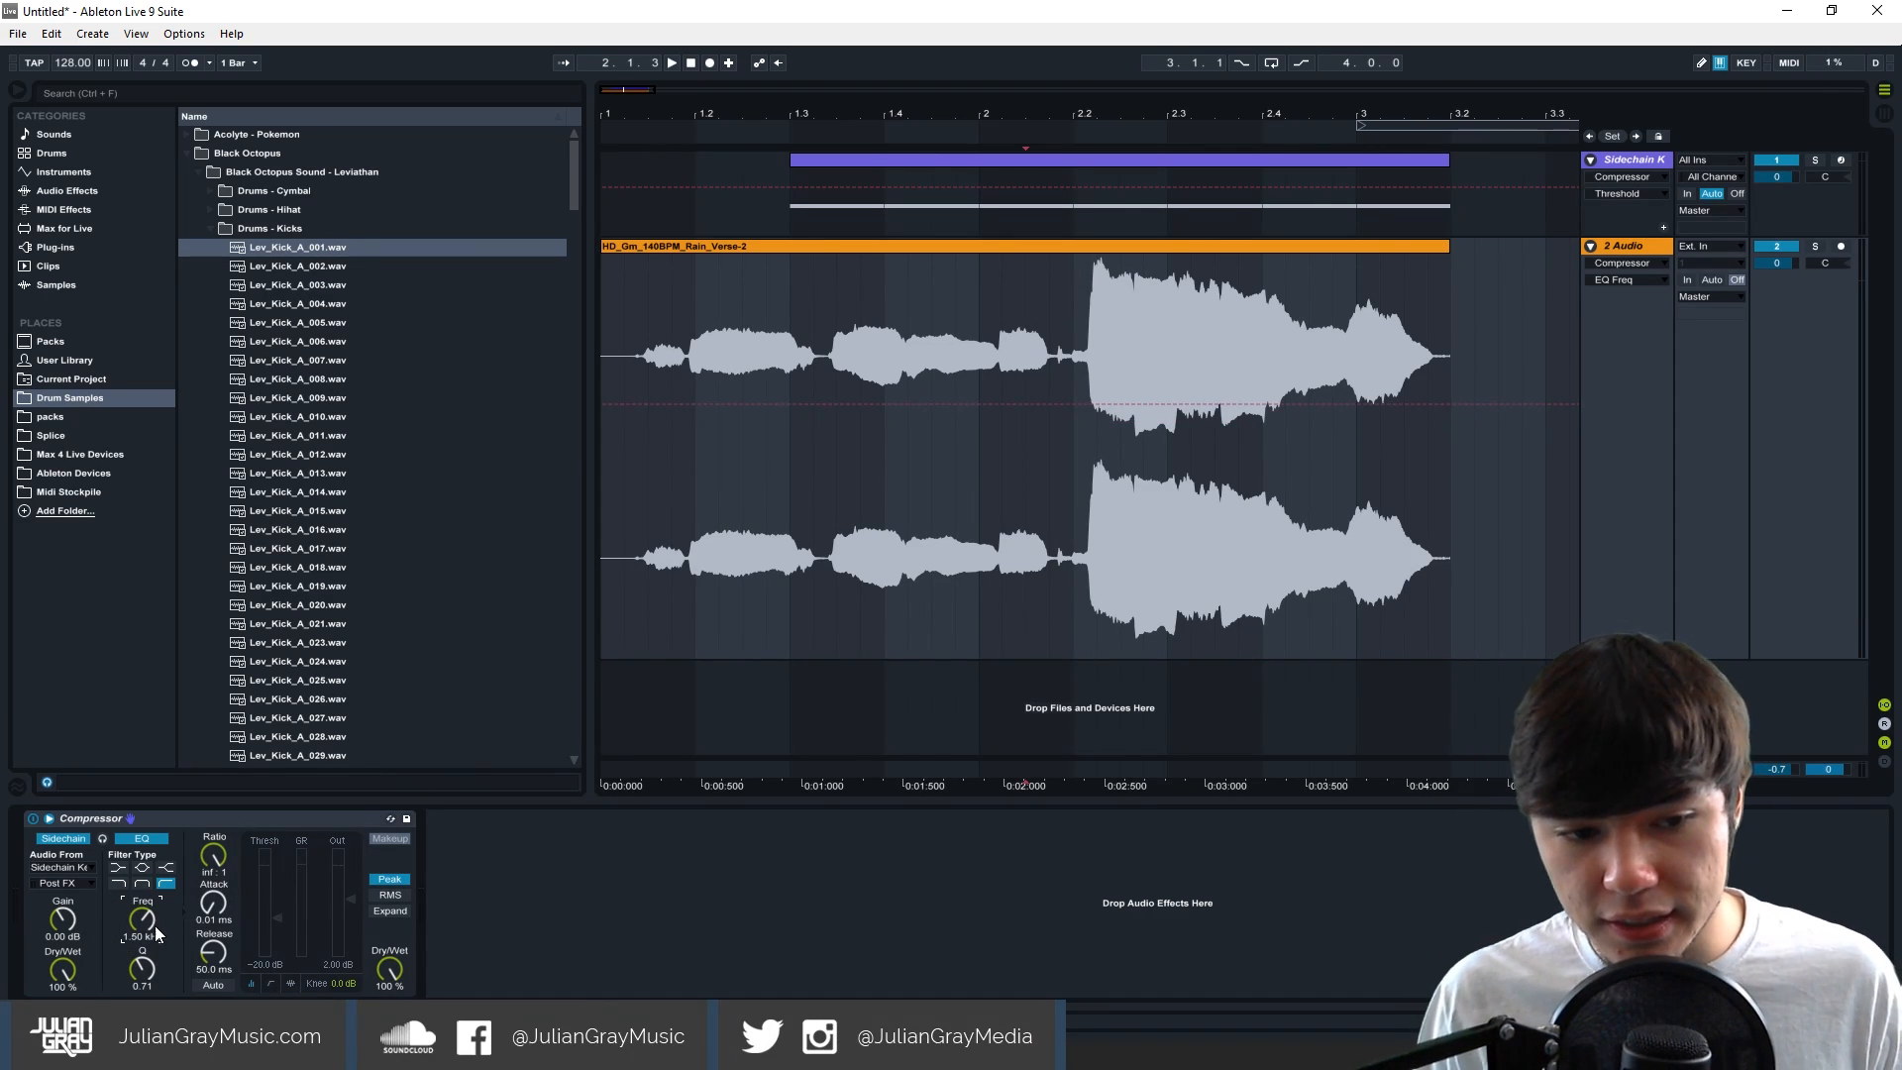
Show the vocal Compressor's activity view and play from 2.2 to examine the gain reduction with the sidechain EQ on.
click(1072, 309)
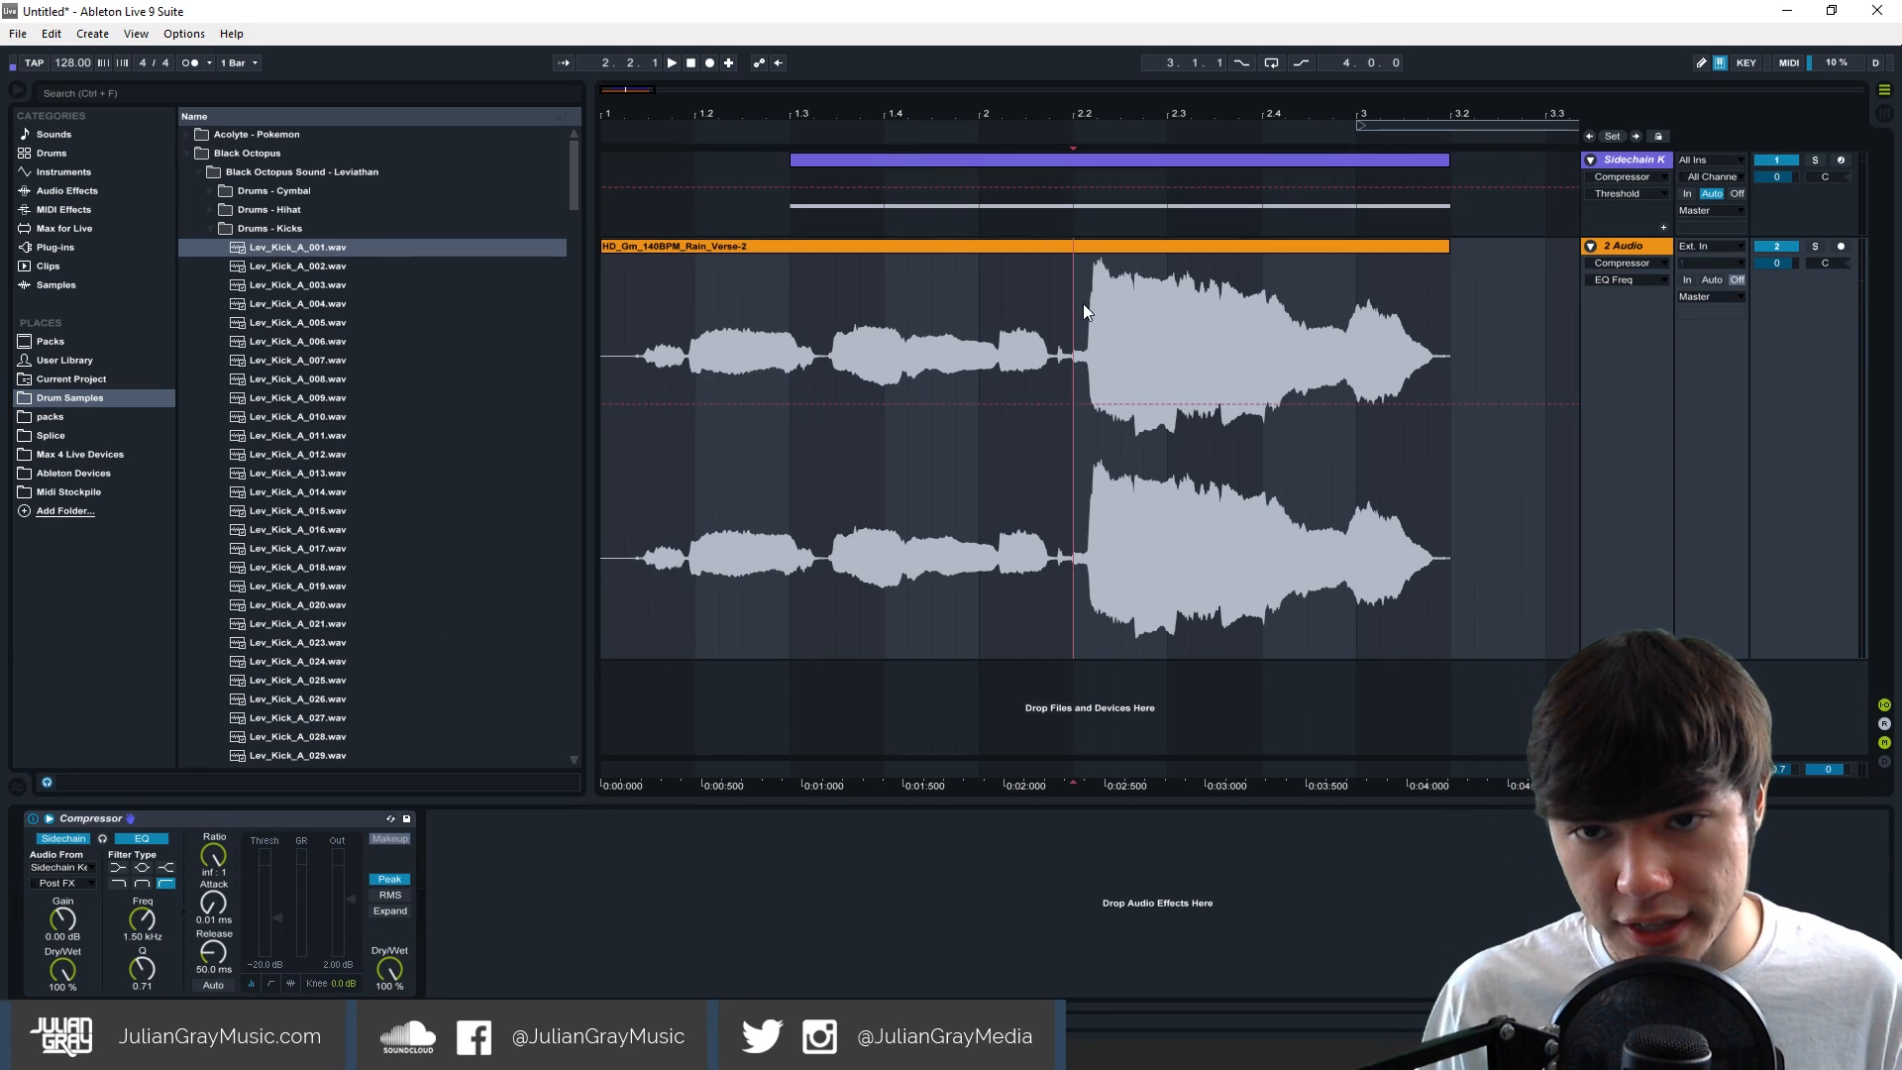
click(290, 984)
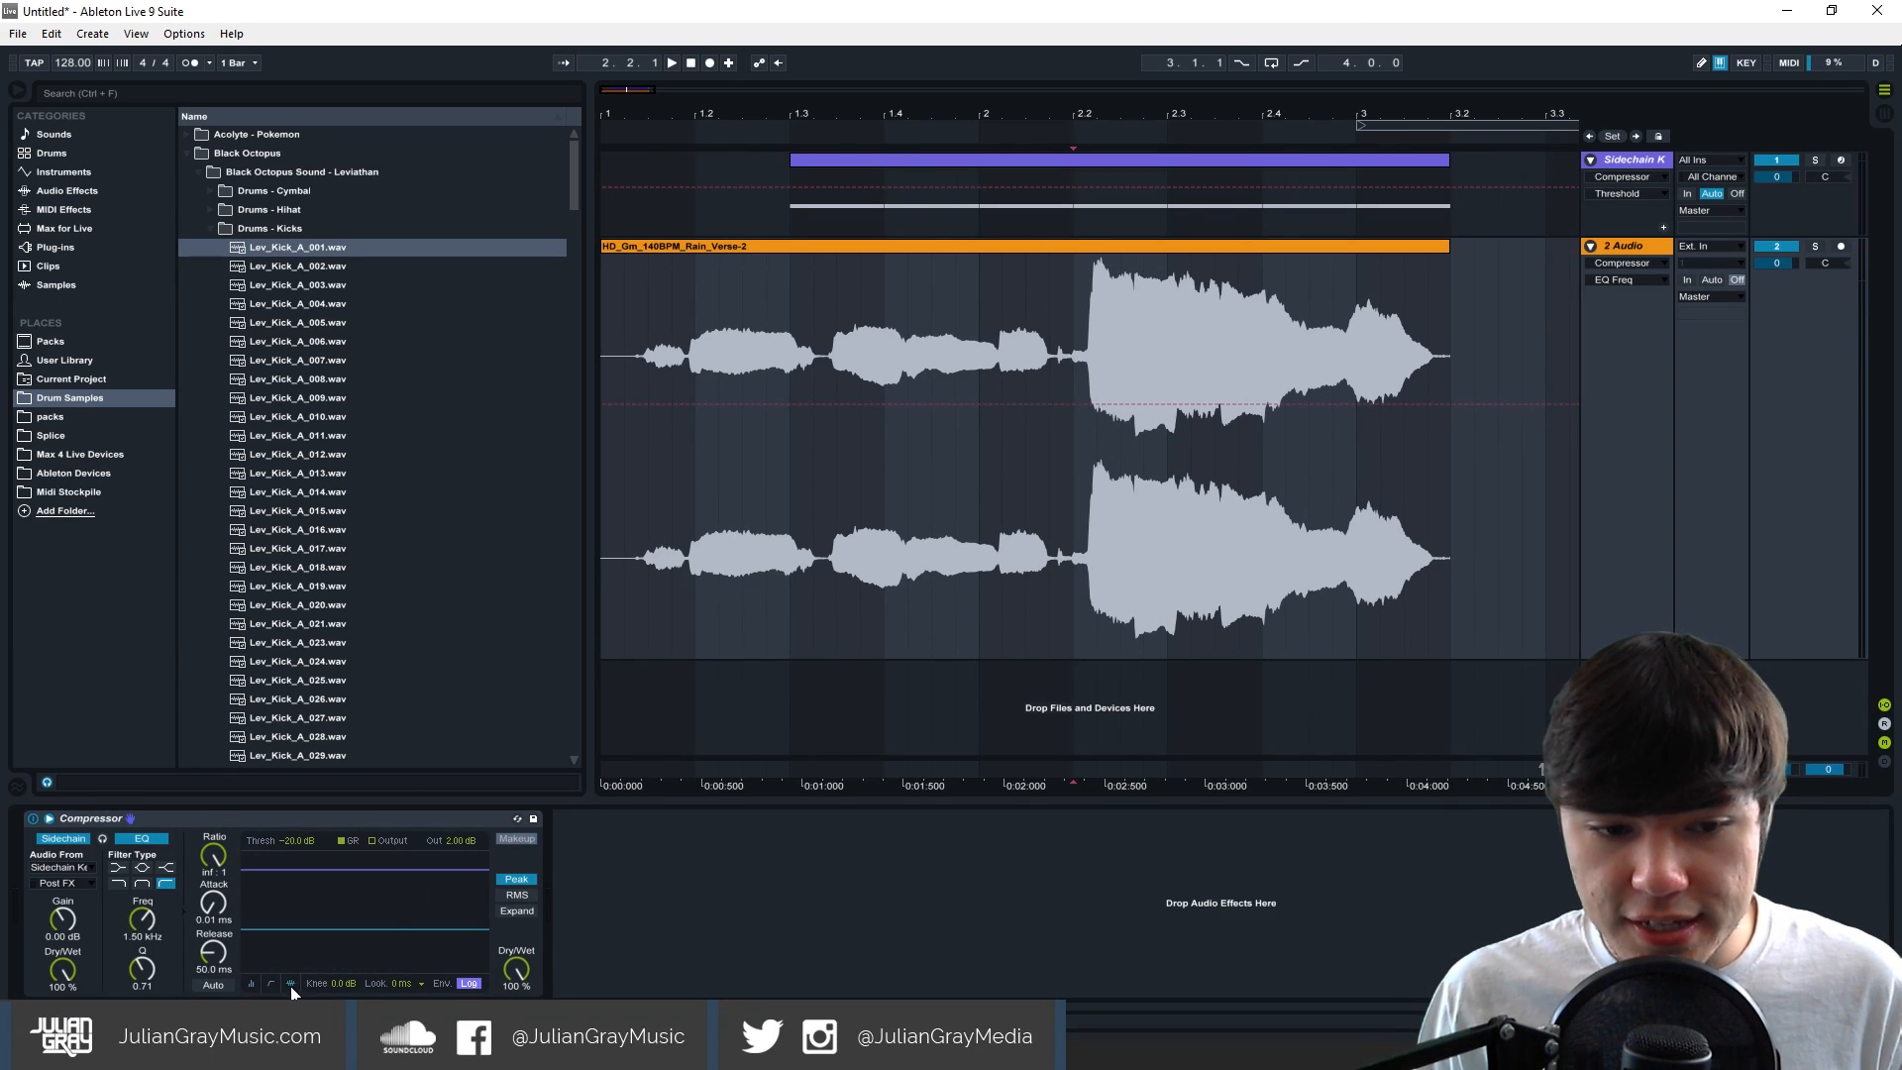
click(1090, 309)
click(1074, 306)
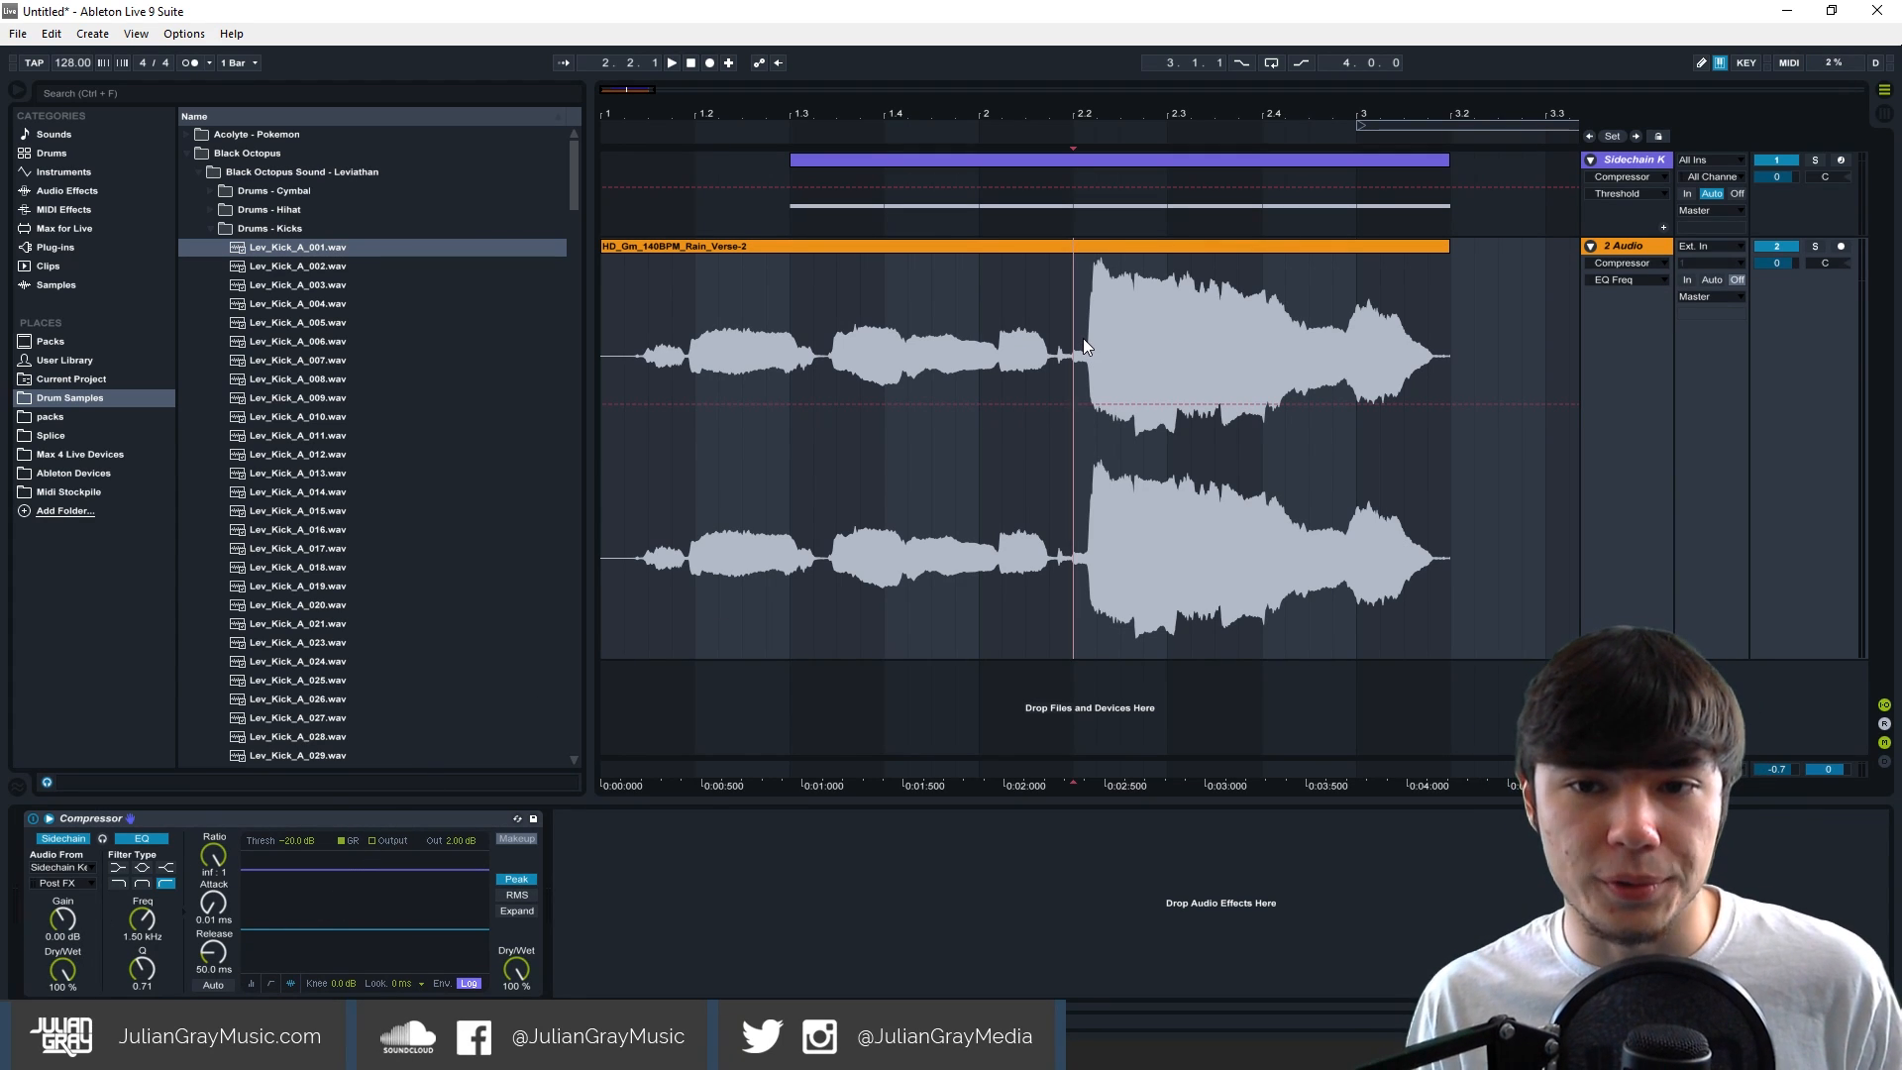
key(space)
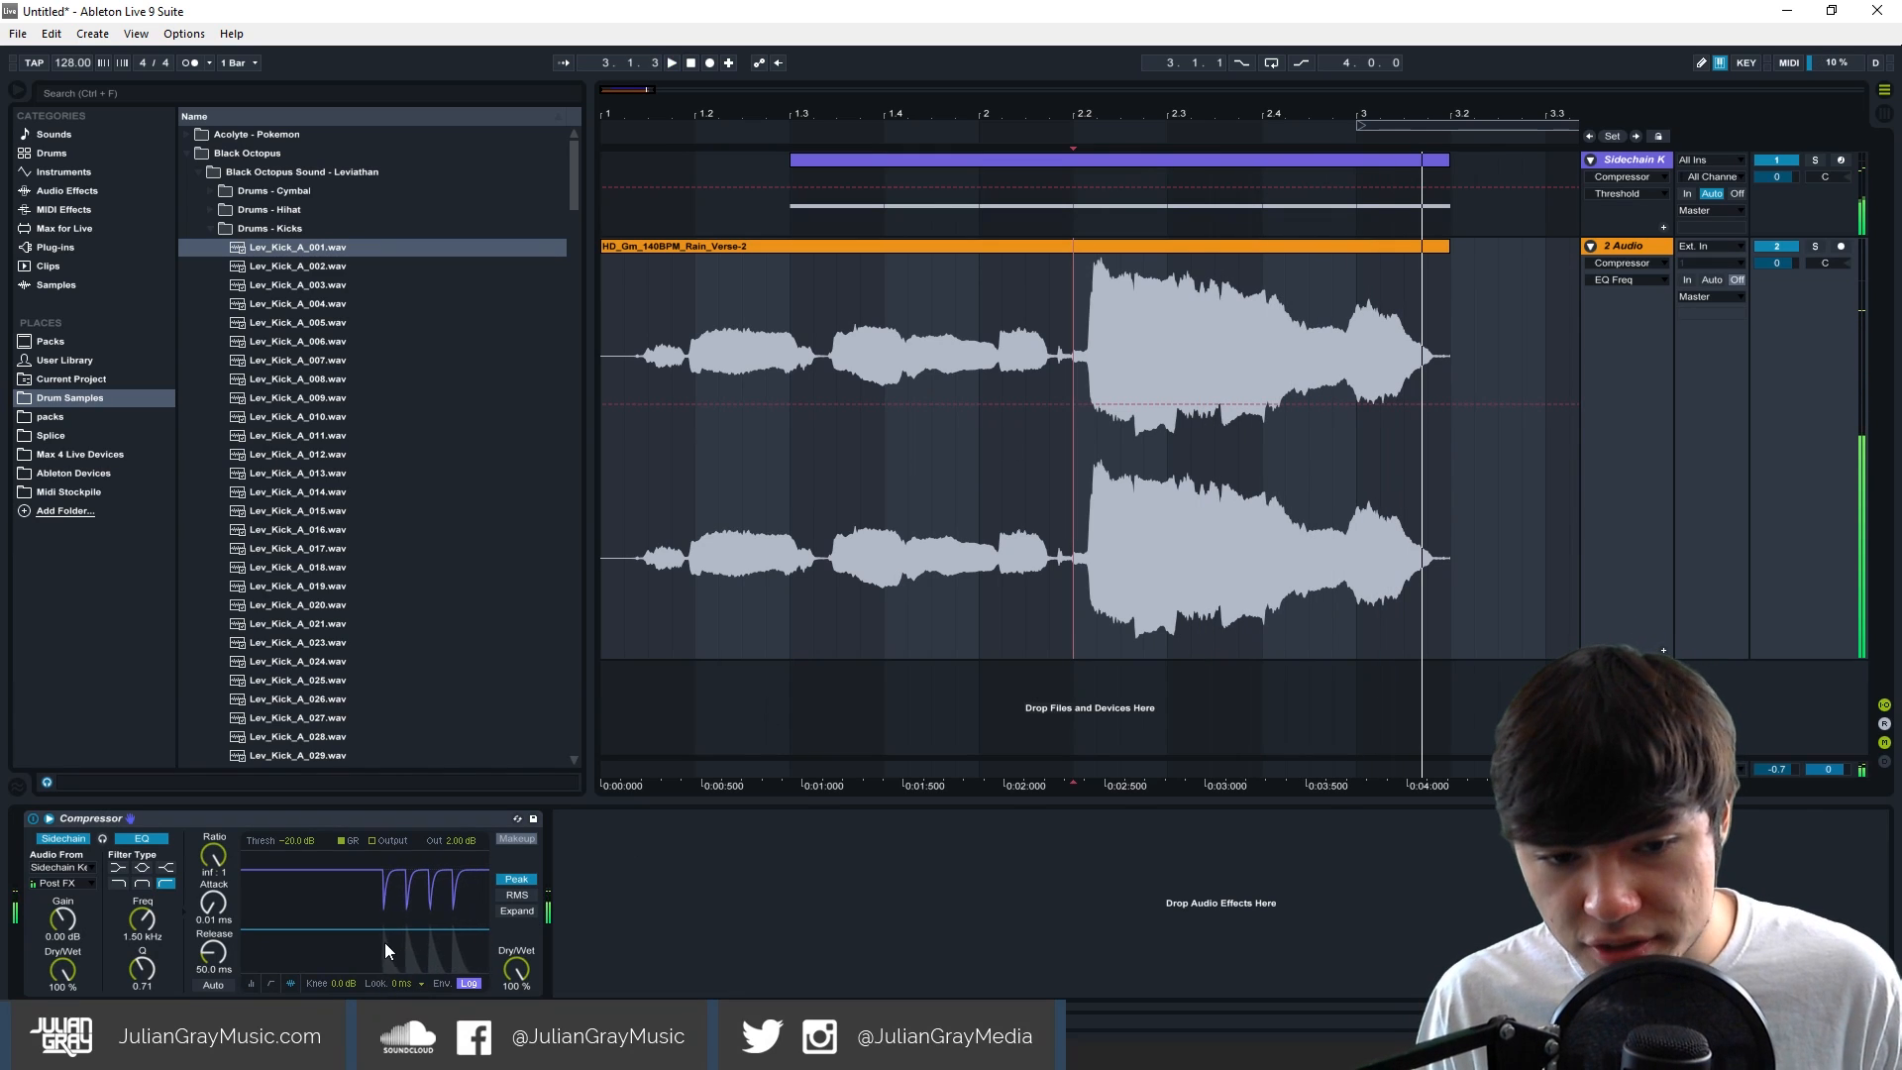
Turn off the sidechain EQ, play from 2.2 to compare the gain reduction, and turn the EQ back on.
click(144, 840)
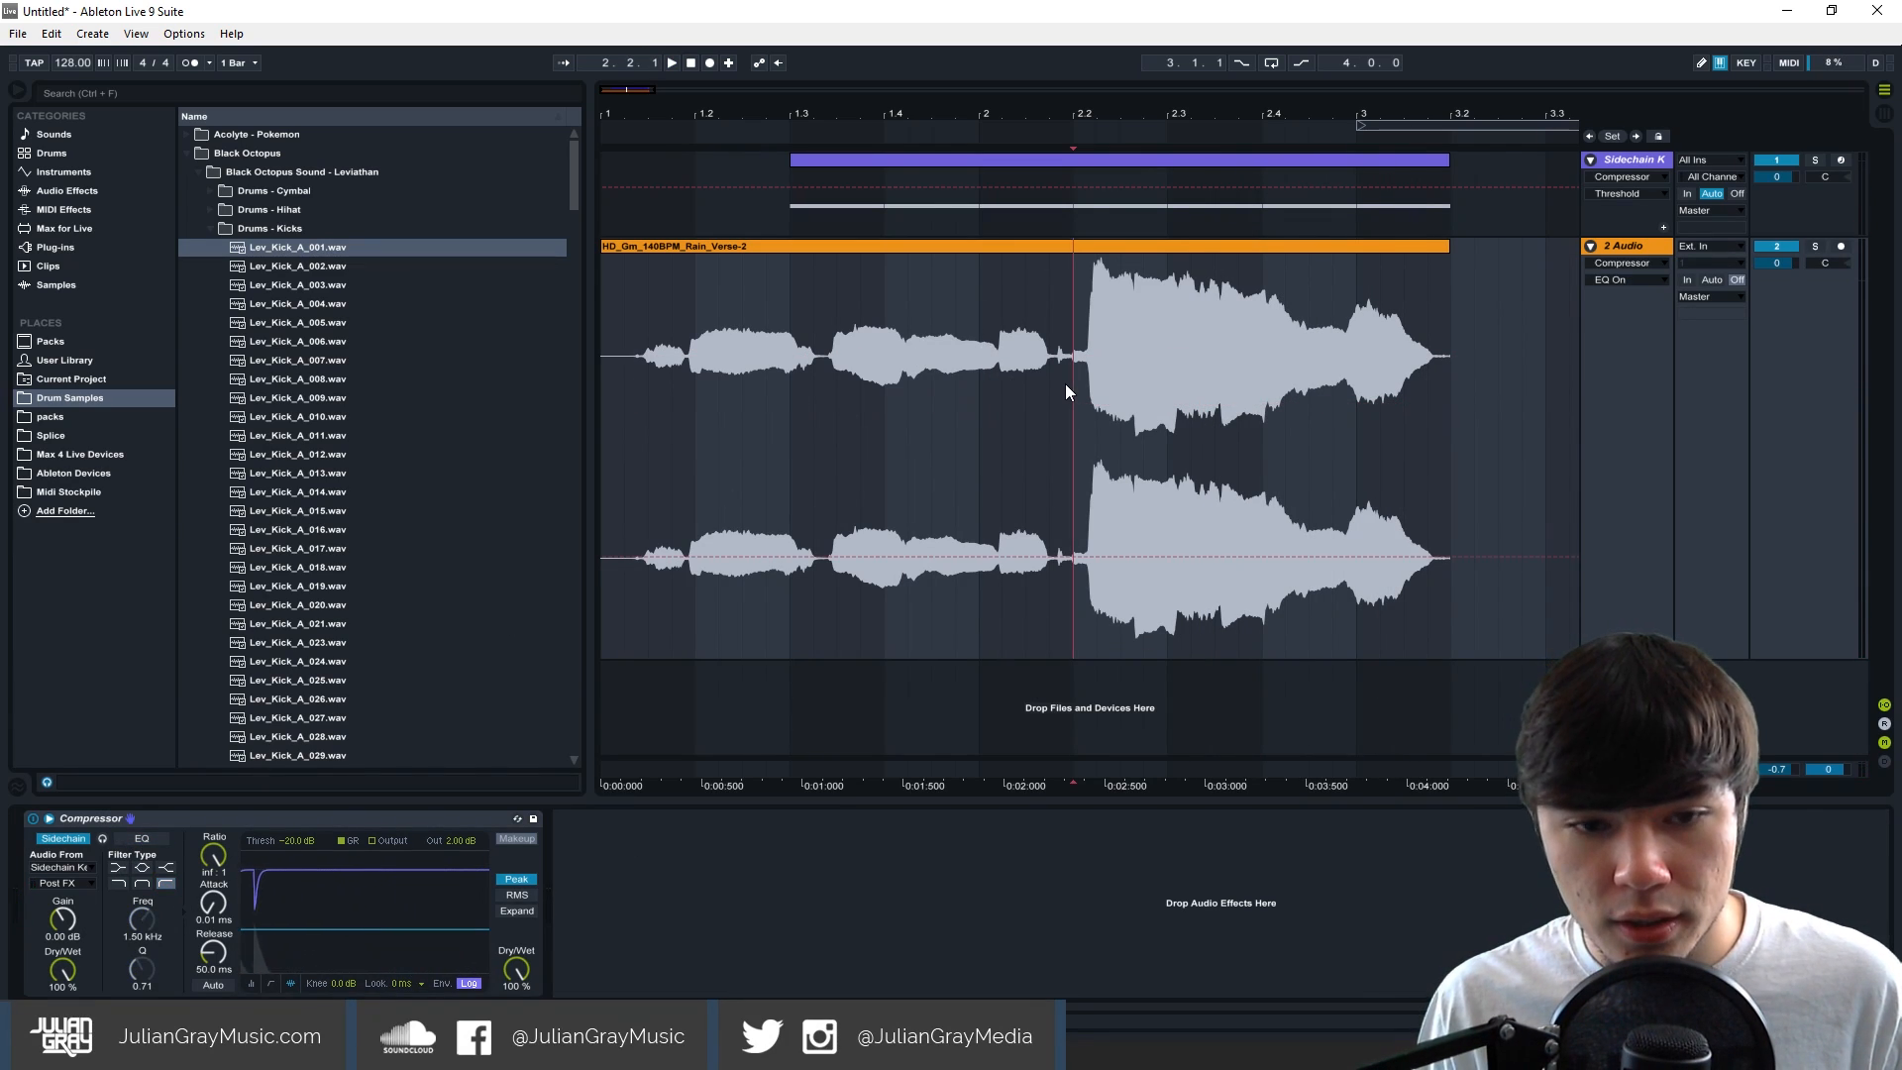
key(space)
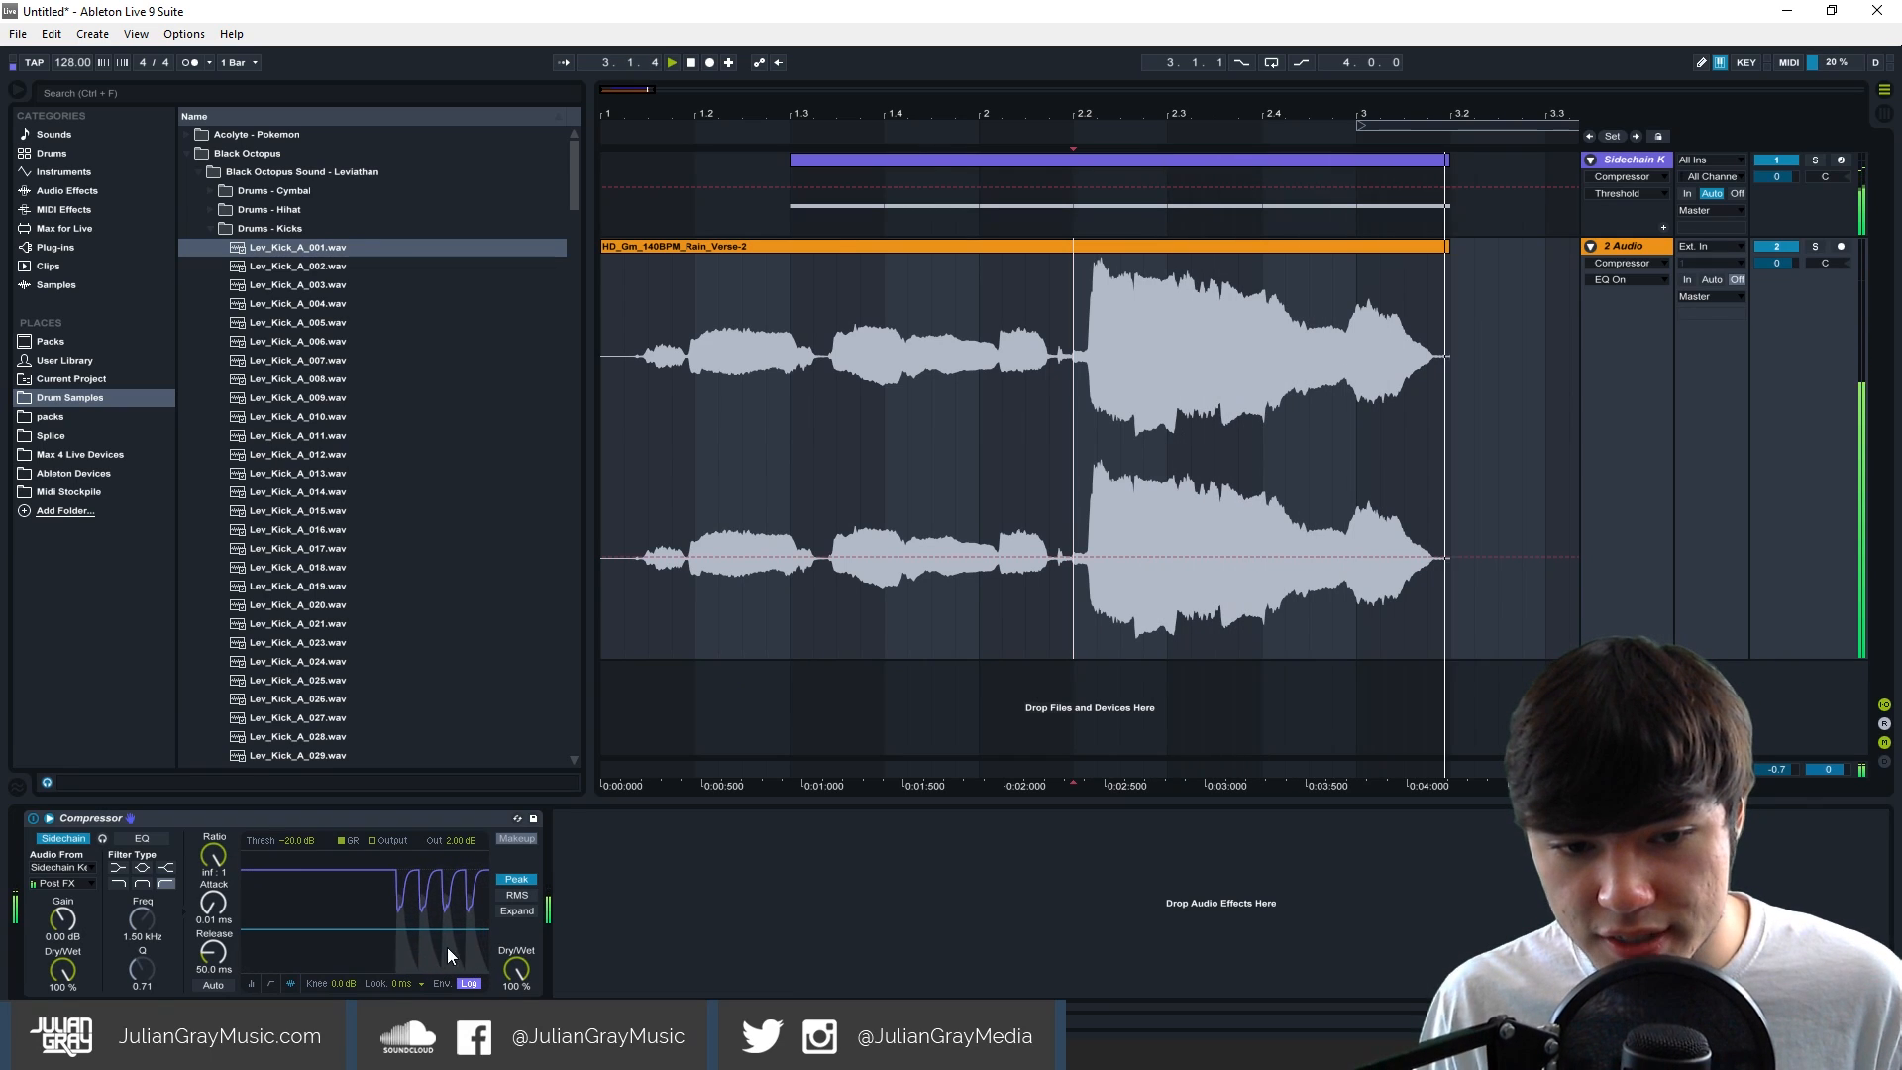
click(141, 838)
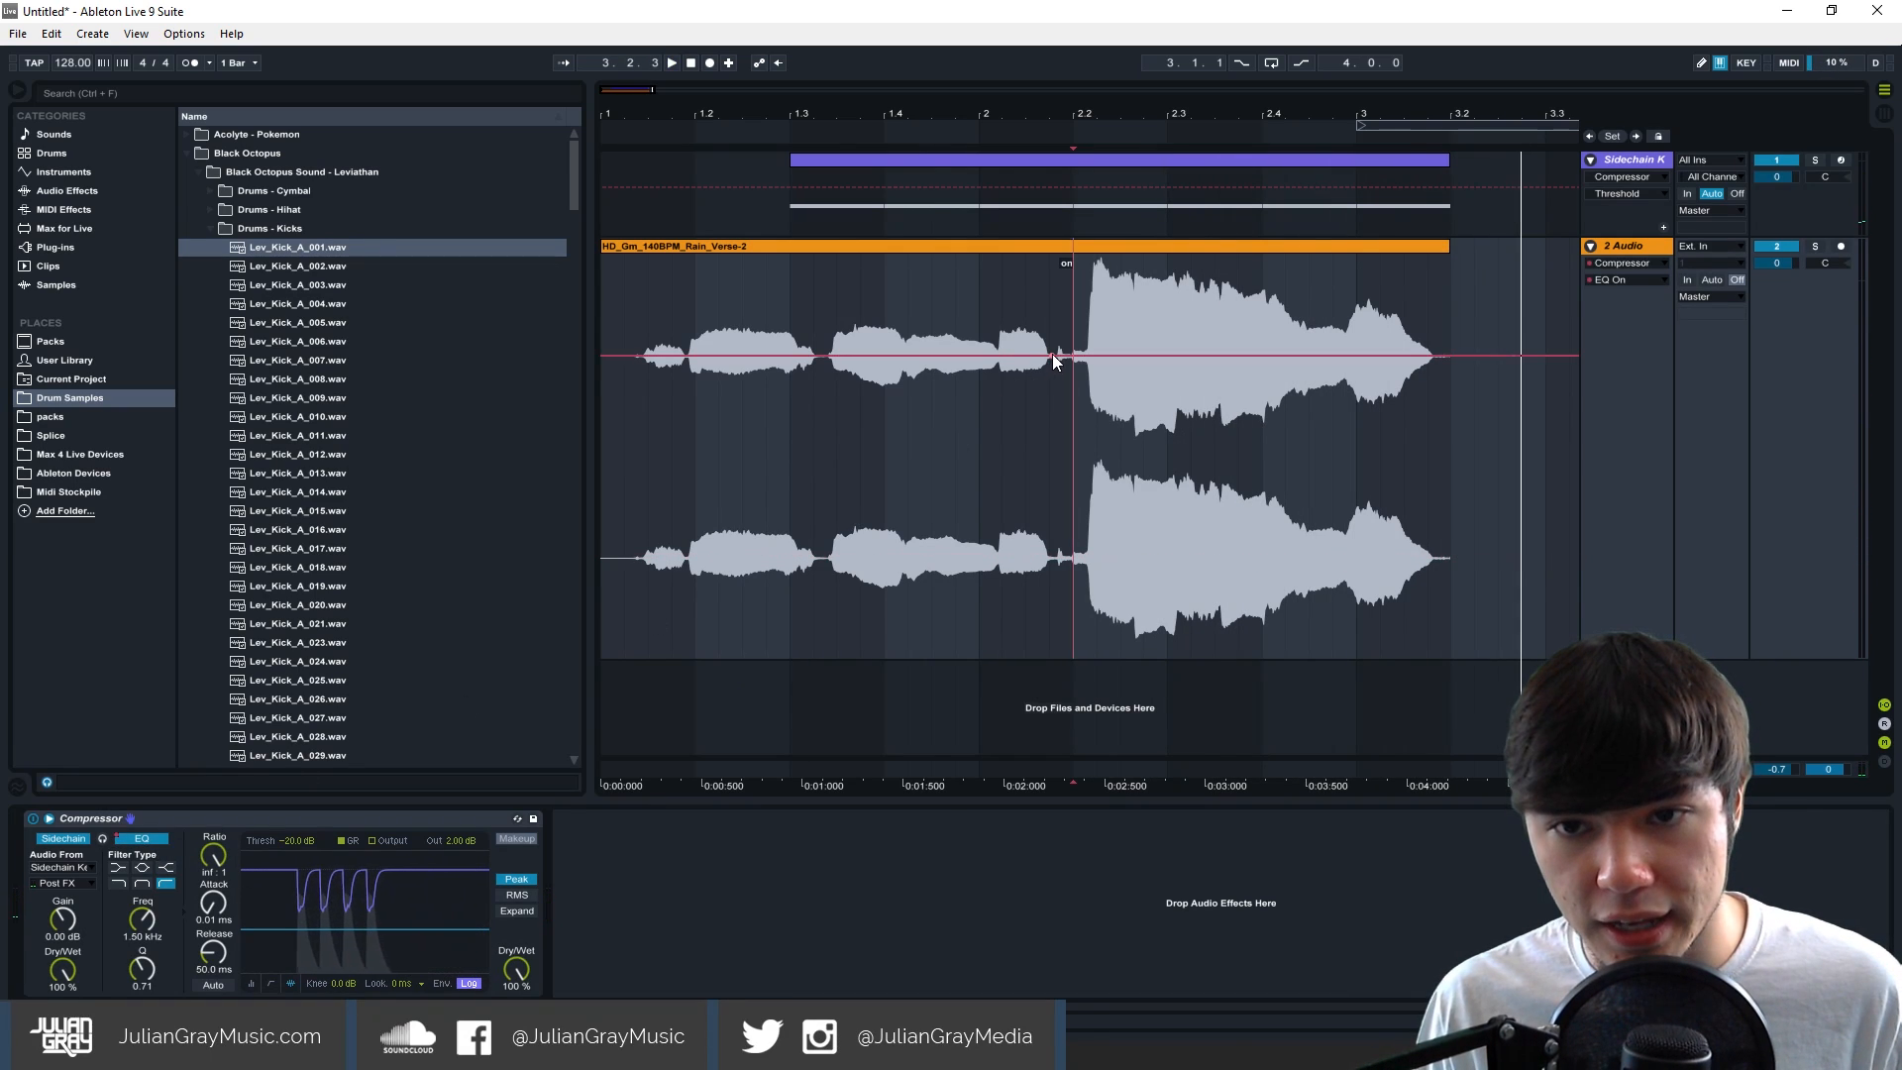
key(space)
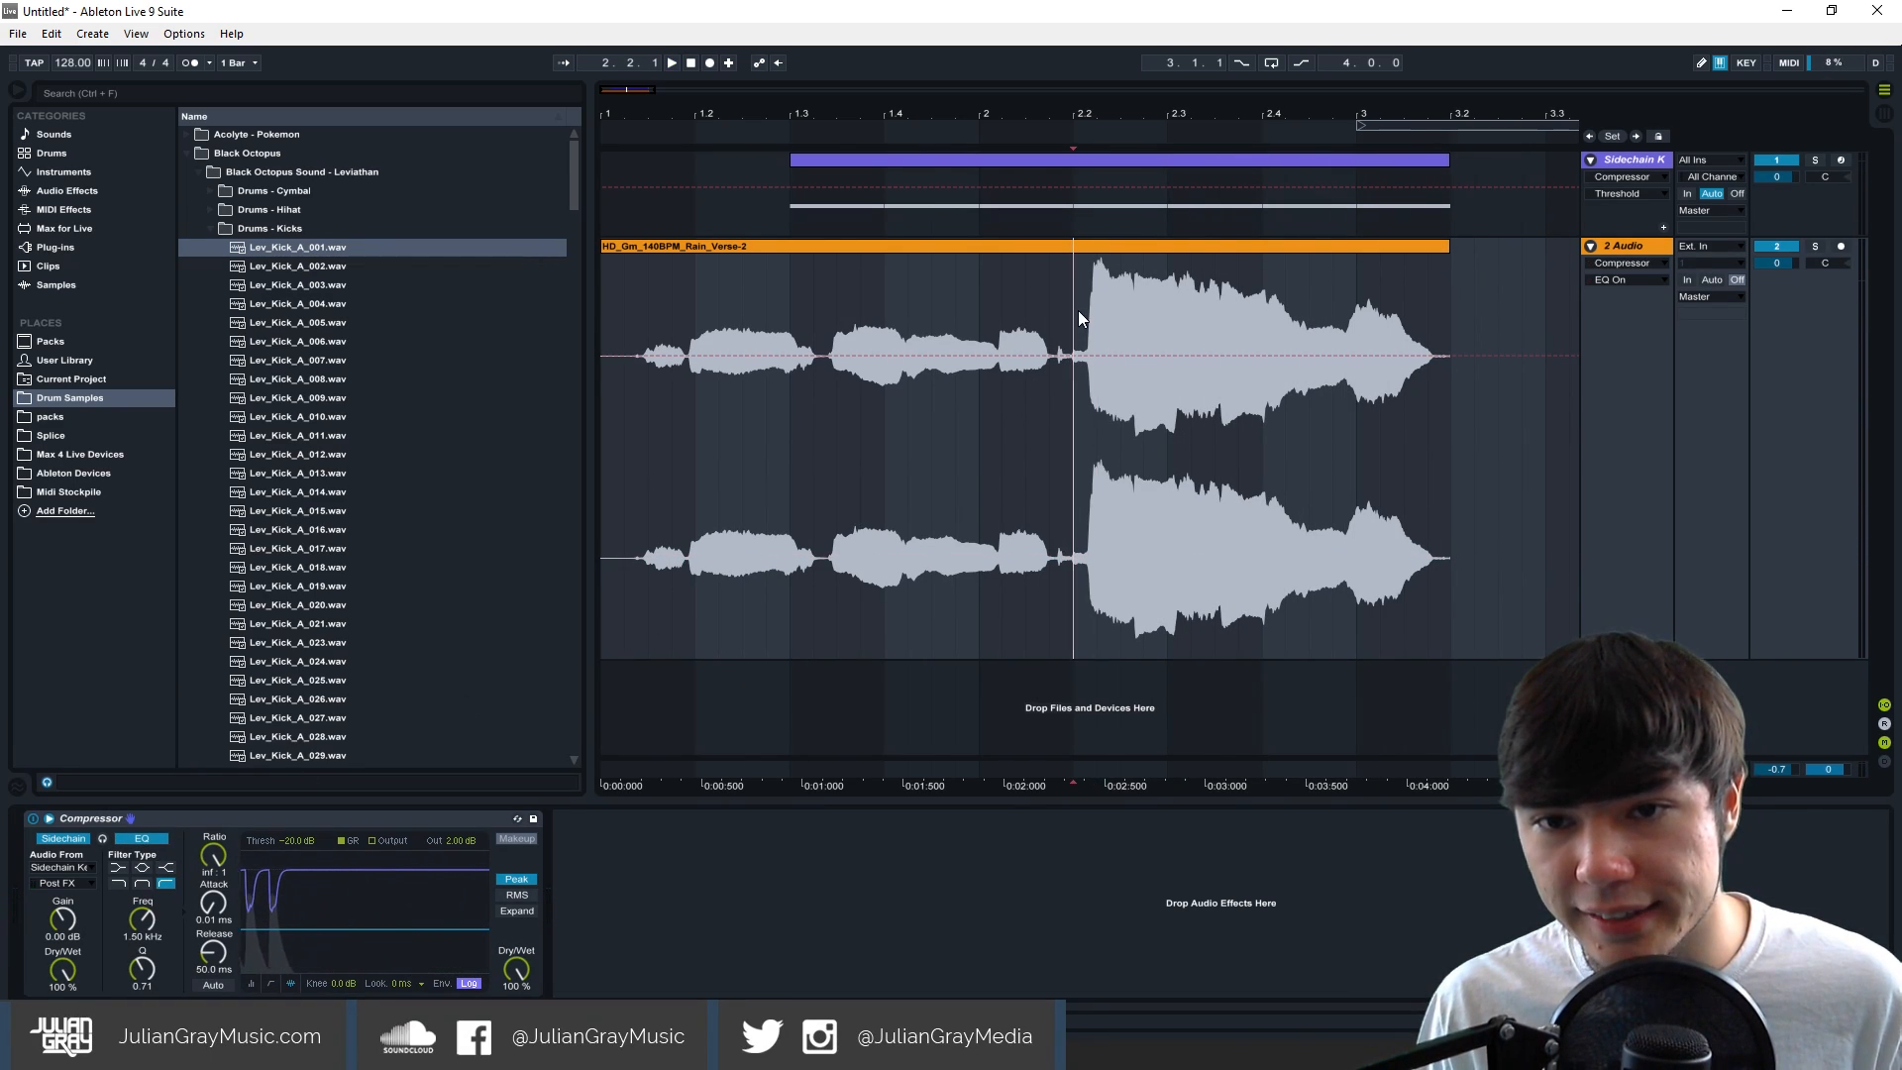
Add an EQ Eight after the Compressor on the kick track.
click(1073, 187)
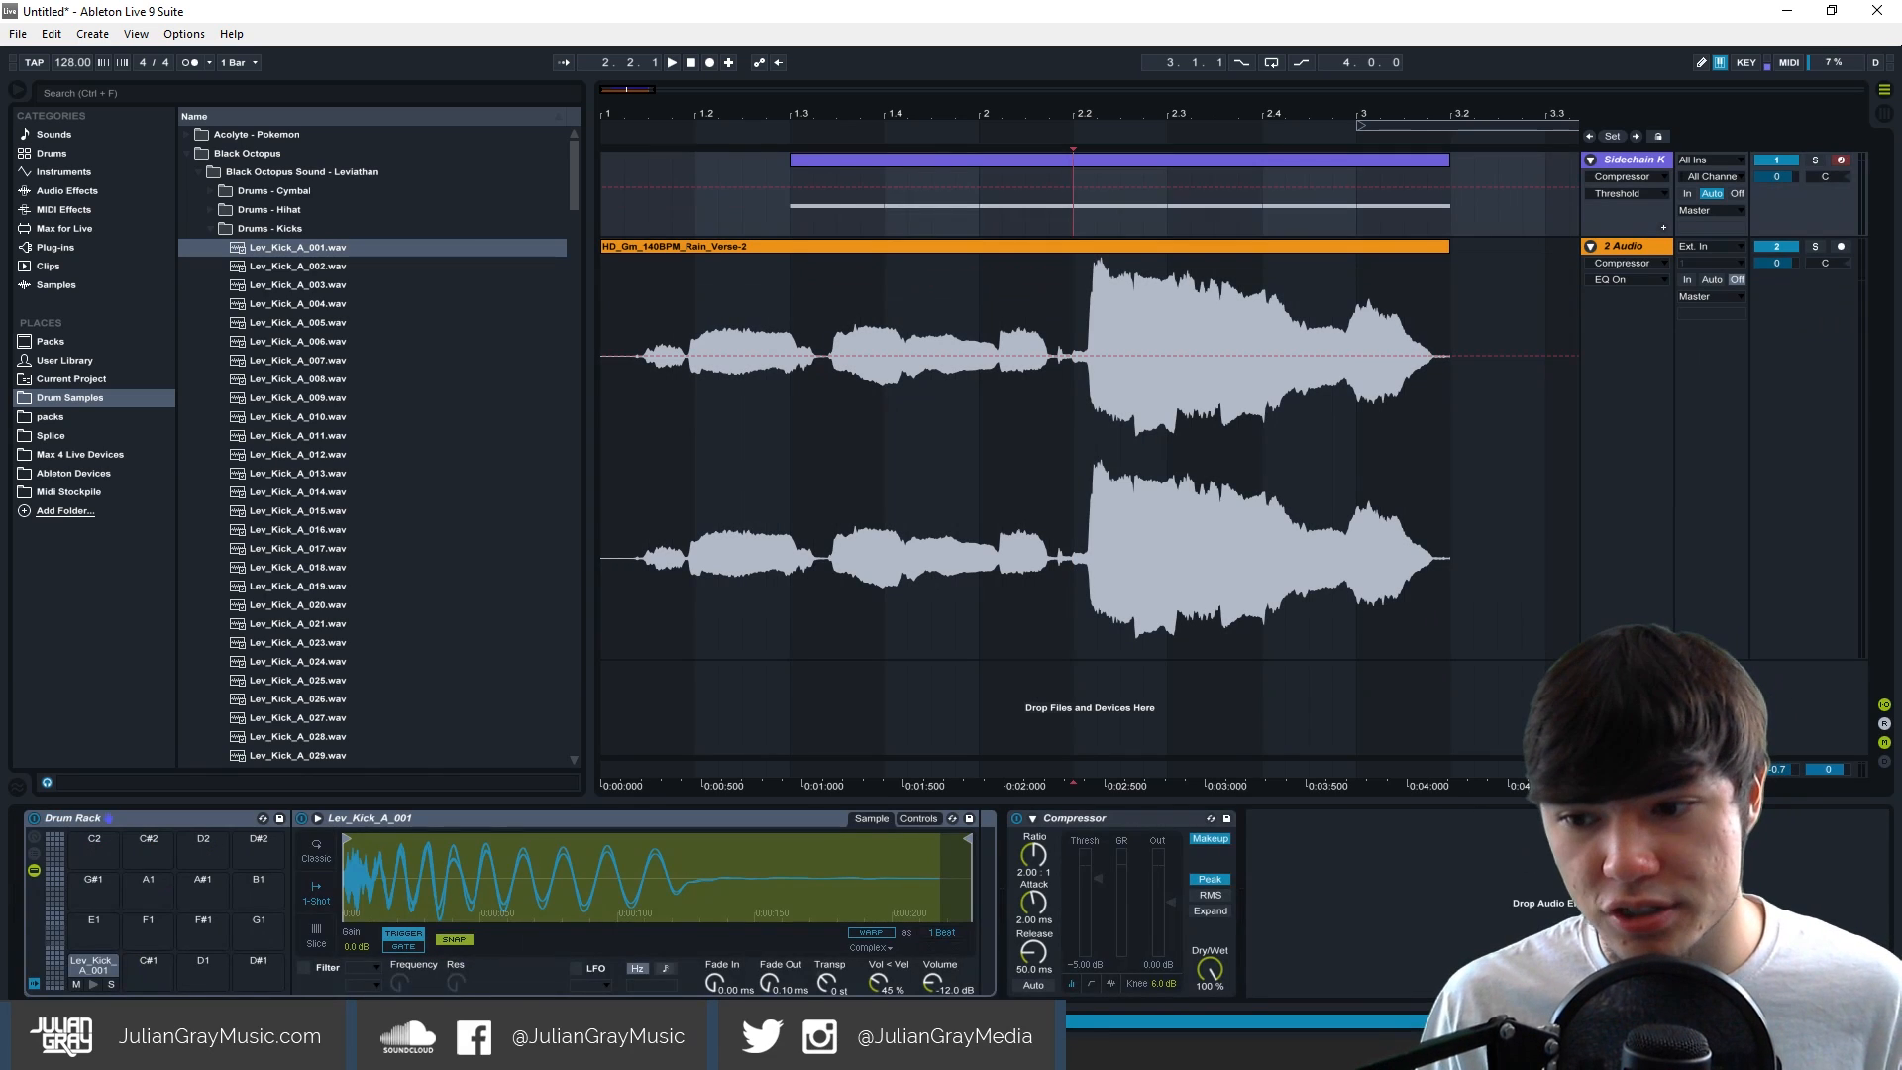
click(67, 190)
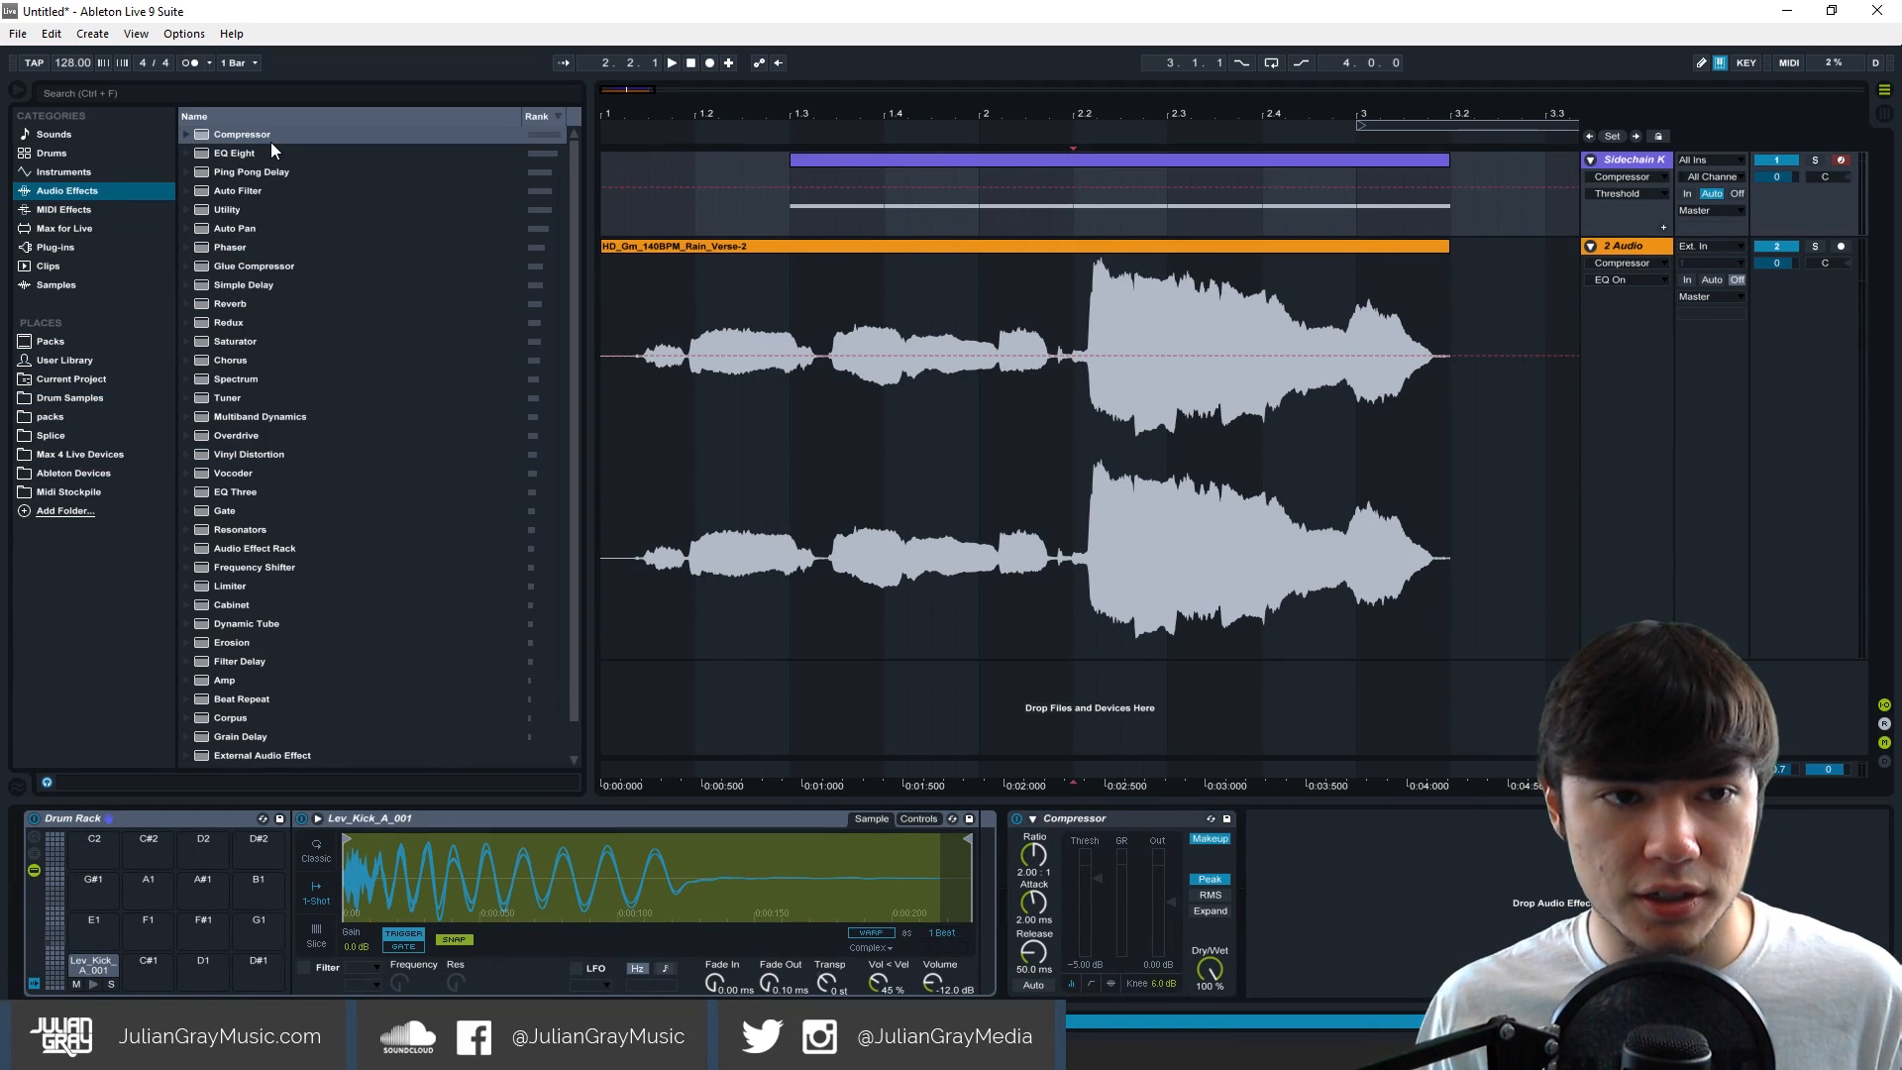
click(237, 152)
drag(237, 152, 1409, 899)
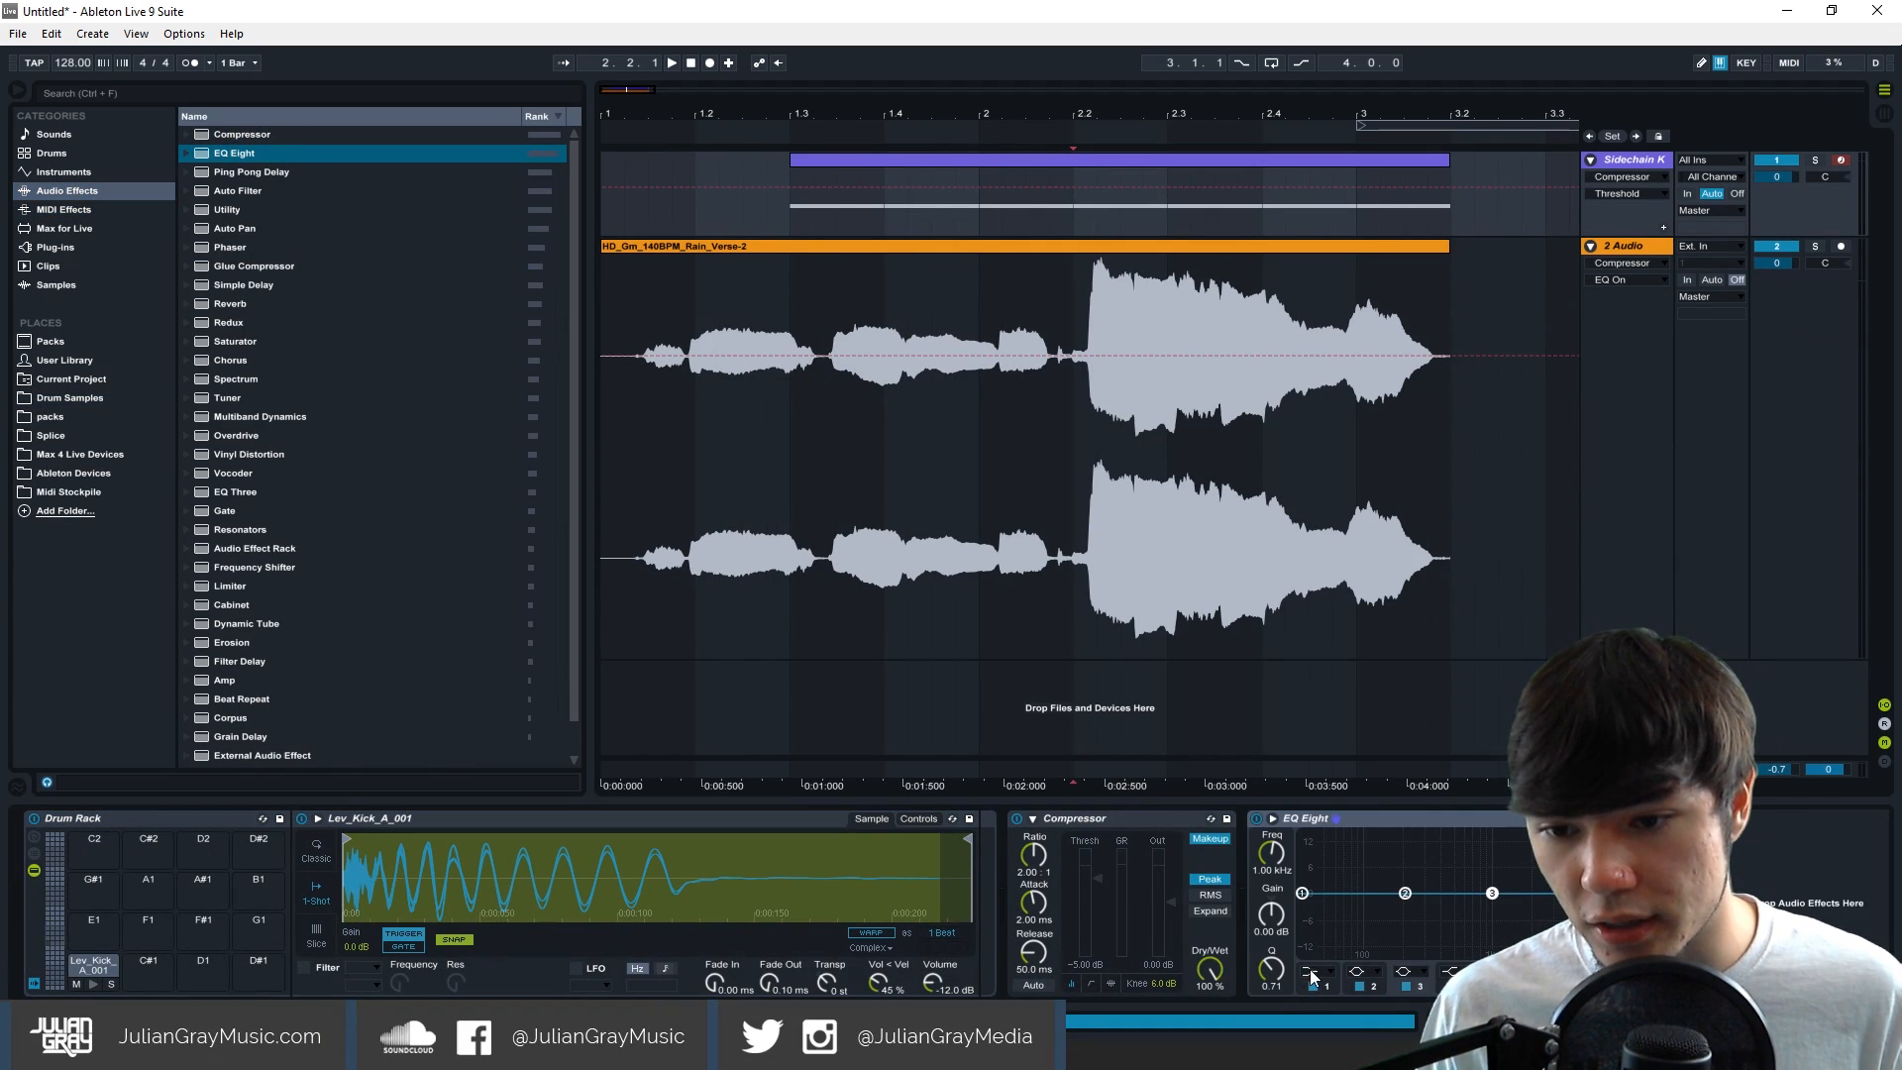
Make band 1 of the kick track's EQ Eight a low-cut filter at 1.50 kHz.
click(1311, 862)
click(1311, 869)
drag(1253, 873, 1251, 877)
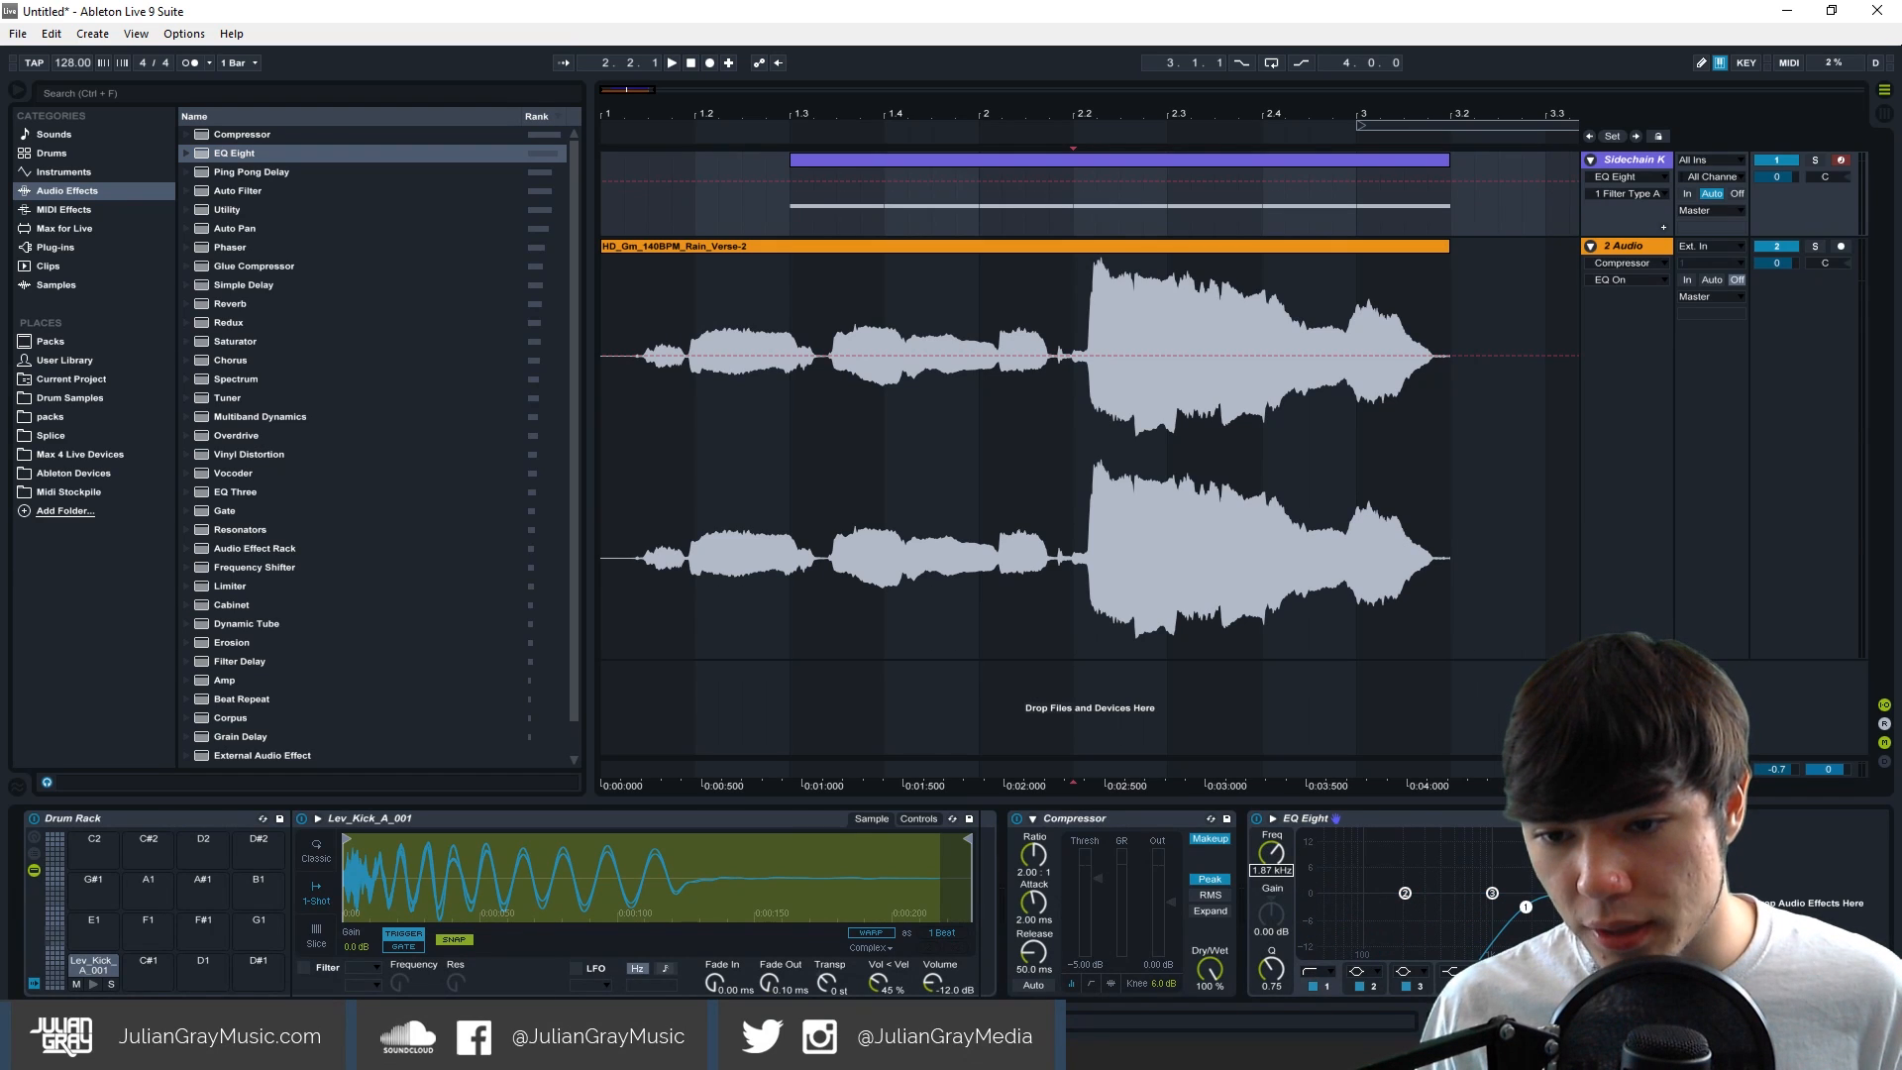
text(1500)
key(Return)
Solo the kick track, play it from 2.2 to hear the filtered kick, and delete its EQ Eight.
click(1815, 159)
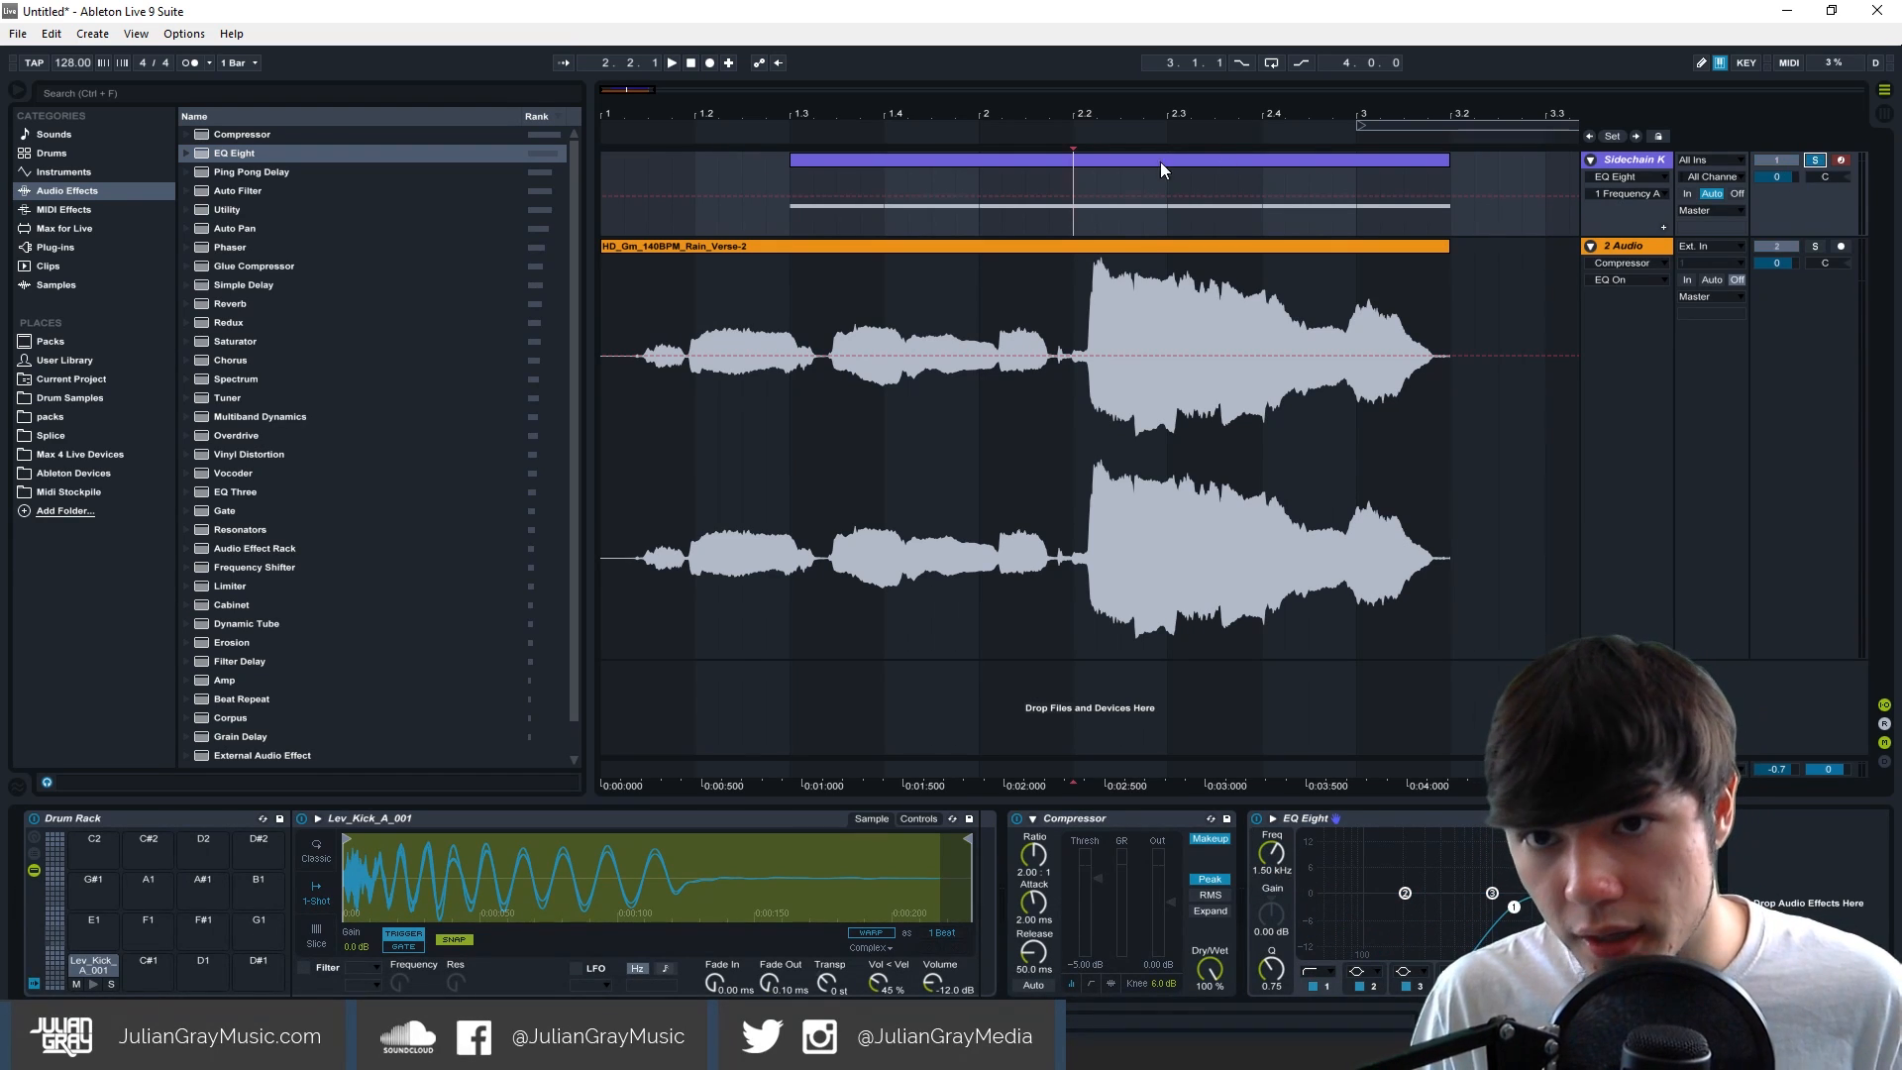
key(space)
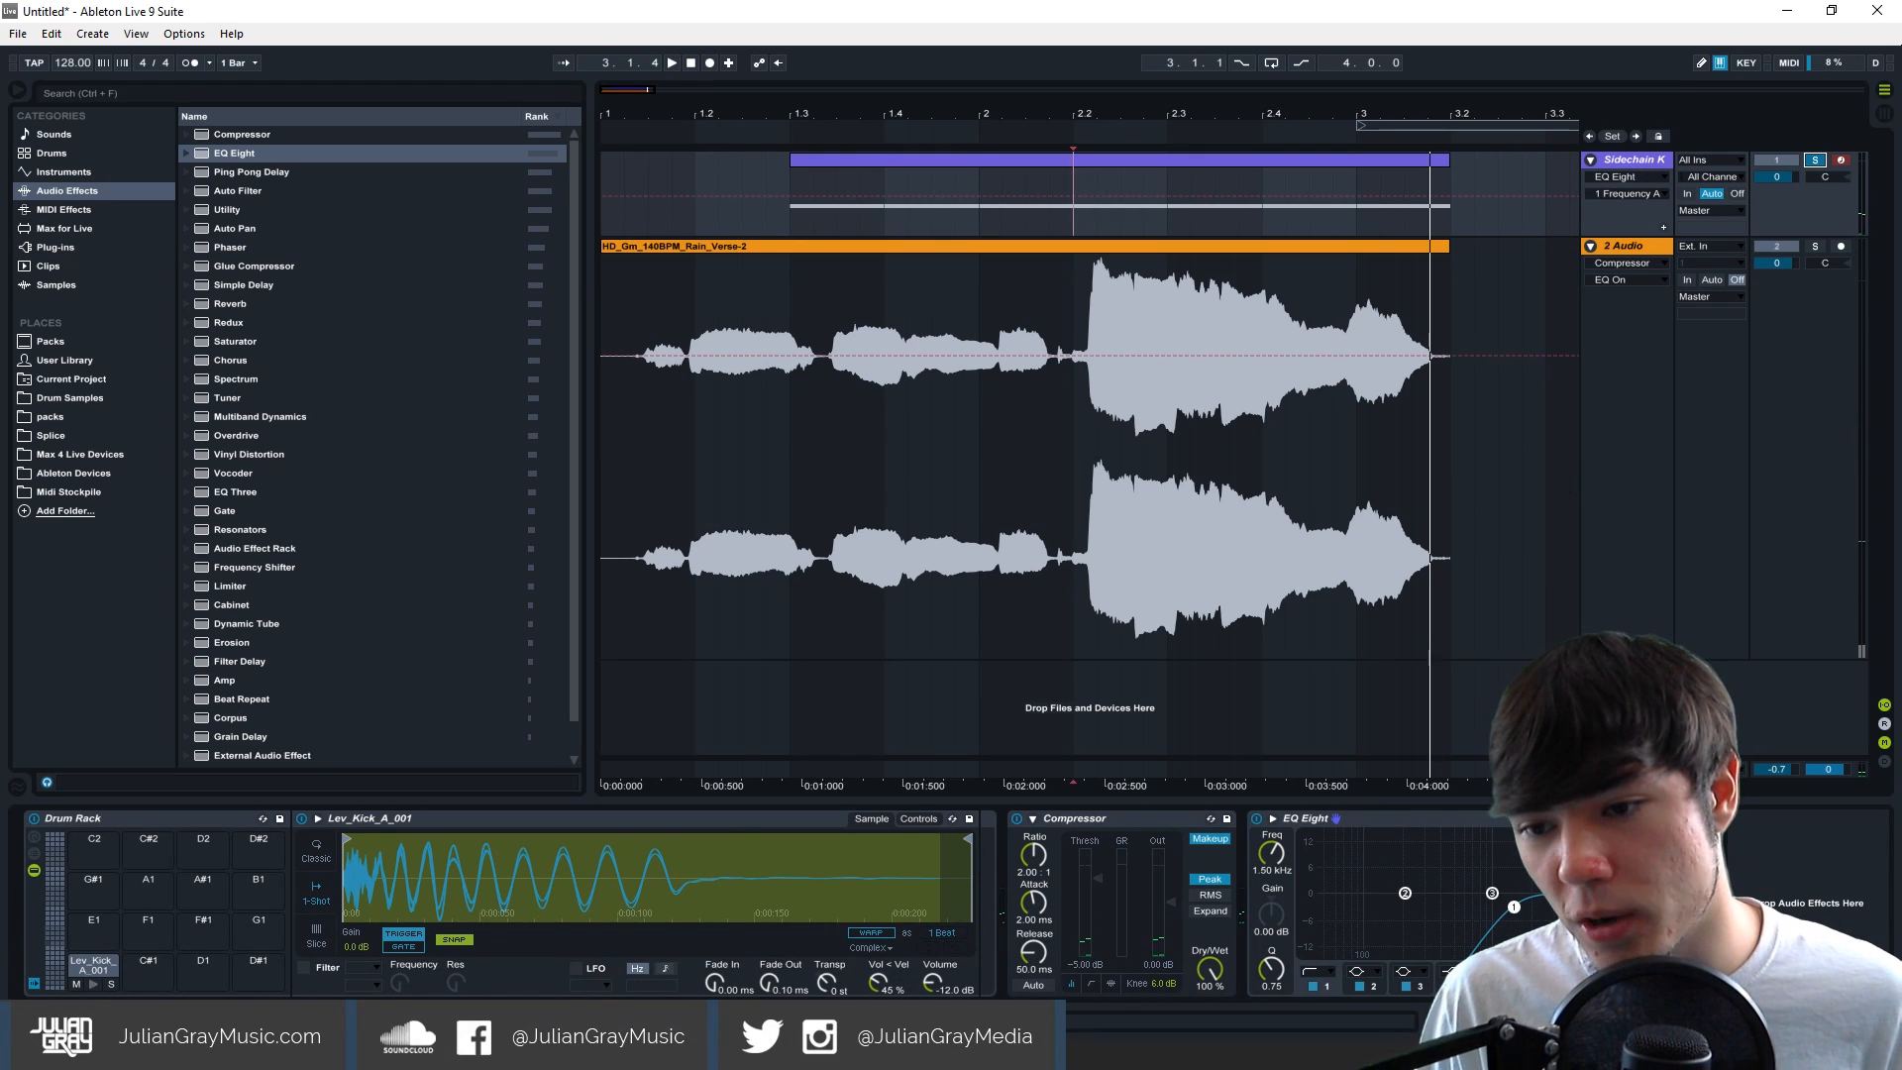
right_click(1554, 821)
click(1589, 595)
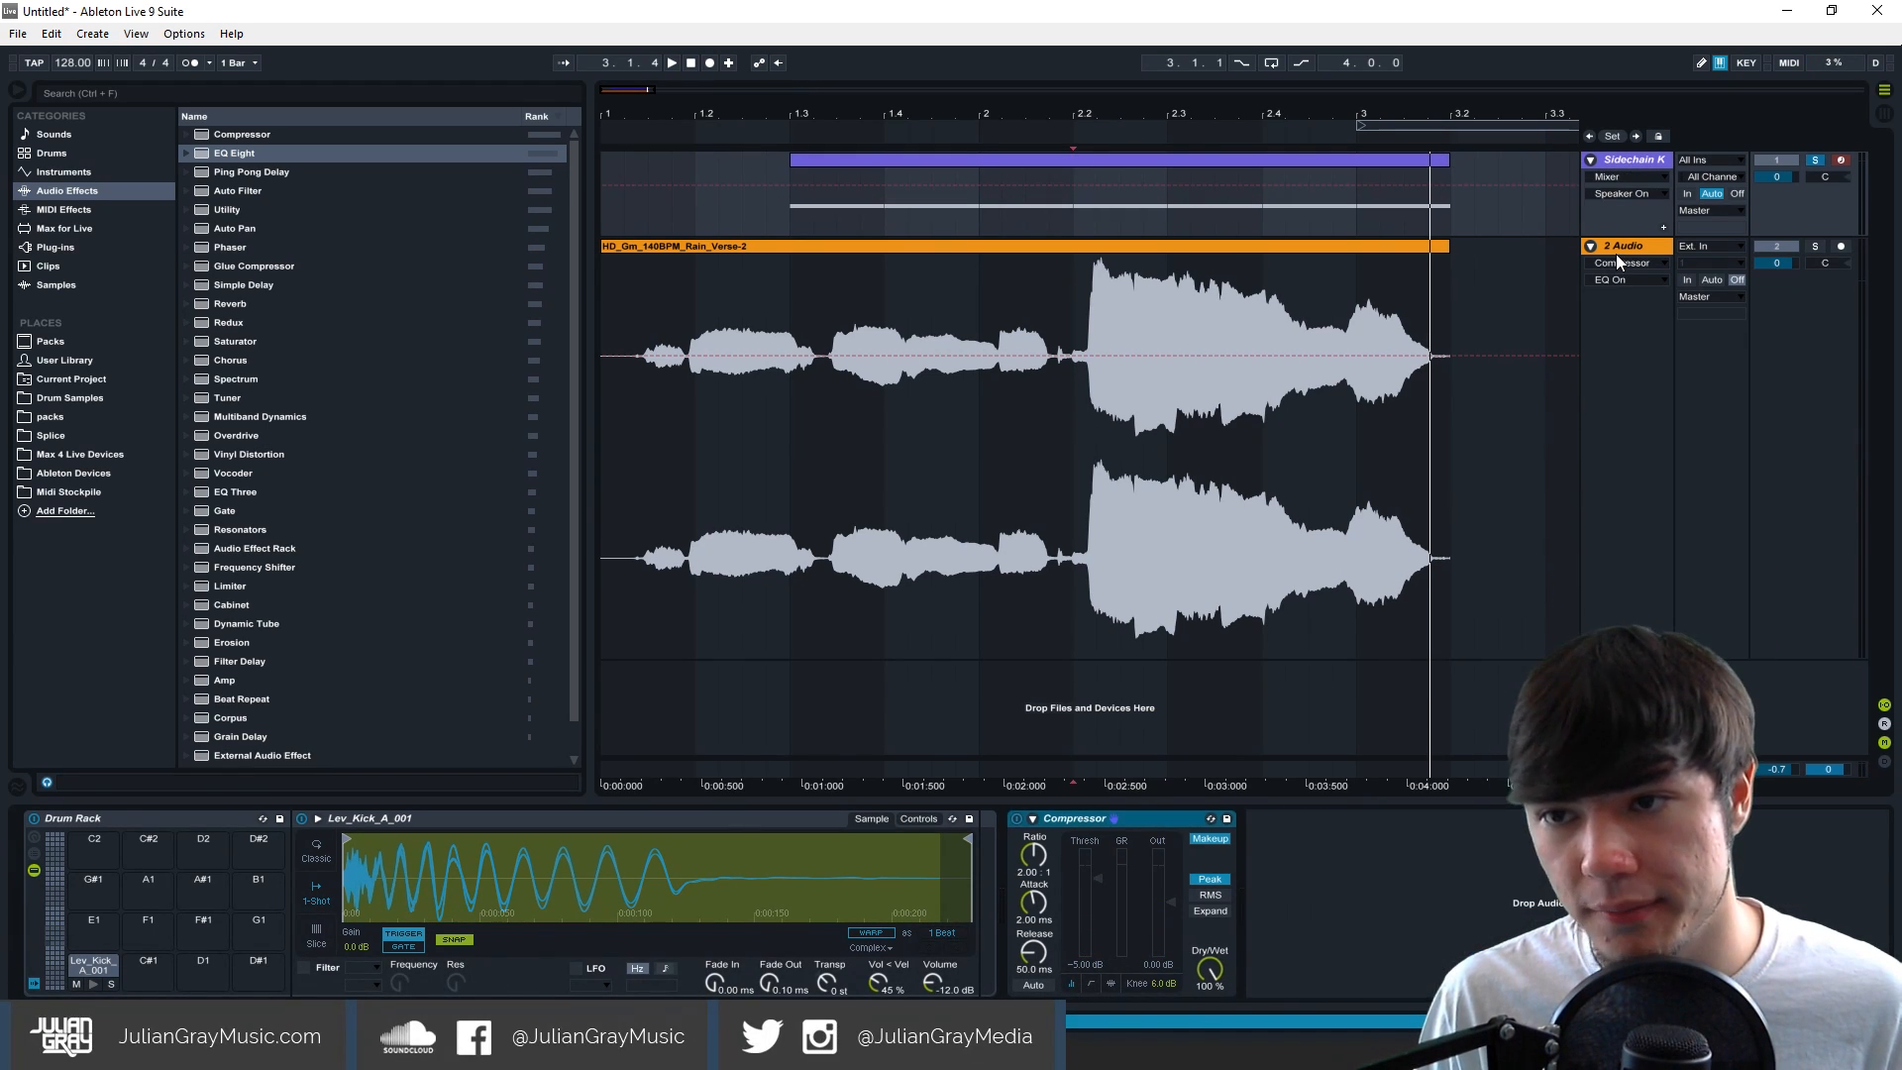
On the vocal track's Compressor, switch to the collapsed view and lower the threshold to -inf dB.
click(1614, 250)
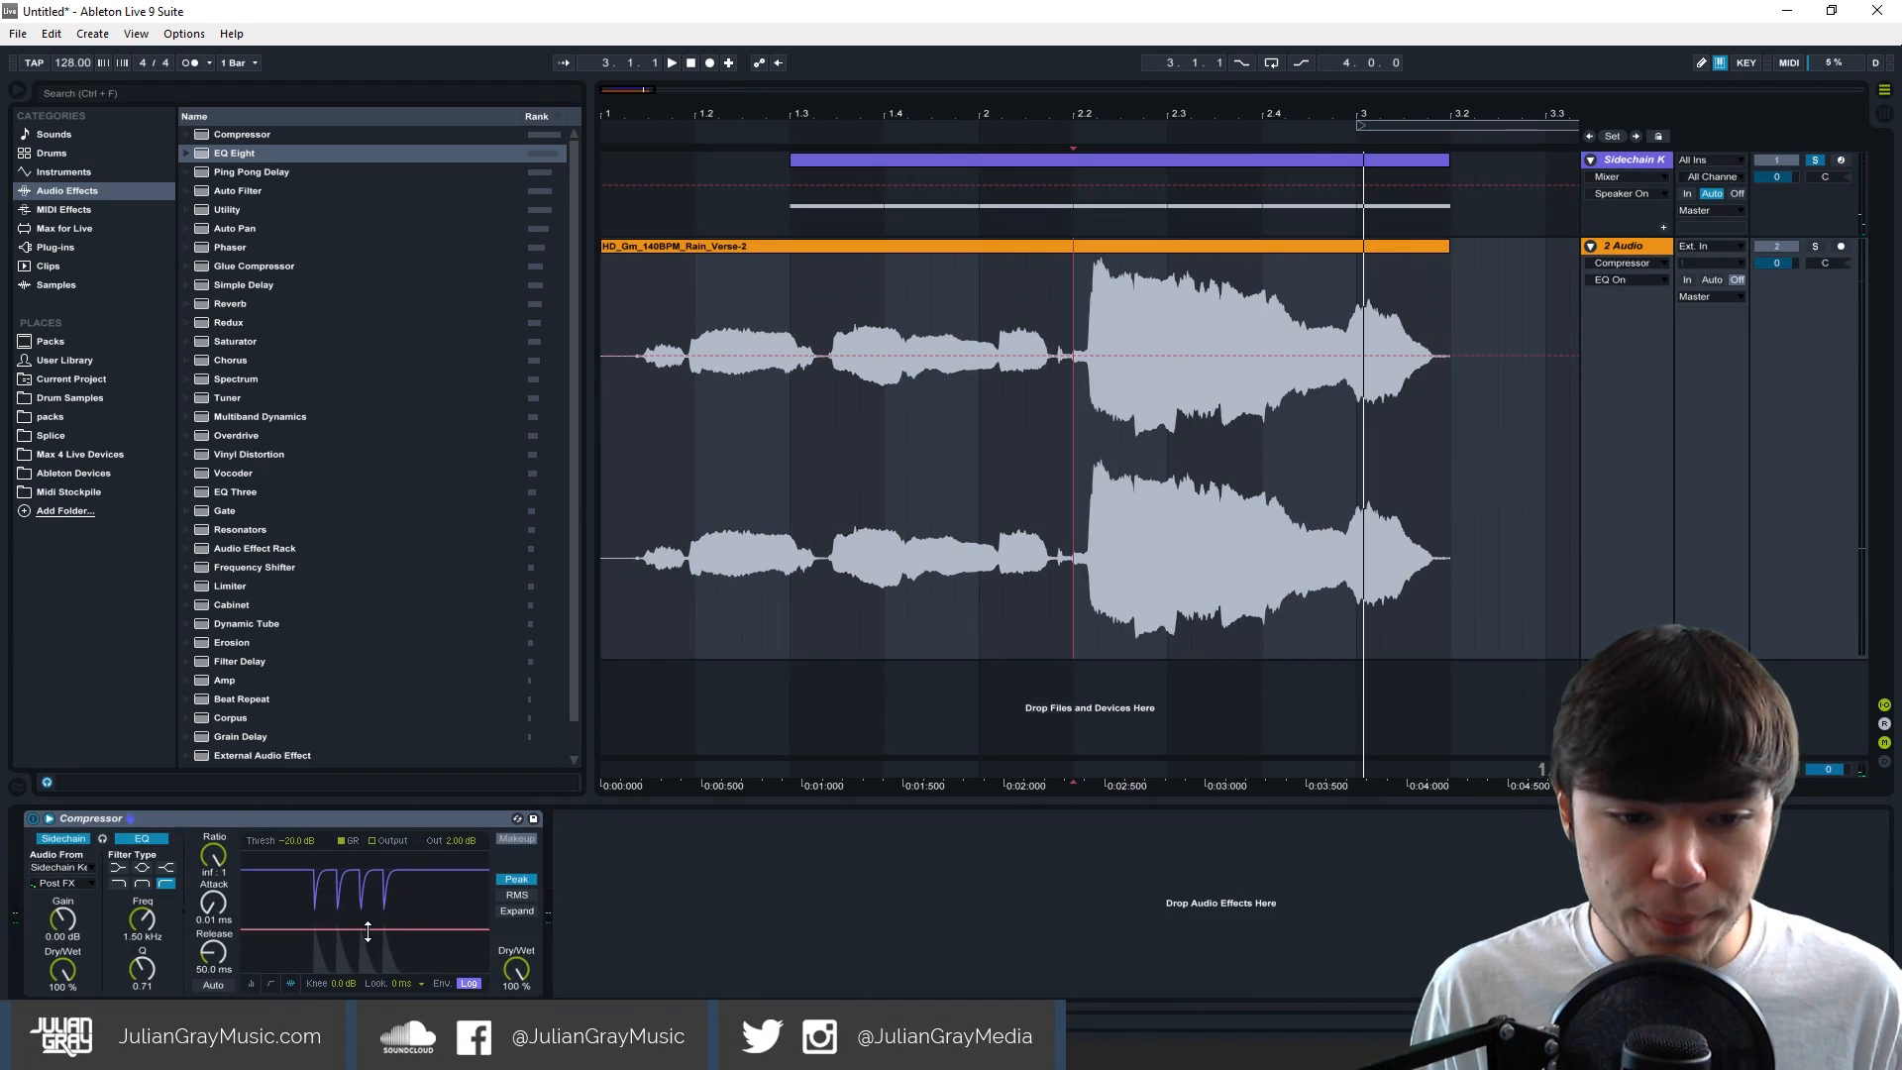
click(250, 986)
click(1085, 309)
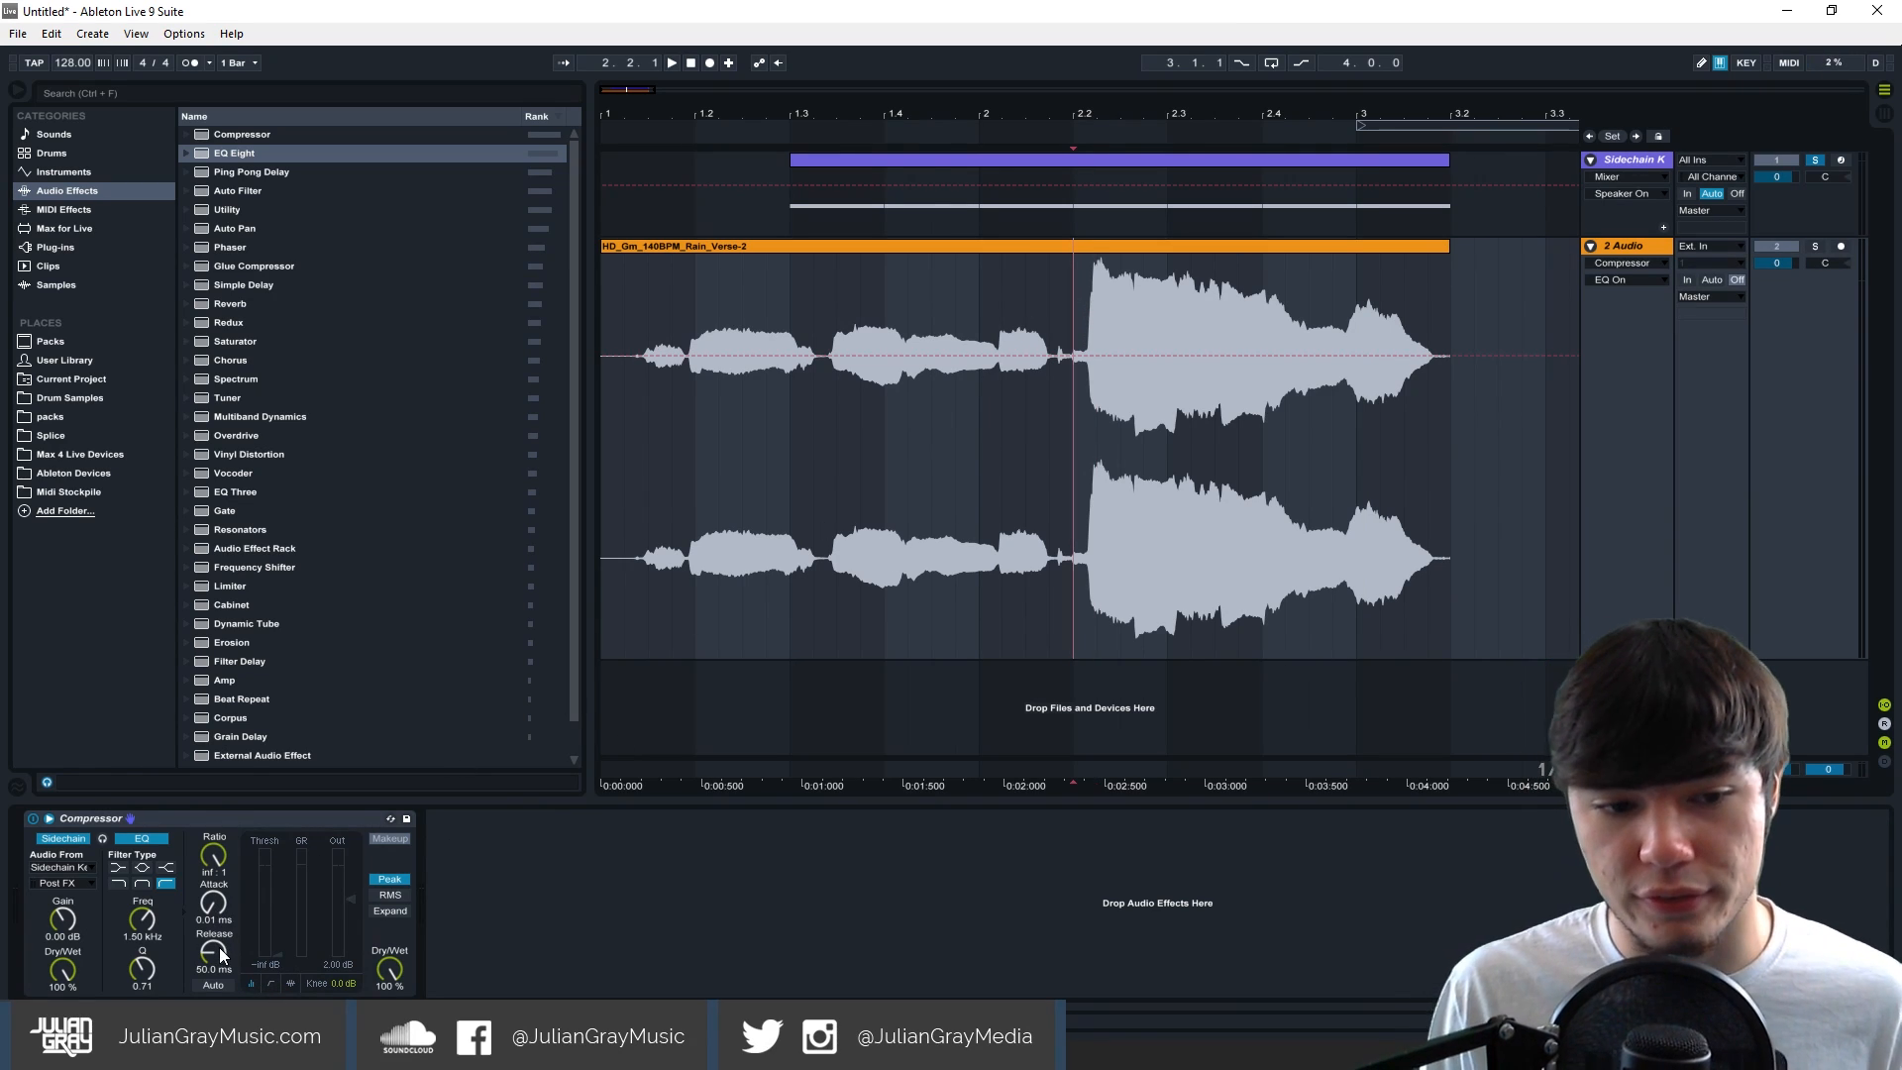
Unsolo the kick track and play from 2.2 to hear how the kick ducks the vocal at the lowest threshold.
click(1085, 217)
key(space)
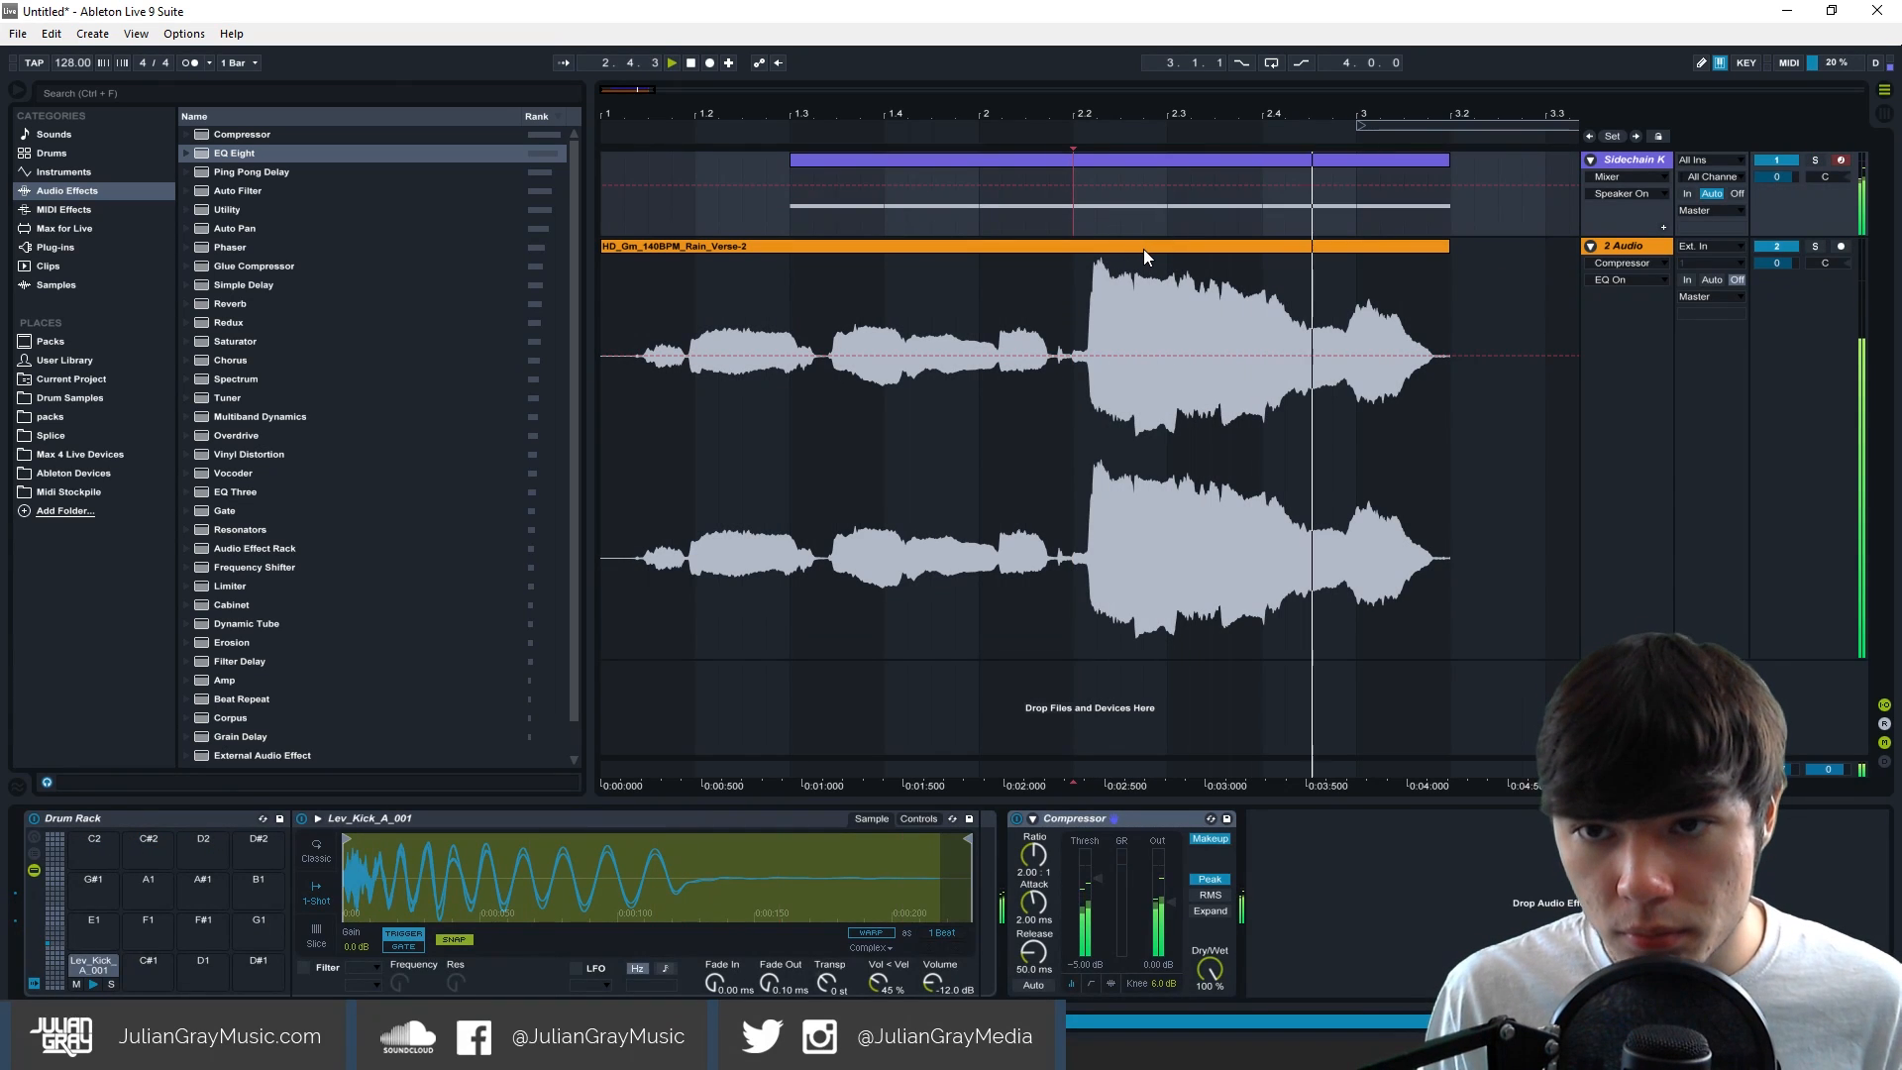
click(1073, 313)
key(space)
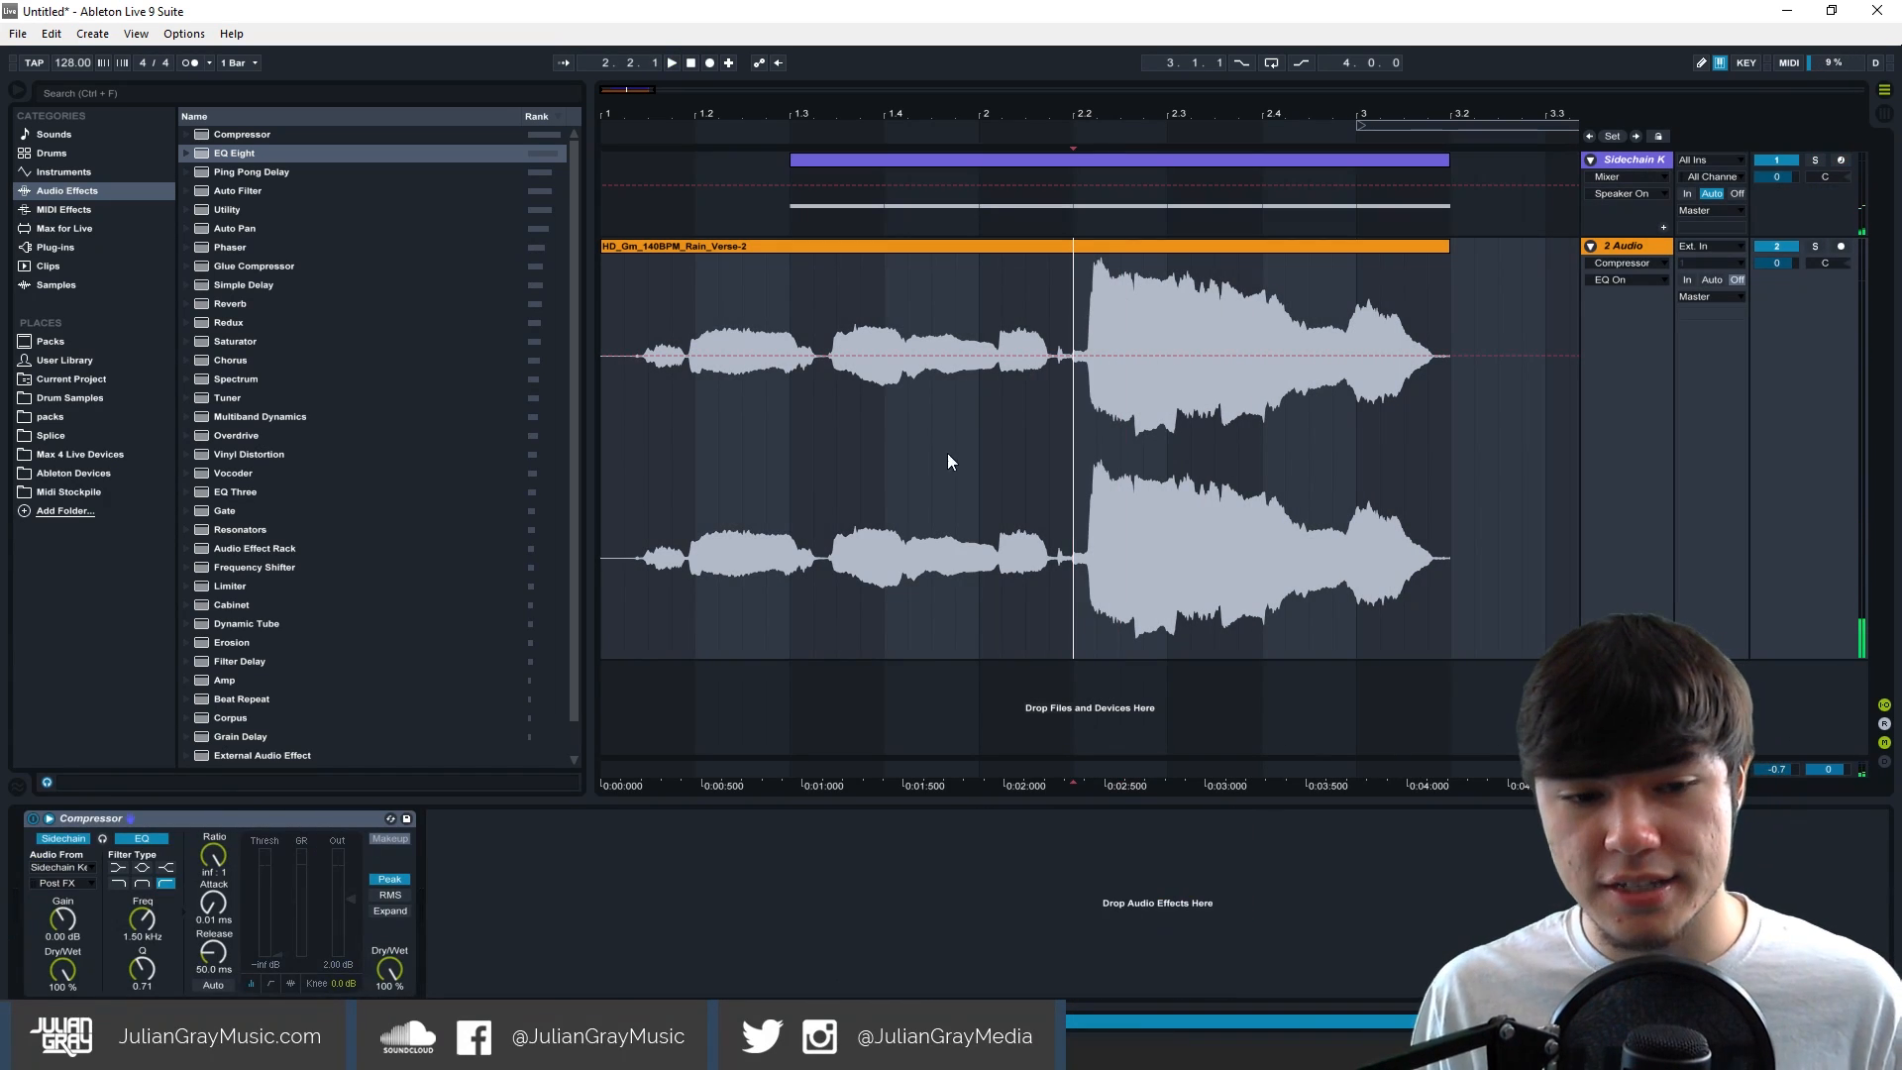